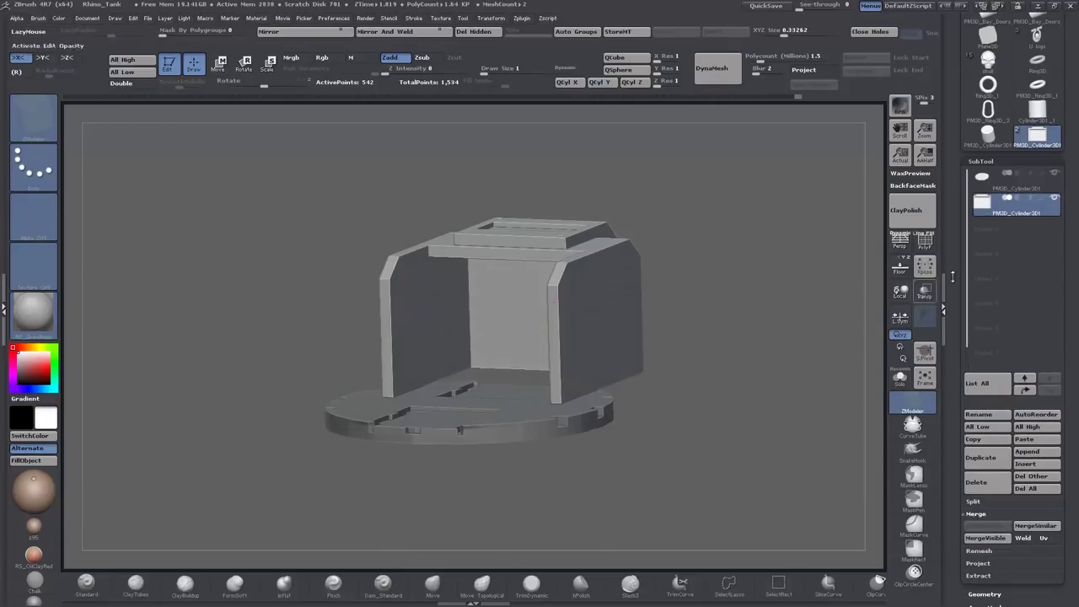
Step: Show the polygon wireframe and mark the inner faces of the housing's side walls as a temporary polygroup, leaving a border around them
{"action": "left_click", "coordinate": [925, 242]}
{"action": "left_click_drag", "start_coordinate": [268, 443], "coordinate": [260, 441]}
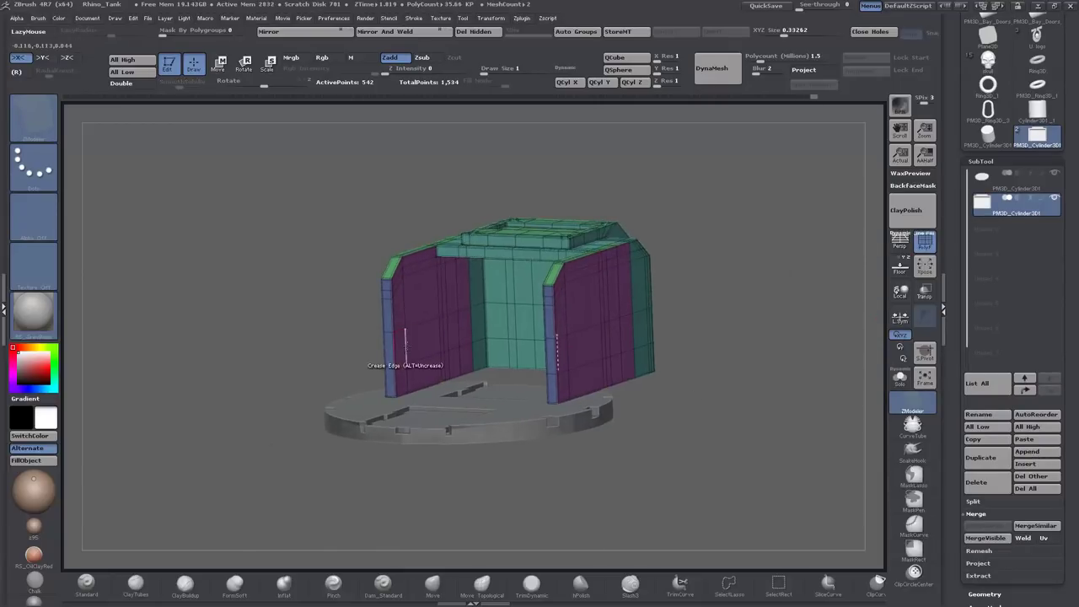
{"action": "left_click_drag", "start_coordinate": [425, 364], "coordinate": [410, 305], "text": "alt"}
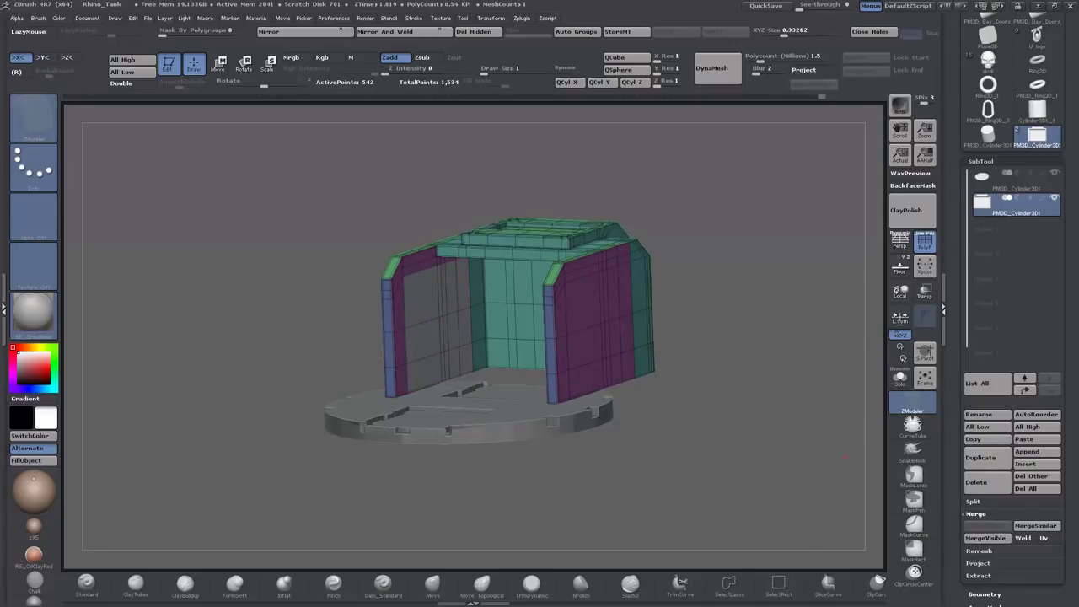
{"action": "left_click_drag", "start_coordinate": [845, 456], "coordinate": [687, 452]}
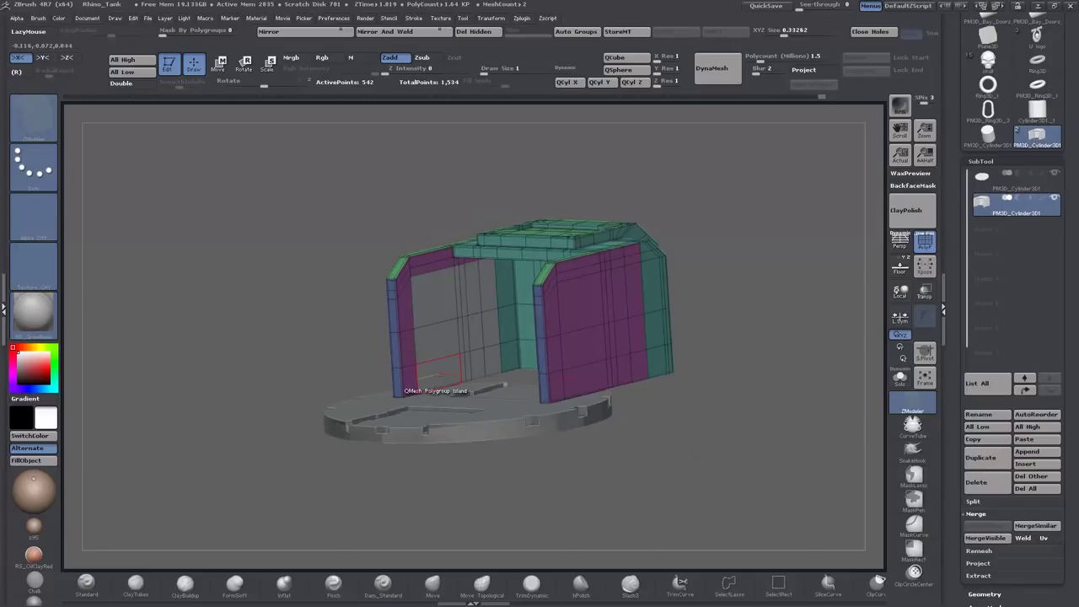
{"action": "left_click_drag", "start_coordinate": [438, 374], "coordinate": [490, 365], "text": "alt"}
Step: QMesh the marked inner faces with the Polygroup Island target to raise a panel on each side wall
{"action": "key", "text": "space"}
{"action": "left_click", "coordinate": [357, 309]}
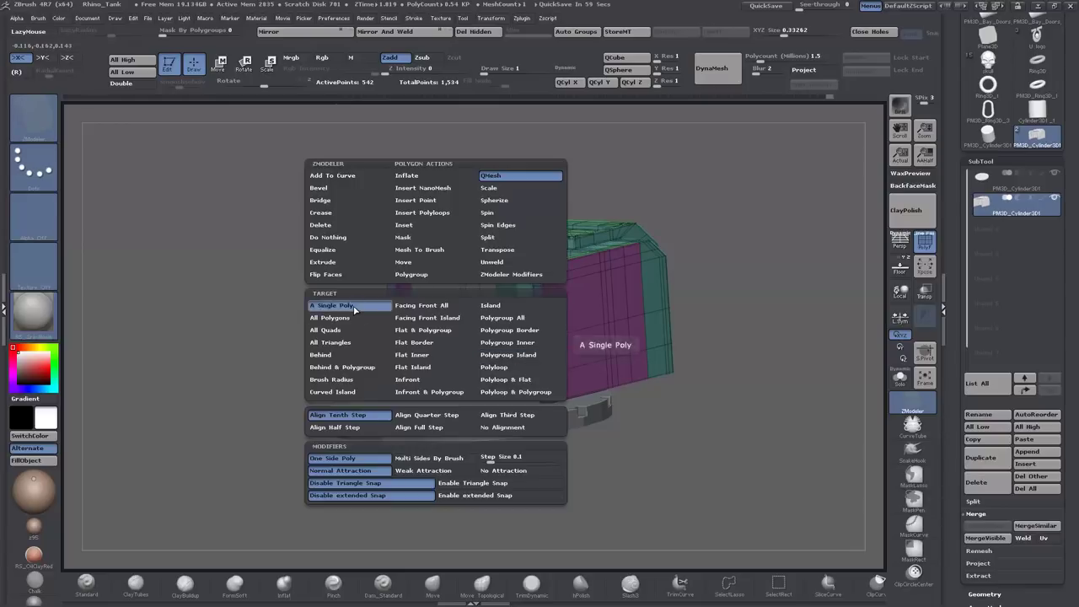
{"action": "left_click", "coordinate": [429, 340]}
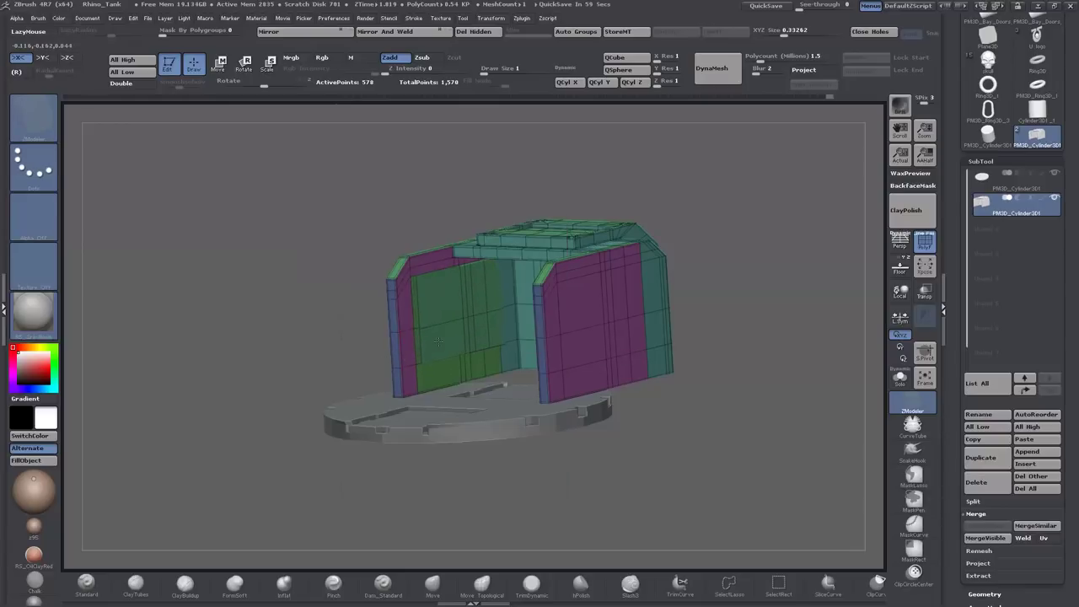
{"action": "key", "text": "space"}
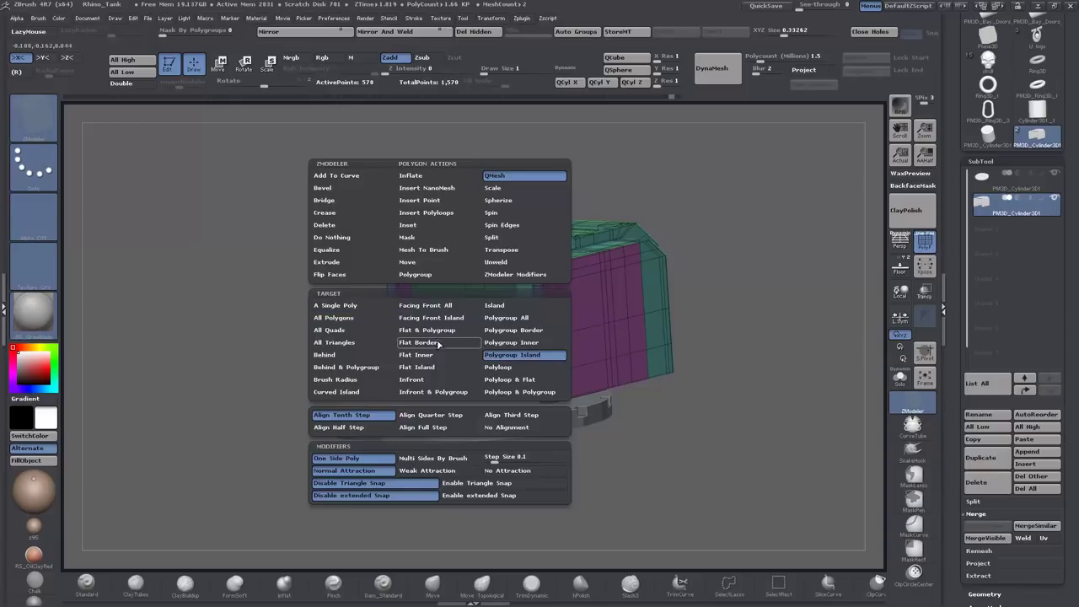
{"action": "left_click", "coordinate": [504, 358]}
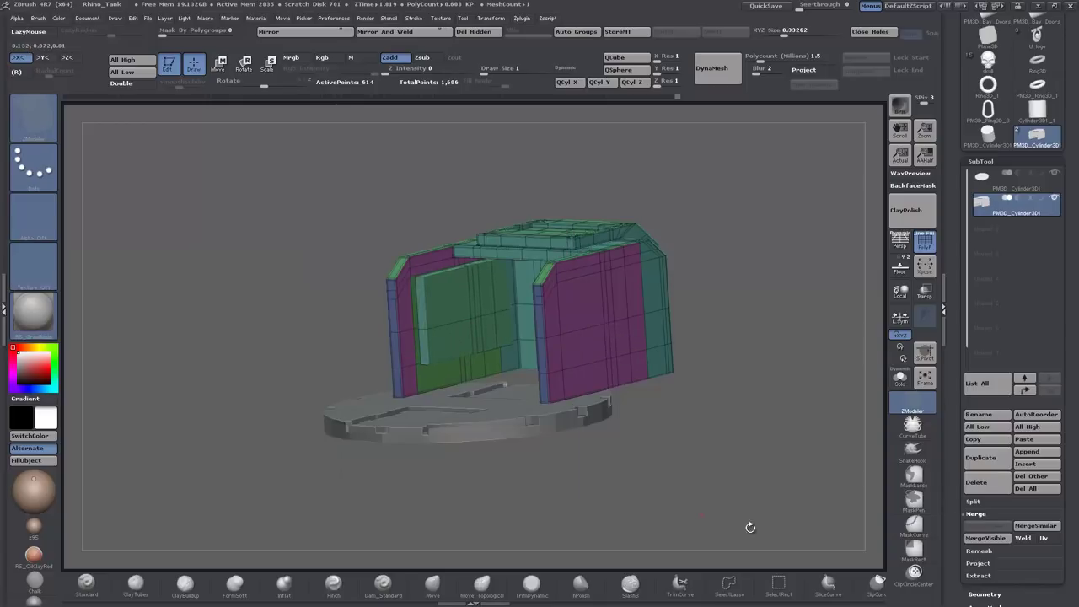
Step: Change the QMesh polygon target to Flat Island
{"action": "mouse_move", "coordinate": [750, 527]}
{"action": "left_mouse_down"}
{"action": "mouse_move", "coordinate": [787, 511]}
{"action": "mouse_move", "coordinate": [765, 515]}
{"action": "left_mouse_up"}
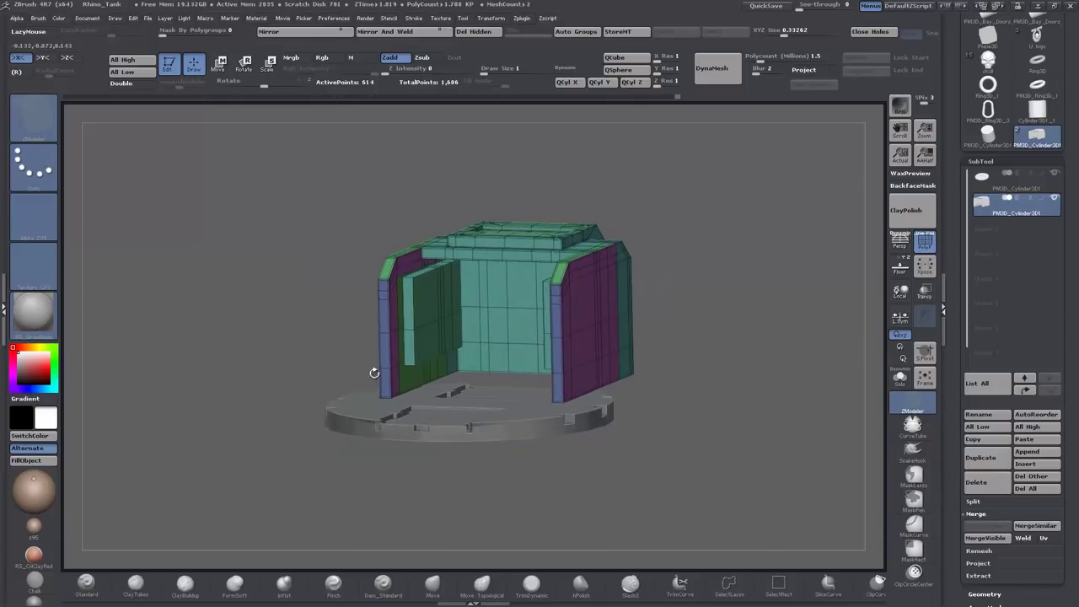
{"action": "key", "text": "space"}
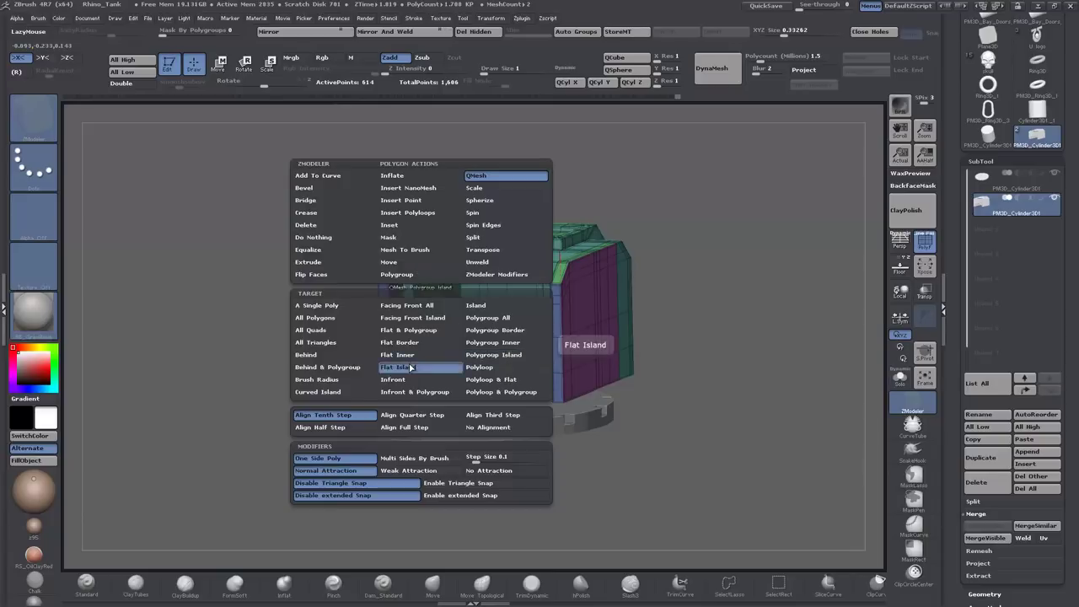
{"action": "left_click", "coordinate": [412, 368]}
Step: Use the edge Insert action to delete the raised panels' surplus edge loops and add one near their upper edge
{"action": "left_click_drag", "start_coordinate": [713, 403], "coordinate": [711, 371]}
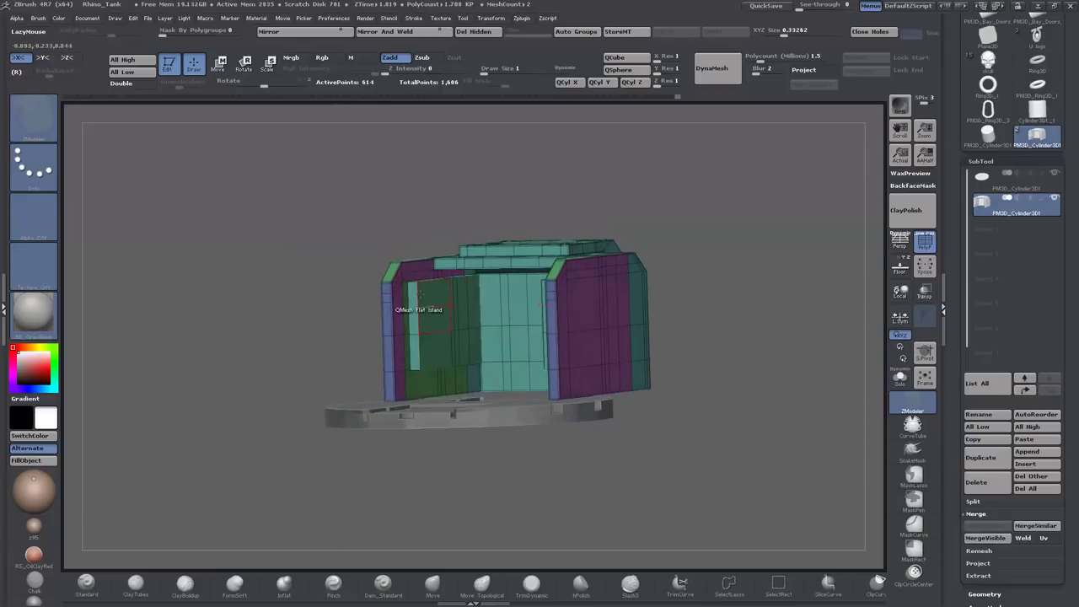
{"action": "left_click_drag", "start_coordinate": [247, 447], "coordinate": [234, 491]}
{"action": "key", "text": "space"}
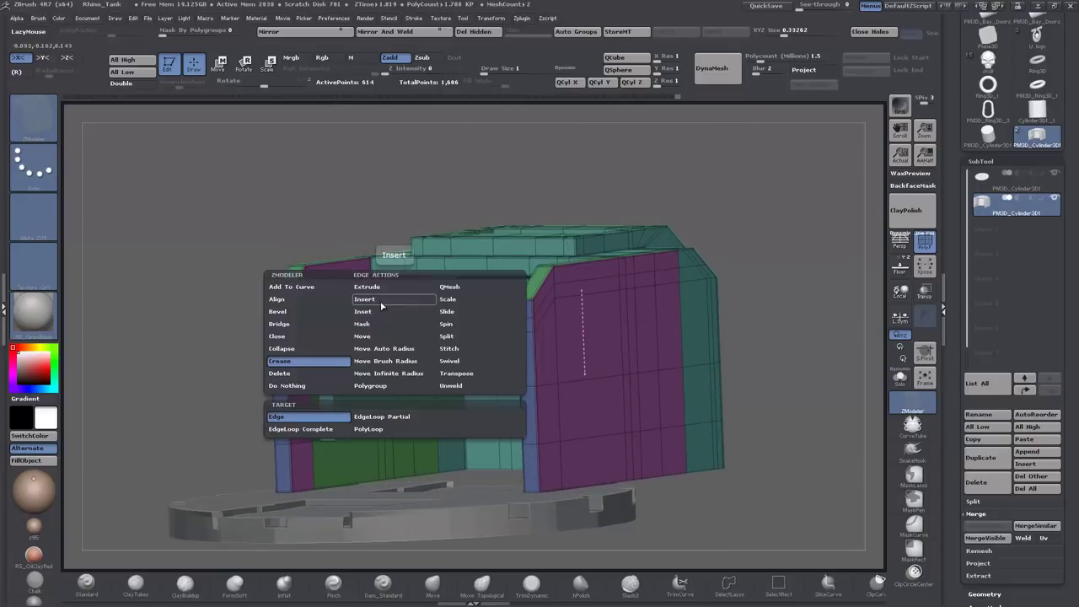
{"action": "left_click", "coordinate": [380, 304]}
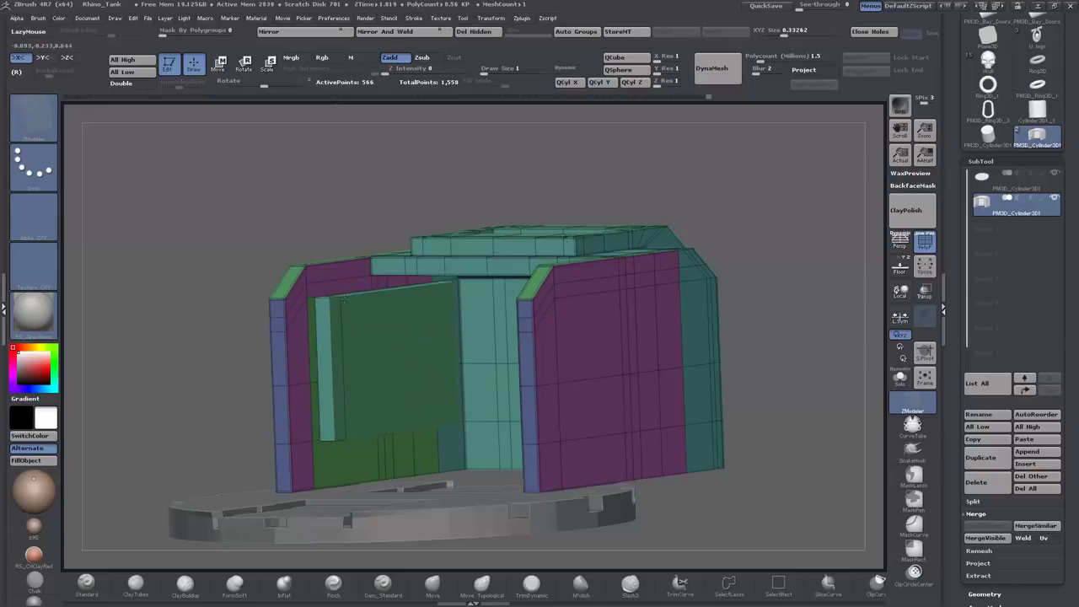
{"action": "left_click_drag", "start_coordinate": [207, 310], "coordinate": [226, 320]}
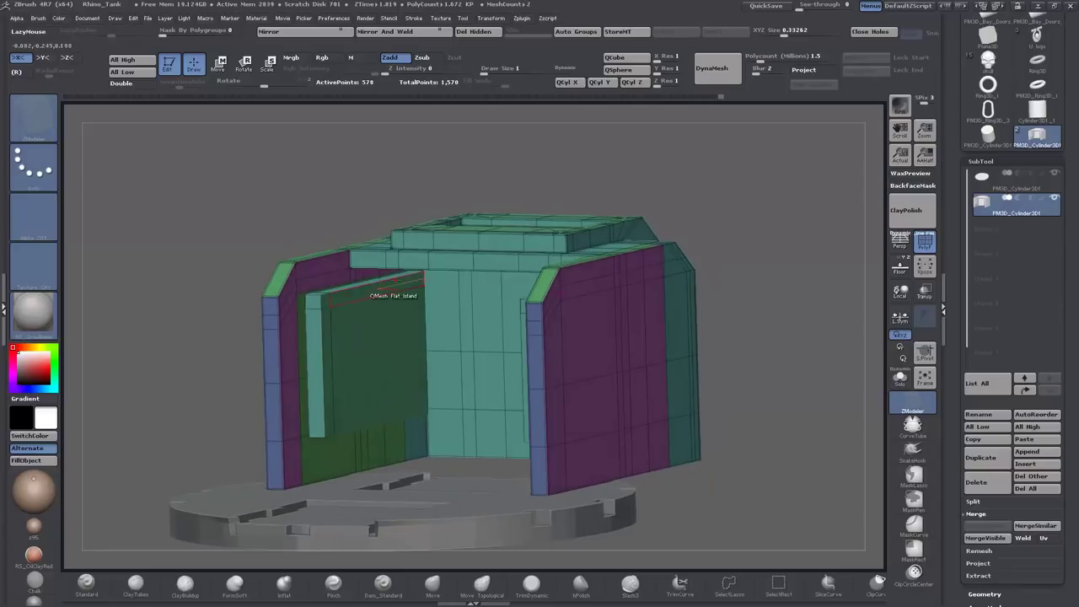
{"action": "left_click", "coordinate": [327, 321], "text": "alt"}
{"action": "left_click_drag", "start_coordinate": [171, 358], "coordinate": [158, 359]}
{"action": "key", "text": "ctrl+z"}
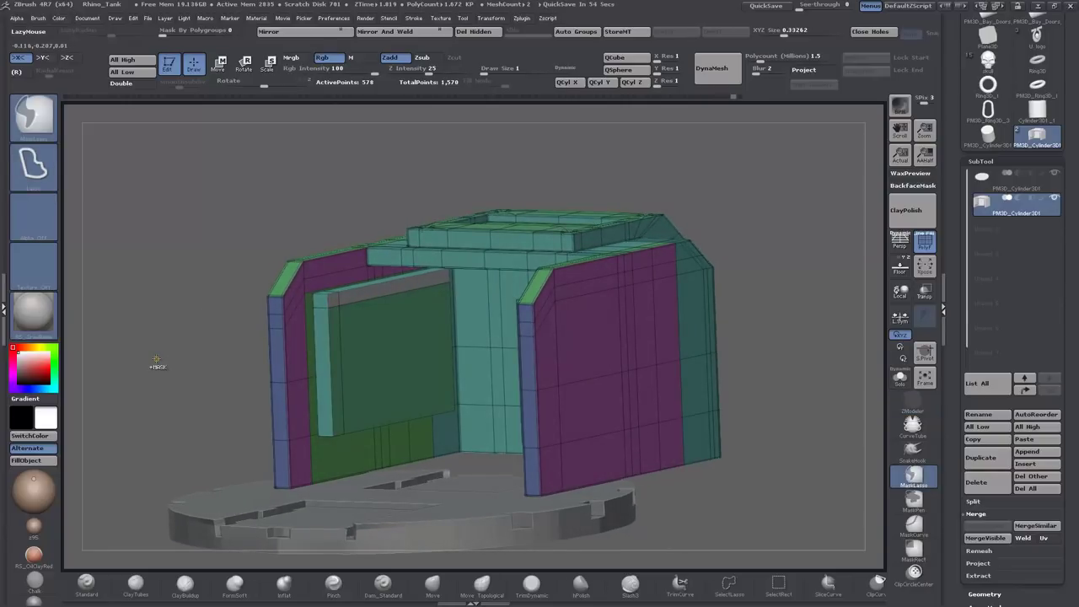
{"action": "key", "text": "ctrl+z"}
Step: Hide the side-wall polygroups and auto-group the visible geometry so each raised panel gets its own polygroup
{"action": "left_click_drag", "start_coordinate": [164, 349], "coordinate": [203, 346]}
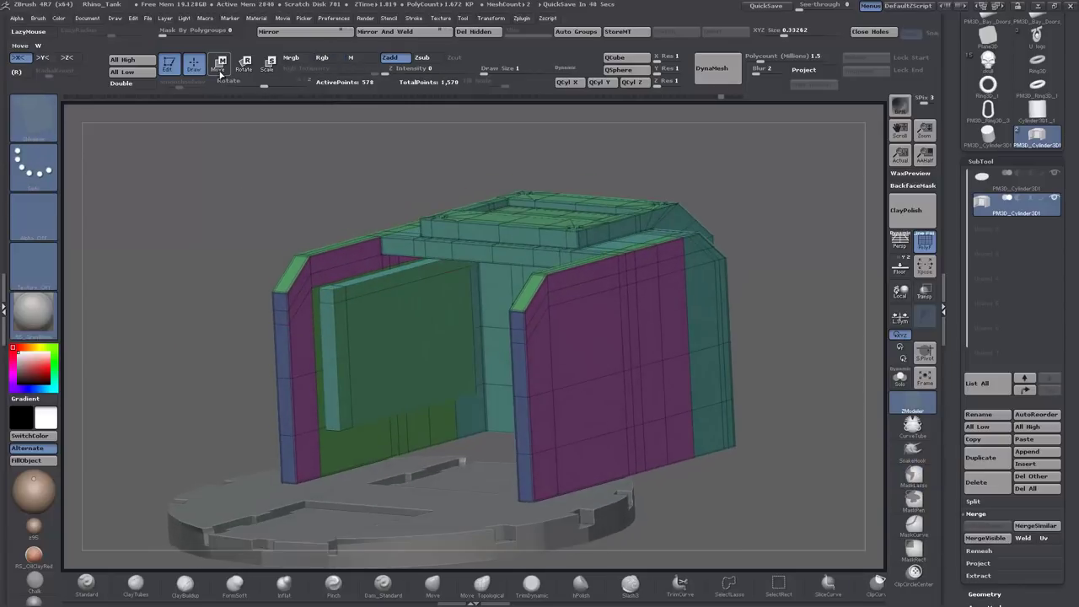
{"action": "left_click", "coordinate": [332, 289], "text": "ctrl+shift"}
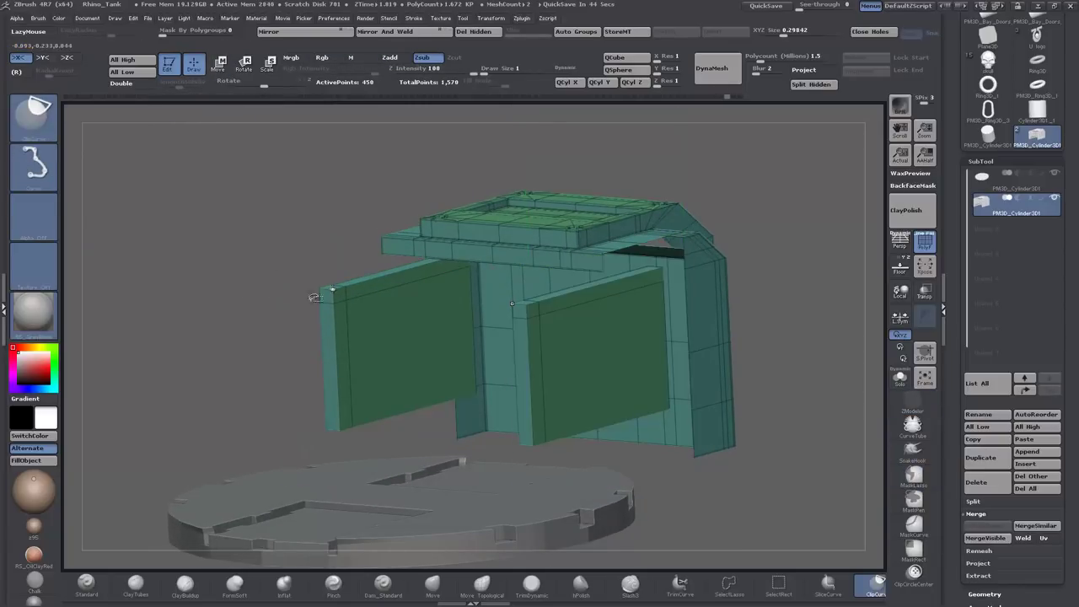
{"action": "mouse_move", "coordinate": [314, 298]}
{"action": "left_mouse_down"}
{"action": "mouse_move", "coordinate": [295, 263]}
{"action": "mouse_move", "coordinate": [316, 294]}
{"action": "left_mouse_up"}
{"action": "left_click", "coordinate": [572, 33]}
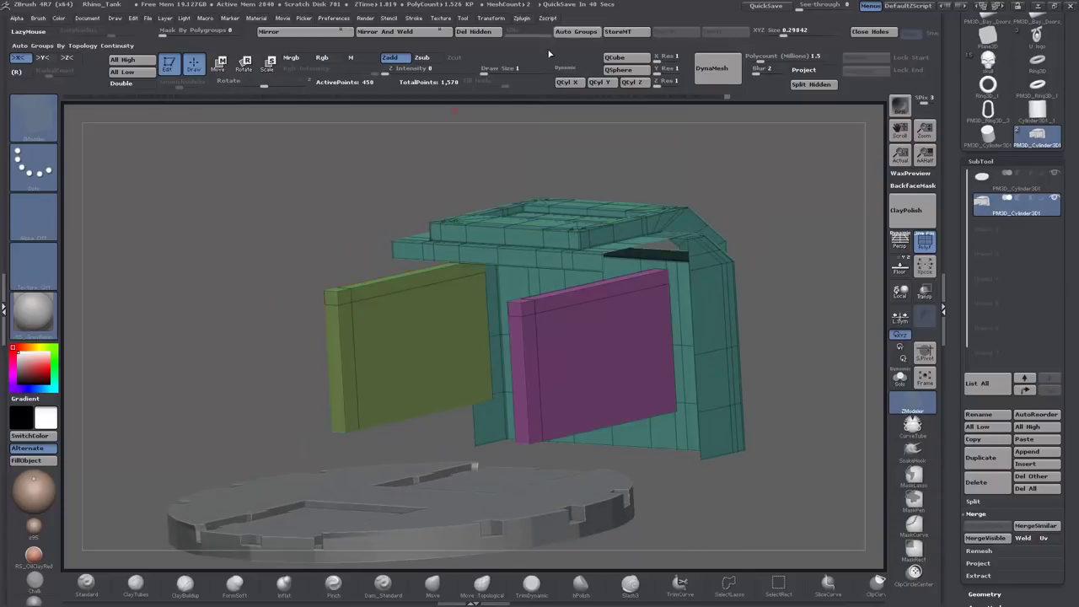
Step: Isolate the two raised panels from the housing shell and split them off into their own SubTool
{"action": "left_click", "coordinate": [341, 296], "text": "ctrl+alt+shift"}
{"action": "left_click", "coordinate": [522, 304], "text": "ctrl+alt+shift"}
{"action": "left_click", "coordinate": [178, 273], "text": "ctrl+shift"}
{"action": "left_click_drag", "start_coordinate": [178, 273], "coordinate": [549, 309]}
{"action": "left_click", "coordinate": [320, 295], "text": "ctrl+alt+shift"}
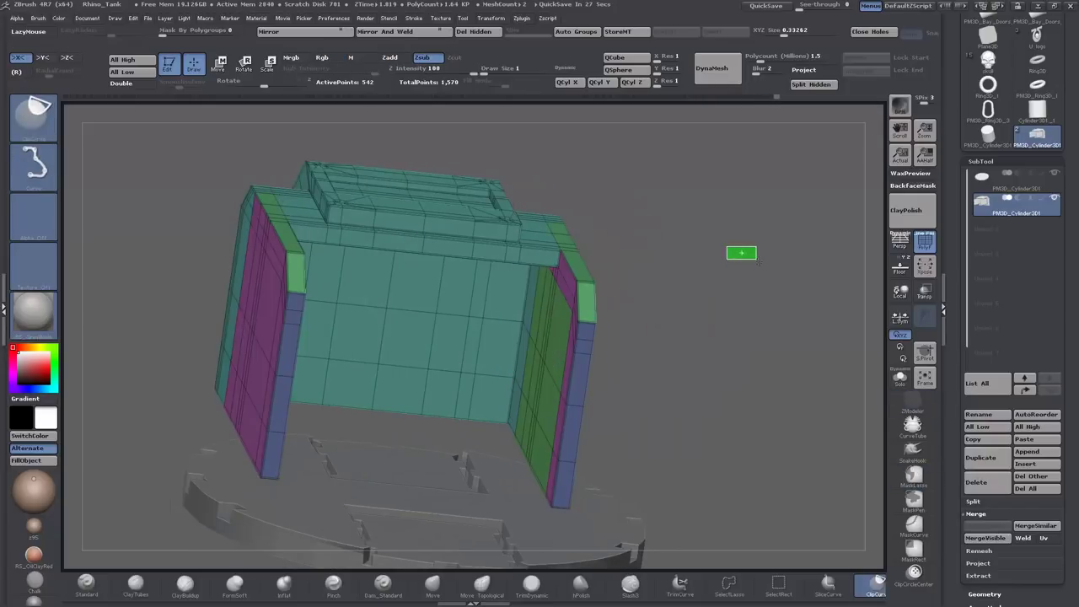
{"action": "left_click", "coordinate": [682, 284], "text": "ctrl+shift"}
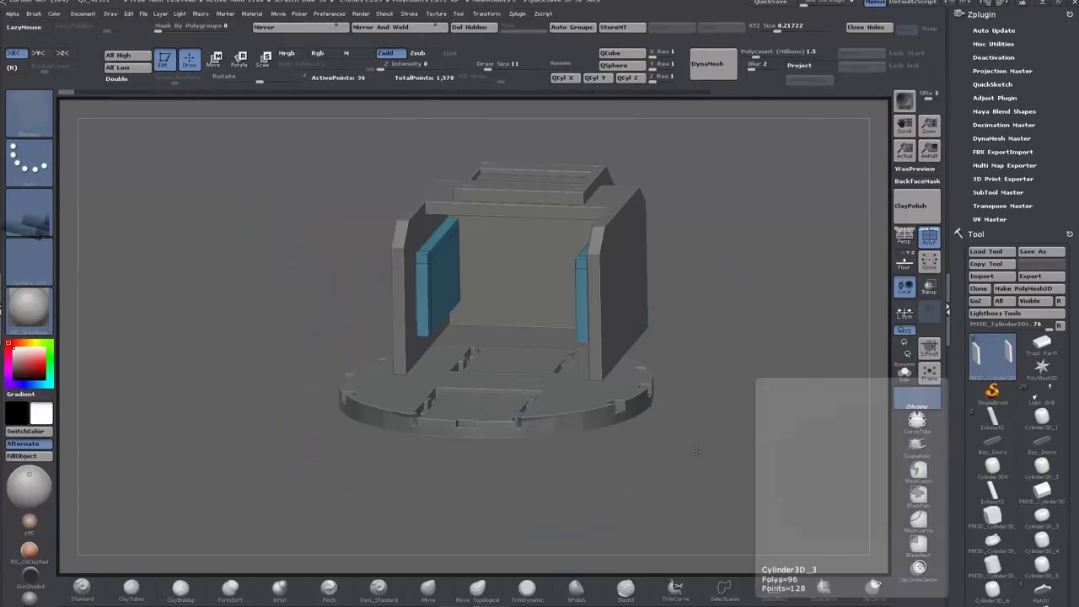
Step: Show the two panels in Solo mode and delete the vertical edge loop near their front edges
{"action": "left_click_drag", "start_coordinate": [697, 452], "coordinate": [815, 417]}
{"action": "left_click", "coordinate": [904, 373]}
{"action": "mouse_move", "coordinate": [484, 435]}
{"action": "left_mouse_down", "text": "alt"}
{"action": "mouse_move", "coordinate": [407, 483]}
{"action": "mouse_move", "coordinate": [494, 428]}
{"action": "mouse_move", "coordinate": [506, 451]}
{"action": "mouse_move", "coordinate": [472, 438]}
{"action": "left_mouse_up", "text": "alt"}
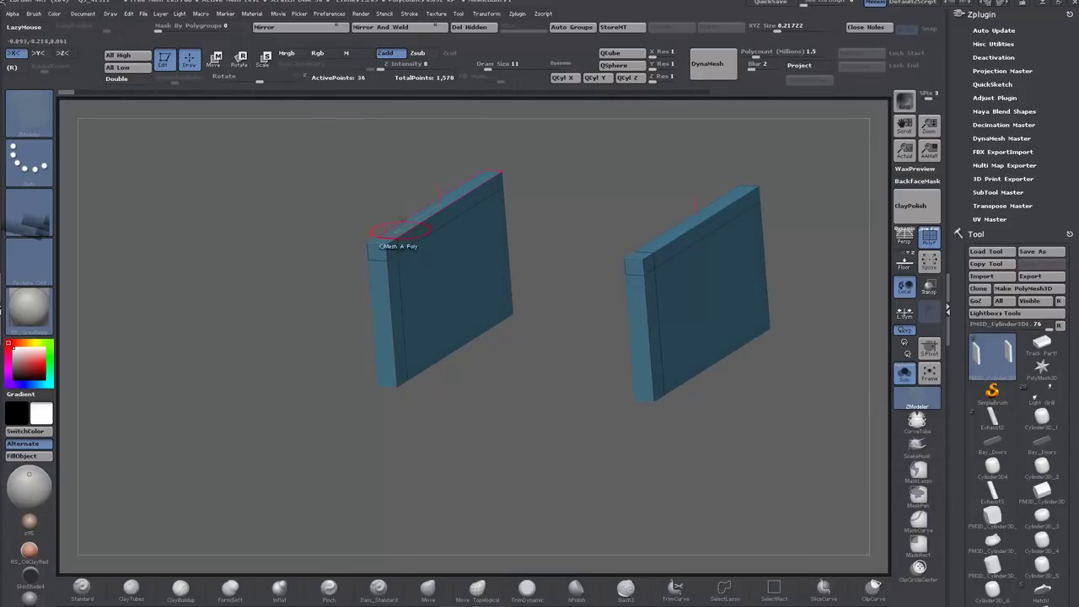
{"action": "left_click", "coordinate": [402, 283], "text": "alt"}
{"action": "left_click", "coordinate": [402, 314]}
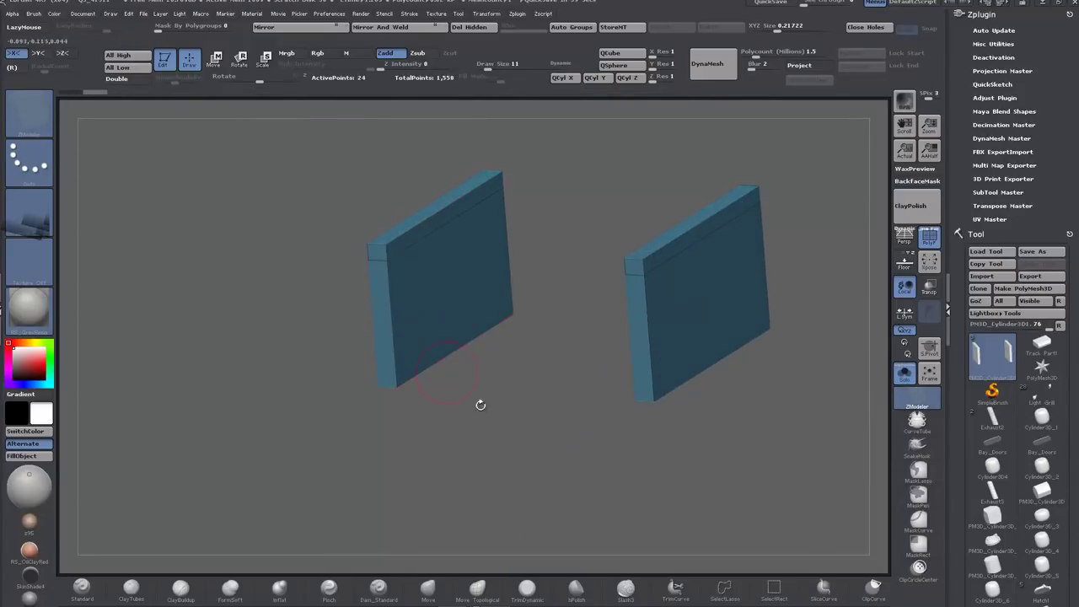
Step: Slide the panels' remaining horizontal edge loop slightly lower
{"action": "left_click_drag", "start_coordinate": [482, 405], "coordinate": [491, 392]}
{"action": "key", "text": "space"}
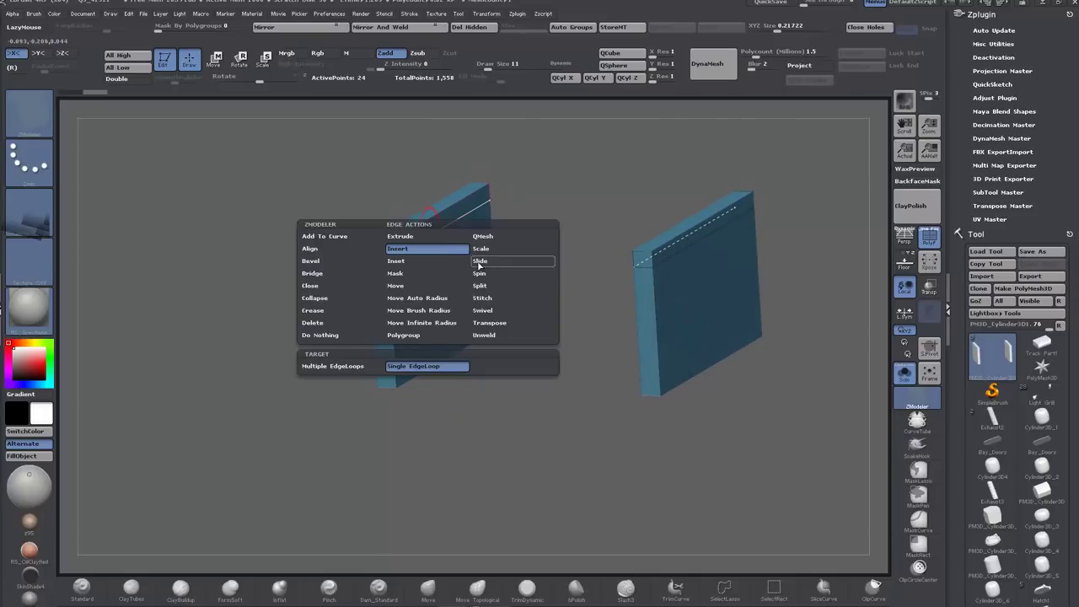
{"action": "left_click", "coordinate": [479, 261]}
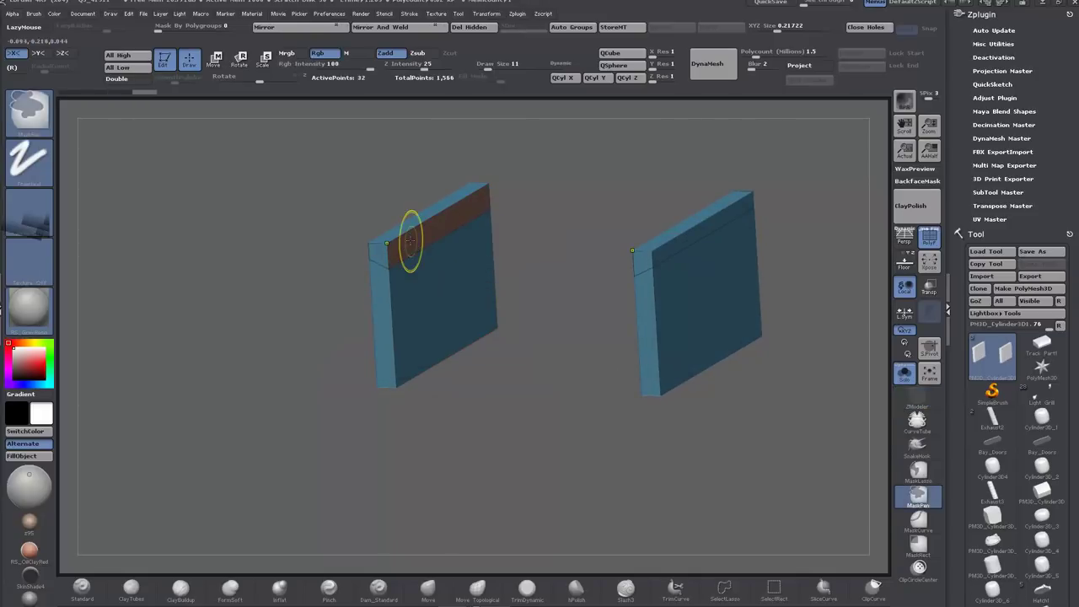
Step: Undo the last panel edit and QMesh the inner faces above the edge loops inward as arms reaching toward each other
{"action": "key", "text": "ctrl+z"}
{"action": "left_click_drag", "start_coordinate": [408, 245], "coordinate": [526, 319]}
{"action": "left_click_drag", "start_coordinate": [511, 376], "coordinate": [436, 457]}
Step: Mask the geometry around the arm ends and reposition the unmasked points with Transpose Move to level the arms
{"action": "key", "text": "w"}
{"action": "left_click_drag", "start_coordinate": [402, 219], "coordinate": [458, 340], "text": "ctrl"}
{"action": "left_click_drag", "start_coordinate": [429, 279], "coordinate": [423, 283], "text": "ctrl"}
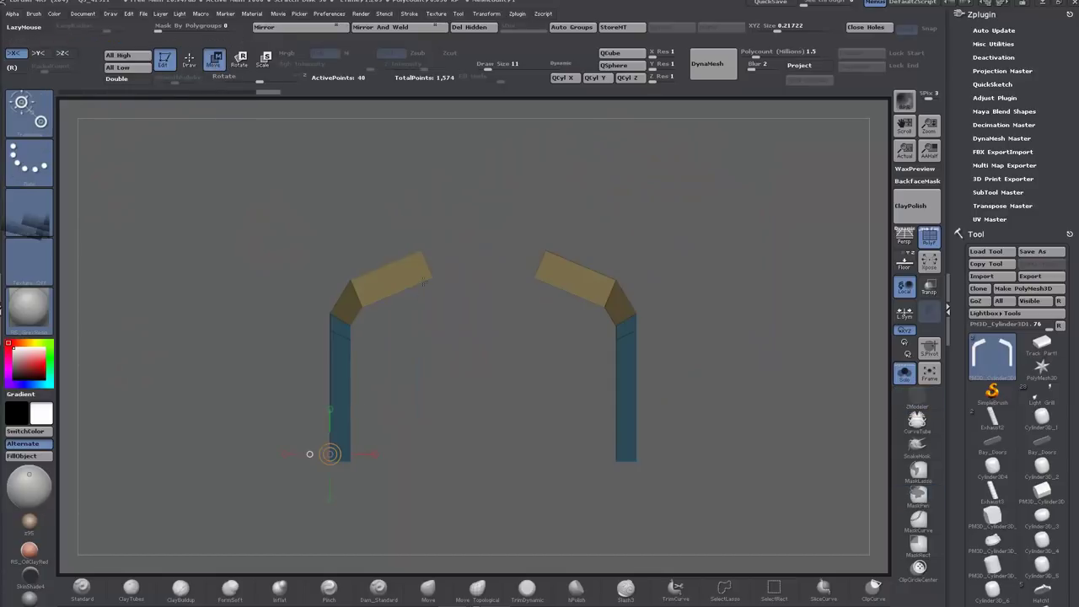
{"action": "left_click_drag", "start_coordinate": [410, 335], "coordinate": [472, 385]}
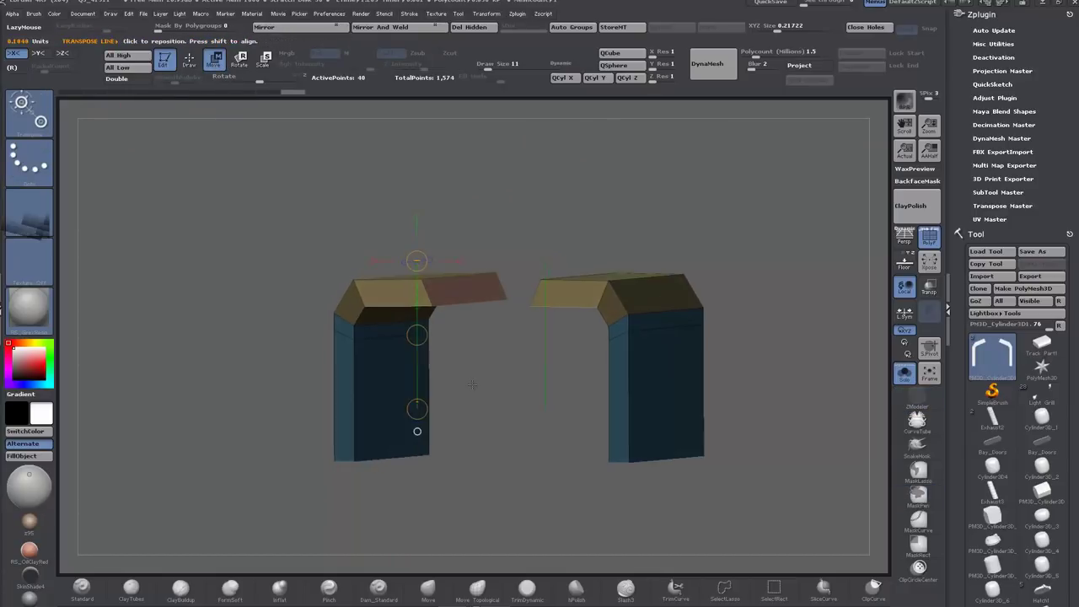
{"action": "key", "text": "q"}
Step: Clear the mask and QMesh the arm ends toward the centre until they join into one roof span
{"action": "mouse_move", "coordinate": [444, 293]}
{"action": "left_mouse_down"}
{"action": "mouse_move", "coordinate": [481, 253]}
{"action": "mouse_move", "coordinate": [483, 304]}
{"action": "left_mouse_up"}
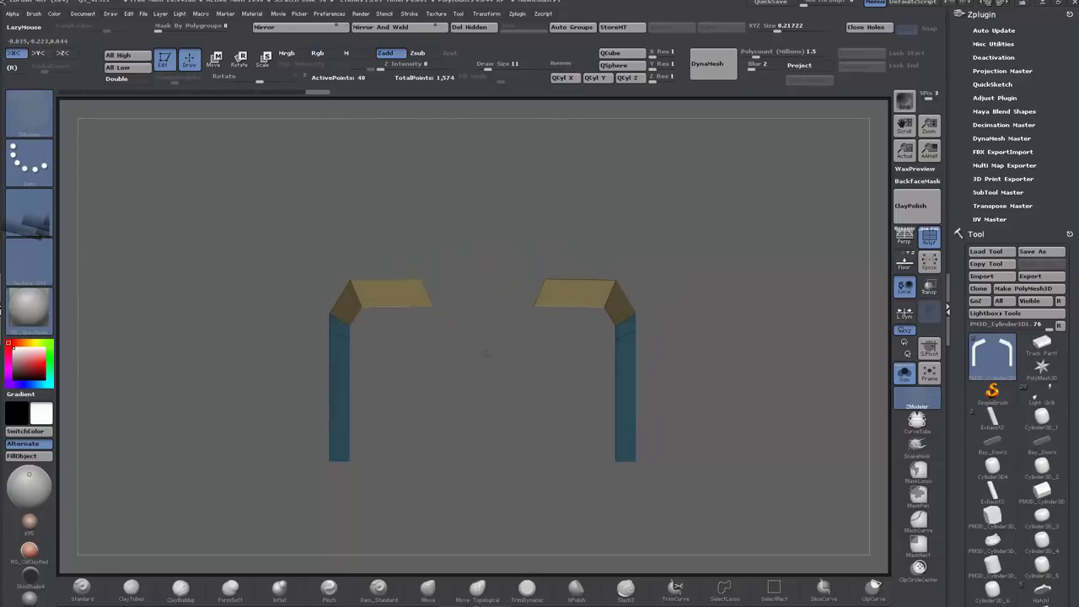
{"action": "left_click_drag", "start_coordinate": [485, 353], "coordinate": [486, 384]}
{"action": "left_click_drag", "start_coordinate": [444, 289], "coordinate": [481, 291]}
{"action": "left_click_drag", "start_coordinate": [190, 289], "coordinate": [212, 314], "text": "ctrl"}
{"action": "left_click_drag", "start_coordinate": [472, 291], "coordinate": [498, 290]}
{"action": "mouse_move", "coordinate": [485, 354]}
{"action": "left_mouse_down"}
{"action": "mouse_move", "coordinate": [527, 354]}
{"action": "mouse_move", "coordinate": [506, 350]}
{"action": "left_mouse_up"}
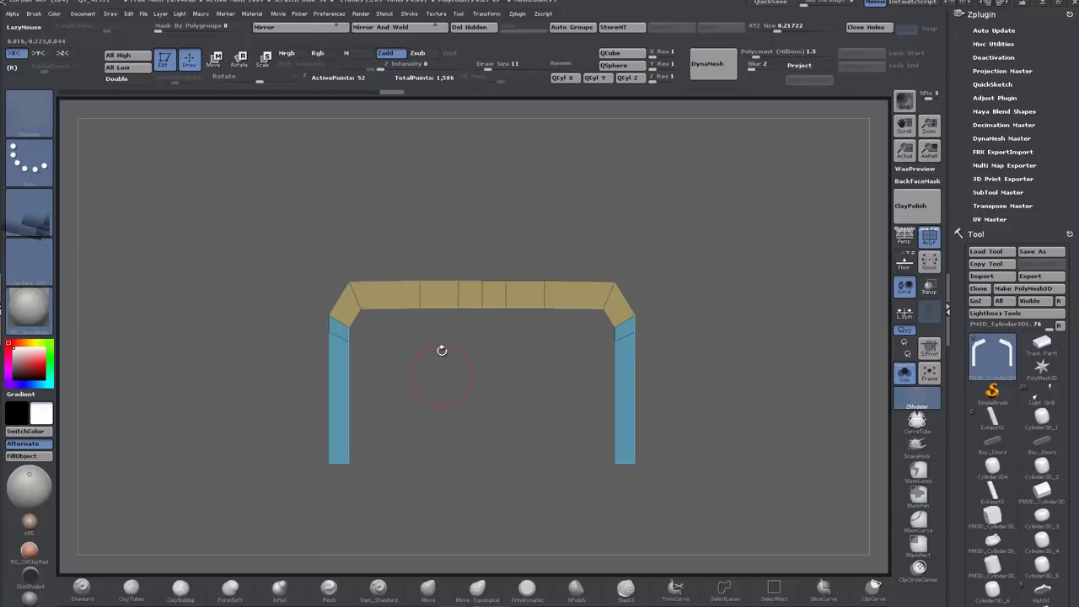
Step: Delete the surplus edge loops across the roof span, keeping only the centre loop
{"action": "key", "text": "space"}
{"action": "left_click", "coordinate": [410, 360]}
{"action": "left_click", "coordinate": [421, 296], "text": "alt"}
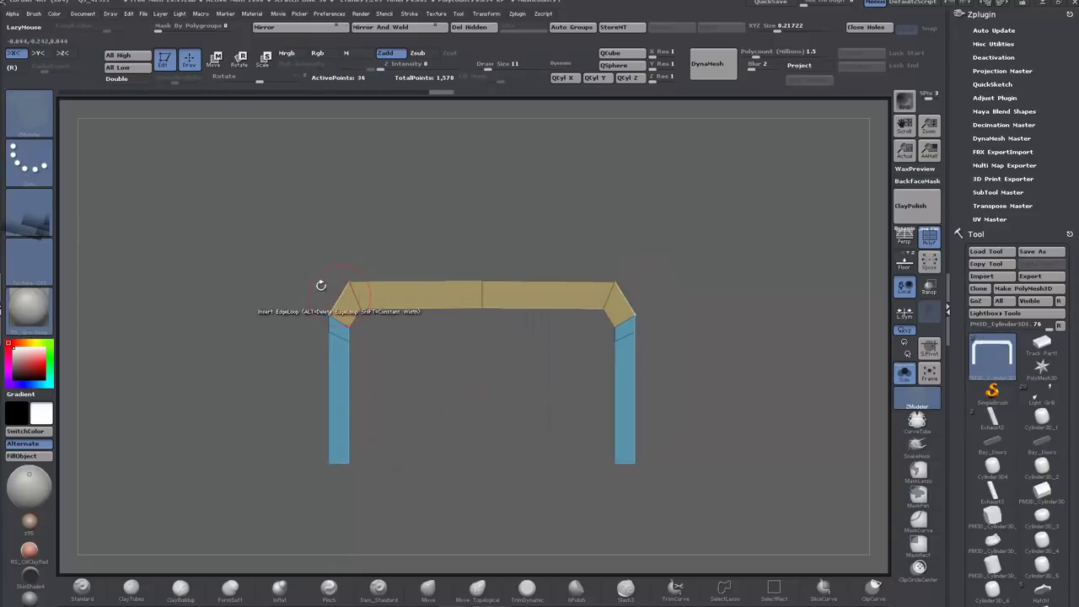
Step: Clip the lower ends of both side walls straight with ClipCurve
{"action": "left_click", "coordinate": [870, 593]}
{"action": "mouse_move", "coordinate": [221, 453]}
{"action": "left_mouse_down", "text": "ctrl+shift"}
{"action": "mouse_move", "coordinate": [677, 458]}
{"action": "mouse_move", "coordinate": [485, 392]}
{"action": "mouse_move", "coordinate": [656, 390]}
{"action": "mouse_move", "coordinate": [736, 299]}
{"action": "mouse_move", "coordinate": [725, 336]}
{"action": "mouse_move", "coordinate": [744, 339]}
{"action": "left_mouse_up", "text": "ctrl+shift"}
{"action": "right_click_drag", "start_coordinate": [745, 340], "coordinate": [810, 358]}
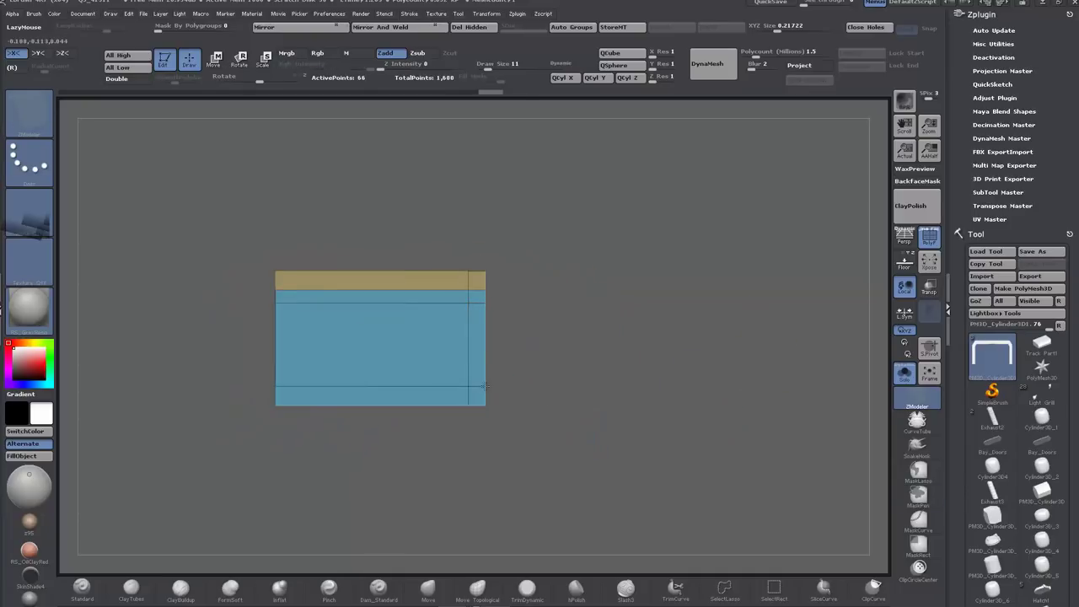
Step: Mask all but the lower front corner points of the side walls and move them inward to form a chamfer
{"action": "left_click_drag", "start_coordinate": [496, 400], "coordinate": [460, 438], "text": "ctrl"}
{"action": "left_click", "coordinate": [460, 442], "text": "ctrl"}
{"action": "left_click", "coordinate": [213, 60]}
{"action": "left_click_drag", "start_coordinate": [469, 386], "coordinate": [611, 386], "text": "shift"}
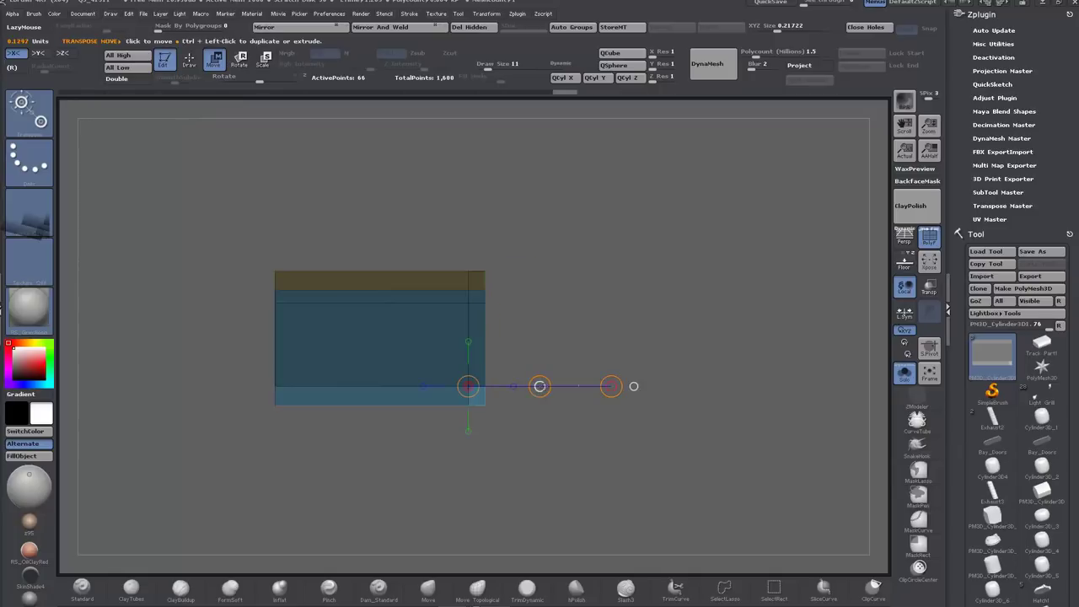
{"action": "left_click_drag", "start_coordinate": [539, 386], "coordinate": [530, 388]}
{"action": "left_click_drag", "start_coordinate": [511, 441], "coordinate": [506, 458], "text": "ctrl"}
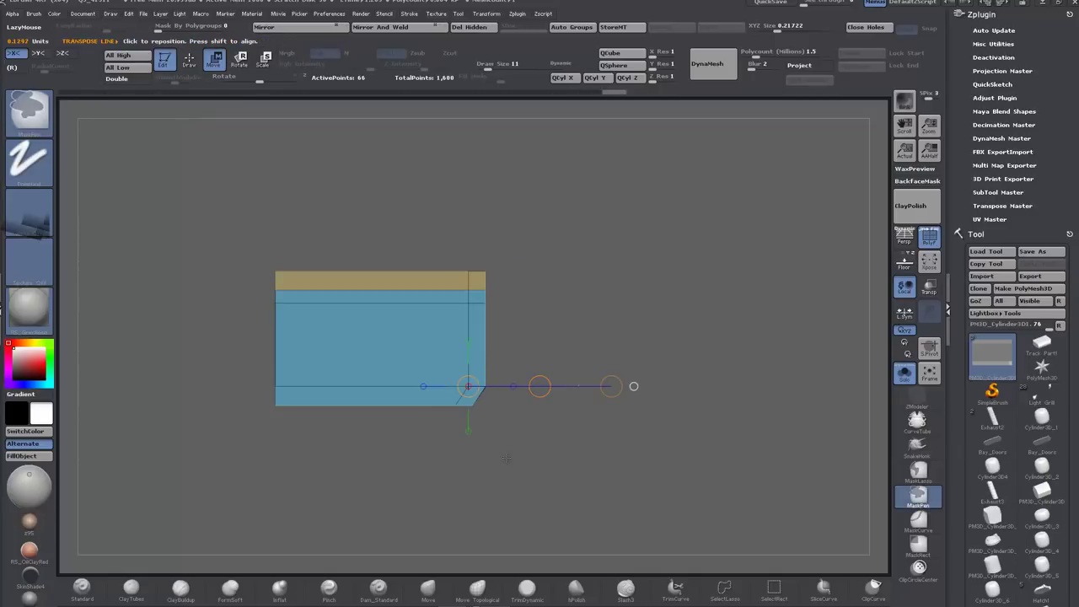
Step: Insert two vertical edge loops in the side walls, one around mid-length and one near the rear edge
{"action": "right_click_drag", "start_coordinate": [506, 457], "coordinate": [592, 487]}
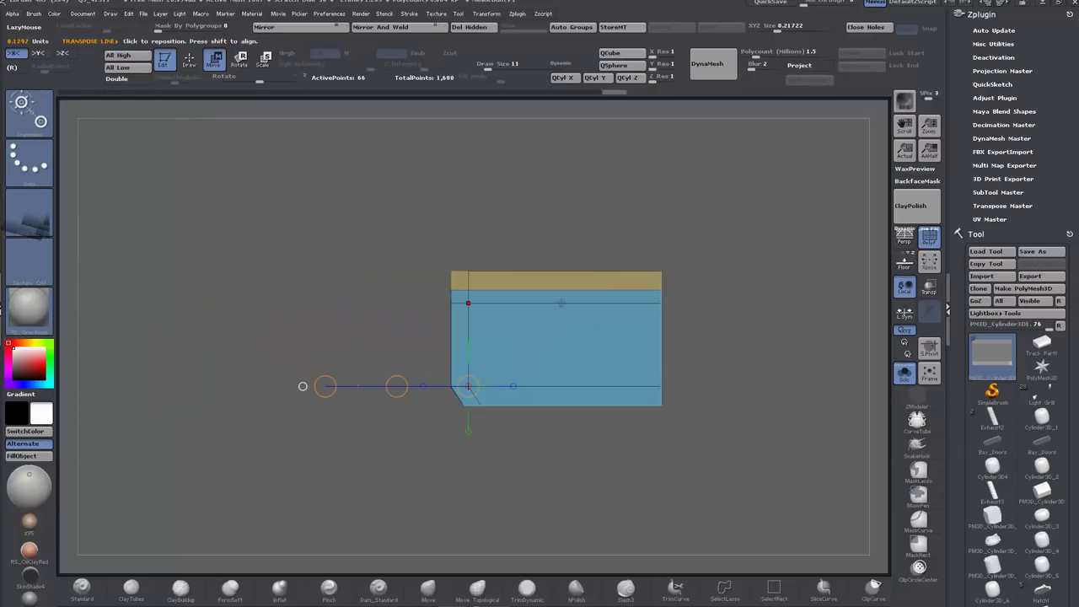
{"action": "key", "text": "q"}
{"action": "left_click_drag", "start_coordinate": [576, 305], "coordinate": [573, 307]}
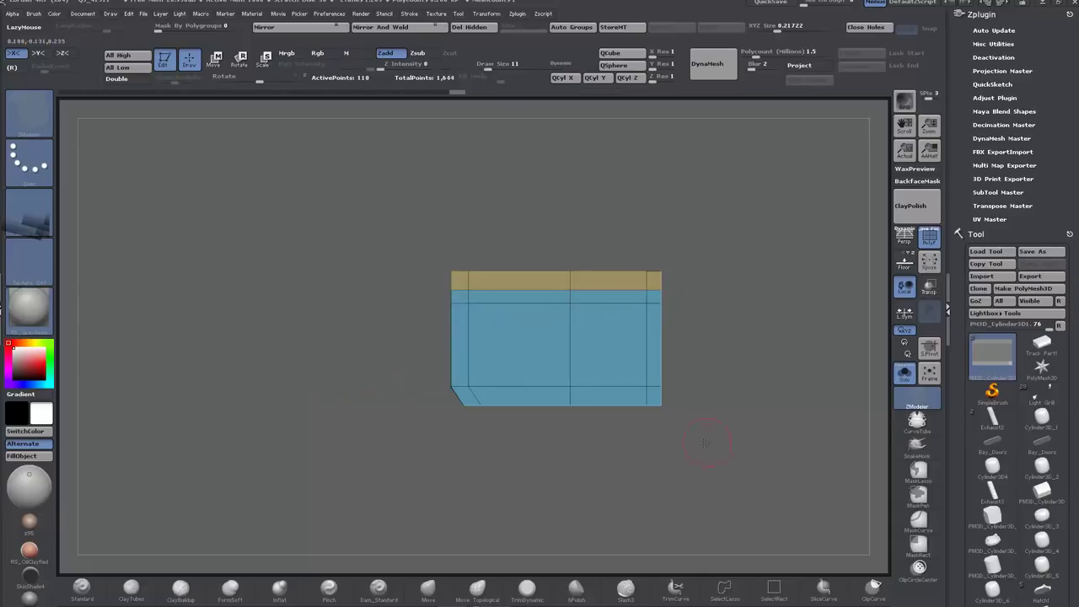
Step: QMesh the inner faces of the rear wall strips toward the centre to close the back of the part
{"action": "left_click_drag", "start_coordinate": [703, 441], "coordinate": [657, 411]}
{"action": "left_click_drag", "start_coordinate": [677, 366], "coordinate": [661, 485]}
{"action": "right_click_drag", "start_coordinate": [660, 476], "coordinate": [580, 361], "text": "alt"}
{"action": "left_click_drag", "start_coordinate": [588, 363], "coordinate": [546, 469]}
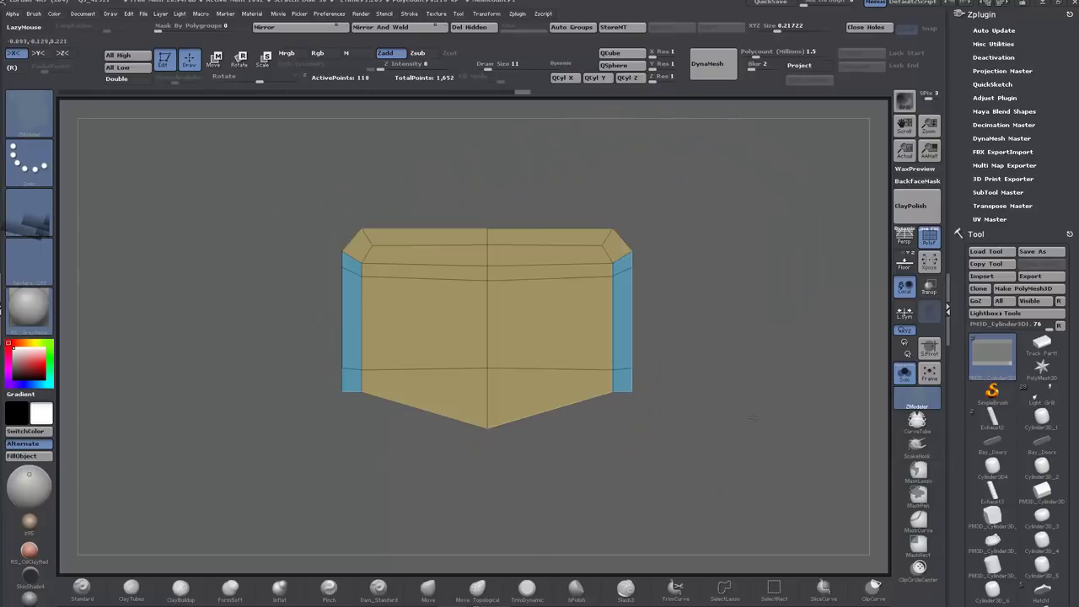
Step: Clip the downward point of the rear wall level with the side walls' lower edges using ClipCurve
{"action": "left_click", "coordinate": [873, 591]}
{"action": "mouse_move", "coordinate": [719, 474]}
{"action": "left_mouse_down", "text": "ctrl+shift"}
{"action": "mouse_move", "coordinate": [419, 477]}
{"action": "mouse_move", "coordinate": [260, 393]}
{"action": "left_mouse_up", "text": "ctrl+shift"}
{"action": "mouse_move", "coordinate": [246, 411]}
{"action": "left_mouse_down"}
{"action": "mouse_move", "coordinate": [329, 446]}
{"action": "mouse_move", "coordinate": [317, 459]}
{"action": "mouse_move", "coordinate": [410, 390]}
{"action": "left_mouse_up"}
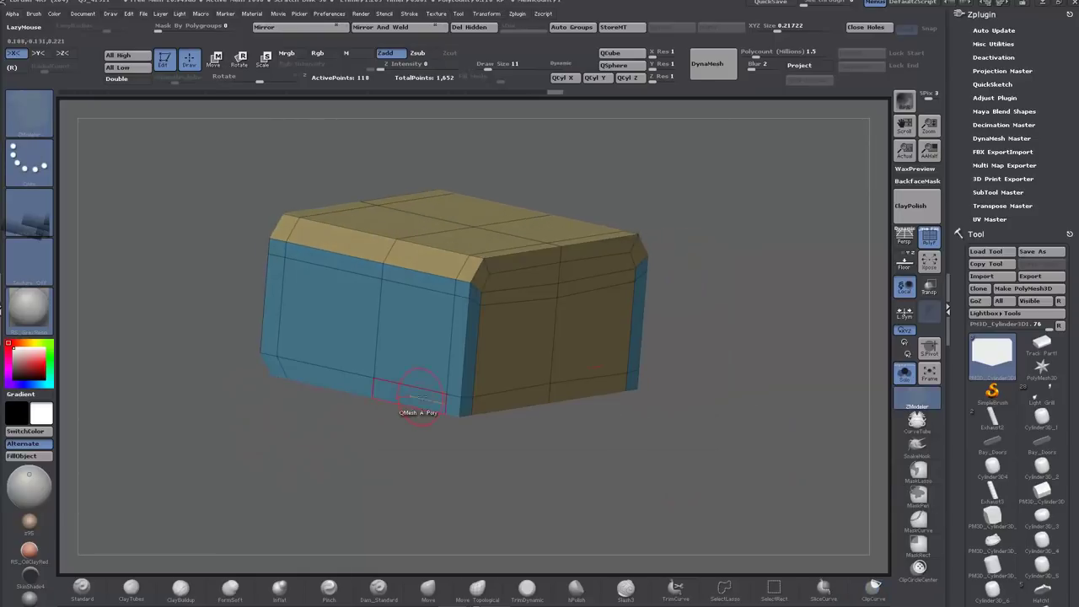
Step: QMesh the outer faces of the inner part's rear half outward to form a thicker raised section across its roof, sides and back
{"action": "left_click_drag", "start_coordinate": [469, 440], "coordinate": [453, 484]}
{"action": "mouse_move", "coordinate": [422, 256]}
{"action": "left_mouse_down", "text": "alt"}
{"action": "mouse_move", "coordinate": [494, 233]}
{"action": "mouse_move", "coordinate": [458, 295]}
{"action": "mouse_move", "coordinate": [517, 325]}
{"action": "mouse_move", "coordinate": [466, 406]}
{"action": "mouse_move", "coordinate": [454, 406]}
{"action": "left_mouse_up", "text": "alt"}
{"action": "left_click_drag", "start_coordinate": [371, 455], "coordinate": [351, 469]}
{"action": "left_click_drag", "start_coordinate": [416, 331], "coordinate": [393, 339]}
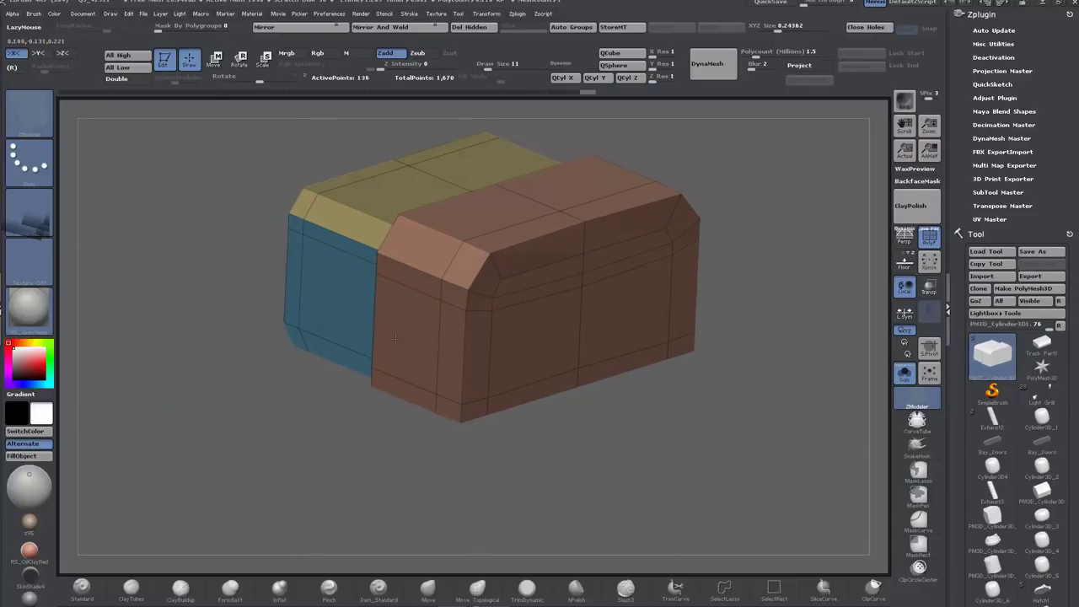
{"action": "left_click_drag", "start_coordinate": [540, 442], "coordinate": [763, 364]}
Step: Crease the inner part's edges by crease tolerance and check the smoothing with a Dynamic Subdiv preview
{"action": "left_click_drag", "start_coordinate": [964, 271], "coordinate": [963, 77]}
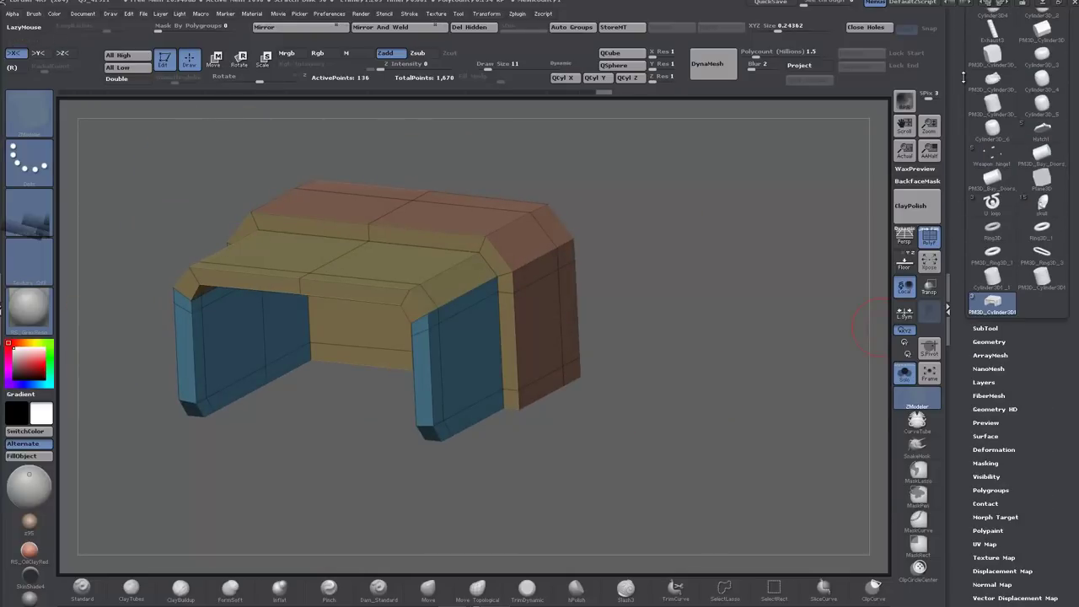
{"action": "left_click", "coordinate": [981, 343]}
{"action": "left_click", "coordinate": [984, 478]}
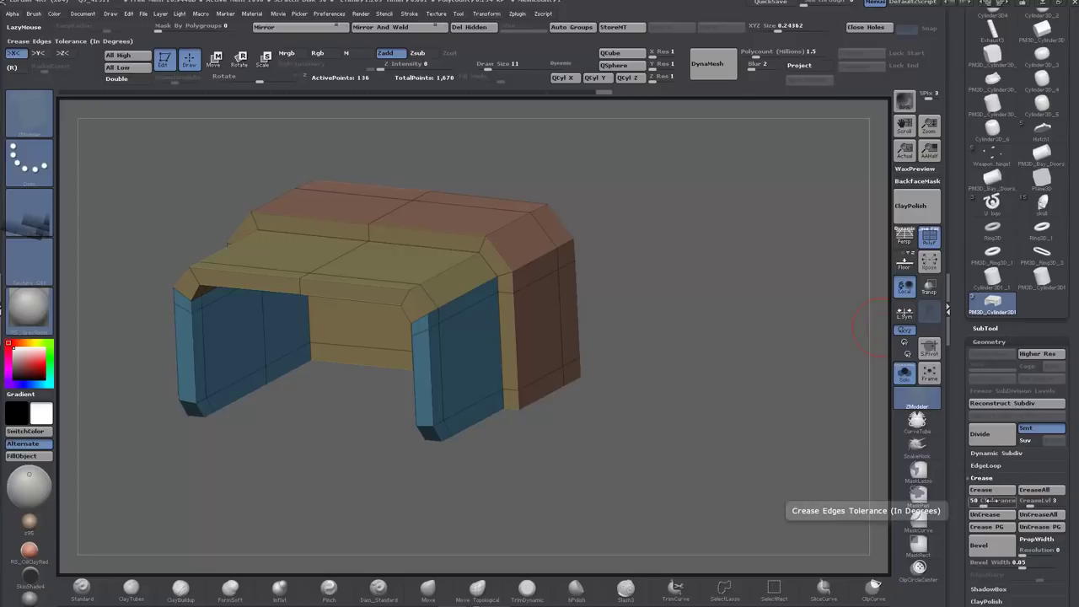
{"action": "left_click", "coordinate": [993, 493]}
{"action": "left_click_drag", "start_coordinate": [170, 124], "coordinate": [199, 120]}
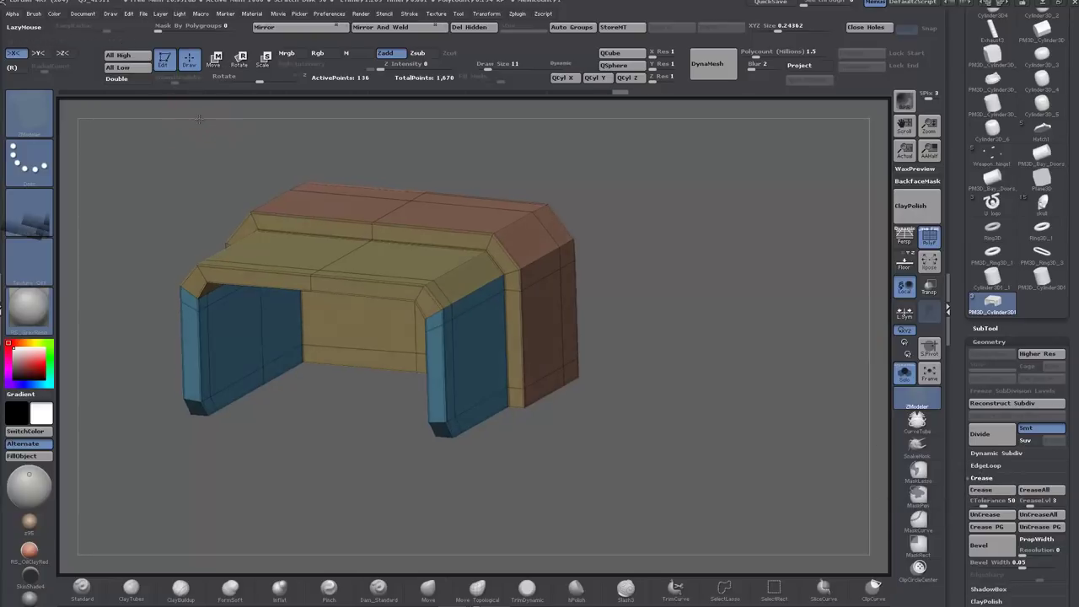
{"action": "key", "text": "d"}
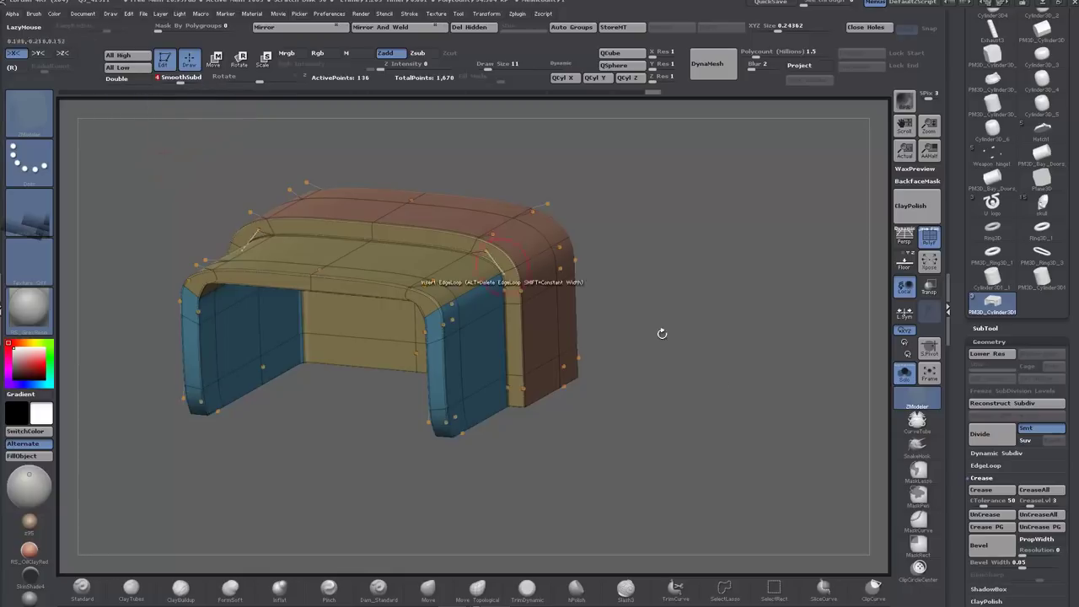
{"action": "left_click_drag", "start_coordinate": [1006, 501], "coordinate": [1004, 501]}
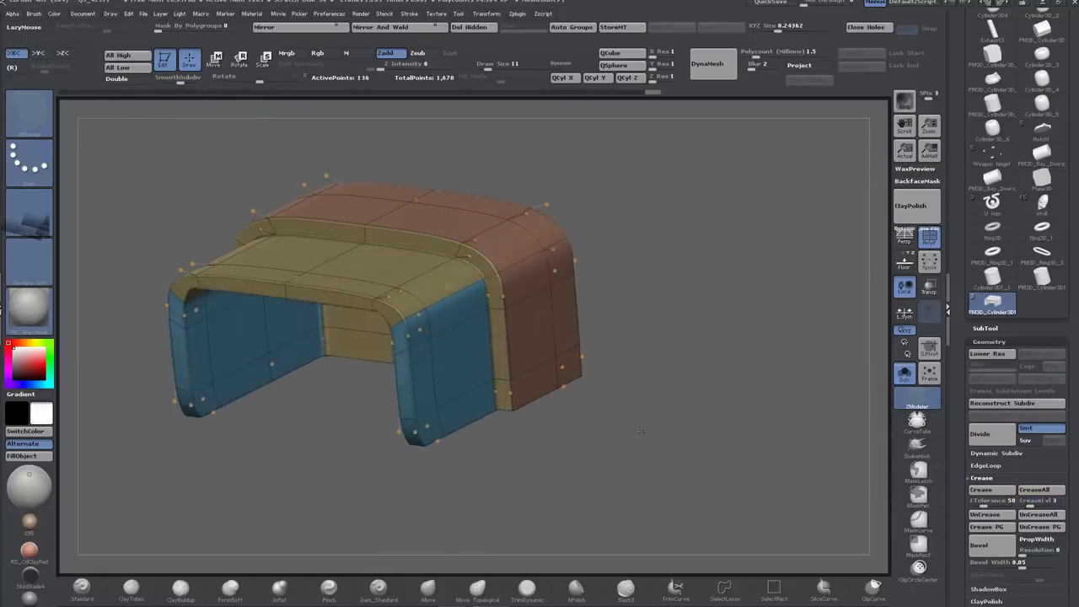
{"action": "left_click", "coordinate": [929, 237]}
{"action": "key", "text": "shift+d"}
{"action": "left_click_drag", "start_coordinate": [697, 322], "coordinate": [653, 438]}
{"action": "left_click", "coordinate": [934, 240]}
Step: Crease individual edges around the inner part's sloped roof corners with the ZModeler Crease edge action
{"action": "key", "text": "space"}
{"action": "left_click", "coordinate": [270, 292]}
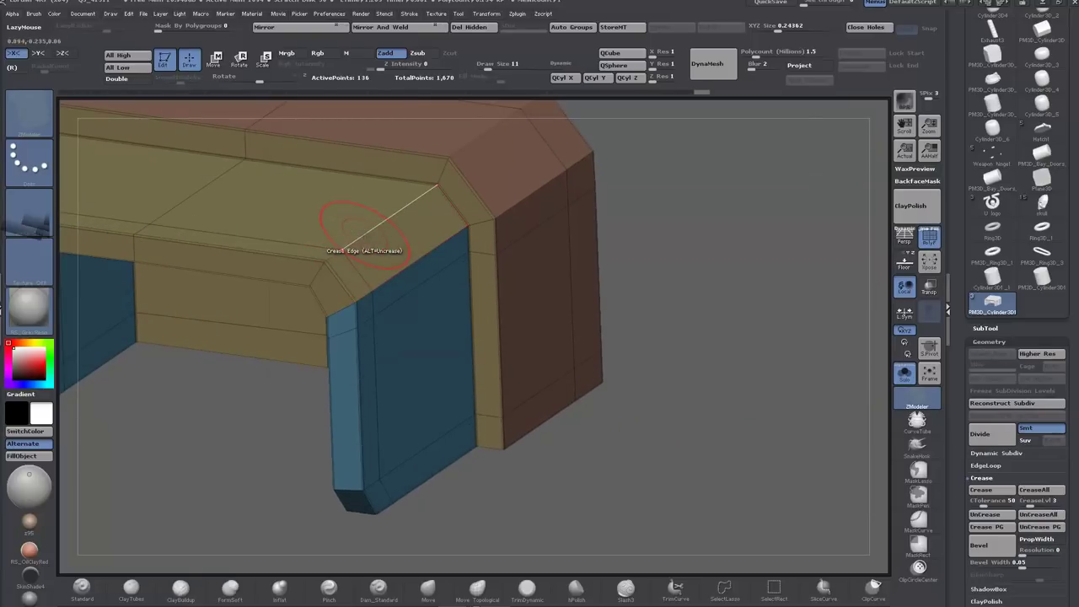
{"action": "left_click_drag", "start_coordinate": [568, 462], "coordinate": [633, 446]}
{"action": "left_click_drag", "start_coordinate": [523, 421], "coordinate": [727, 391]}
{"action": "left_click_drag", "start_coordinate": [692, 431], "coordinate": [796, 283], "text": "shift"}
{"action": "left_click_drag", "start_coordinate": [382, 423], "coordinate": [438, 432]}
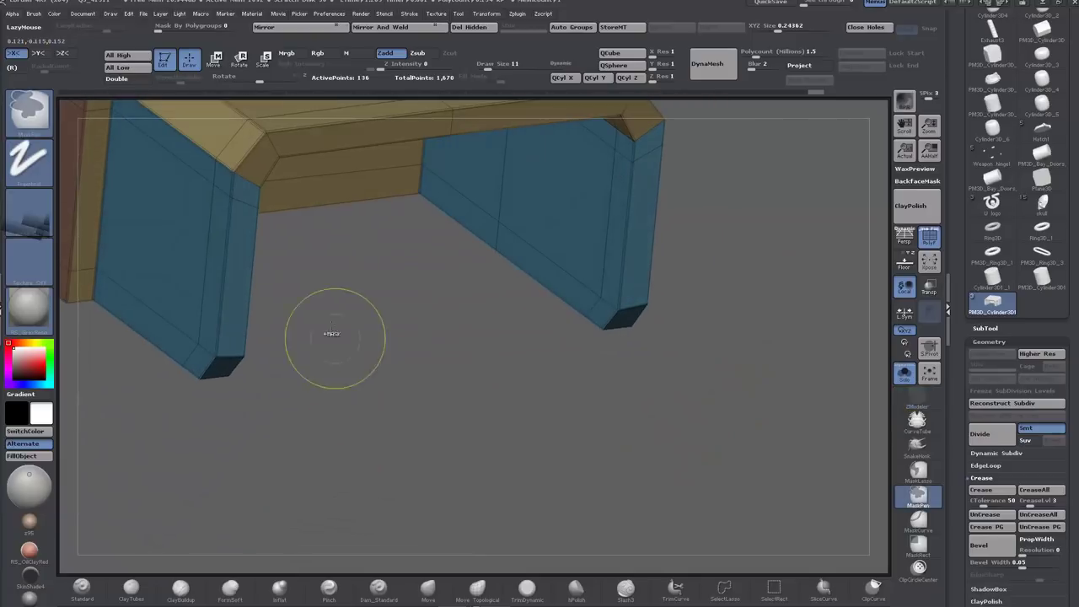
{"action": "left_click", "coordinate": [306, 403], "text": "ctrl"}
{"action": "key", "text": "w"}
{"action": "left_click_drag", "start_coordinate": [306, 413], "coordinate": [248, 329]}
{"action": "left_click_drag", "start_coordinate": [184, 271], "coordinate": [188, 446], "text": "ctrl"}
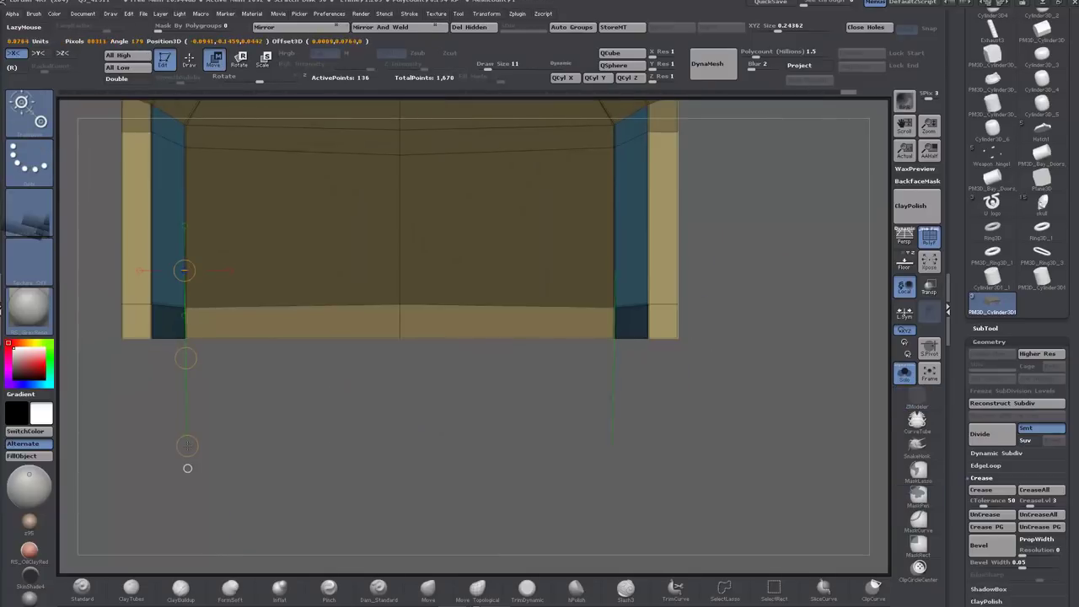
{"action": "left_click_drag", "start_coordinate": [176, 369], "coordinate": [175, 365]}
{"action": "key", "text": "ctrl+z"}
{"action": "left_click", "coordinate": [202, 394], "text": "ctrl"}
{"action": "key", "text": "ctrl+z"}
{"action": "left_click_drag", "start_coordinate": [227, 395], "coordinate": [294, 437]}
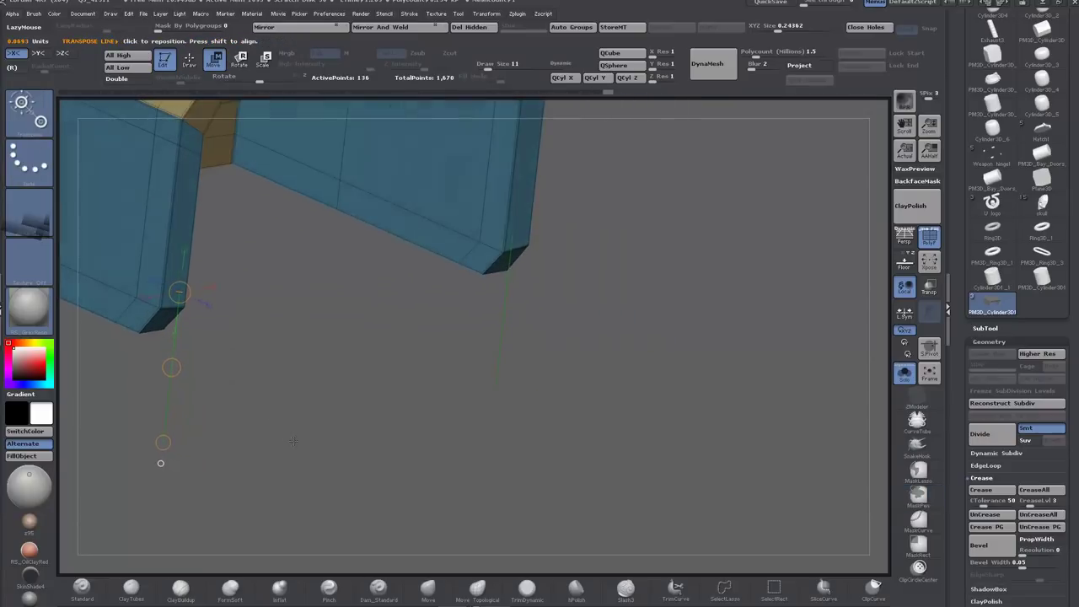
{"action": "left_click_drag", "start_coordinate": [272, 375], "coordinate": [189, 323], "text": "shift"}
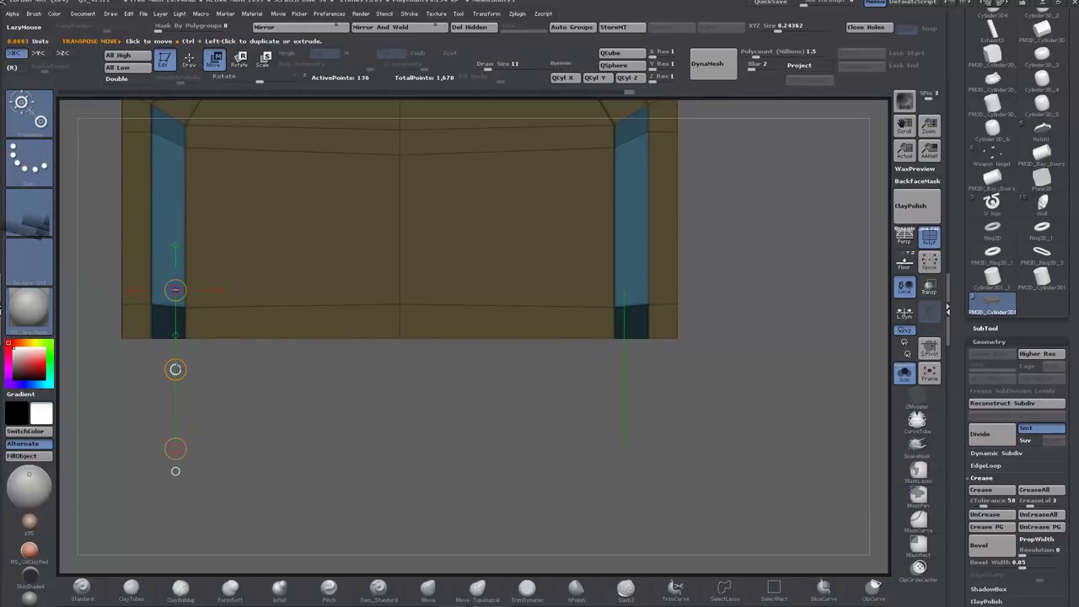
{"action": "left_click_drag", "start_coordinate": [175, 369], "coordinate": [511, 425]}
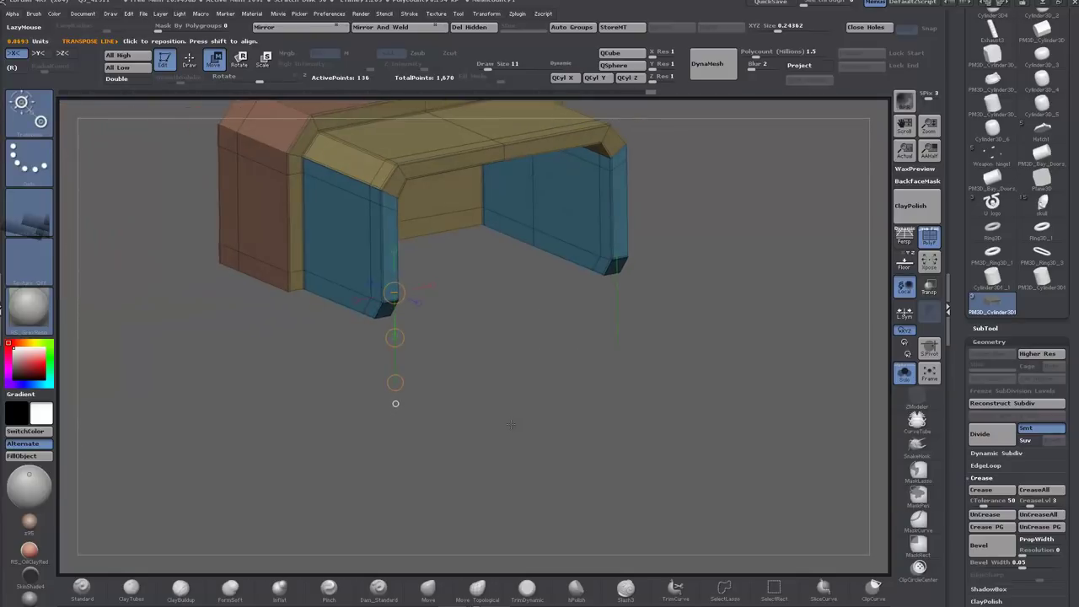
Step: Show all parts, lower the inner part slightly within the housing with Transpose Move, and check its fit without the wireframe
{"action": "left_click", "coordinate": [911, 371]}
{"action": "mouse_move", "coordinate": [708, 226]}
{"action": "left_mouse_down"}
{"action": "mouse_move", "coordinate": [735, 221]}
{"action": "mouse_move", "coordinate": [628, 295]}
{"action": "mouse_move", "coordinate": [746, 229]}
{"action": "mouse_move", "coordinate": [758, 246]}
{"action": "mouse_move", "coordinate": [766, 228]}
{"action": "left_mouse_up"}
{"action": "mouse_move", "coordinate": [609, 146]}
{"action": "left_mouse_down"}
{"action": "mouse_move", "coordinate": [727, 184]}
{"action": "mouse_move", "coordinate": [747, 236]}
{"action": "mouse_move", "coordinate": [728, 194]}
{"action": "mouse_move", "coordinate": [706, 291]}
{"action": "left_mouse_up"}
{"action": "left_click_drag", "start_coordinate": [463, 231], "coordinate": [466, 292], "text": "shift"}
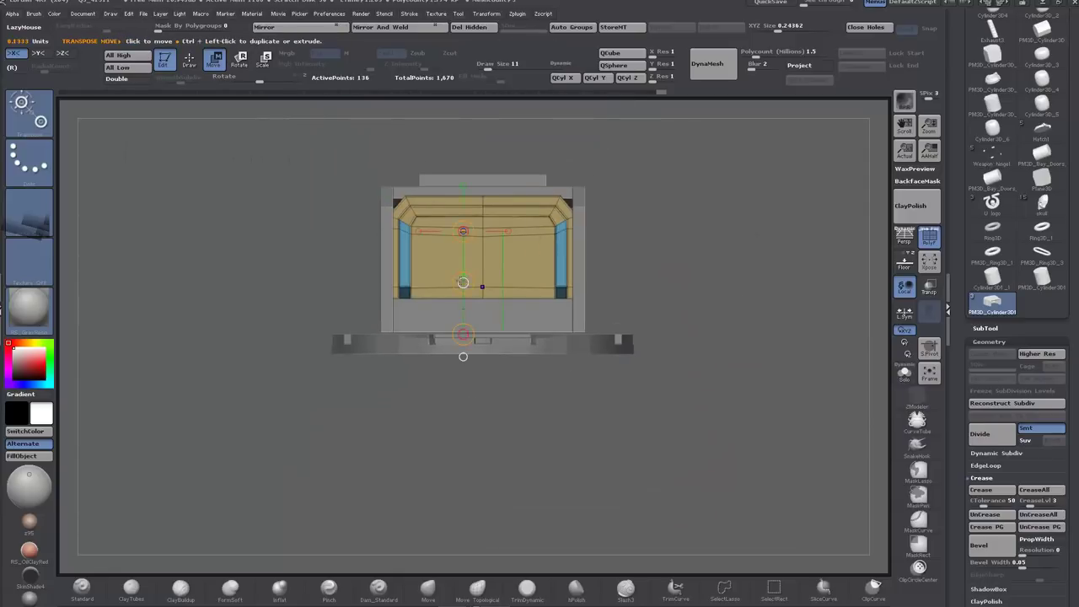
{"action": "left_click_drag", "start_coordinate": [649, 277], "coordinate": [706, 281]}
{"action": "left_click", "coordinate": [906, 239]}
{"action": "left_click", "coordinate": [905, 240]}
{"action": "key", "text": "shift+f"}
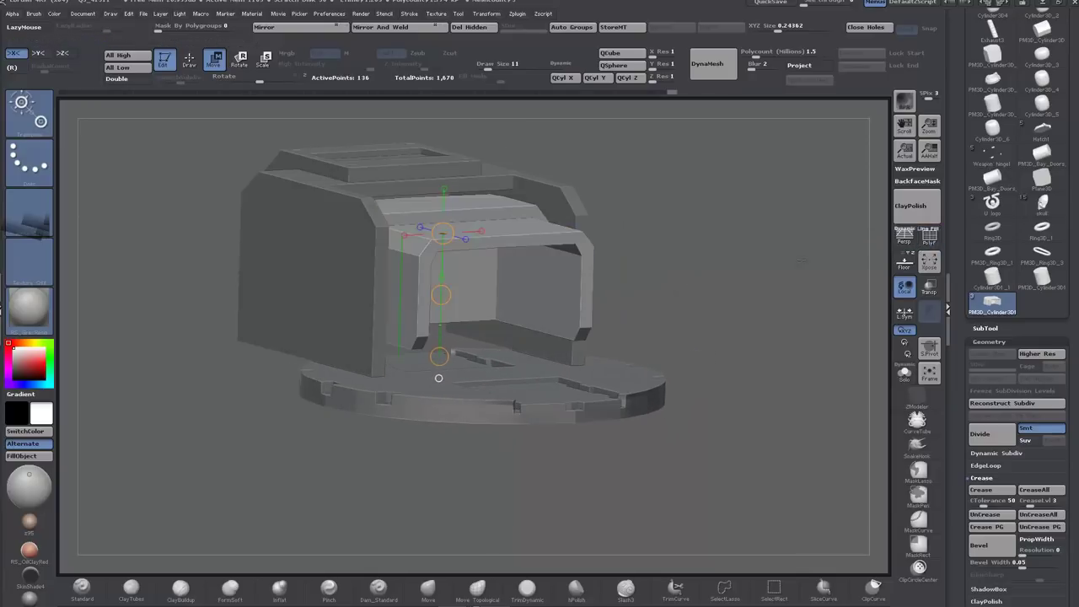
{"action": "left_click_drag", "start_coordinate": [806, 262], "coordinate": [674, 408]}
Step: Isolate the housing, insert a horizontal edge loop just above its lower edge, and delete the hidden geometry
{"action": "left_click", "coordinate": [463, 261], "text": "alt"}
{"action": "left_click", "coordinate": [929, 239]}
{"action": "left_click", "coordinate": [905, 373]}
{"action": "key", "text": "q"}
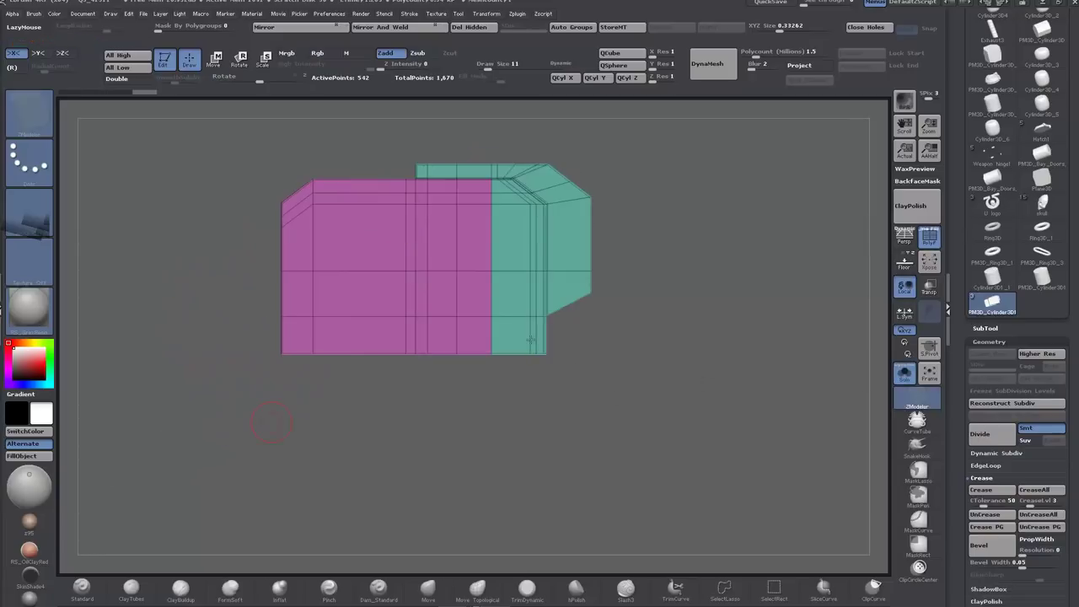
{"action": "key", "text": "ctrl+z"}
{"action": "key", "text": "space"}
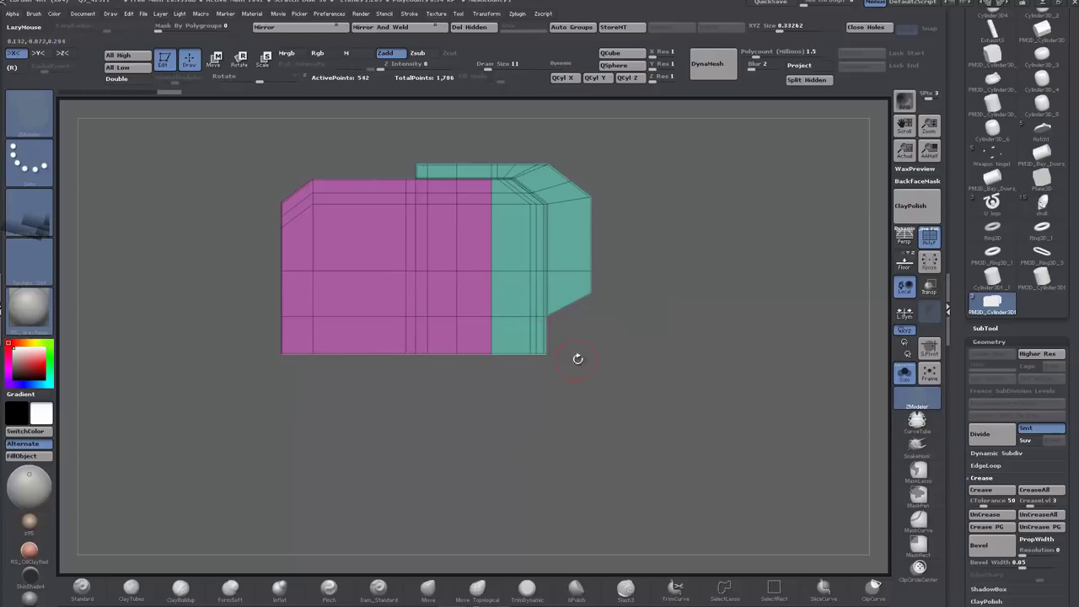
{"action": "left_click_drag", "start_coordinate": [622, 369], "coordinate": [680, 431]}
{"action": "left_click", "coordinate": [478, 29]}
{"action": "left_click_drag", "start_coordinate": [681, 395], "coordinate": [735, 440]}
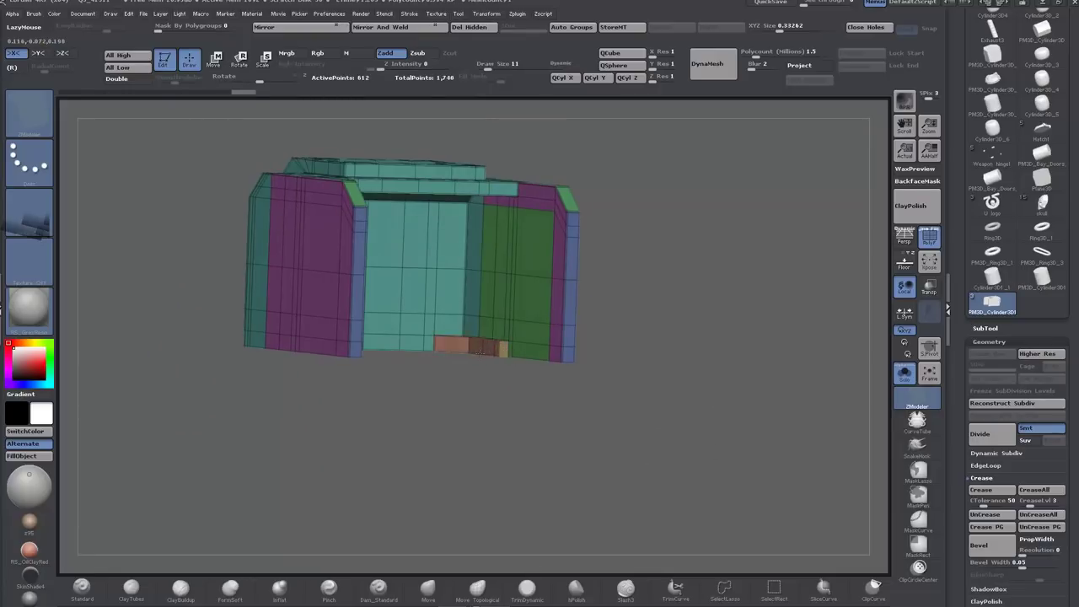
Step: QMesh the lower strip of the housing's inner rear wall forward as a flat island to form a ledge
{"action": "left_click_drag", "start_coordinate": [463, 416], "coordinate": [466, 447]}
{"action": "key", "text": "space"}
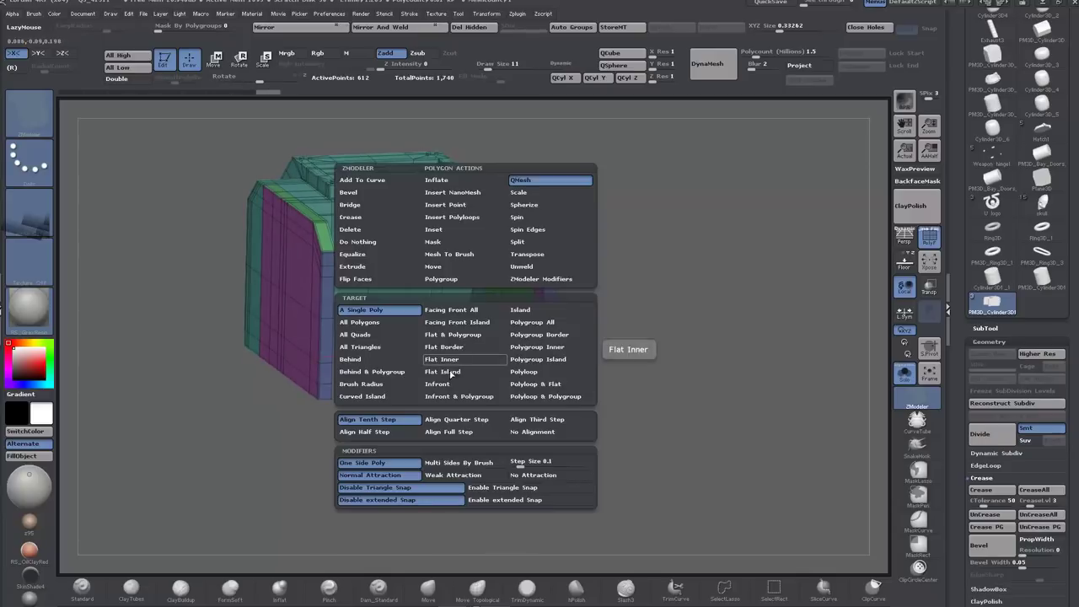
{"action": "left_click", "coordinate": [450, 373]}
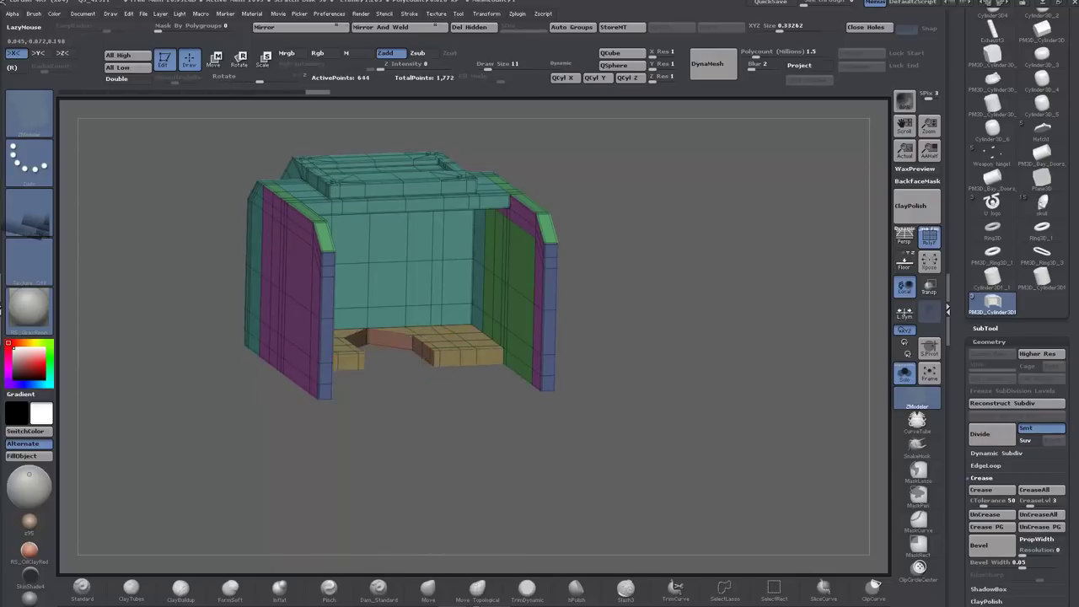
{"action": "left_click_drag", "start_coordinate": [477, 429], "coordinate": [506, 454]}
{"action": "left_click", "coordinate": [905, 375]}
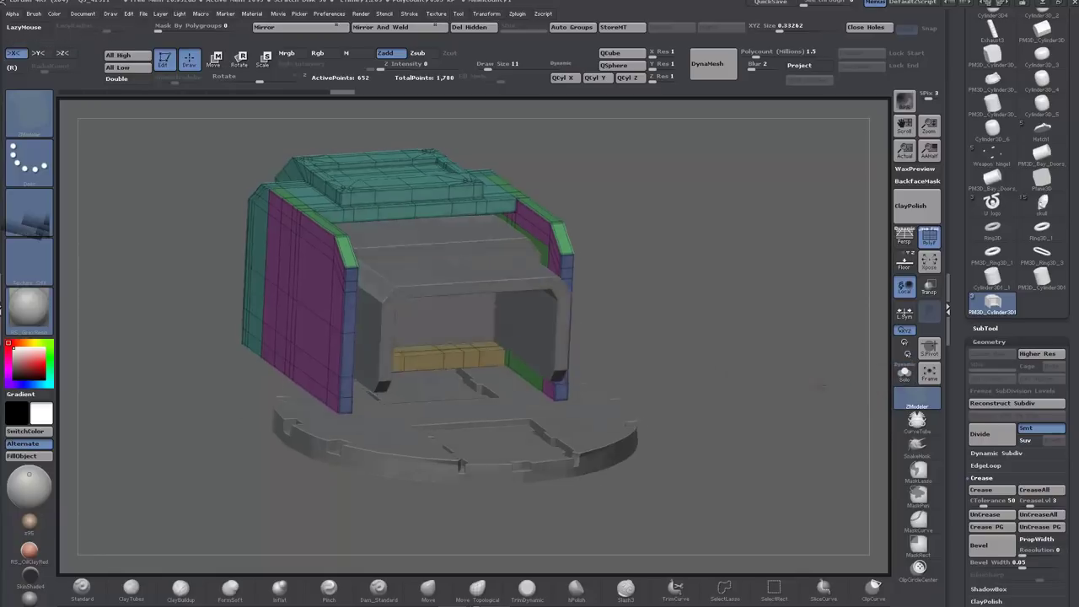
Step: Insert a vertical edge loop in the front half of the side walls and split its mid-height crossing point into a disc
{"action": "left_click_drag", "start_coordinate": [847, 418], "coordinate": [788, 380]}
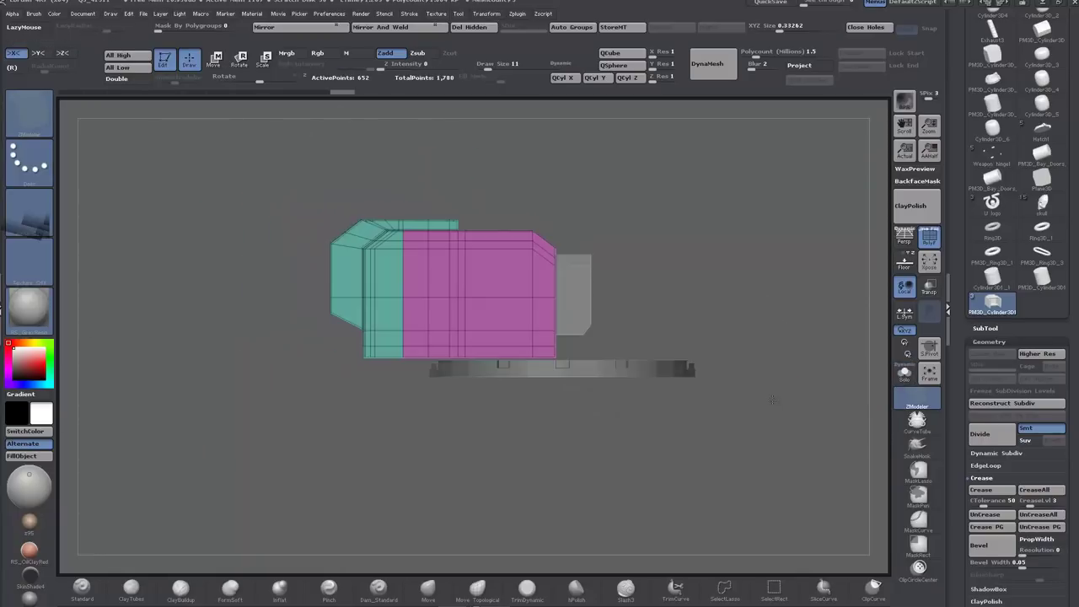
{"action": "left_click_drag", "start_coordinate": [420, 426], "coordinate": [209, 481], "text": "alt"}
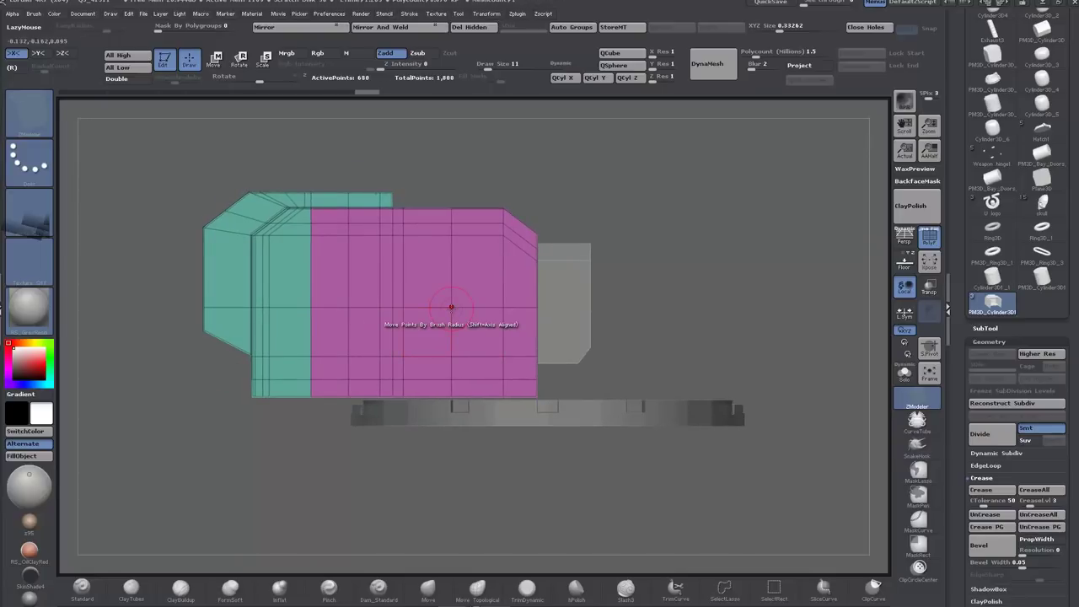
{"action": "key", "text": "space"}
{"action": "left_click", "coordinate": [544, 306]}
{"action": "left_click_drag", "start_coordinate": [451, 307], "coordinate": [451, 295]}
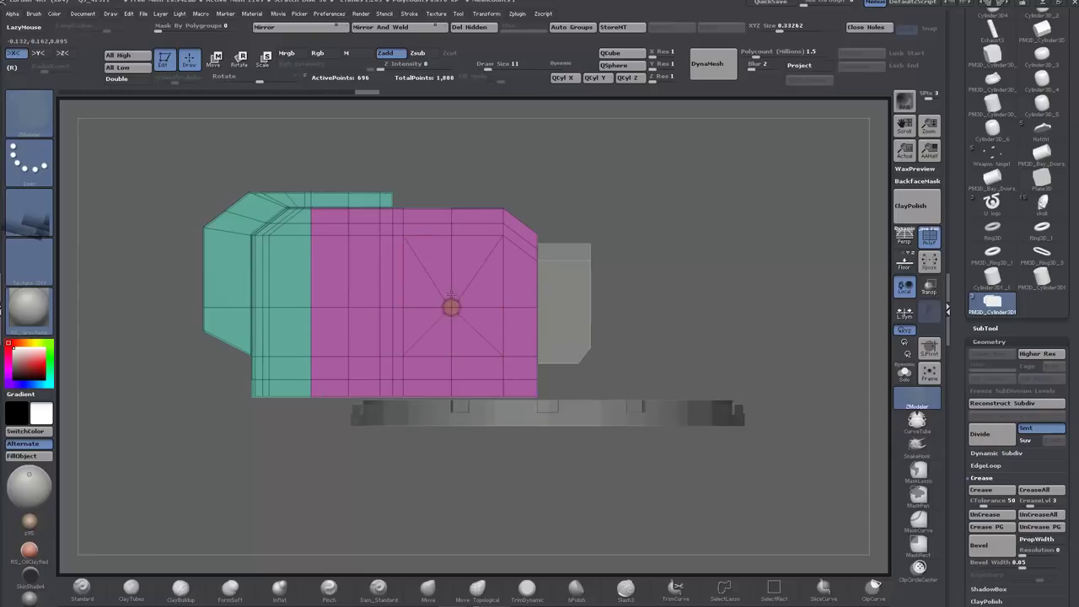
Step: QMesh the disc faces outward as a flat island to form round bosses on both side walls
{"action": "left_click_drag", "start_coordinate": [635, 299], "coordinate": [533, 322]}
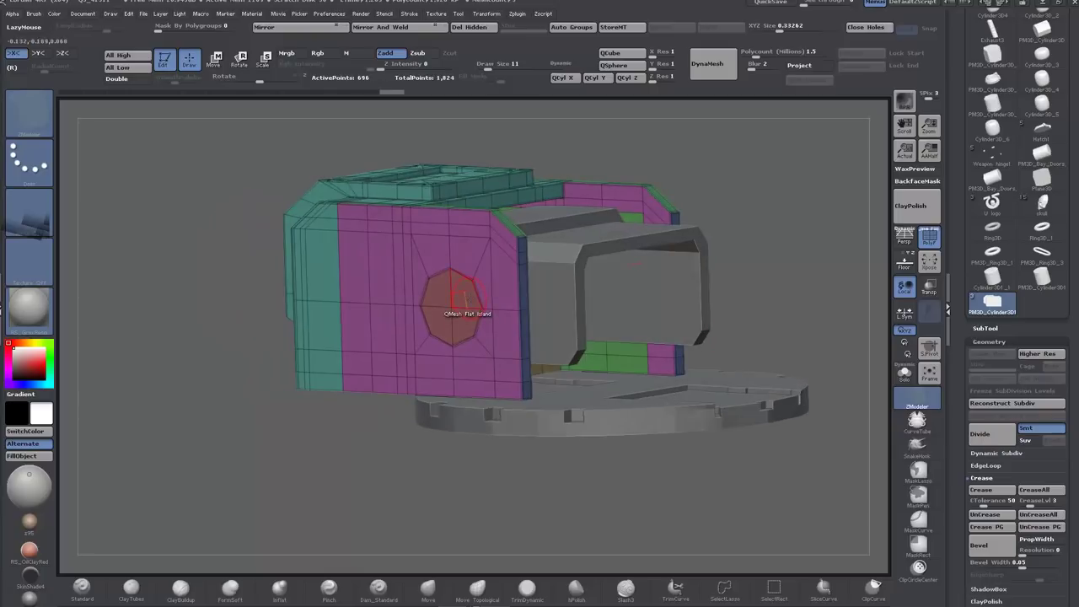
{"action": "key", "text": "space"}
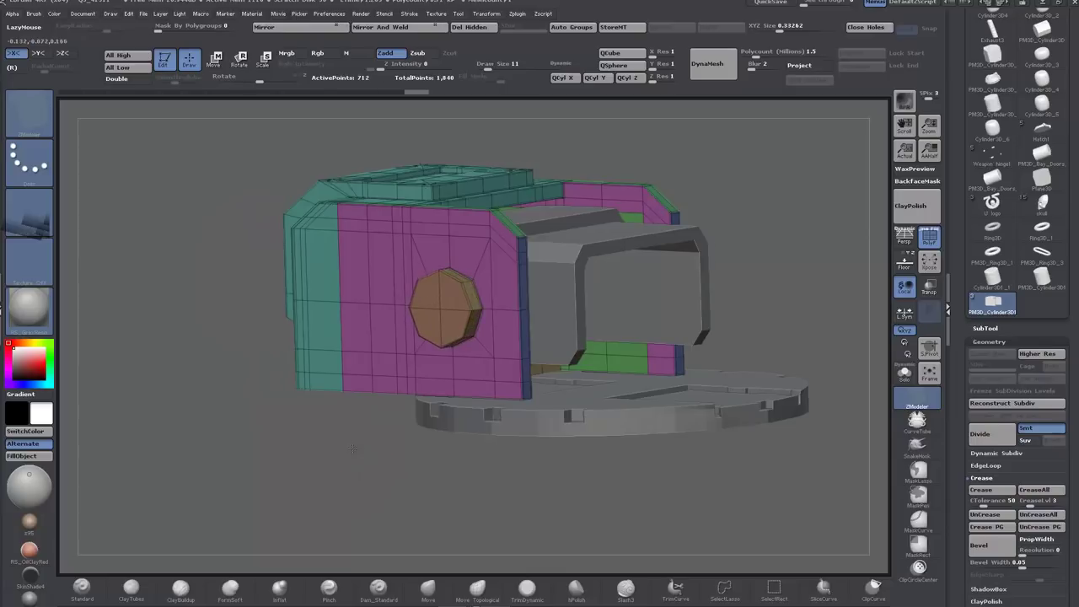
{"action": "mouse_move", "coordinate": [353, 450]}
{"action": "left_mouse_down"}
{"action": "mouse_move", "coordinate": [316, 448]}
{"action": "mouse_move", "coordinate": [490, 433]}
{"action": "left_mouse_up"}
Step: Preview the housing with Dynamic Subdiv and crease its edges by tolerance so the bosses smooth with sharp rims
{"action": "key", "text": "d"}
{"action": "left_click", "coordinate": [929, 237]}
{"action": "left_click_drag", "start_coordinate": [959, 447], "coordinate": [960, 434]}
{"action": "left_click", "coordinate": [982, 479]}
{"action": "left_click_drag", "start_coordinate": [355, 413], "coordinate": [296, 434]}
Step: Select the round turret base and turn on its Dynamic Subdiv smoothing with the wireframe shown
{"action": "left_click", "coordinate": [531, 474], "text": "alt"}
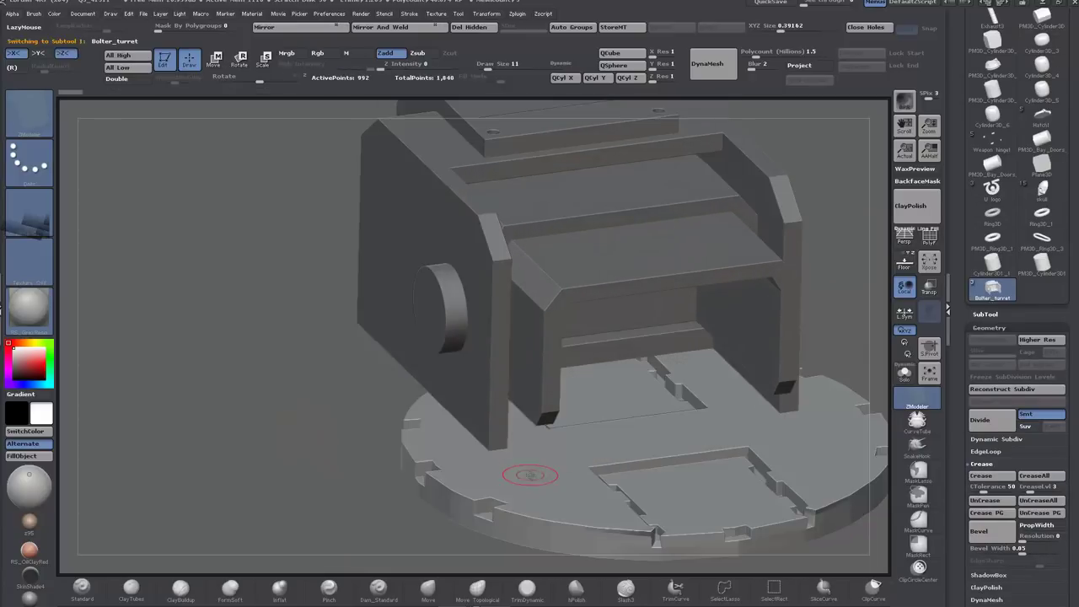
{"action": "key", "text": "d"}
{"action": "left_click", "coordinate": [929, 236]}
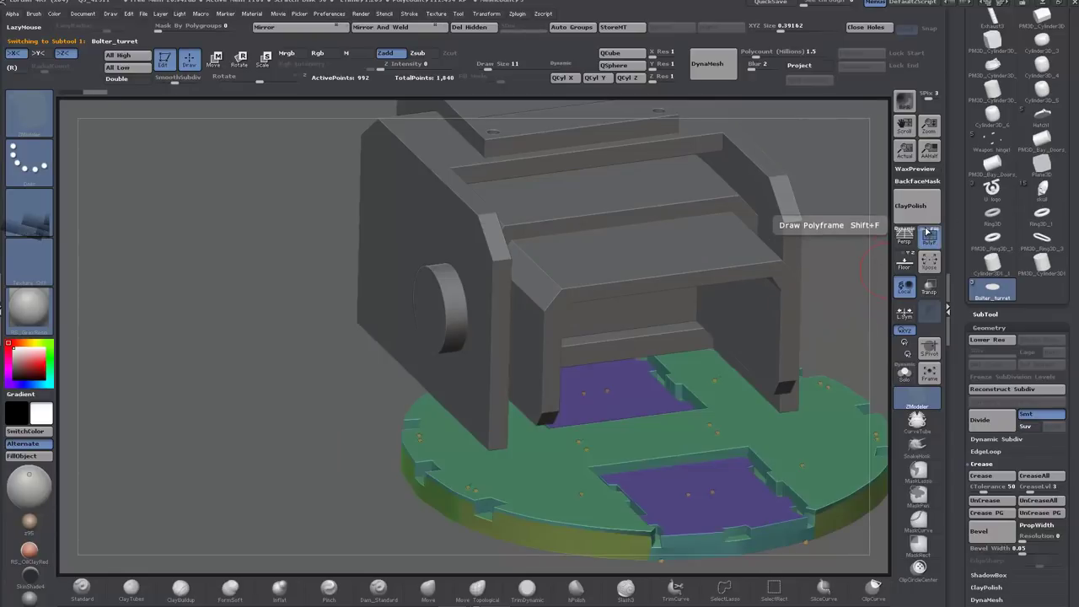
Step: QMesh the lower front strips of the housing's outer side walls outward into blocks, and undo the extra edge loop inserted there
{"action": "left_click_drag", "start_coordinate": [252, 436], "coordinate": [327, 402], "text": "alt"}
{"action": "left_click", "coordinate": [457, 335], "text": "alt"}
{"action": "key", "text": "shift+d"}
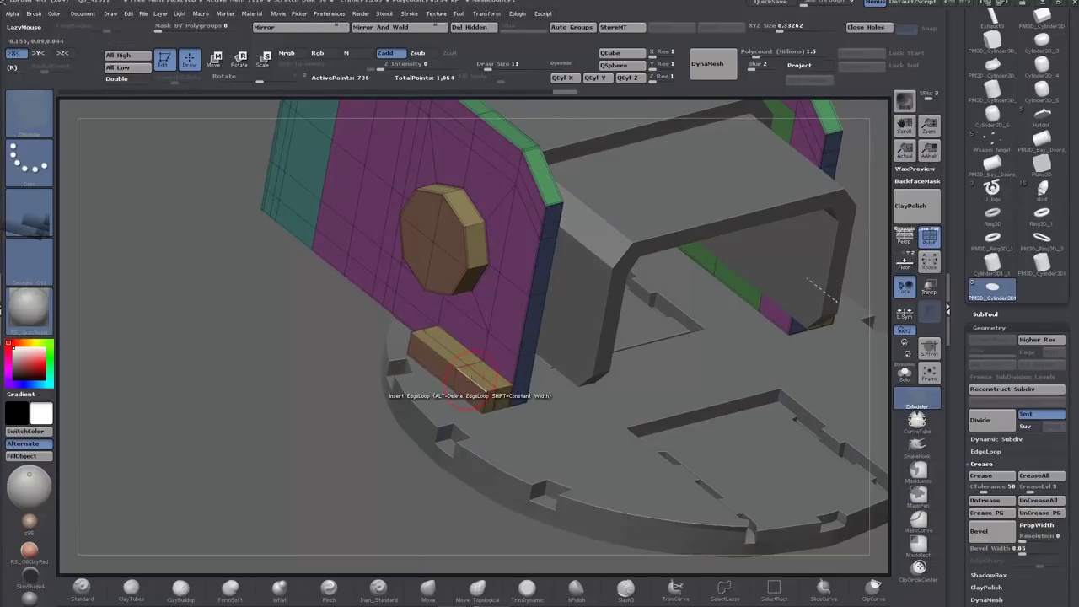
{"action": "left_click_drag", "start_coordinate": [248, 445], "coordinate": [330, 438]}
{"action": "key", "text": "ctrl+z"}
Step: Slide the outer edges of the lower side blocks with the ZModeler Slide action to taper their ends
{"action": "key", "text": "space"}
{"action": "left_click", "coordinate": [546, 317]}
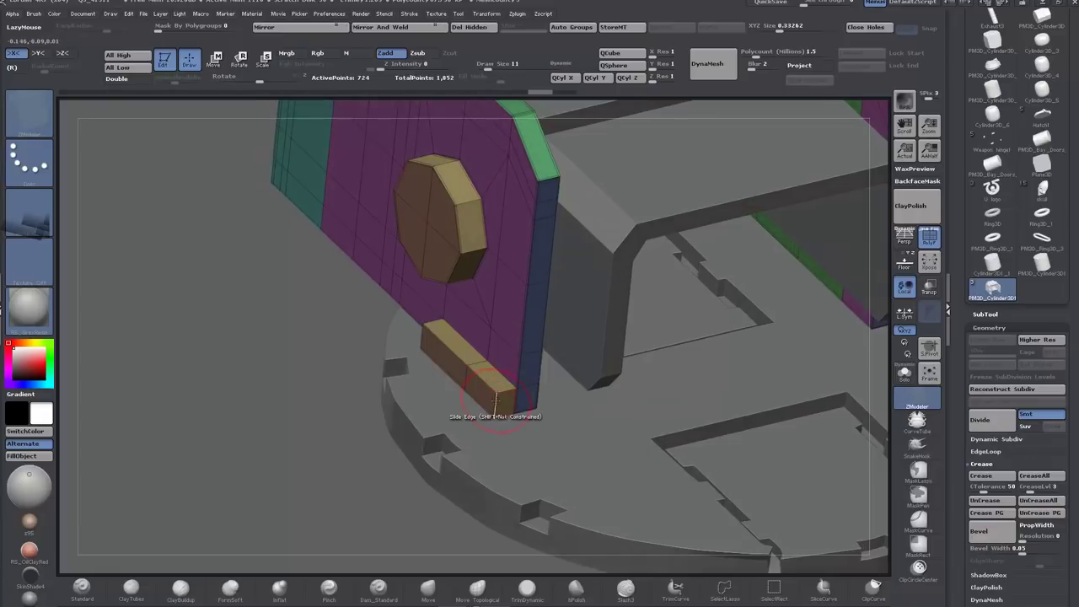
{"action": "left_click_drag", "start_coordinate": [287, 405], "coordinate": [338, 344]}
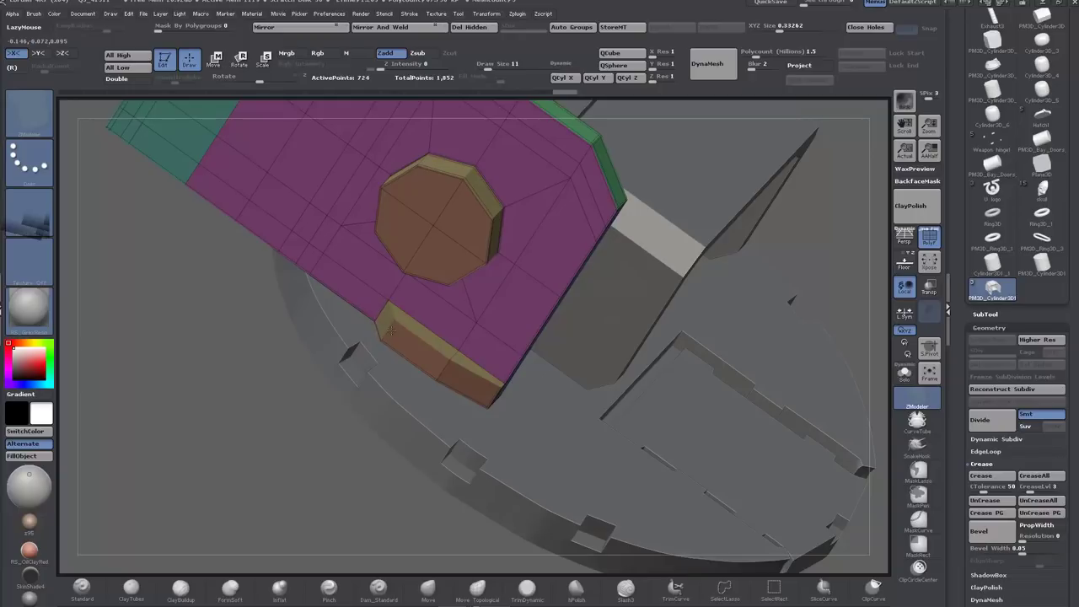
Step: Crease the housing's edges again to sharpen the new side blocks and check the smoothed result without the wireframe
{"action": "key", "text": "d"}
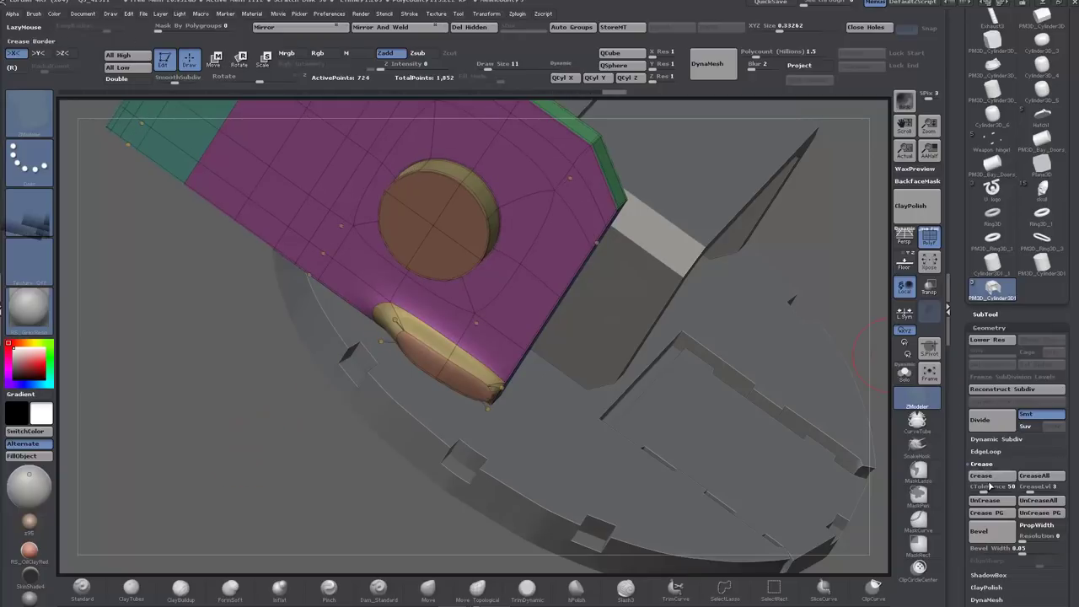
{"action": "left_click", "coordinate": [990, 478]}
{"action": "key", "text": "shift+d"}
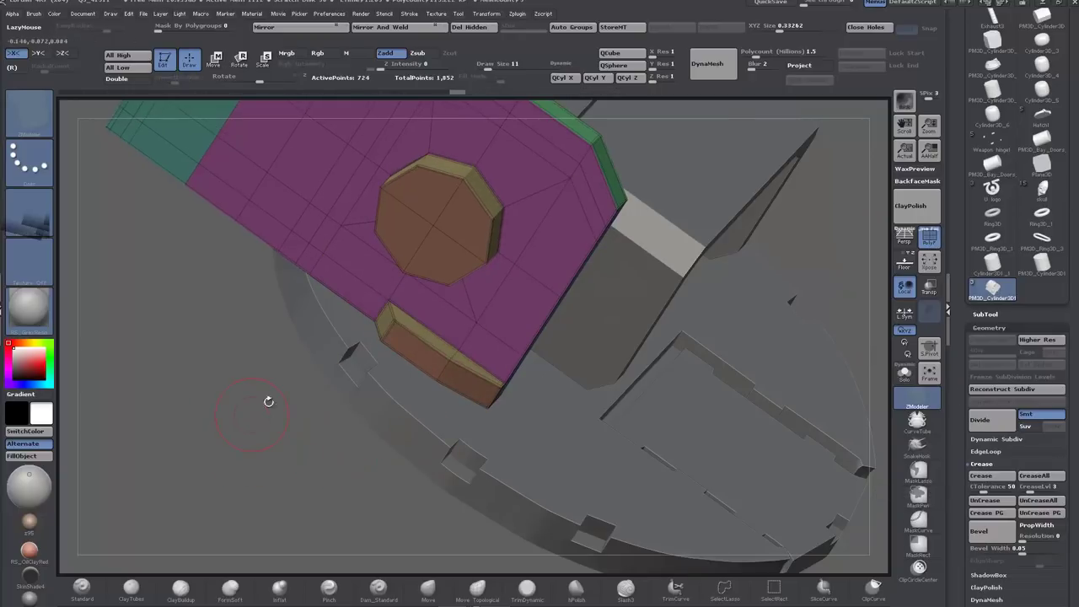
{"action": "key", "text": "d"}
{"action": "key", "text": "shift+f"}
{"action": "left_click_drag", "start_coordinate": [269, 401], "coordinate": [250, 340], "text": "alt"}
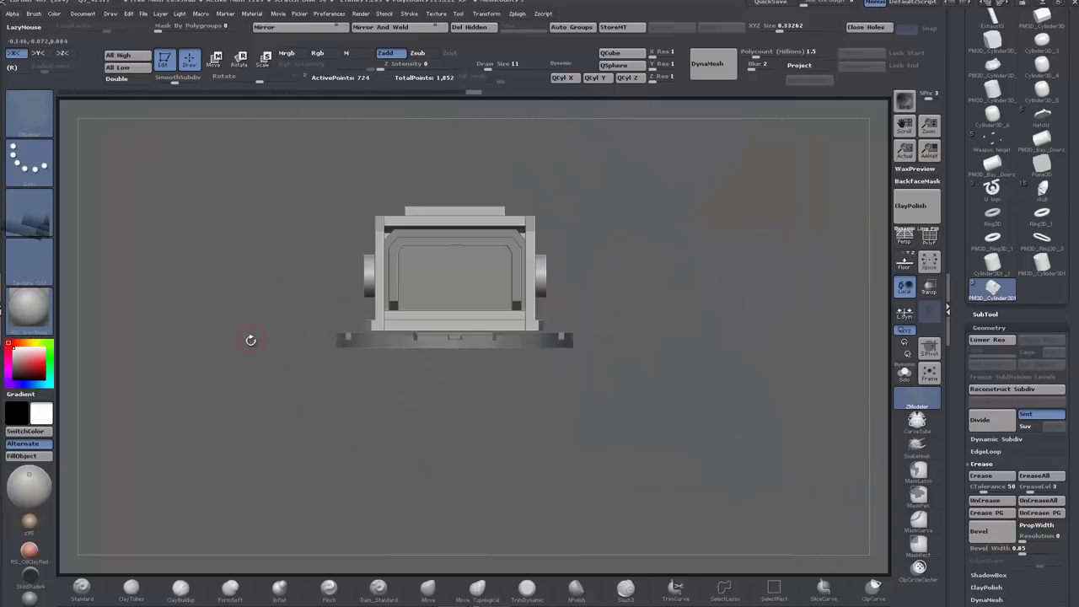
Step: Select the inner part, show its wireframe, and QMesh two separate mirrored blocks out of its recessed front face
{"action": "left_click_drag", "start_coordinate": [539, 401], "coordinate": [644, 472]}
{"action": "left_click", "coordinate": [607, 235], "text": "alt"}
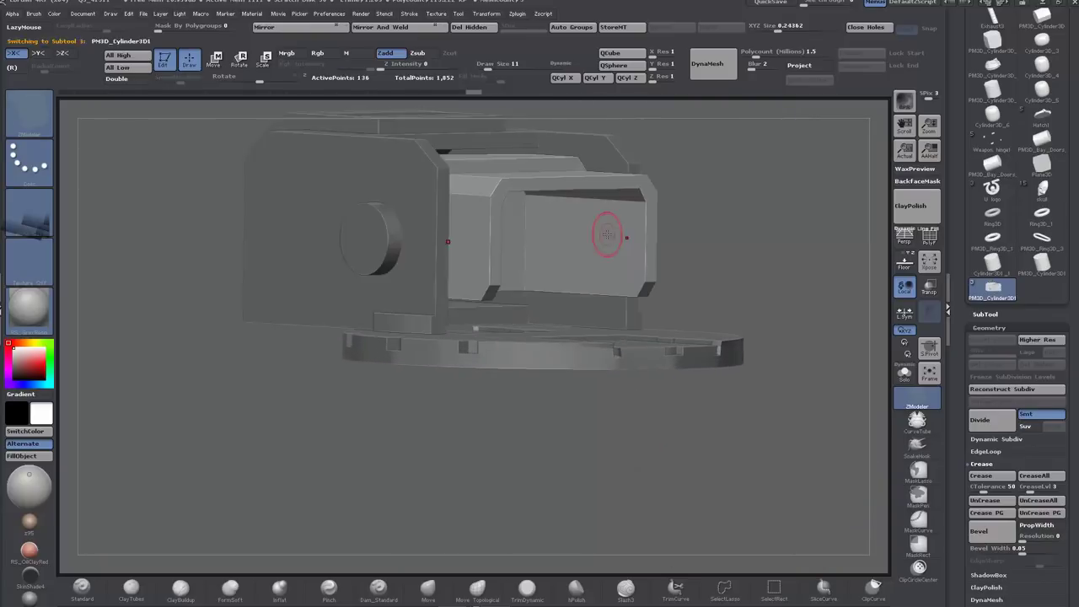
{"action": "left_click", "coordinate": [929, 238]}
{"action": "left_click_drag", "start_coordinate": [761, 221], "coordinate": [776, 270], "text": "alt"}
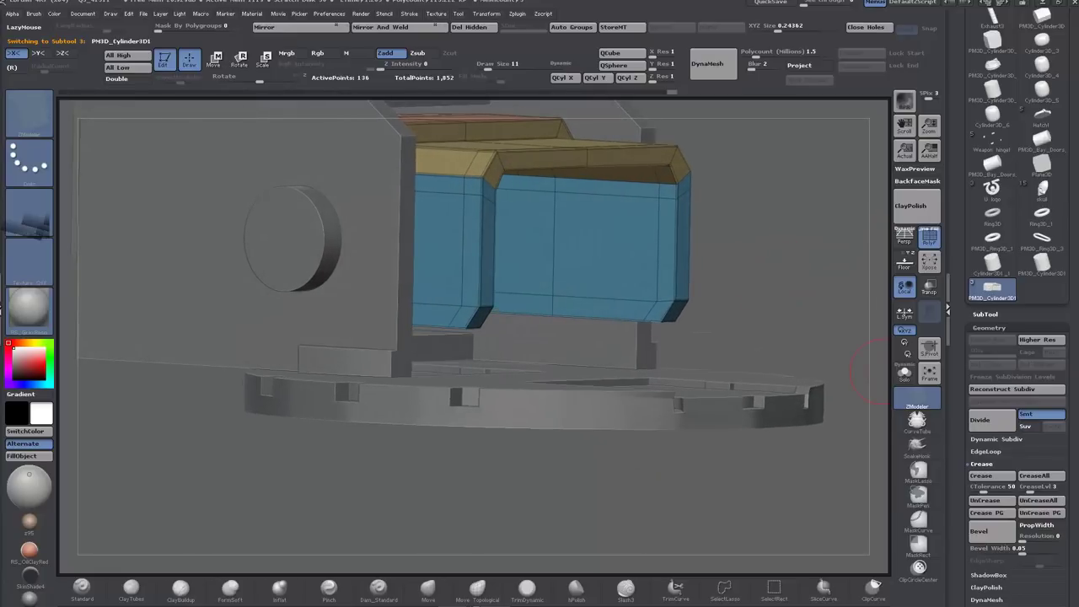
{"action": "left_click_drag", "start_coordinate": [882, 371], "coordinate": [243, 297]}
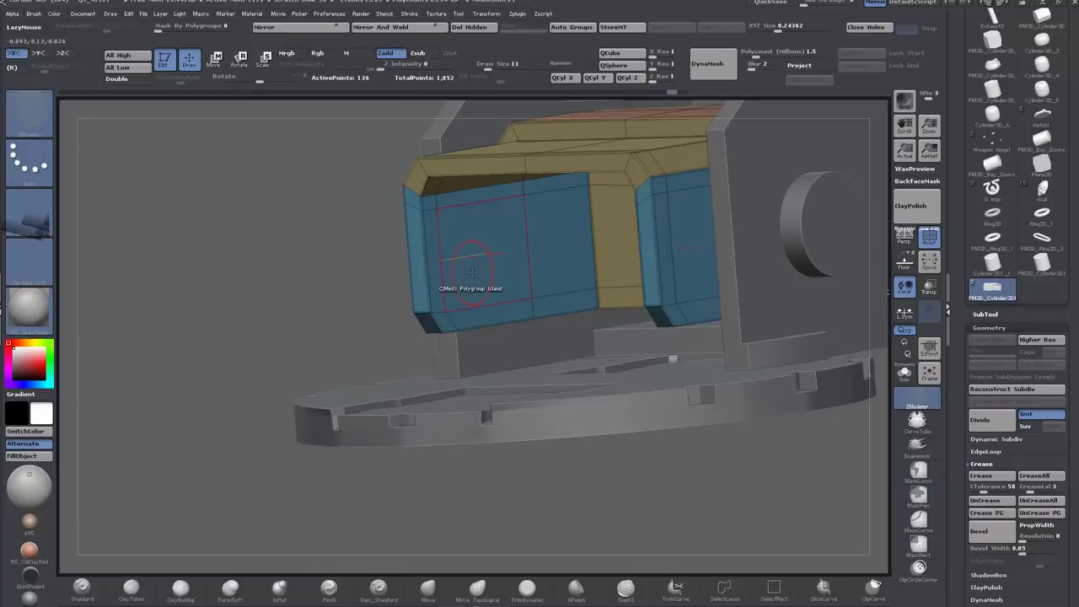
{"action": "left_click", "coordinate": [473, 271]}
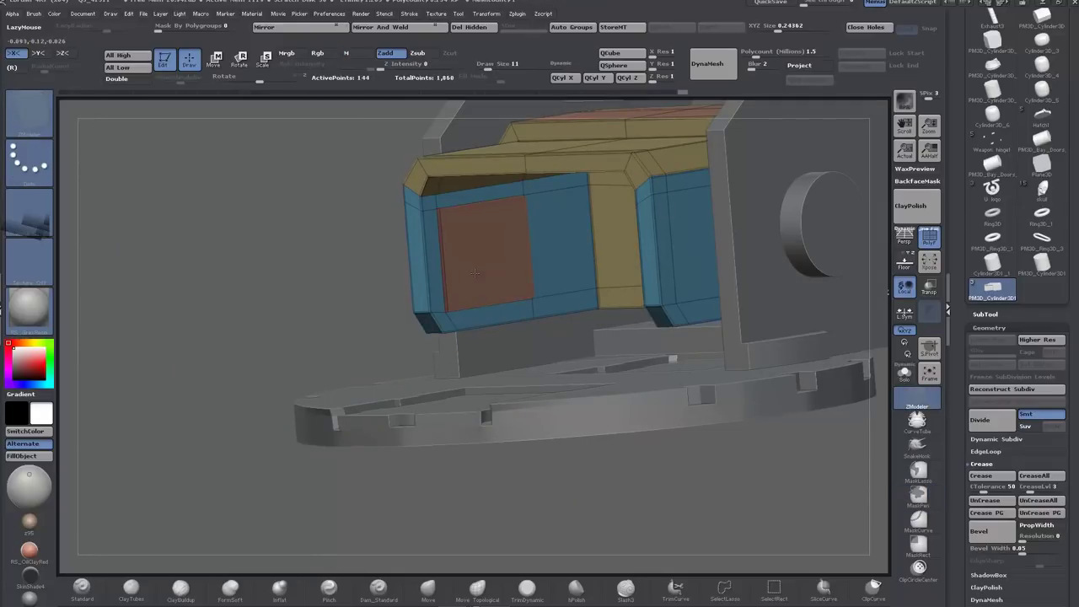
{"action": "left_click_drag", "start_coordinate": [459, 279], "coordinate": [584, 297]}
Step: Regroup the inner part with Auto Groups and split the two new blocks off into their own subtool
{"action": "mouse_move", "coordinate": [139, 297]}
{"action": "left_mouse_down"}
{"action": "mouse_move", "coordinate": [226, 291]}
{"action": "mouse_move", "coordinate": [176, 312]}
{"action": "mouse_move", "coordinate": [207, 275]}
{"action": "left_mouse_up"}
{"action": "left_click", "coordinate": [569, 31]}
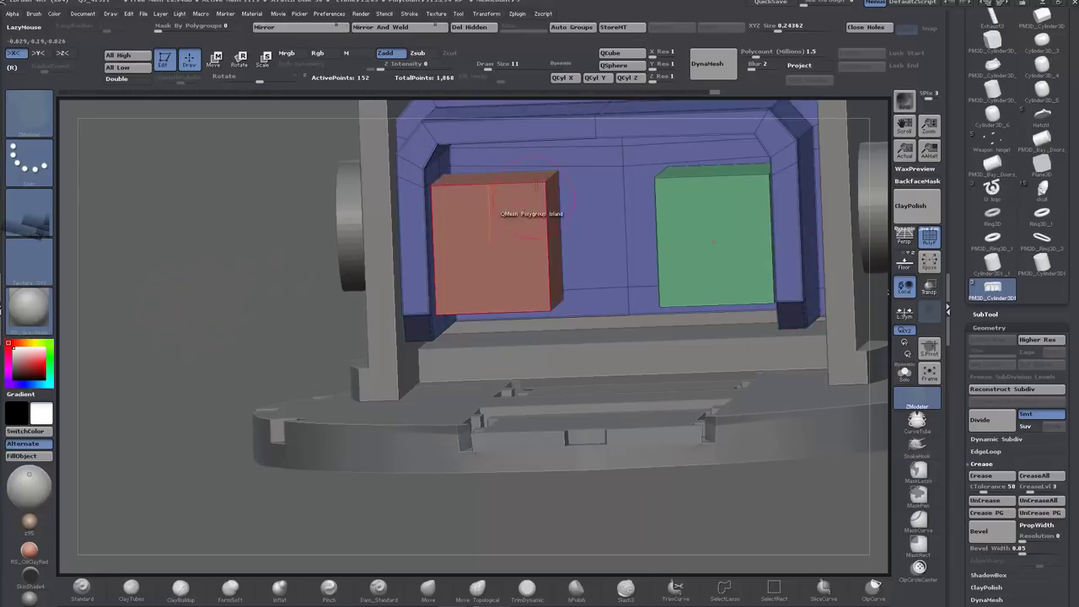
{"action": "left_click", "coordinate": [545, 183], "text": "ctrl+shift"}
{"action": "left_click", "coordinate": [544, 183], "text": "ctrl+shift"}
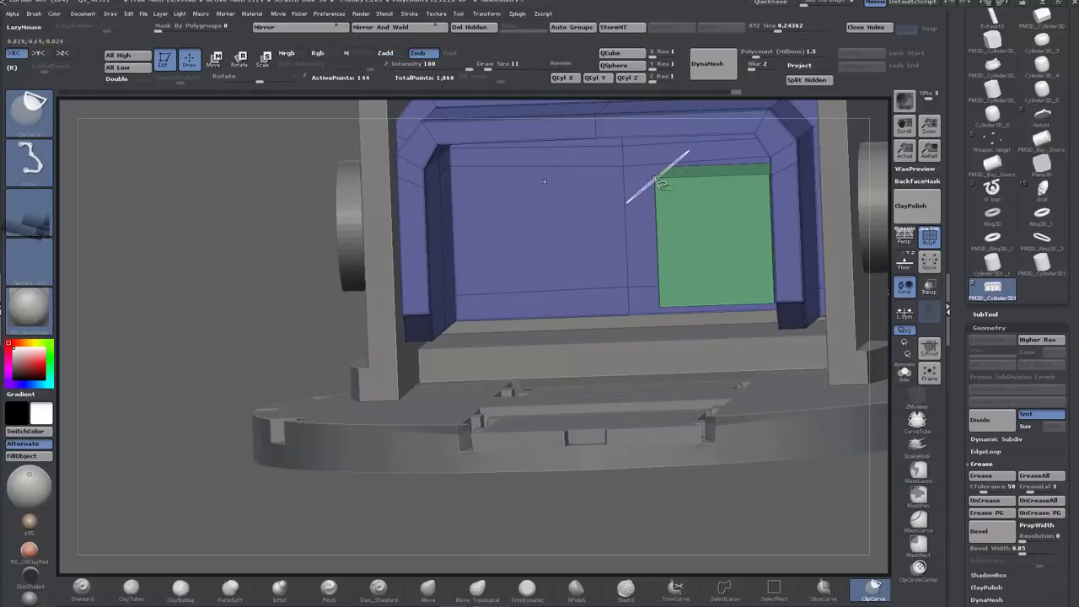
{"action": "left_click", "coordinate": [656, 179], "text": "ctrl+shift"}
{"action": "left_click", "coordinate": [791, 81]}
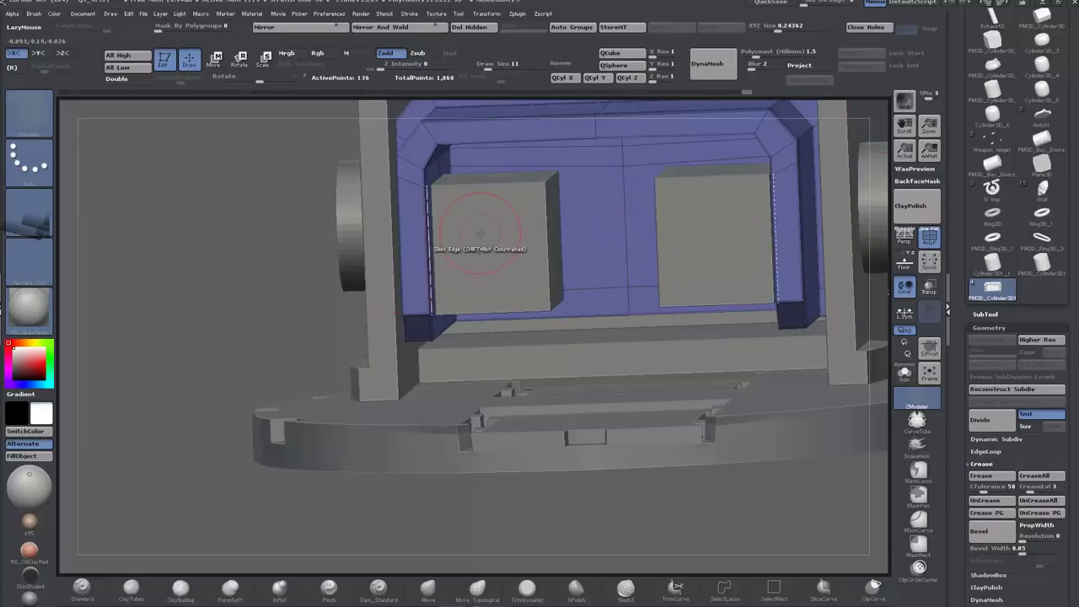
Step: Select the two split blocks and insert horizontal edge loops near their upper and lower ends
{"action": "left_click", "coordinate": [482, 231], "text": "alt"}
{"action": "left_click_drag", "start_coordinate": [255, 313], "coordinate": [442, 240]}
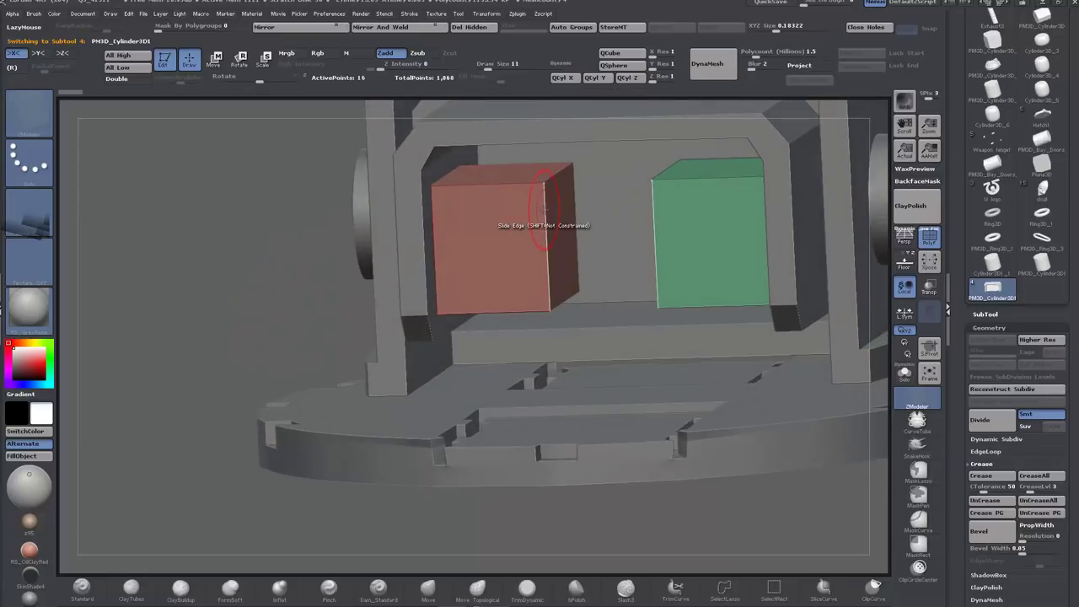
{"action": "key", "text": "space"}
{"action": "left_click", "coordinate": [520, 221]}
{"action": "left_click", "coordinate": [544, 201]}
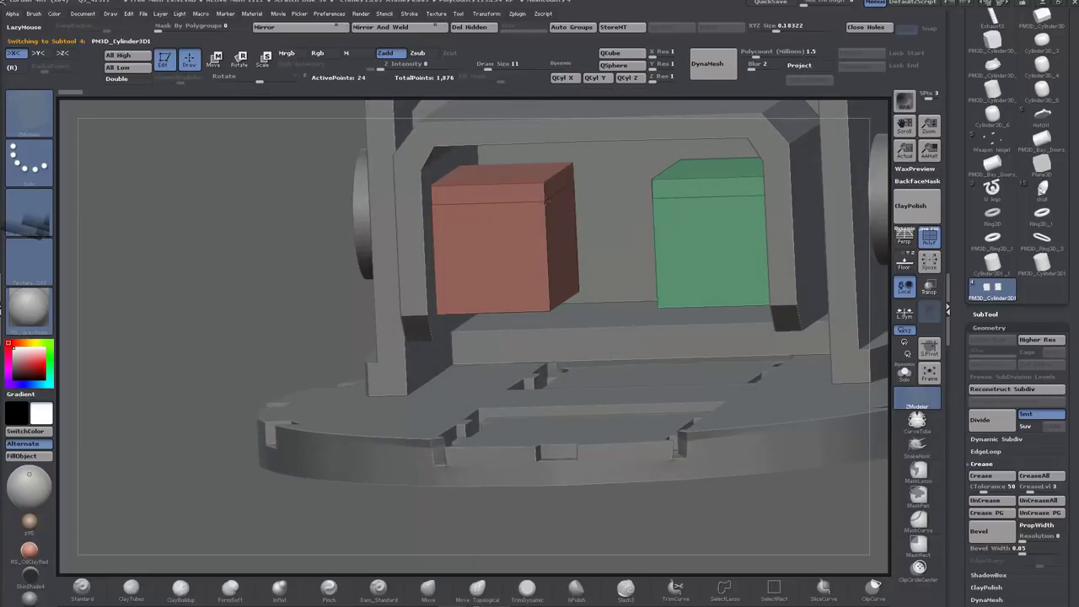
{"action": "left_click", "coordinate": [547, 294]}
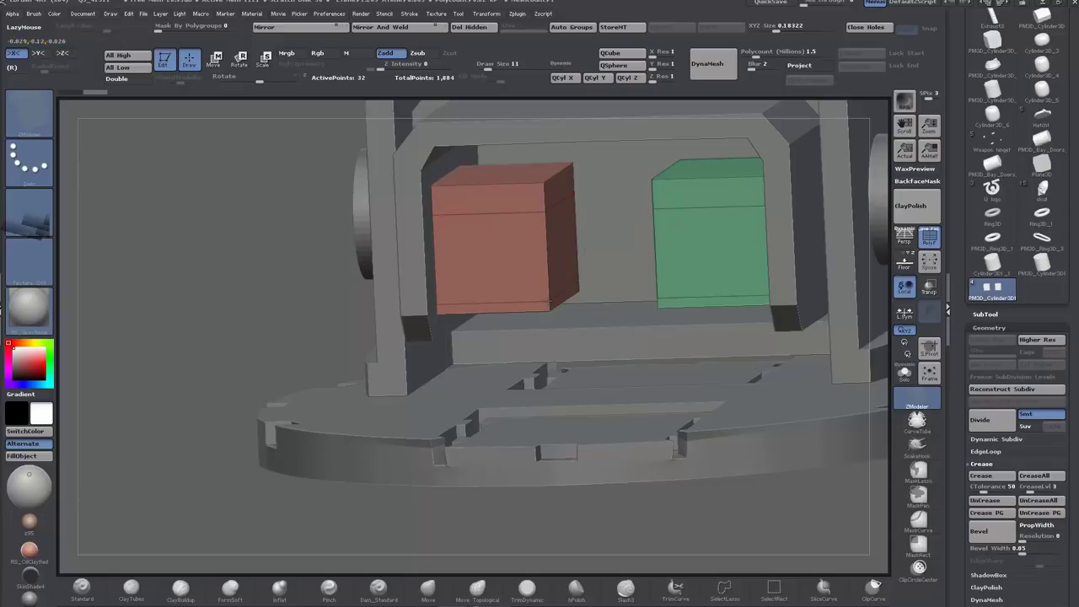
Step: Isolate the two blocks and assign the narrow upper and lower bands around their sides to a temporary polygroup
{"action": "left_click", "coordinate": [905, 374]}
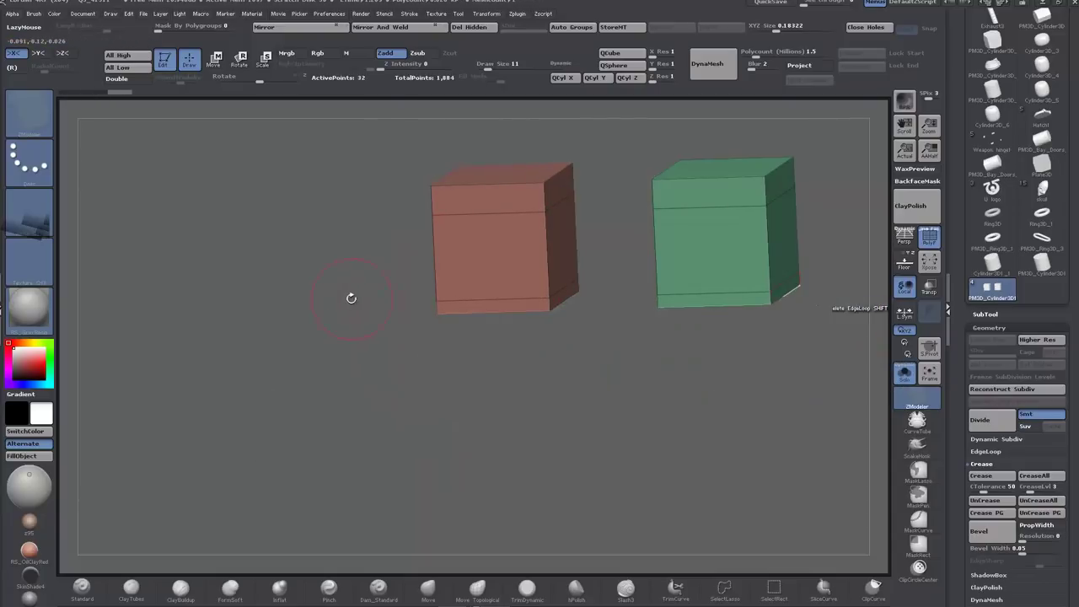
{"action": "left_click_drag", "start_coordinate": [314, 300], "coordinate": [368, 313]}
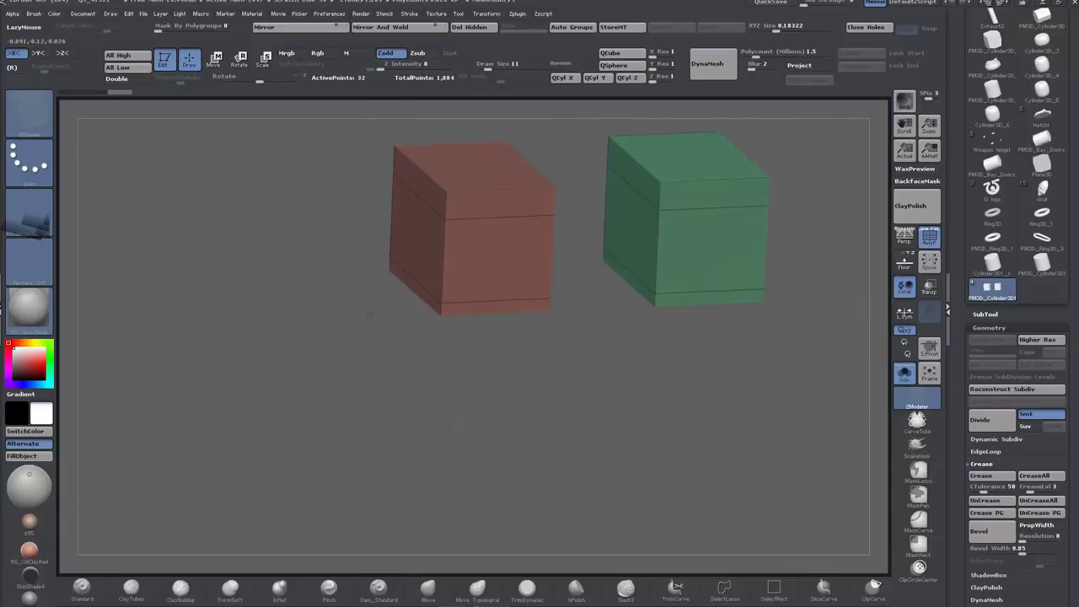
{"action": "left_click", "coordinate": [403, 173], "text": "alt"}
{"action": "left_click", "coordinate": [484, 204], "text": "alt"}
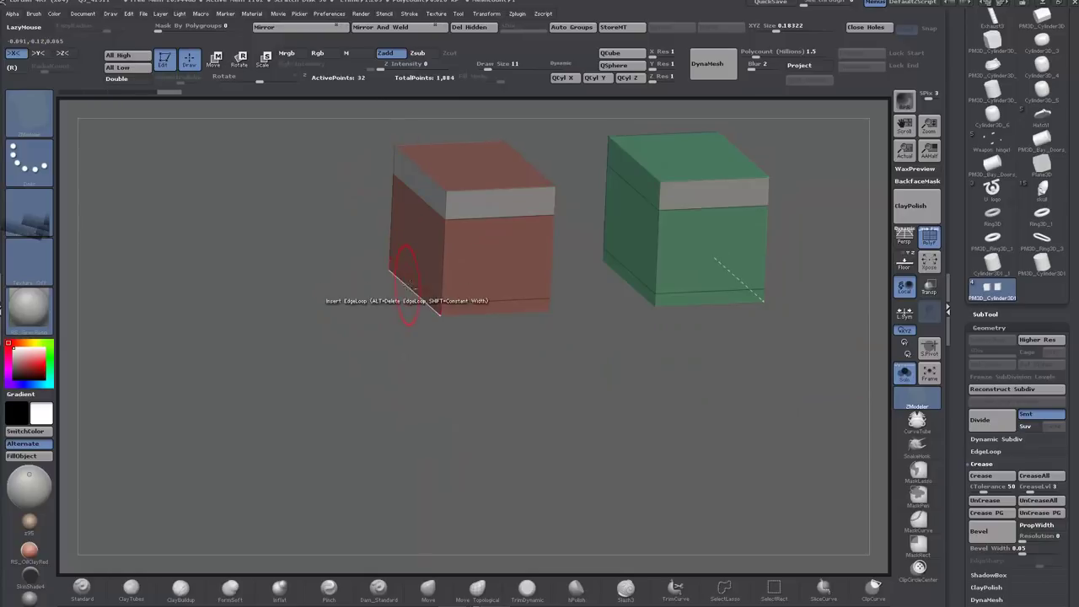
{"action": "left_click", "coordinate": [473, 300], "text": "alt"}
{"action": "key", "text": "ctrl+z"}
{"action": "left_click", "coordinate": [458, 306], "text": "alt"}
{"action": "mouse_move", "coordinate": [472, 350]}
{"action": "left_mouse_down"}
{"action": "mouse_move", "coordinate": [371, 341]}
{"action": "mouse_move", "coordinate": [337, 325]}
{"action": "left_mouse_up"}
{"action": "left_click", "coordinate": [553, 294], "text": "alt"}
{"action": "left_click", "coordinate": [547, 188], "text": "alt"}
{"action": "left_click", "coordinate": [633, 143], "text": "alt"}
{"action": "left_click", "coordinate": [704, 218], "text": "alt"}
Step: Extrude the upper and lower bands outward into raised rims around both blocks
{"action": "left_click_drag", "start_coordinate": [738, 253], "coordinate": [693, 231]}
{"action": "key", "text": "space"}
{"action": "left_click", "coordinate": [610, 311]}
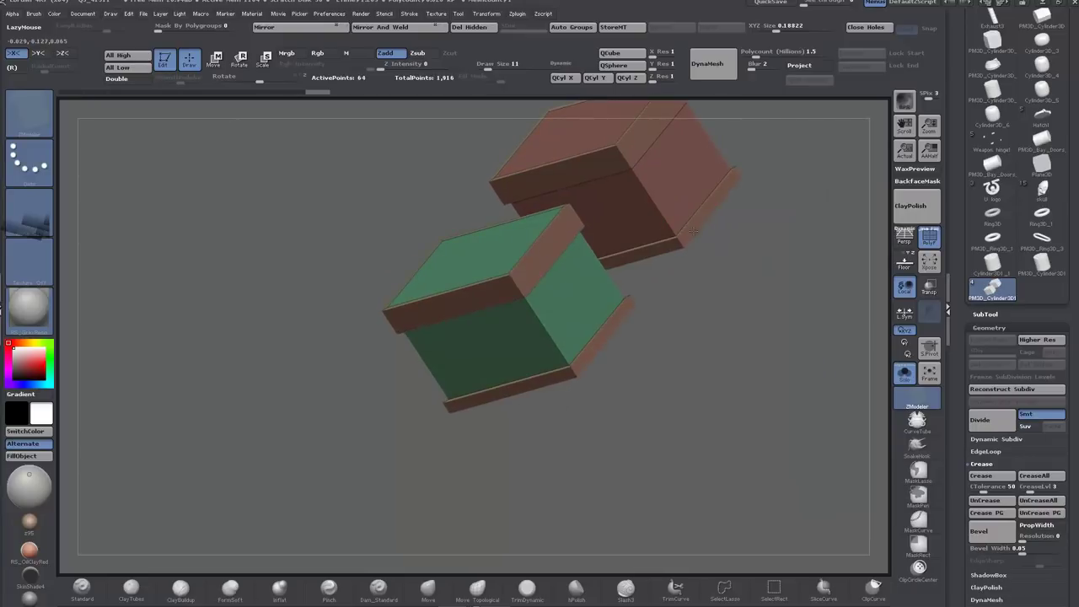
Step: Move the two rimmed blocks symmetrically closer together along the horizontal axis in front view
{"action": "left_click_drag", "start_coordinate": [217, 407], "coordinate": [372, 394]}
{"action": "left_click_drag", "start_coordinate": [372, 395], "coordinate": [264, 491], "text": "alt"}
{"action": "mouse_move", "coordinate": [331, 167]}
{"action": "left_mouse_down", "text": "ctrl"}
{"action": "mouse_move", "coordinate": [531, 314]}
{"action": "mouse_move", "coordinate": [575, 396]}
{"action": "left_mouse_up", "text": "ctrl"}
{"action": "left_click", "coordinate": [214, 59]}
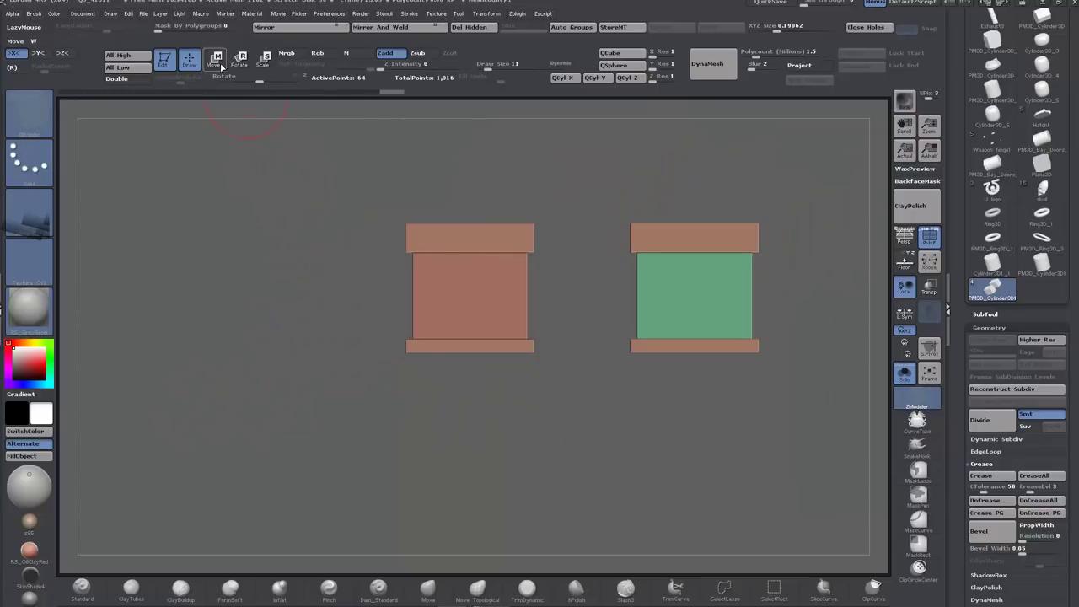
{"action": "mouse_move", "coordinate": [465, 306]}
{"action": "left_mouse_down"}
{"action": "mouse_move", "coordinate": [479, 289]}
{"action": "mouse_move", "coordinate": [608, 306]}
{"action": "left_mouse_up"}
{"action": "left_click_drag", "start_coordinate": [538, 306], "coordinate": [564, 306]}
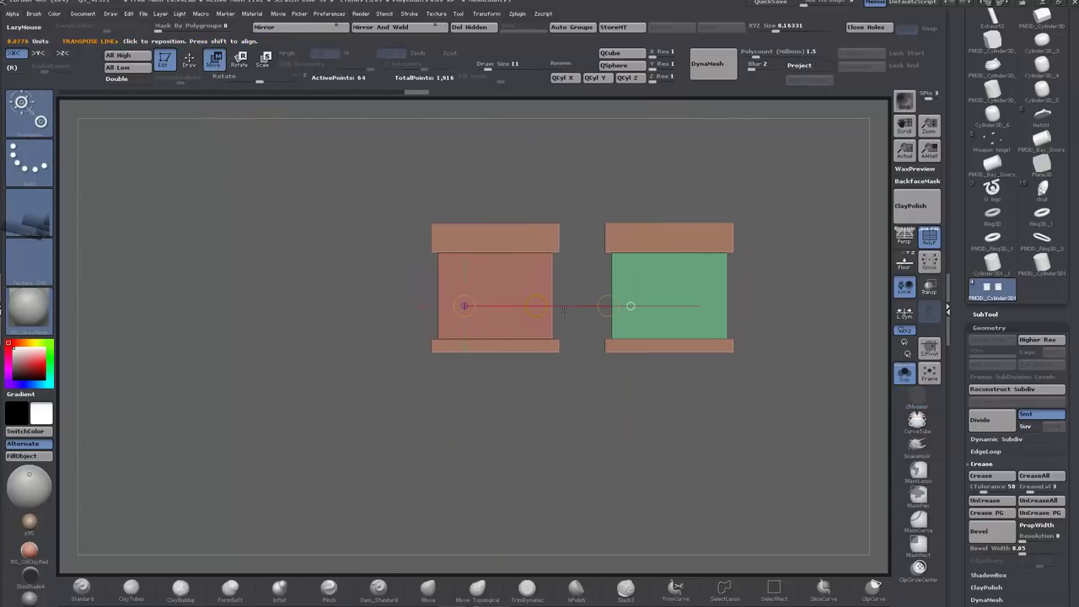
Step: Show the whole turret again and shift only the outer sides of both blocks out to the walls of the opening
{"action": "left_click", "coordinate": [904, 375]}
{"action": "left_click_drag", "start_coordinate": [431, 252], "coordinate": [596, 253], "text": "shift"}
{"action": "left_click_drag", "start_coordinate": [496, 253], "coordinate": [473, 254]}
{"action": "left_click_drag", "start_coordinate": [559, 252], "coordinate": [581, 253]}
{"action": "key", "text": "ctrl+z"}
{"action": "key", "text": "ctrl+z"}
{"action": "key", "text": "ctrl+z"}
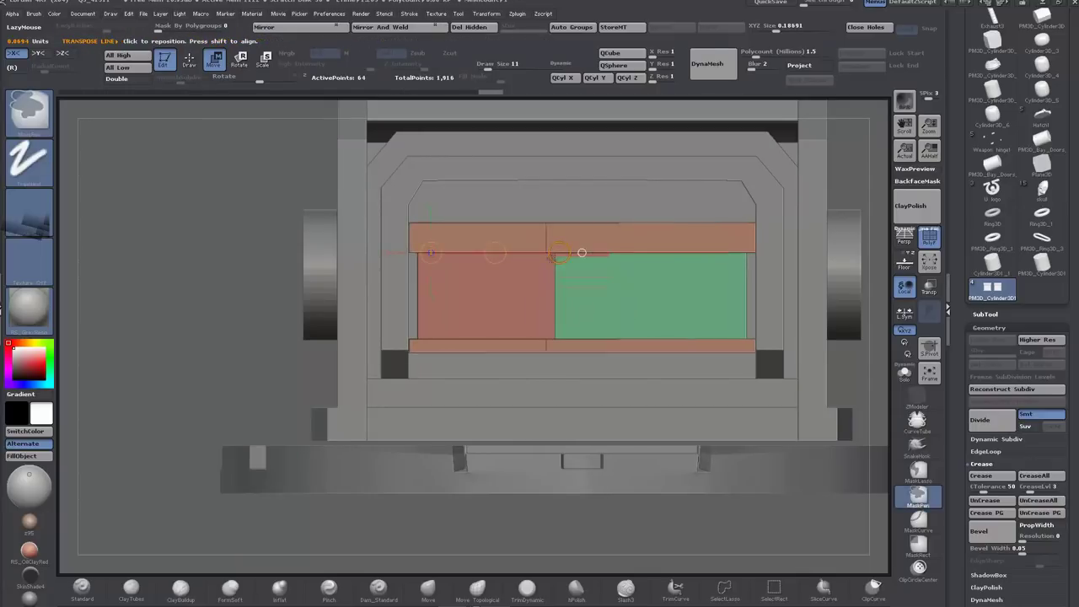
{"action": "mouse_move", "coordinate": [238, 191]}
{"action": "left_mouse_down", "text": "ctrl"}
{"action": "mouse_move", "coordinate": [472, 346]}
{"action": "mouse_move", "coordinate": [477, 384]}
{"action": "left_mouse_up", "text": "ctrl"}
{"action": "left_click_drag", "start_coordinate": [495, 253], "coordinate": [482, 253]}
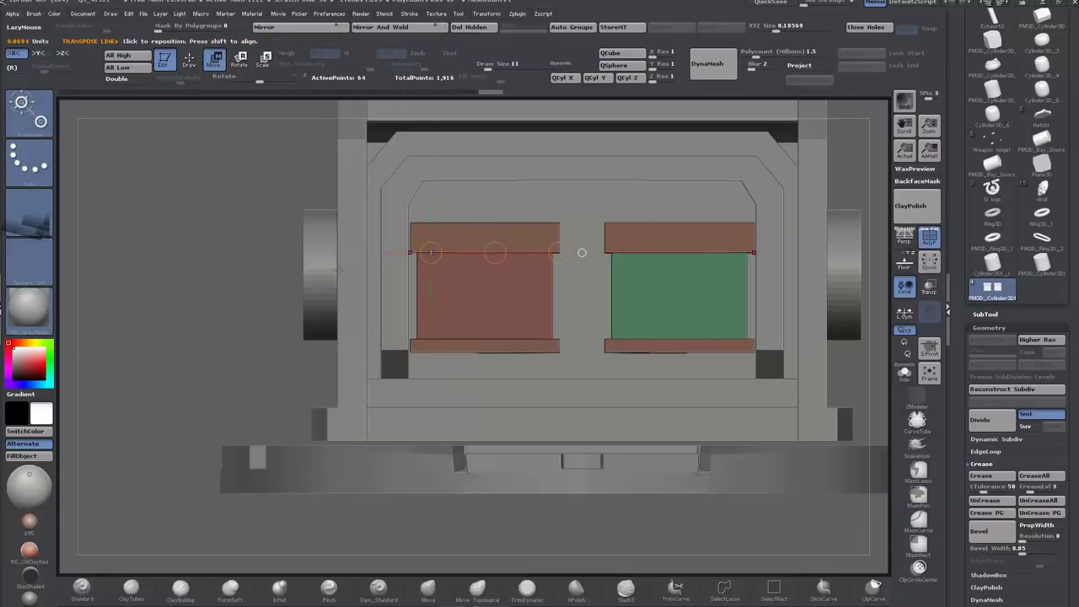
Step: Mask the outer parts of both blocks and move their inner sides toward the centre, leaving only a narrow gap
{"action": "left_click_drag", "start_coordinate": [202, 323], "coordinate": [221, 431], "text": "ctrl"}
{"action": "left_click_drag", "start_coordinate": [235, 299], "coordinate": [295, 497], "text": "ctrl"}
{"action": "left_click_drag", "start_coordinate": [510, 193], "coordinate": [575, 398], "text": "ctrl"}
{"action": "left_click_drag", "start_coordinate": [495, 251], "coordinate": [508, 247]}
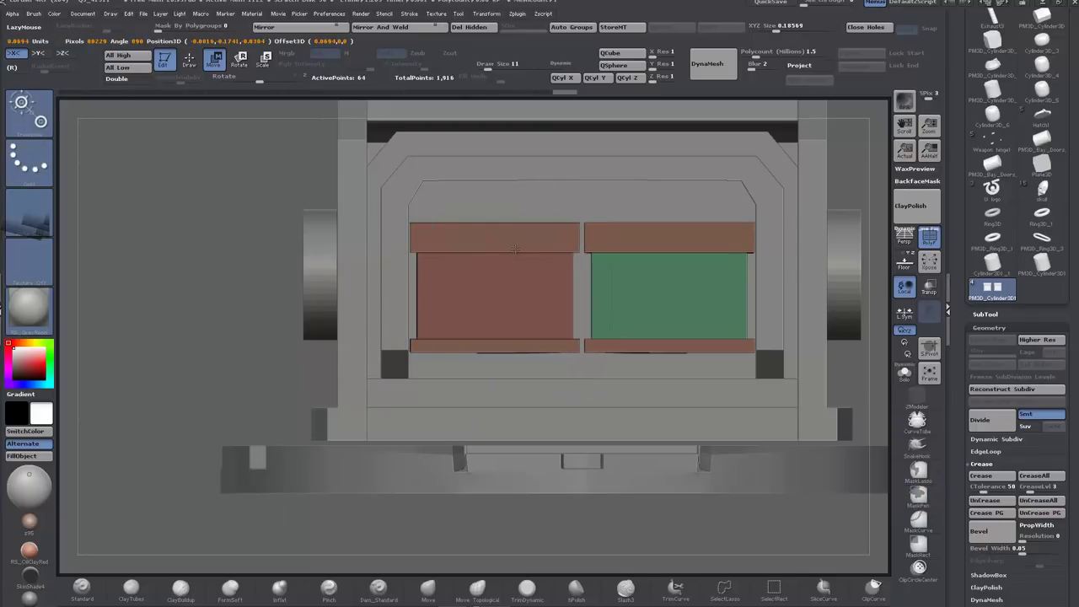
Step: Crease the two blocks' edges, turn on their Dynamic Subdiv smoothing, and inspect them without the wireframe
{"action": "left_click_drag", "start_coordinate": [173, 312], "coordinate": [114, 364]}
{"action": "left_click", "coordinate": [982, 478]}
{"action": "key", "text": "d"}
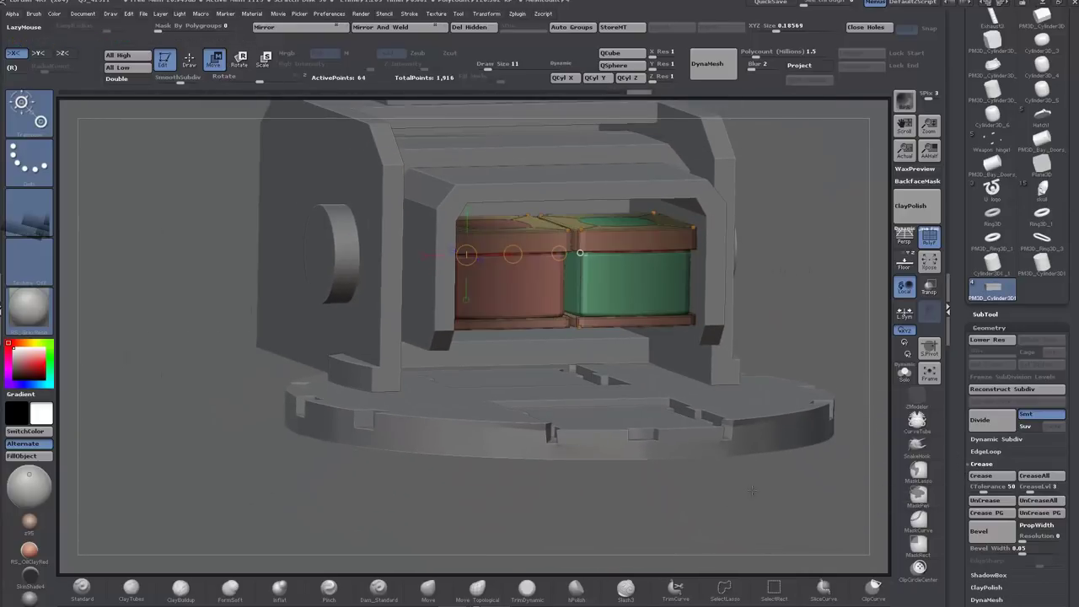
{"action": "mouse_move", "coordinate": [749, 486]}
{"action": "left_mouse_down"}
{"action": "mouse_move", "coordinate": [788, 521]}
{"action": "mouse_move", "coordinate": [753, 489]}
{"action": "left_mouse_up"}
{"action": "left_click", "coordinate": [931, 239]}
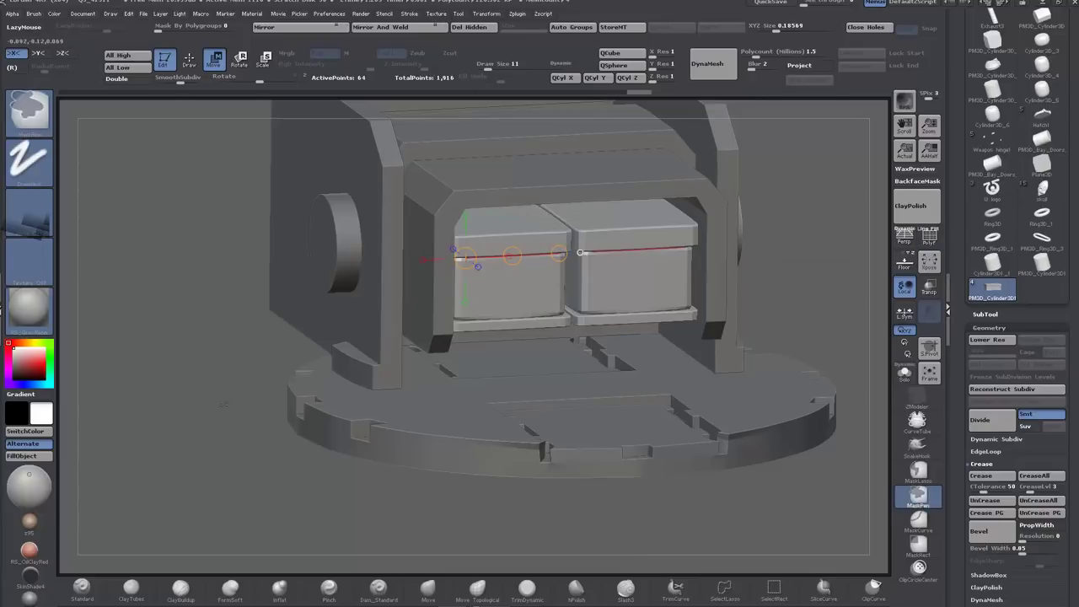
{"action": "right_click_drag", "start_coordinate": [268, 291], "coordinate": [263, 362], "text": "ctrl"}
{"action": "left_click_drag", "start_coordinate": [263, 363], "coordinate": [262, 348]}
{"action": "right_click_drag", "start_coordinate": [261, 348], "coordinate": [198, 443], "text": "ctrl"}
{"action": "left_click_drag", "start_coordinate": [199, 443], "coordinate": [160, 448]}
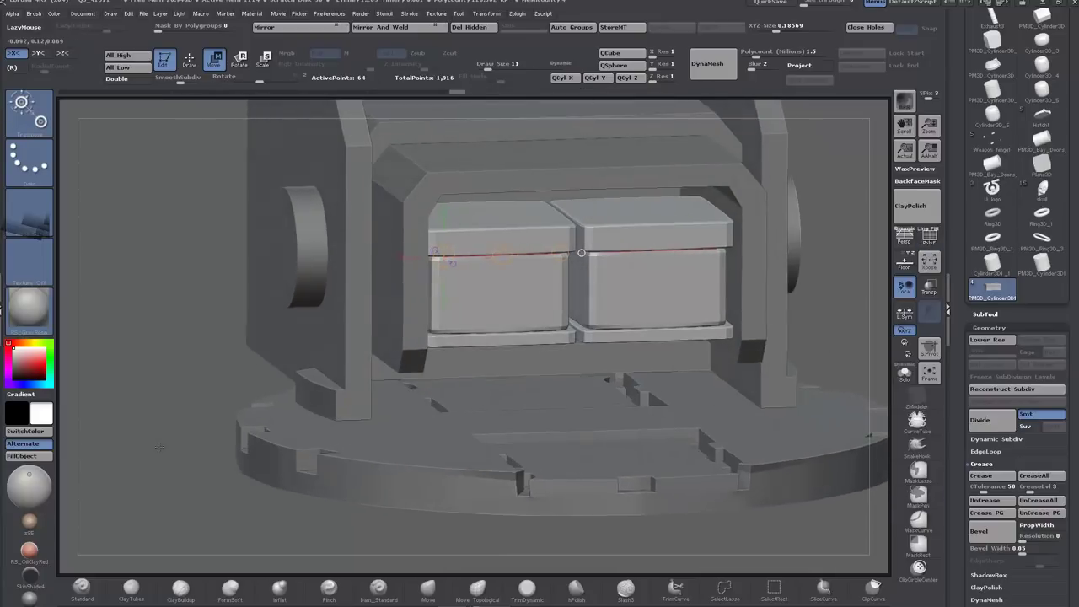
Step: Turn the wireframe back on and smoothing off, then QMesh the top faces of both blocks upward as separate pieces
{"action": "left_click", "coordinate": [933, 241]}
{"action": "left_click_drag", "start_coordinate": [185, 353], "coordinate": [180, 369]}
{"action": "right_click_drag", "start_coordinate": [180, 369], "coordinate": [173, 413], "text": "ctrl"}
{"action": "left_click_drag", "start_coordinate": [173, 413], "coordinate": [177, 408]}
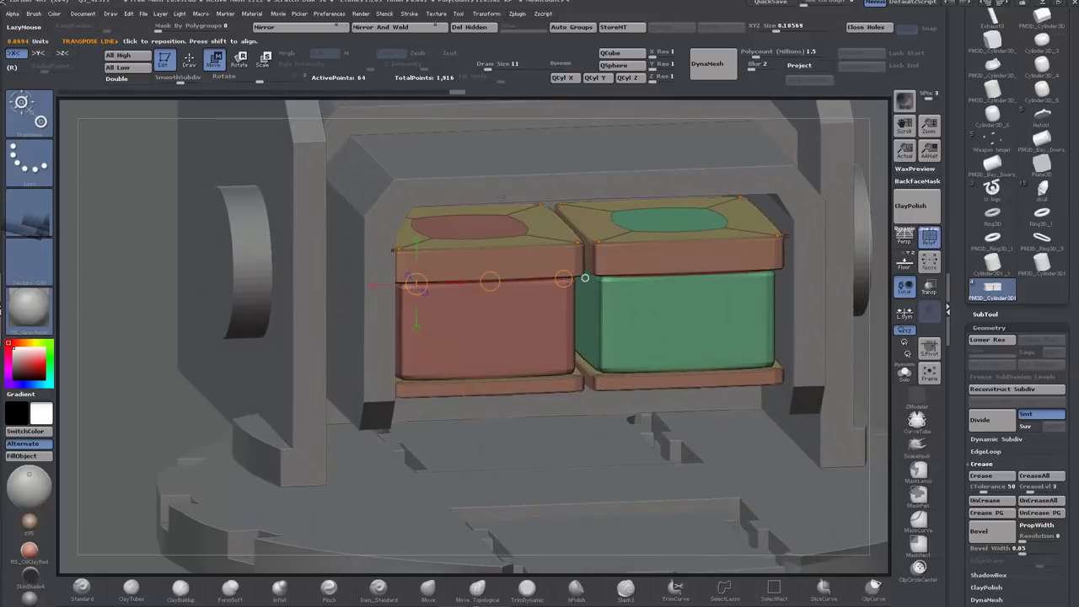
{"action": "key", "text": "shift+d"}
{"action": "key", "text": "q"}
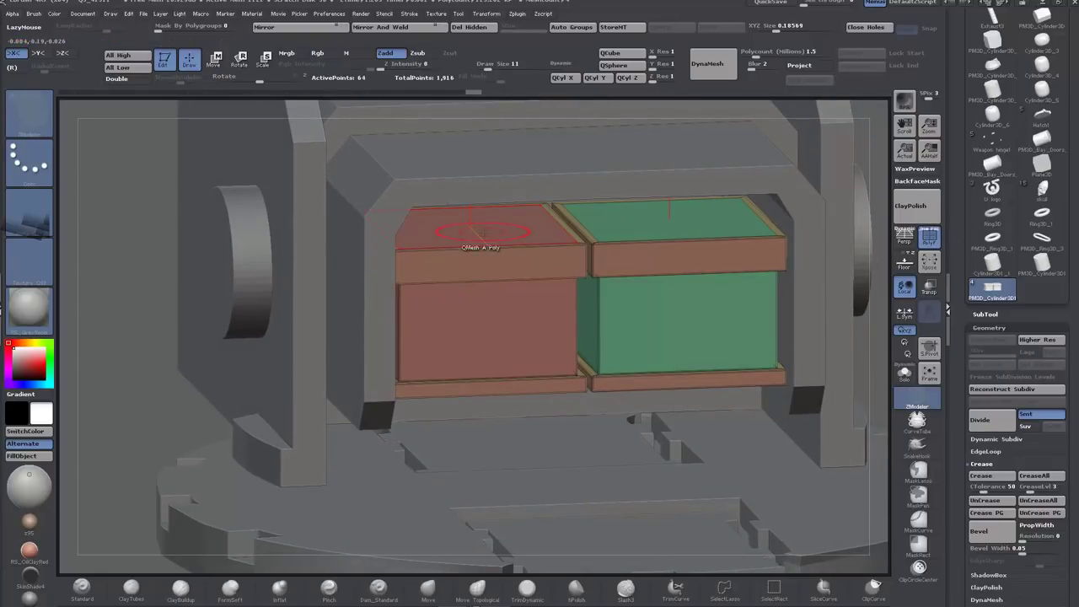
{"action": "left_click_drag", "start_coordinate": [483, 231], "coordinate": [499, 176]}
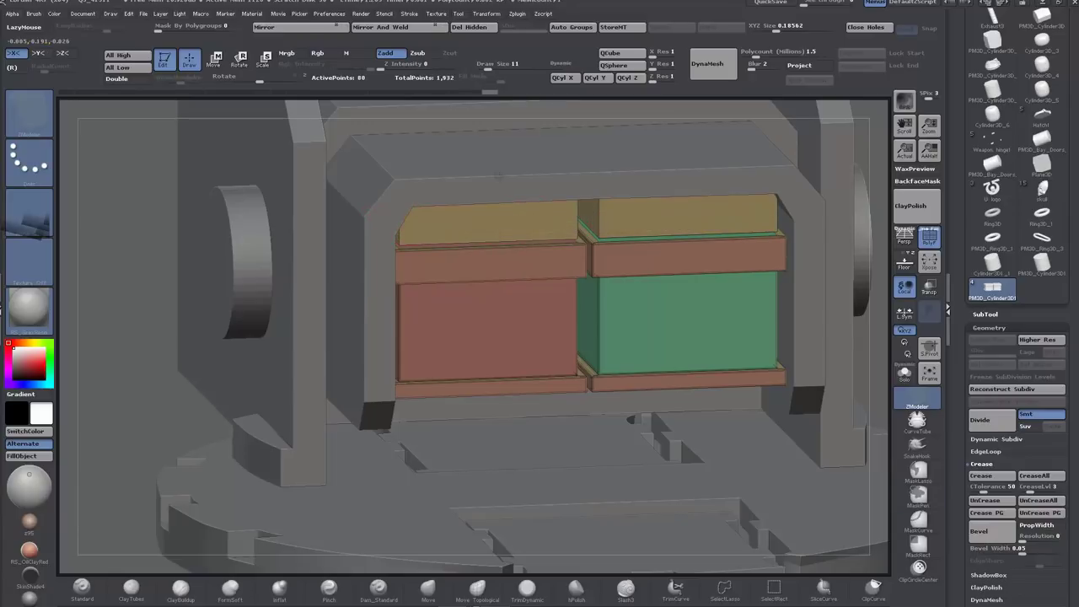
Step: Regroup the blocks with Auto Groups and split the two raised upper pieces off into a separate subtool
{"action": "left_click_drag", "start_coordinate": [156, 283], "coordinate": [125, 271]}
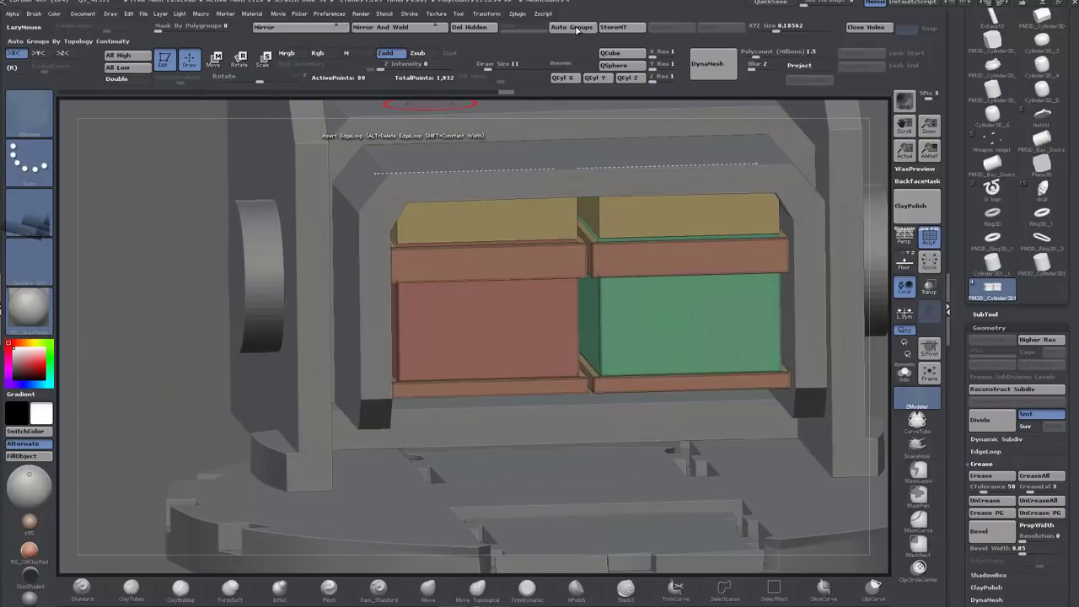
{"action": "left_click", "coordinate": [573, 28]}
{"action": "left_click", "coordinate": [575, 237], "text": "ctrl+shift"}
{"action": "left_click", "coordinate": [576, 239], "text": "ctrl+shift"}
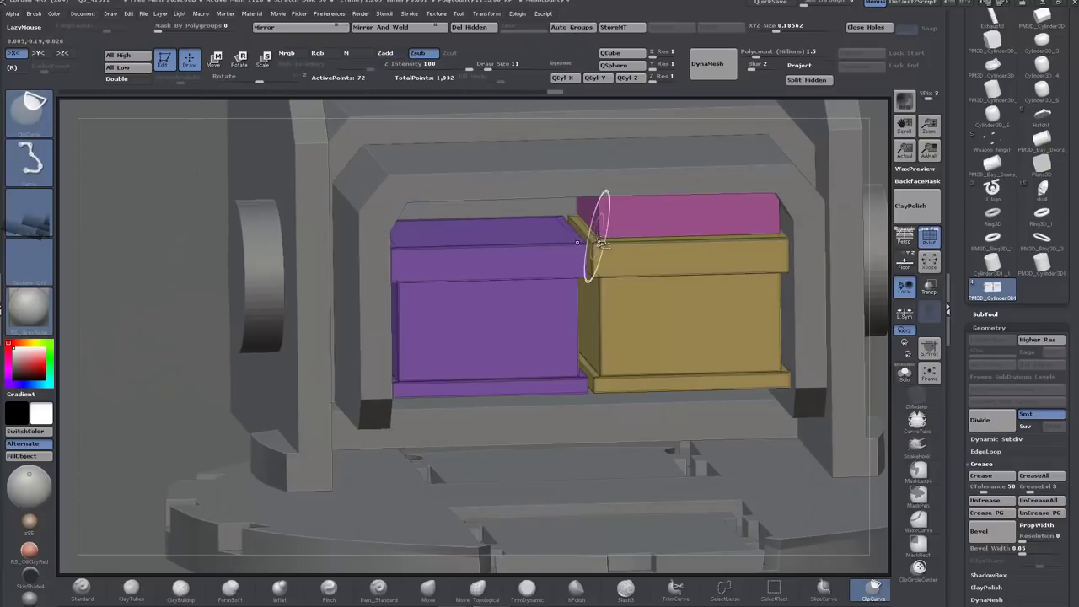
{"action": "left_click", "coordinate": [600, 235], "text": "ctrl+shift"}
{"action": "left_click", "coordinate": [808, 80]}
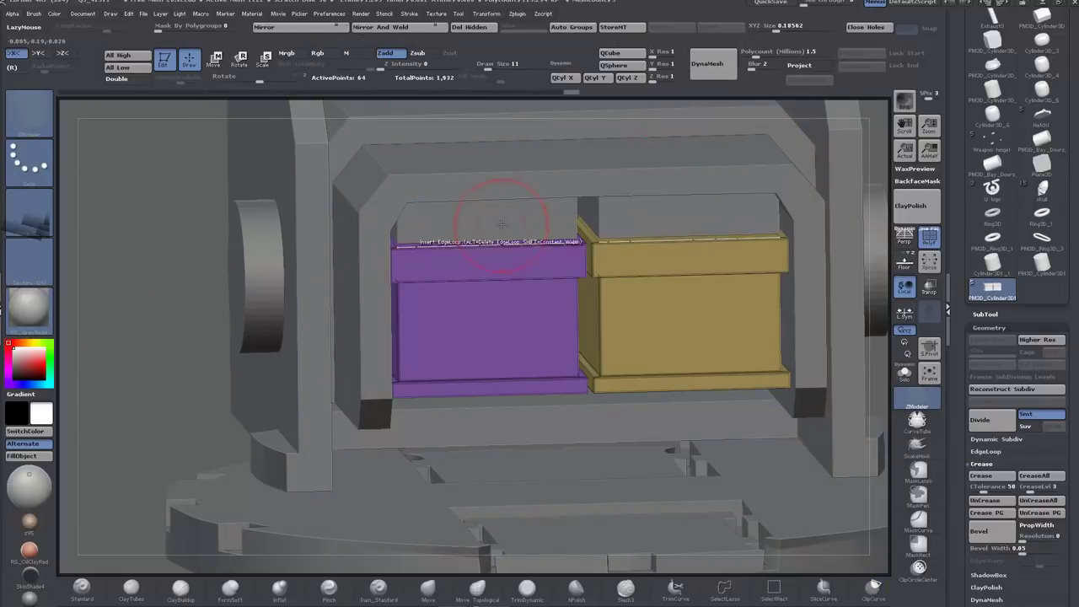
Step: Select and isolate the two split upper pieces, then extend their facing inner sides until they join at the centre
{"action": "left_click", "coordinate": [501, 225], "text": "alt"}
{"action": "left_click_drag", "start_coordinate": [194, 361], "coordinate": [166, 361], "text": "shift"}
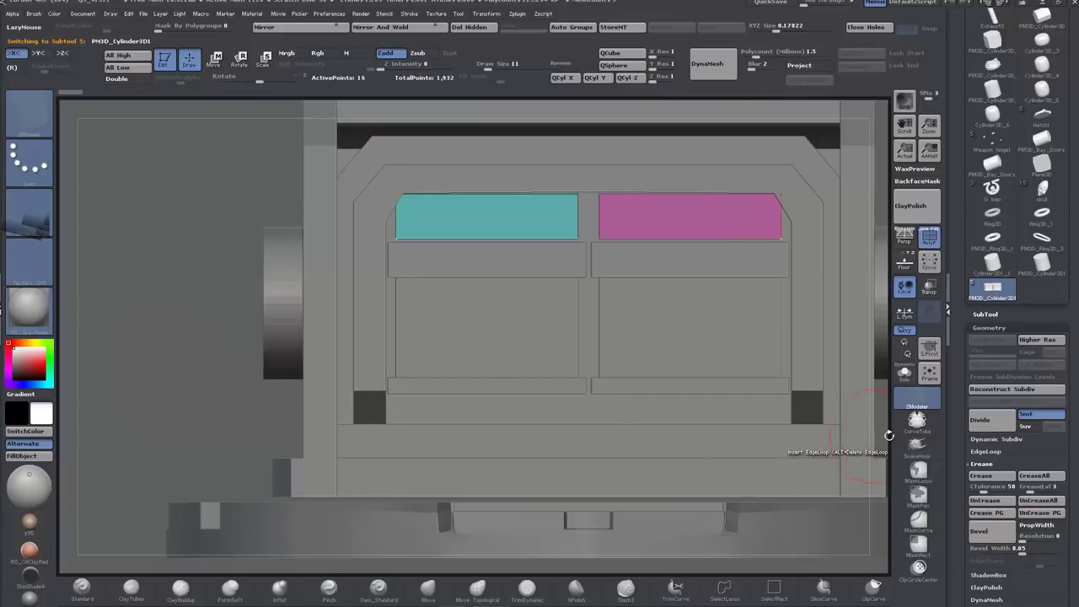
{"action": "left_click", "coordinate": [903, 377]}
{"action": "left_click_drag", "start_coordinate": [657, 328], "coordinate": [279, 434]}
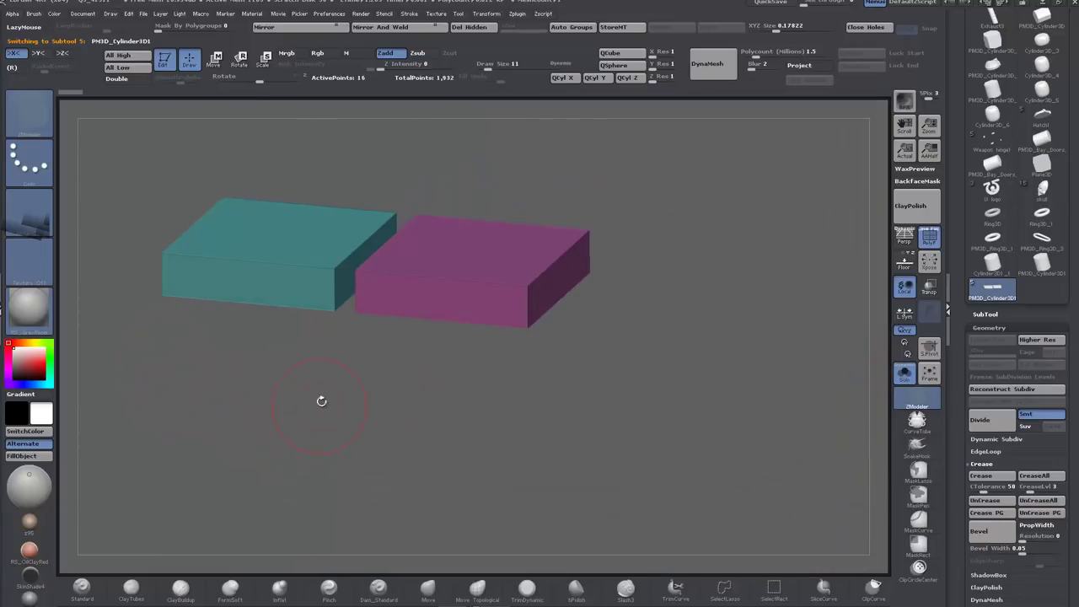
{"action": "left_click_drag", "start_coordinate": [321, 401], "coordinate": [327, 420]}
{"action": "mouse_move", "coordinate": [563, 424]}
{"action": "left_mouse_down"}
{"action": "mouse_move", "coordinate": [571, 405]}
{"action": "mouse_move", "coordinate": [568, 421]}
{"action": "left_mouse_up"}
{"action": "left_click", "coordinate": [335, 285]}
{"action": "left_click", "coordinate": [354, 290]}
{"action": "left_click_drag", "start_coordinate": [570, 466], "coordinate": [667, 446], "text": "shift"}
{"action": "left_click_drag", "start_coordinate": [666, 446], "coordinate": [643, 480]}
Step: Delete the two leftover edge loops beside the joined bar's centre seam and show the whole turret again
{"action": "left_click", "coordinate": [435, 298], "text": "alt"}
{"action": "left_click", "coordinate": [456, 300], "text": "alt"}
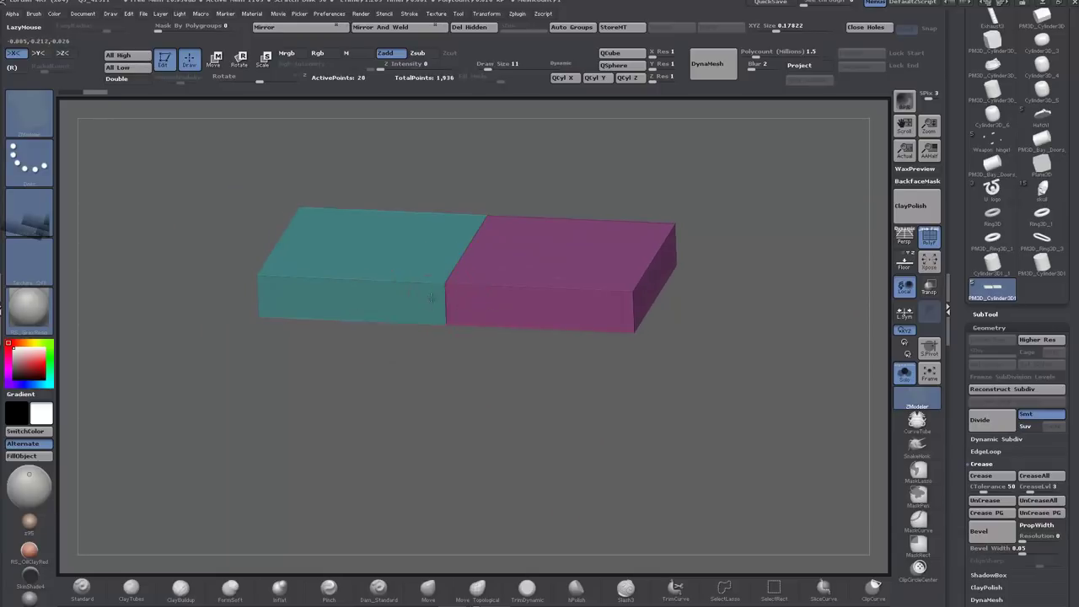
{"action": "mouse_move", "coordinate": [422, 438]}
{"action": "left_mouse_down"}
{"action": "mouse_move", "coordinate": [447, 443]}
{"action": "mouse_move", "coordinate": [433, 418]}
{"action": "left_mouse_up"}
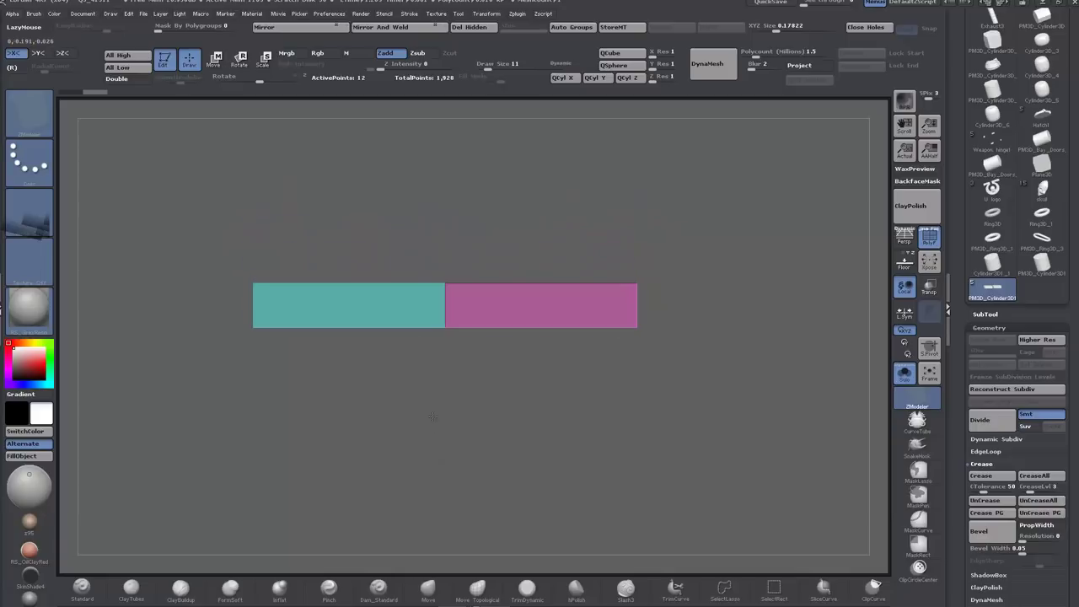
{"action": "left_click", "coordinate": [905, 376]}
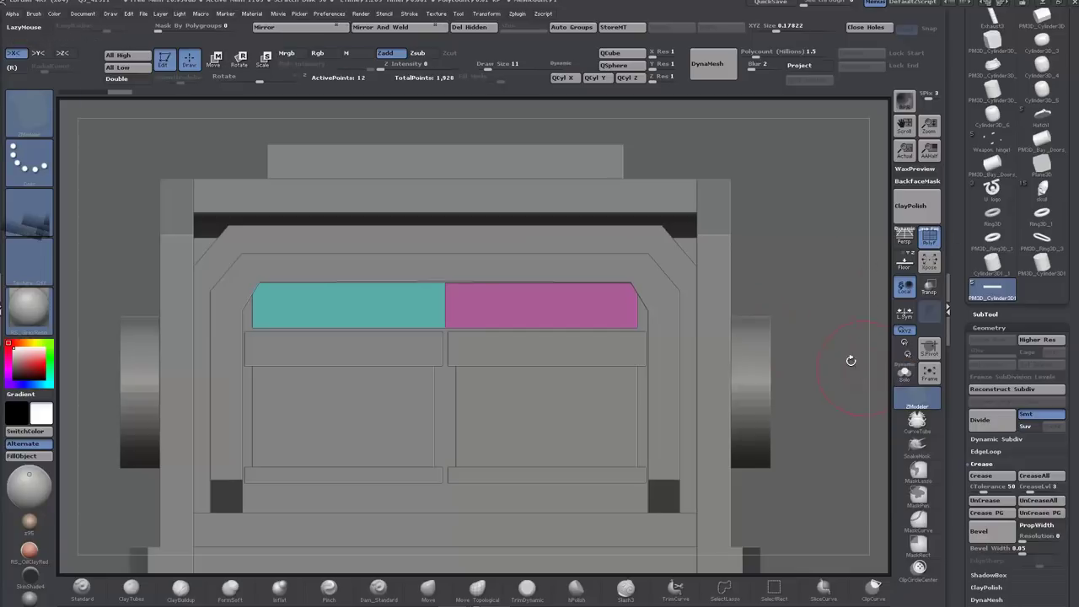
Step: Select the two lower blocks, mask everything except their upper rims, and lower those rims to shorten the blocks
{"action": "left_click", "coordinate": [581, 358], "text": "alt"}
{"action": "left_click", "coordinate": [214, 61]}
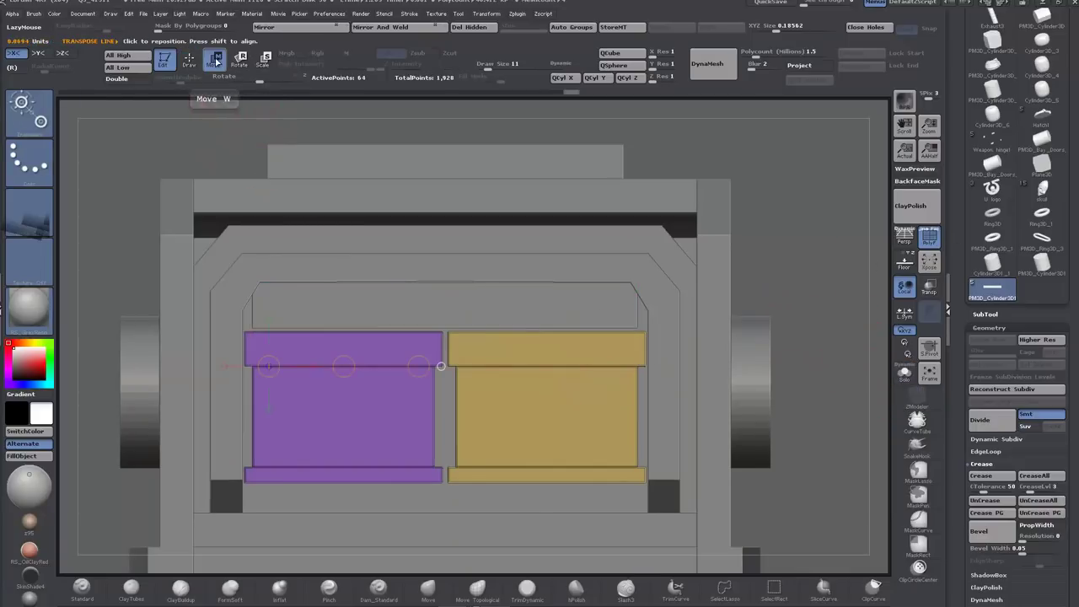
{"action": "left_click_drag", "start_coordinate": [130, 269], "coordinate": [700, 409], "text": "ctrl"}
{"action": "left_click", "coordinate": [837, 255], "text": "ctrl"}
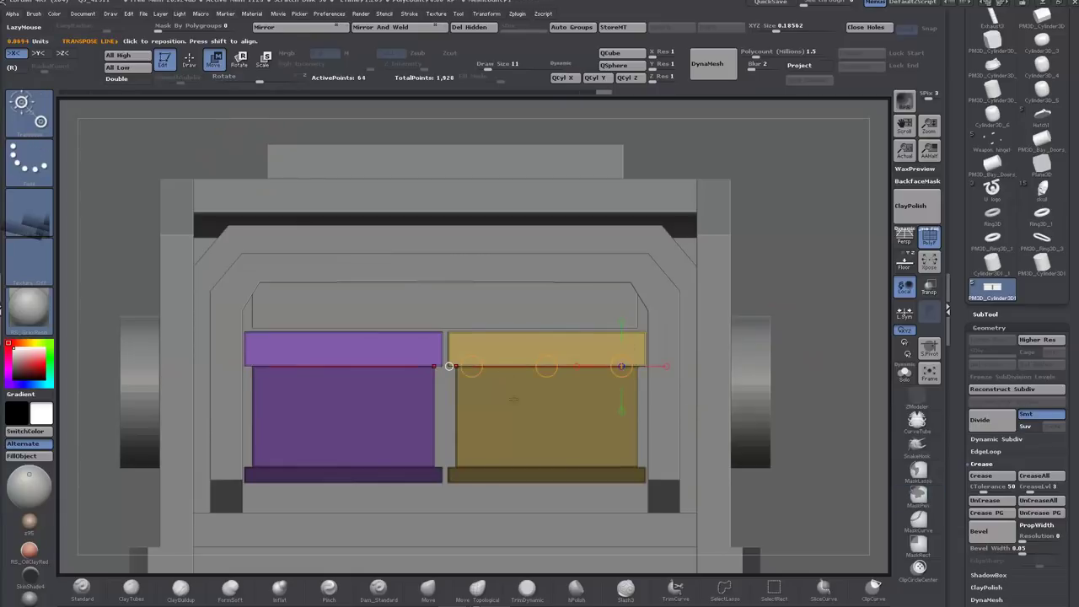
{"action": "left_click_drag", "start_coordinate": [512, 400], "coordinate": [512, 511], "text": "shift"}
{"action": "left_click_drag", "start_coordinate": [511, 455], "coordinate": [502, 493], "text": "shift"}
Step: Select the upper bar, mask all but its lower edge, and extend that edge down to meet the lowered rims
{"action": "left_click", "coordinate": [522, 295], "text": "alt"}
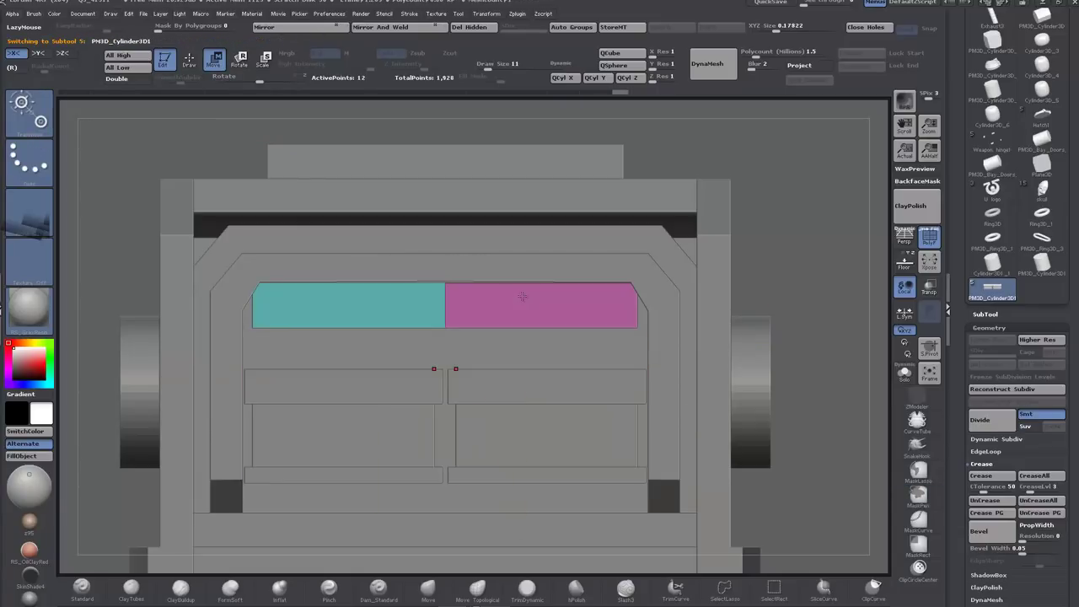
{"action": "left_click_drag", "start_coordinate": [113, 305], "coordinate": [705, 377], "text": "ctrl"}
{"action": "left_click", "coordinate": [793, 379], "text": "ctrl"}
{"action": "left_click_drag", "start_coordinate": [513, 455], "coordinate": [513, 495], "text": "shift"}
Step: Clear the mask on the upper bar and push the whole bar slightly deeper into the turret opening
{"action": "left_click_drag", "start_coordinate": [805, 290], "coordinate": [835, 297]}
{"action": "left_click", "coordinate": [520, 398]}
{"action": "left_click_drag", "start_coordinate": [684, 299], "coordinate": [696, 310], "text": "ctrl"}
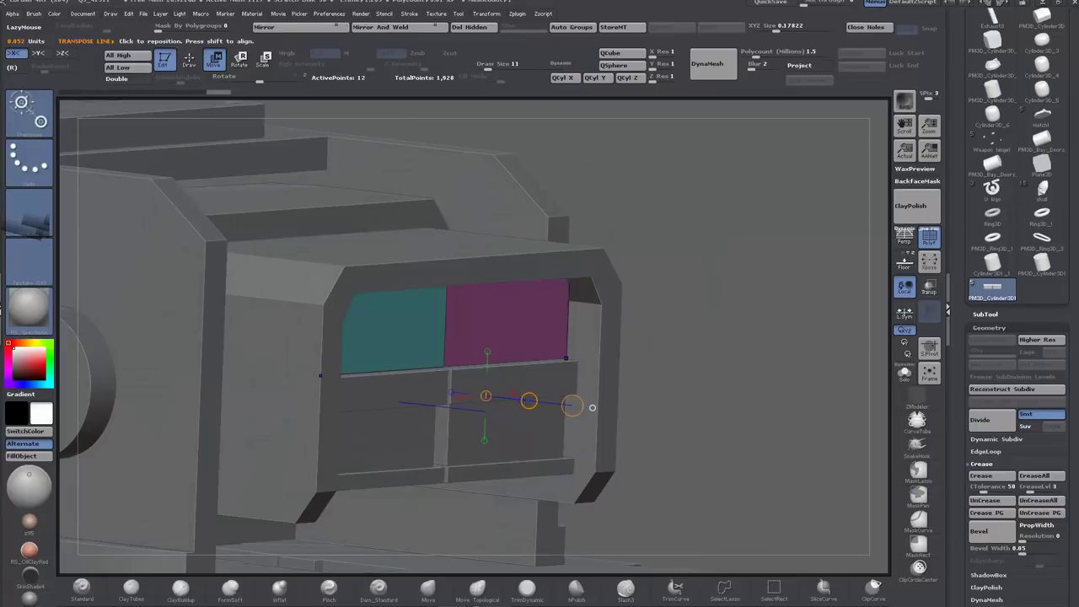
{"action": "left_click_drag", "start_coordinate": [528, 400], "coordinate": [486, 400]}
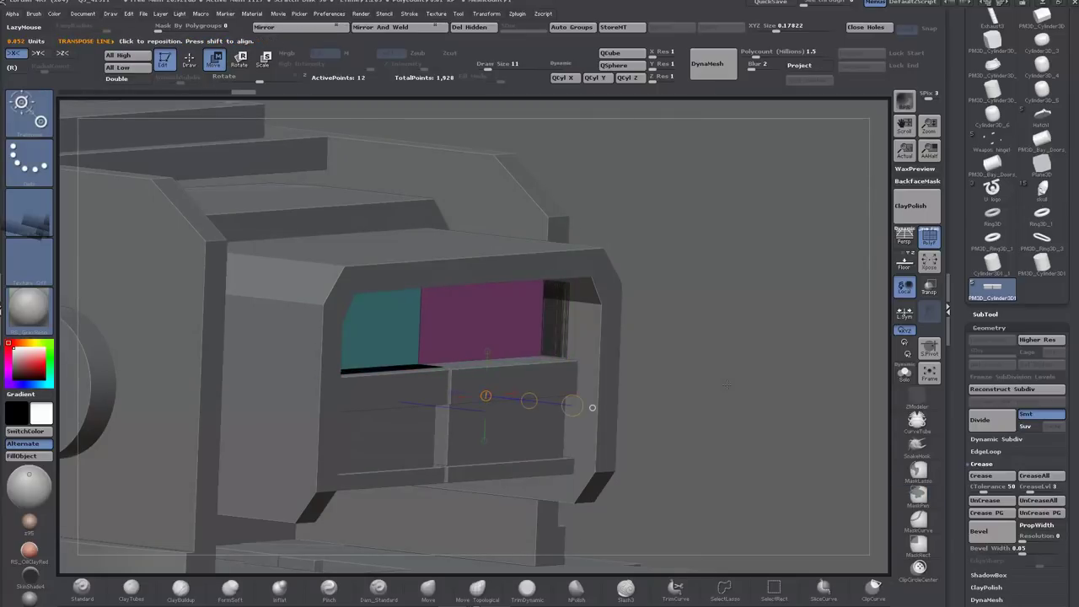
{"action": "left_click_drag", "start_coordinate": [727, 385], "coordinate": [702, 384]}
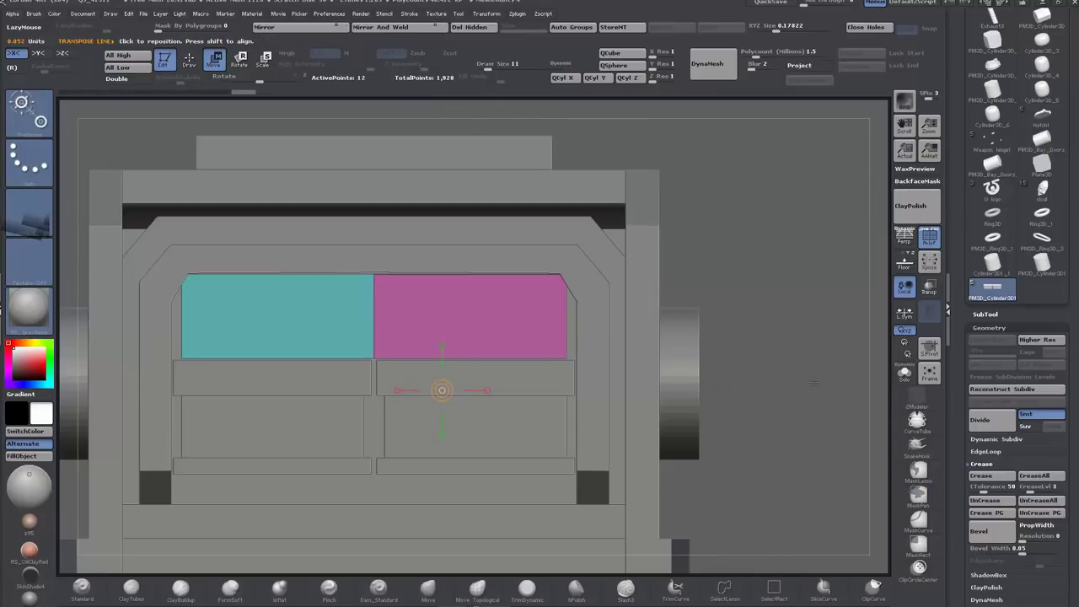
Step: Insert the Light part from the IMM Train brush near the outer end of the bar's magenta half, with symmetry off
{"action": "left_click_drag", "start_coordinate": [811, 384], "coordinate": [732, 364]}
{"action": "key", "text": "b"}
{"action": "key", "text": "i"}
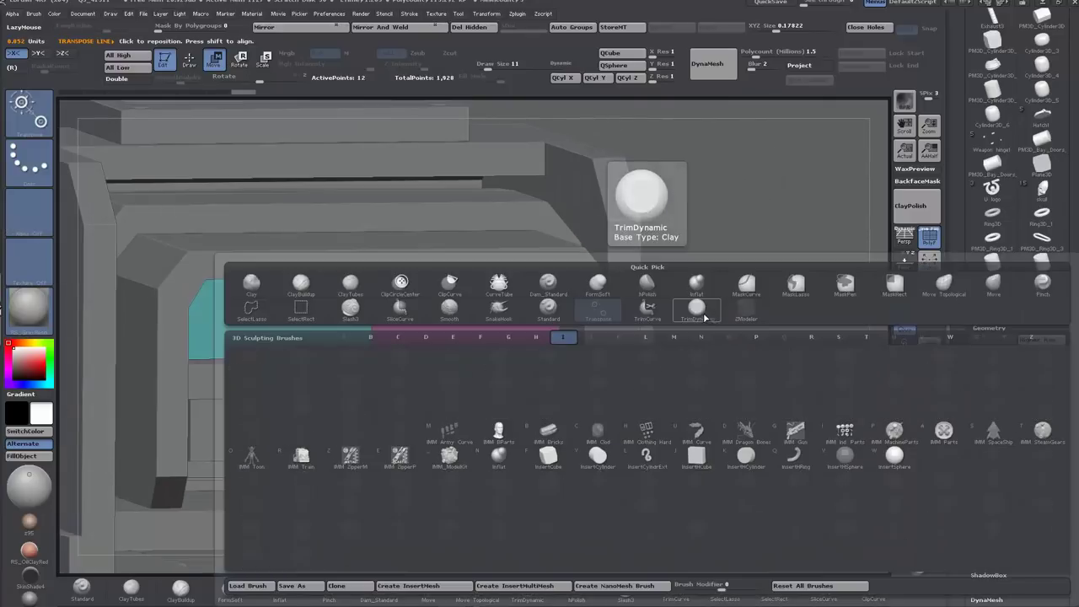
{"action": "left_click", "coordinate": [293, 463]}
{"action": "key", "text": "m"}
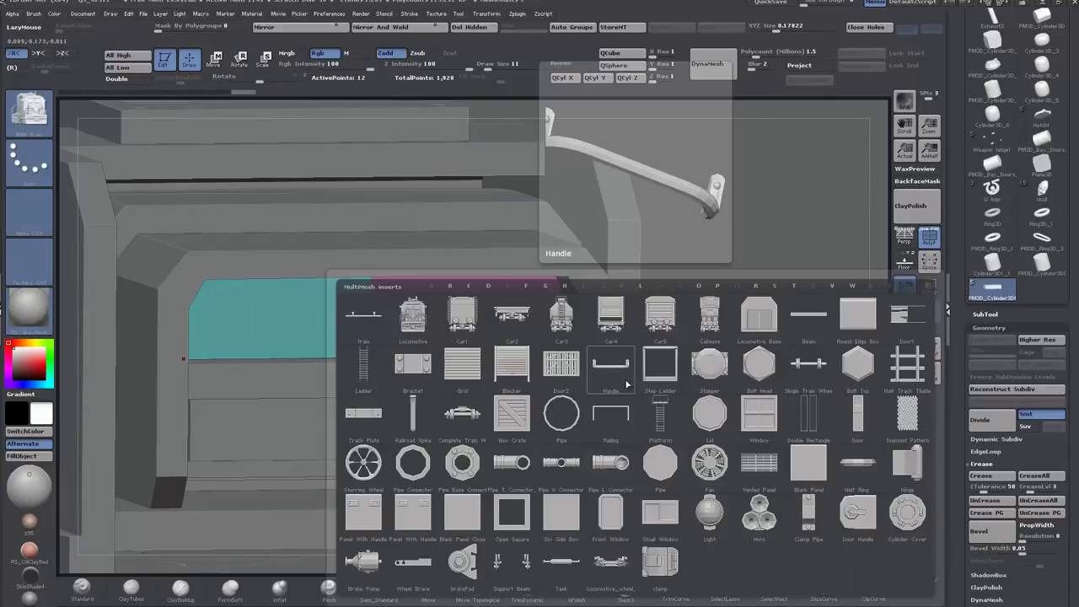
{"action": "left_click", "coordinate": [710, 518]}
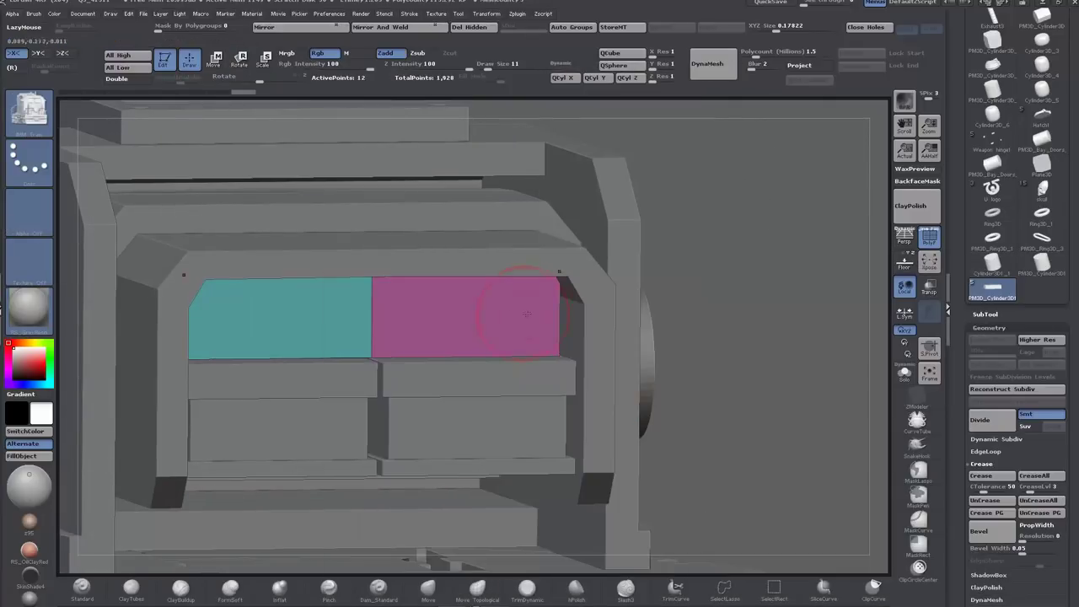
{"action": "left_click_drag", "start_coordinate": [510, 316], "coordinate": [540, 347]}
{"action": "key", "text": "ctrl+z"}
{"action": "key", "text": "x"}
{"action": "left_click_drag", "start_coordinate": [529, 297], "coordinate": [535, 297]}
{"action": "mouse_move", "coordinate": [735, 339]}
{"action": "left_mouse_down"}
{"action": "mouse_move", "coordinate": [674, 339]}
{"action": "mouse_move", "coordinate": [749, 340]}
{"action": "mouse_move", "coordinate": [739, 339]}
{"action": "left_mouse_up"}
{"action": "key", "text": "b"}
{"action": "key", "text": "i"}
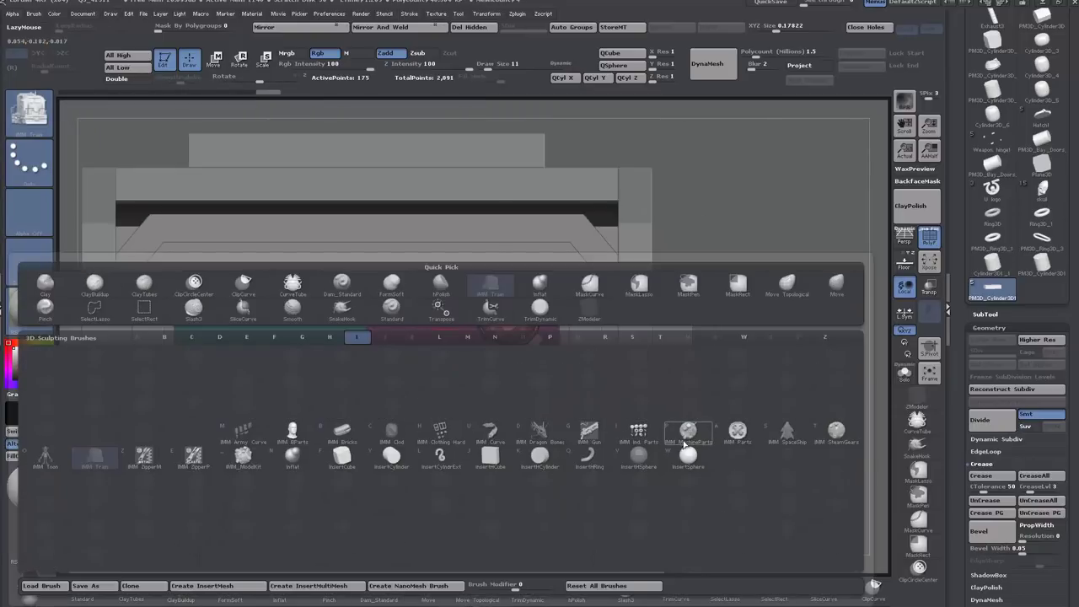
{"action": "left_click", "coordinate": [687, 436]}
{"action": "key", "text": "m"}
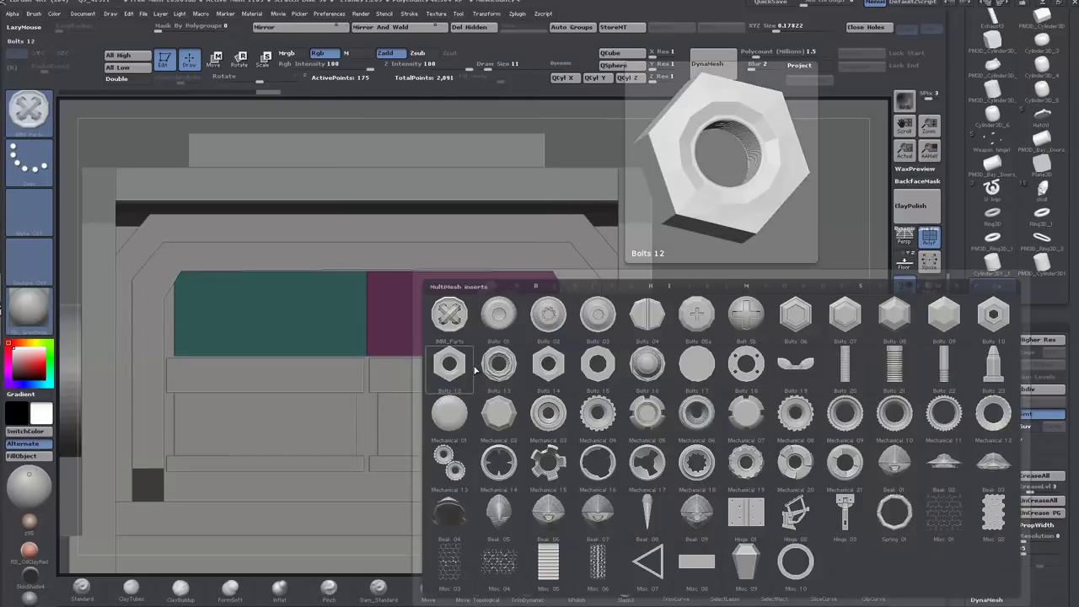
{"action": "left_click", "coordinate": [598, 313]}
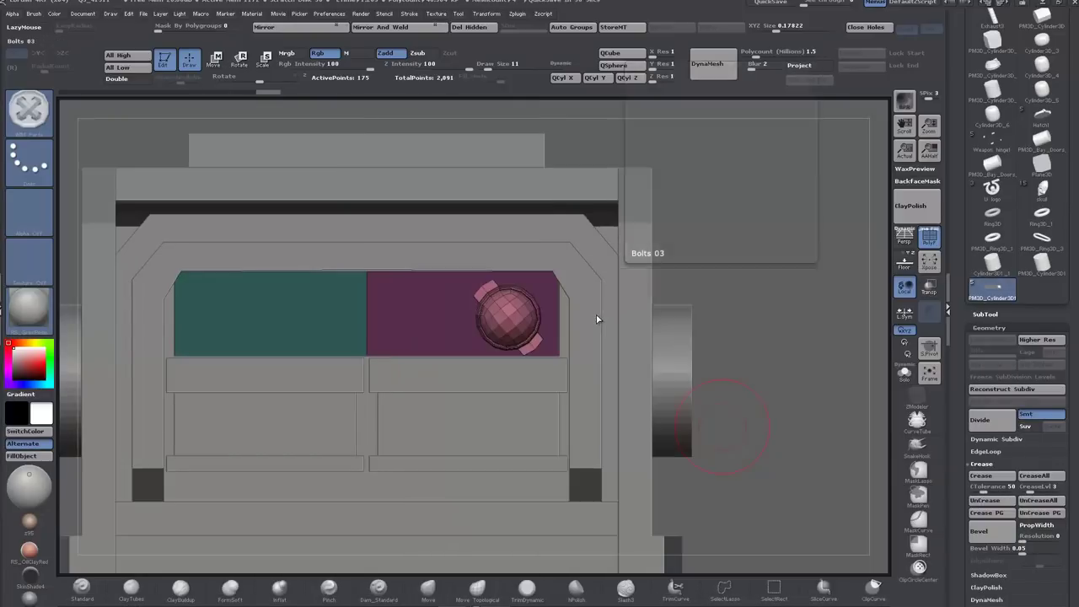
{"action": "key", "text": "m"}
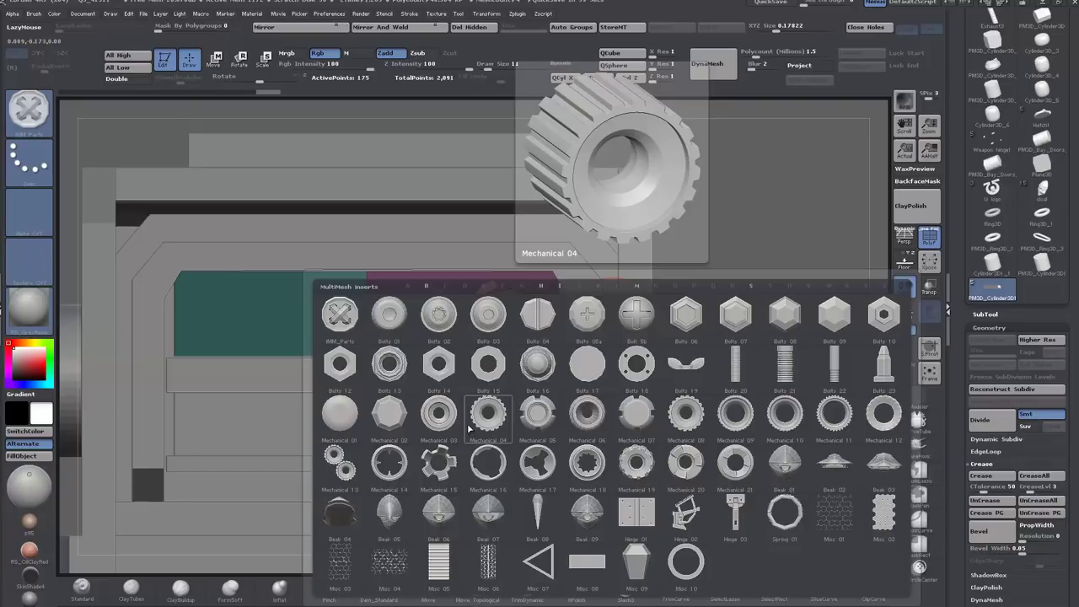
{"action": "left_click", "coordinate": [472, 425]}
Step: Load the greebles3 brush from LightBox and insert the wide notched greeble on the bar's teal half
{"action": "key", "text": "comma"}
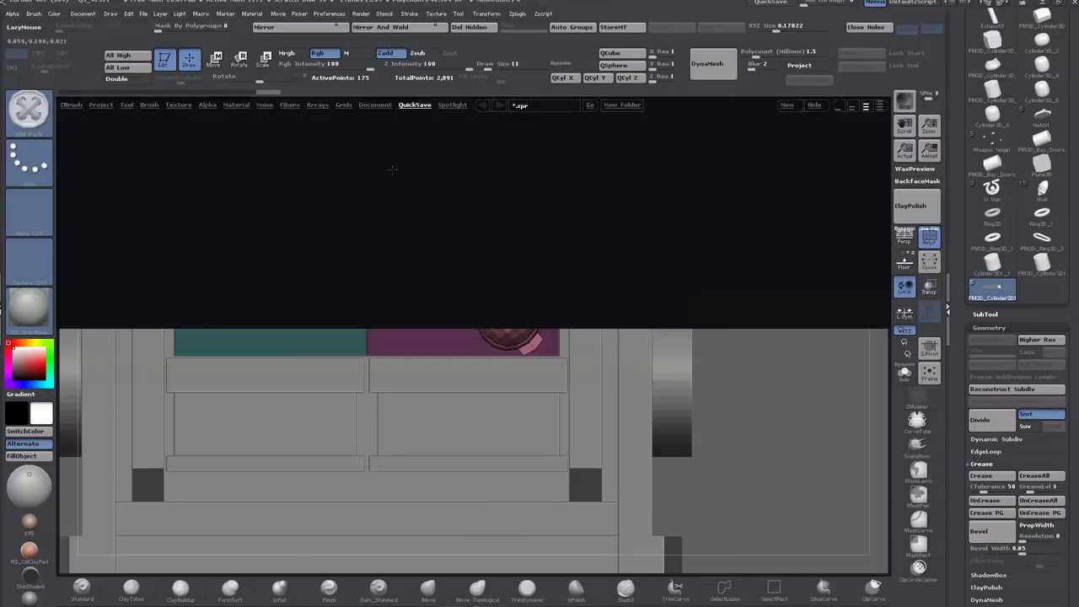
{"action": "left_click", "coordinate": [150, 104]}
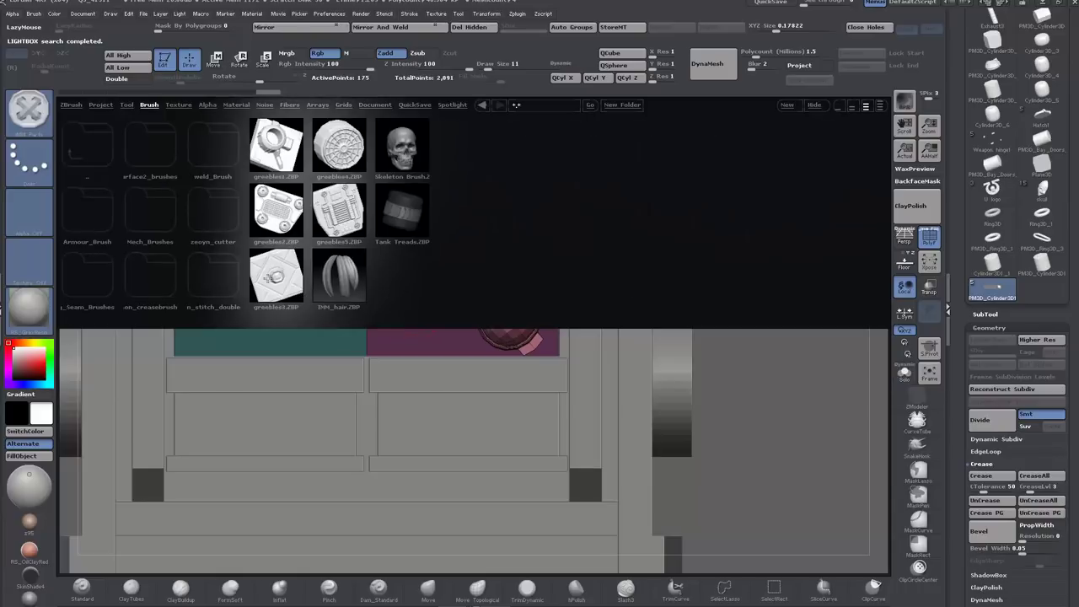
{"action": "double_click", "coordinate": [276, 276]}
{"action": "key", "text": "m"}
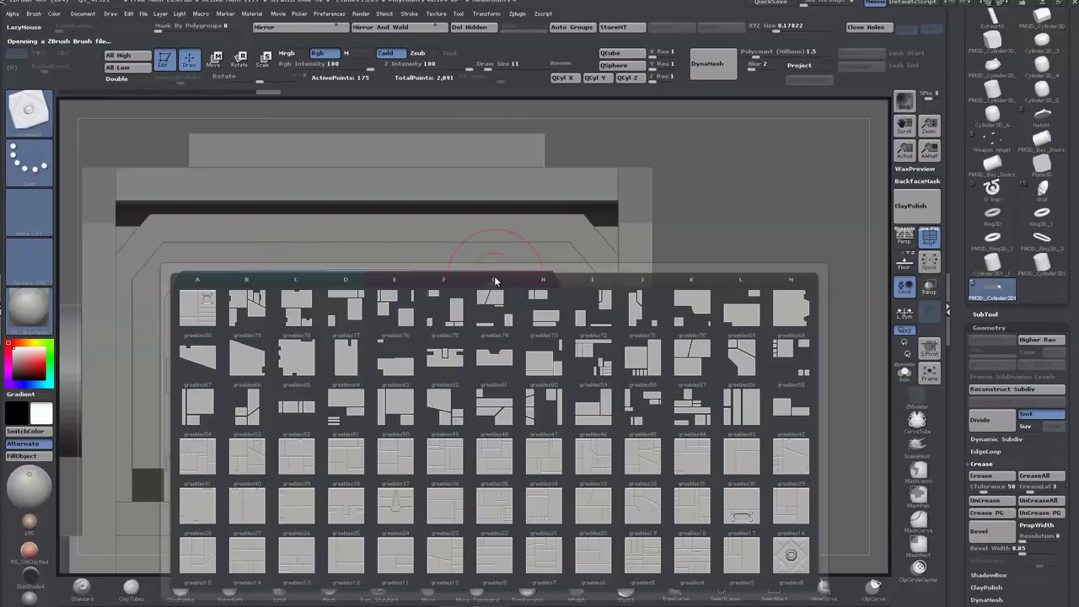
{"action": "mouse_move", "coordinate": [446, 356]}
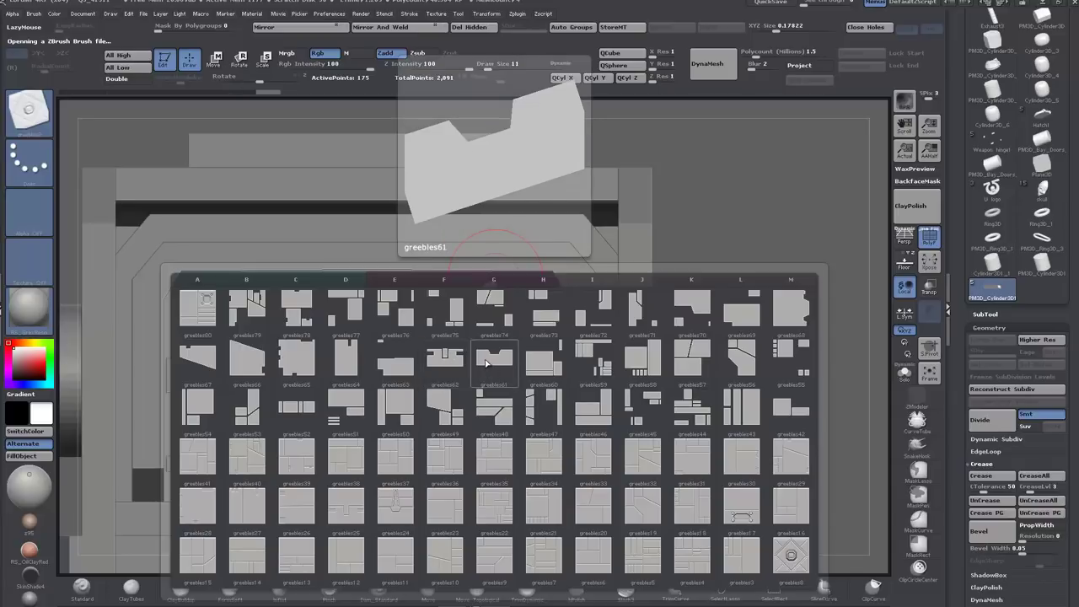
{"action": "left_click", "coordinate": [444, 365]}
{"action": "left_click_drag", "start_coordinate": [732, 285], "coordinate": [811, 271], "text": "alt"}
{"action": "left_click_drag", "start_coordinate": [324, 296], "coordinate": [325, 357]}
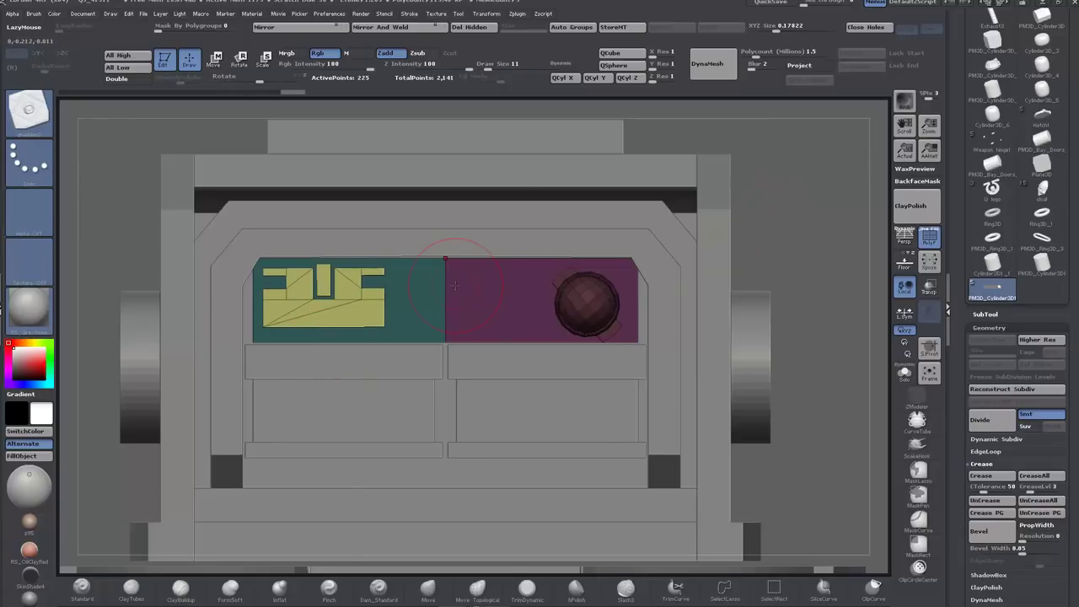
Step: Insert the greebles16 panel at the centre of the bar, between the notched greeble and the light
{"action": "key", "text": "m"}
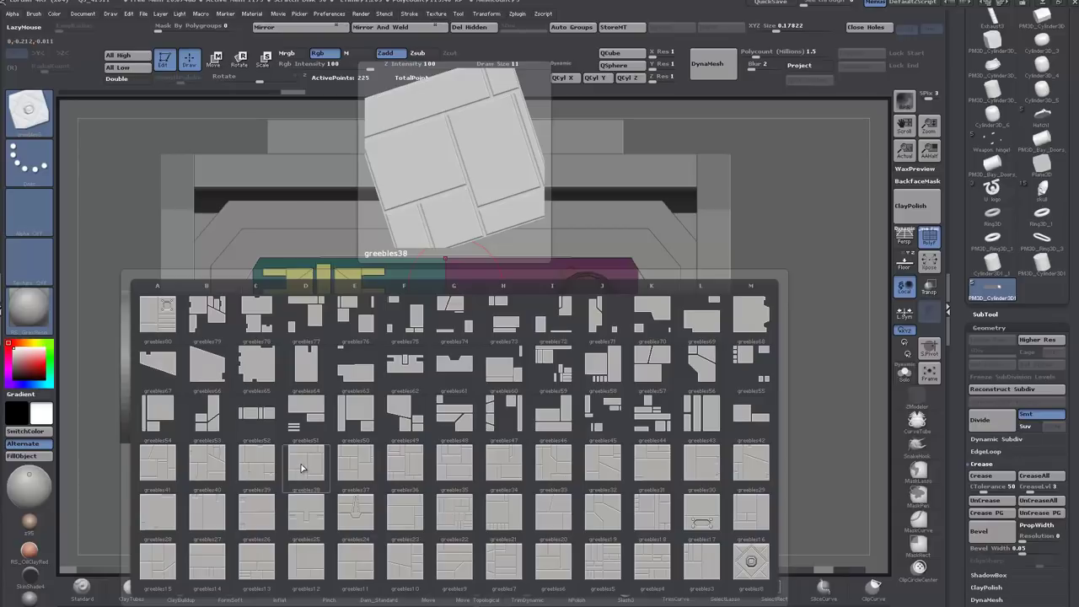
{"action": "left_click", "coordinate": [756, 518]}
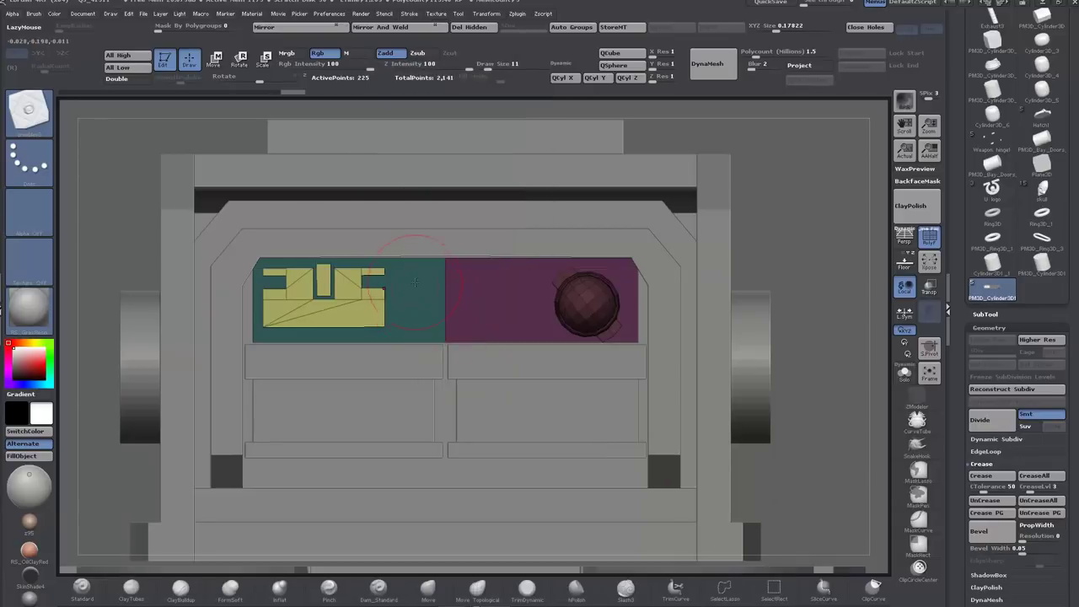
{"action": "mouse_move", "coordinate": [414, 282]}
{"action": "left_mouse_down"}
{"action": "mouse_move", "coordinate": [414, 327]}
{"action": "mouse_move", "coordinate": [554, 302]}
{"action": "mouse_move", "coordinate": [502, 308]}
{"action": "mouse_move", "coordinate": [506, 320]}
{"action": "left_mouse_up"}
{"action": "left_click", "coordinate": [213, 59]}
{"action": "left_click_drag", "start_coordinate": [723, 285], "coordinate": [808, 256]}
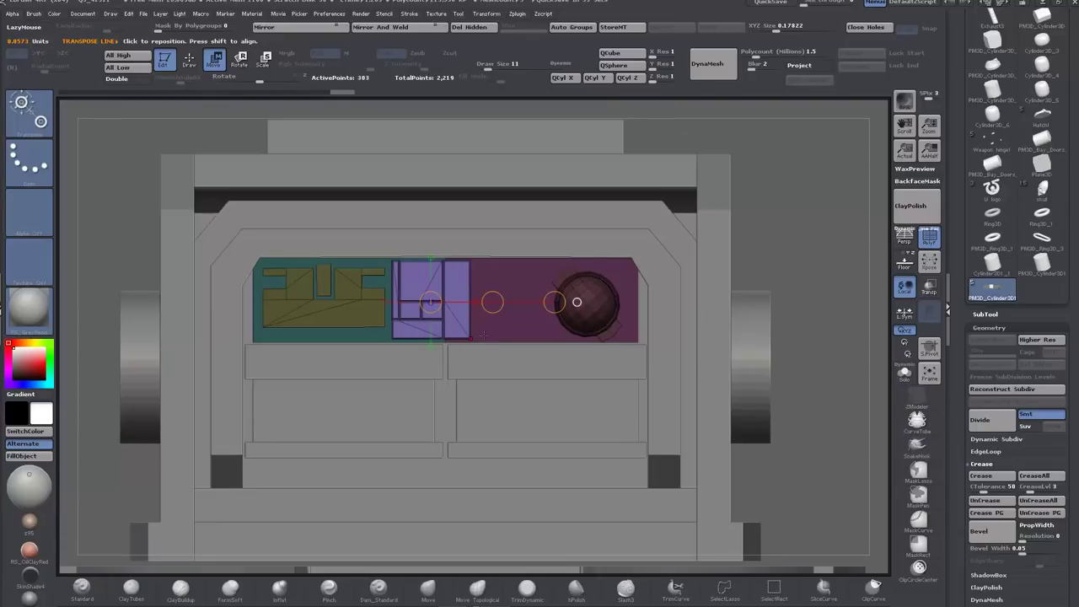
{"action": "key", "text": "b"}
{"action": "key", "text": "i"}
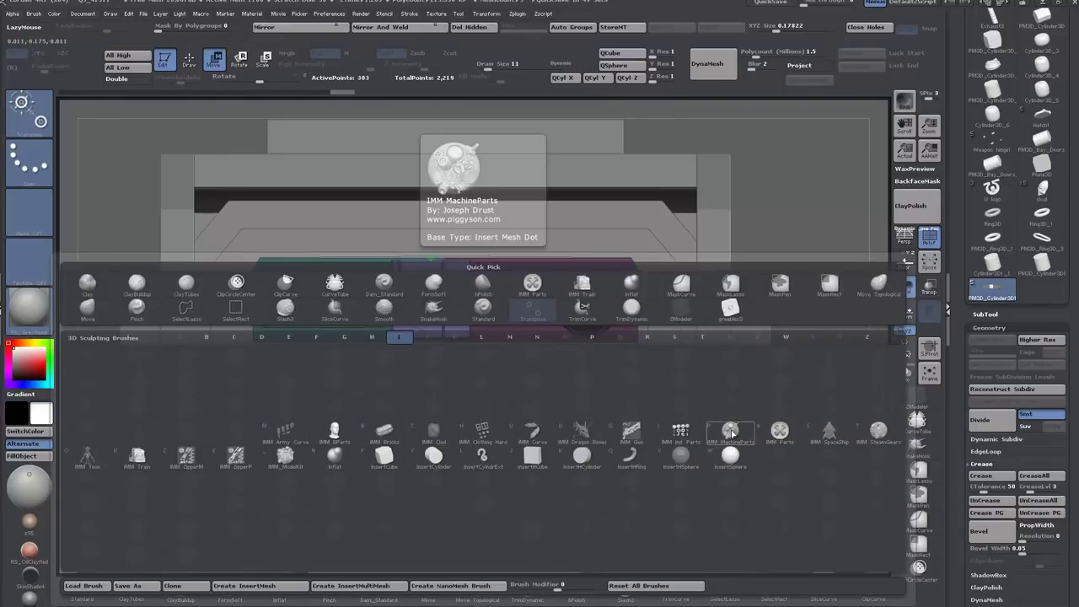
{"action": "left_click", "coordinate": [682, 435]}
{"action": "key", "text": "m"}
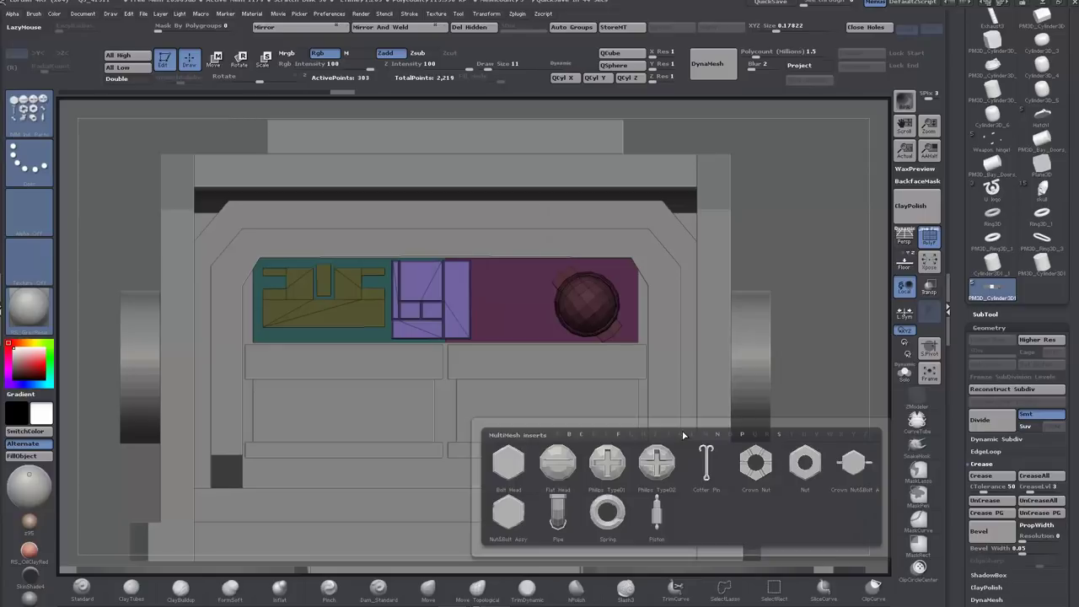
{"action": "key", "text": "n"}
Step: Insert a RubberPort01 from the IMM MachineParts brush on the upper part of the central greeble panel
{"action": "key", "text": "b"}
{"action": "key", "text": "i"}
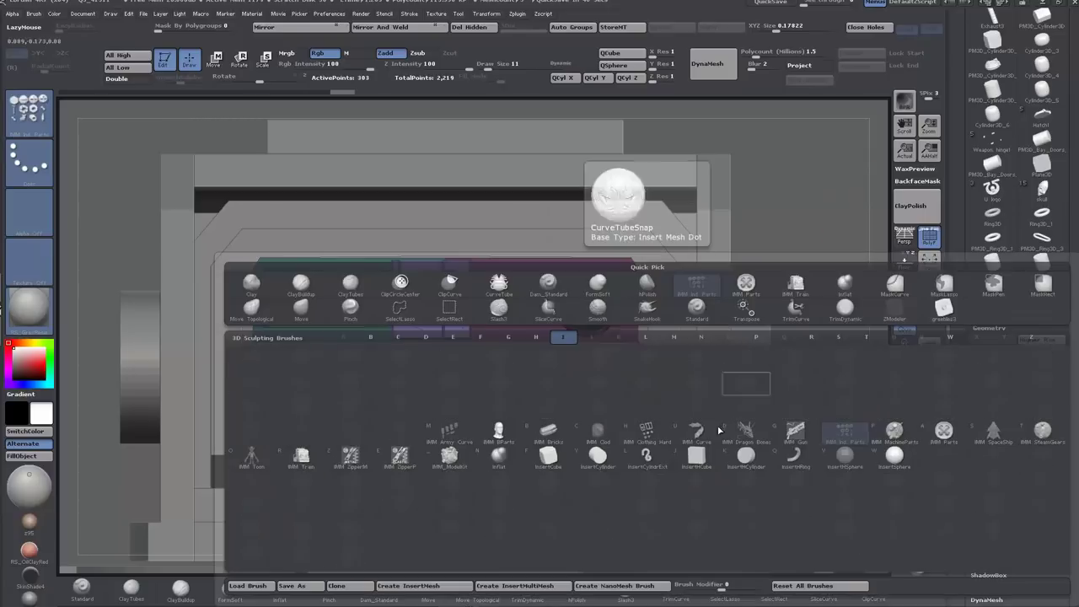
{"action": "left_click", "coordinate": [853, 435]}
{"action": "key", "text": "m"}
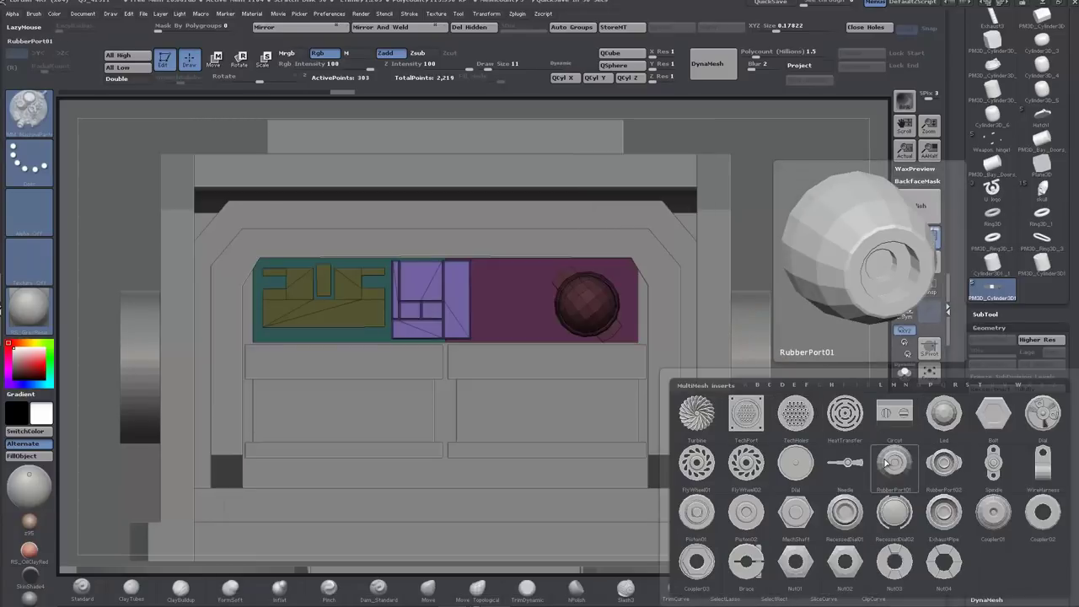
{"action": "left_click", "coordinate": [886, 462]}
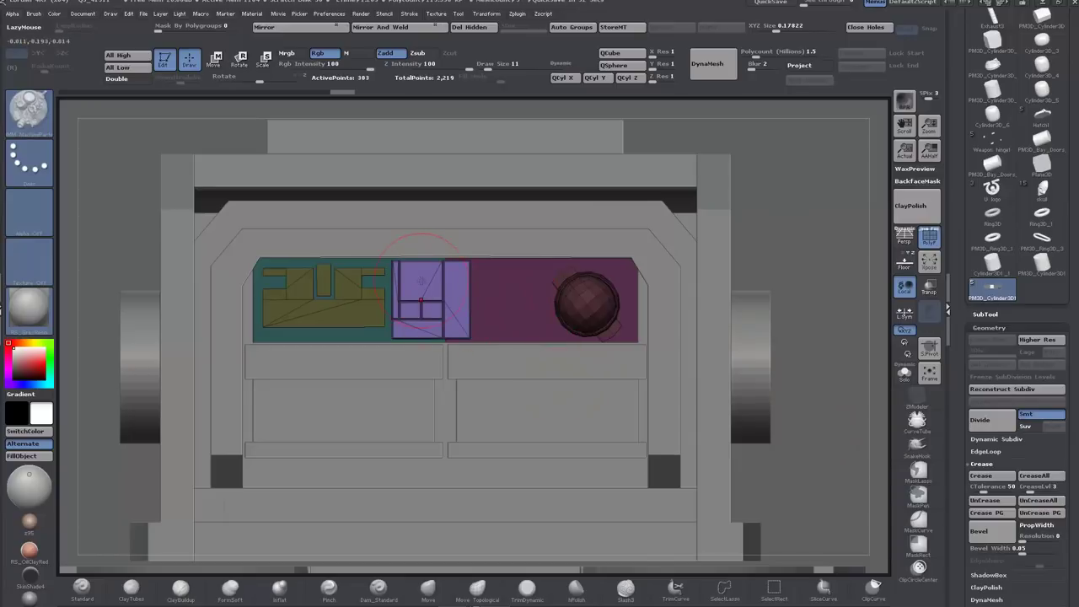
{"action": "left_click_drag", "start_coordinate": [428, 294], "coordinate": [427, 294]}
Step: Turn on transparency and adjust the rubber port's depth against the bar's face in a side view
{"action": "right_click_drag", "start_coordinate": [427, 294], "coordinate": [883, 291]}
{"action": "left_click", "coordinate": [928, 288]}
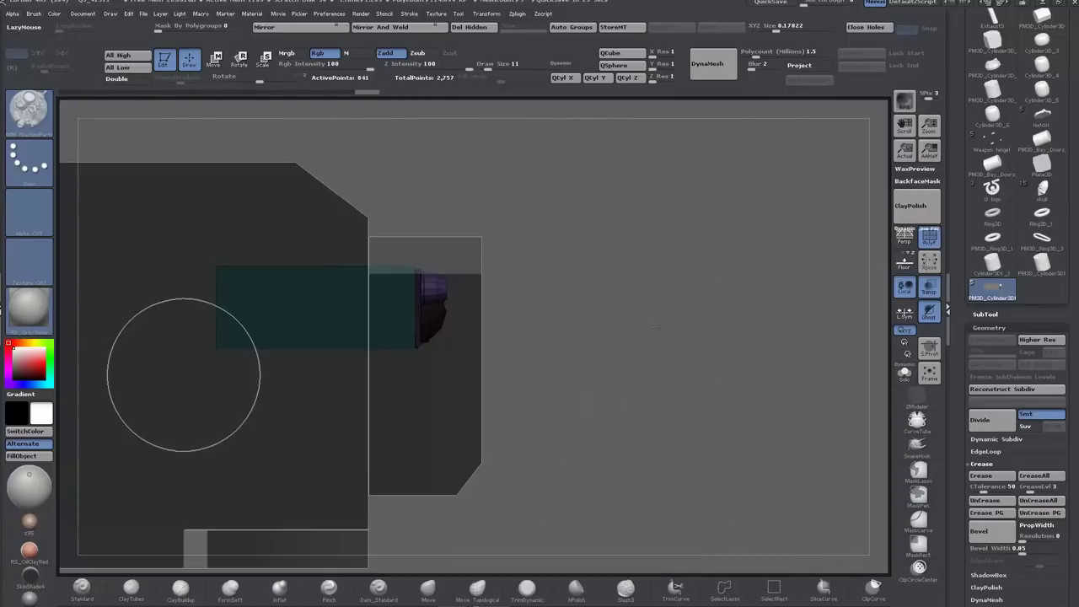
{"action": "right_click_drag", "start_coordinate": [599, 342], "coordinate": [405, 232], "text": "ctrl"}
{"action": "left_click", "coordinate": [214, 59]}
{"action": "left_click_drag", "start_coordinate": [623, 319], "coordinate": [622, 318]}
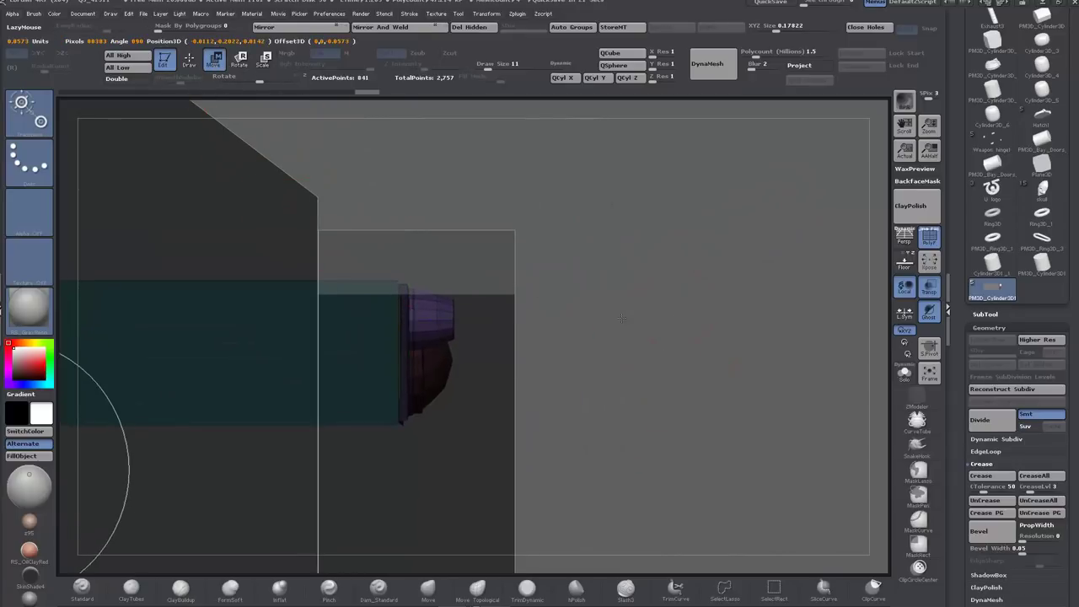
{"action": "left_click_drag", "start_coordinate": [536, 319], "coordinate": [535, 320]}
{"action": "right_click_drag", "start_coordinate": [646, 321], "coordinate": [221, 371], "text": "shift"}
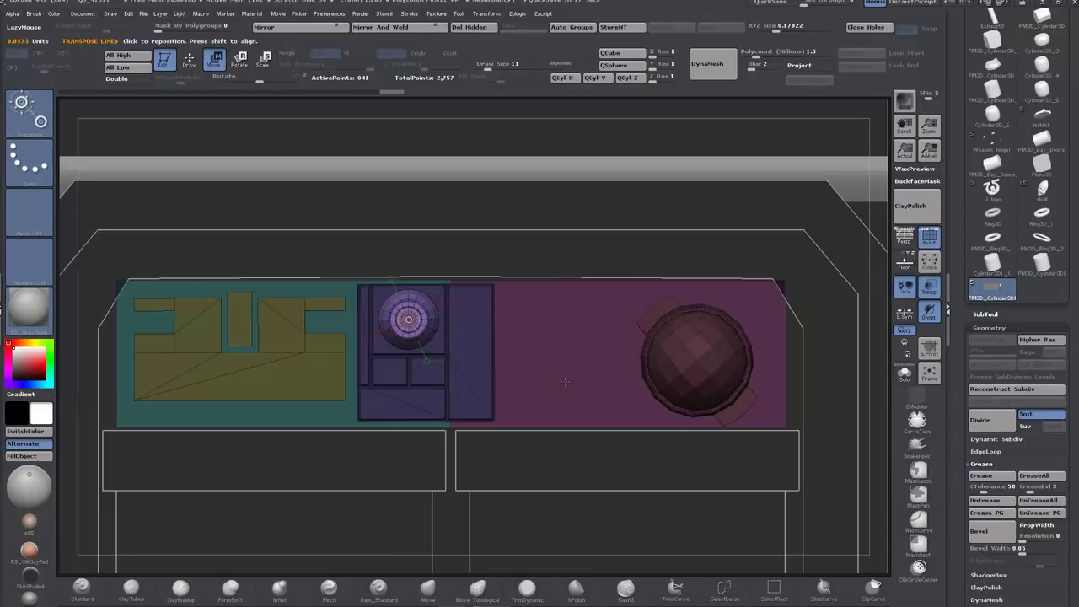
Step: Insert a small round machine part on the notched greeble, beside its central slot, and toggle the wireframe display to check it
{"action": "key", "text": "q"}
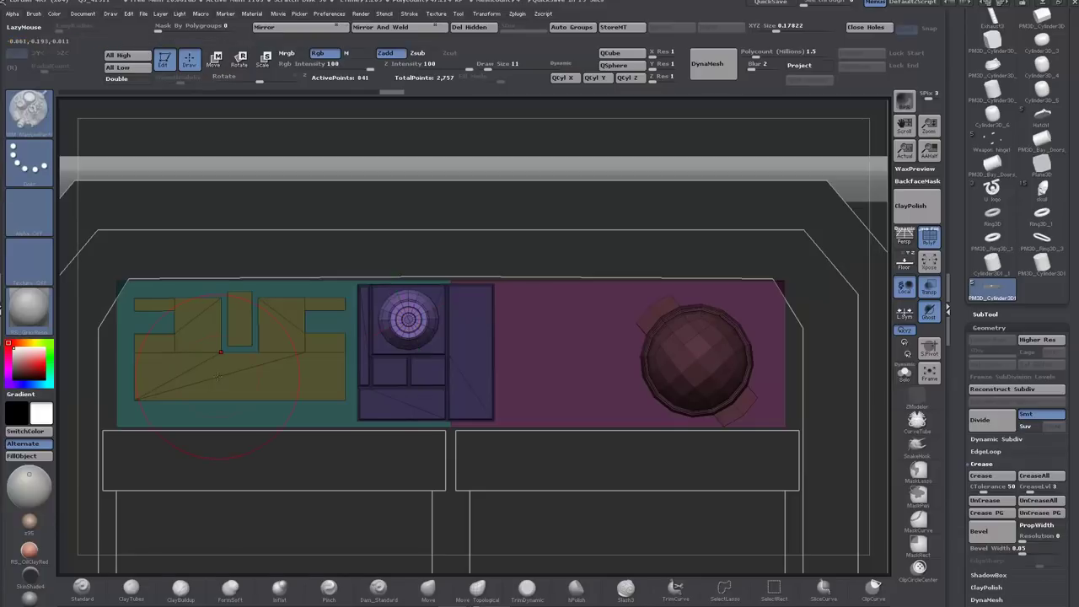
{"action": "key", "text": "m"}
{"action": "left_click", "coordinate": [279, 410]}
{"action": "left_click_drag", "start_coordinate": [200, 321], "coordinate": [203, 335]}
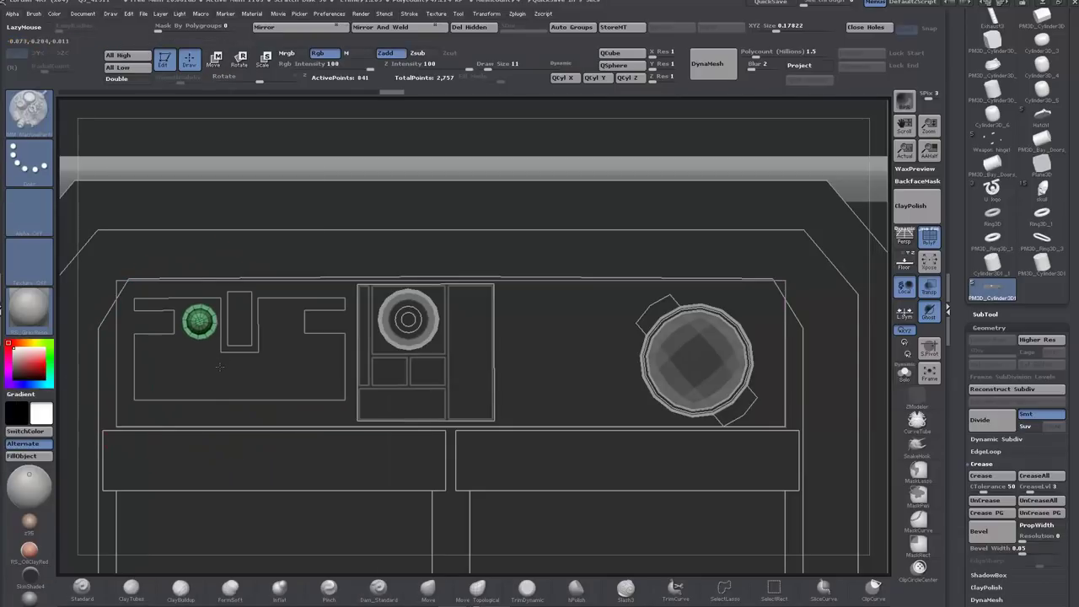
{"action": "key", "text": "shift+f"}
{"action": "key", "text": "shift+f"}
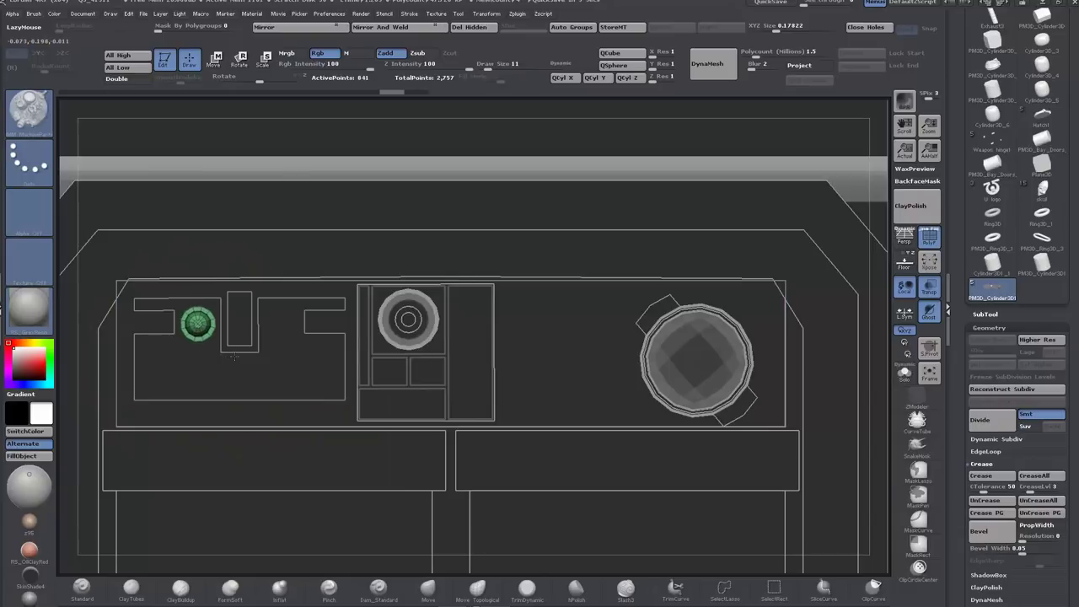
{"action": "key", "text": "shift+f"}
Step: Load the greebles5 insert brush and insert the greebles24 framed panel on the bar, between the central greeble panel and the light
{"action": "key", "text": "m"}
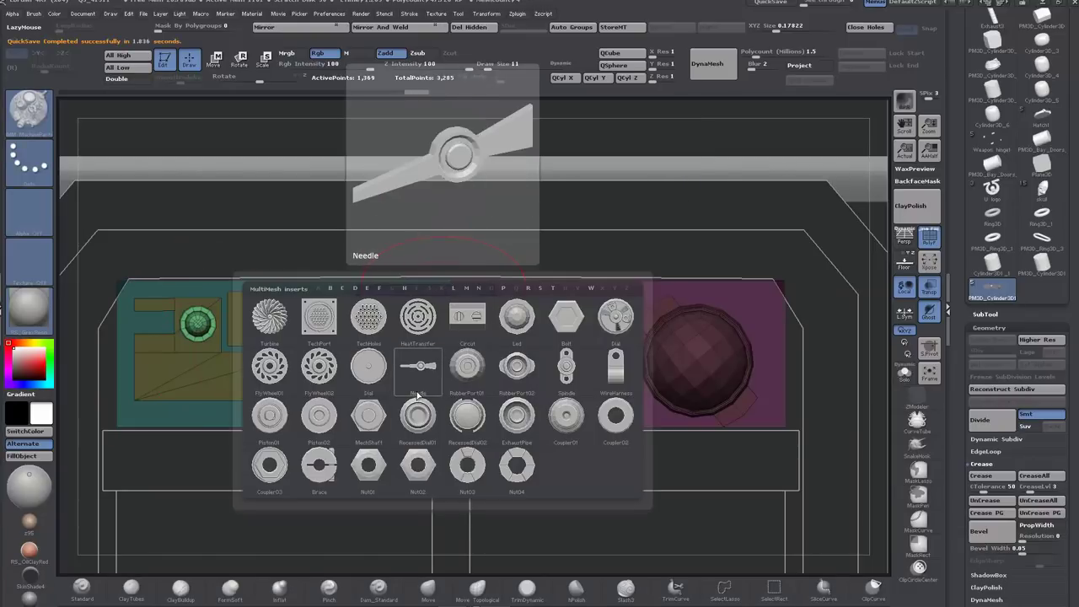
{"action": "key", "text": "comma"}
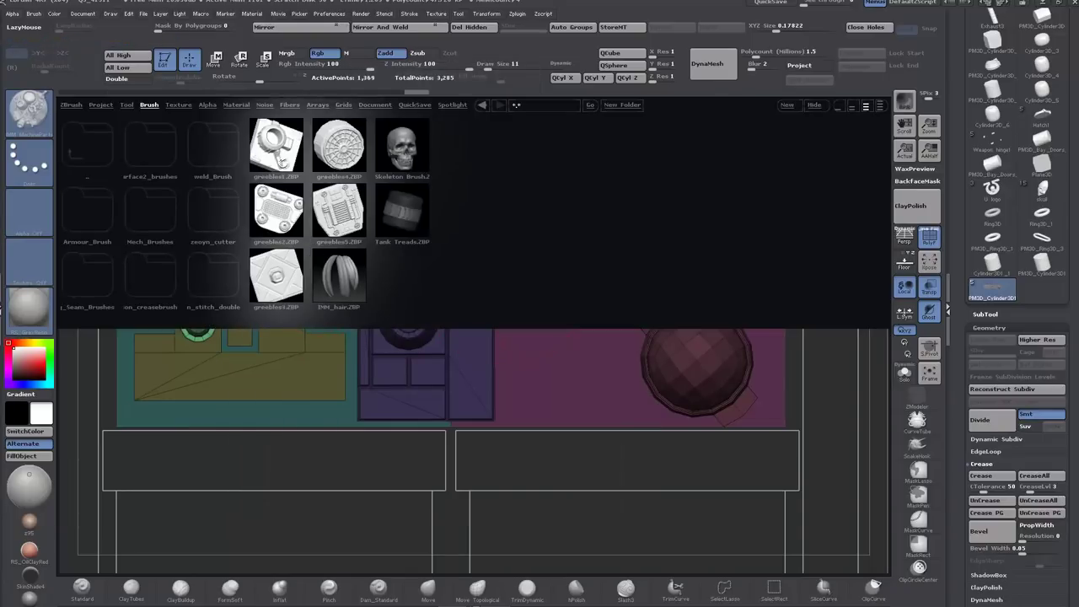
{"action": "double_click", "coordinate": [341, 211]}
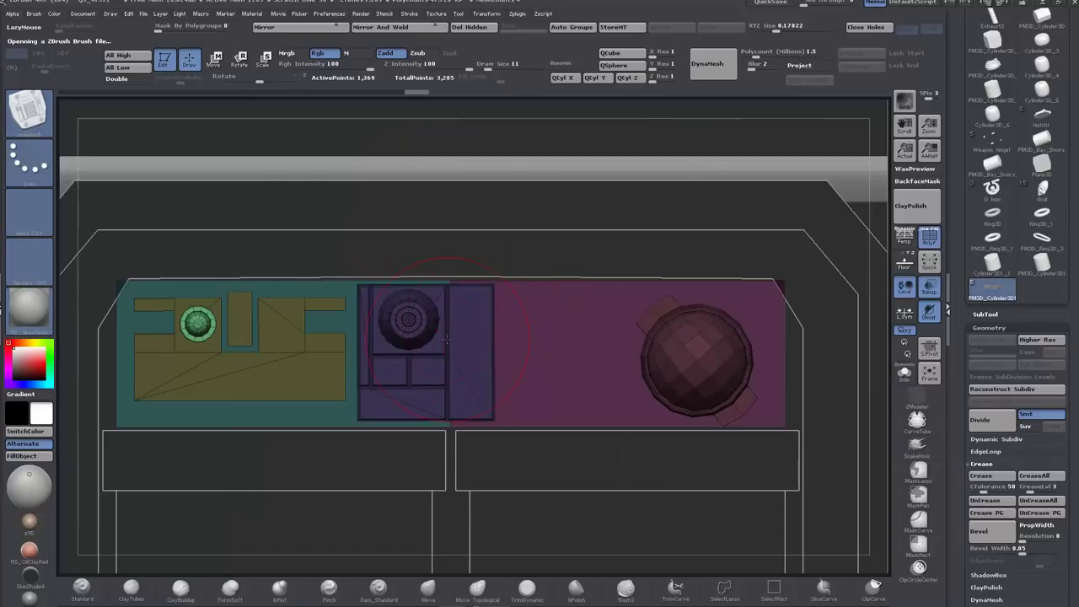
{"action": "key", "text": "m"}
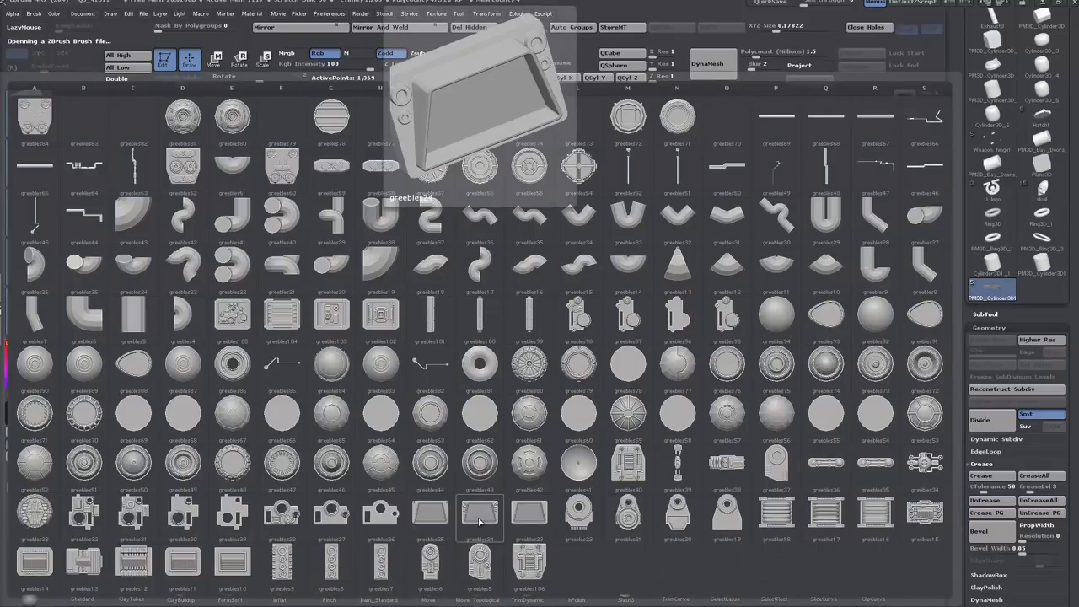
{"action": "left_click", "coordinate": [479, 516]}
{"action": "left_click_drag", "start_coordinate": [557, 327], "coordinate": [556, 380]}
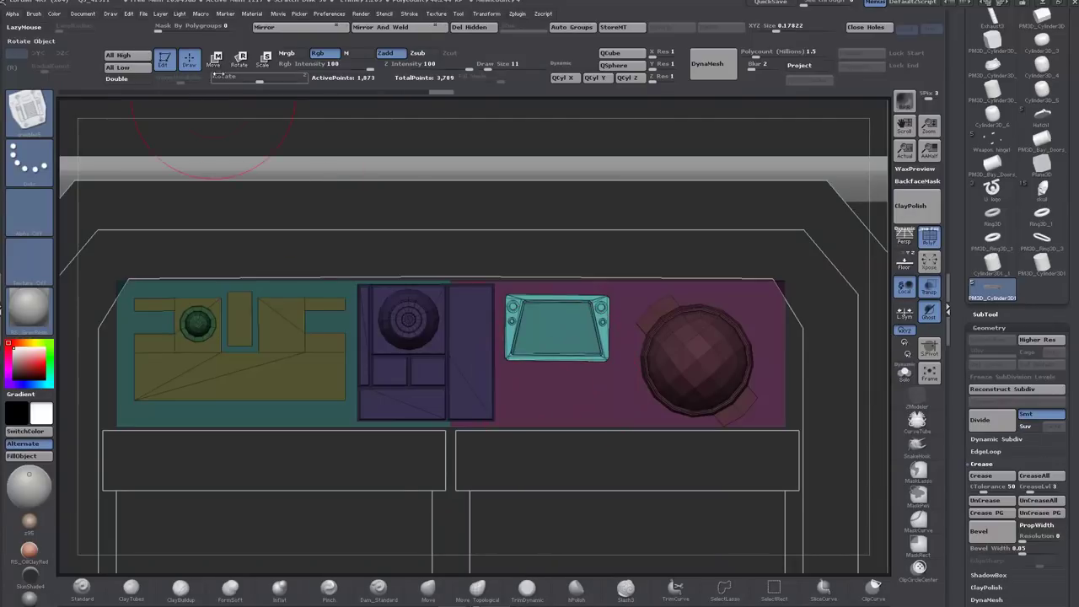
Step: Position the greebles24 panel against the bar's face and duplicate it directly below, giving two stacked panels
{"action": "left_click", "coordinate": [214, 61]}
{"action": "left_click_drag", "start_coordinate": [576, 310], "coordinate": [576, 174], "text": "shift"}
{"action": "left_click_drag", "start_coordinate": [576, 242], "coordinate": [575, 234]}
{"action": "left_click_drag", "start_coordinate": [876, 365], "coordinate": [970, 384]}
{"action": "left_click", "coordinate": [580, 310]}
{"action": "left_click_drag", "start_coordinate": [698, 318], "coordinate": [771, 325]}
{"action": "left_click_drag", "start_coordinate": [639, 315], "coordinate": [575, 451]}
{"action": "left_click_drag", "start_coordinate": [576, 379], "coordinate": [566, 449], "text": "ctrl"}
{"action": "left_click_drag", "start_coordinate": [553, 360], "coordinate": [576, 362], "text": "shift"}
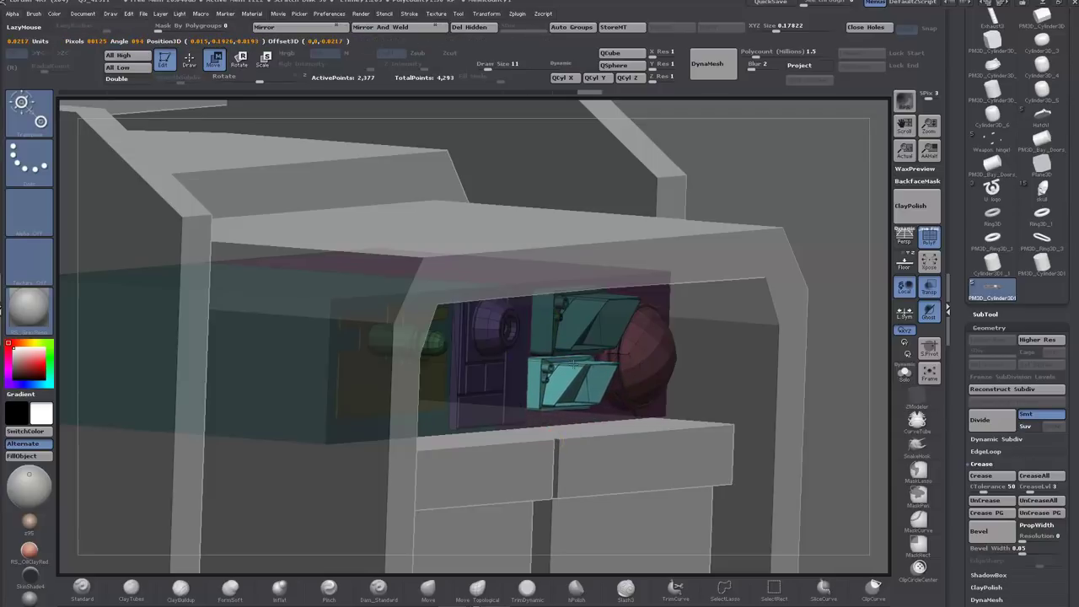
Step: Turn off transparency and the wireframe, and review the turret's front opening from several angles
{"action": "left_click_drag", "start_coordinate": [882, 261], "coordinate": [847, 123]}
{"action": "left_click", "coordinate": [929, 287]}
{"action": "left_click_drag", "start_coordinate": [850, 330], "coordinate": [815, 346]}
{"action": "left_click_drag", "start_coordinate": [814, 346], "coordinate": [801, 307], "text": "shift"}
{"action": "left_click", "coordinate": [929, 237]}
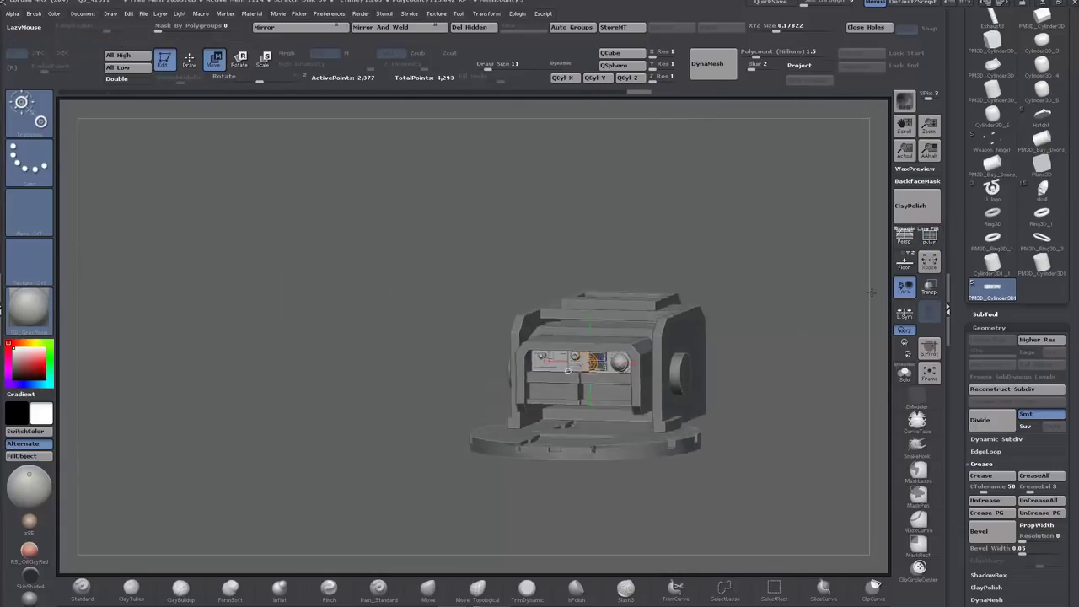
{"action": "left_click_drag", "start_coordinate": [872, 291], "coordinate": [888, 289]}
{"action": "left_click_drag", "start_coordinate": [825, 313], "coordinate": [805, 522]}
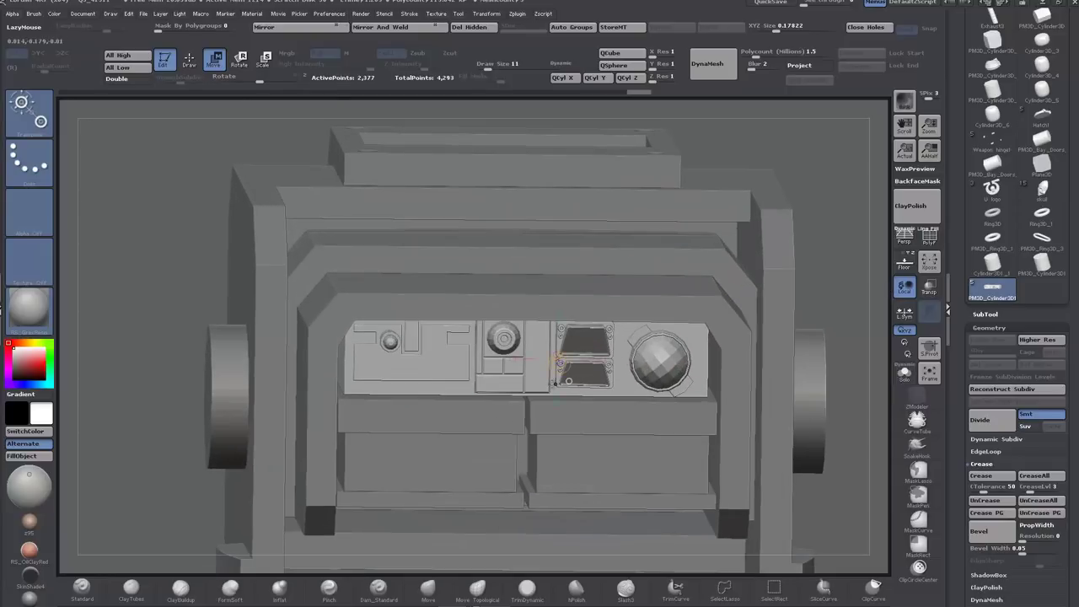
Step: Show the polygroups, hide the central greeble panel behind the rubber port and delete it
{"action": "key", "text": "shift+f"}
{"action": "left_click", "coordinate": [548, 391], "text": "ctrl"}
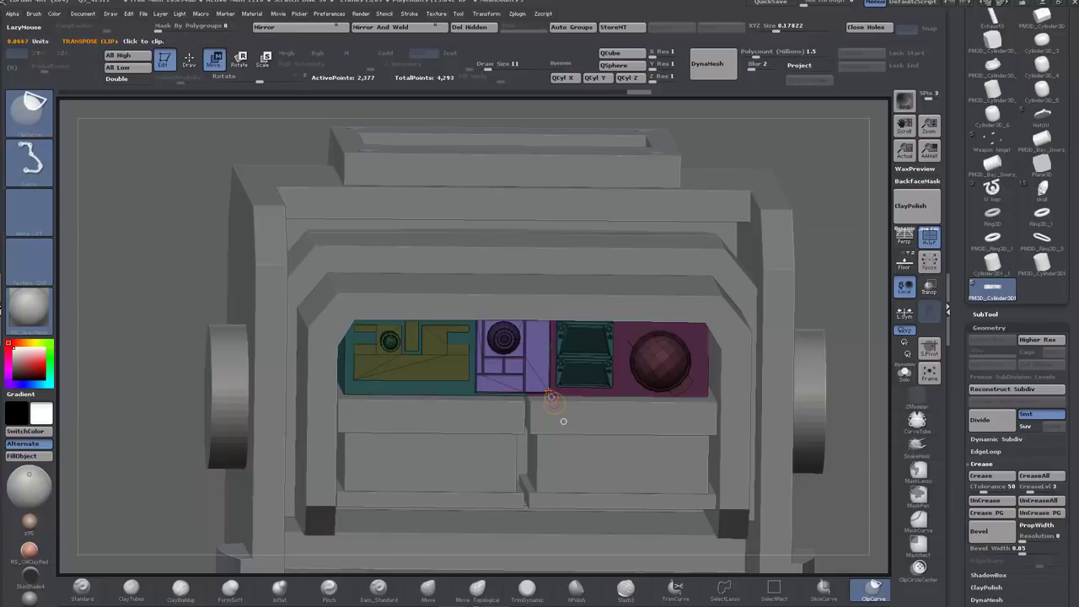
{"action": "left_click", "coordinate": [190, 60]}
{"action": "left_click", "coordinate": [547, 390], "text": "ctrl+shift"}
{"action": "left_click", "coordinate": [548, 390], "text": "ctrl+shift"}
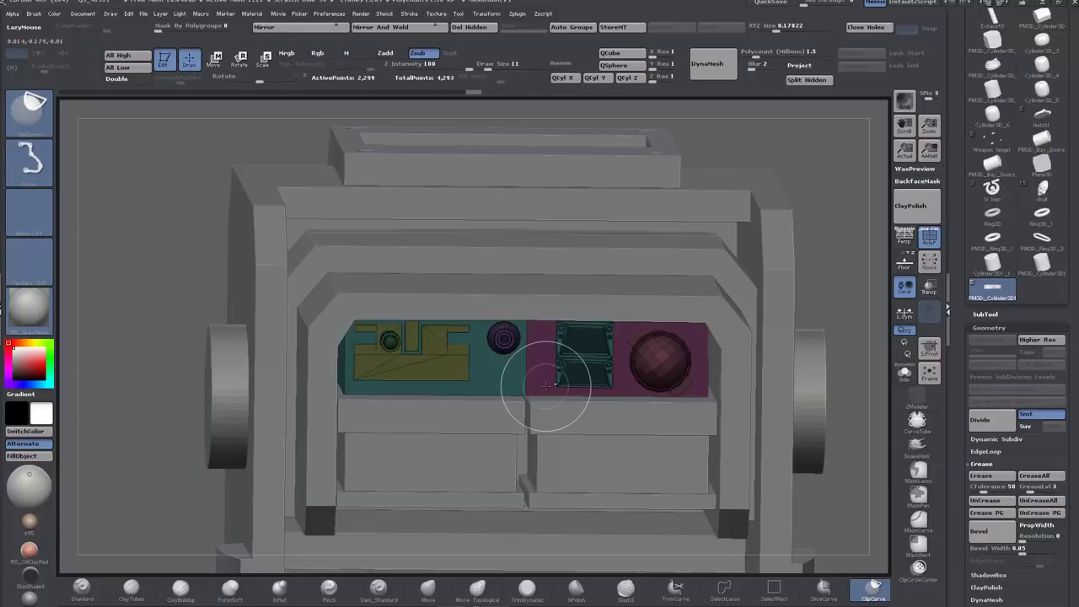
{"action": "left_click", "coordinate": [472, 28]}
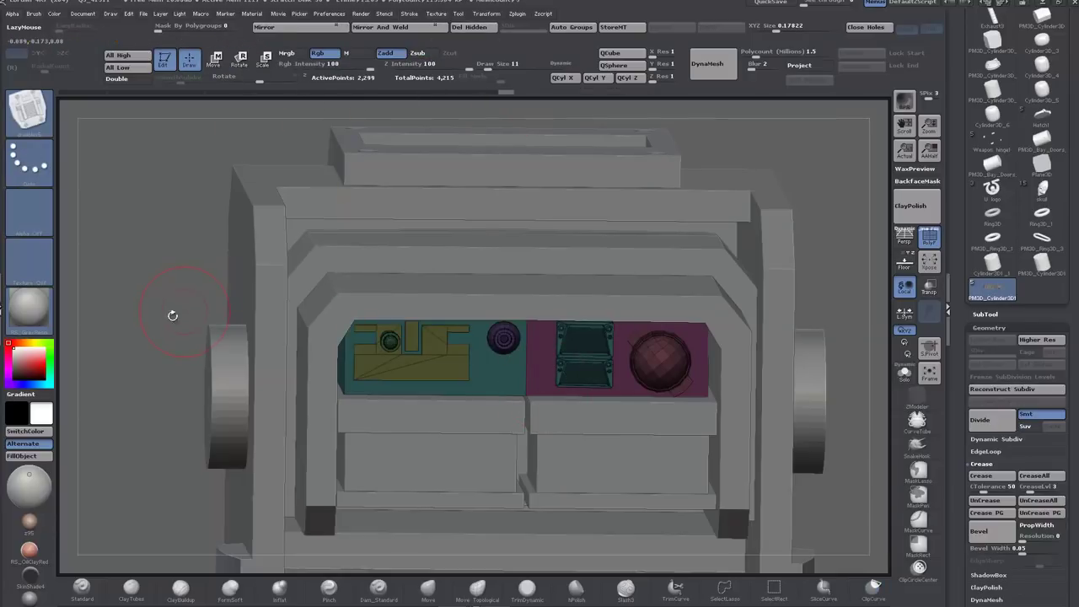
Step: Clear the mask on the bar, then hide and delete the notched greeble behind the small round part
{"action": "left_click_drag", "start_coordinate": [165, 330], "coordinate": [184, 338], "text": "ctrl"}
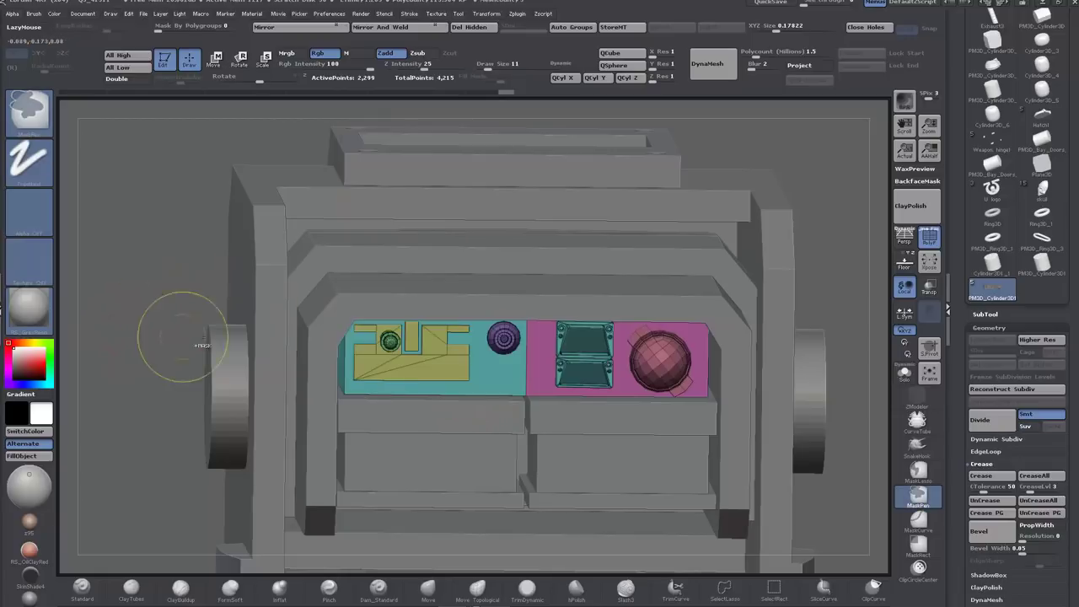
{"action": "left_click", "coordinate": [459, 372], "text": "ctrl+shift"}
{"action": "left_click", "coordinate": [459, 373], "text": "ctrl+shift"}
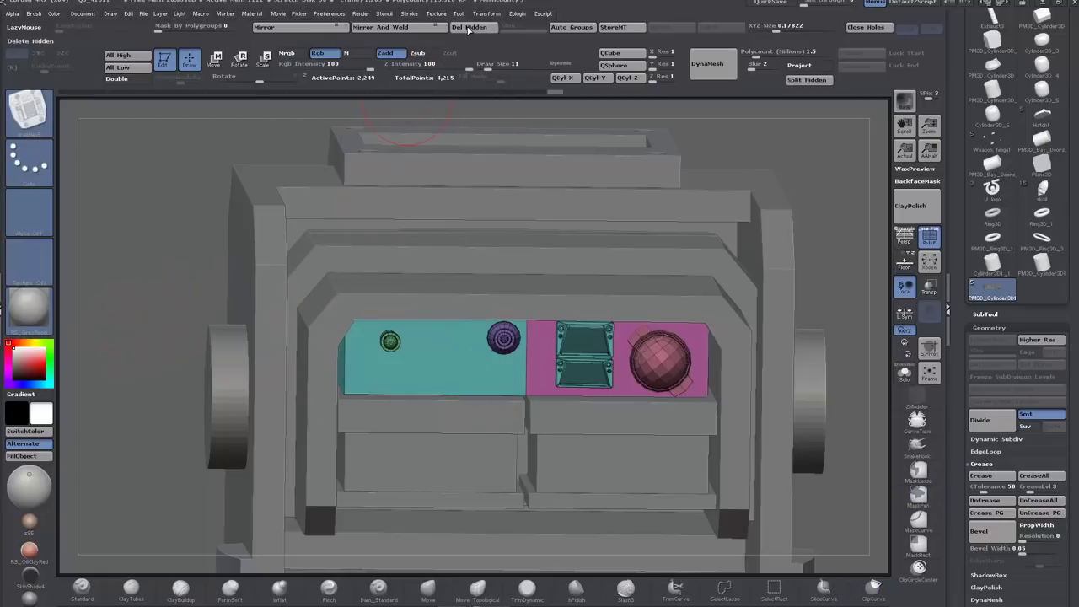
{"action": "left_click", "coordinate": [472, 28]}
{"action": "left_click_drag", "start_coordinate": [180, 265], "coordinate": [184, 215], "text": "alt"}
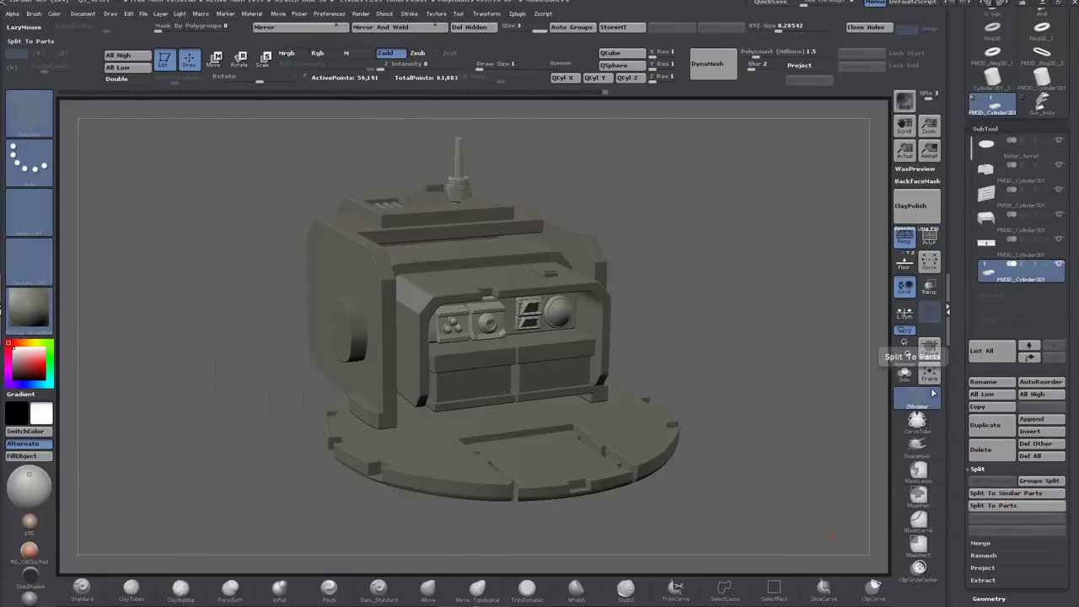
Step: Examine the detailed turret from all sides, including the front opening, roof plate with antenna, and rear vent
{"action": "left_click_drag", "start_coordinate": [759, 378], "coordinate": [749, 364]}
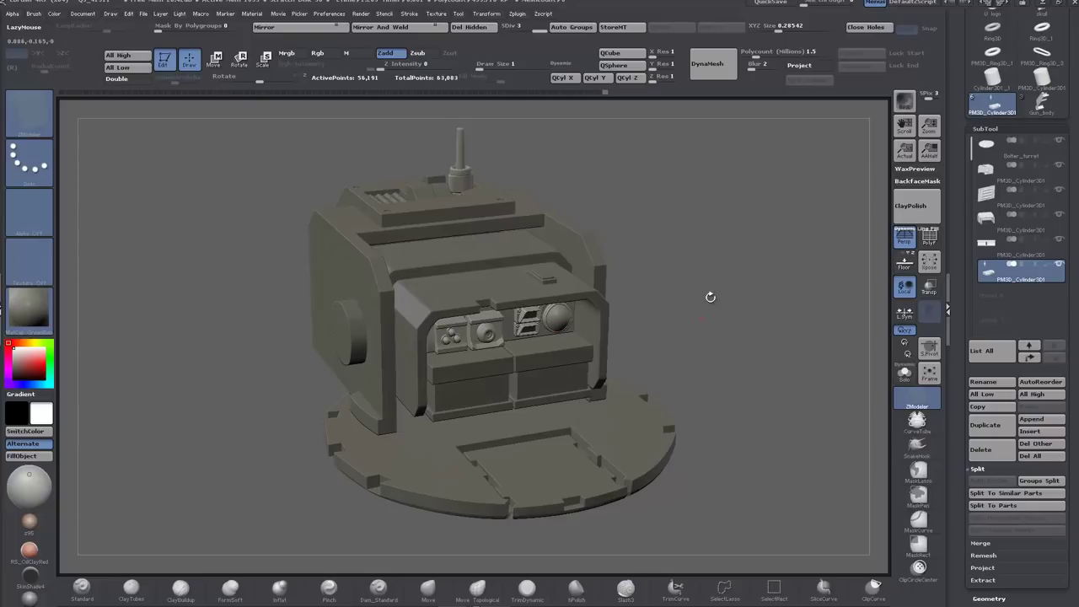
{"action": "left_click_drag", "start_coordinate": [710, 296], "coordinate": [716, 314]}
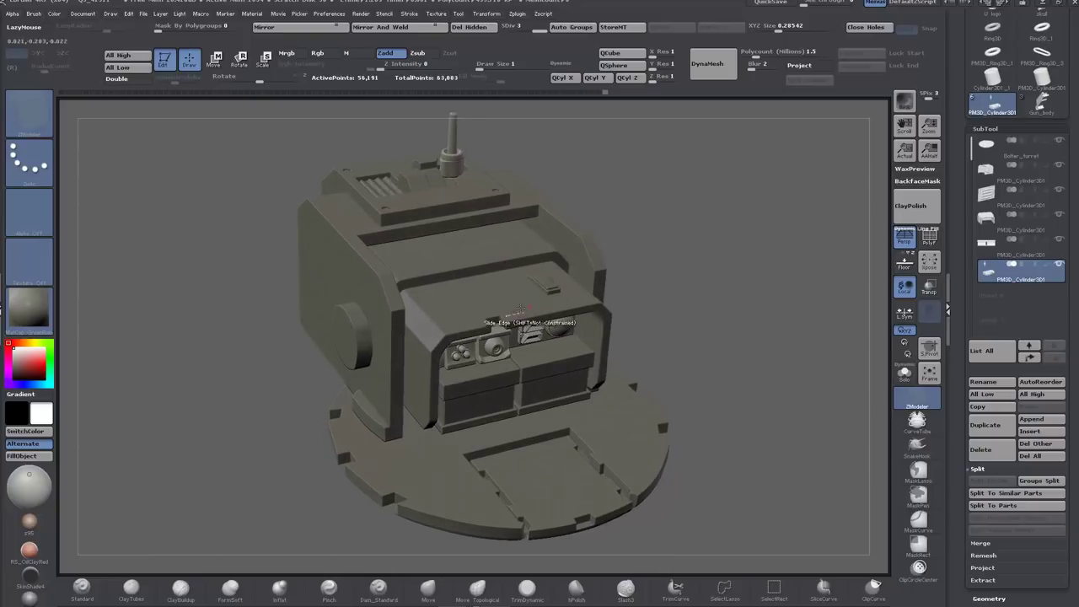
{"action": "mouse_move", "coordinate": [709, 292]}
{"action": "left_mouse_down"}
{"action": "mouse_move", "coordinate": [709, 327]}
{"action": "mouse_move", "coordinate": [690, 295]}
{"action": "left_mouse_up"}
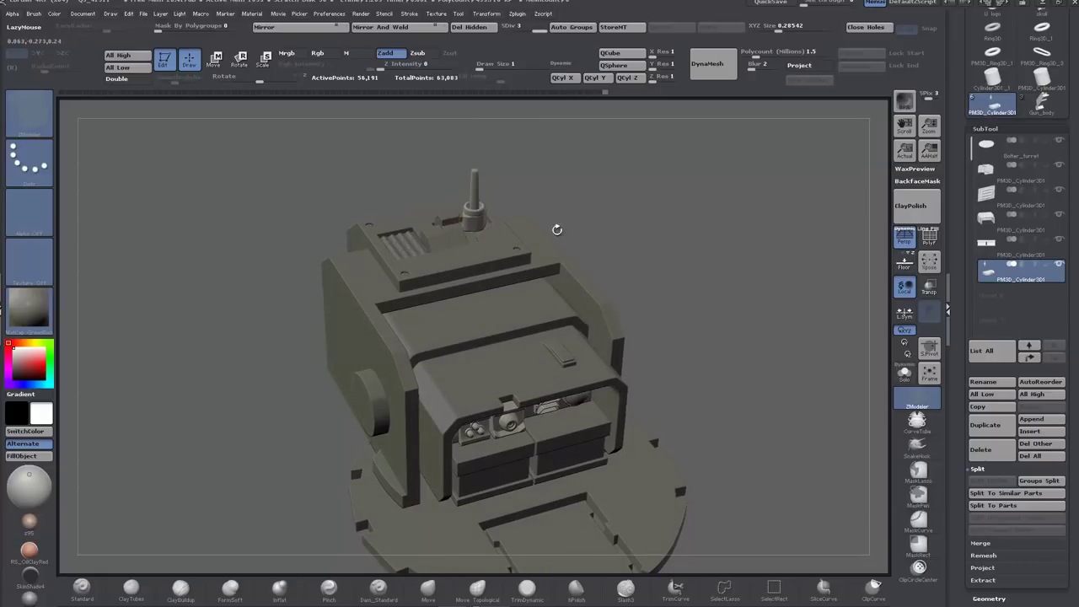
{"action": "left_click_drag", "start_coordinate": [557, 230], "coordinate": [598, 234]}
{"action": "left_click_drag", "start_coordinate": [662, 219], "coordinate": [764, 318]}
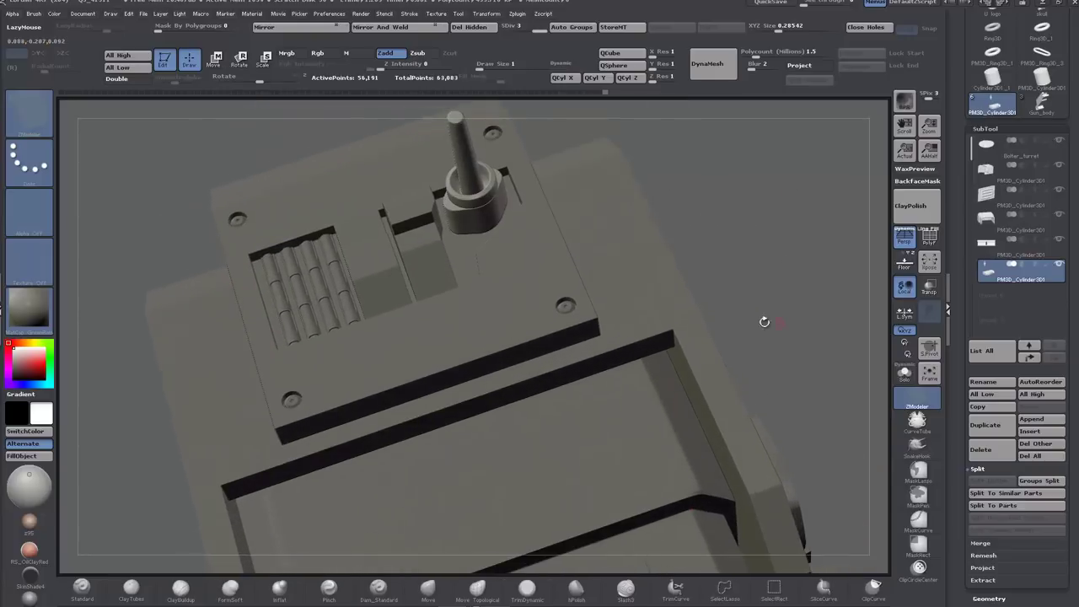
{"action": "left_click_drag", "start_coordinate": [775, 251], "coordinate": [755, 173], "text": "alt"}
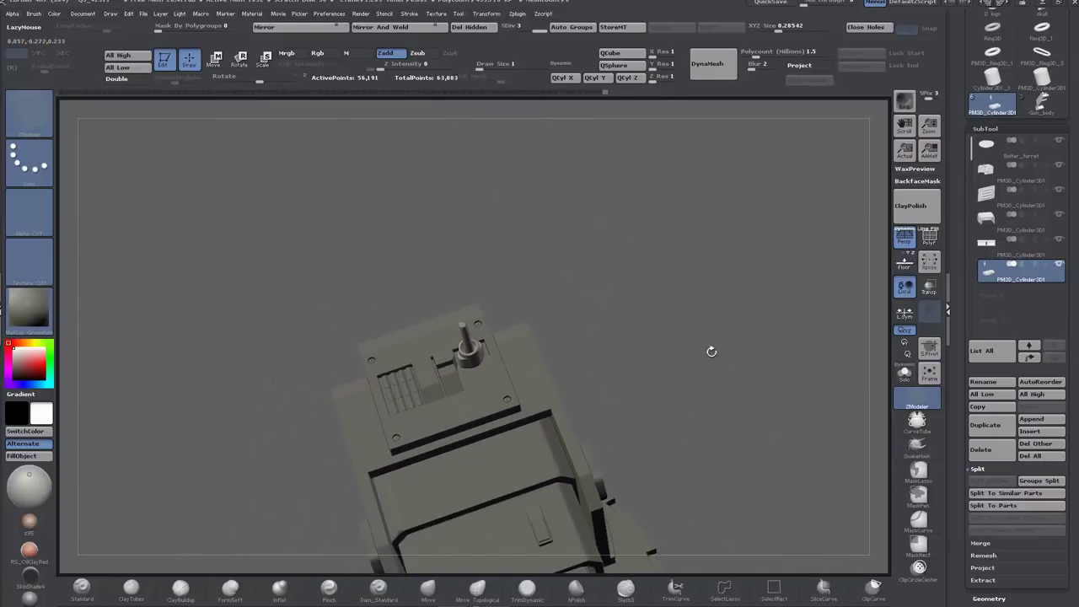
{"action": "left_click_drag", "start_coordinate": [711, 352], "coordinate": [730, 221]}
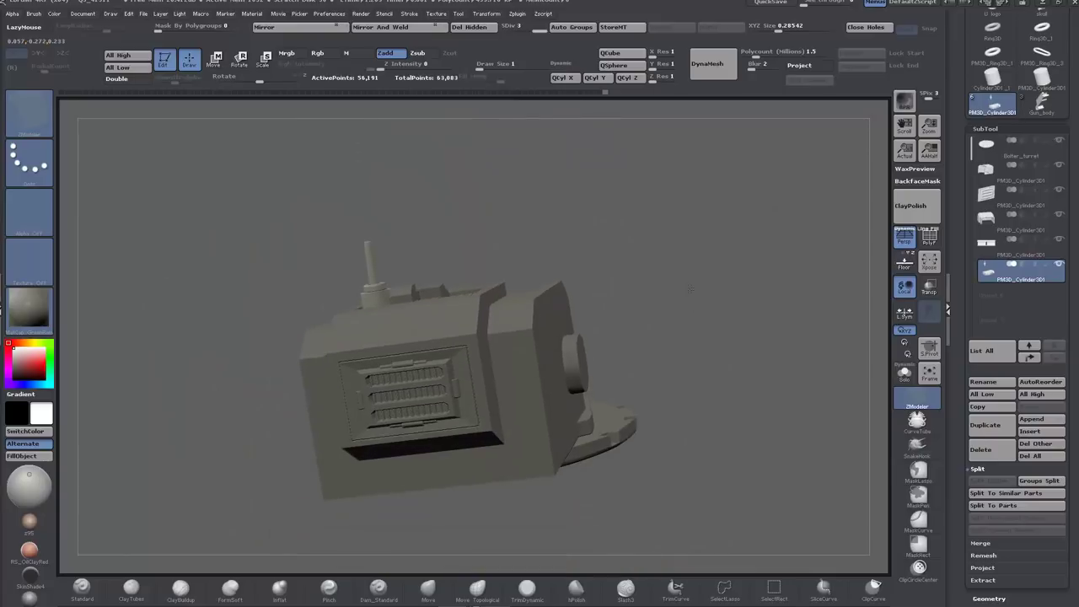
{"action": "left_click_drag", "start_coordinate": [675, 336], "coordinate": [674, 430], "text": "shift"}
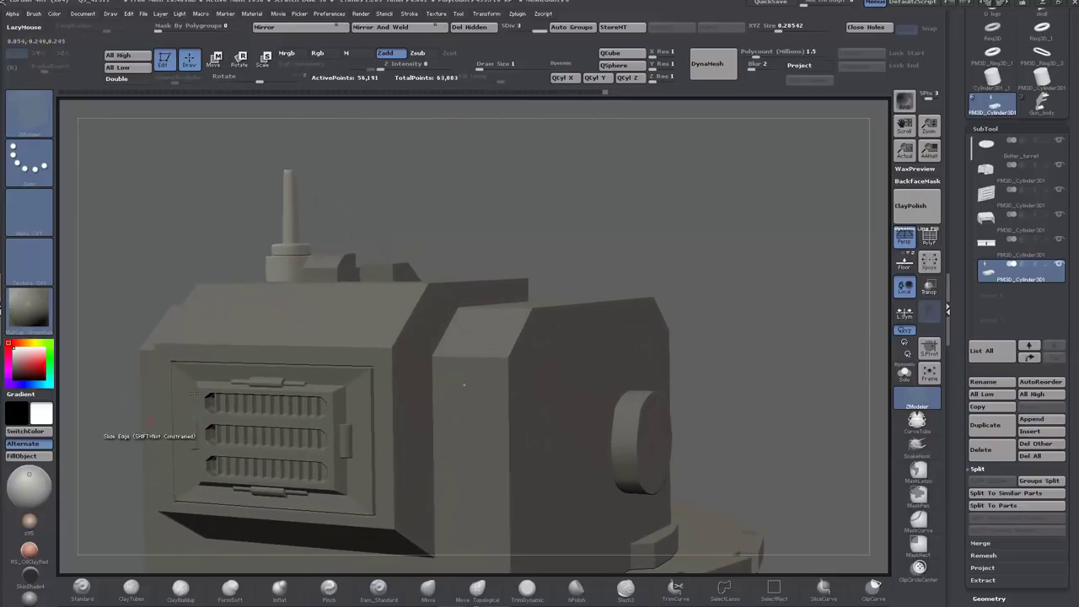
{"action": "left_click_drag", "start_coordinate": [780, 406], "coordinate": [833, 331]}
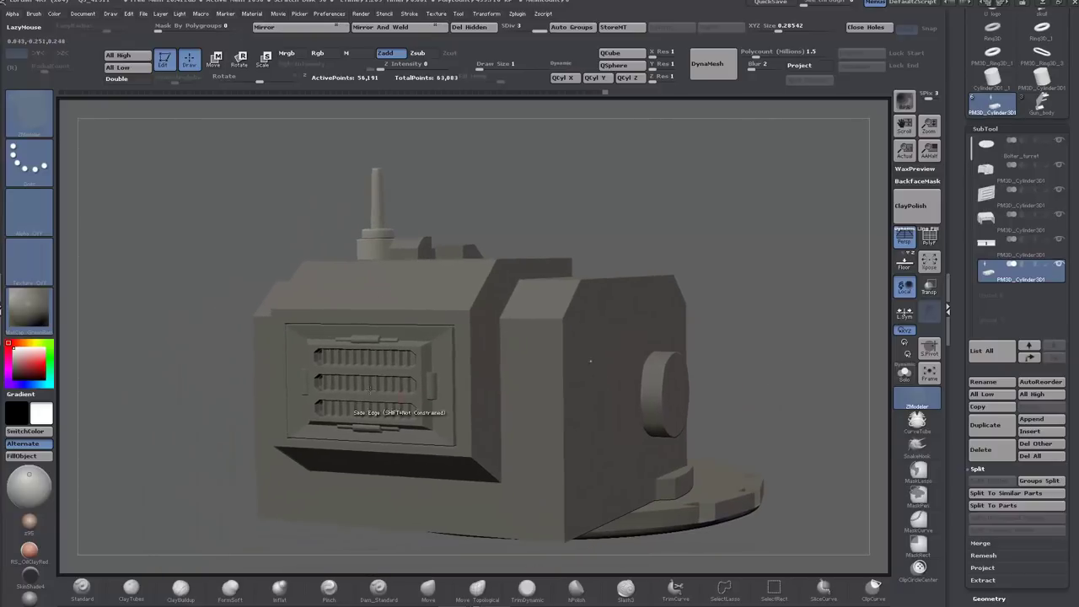
{"action": "left_click_drag", "start_coordinate": [200, 366], "coordinate": [197, 365]}
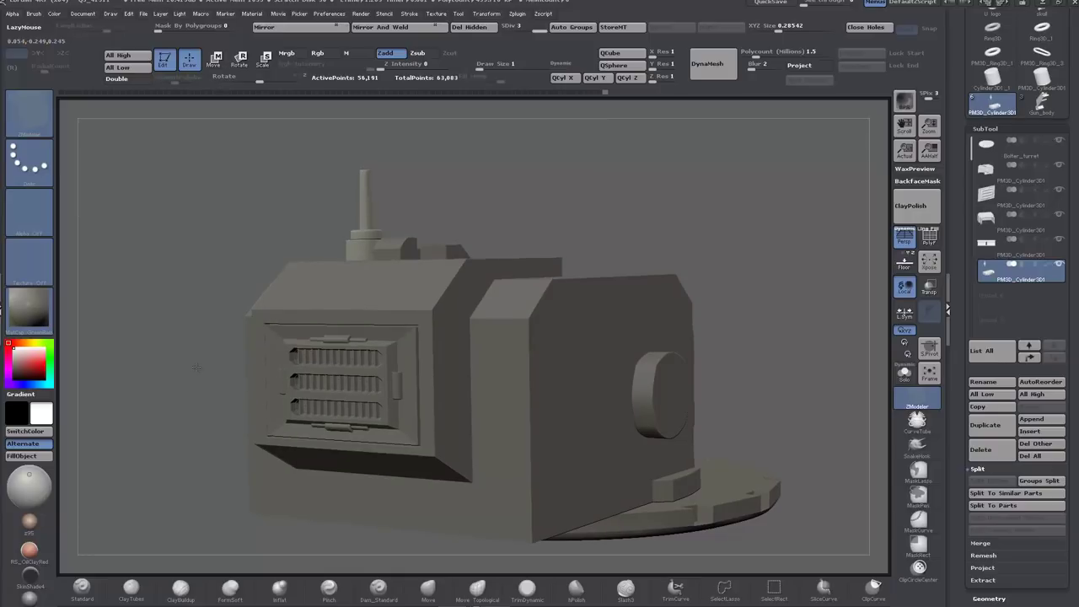
{"action": "left_click_drag", "start_coordinate": [766, 355], "coordinate": [733, 347], "text": "alt"}
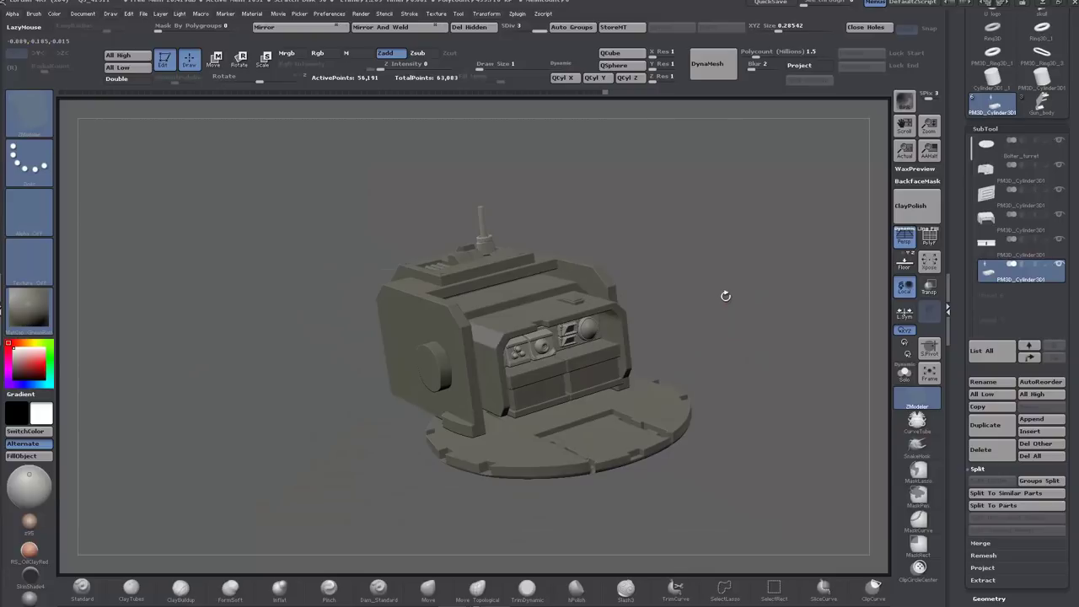
{"action": "left_click_drag", "start_coordinate": [726, 296], "coordinate": [637, 304]}
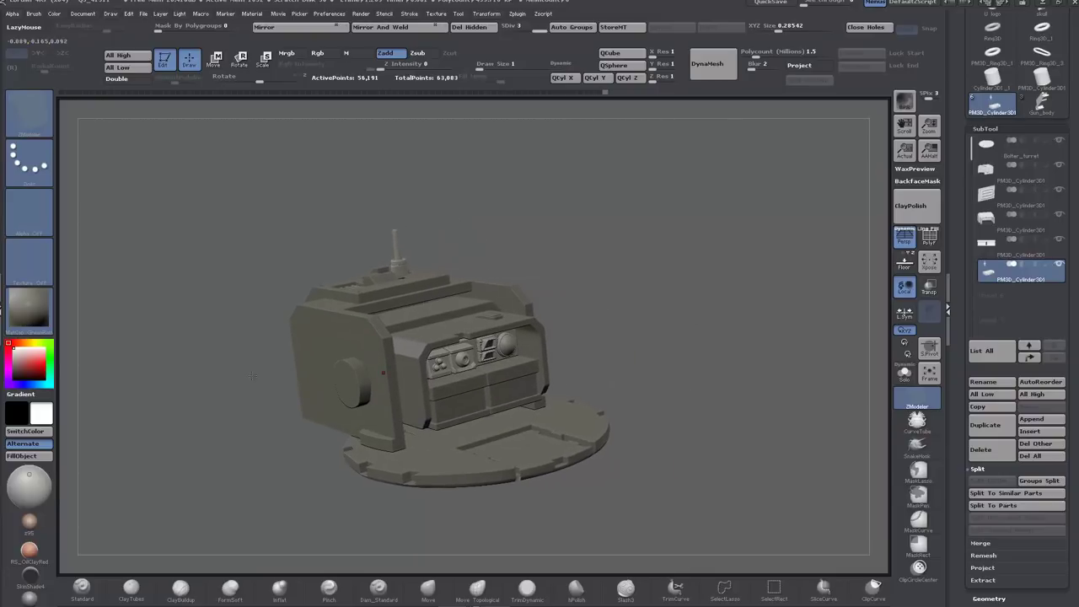
Step: Switch to the Gun_body tool, frame it in view and inspect the bolter's body, barrel and sight
{"action": "left_click", "coordinate": [1042, 103]}
{"action": "key", "text": "f"}
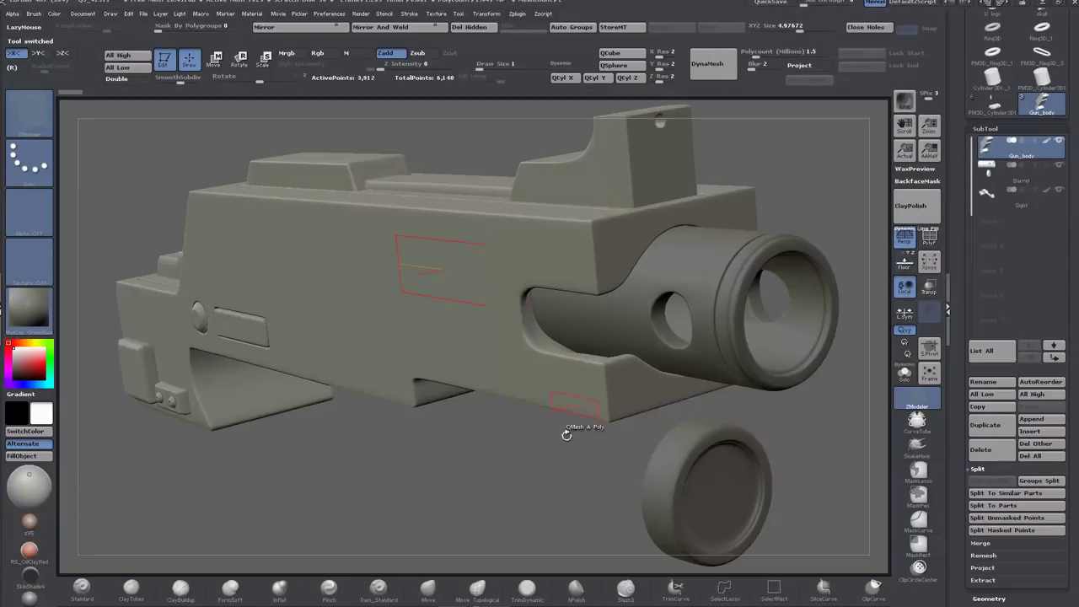
{"action": "left_click_drag", "start_coordinate": [334, 524], "coordinate": [358, 408], "text": "alt"}
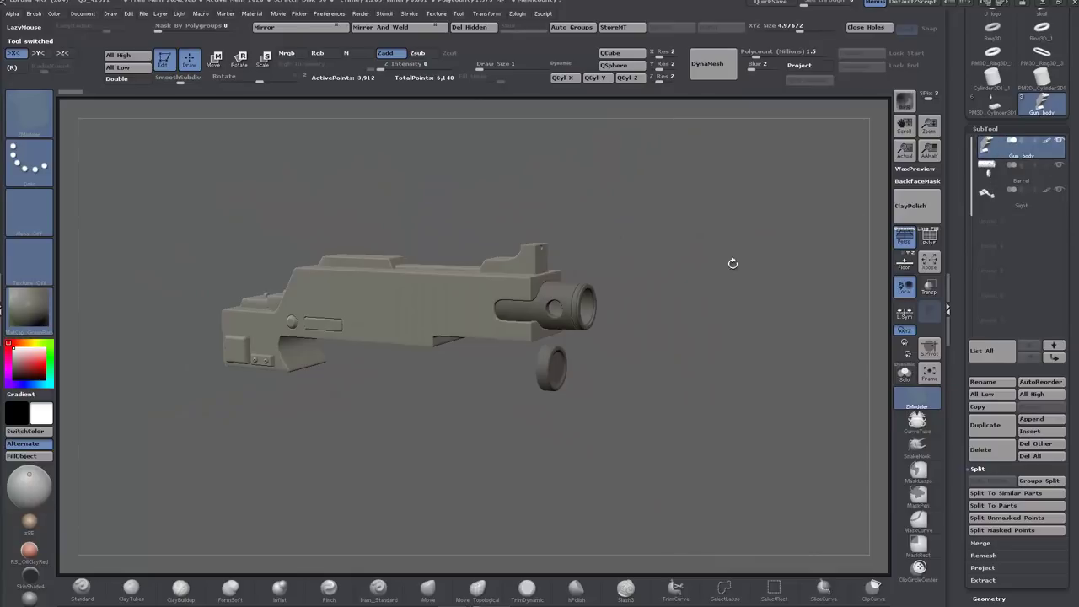
{"action": "left_click_drag", "start_coordinate": [708, 317], "coordinate": [763, 353]}
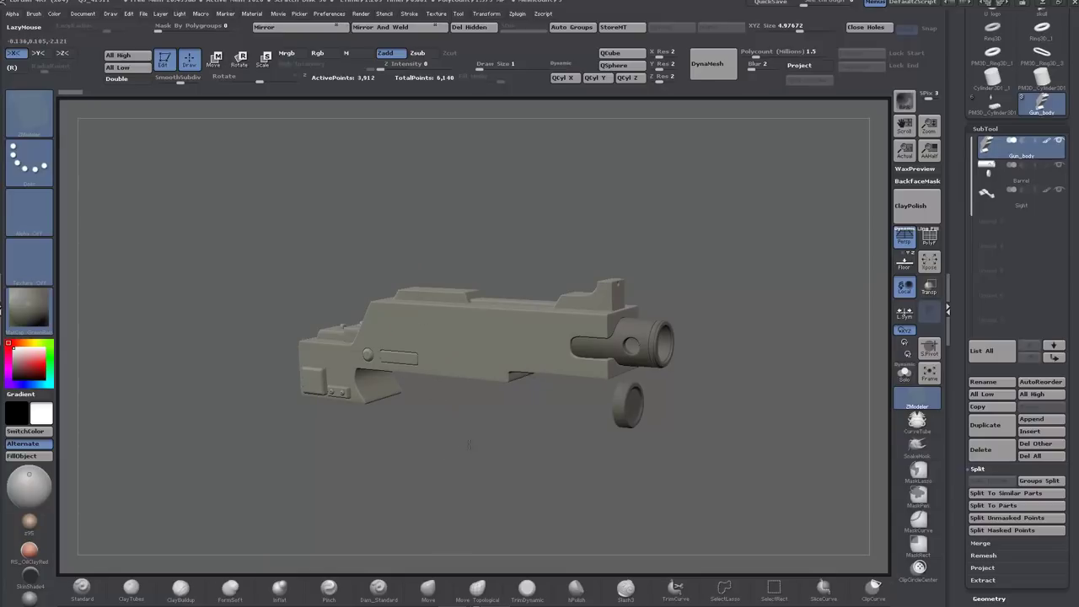
{"action": "left_click_drag", "start_coordinate": [469, 445], "coordinate": [464, 443]}
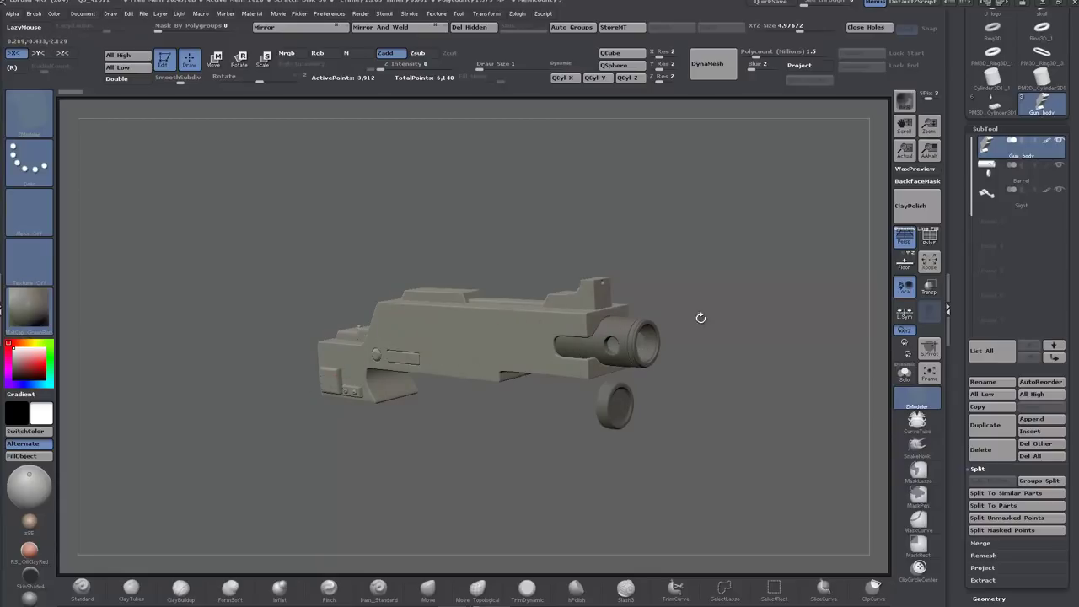
{"action": "mouse_move", "coordinate": [732, 338]}
{"action": "left_mouse_down"}
{"action": "mouse_move", "coordinate": [742, 250]}
{"action": "mouse_move", "coordinate": [725, 355]}
{"action": "left_mouse_up"}
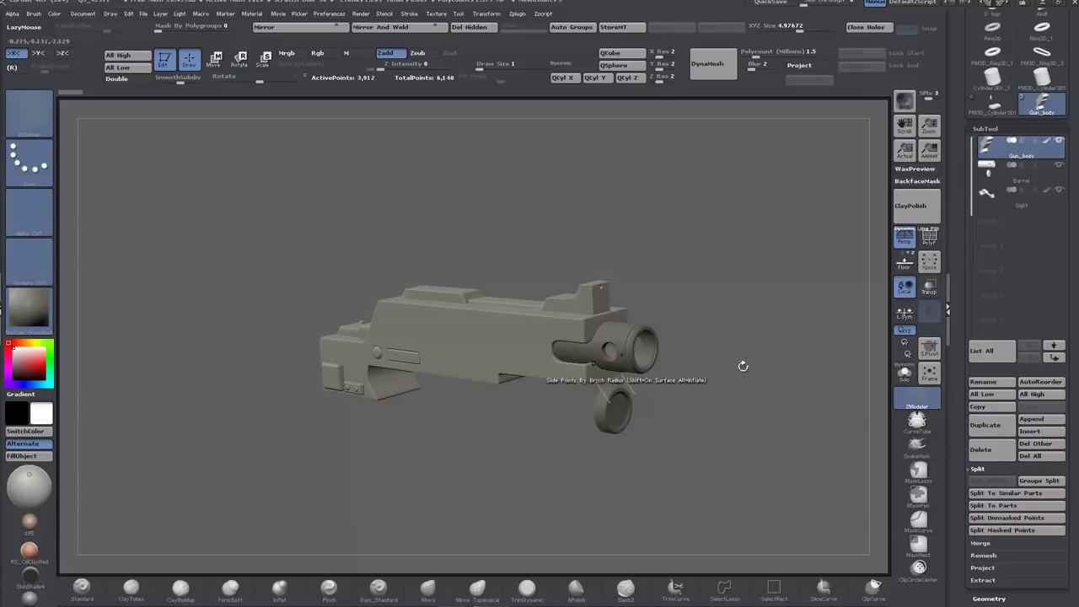
{"action": "left_click_drag", "start_coordinate": [723, 403], "coordinate": [734, 386]}
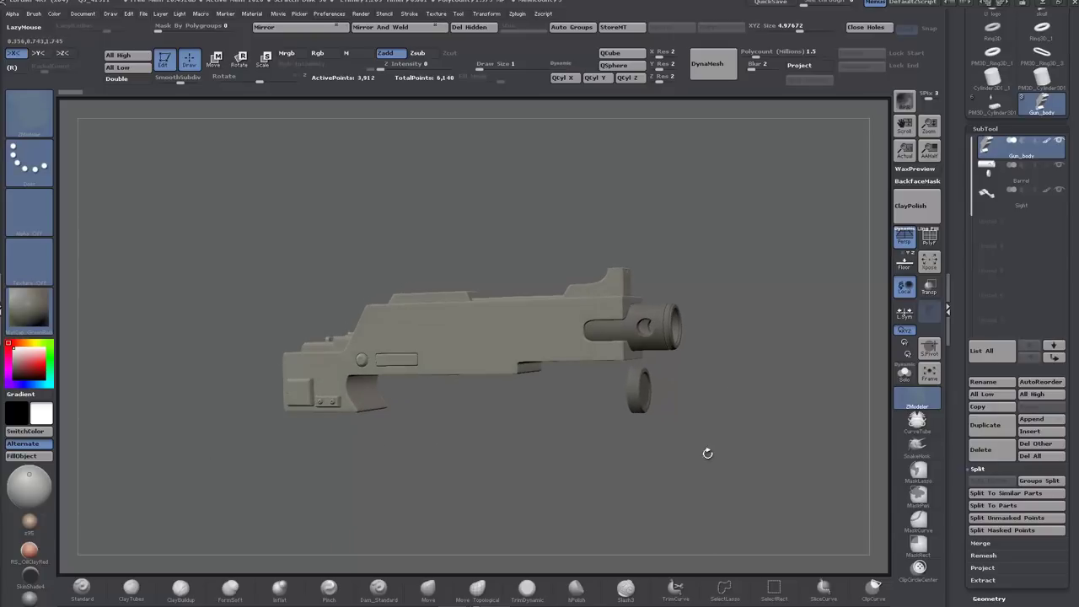
{"action": "left_click_drag", "start_coordinate": [707, 453], "coordinate": [719, 440]}
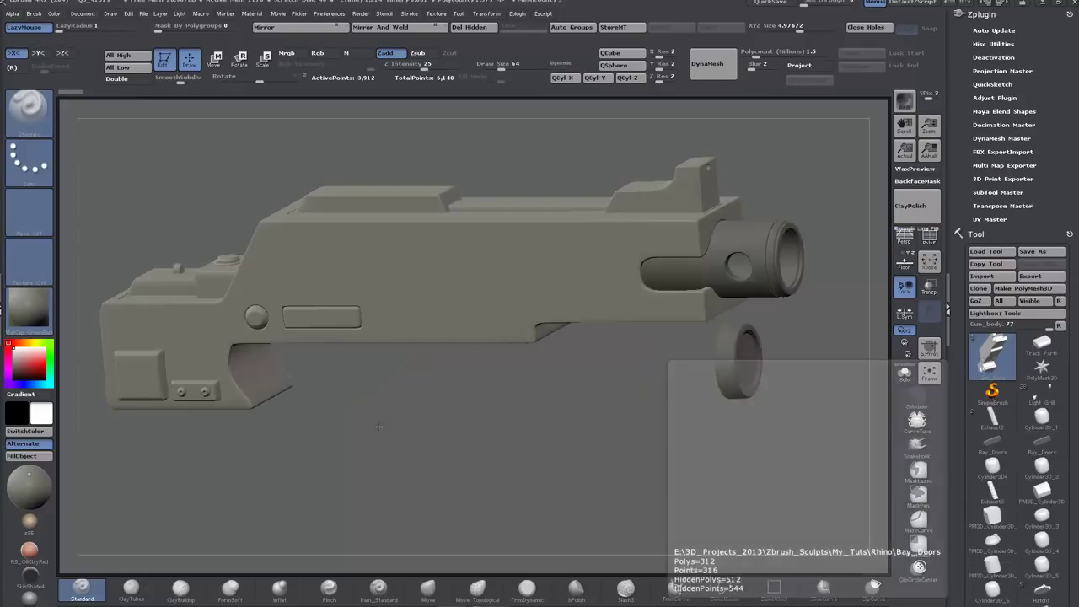
Step: Show the gun body's wireframe, isolate it from the barrel and sight, and align it to a straight side view
{"action": "left_click_drag", "start_coordinate": [701, 388], "coordinate": [737, 363]}
{"action": "key", "text": "shift+f"}
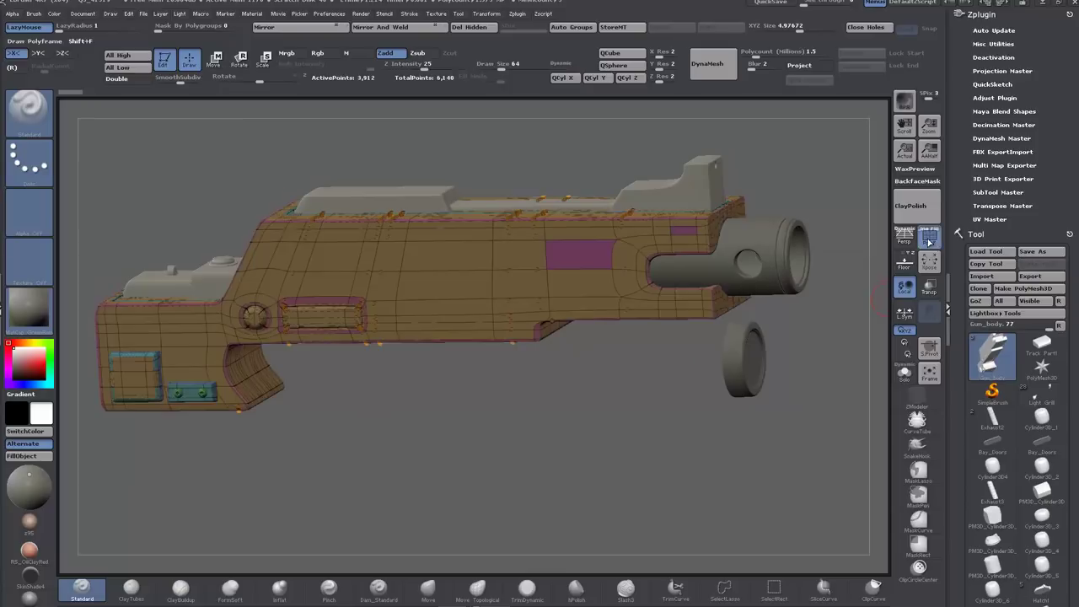
{"action": "left_click", "coordinate": [905, 374]}
{"action": "left_click_drag", "start_coordinate": [441, 447], "coordinate": [506, 466], "text": "shift"}
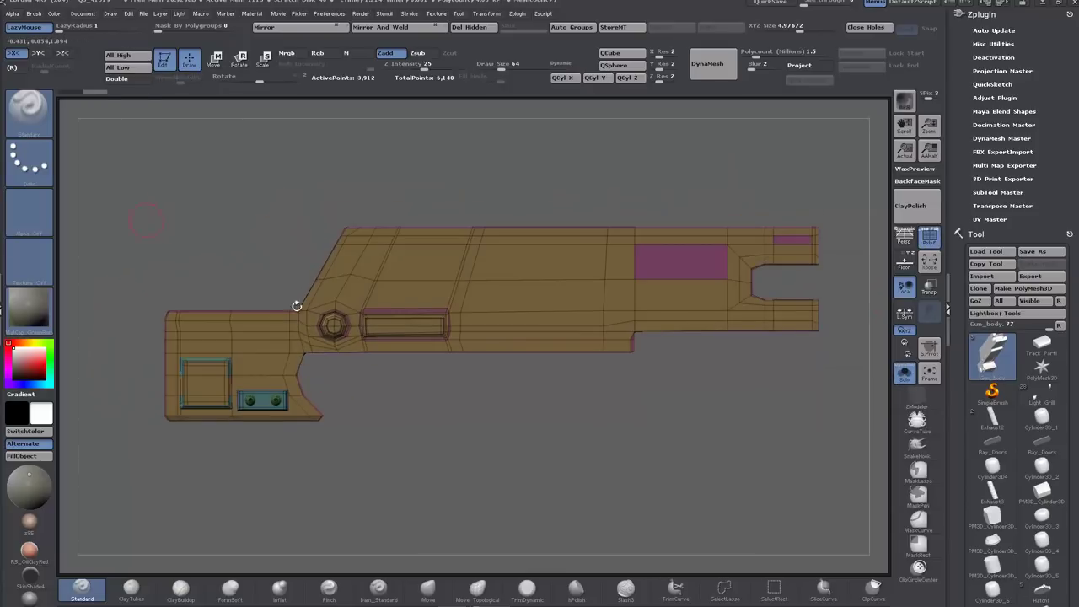
Step: Lasso-select the gun body to hide its lowered rear grip section, delete the hidden geometry and close the resulting hole
{"action": "left_click", "coordinate": [723, 591]}
{"action": "left_click_drag", "start_coordinate": [135, 191], "coordinate": [151, 191], "text": "ctrl+shift"}
{"action": "mouse_move", "coordinate": [330, 191]}
{"action": "left_mouse_down"}
{"action": "mouse_move", "coordinate": [344, 219]}
{"action": "mouse_move", "coordinate": [282, 201]}
{"action": "left_mouse_up"}
{"action": "left_click", "coordinate": [917, 399]}
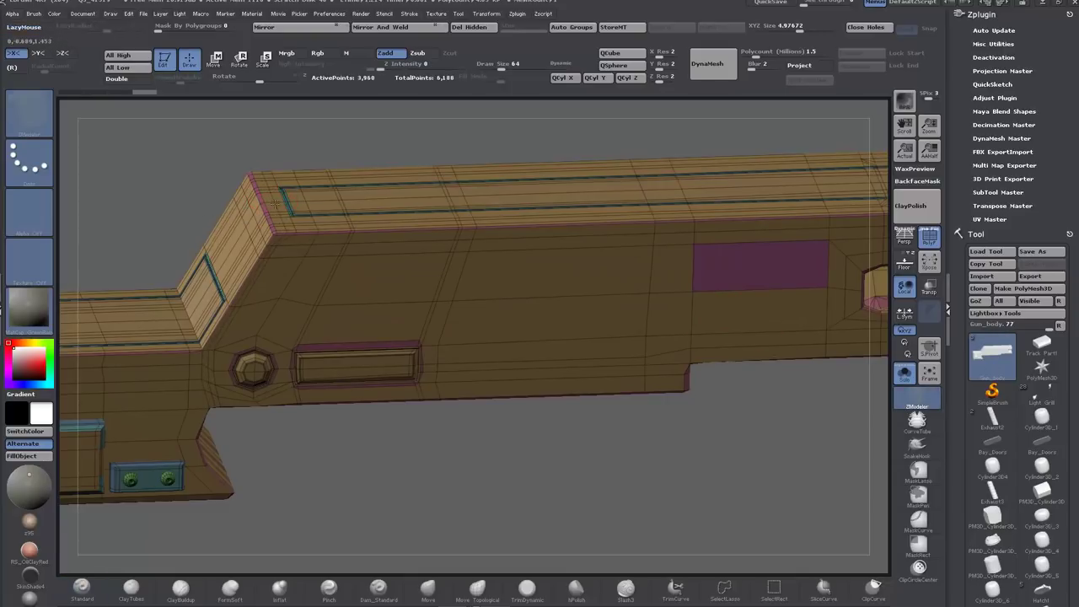
{"action": "mouse_move", "coordinate": [358, 502]}
{"action": "left_mouse_down", "text": "shift"}
{"action": "mouse_move", "coordinate": [371, 472]}
{"action": "mouse_move", "coordinate": [640, 461]}
{"action": "left_mouse_up", "text": "shift"}
{"action": "mouse_move", "coordinate": [161, 218]}
{"action": "left_mouse_down", "text": "ctrl+shift"}
{"action": "mouse_move", "coordinate": [533, 158]}
{"action": "mouse_move", "coordinate": [531, 194]}
{"action": "mouse_move", "coordinate": [482, 277]}
{"action": "mouse_move", "coordinate": [467, 346]}
{"action": "mouse_move", "coordinate": [495, 409]}
{"action": "mouse_move", "coordinate": [183, 520]}
{"action": "left_mouse_up", "text": "ctrl+shift"}
{"action": "left_click_drag", "start_coordinate": [199, 341], "coordinate": [251, 365]}
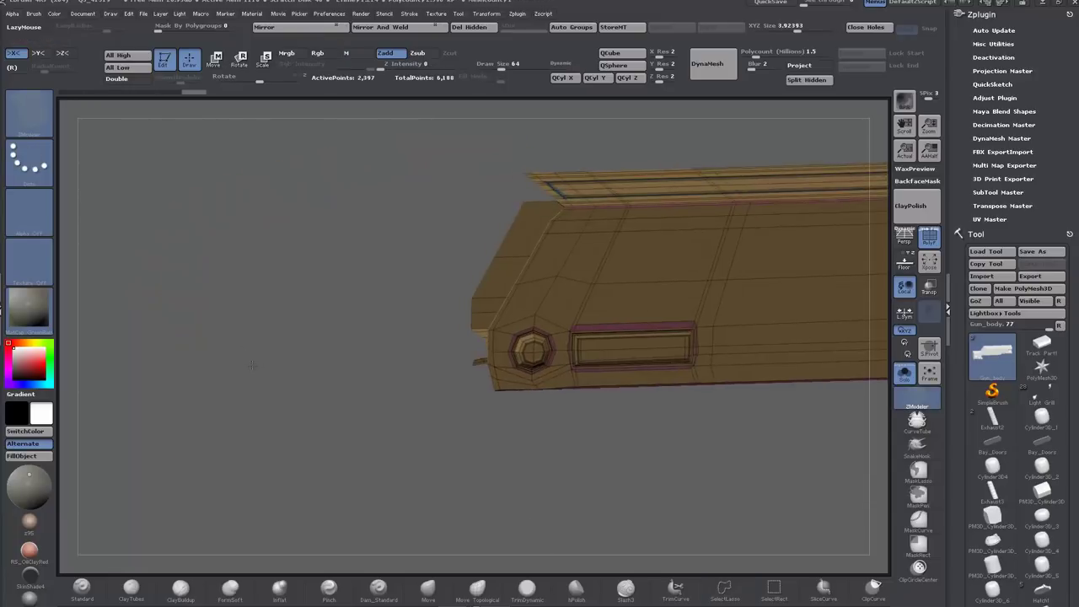
{"action": "left_click", "coordinate": [487, 29]}
{"action": "mouse_move", "coordinate": [296, 329]}
{"action": "left_mouse_down"}
{"action": "mouse_move", "coordinate": [367, 190]}
{"action": "mouse_move", "coordinate": [371, 156]}
{"action": "mouse_move", "coordinate": [346, 211]}
{"action": "mouse_move", "coordinate": [328, 157]}
{"action": "mouse_move", "coordinate": [424, 268]}
{"action": "mouse_move", "coordinate": [325, 330]}
{"action": "left_mouse_up"}
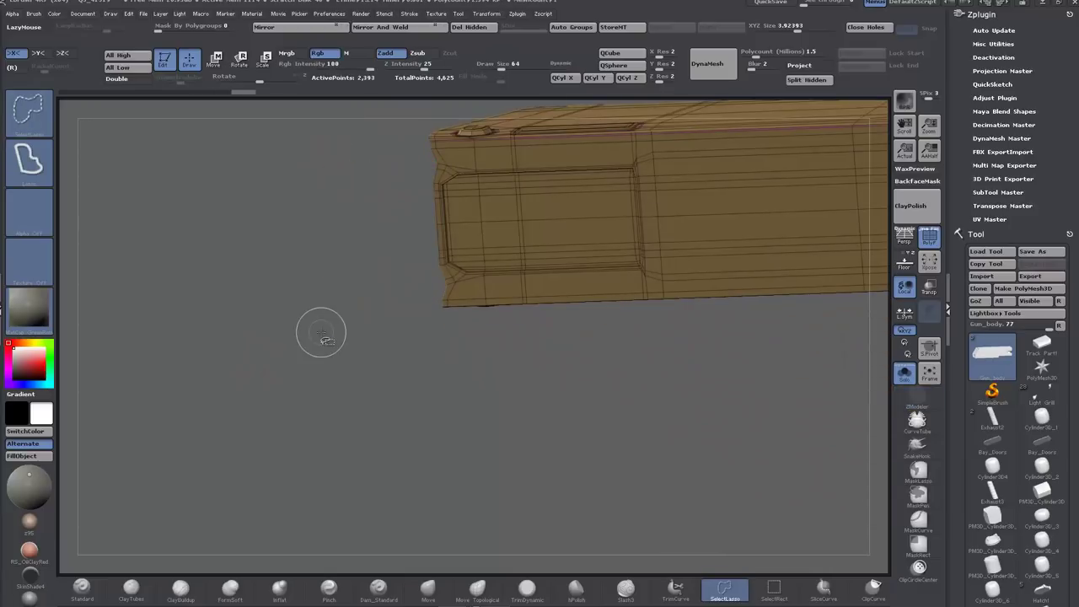
{"action": "left_click", "coordinate": [865, 31]}
Step: Mask the front of the gun body with a soft falloff, move its rear end backward to lengthen it, and clear the mask
{"action": "left_click_drag", "start_coordinate": [354, 160], "coordinate": [405, 361]}
{"action": "key", "text": "w"}
{"action": "left_click", "coordinate": [424, 321], "text": "ctrl"}
{"action": "left_click_drag", "start_coordinate": [315, 359], "coordinate": [133, 359]}
{"action": "mouse_move", "coordinate": [139, 379]}
{"action": "left_mouse_down"}
{"action": "mouse_move", "coordinate": [207, 396]}
{"action": "mouse_move", "coordinate": [152, 387]}
{"action": "left_mouse_up"}
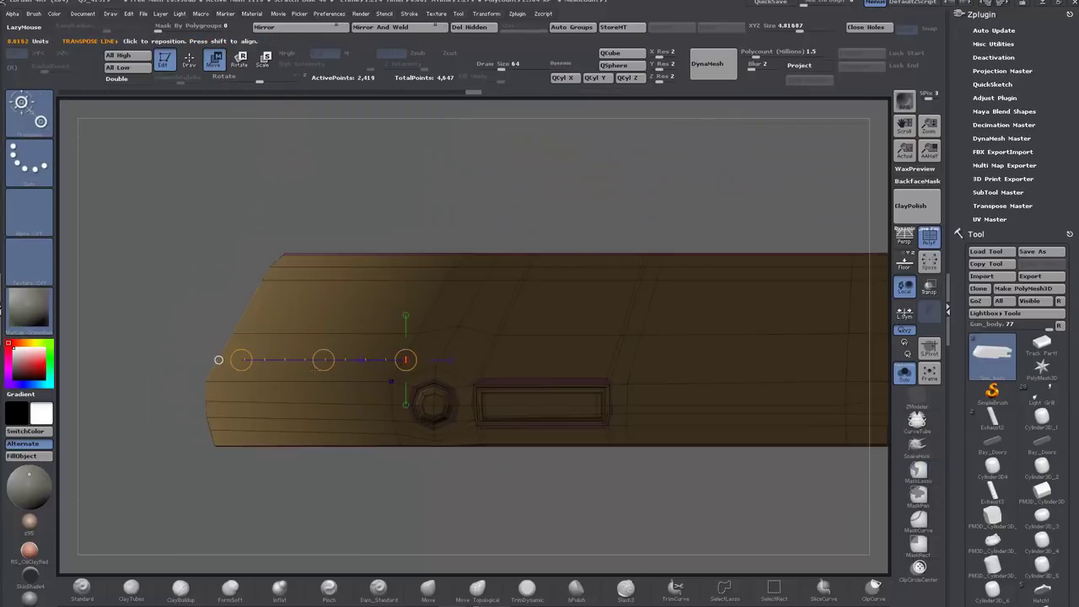
{"action": "left_click_drag", "start_coordinate": [323, 359], "coordinate": [215, 359]}
{"action": "left_click_drag", "start_coordinate": [316, 535], "coordinate": [373, 500], "text": "alt"}
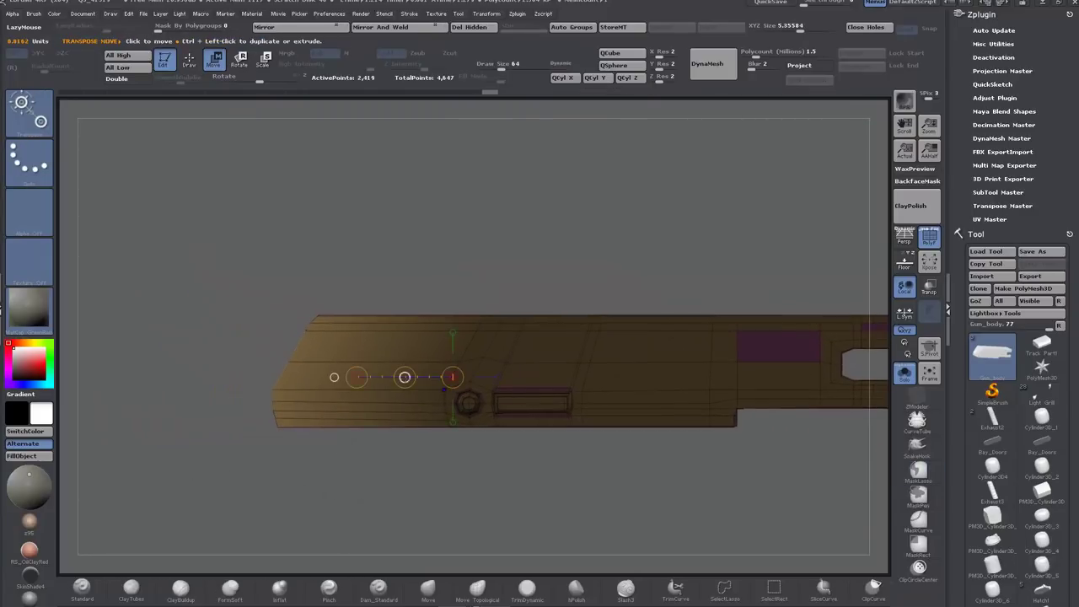
{"action": "left_click_drag", "start_coordinate": [405, 376], "coordinate": [346, 377]}
{"action": "left_click_drag", "start_coordinate": [379, 485], "coordinate": [506, 540], "text": "ctrl"}
Step: Extrude a rectangular block downward with QMesh from the underside faces in the front recess of the gun body
{"action": "mouse_move", "coordinate": [721, 421]}
{"action": "left_mouse_down", "text": "alt"}
{"action": "mouse_move", "coordinate": [509, 471]}
{"action": "mouse_move", "coordinate": [541, 470]}
{"action": "mouse_move", "coordinate": [542, 355]}
{"action": "left_mouse_up", "text": "alt"}
{"action": "key", "text": "q"}
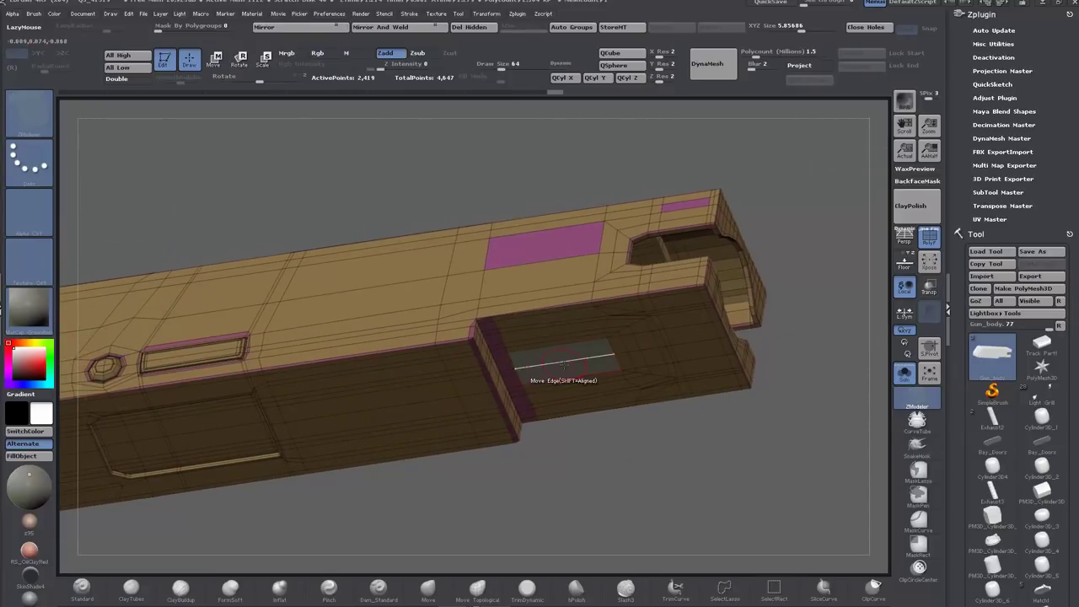
{"action": "key", "text": "space"}
{"action": "left_click", "coordinate": [620, 180]}
{"action": "left_click", "coordinate": [472, 309]}
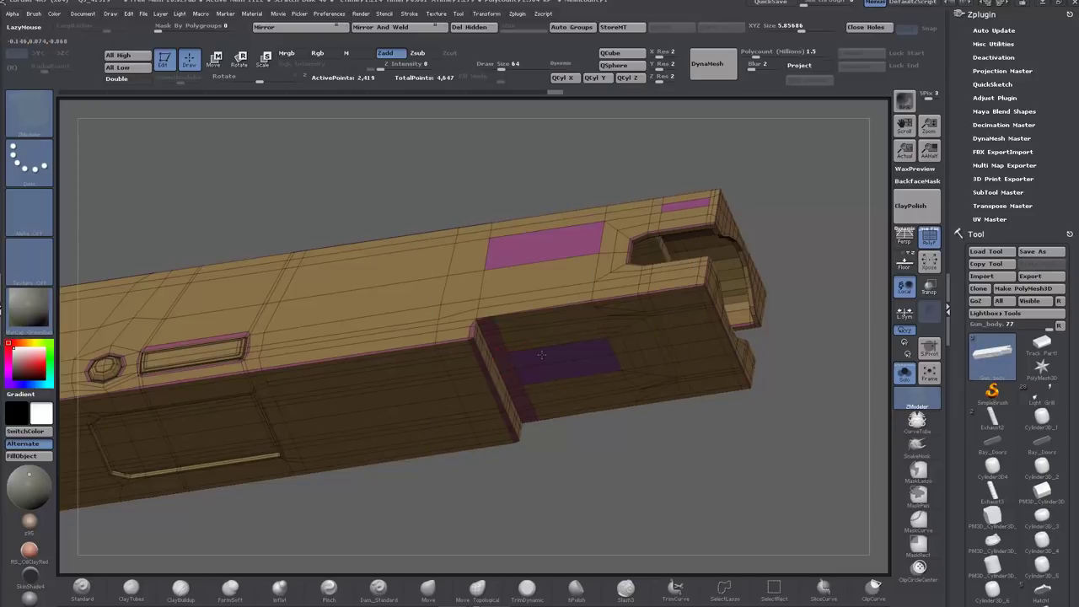
{"action": "left_click_drag", "start_coordinate": [542, 358], "coordinate": [529, 409]}
{"action": "key", "text": "ctrl+z"}
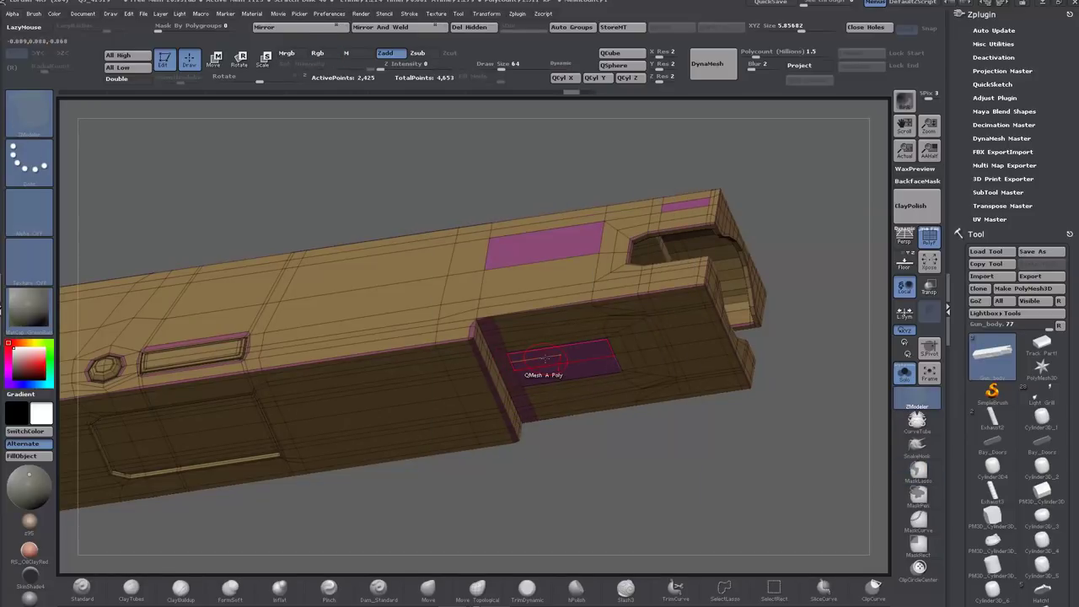
{"action": "left_click_drag", "start_coordinate": [546, 358], "coordinate": [540, 412]}
Step: Split the extruded underside block into its own subtool, show all gun parts and make the block active
{"action": "left_click", "coordinate": [595, 393], "text": "ctrl+shift"}
{"action": "left_click", "coordinate": [596, 393], "text": "ctrl+shift"}
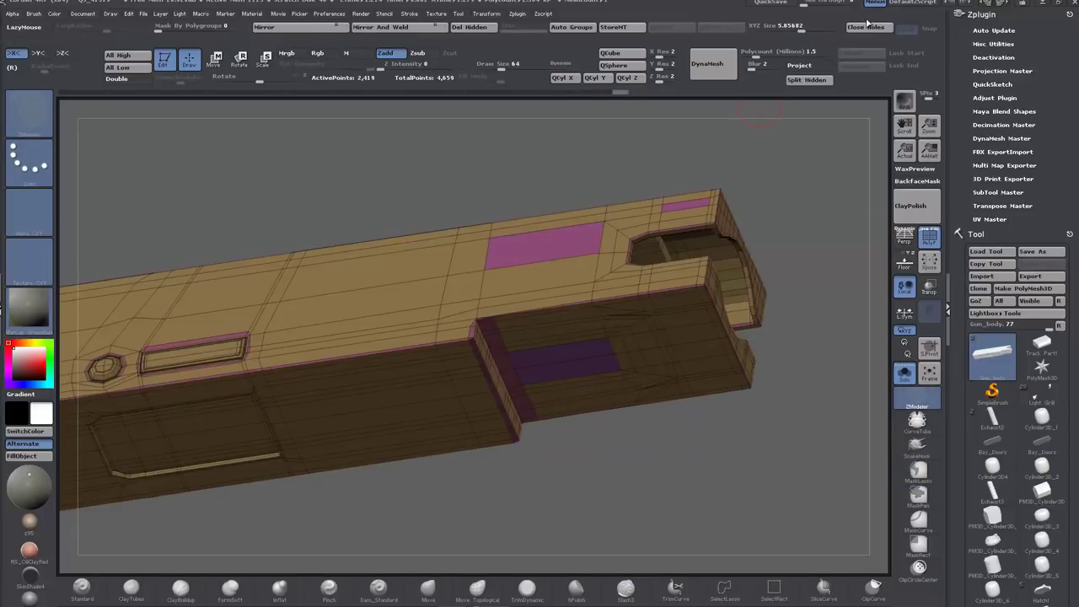
{"action": "left_click", "coordinate": [798, 83]}
{"action": "left_click_drag", "start_coordinate": [740, 433], "coordinate": [817, 408]}
{"action": "left_click", "coordinate": [904, 372]}
{"action": "left_click", "coordinate": [531, 374], "text": "alt"}
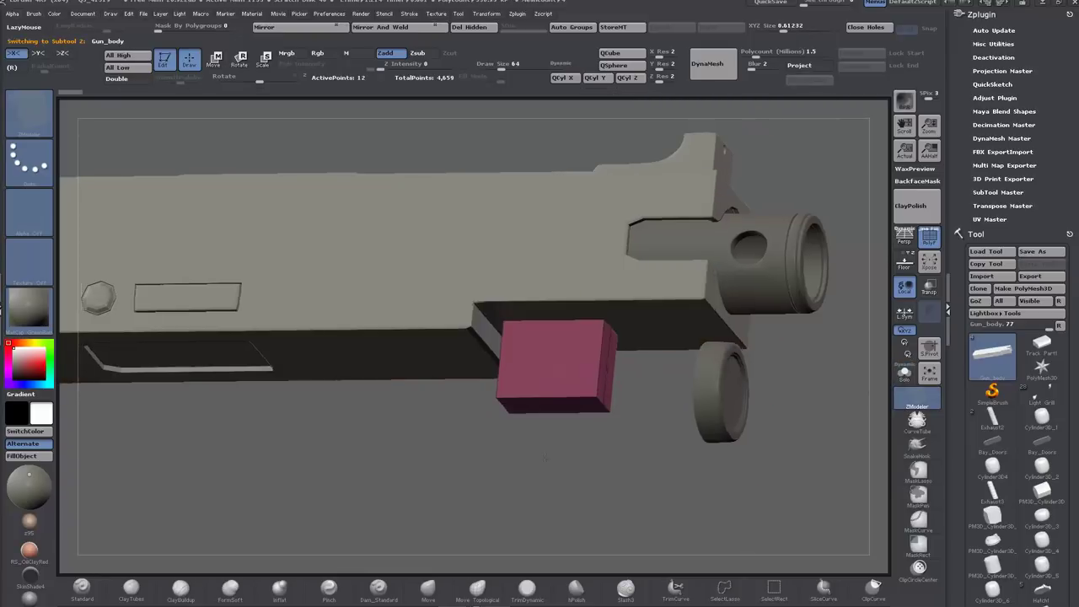
Step: Insert edge loops along both sides of the block's centre line and one loop around its lower part
{"action": "mouse_move", "coordinate": [531, 372]}
{"action": "left_mouse_down"}
{"action": "mouse_move", "coordinate": [459, 375]}
{"action": "mouse_move", "coordinate": [424, 327]}
{"action": "left_mouse_up"}
{"action": "mouse_move", "coordinate": [587, 430]}
{"action": "left_mouse_down", "text": "alt"}
{"action": "mouse_move", "coordinate": [536, 384]}
{"action": "mouse_move", "coordinate": [521, 386]}
{"action": "left_mouse_up", "text": "alt"}
{"action": "mouse_move", "coordinate": [742, 460]}
{"action": "left_mouse_down"}
{"action": "mouse_move", "coordinate": [761, 501]}
{"action": "mouse_move", "coordinate": [514, 459]}
{"action": "left_mouse_up"}
Step: Try to mark the block's narrow end faces and reshape them with QMesh, and undo the changes
{"action": "left_click_drag", "start_coordinate": [421, 361], "coordinate": [431, 313], "text": "alt"}
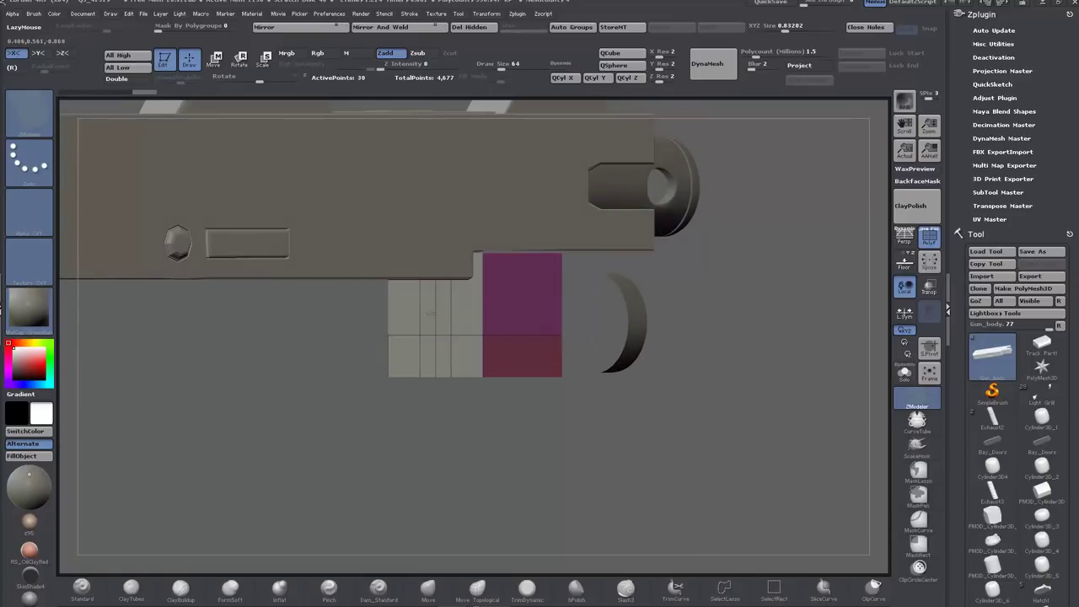
{"action": "left_click", "coordinate": [469, 30]}
{"action": "left_click_drag", "start_coordinate": [520, 390], "coordinate": [533, 406]}
{"action": "mouse_move", "coordinate": [452, 313]}
{"action": "left_mouse_down"}
{"action": "mouse_move", "coordinate": [414, 320]}
{"action": "mouse_move", "coordinate": [450, 317]}
{"action": "left_mouse_up"}
{"action": "left_click_drag", "start_coordinate": [466, 416], "coordinate": [431, 403]}
{"action": "key", "text": "ctrl+z"}
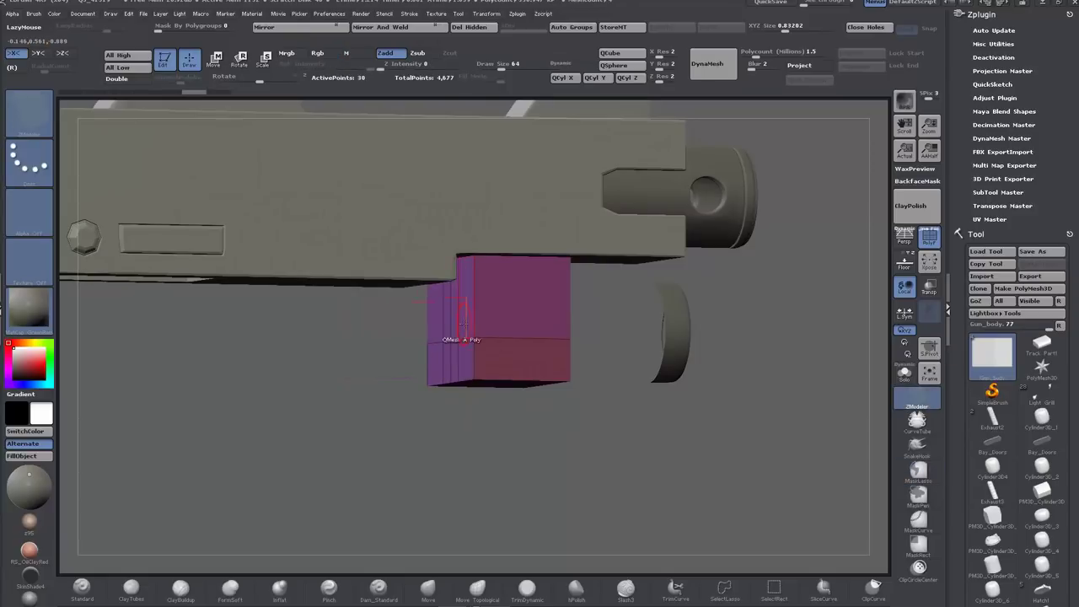
{"action": "mouse_move", "coordinate": [457, 316]}
{"action": "left_mouse_down", "text": "alt"}
{"action": "mouse_move", "coordinate": [455, 359]}
{"action": "mouse_move", "coordinate": [453, 318]}
{"action": "mouse_move", "coordinate": [423, 321]}
{"action": "mouse_move", "coordinate": [457, 321]}
{"action": "left_mouse_up", "text": "alt"}
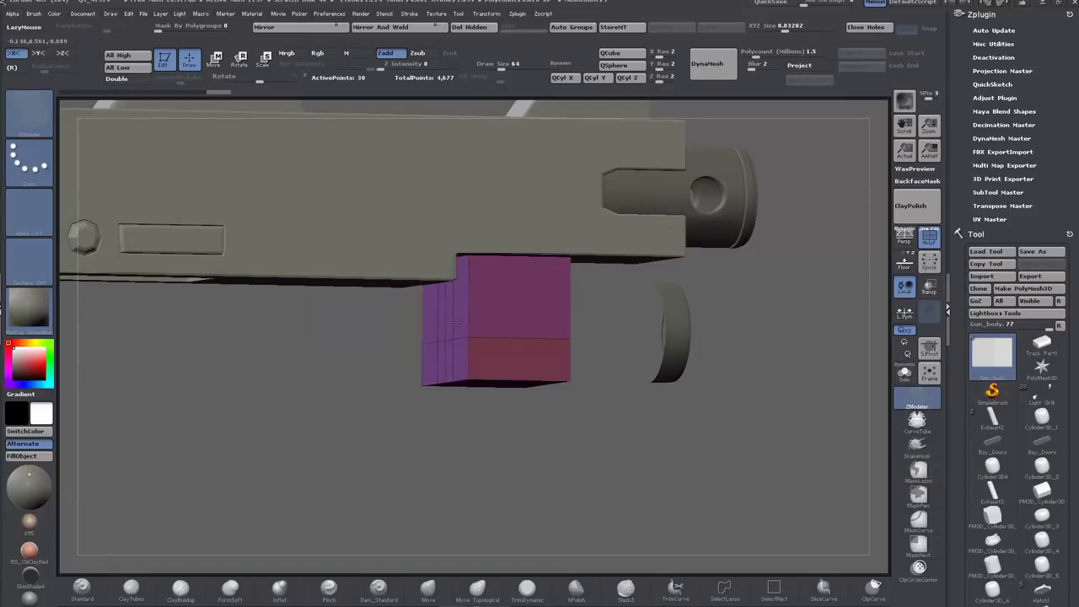
{"action": "left_click_drag", "start_coordinate": [428, 411], "coordinate": [399, 404]}
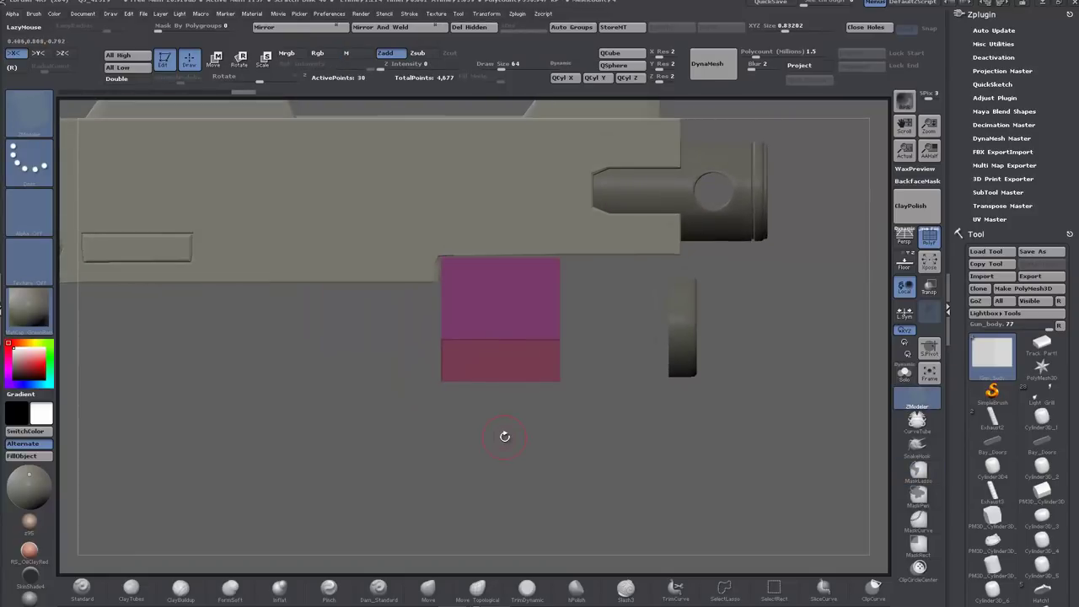
{"action": "left_click_drag", "start_coordinate": [504, 436], "coordinate": [492, 438]}
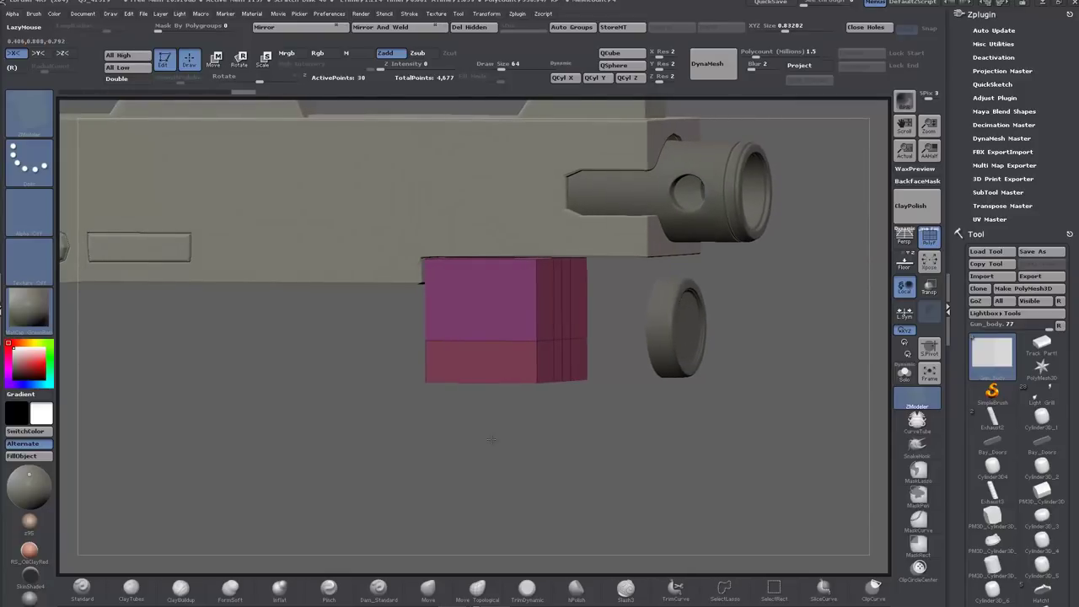
{"action": "right_click_drag", "start_coordinate": [554, 357], "coordinate": [548, 358]}
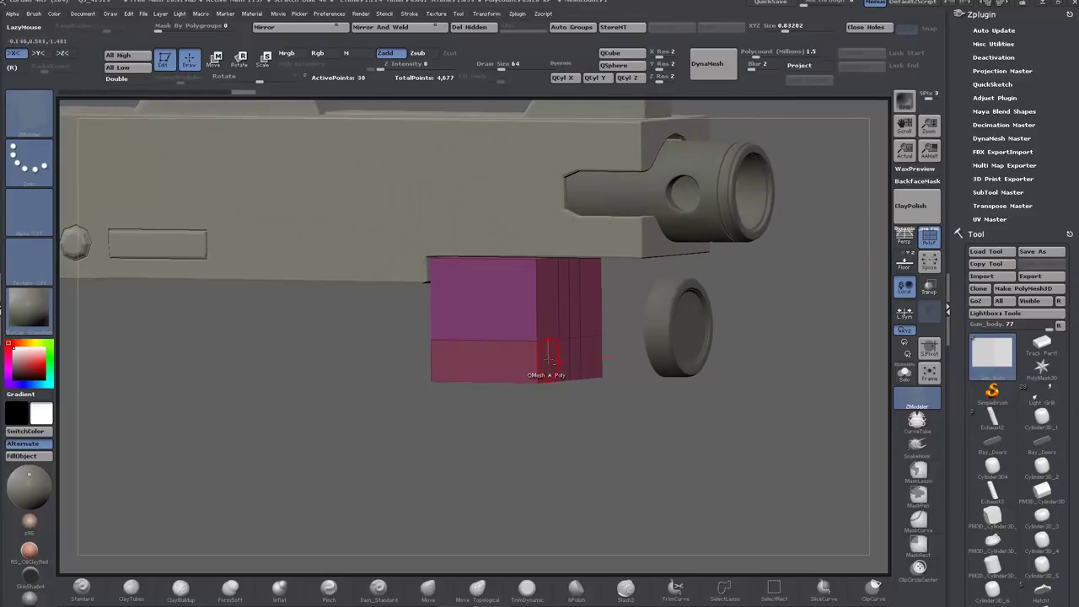
{"action": "mouse_move", "coordinate": [564, 361]}
{"action": "left_mouse_down", "text": "alt"}
{"action": "mouse_move", "coordinate": [550, 318]}
{"action": "mouse_move", "coordinate": [570, 317]}
{"action": "left_mouse_up", "text": "alt"}
{"action": "left_click_drag", "start_coordinate": [559, 408], "coordinate": [557, 408]}
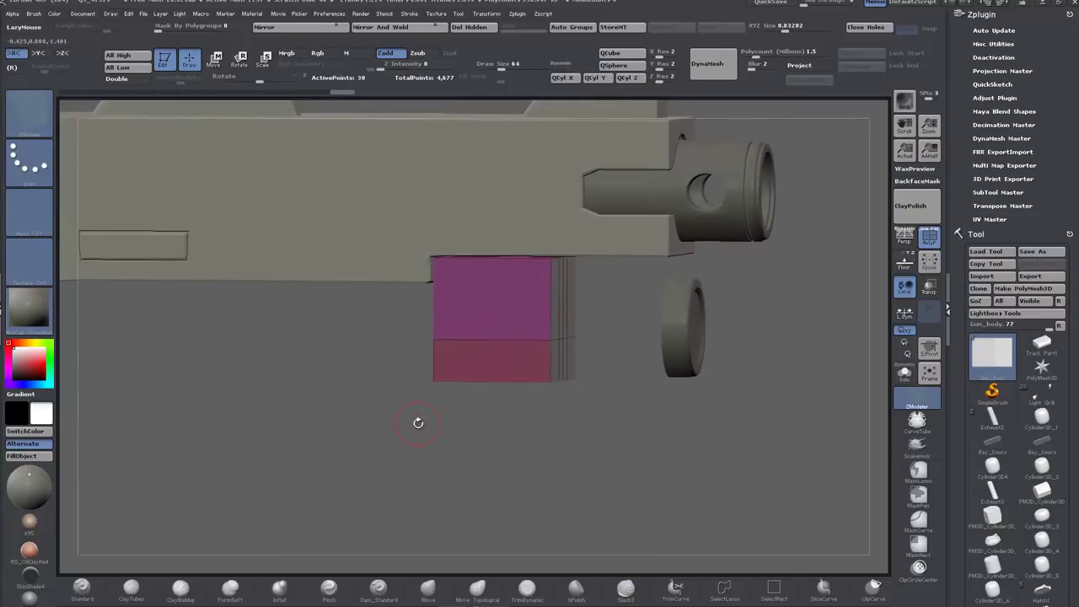
{"action": "key", "text": "ctrl+z"}
{"action": "key", "text": "ctrl+z"}
{"action": "key", "text": "ctrl+z"}
{"action": "key", "text": "ctrl+z"}
Step: Insert edge loops around the block's upper part and push the marked faces beneath them inward, leaving a wider top plate
{"action": "key", "text": "space"}
{"action": "left_click", "coordinate": [524, 293]}
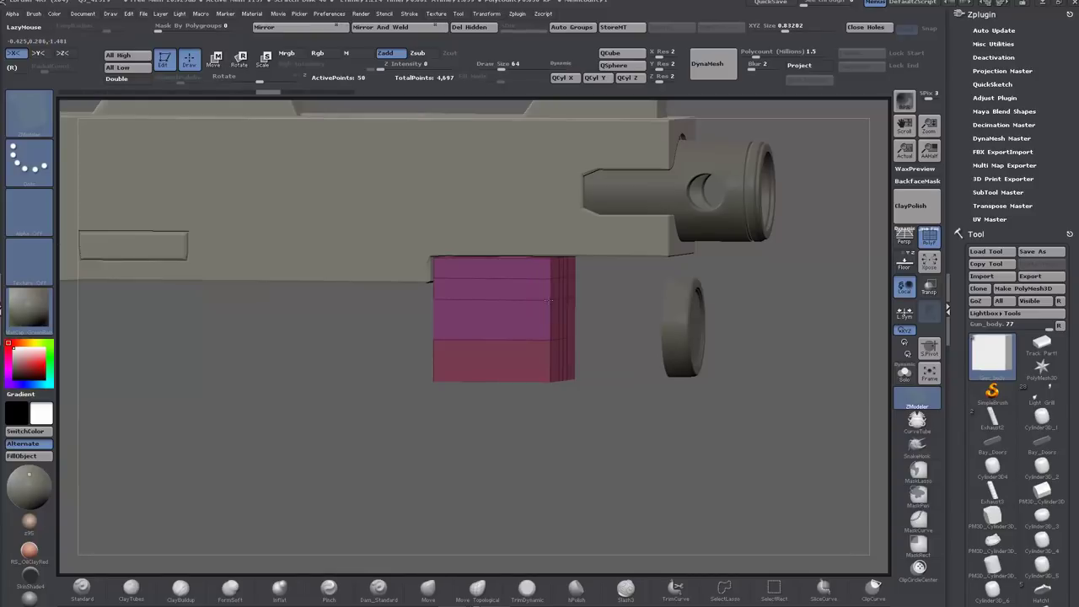
{"action": "left_click_drag", "start_coordinate": [410, 432], "coordinate": [406, 429]}
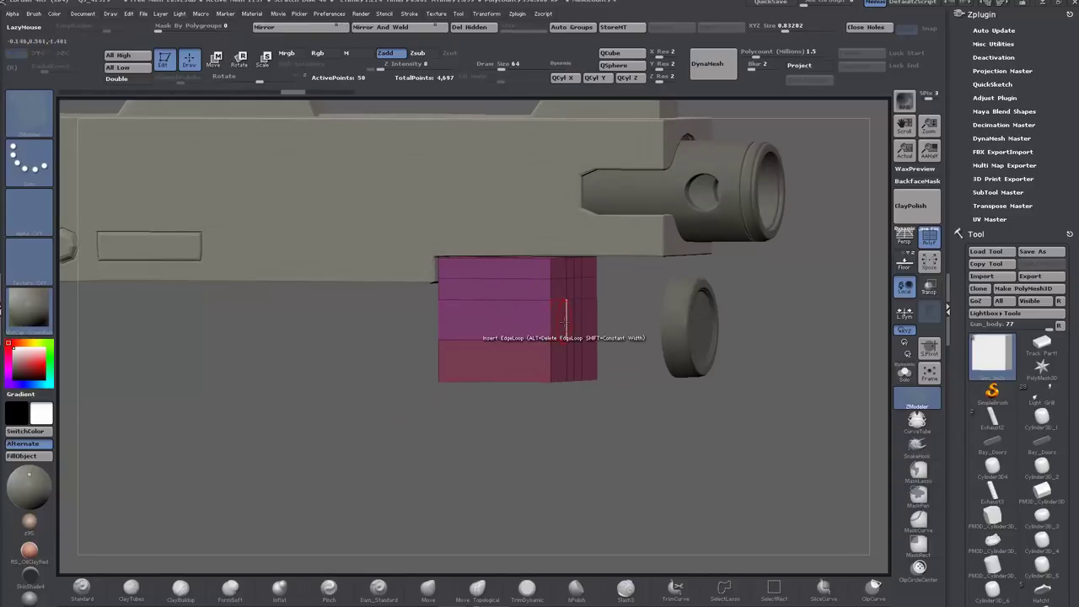
{"action": "mouse_move", "coordinate": [558, 324]}
{"action": "left_mouse_down", "text": "alt"}
{"action": "mouse_move", "coordinate": [529, 323]}
{"action": "mouse_move", "coordinate": [560, 361]}
{"action": "left_mouse_up", "text": "alt"}
{"action": "left_click_drag", "start_coordinate": [409, 426], "coordinate": [489, 422]}
{"action": "mouse_move", "coordinate": [453, 377]}
{"action": "left_mouse_down", "text": "alt"}
{"action": "mouse_move", "coordinate": [413, 359]}
{"action": "mouse_move", "coordinate": [446, 327]}
{"action": "left_mouse_up", "text": "alt"}
{"action": "left_click_drag", "start_coordinate": [503, 361], "coordinate": [482, 356]}
{"action": "mouse_move", "coordinate": [421, 472]}
{"action": "left_mouse_down"}
{"action": "mouse_move", "coordinate": [383, 446]}
{"action": "mouse_move", "coordinate": [405, 421]}
{"action": "left_mouse_up"}
{"action": "key", "text": "ctrl+z"}
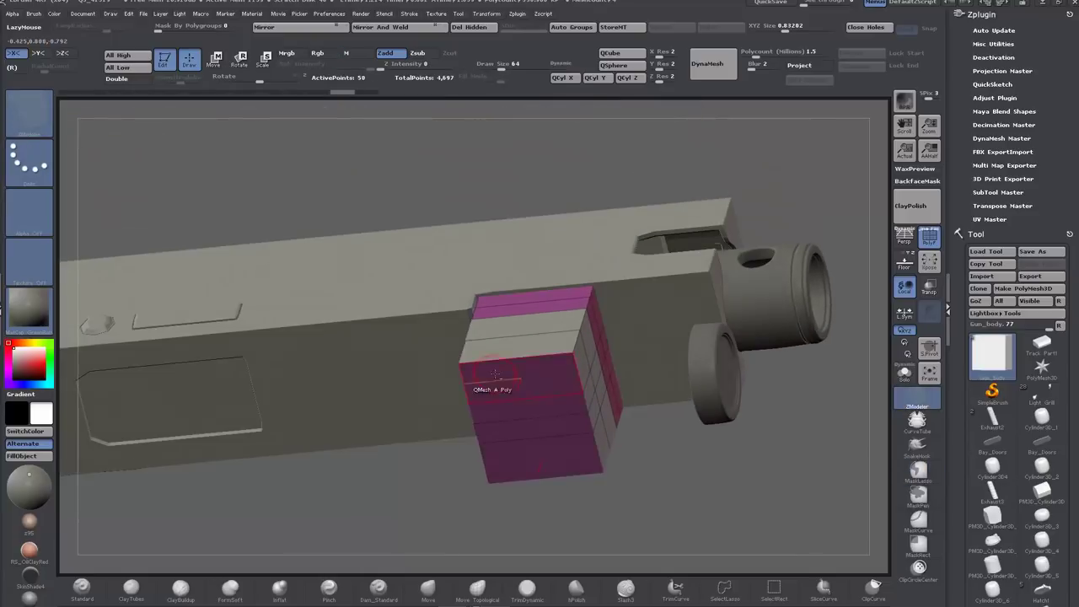
{"action": "left_click_drag", "start_coordinate": [489, 376], "coordinate": [557, 446], "text": "alt"}
{"action": "mouse_move", "coordinate": [472, 516]}
{"action": "left_mouse_down"}
{"action": "mouse_move", "coordinate": [410, 508]}
{"action": "mouse_move", "coordinate": [418, 499]}
{"action": "left_mouse_up"}
{"action": "left_click_drag", "start_coordinate": [526, 395], "coordinate": [520, 381]}
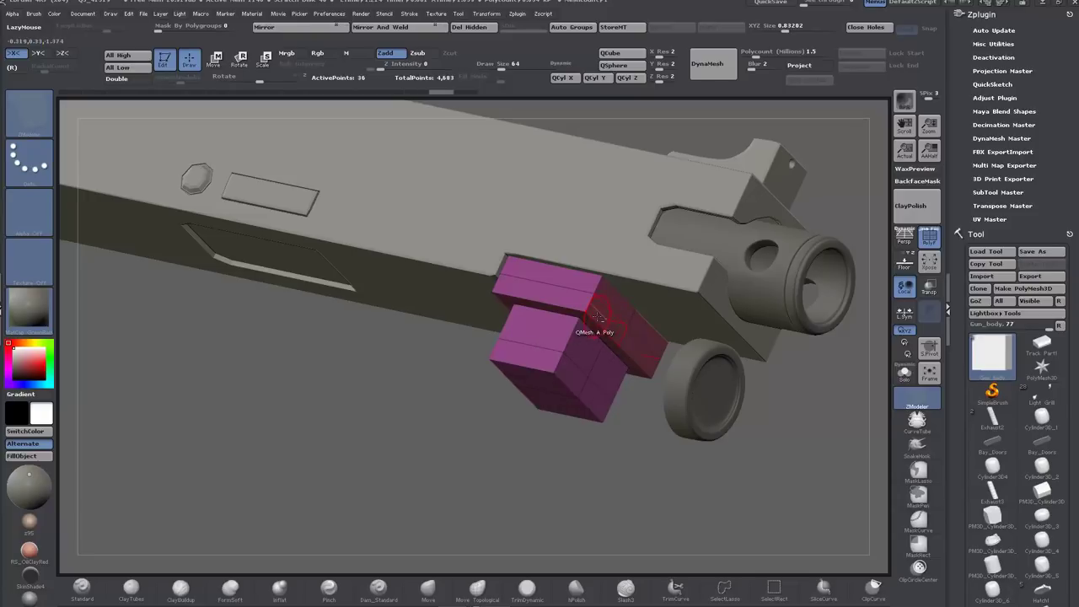
Step: Form a stepped intermediate plate beneath the block's top plate and extrude the top plate forward into a narrower tab
{"action": "mouse_move", "coordinate": [562, 299]}
{"action": "right_mouse_down"}
{"action": "mouse_move", "coordinate": [487, 301]}
{"action": "mouse_move", "coordinate": [525, 337]}
{"action": "mouse_move", "coordinate": [548, 291]}
{"action": "right_mouse_up"}
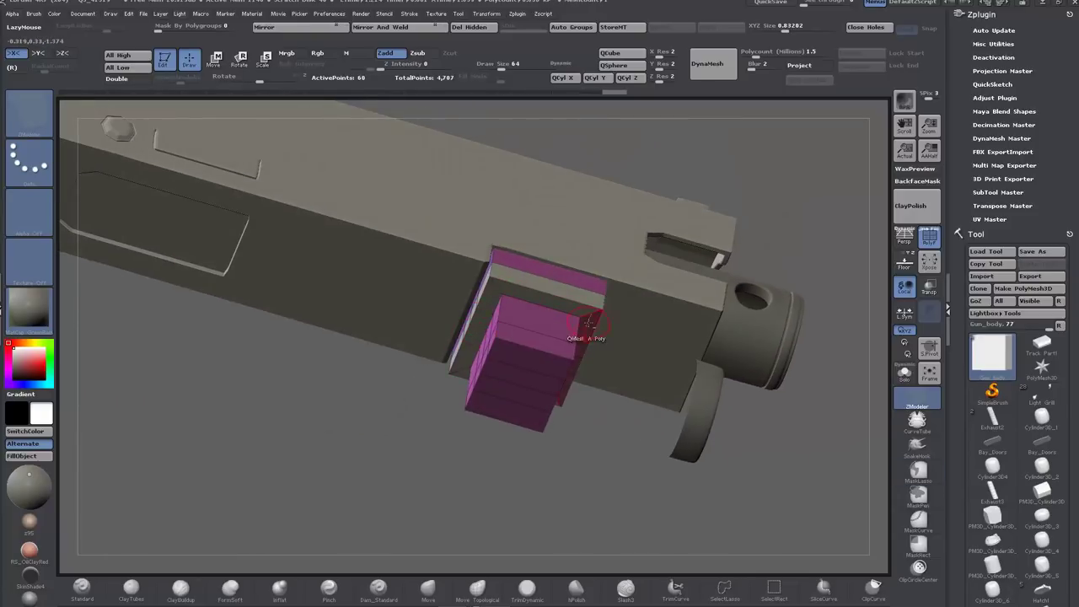
{"action": "right_click_drag", "start_coordinate": [589, 325], "coordinate": [391, 429]}
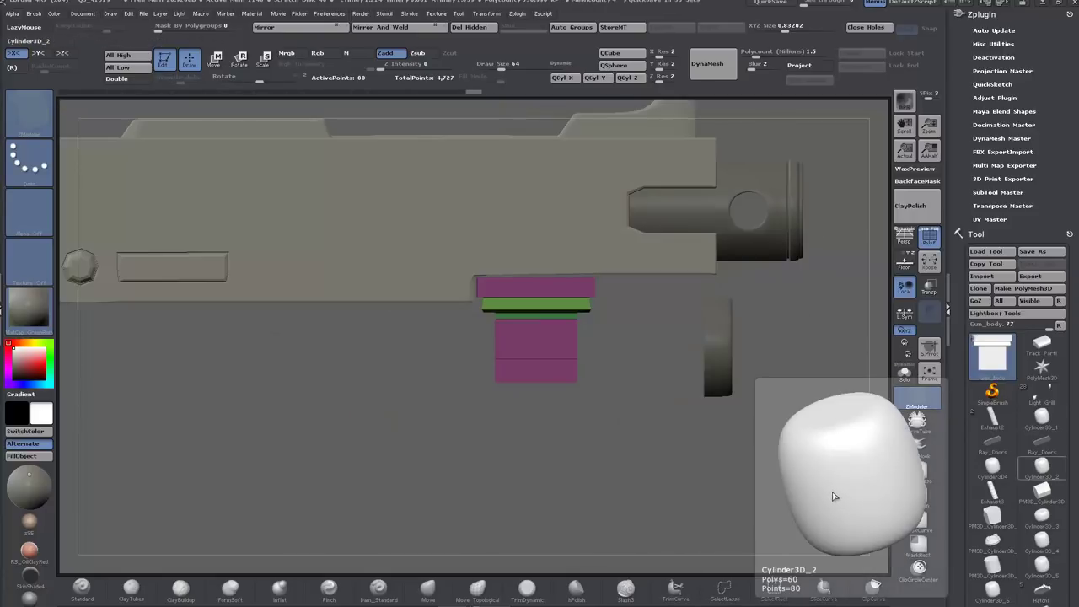
{"action": "mouse_move", "coordinate": [529, 462]}
{"action": "right_mouse_down"}
{"action": "mouse_move", "coordinate": [518, 453]}
{"action": "mouse_move", "coordinate": [524, 481]}
{"action": "right_mouse_up"}
{"action": "left_click_drag", "start_coordinate": [633, 277], "coordinate": [706, 279]}
{"action": "right_click_drag", "start_coordinate": [704, 430], "coordinate": [638, 429]}
{"action": "mouse_move", "coordinate": [339, 417]}
{"action": "right_mouse_down", "text": "alt"}
{"action": "mouse_move", "coordinate": [602, 459]}
{"action": "mouse_move", "coordinate": [645, 450]}
{"action": "mouse_move", "coordinate": [451, 452]}
{"action": "mouse_move", "coordinate": [482, 376]}
{"action": "right_mouse_up", "text": "alt"}
Step: Make the gun body active and extrude a rectangular block downward from the marked faces at the middle of its underside
{"action": "left_click", "coordinate": [525, 320], "text": "alt"}
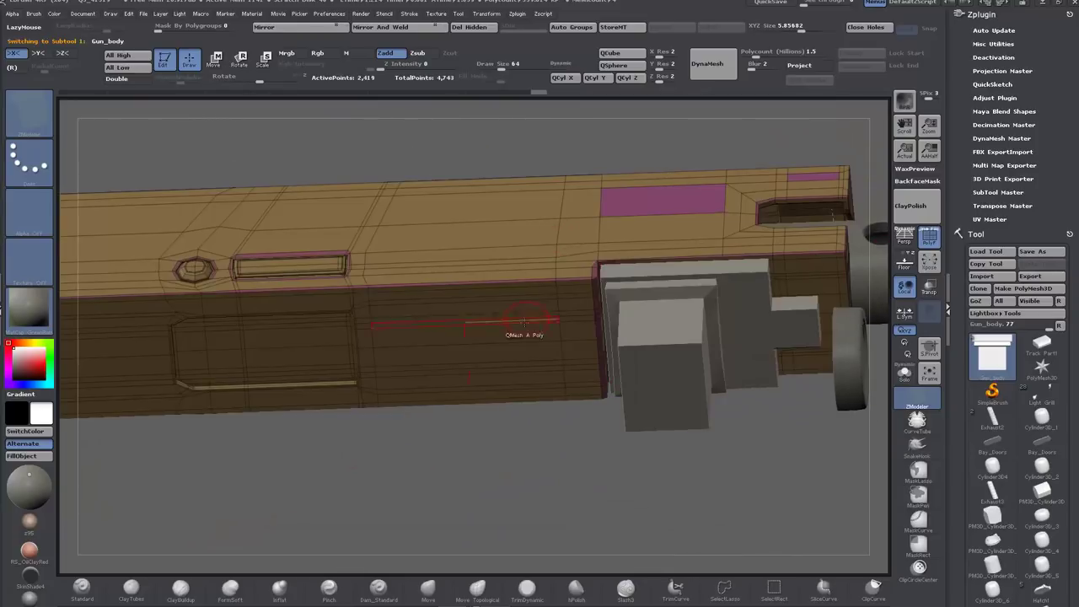
{"action": "left_click", "coordinate": [504, 334]}
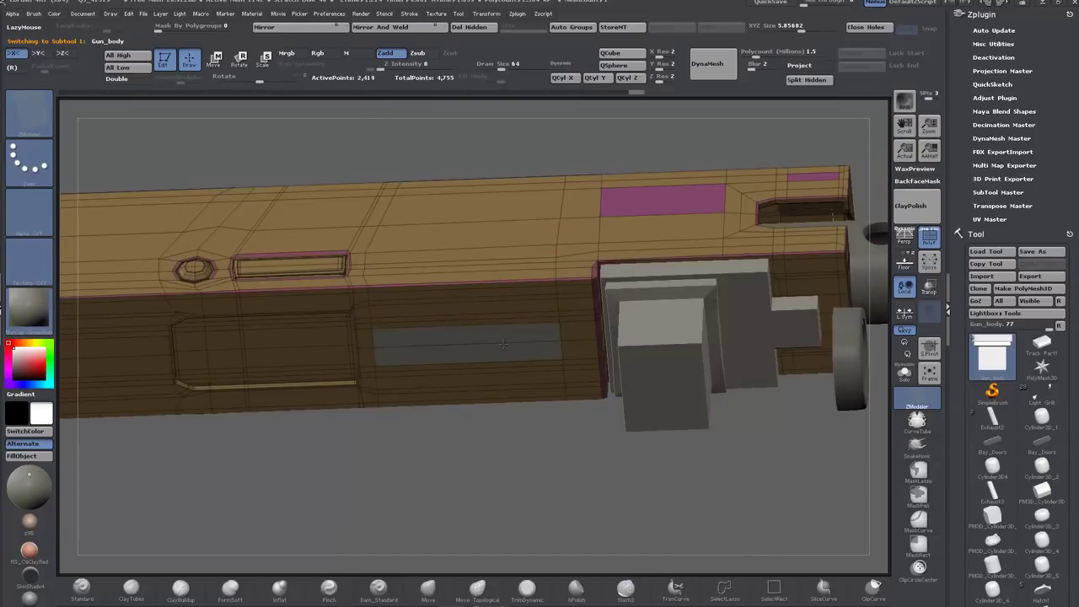
{"action": "right_click_drag", "start_coordinate": [484, 422], "coordinate": [472, 447]}
{"action": "left_click_drag", "start_coordinate": [472, 447], "coordinate": [497, 511], "text": "ctrl"}
{"action": "mouse_move", "coordinate": [511, 422]}
{"action": "left_mouse_down"}
{"action": "mouse_move", "coordinate": [491, 445]}
{"action": "mouse_move", "coordinate": [499, 437]}
{"action": "left_mouse_up"}
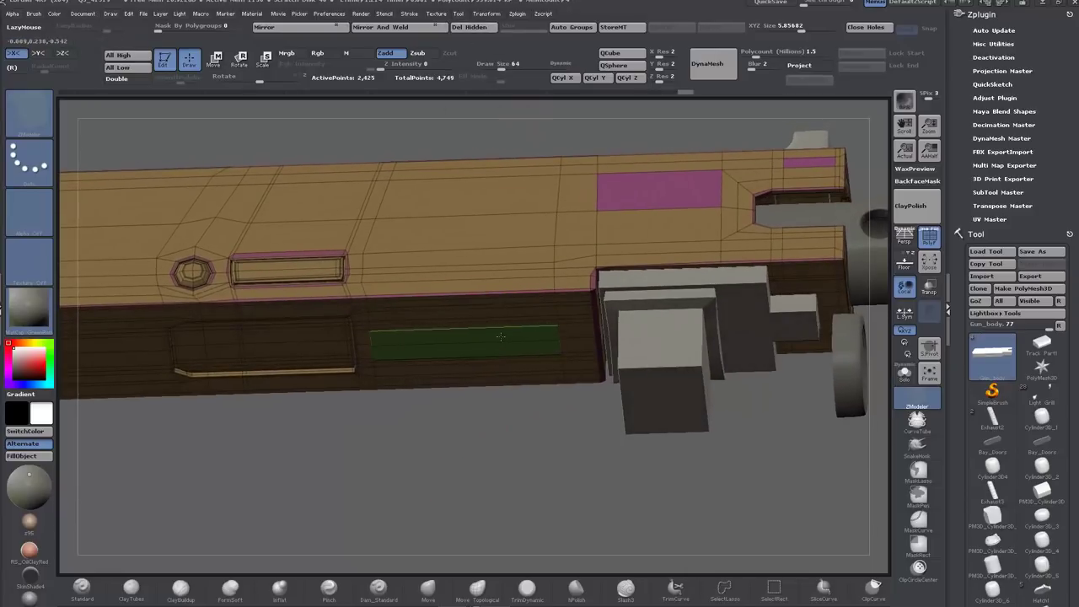
{"action": "left_click_drag", "start_coordinate": [506, 334], "coordinate": [509, 427]}
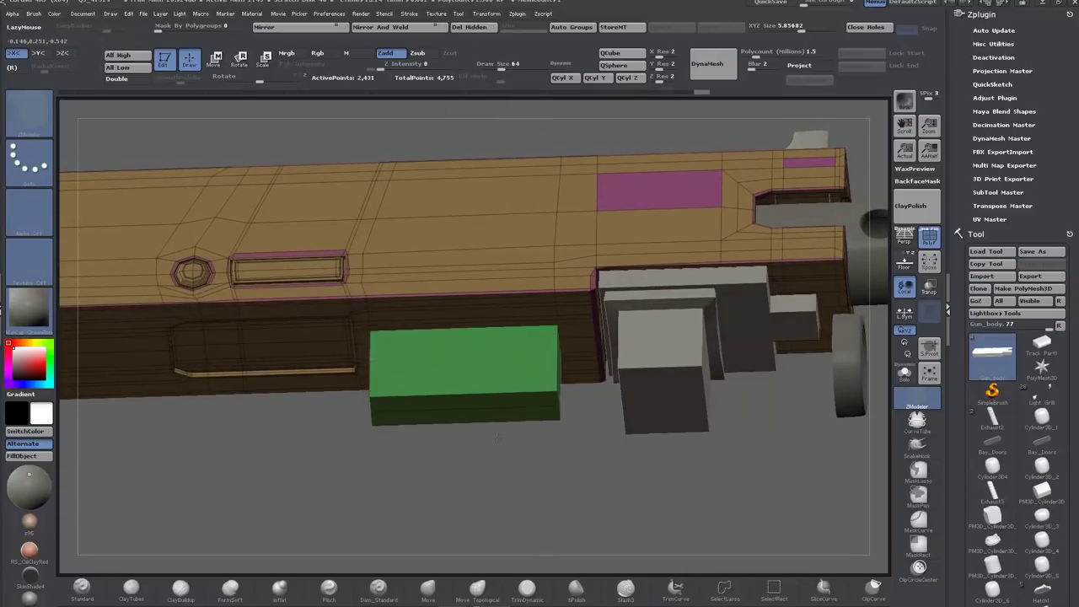
Step: Extend the new underside block rearward with QMesh and divide its rear face with vertical edge loops
{"action": "right_click_drag", "start_coordinate": [540, 396], "coordinate": [491, 372]}
{"action": "left_click_drag", "start_coordinate": [491, 373], "coordinate": [430, 340]}
{"action": "right_click_drag", "start_coordinate": [324, 438], "coordinate": [377, 475]}
{"action": "left_click_drag", "start_coordinate": [353, 384], "coordinate": [270, 367]}
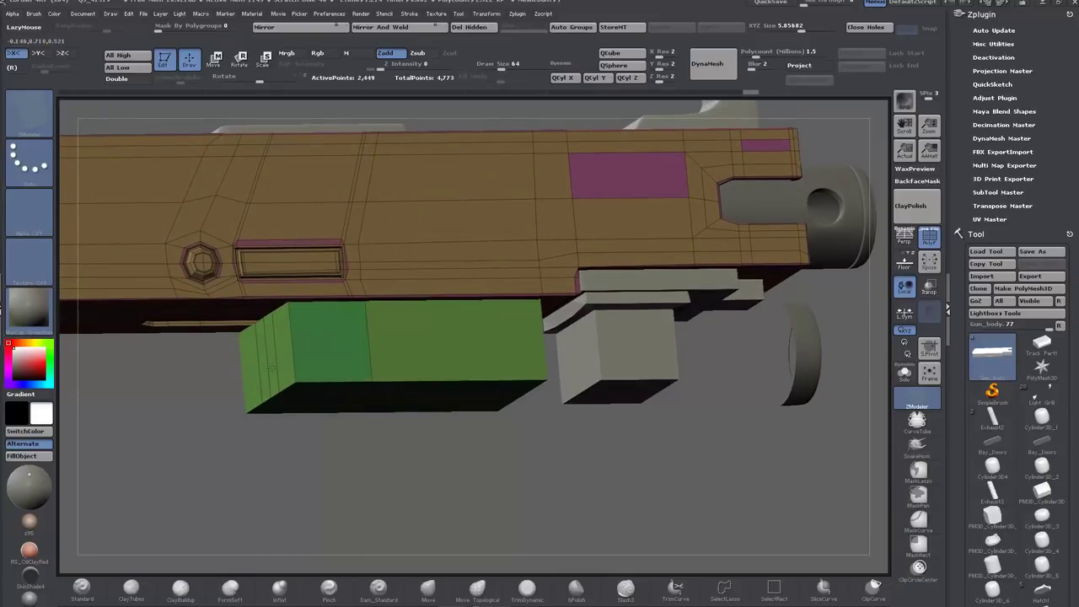
Step: Pull the middle of the block's rear face backward into a narrower section and divide its length with edge loops
{"action": "mouse_move", "coordinate": [332, 469]}
{"action": "right_mouse_down", "text": "ctrl"}
{"action": "mouse_move", "coordinate": [336, 445]}
{"action": "mouse_move", "coordinate": [295, 456]}
{"action": "mouse_move", "coordinate": [336, 462]}
{"action": "right_mouse_up", "text": "ctrl"}
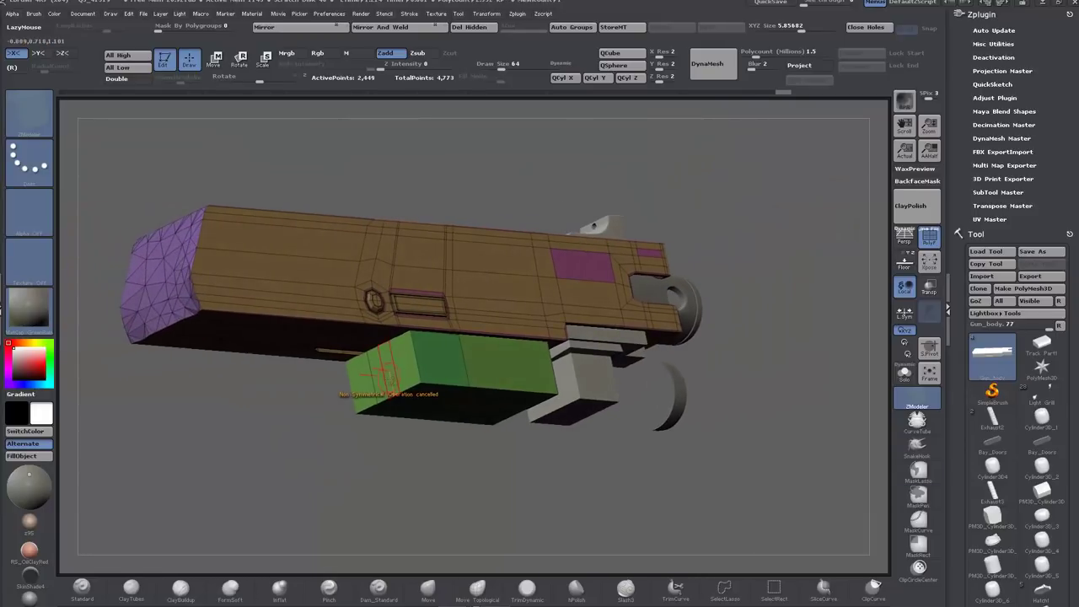
{"action": "key", "text": "ctrl+z"}
{"action": "left_click_drag", "start_coordinate": [390, 379], "coordinate": [312, 377]}
{"action": "right_click_drag", "start_coordinate": [363, 451], "coordinate": [574, 463]}
{"action": "right_click_drag", "start_coordinate": [465, 463], "coordinate": [506, 438]}
{"action": "right_click_drag", "start_coordinate": [506, 438], "coordinate": [480, 468], "text": "ctrl"}
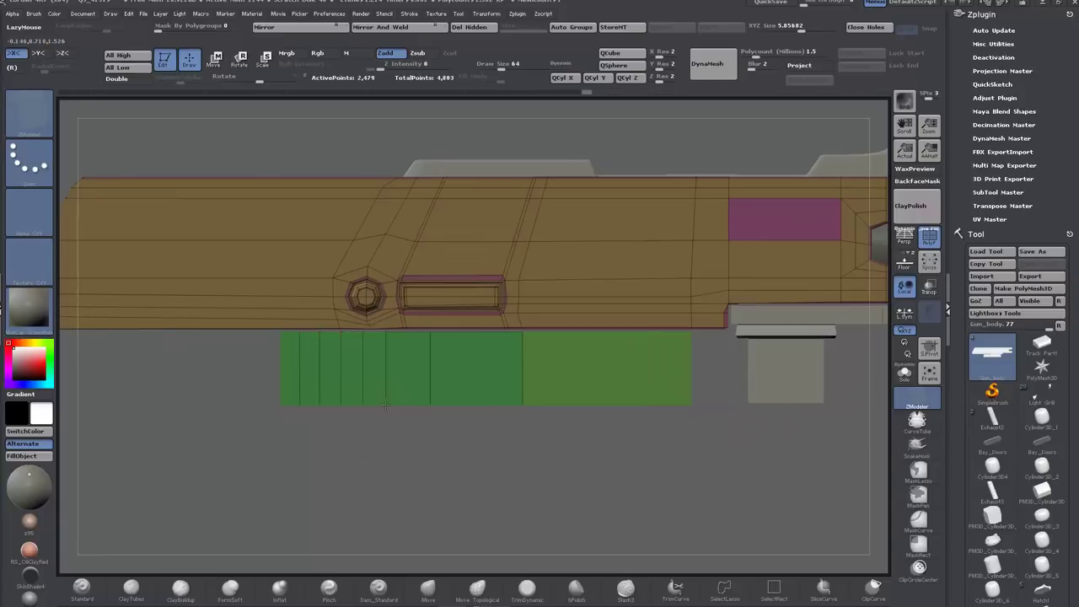
Step: Mark alternating strips on the narrow section's sides and underside and extrude them outward with QMesh into four ribs
{"action": "right_click_drag", "start_coordinate": [298, 463], "coordinate": [319, 378]}
{"action": "left_click", "coordinate": [306, 379], "text": "alt"}
{"action": "left_click", "coordinate": [299, 408], "text": "alt"}
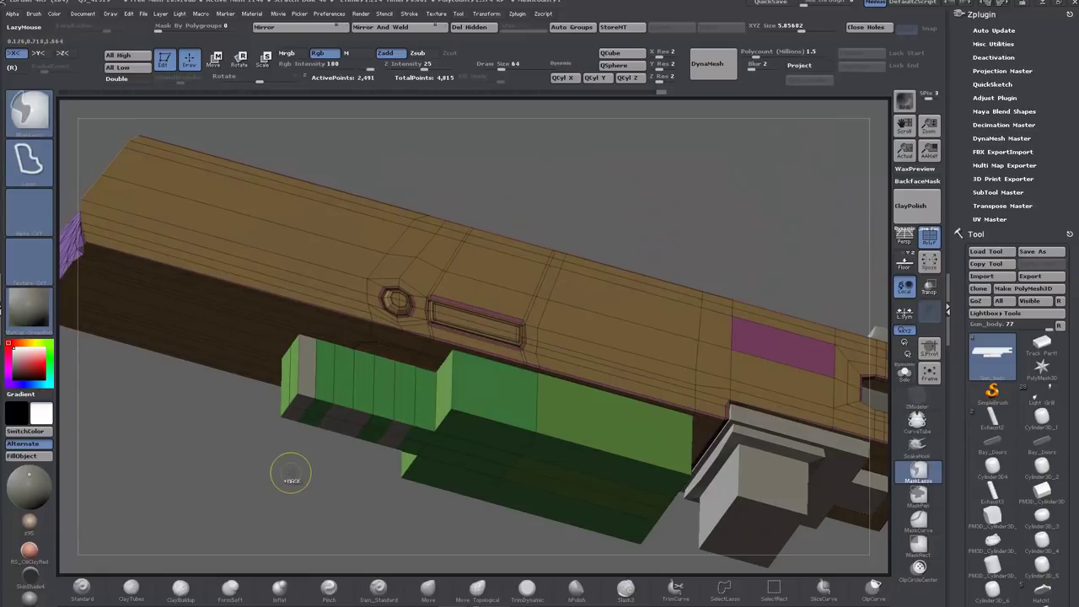
{"action": "left_click_drag", "start_coordinate": [358, 513], "coordinate": [384, 472]}
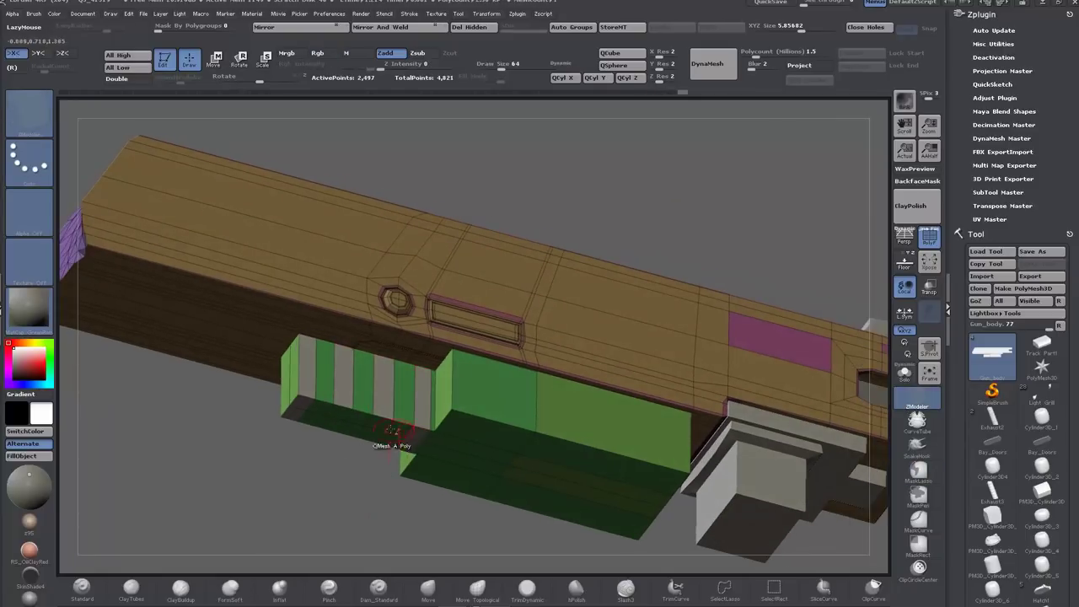
{"action": "right_click_drag", "start_coordinate": [335, 412], "coordinate": [357, 394]}
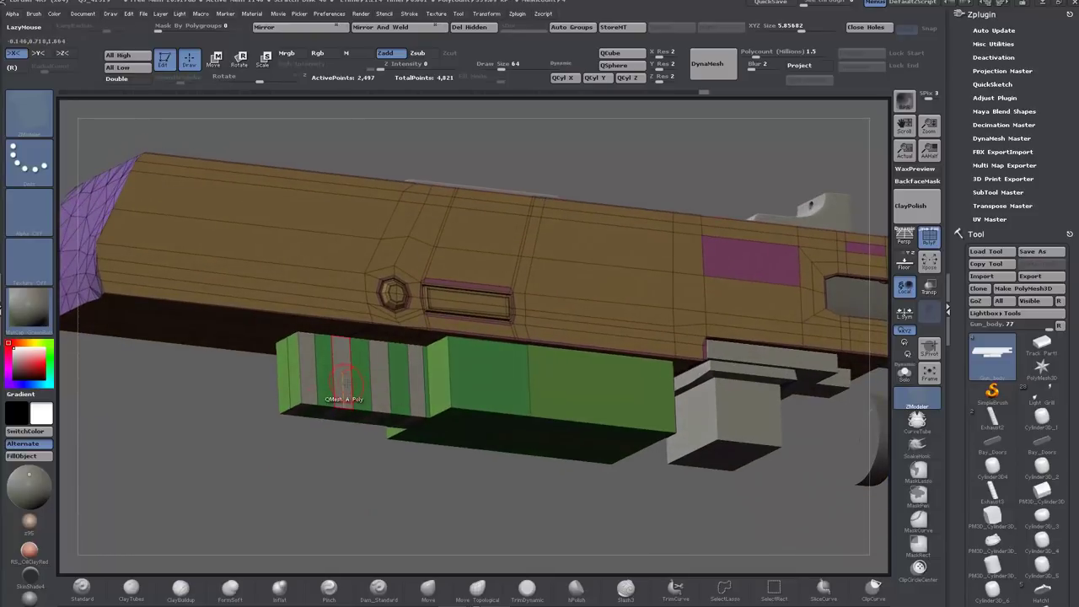
{"action": "left_click_drag", "start_coordinate": [343, 380], "coordinate": [405, 397]}
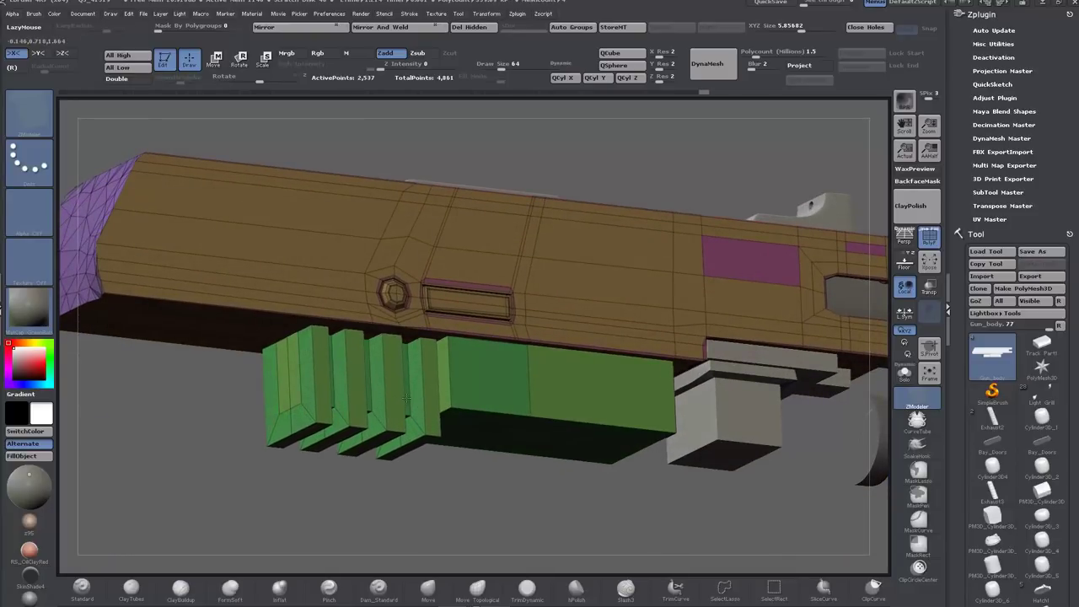
{"action": "left_click_drag", "start_coordinate": [498, 485], "coordinate": [648, 486]}
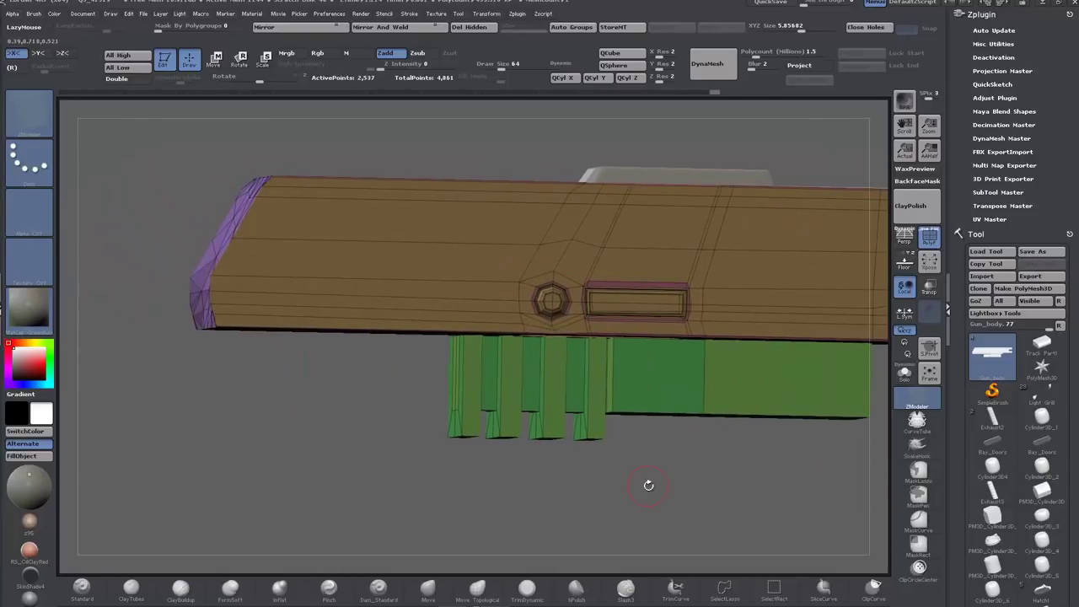
Step: Mark the three lower rear side strips of the gun body and extrude them slightly outward with QMesh
{"action": "left_click_drag", "start_coordinate": [370, 454], "coordinate": [371, 415]}
{"action": "left_click", "coordinate": [501, 298], "text": "alt"}
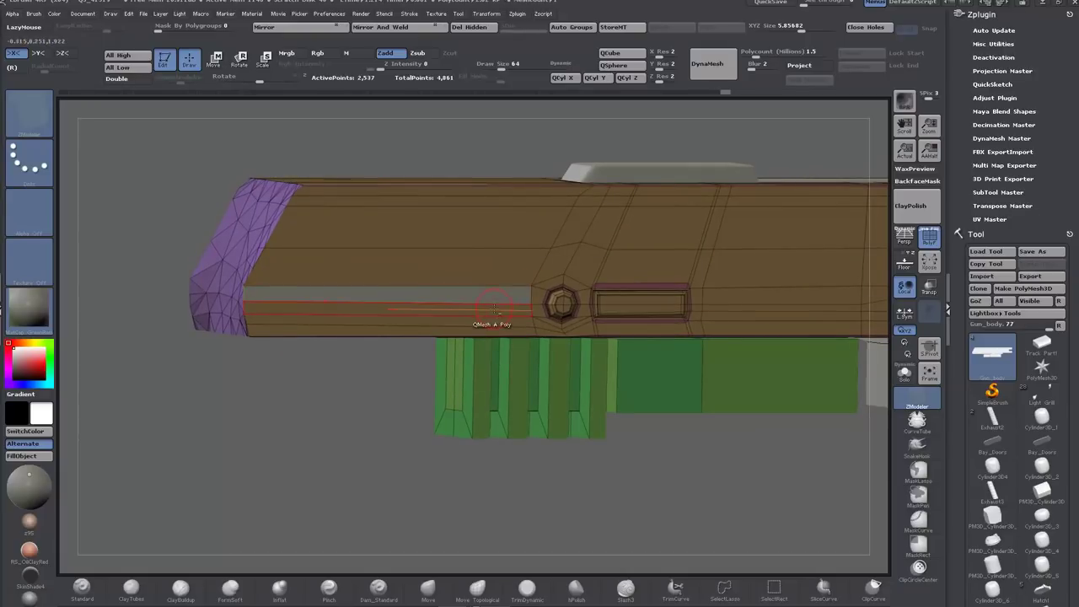
{"action": "left_click", "coordinate": [495, 308], "text": "alt"}
{"action": "left_click", "coordinate": [495, 320], "text": "alt"}
{"action": "left_click_drag", "start_coordinate": [333, 385], "coordinate": [358, 390]}
{"action": "left_click_drag", "start_coordinate": [413, 309], "coordinate": [441, 303]}
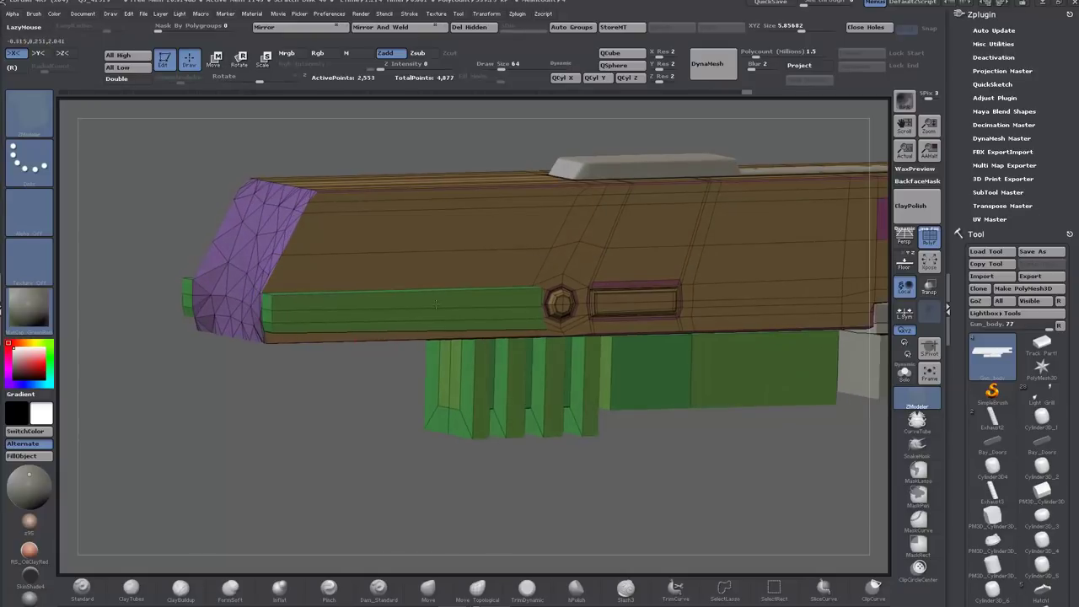
Step: Try to extrude the upper rear side panel of the gun body outward with QMesh into a thick block
{"action": "left_click_drag", "start_coordinate": [489, 462], "coordinate": [472, 484]}
{"action": "left_click", "coordinate": [474, 277], "text": "alt"}
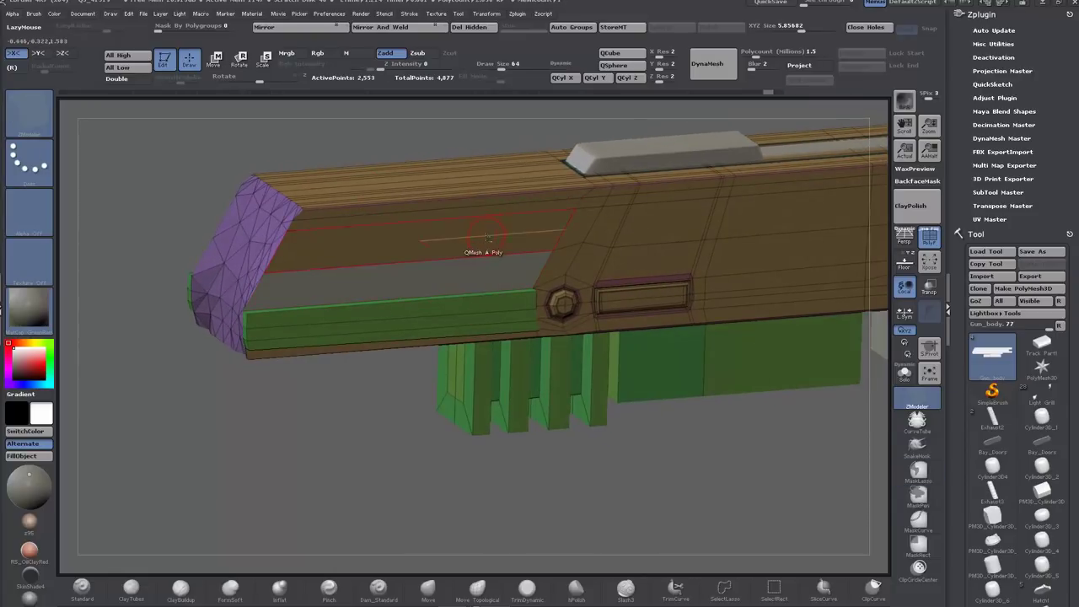
{"action": "left_click", "coordinate": [485, 235], "text": "alt"}
{"action": "key", "text": "ctrl+z"}
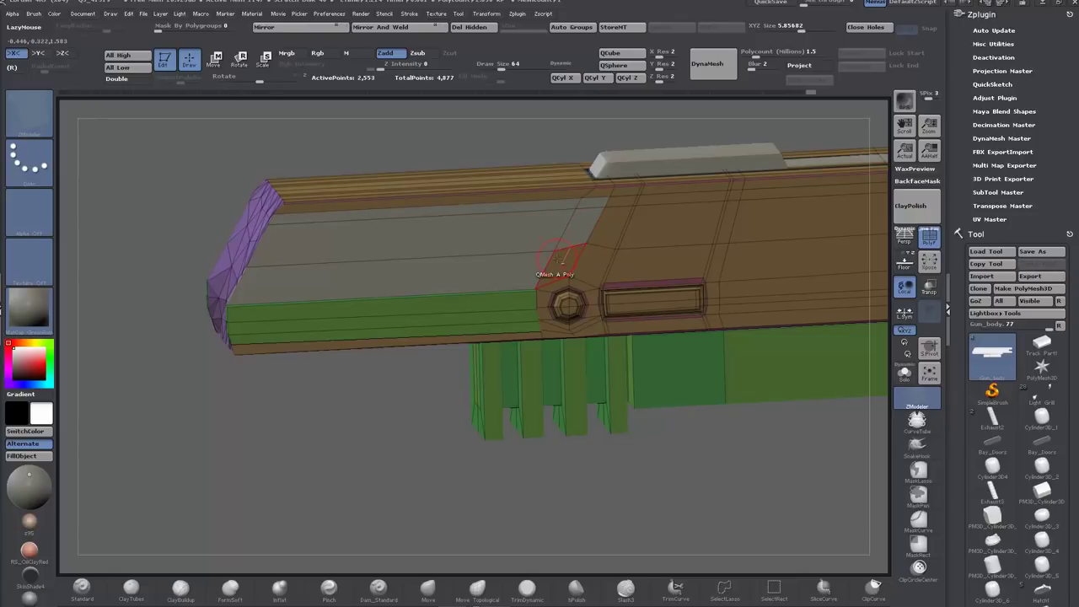
{"action": "left_click_drag", "start_coordinate": [354, 458], "coordinate": [409, 459]}
{"action": "left_click_drag", "start_coordinate": [427, 271], "coordinate": [460, 251]}
{"action": "left_click_drag", "start_coordinate": [459, 253], "coordinate": [503, 268]}
{"action": "key", "text": "ctrl+z"}
{"action": "mouse_move", "coordinate": [519, 477]}
{"action": "left_mouse_down"}
{"action": "mouse_move", "coordinate": [618, 485]}
{"action": "mouse_move", "coordinate": [542, 494]}
{"action": "mouse_move", "coordinate": [524, 469]}
{"action": "left_mouse_up"}
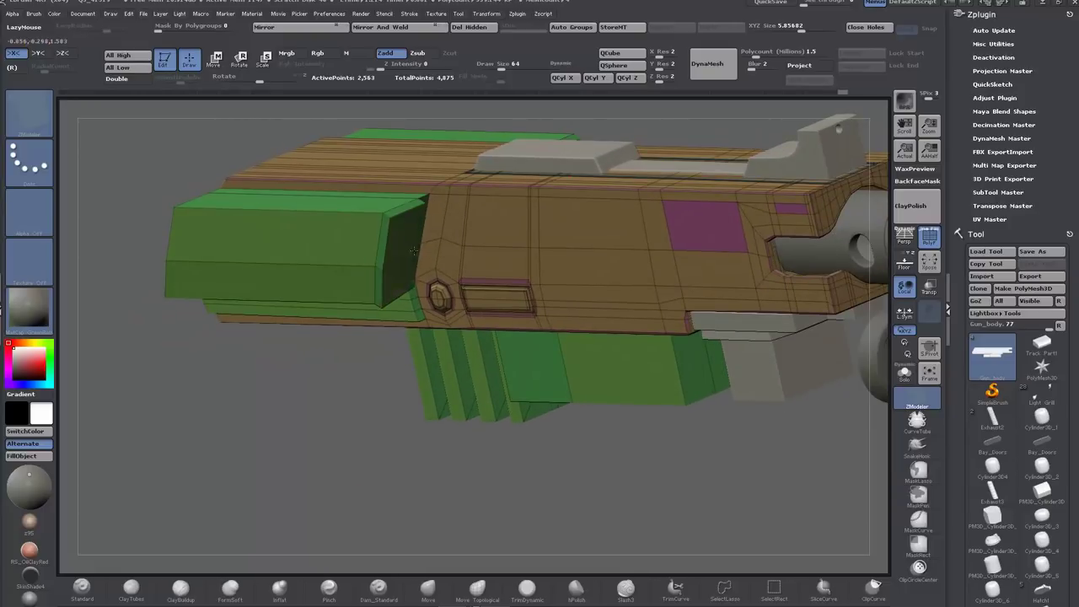
{"action": "left_click_drag", "start_coordinate": [414, 251], "coordinate": [452, 260]}
{"action": "key", "text": "ctrl+z"}
Step: Undo the upper rear side panel extrusions back to the flat marked faces
{"action": "left_click_drag", "start_coordinate": [298, 410], "coordinate": [354, 310]}
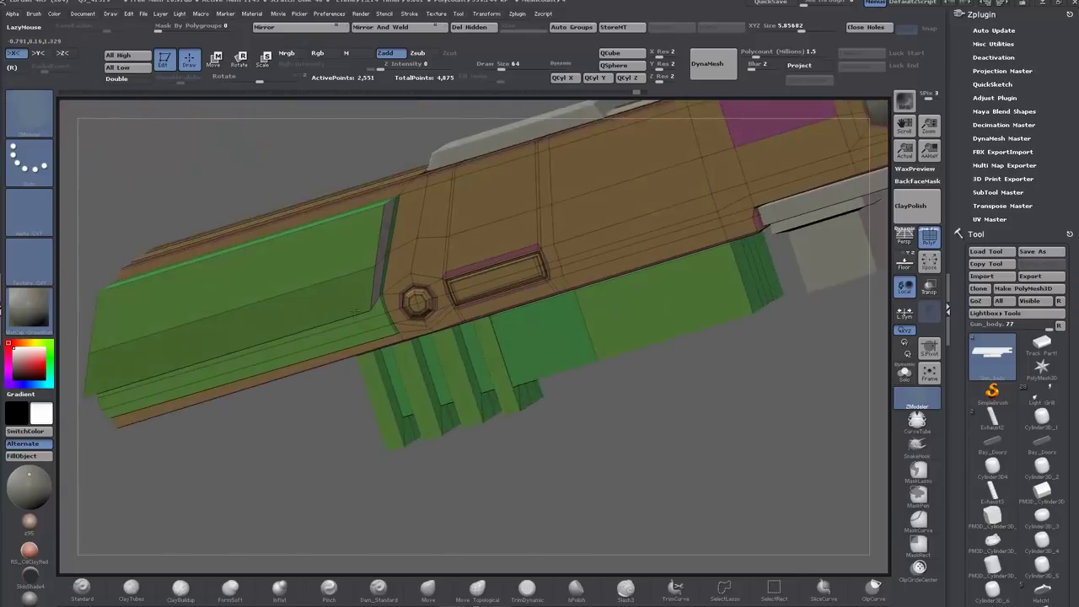
{"action": "right_click_drag", "start_coordinate": [355, 311], "coordinate": [350, 315]}
{"action": "left_click", "coordinate": [396, 236], "text": "alt"}
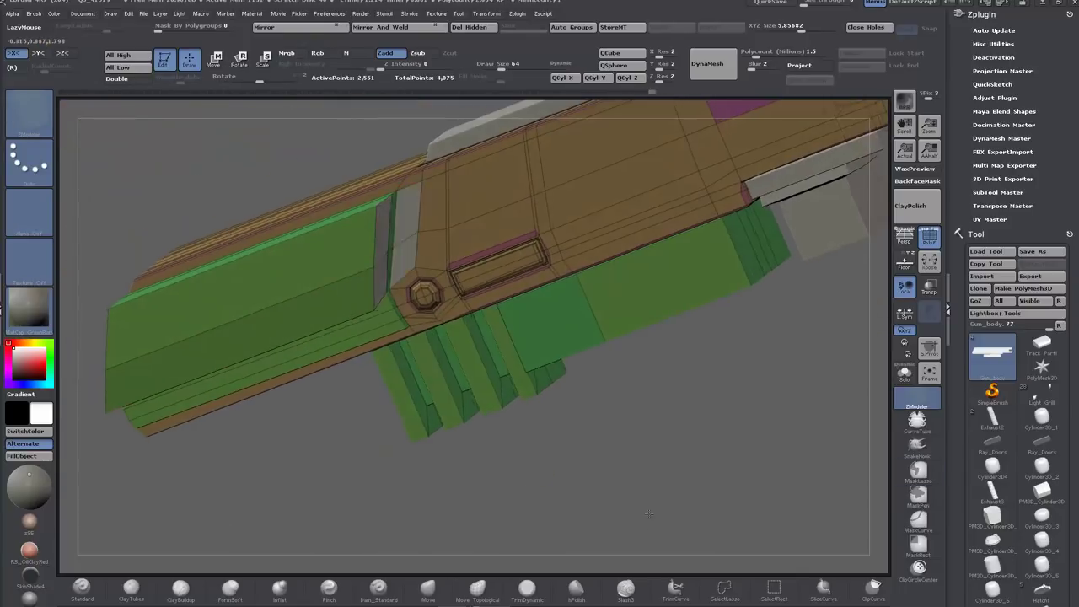
{"action": "key", "text": "ctrl+z"}
{"action": "right_click_drag", "start_coordinate": [455, 404], "coordinate": [284, 436]}
{"action": "key", "text": "ctrl+z"}
{"action": "key", "text": "ctrl+z"}
{"action": "key", "text": "ctrl+z"}
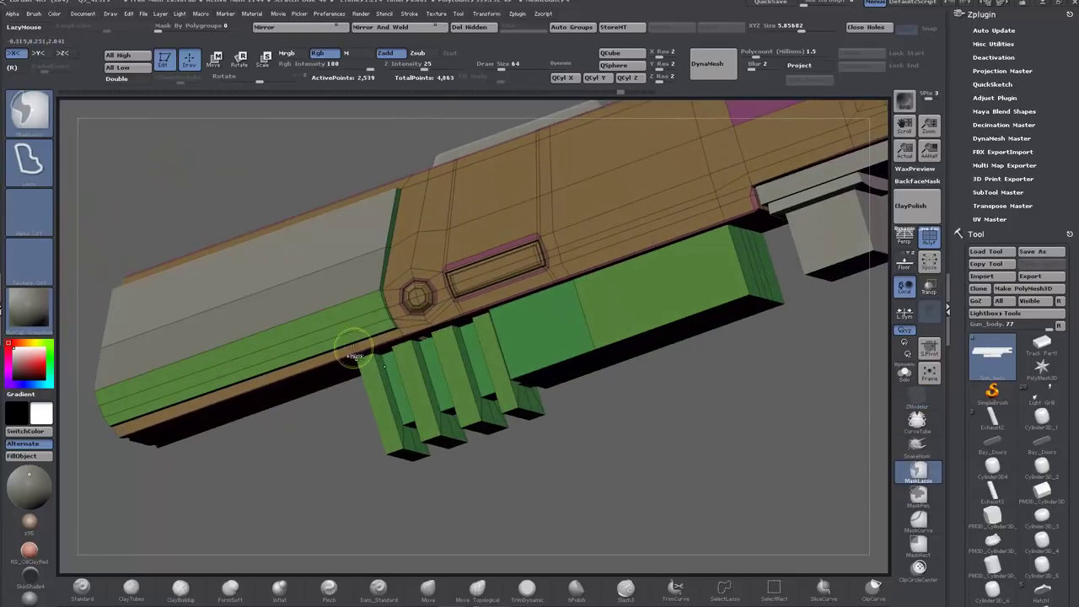
{"action": "key", "text": "ctrl+z"}
{"action": "key", "text": "ctrl+z"}
Step: Extend the marked upper side area forward in a stepped outline, leaving out its lower front faces, and extrude it slightly outward with QMesh
{"action": "mouse_move", "coordinate": [403, 215]}
{"action": "left_mouse_down", "text": "alt"}
{"action": "mouse_move", "coordinate": [429, 204]}
{"action": "mouse_move", "coordinate": [487, 227]}
{"action": "mouse_move", "coordinate": [454, 178]}
{"action": "left_mouse_up", "text": "alt"}
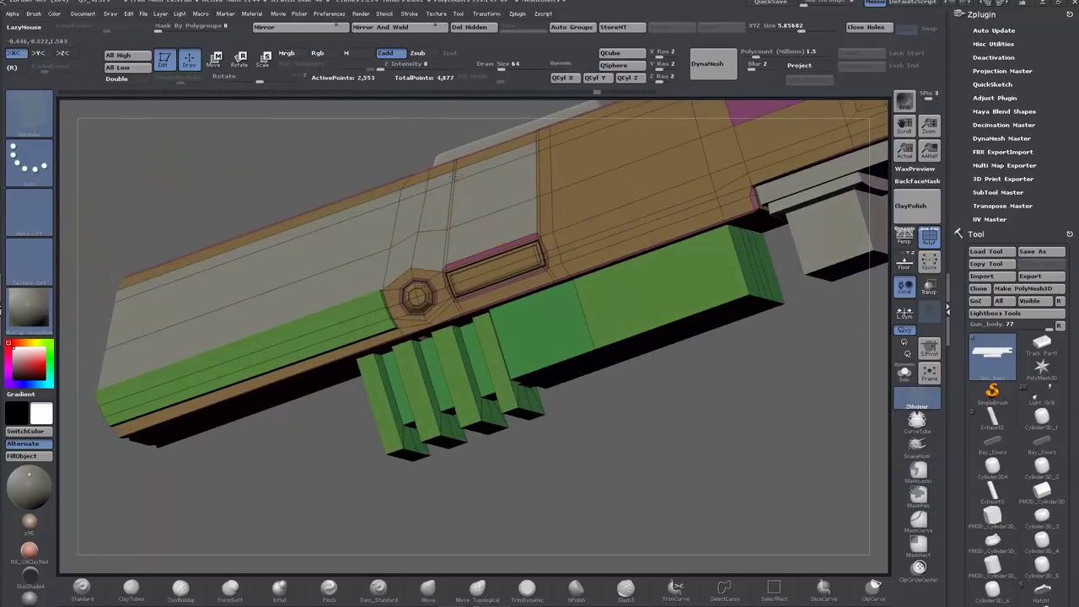
{"action": "left_click_drag", "start_coordinate": [546, 180], "coordinate": [527, 211], "text": "alt"}
{"action": "mouse_move", "coordinate": [516, 421]}
{"action": "right_mouse_down"}
{"action": "mouse_move", "coordinate": [525, 470]}
{"action": "mouse_move", "coordinate": [510, 472]}
{"action": "right_mouse_up"}
{"action": "left_click_drag", "start_coordinate": [499, 308], "coordinate": [494, 268], "text": "alt"}
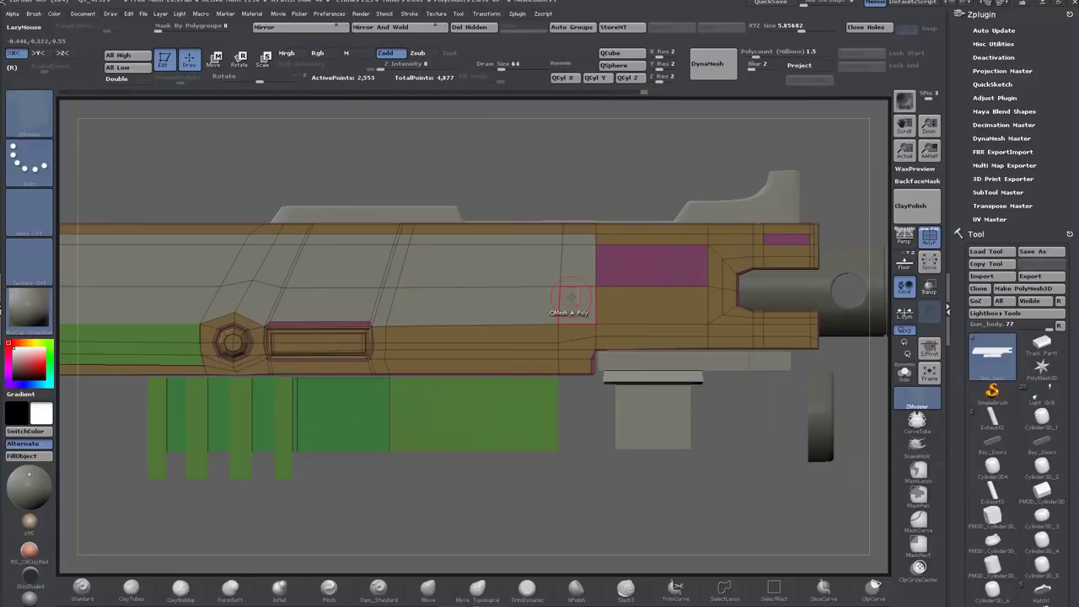
{"action": "left_click", "coordinate": [473, 305], "text": "alt"}
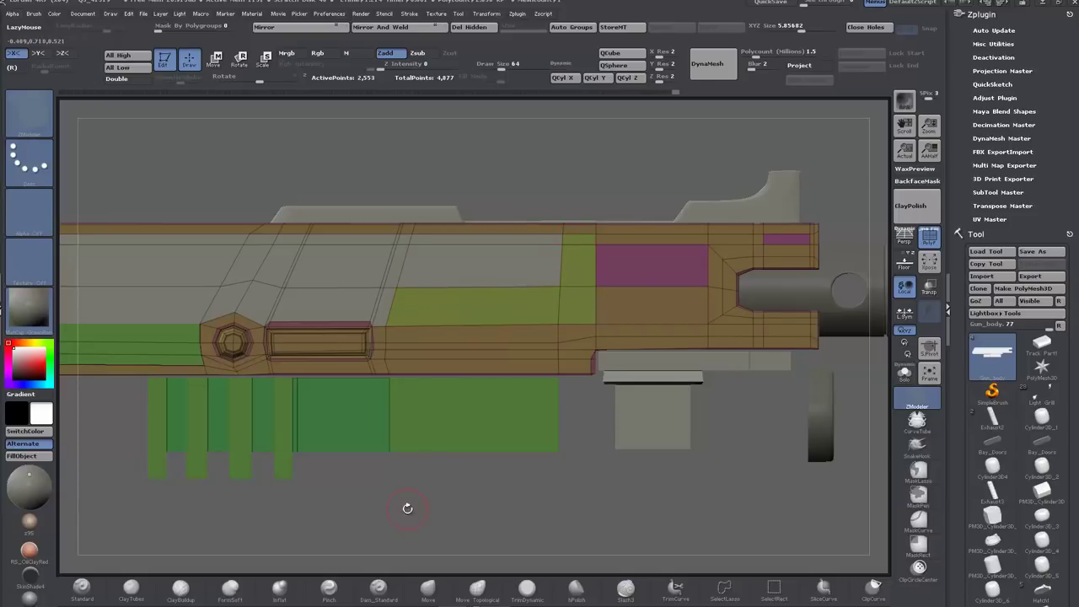
{"action": "right_click_drag", "start_coordinate": [408, 509], "coordinate": [540, 522], "text": "alt"}
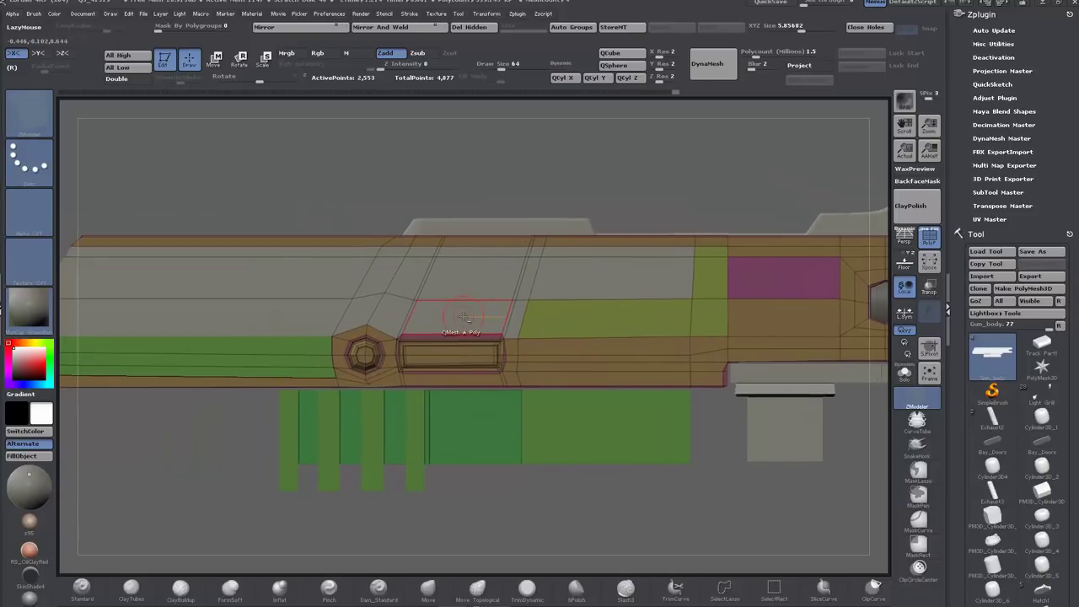
{"action": "left_click_drag", "start_coordinate": [523, 493], "coordinate": [468, 509]}
{"action": "left_click_drag", "start_coordinate": [465, 309], "coordinate": [466, 286]}
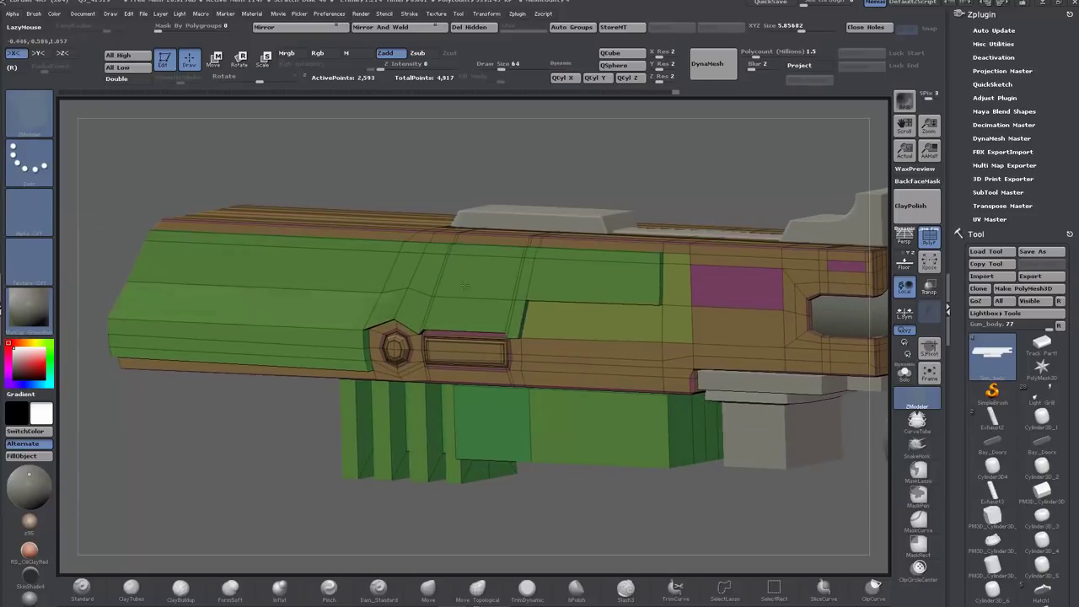
Step: Extrude the upper side panels further outward into thick blocks and trim their outer sides with ClipCurve
{"action": "left_click_drag", "start_coordinate": [561, 282], "coordinate": [492, 286], "text": "alt"}
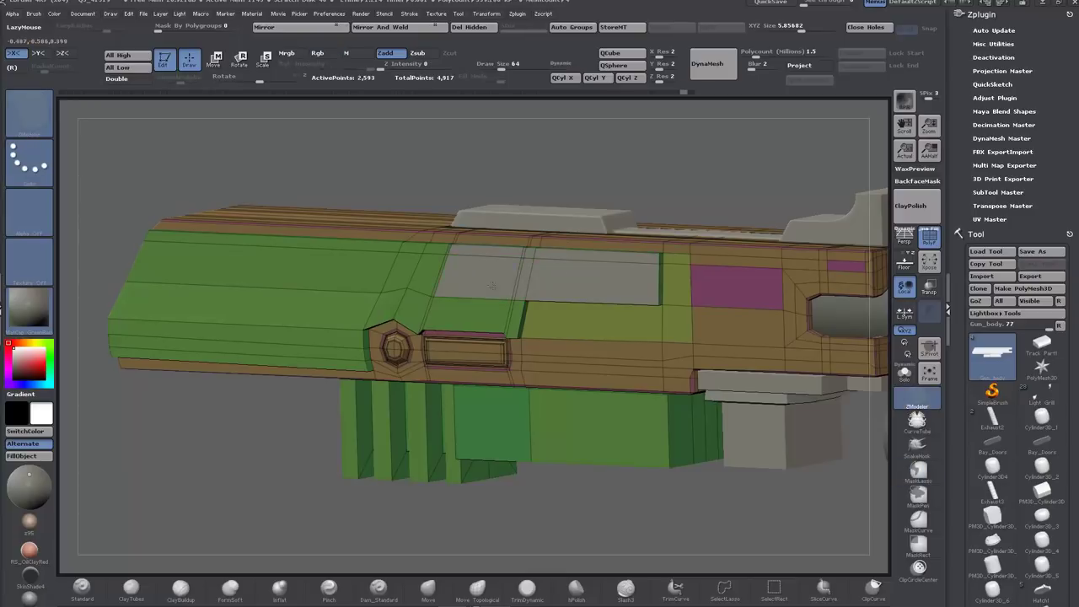
{"action": "mouse_move", "coordinate": [380, 270]}
{"action": "left_mouse_down", "text": "alt"}
{"action": "mouse_move", "coordinate": [419, 249]}
{"action": "mouse_move", "coordinate": [338, 300]}
{"action": "left_mouse_up", "text": "alt"}
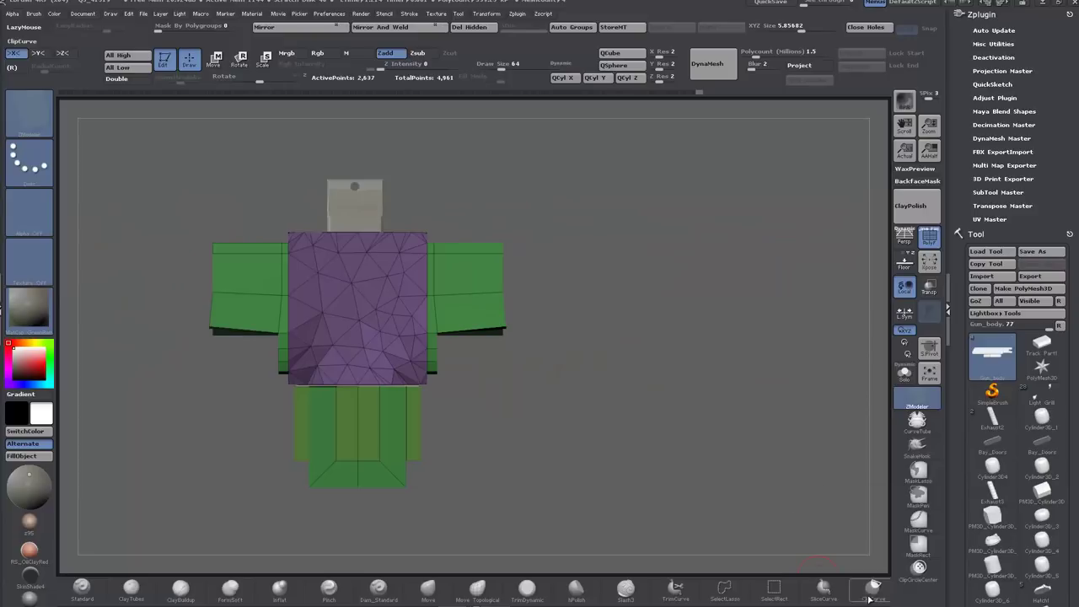
{"action": "left_click", "coordinate": [870, 599]}
{"action": "mouse_move", "coordinate": [630, 262]}
{"action": "left_mouse_down", "text": "ctrl+shift"}
{"action": "mouse_move", "coordinate": [614, 414]}
{"action": "mouse_move", "coordinate": [548, 487]}
{"action": "mouse_move", "coordinate": [471, 488]}
{"action": "left_mouse_up", "text": "ctrl+shift"}
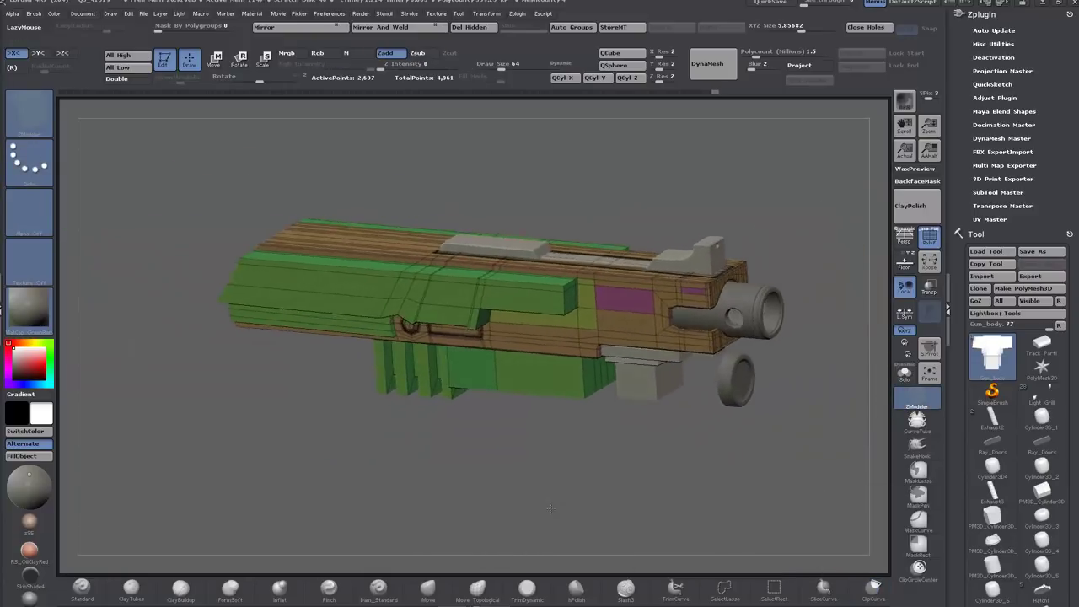
{"action": "left_click_drag", "start_coordinate": [550, 508], "coordinate": [139, 447]}
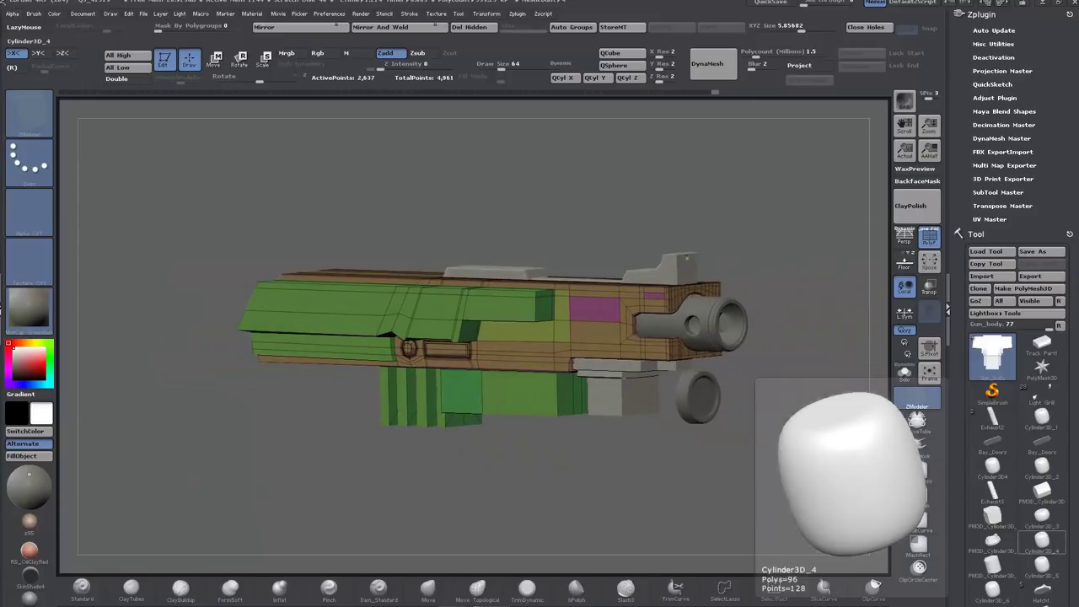
Step: Auto-group the gun body, isolate the ribbed underside block, split it into its own subtool and make it active
{"action": "left_click_drag", "start_coordinate": [321, 489], "coordinate": [404, 477]}
{"action": "mouse_move", "coordinate": [405, 478]}
{"action": "left_mouse_down", "text": "alt"}
{"action": "mouse_move", "coordinate": [447, 468]}
{"action": "mouse_move", "coordinate": [436, 449]}
{"action": "left_mouse_up", "text": "alt"}
{"action": "key", "text": "w"}
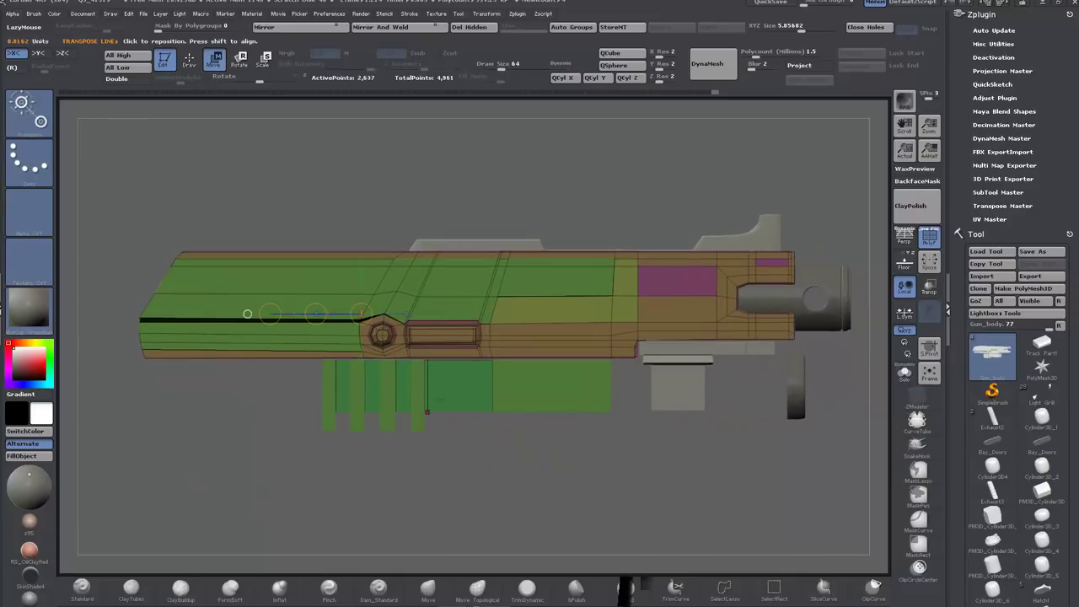
{"action": "key", "text": "q"}
{"action": "left_click", "coordinate": [610, 410], "text": "ctrl+shift"}
{"action": "left_click", "coordinate": [609, 410], "text": "ctrl+shift"}
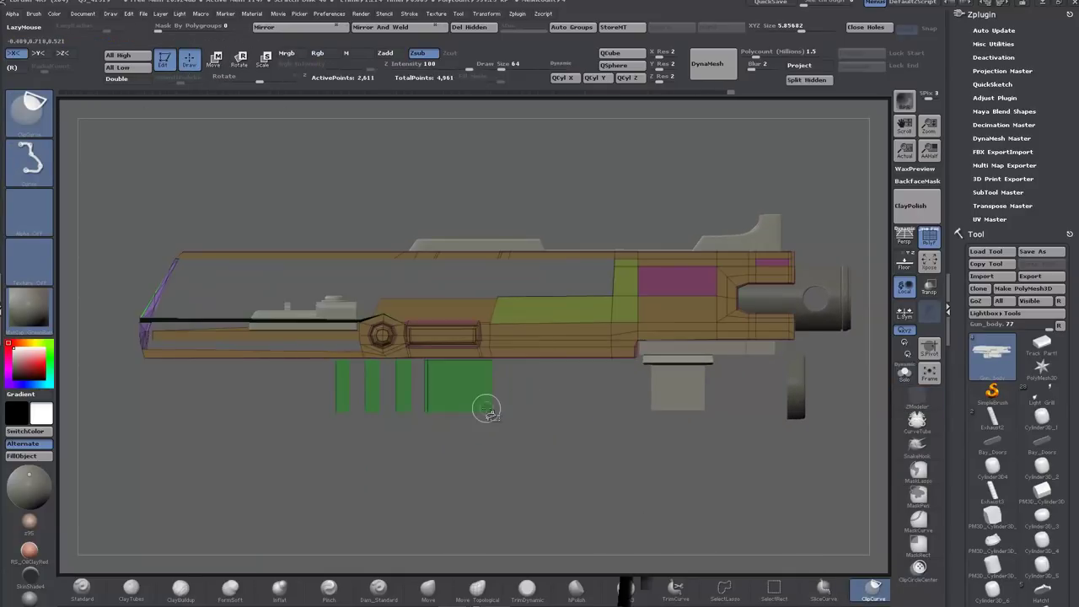
{"action": "left_click", "coordinate": [258, 460], "text": "ctrl+shift"}
{"action": "left_click", "coordinate": [572, 27]}
{"action": "left_click", "coordinate": [607, 412], "text": "ctrl+shift"}
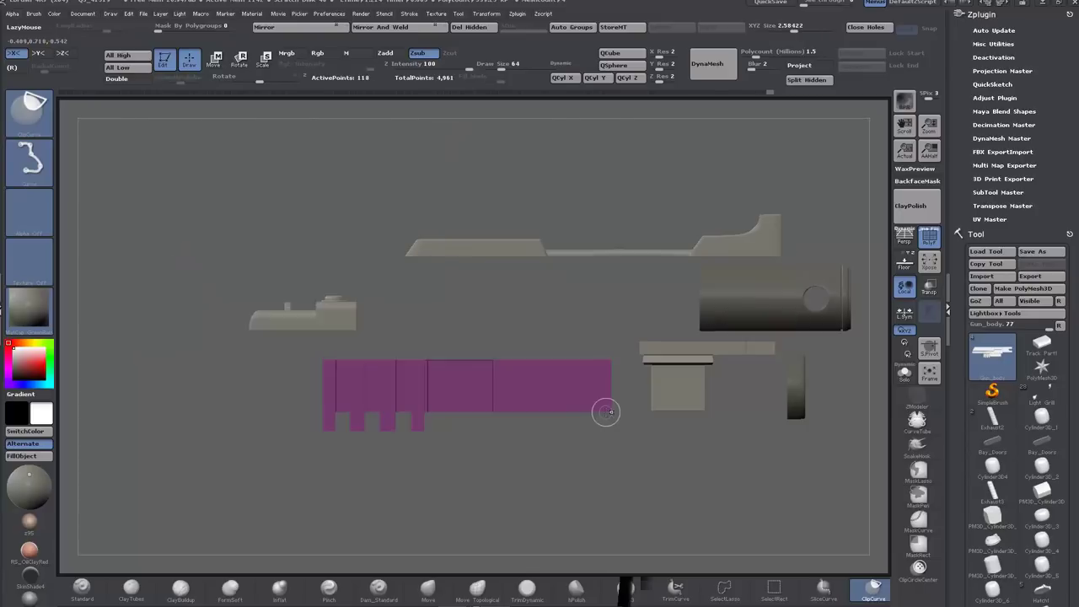
{"action": "left_click", "coordinate": [606, 412], "text": "ctrl+shift"}
{"action": "left_click", "coordinate": [493, 385], "text": "alt"}
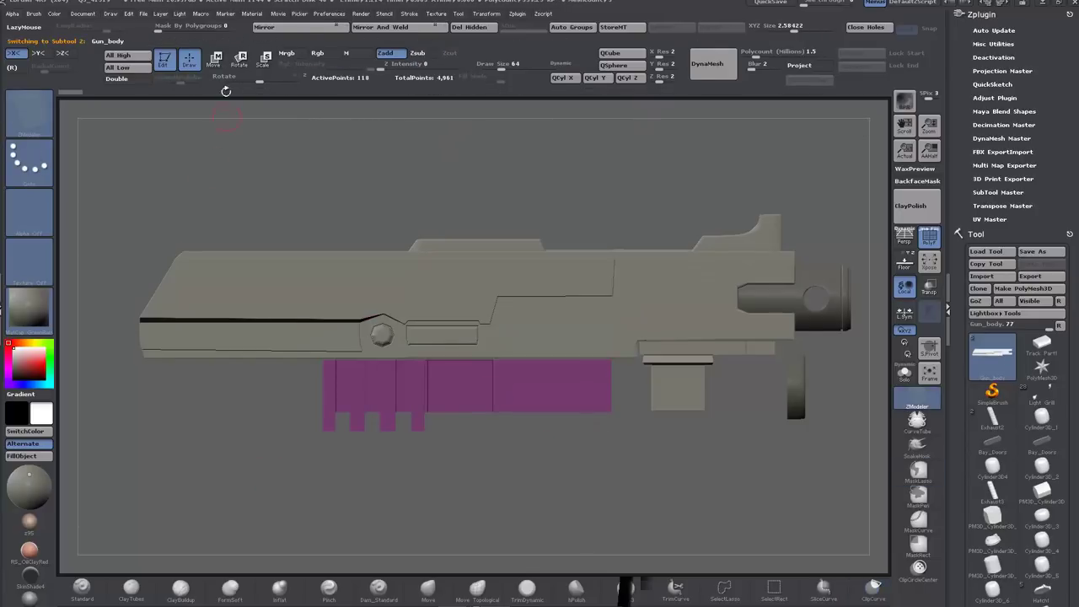
Step: Mask the front part of the underside block with a rectangular mask and stretch its ribbed section rearward
{"action": "left_click", "coordinate": [215, 60]}
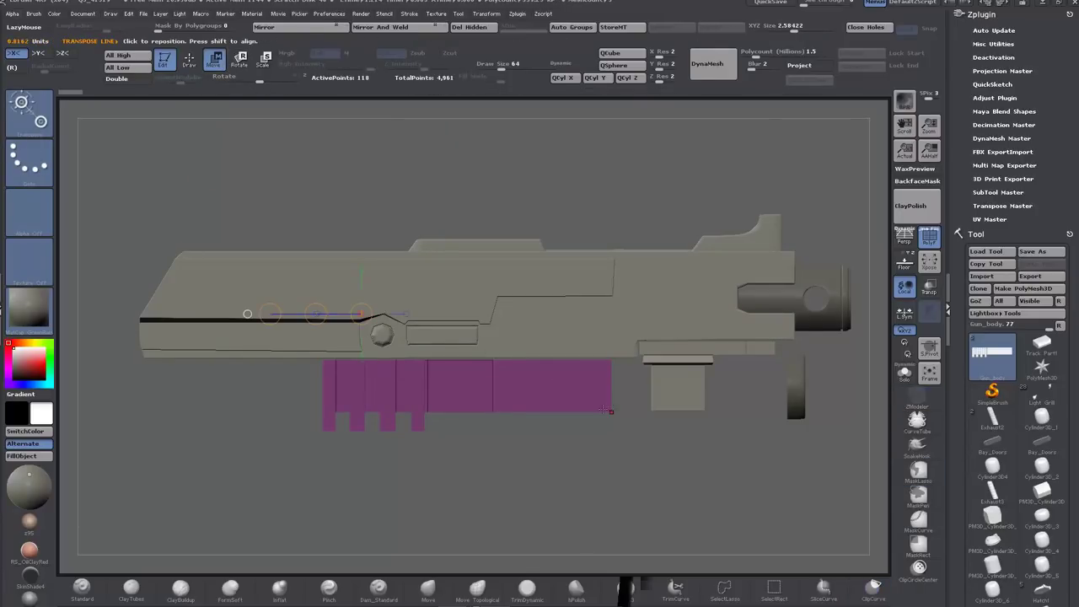
{"action": "left_click_drag", "start_coordinate": [582, 406], "coordinate": [465, 210], "text": "ctrl"}
{"action": "left_click", "coordinate": [915, 548]}
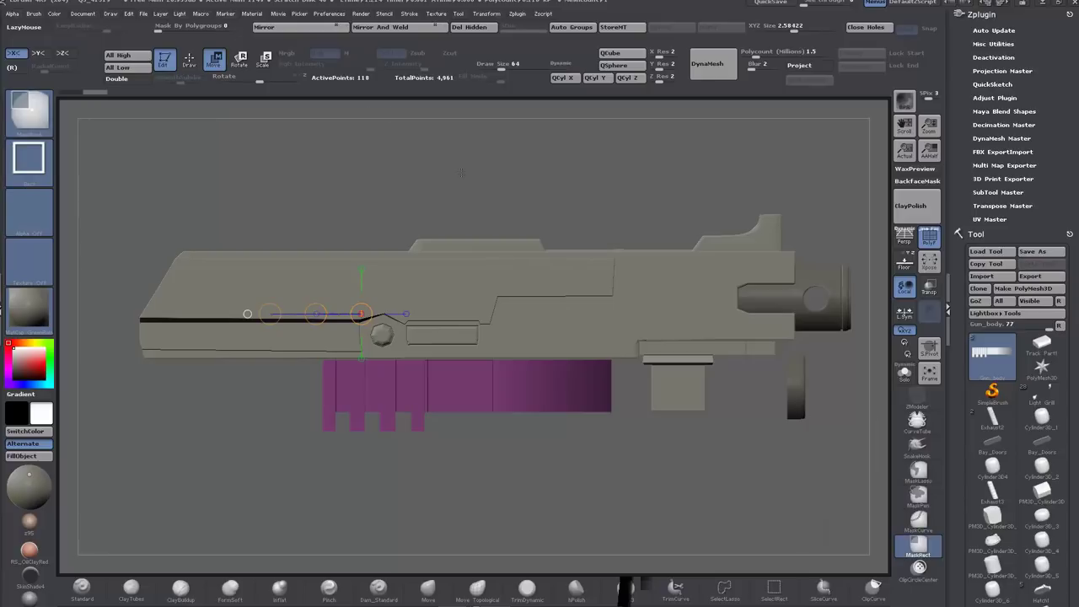
{"action": "left_click", "coordinate": [708, 472], "text": "ctrl"}
{"action": "mouse_move", "coordinate": [444, 156]}
{"action": "left_mouse_down", "text": "ctrl"}
{"action": "mouse_move", "coordinate": [520, 405]}
{"action": "mouse_move", "coordinate": [634, 478]}
{"action": "left_mouse_up", "text": "ctrl"}
{"action": "left_click_drag", "start_coordinate": [423, 391], "coordinate": [167, 398], "text": "shift"}
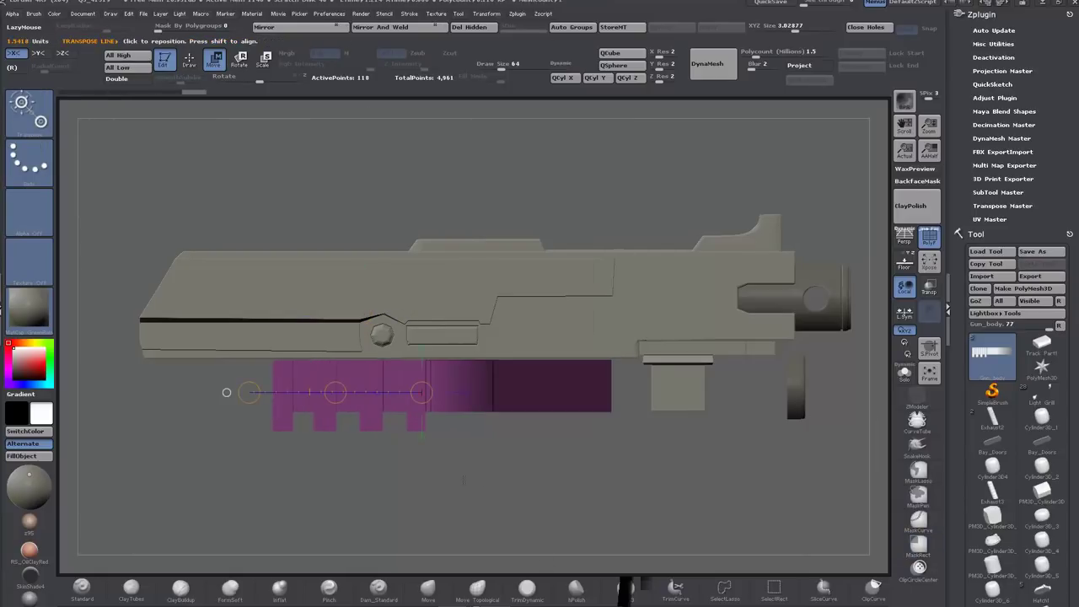
{"action": "left_click_drag", "start_coordinate": [523, 481], "coordinate": [551, 491]}
Step: Crease the underside block's hard edges, hide the polyframe and turn on dynamic subdivision
{"action": "left_click_drag", "start_coordinate": [956, 449], "coordinate": [970, 311]}
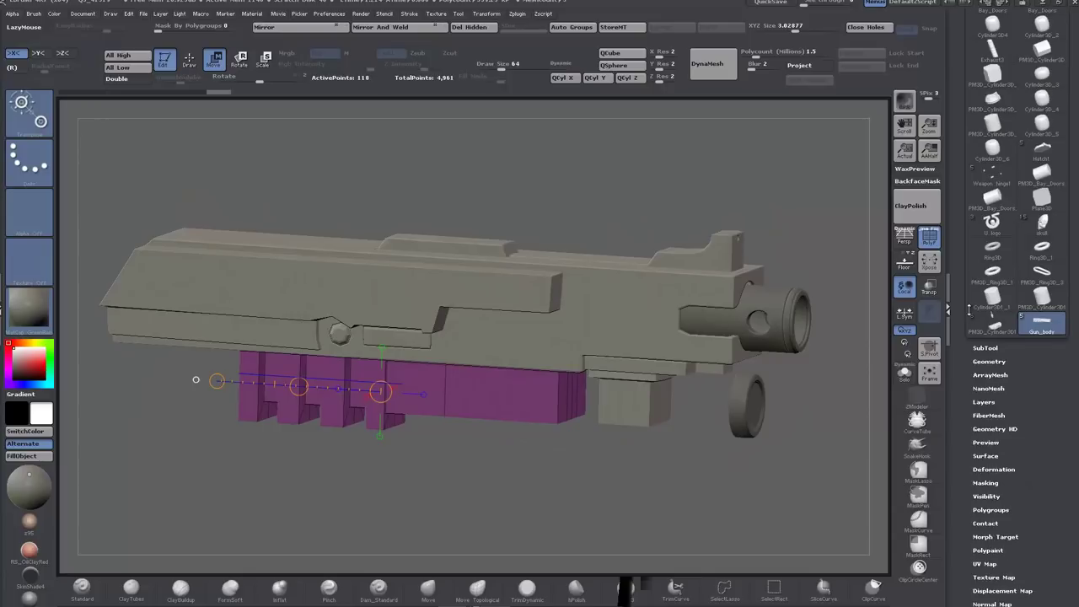
{"action": "left_click", "coordinate": [980, 361]}
{"action": "left_click", "coordinate": [982, 497]}
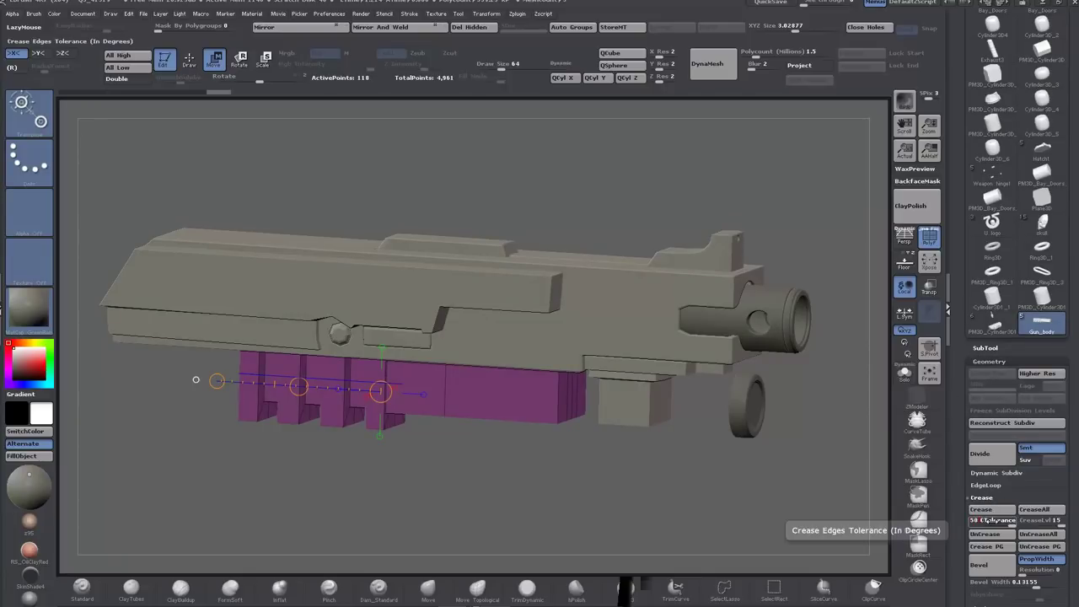
{"action": "left_click_drag", "start_coordinate": [684, 501], "coordinate": [642, 413]}
{"action": "left_click", "coordinate": [929, 238]}
{"action": "key", "text": "d"}
{"action": "left_click_drag", "start_coordinate": [640, 337], "coordinate": [460, 540]}
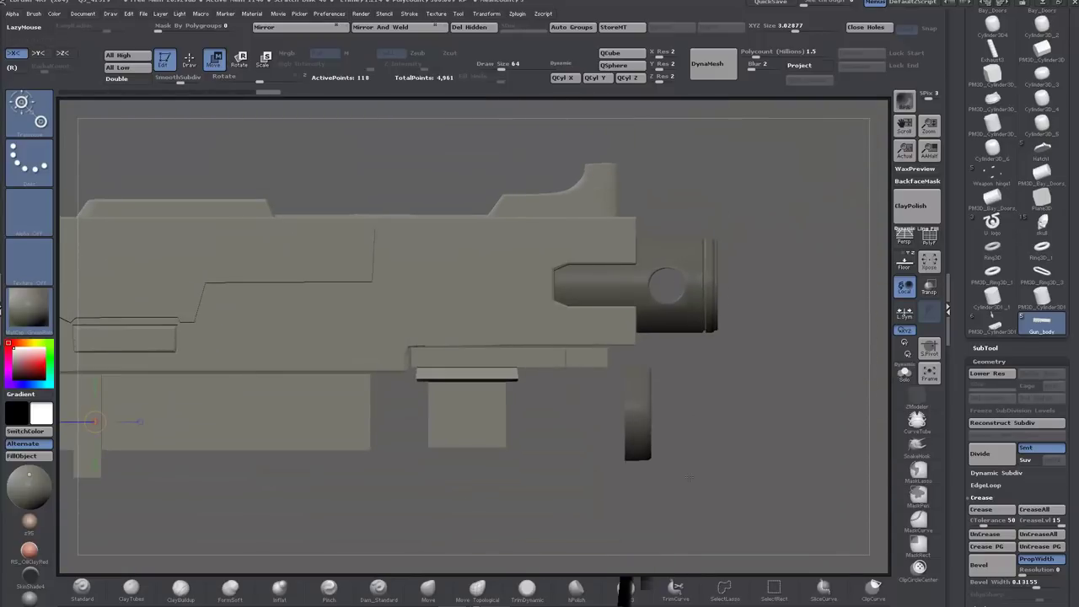
Step: Make the front magazine mount active, show its polyframe and extrude its bottom faces downward with QMesh
{"action": "left_click_drag", "start_coordinate": [690, 478], "coordinate": [746, 481]}
{"action": "left_click_drag", "start_coordinate": [746, 480], "coordinate": [609, 392]}
{"action": "left_click", "coordinate": [648, 369], "text": "alt"}
{"action": "left_click", "coordinate": [928, 239]}
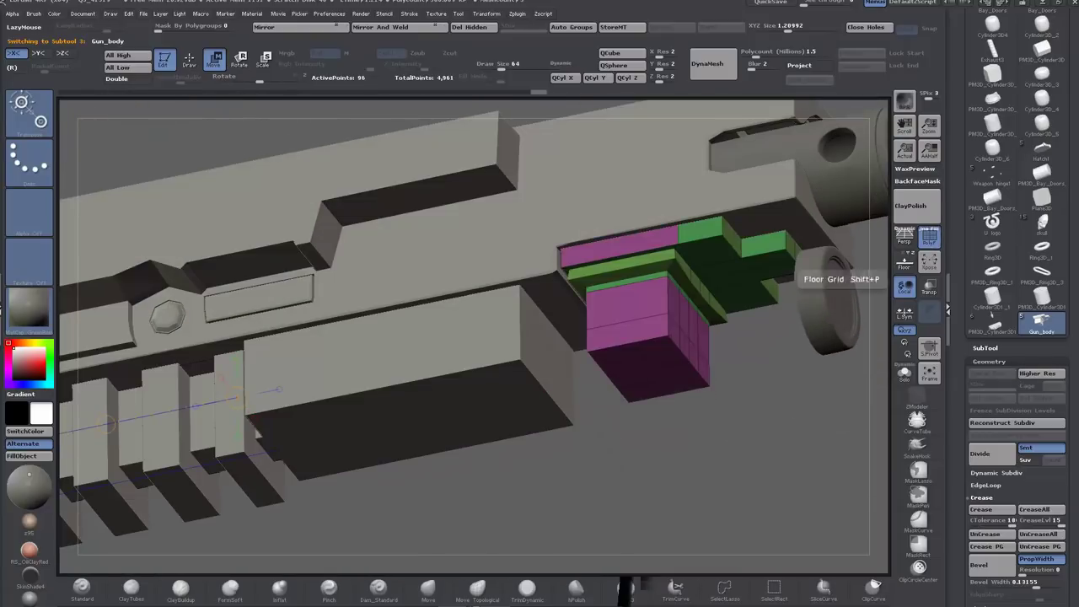
{"action": "key", "text": "q"}
{"action": "left_click_drag", "start_coordinate": [643, 424], "coordinate": [647, 360]}
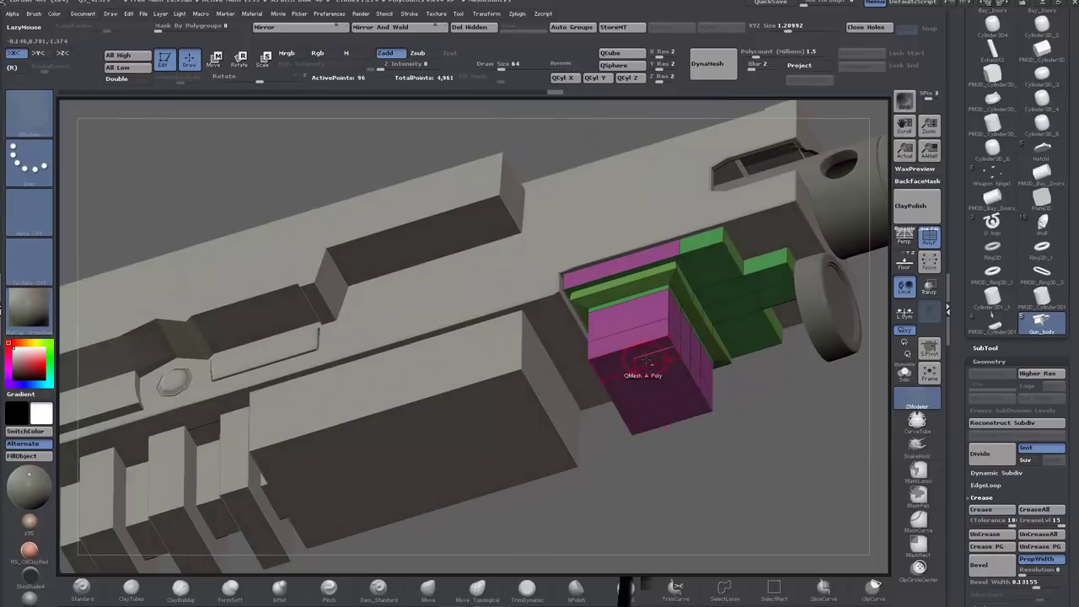
{"action": "left_click", "coordinate": [648, 361]}
{"action": "right_click_drag", "start_coordinate": [639, 371], "coordinate": [647, 380]}
{"action": "left_click", "coordinate": [648, 381]}
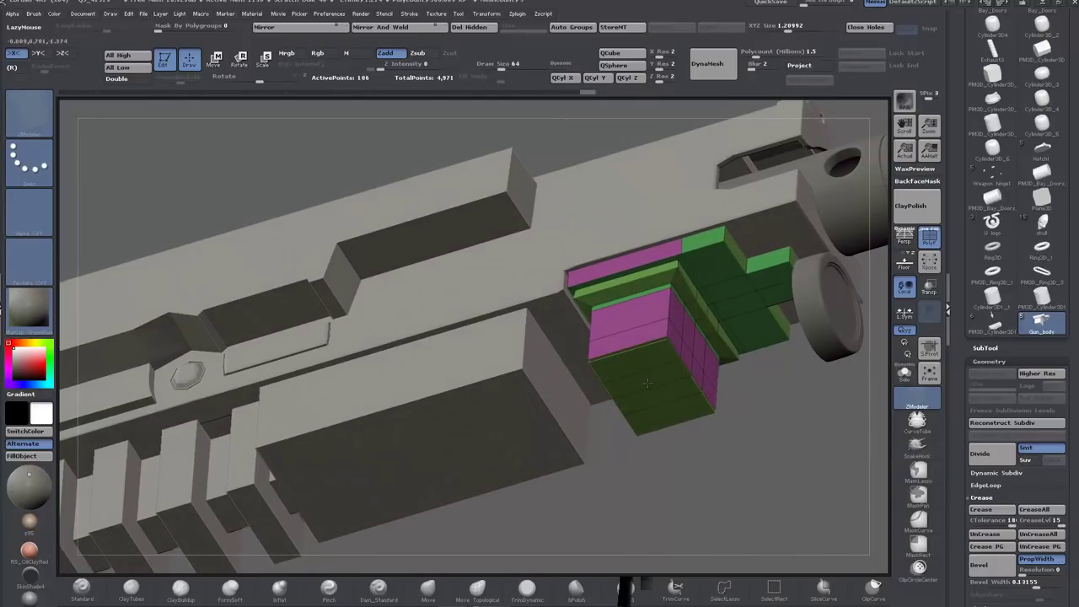
{"action": "left_click_drag", "start_coordinate": [647, 383], "coordinate": [648, 450]}
{"action": "key", "text": "space"}
{"action": "left_click", "coordinate": [699, 366]}
Step: Mask everything but the newly extruded lower block of the magazine mount and move that block sideways in front view
{"action": "mouse_move", "coordinate": [830, 434]}
{"action": "left_mouse_down", "text": "shift"}
{"action": "mouse_move", "coordinate": [799, 436]}
{"action": "mouse_move", "coordinate": [761, 472]}
{"action": "left_mouse_up", "text": "shift"}
{"action": "left_click_drag", "start_coordinate": [526, 510], "coordinate": [721, 390], "text": "ctrl"}
{"action": "left_click", "coordinate": [722, 390], "text": "ctrl"}
{"action": "key", "text": "w"}
{"action": "left_click_drag", "start_coordinate": [619, 454], "coordinate": [784, 459], "text": "shift"}
{"action": "left_click_drag", "start_coordinate": [702, 454], "coordinate": [840, 453]}
{"action": "key", "text": "ctrl+z"}
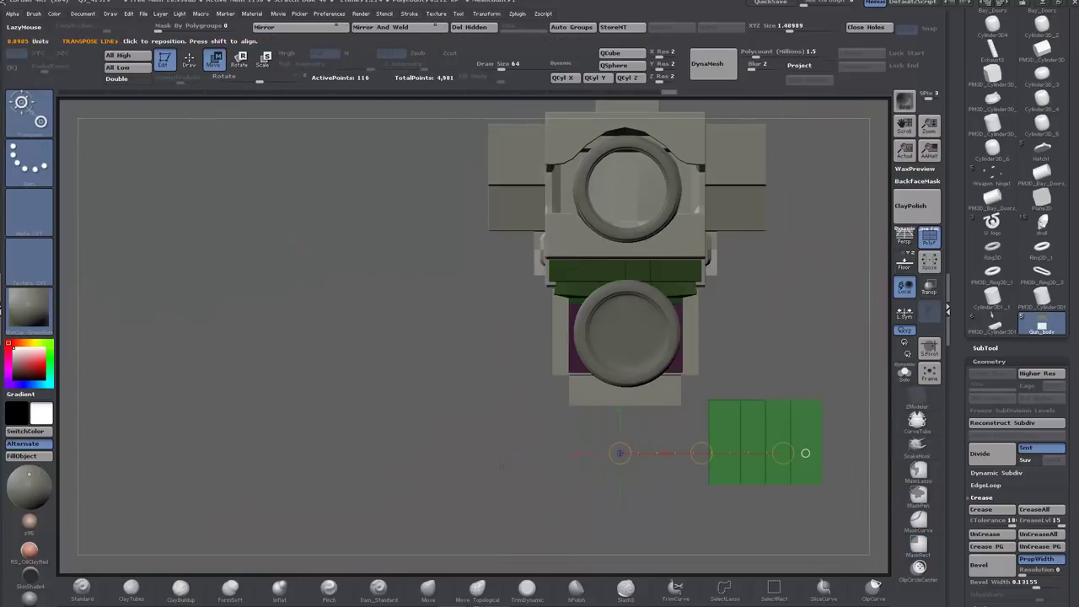
Step: Delete the stretched faces connecting the magazine mount to the sideways-offset block
{"action": "left_click_drag", "start_coordinate": [523, 456], "coordinate": [350, 407], "text": "alt"}
{"action": "mouse_move", "coordinate": [362, 455]}
{"action": "left_mouse_down"}
{"action": "mouse_move", "coordinate": [504, 392]}
{"action": "mouse_move", "coordinate": [505, 378]}
{"action": "mouse_move", "coordinate": [533, 387]}
{"action": "mouse_move", "coordinate": [472, 358]}
{"action": "left_mouse_up"}
{"action": "key", "text": "q"}
{"action": "left_click", "coordinate": [377, 368], "text": "alt"}
{"action": "left_click", "coordinate": [402, 388], "text": "alt"}
{"action": "key", "text": "space"}
{"action": "left_click", "coordinate": [333, 234]}
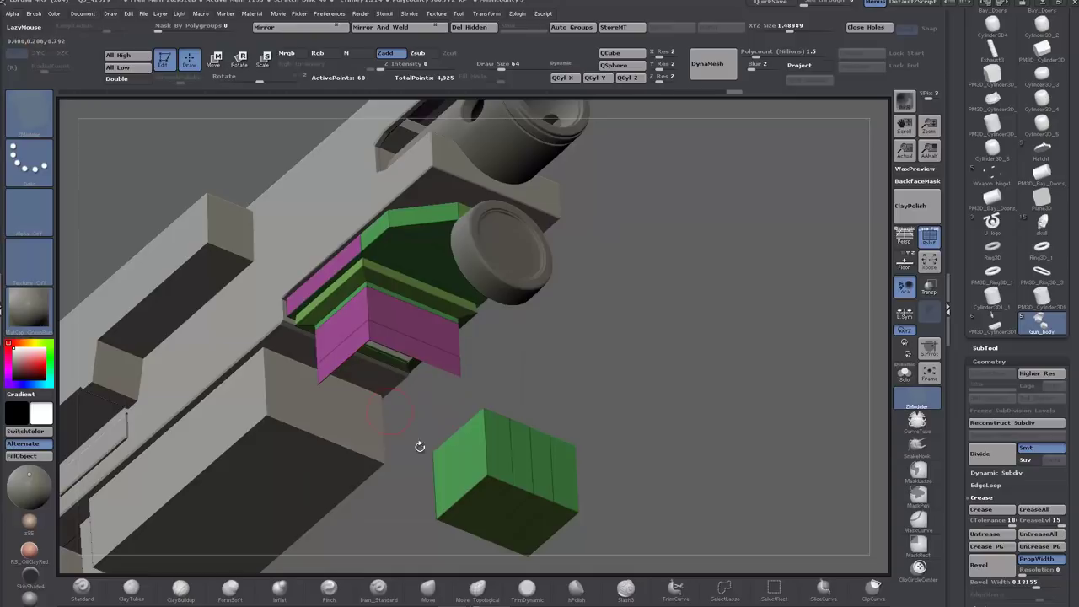
Step: Bridge the mount's open bottom hole to the offset block's open hole with a curved connection
{"action": "left_click", "coordinate": [460, 452]}
{"action": "key", "text": "space"}
{"action": "left_click", "coordinate": [390, 340]}
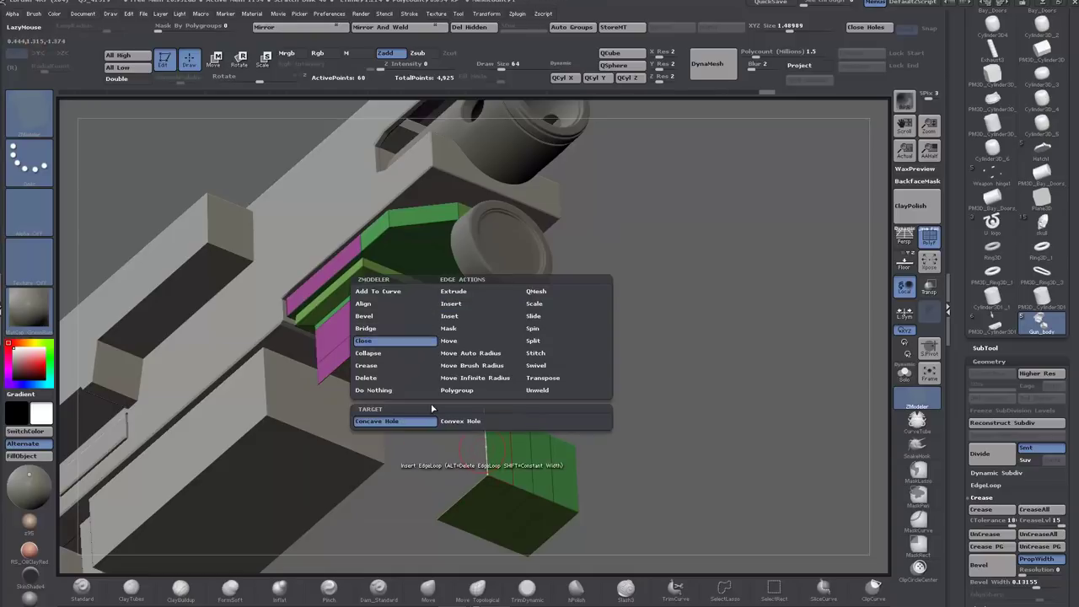
{"action": "left_click", "coordinate": [391, 329]}
{"action": "left_click", "coordinate": [462, 423]}
{"action": "left_click_drag", "start_coordinate": [451, 373], "coordinate": [540, 330]}
Step: Delete the extra edge loops along the offset block with the single EdgeLoop insert action
{"action": "left_click_drag", "start_coordinate": [725, 477], "coordinate": [631, 503]}
{"action": "key", "text": "space"}
{"action": "left_click", "coordinate": [525, 307]}
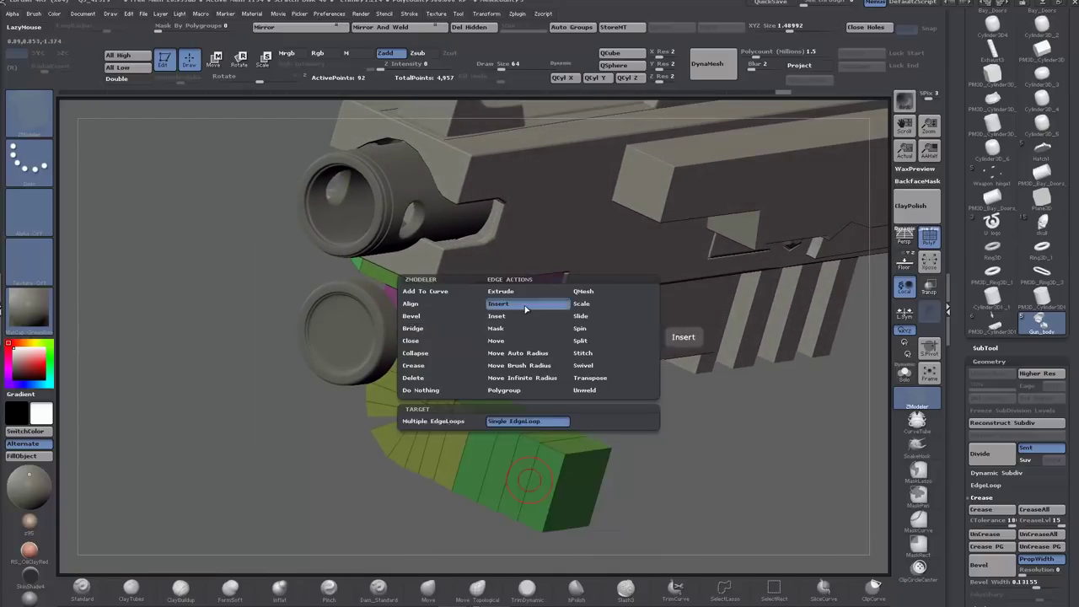
{"action": "left_click", "coordinate": [528, 486], "text": "alt"}
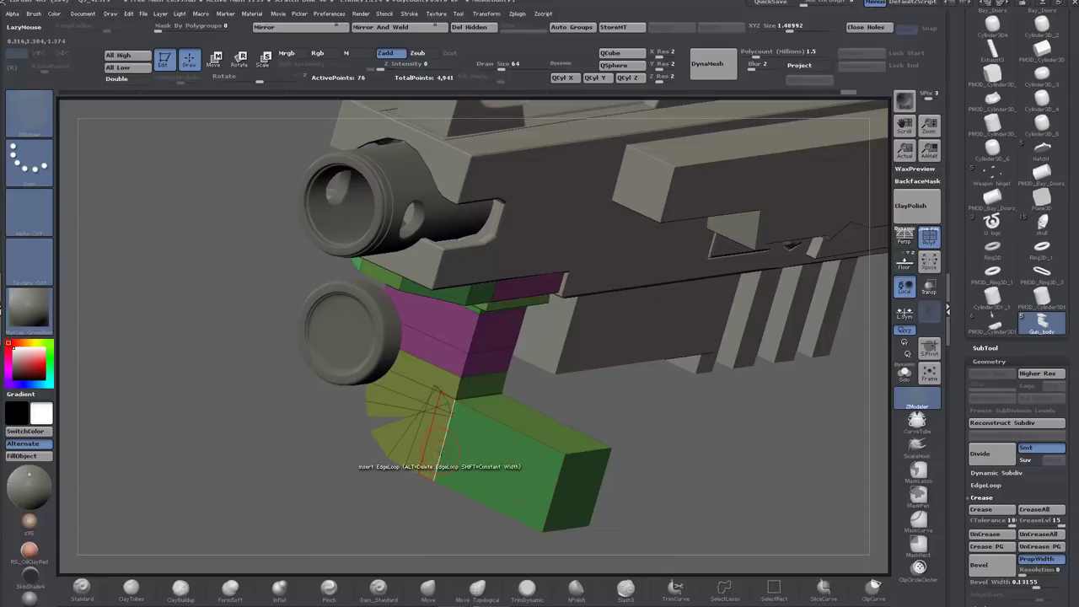
Step: Try to slide the complete edge loops of the curved connection along the offset block to even out the bend
{"action": "key", "text": "space"}
{"action": "left_click", "coordinate": [495, 320]}
{"action": "key", "text": "ctrl+z"}
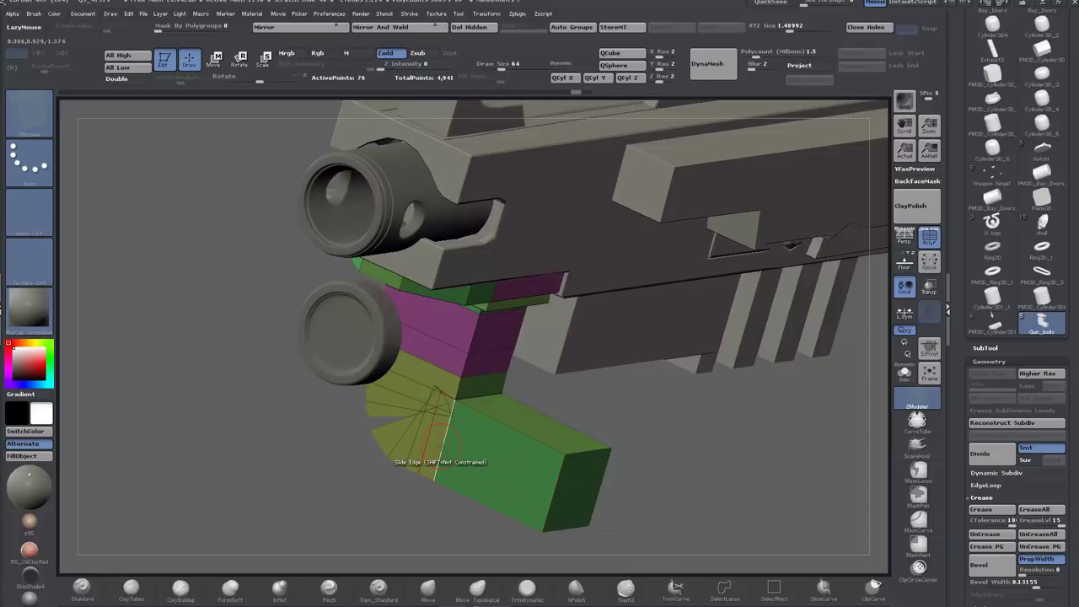
{"action": "key", "text": "space"}
{"action": "left_click", "coordinate": [440, 423]}
{"action": "left_click_drag", "start_coordinate": [445, 447], "coordinate": [489, 465]}
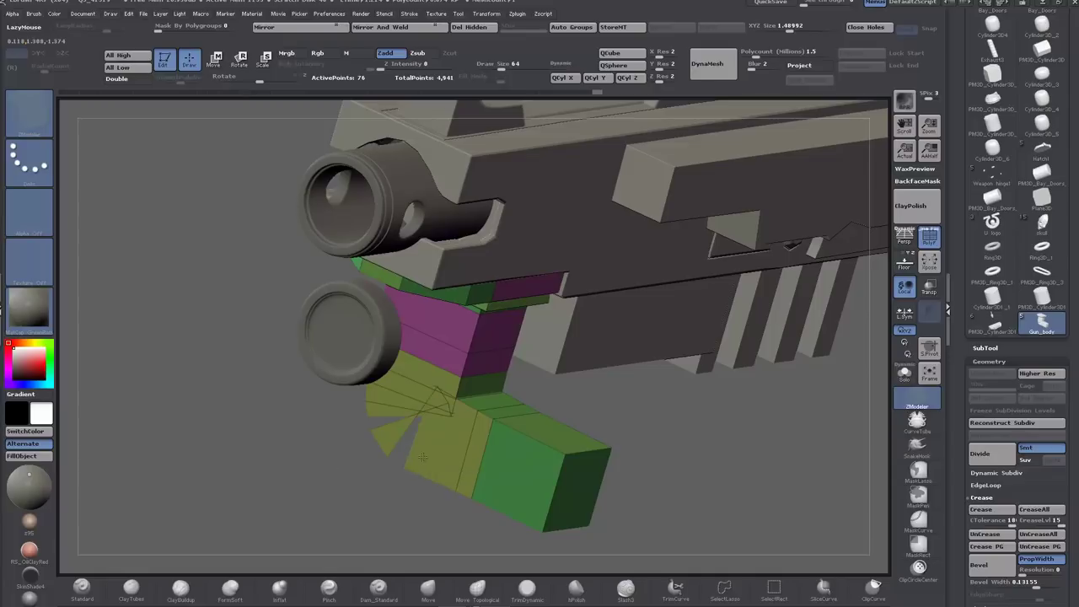
{"action": "left_click_drag", "start_coordinate": [423, 457], "coordinate": [445, 463]}
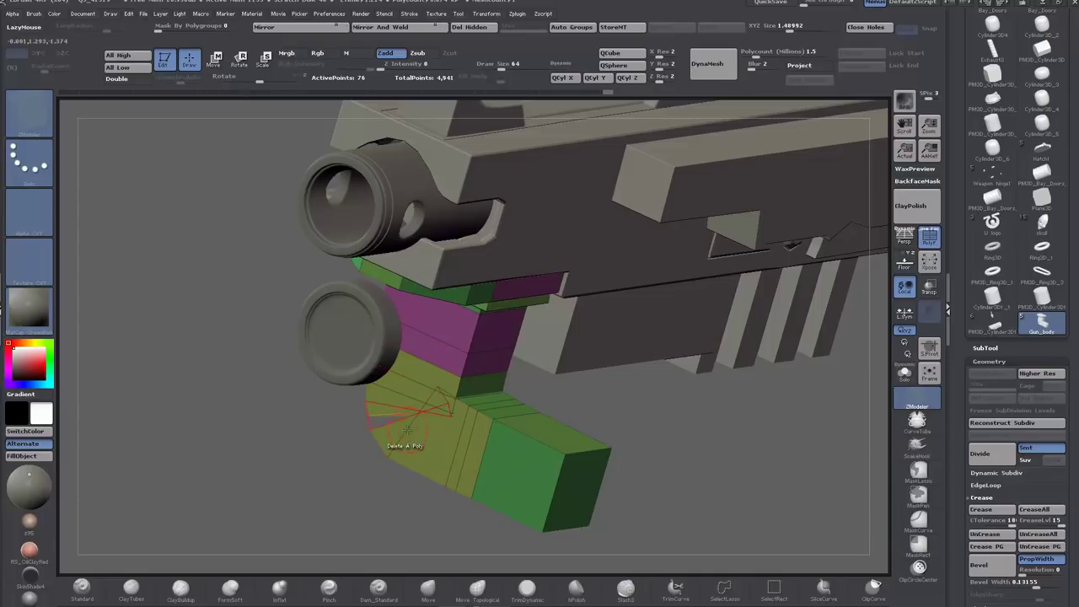
{"action": "mouse_move", "coordinate": [268, 535]}
{"action": "left_mouse_down"}
{"action": "mouse_move", "coordinate": [472, 514]}
{"action": "mouse_move", "coordinate": [262, 516]}
{"action": "left_mouse_up"}
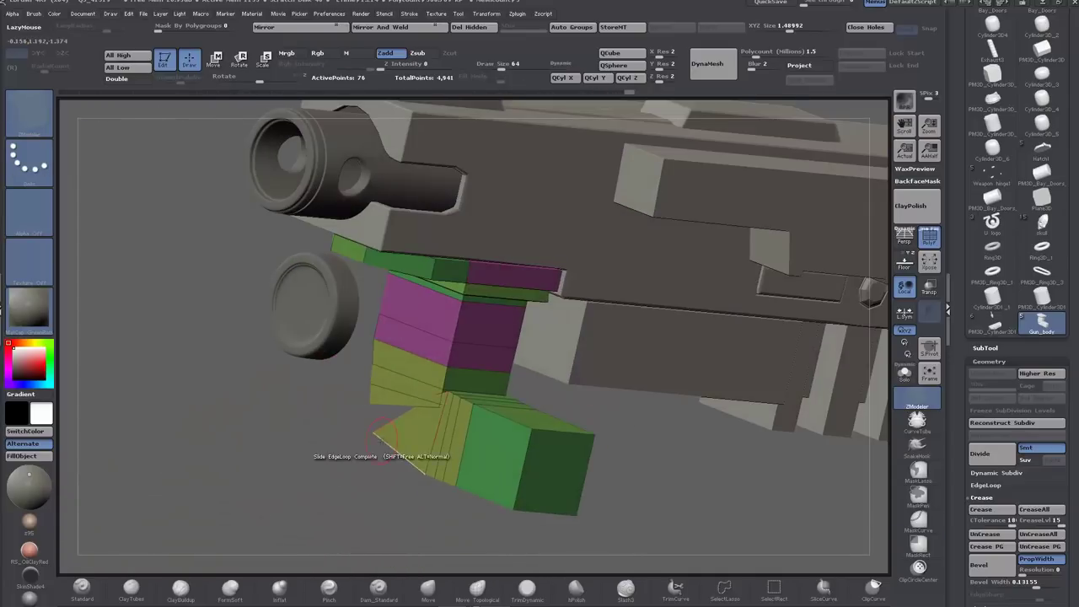
Step: Try to delete surplus edge loops on the curved connection with the Insert action and slide the remaining loops
{"action": "key", "text": "space"}
{"action": "left_click", "coordinate": [401, 306]}
{"action": "left_click", "coordinate": [412, 354], "text": "alt"}
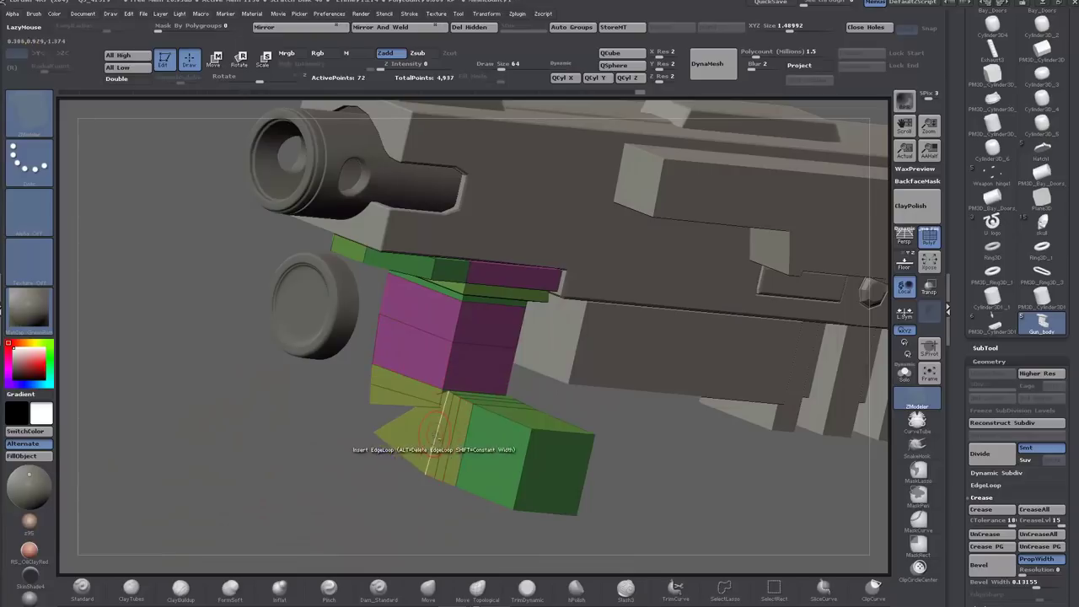
{"action": "key", "text": "space"}
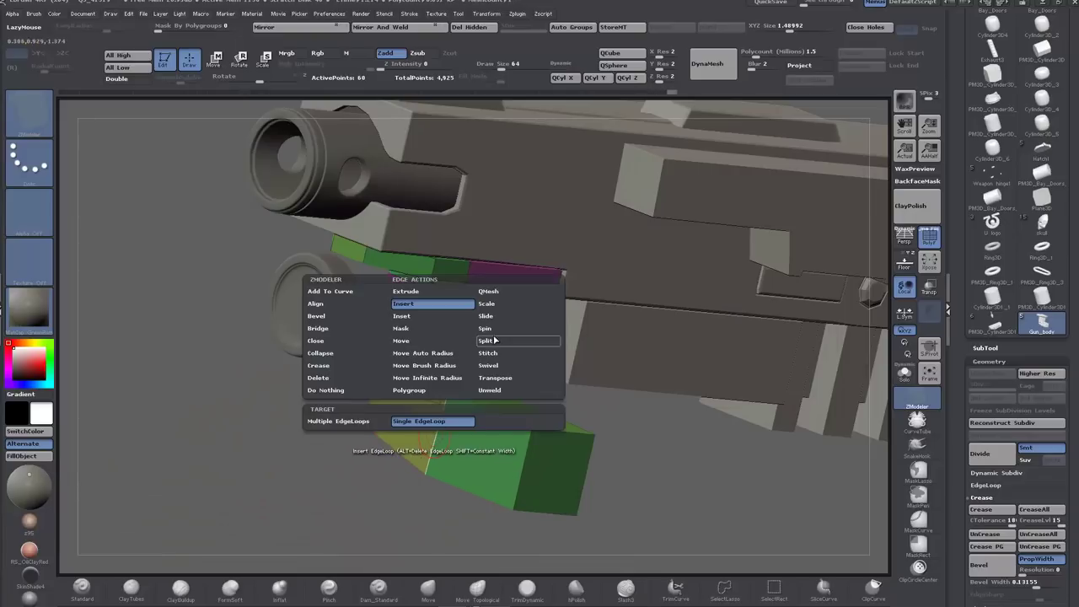
{"action": "left_click", "coordinate": [496, 316]}
{"action": "left_click_drag", "start_coordinate": [362, 459], "coordinate": [371, 411]}
{"action": "left_click_drag", "start_coordinate": [257, 493], "coordinate": [317, 471]}
{"action": "left_click_drag", "start_coordinate": [343, 425], "coordinate": [236, 392]}
{"action": "left_click_drag", "start_coordinate": [306, 408], "coordinate": [604, 391]}
Step: Undo the last edge loop deletions and slides on the curved connection
{"action": "key", "text": "ctrl+z"}
{"action": "key", "text": "ctrl+z"}
{"action": "key", "text": "ctrl+z"}
{"action": "key", "text": "ctrl+z"}
{"action": "key", "text": "ctrl+z"}
{"action": "key", "text": "ctrl+z"}
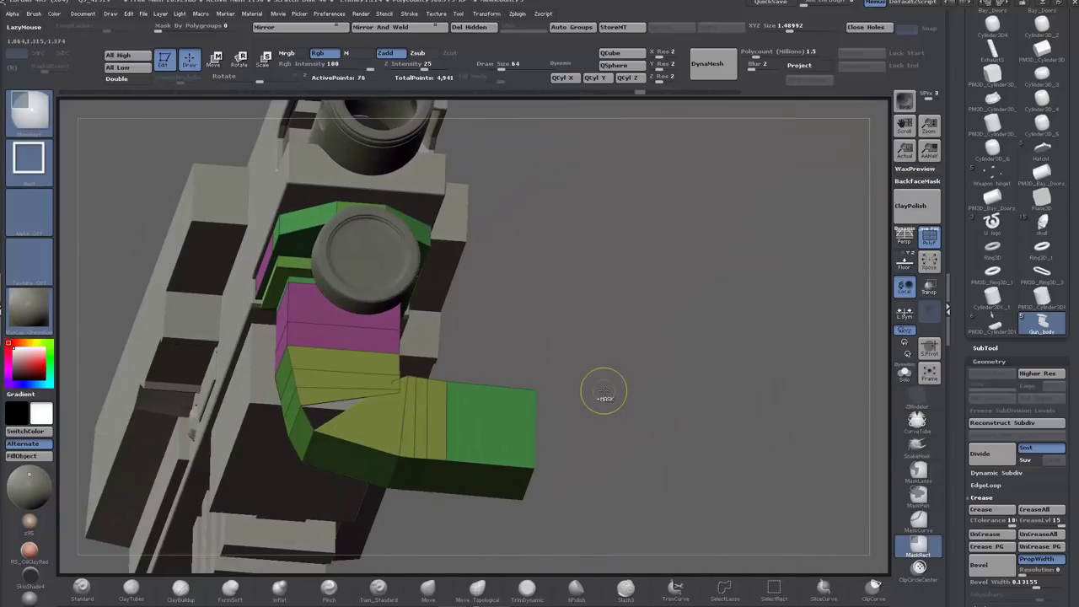
Step: Delete the surplus edge loops at both ends of the curved connection with the single EdgeLoop insert action
{"action": "key", "text": "space"}
{"action": "left_click", "coordinate": [433, 306]}
{"action": "left_click", "coordinate": [449, 419], "text": "alt"}
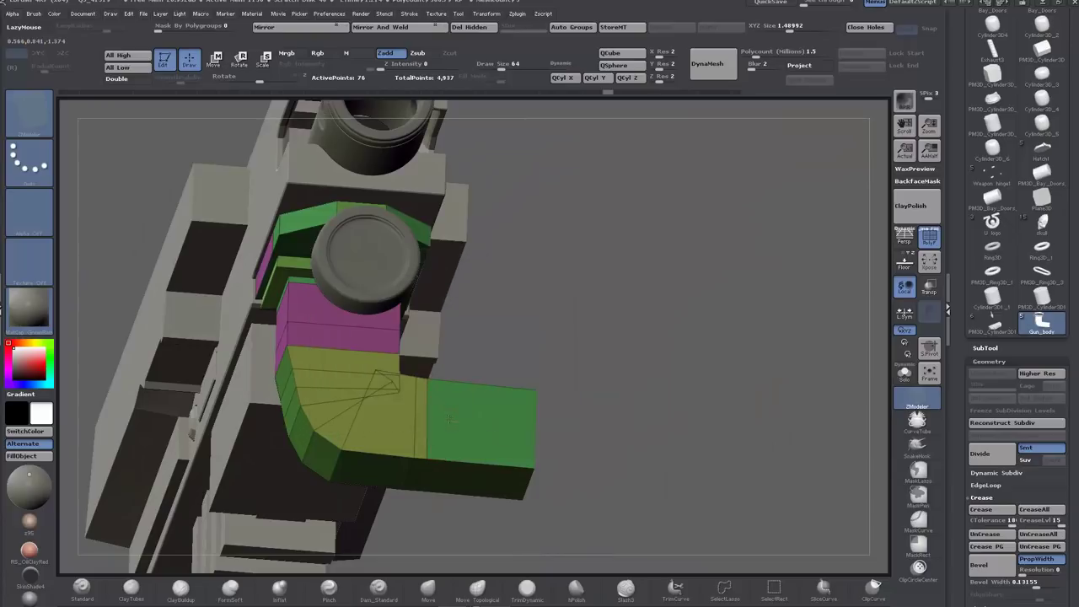
{"action": "left_click", "coordinate": [359, 348], "text": "alt"}
{"action": "left_click_drag", "start_coordinate": [604, 405], "coordinate": [573, 428]}
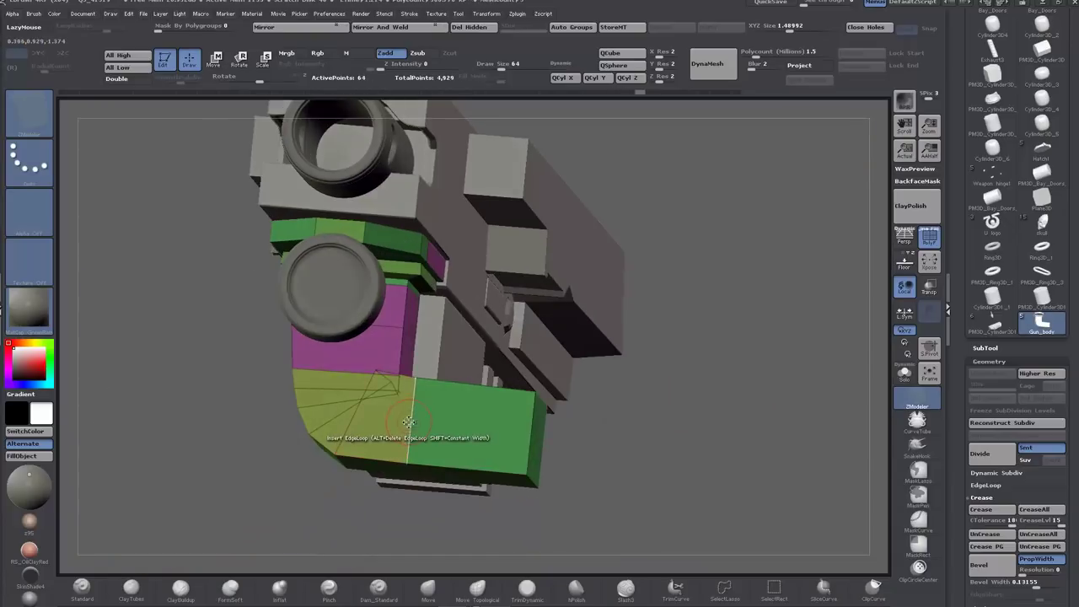
Step: Slide the bend's complete edge loops outward, into the offset block at one end and up the mount at the other
{"action": "key", "text": "space"}
{"action": "left_click", "coordinate": [468, 318]}
{"action": "left_click_drag", "start_coordinate": [356, 417], "coordinate": [415, 419]}
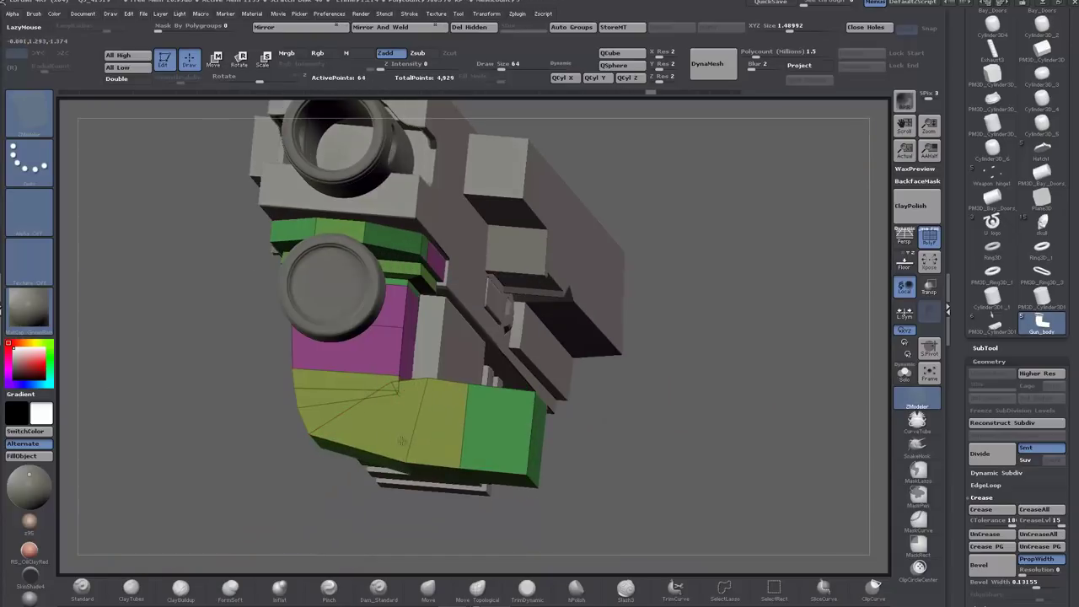
{"action": "left_click_drag", "start_coordinate": [344, 372], "coordinate": [342, 336]}
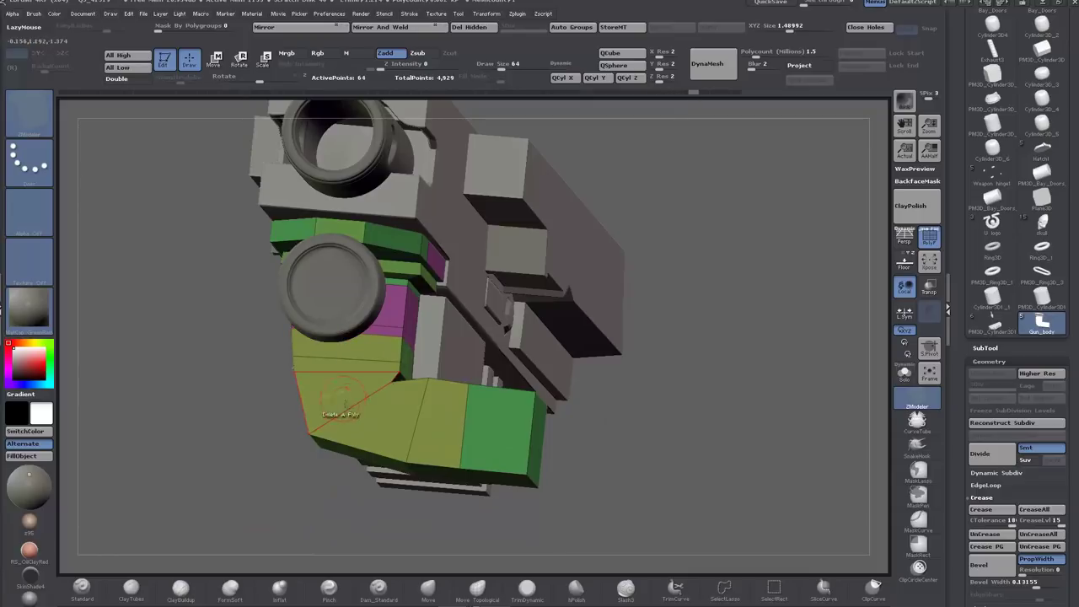
{"action": "left_click_drag", "start_coordinate": [349, 406], "coordinate": [386, 416]}
Step: Slide the bend's remaining edge loops so that the segments of the curved connection are evenly spaced
{"action": "left_click_drag", "start_coordinate": [588, 417], "coordinate": [487, 479]}
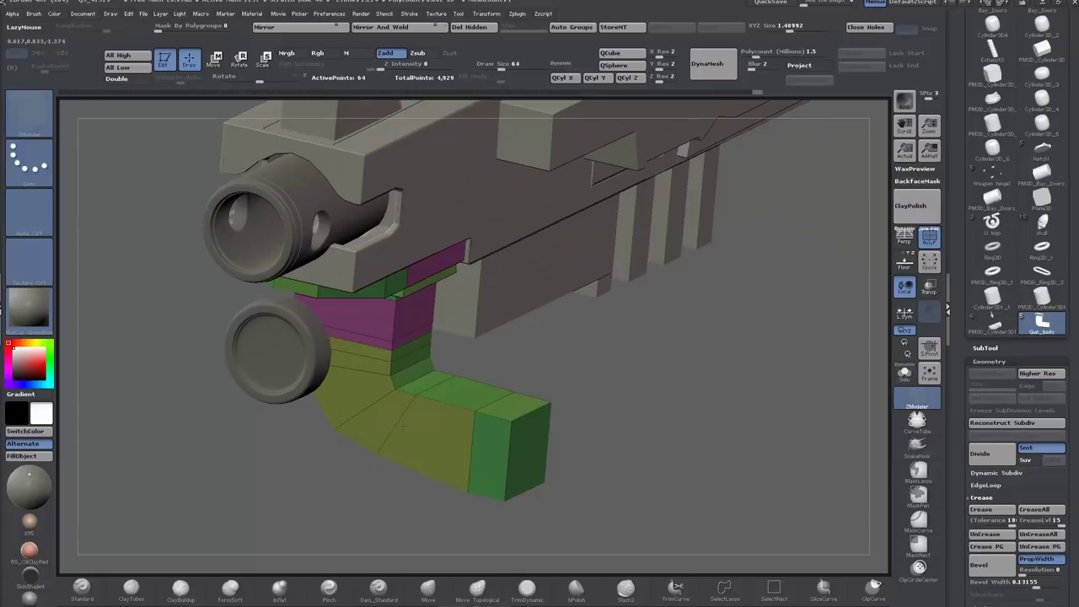
{"action": "left_click_drag", "start_coordinate": [470, 446], "coordinate": [437, 441]}
{"action": "left_click_drag", "start_coordinate": [287, 485], "coordinate": [316, 476]}
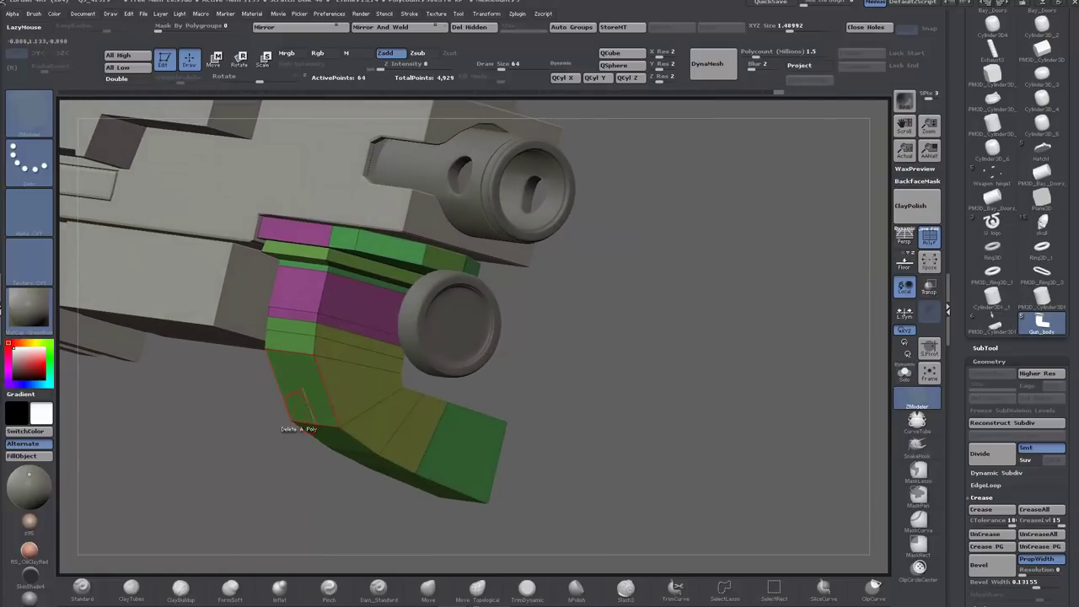
{"action": "left_click_drag", "start_coordinate": [336, 361], "coordinate": [334, 378]}
{"action": "left_click_drag", "start_coordinate": [331, 338], "coordinate": [331, 346]}
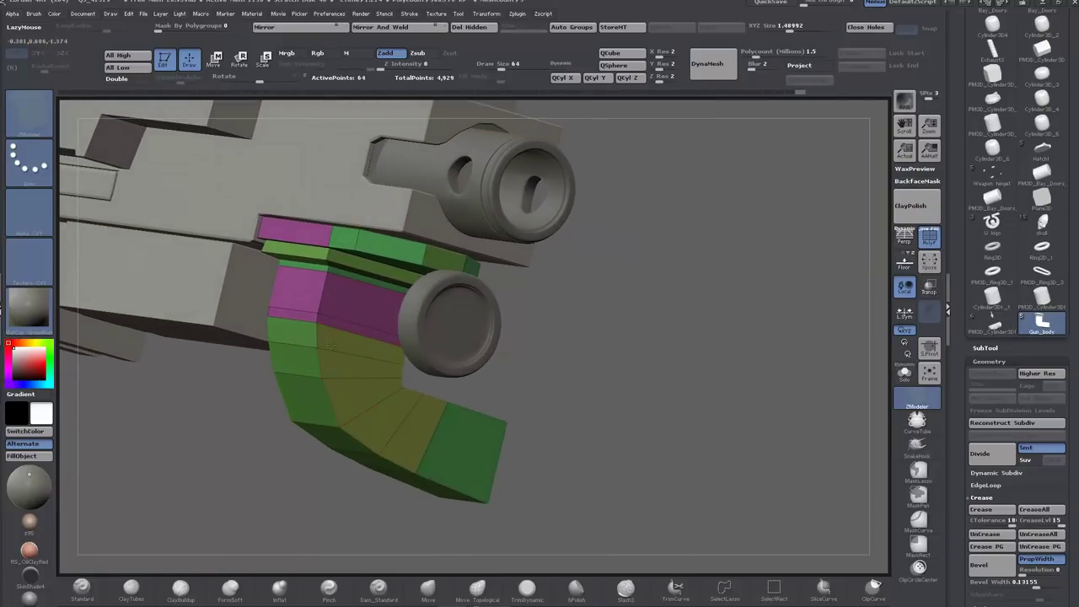
Step: Insert several lengthwise edge loops down the magazine mount in side view to divide its outer face into narrow columns
{"action": "left_click_drag", "start_coordinate": [213, 458], "coordinate": [329, 424], "text": "shift"}
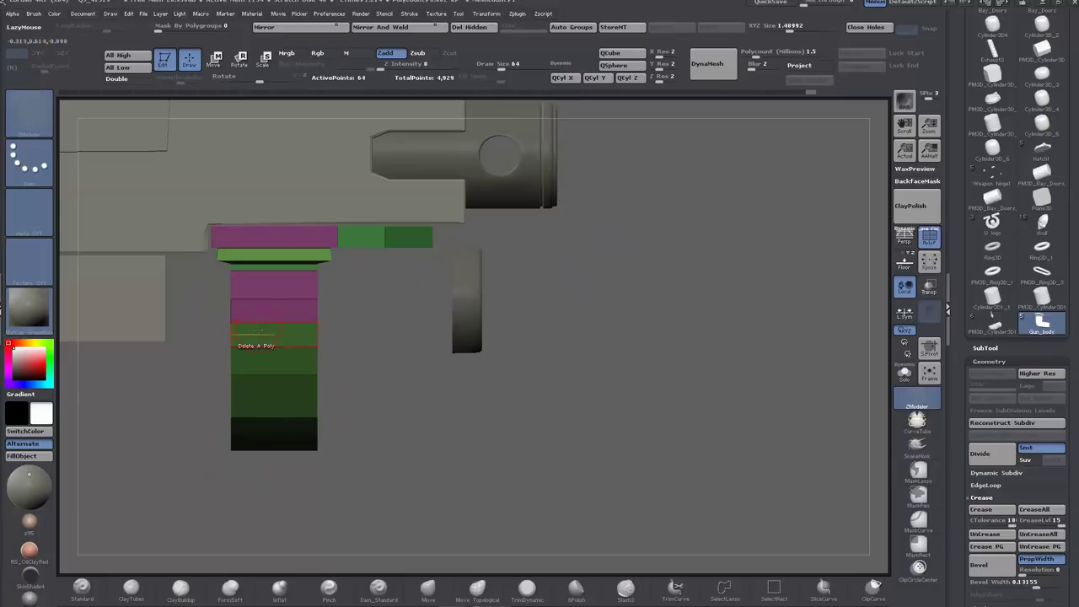
{"action": "key", "text": "space"}
{"action": "left_click", "coordinate": [241, 307]}
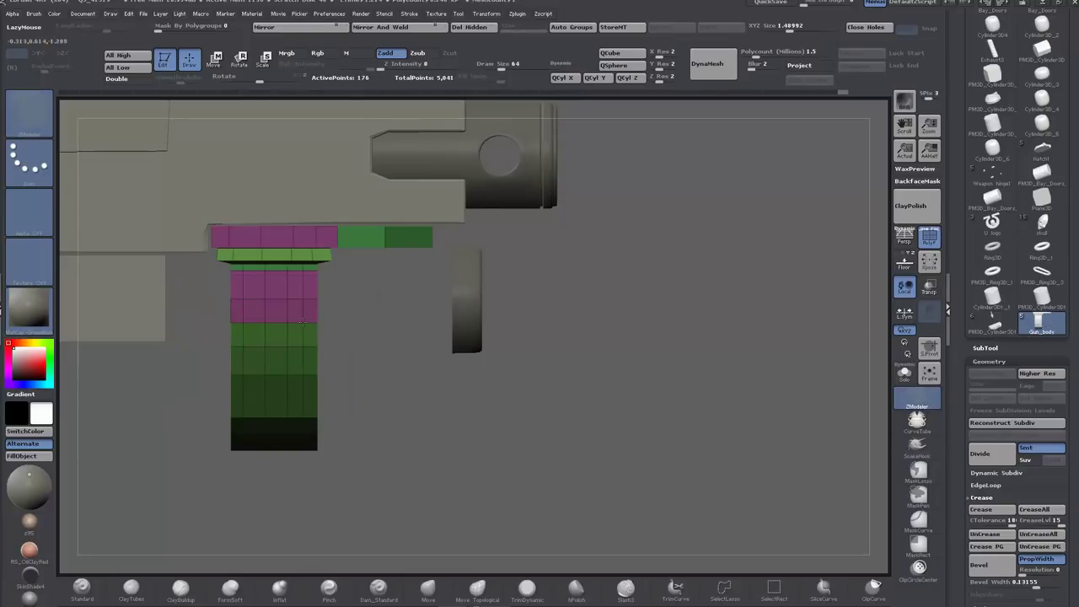
Step: Mark pairs of polygons down one column of the magazine's outer face, using QMesh targeted at A Single Poly
{"action": "key", "text": "space"}
{"action": "left_click", "coordinate": [313, 183]}
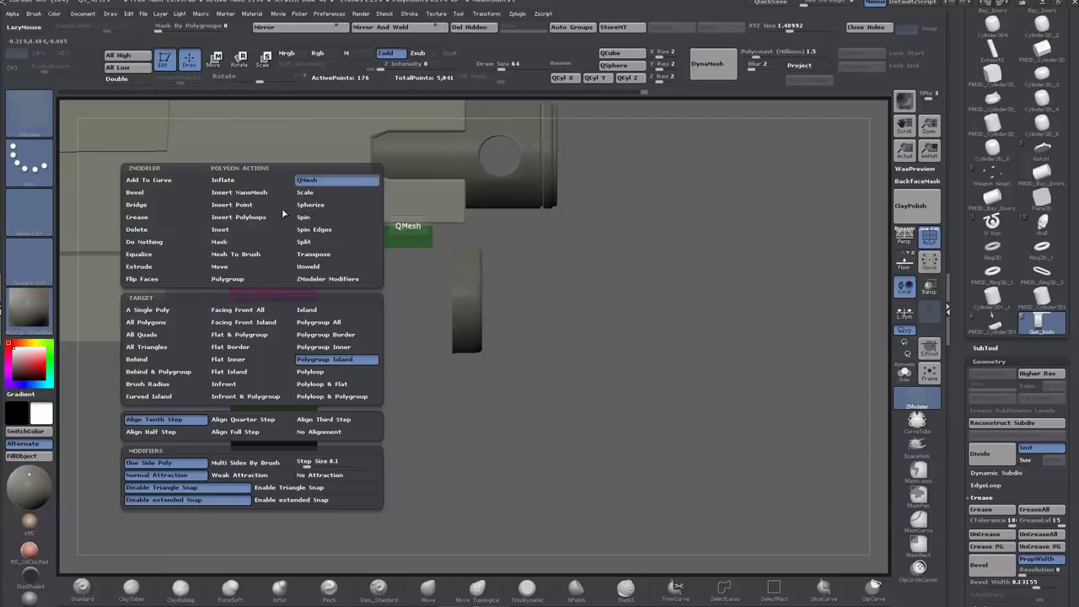
{"action": "left_click", "coordinate": [160, 309]}
{"action": "left_click_drag", "start_coordinate": [255, 291], "coordinate": [258, 310], "text": "alt"}
{"action": "left_click_drag", "start_coordinate": [252, 377], "coordinate": [254, 393], "text": "alt"}
{"action": "left_click_drag", "start_coordinate": [379, 420], "coordinate": [377, 362]}
{"action": "key", "text": "space"}
{"action": "left_click", "coordinate": [346, 320]}
{"action": "left_click", "coordinate": [346, 319]}
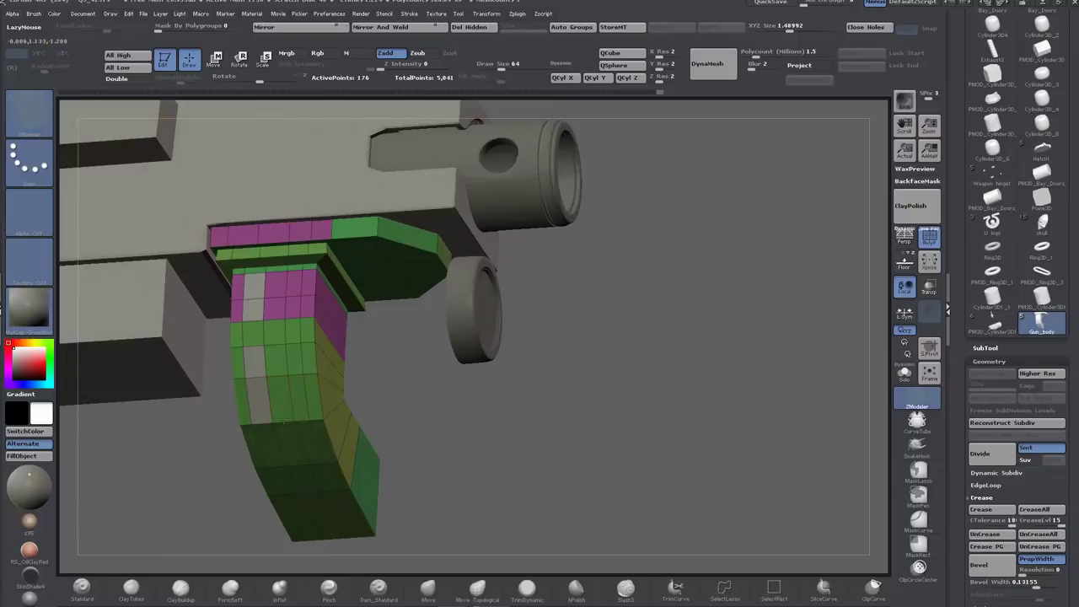
{"action": "mouse_move", "coordinate": [389, 406]}
{"action": "left_mouse_down"}
{"action": "mouse_move", "coordinate": [391, 313]}
{"action": "mouse_move", "coordinate": [366, 326]}
{"action": "left_mouse_up"}
{"action": "left_click", "coordinate": [277, 409], "text": "alt"}
Step: Insert a single edge loop across the middle of the magazine's lower end block
{"action": "mouse_move", "coordinate": [539, 438]}
{"action": "left_mouse_down"}
{"action": "mouse_move", "coordinate": [489, 484]}
{"action": "mouse_move", "coordinate": [478, 450]}
{"action": "left_mouse_up"}
{"action": "key", "text": "space"}
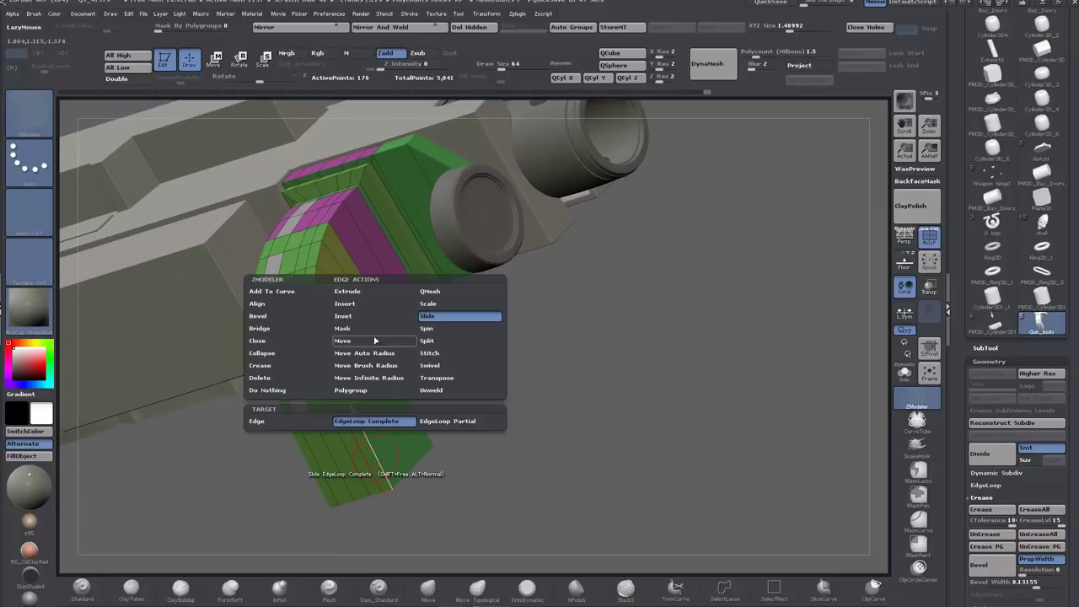
{"action": "left_click", "coordinate": [376, 306]}
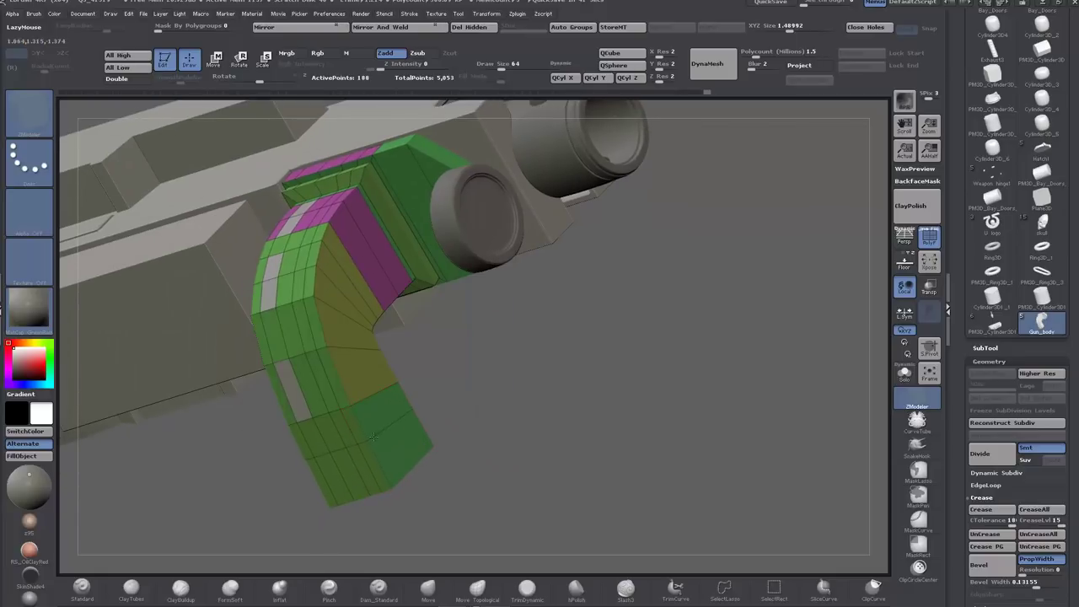
Step: Mark the matching polygons on the lower end block and down the second column of the magazine's outer face
{"action": "left_click", "coordinate": [336, 482], "text": "alt"}
{"action": "left_click_drag", "start_coordinate": [460, 468], "coordinate": [510, 454]}
{"action": "left_click", "coordinate": [358, 468], "text": "alt"}
{"action": "left_click", "coordinate": [337, 379], "text": "alt"}
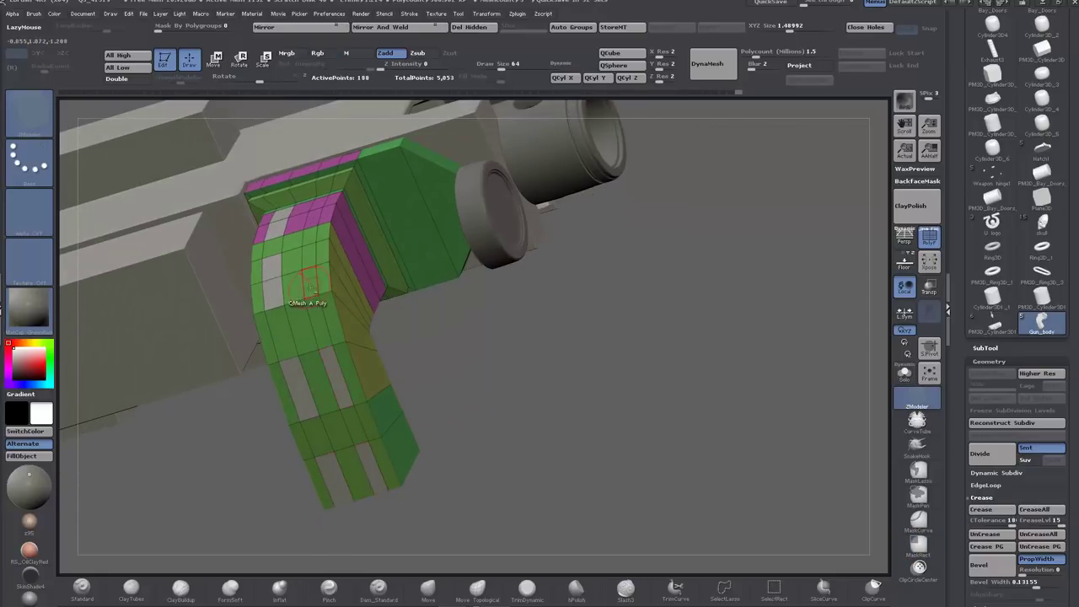
{"action": "right_click_drag", "start_coordinate": [309, 289], "coordinate": [376, 337]}
{"action": "left_click", "coordinate": [373, 339], "text": "alt"}
{"action": "left_click", "coordinate": [370, 310], "text": "alt"}
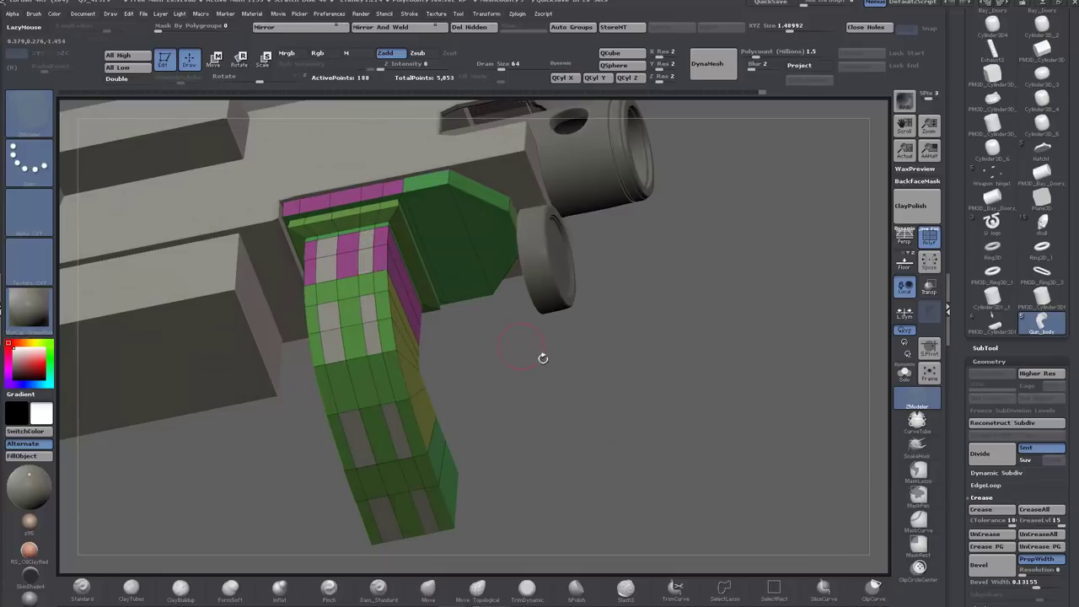
Step: Extrude the marked polygons outward with QMesh into paired raised ribs along the magazine's curved outer face
{"action": "mouse_move", "coordinate": [569, 398]}
{"action": "left_mouse_down"}
{"action": "mouse_move", "coordinate": [593, 400]}
{"action": "mouse_move", "coordinate": [568, 402]}
{"action": "left_mouse_up"}
{"action": "key", "text": "ctrl+z"}
{"action": "key", "text": "space"}
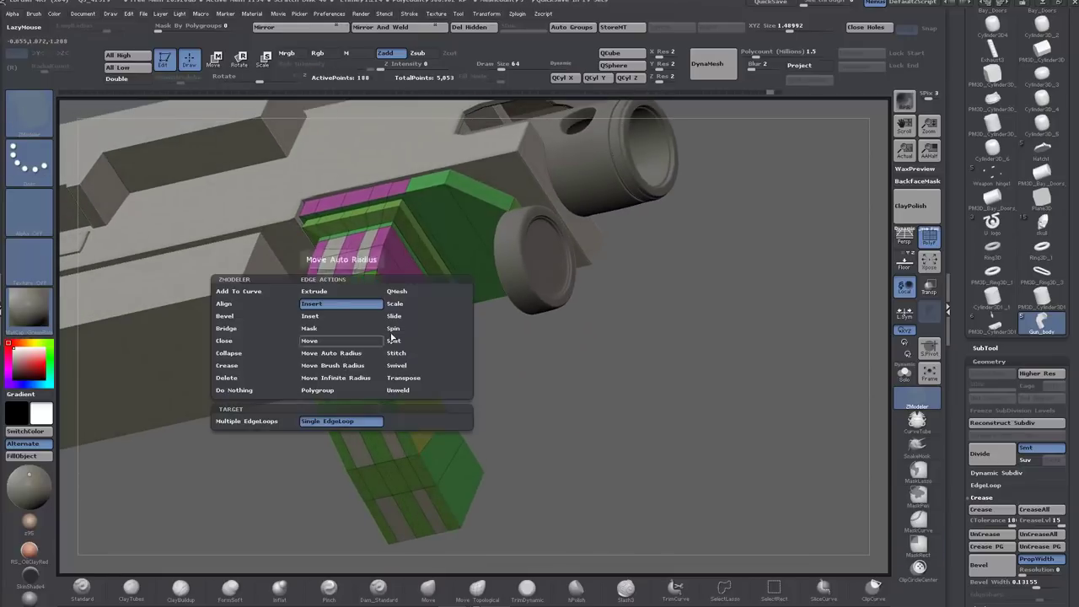
{"action": "left_click", "coordinate": [394, 334]}
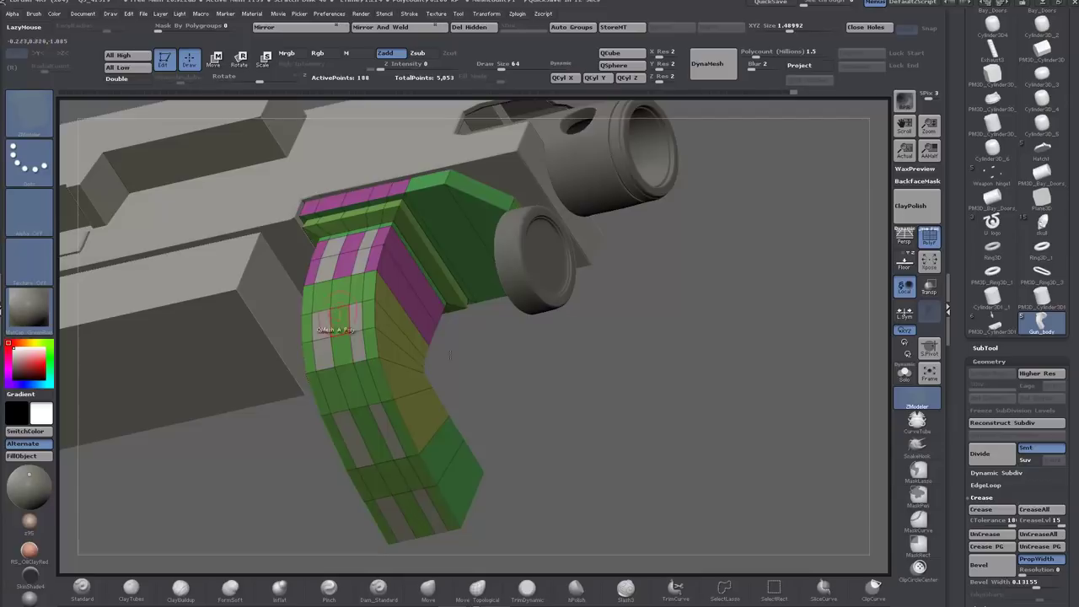
{"action": "left_click_drag", "start_coordinate": [531, 416], "coordinate": [451, 420]}
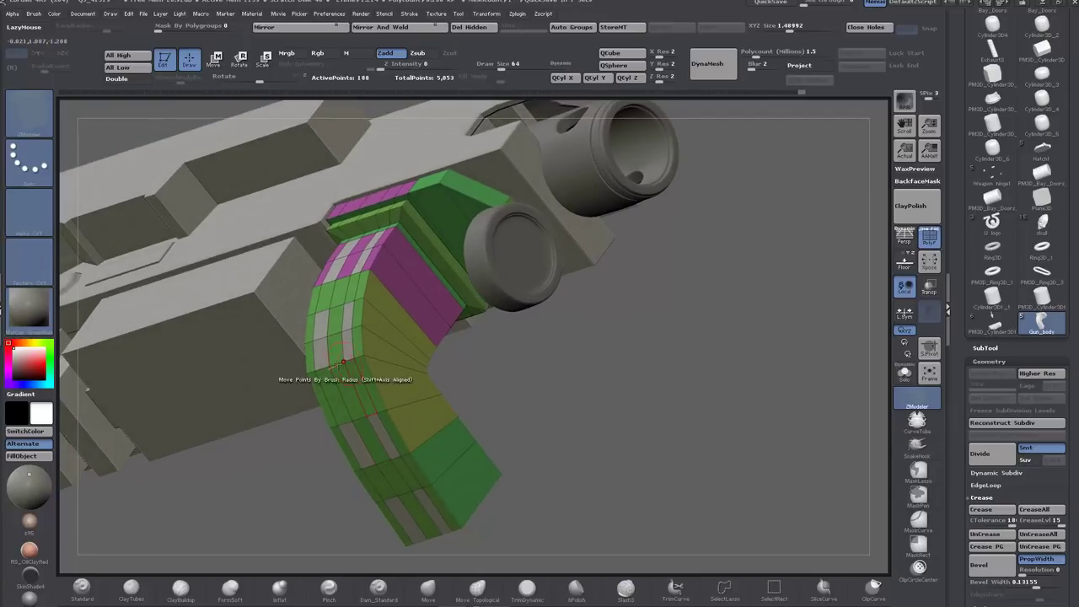
{"action": "left_click_drag", "start_coordinate": [587, 413], "coordinate": [573, 396]}
{"action": "left_click_drag", "start_coordinate": [432, 513], "coordinate": [423, 521]}
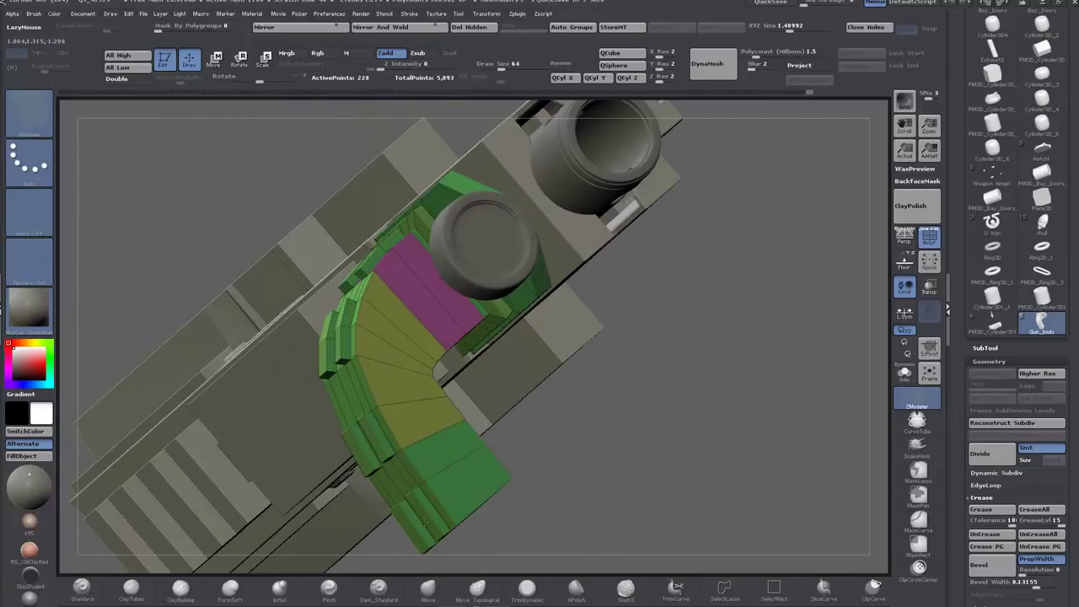
Step: Crease the magazine's edges with a tolerance of 50 and a crease level of 3, and hide the polyframe
{"action": "mouse_move", "coordinate": [662, 438]}
{"action": "left_mouse_down"}
{"action": "mouse_move", "coordinate": [677, 428]}
{"action": "mouse_move", "coordinate": [661, 422]}
{"action": "left_mouse_up"}
{"action": "left_click_drag", "start_coordinate": [957, 420], "coordinate": [957, 348]}
{"action": "left_click", "coordinate": [993, 387]}
{"action": "type", "text": "50"}
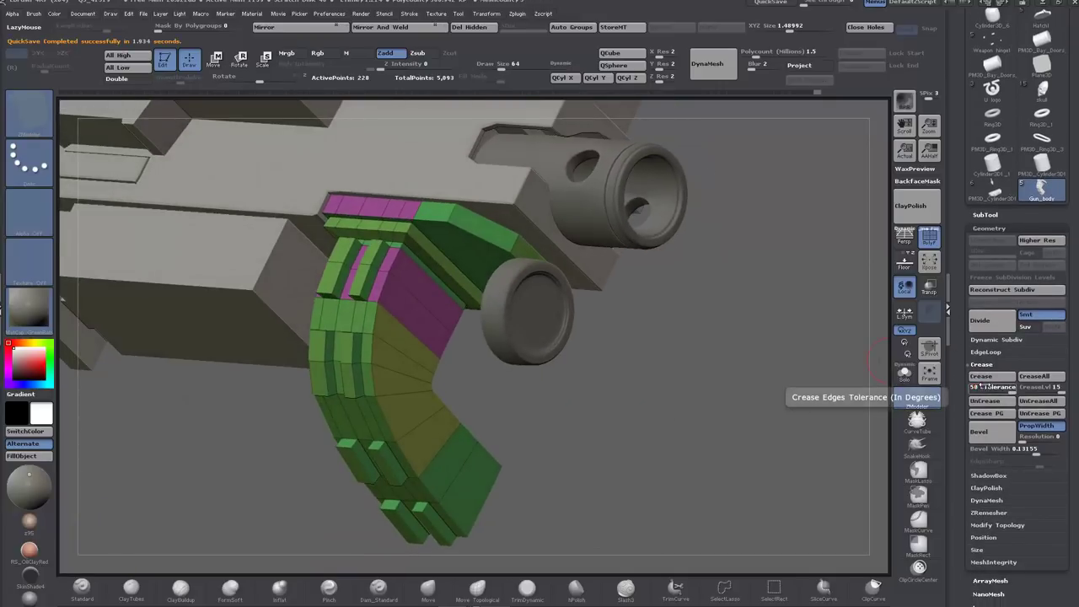
{"action": "key", "text": "Return"}
{"action": "left_click", "coordinate": [982, 376]}
{"action": "left_click", "coordinate": [929, 238]}
{"action": "left_click_drag", "start_coordinate": [748, 395], "coordinate": [723, 420]}
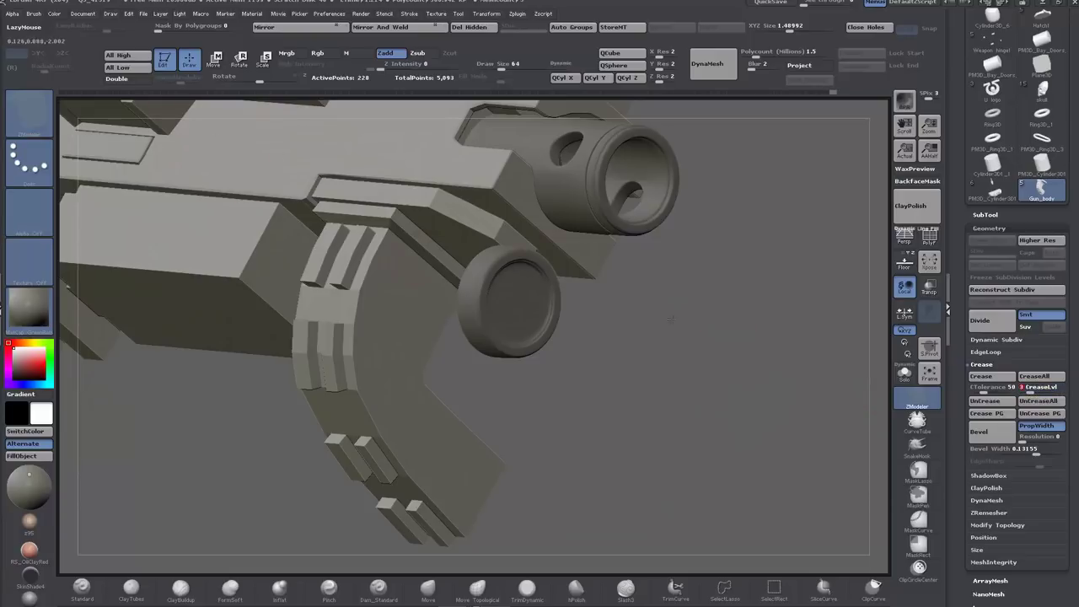
Step: Preview the creased magazine with dynamic subdivision, then return to the low-poly mesh with the polyframe shown
{"action": "key", "text": "d"}
{"action": "left_click_drag", "start_coordinate": [670, 319], "coordinate": [670, 371]}
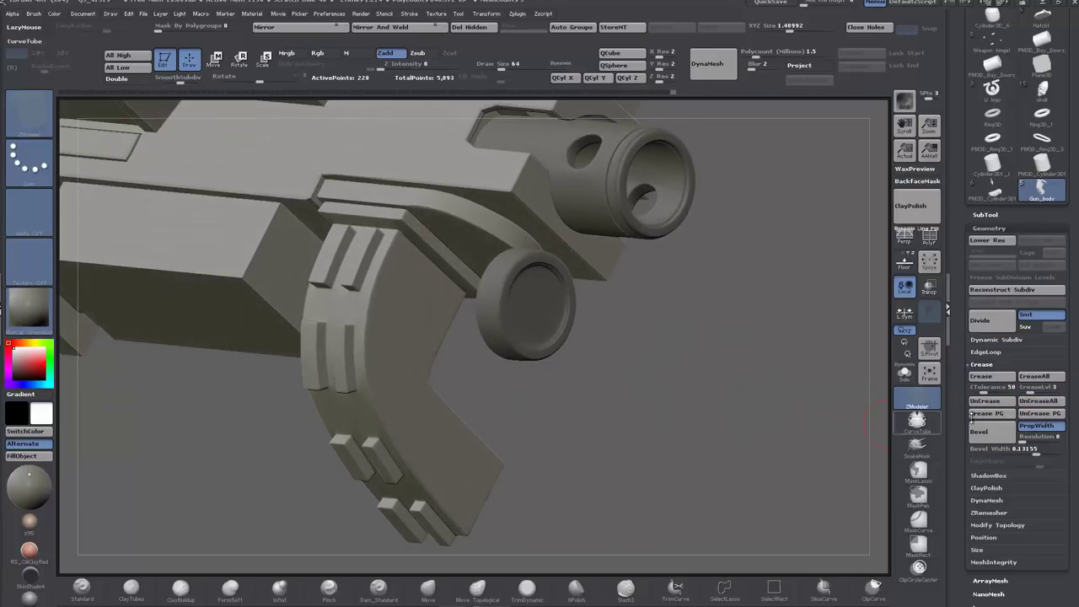
{"action": "left_click_drag", "start_coordinate": [763, 388], "coordinate": [818, 439], "text": "alt"}
{"action": "key", "text": "shift+d"}
{"action": "key", "text": "shift+f"}
Step: Insert additional single edge loops across the magazine's bend and its lower end block
{"action": "left_click_drag", "start_coordinate": [715, 374], "coordinate": [708, 358]}
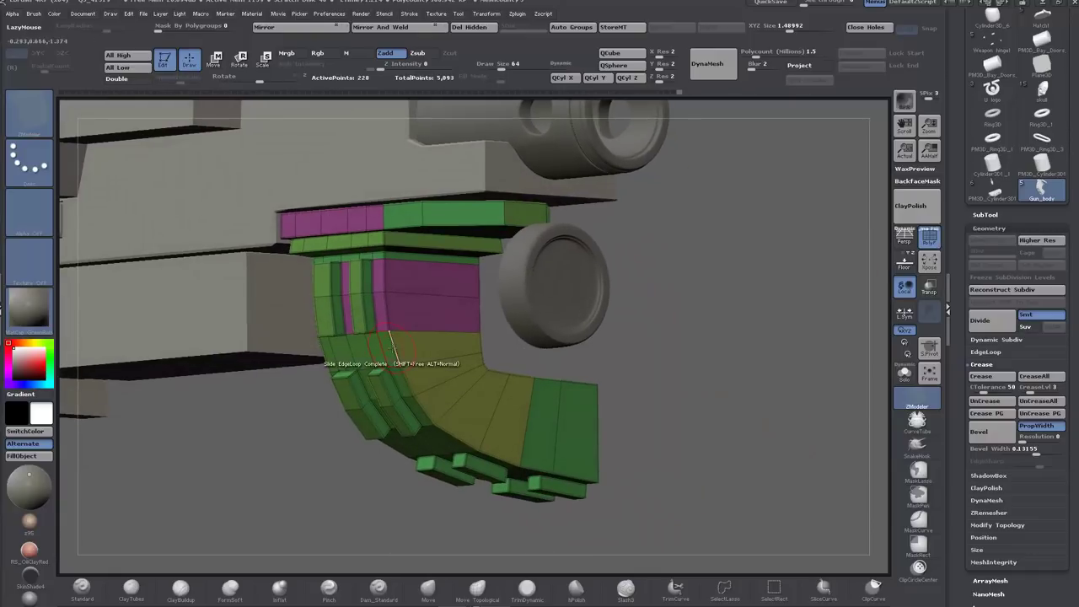
{"action": "key", "text": "space"}
{"action": "left_click", "coordinate": [369, 305]}
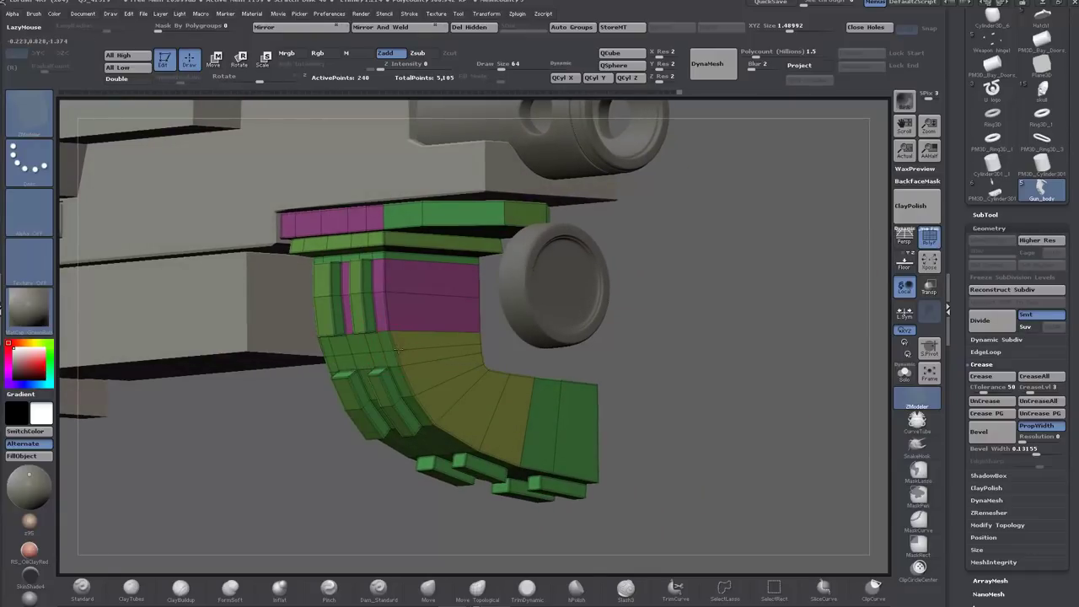
{"action": "left_click_drag", "start_coordinate": [466, 529], "coordinate": [455, 446]}
{"action": "left_click", "coordinate": [555, 503]}
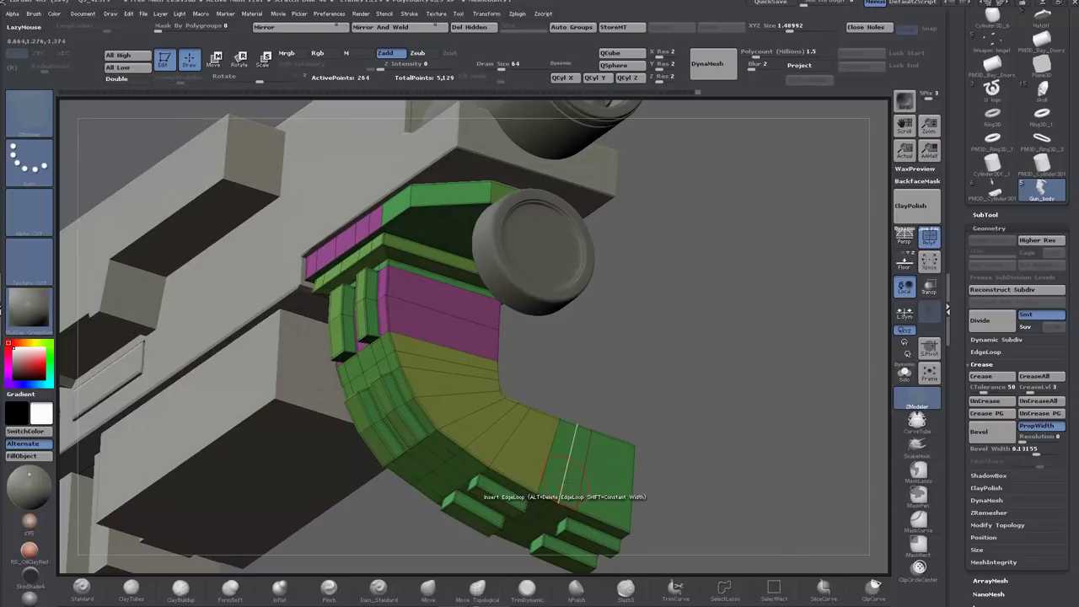
Step: Bevel the newly inserted crosswise loops into narrow bands using the edge Bevel action on EdgeLoop Complete
{"action": "key", "text": "space"}
{"action": "left_click", "coordinate": [460, 315]}
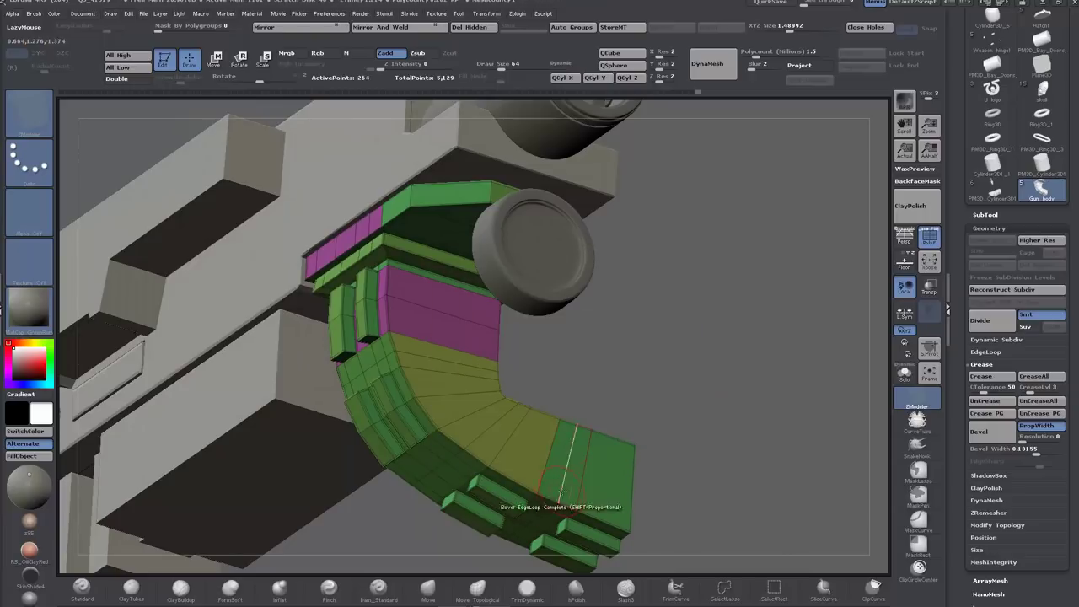
{"action": "left_click", "coordinate": [417, 356]}
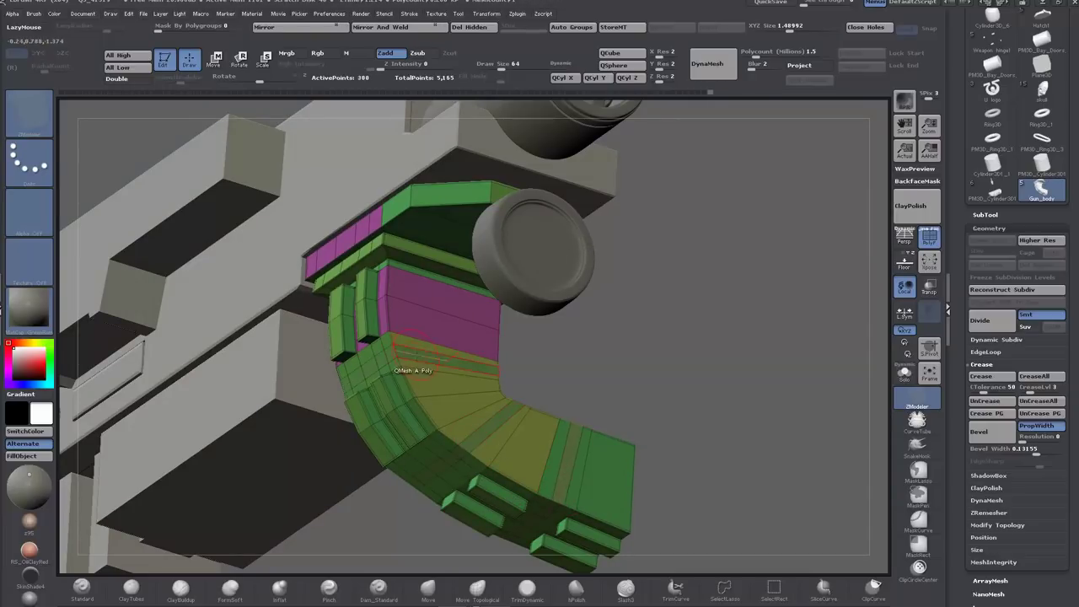
Step: Push the narrow crosswise bands of the magazine inward with QMesh on Polyloop to form recessed grooves
{"action": "left_click_drag", "start_coordinate": [654, 320], "coordinate": [693, 371]}
{"action": "key", "text": "space"}
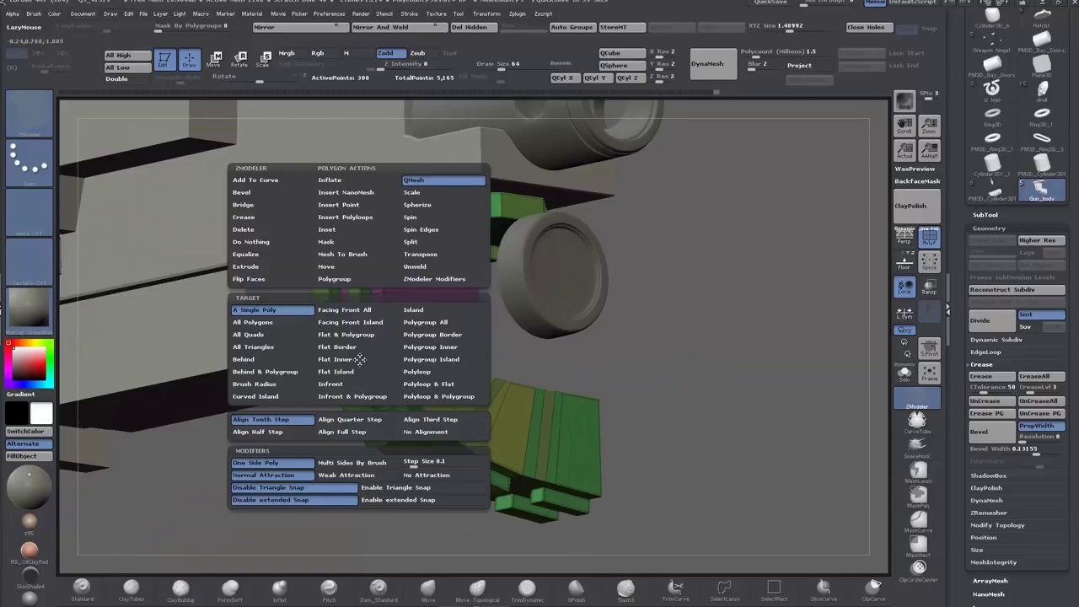
{"action": "left_click", "coordinate": [424, 373]}
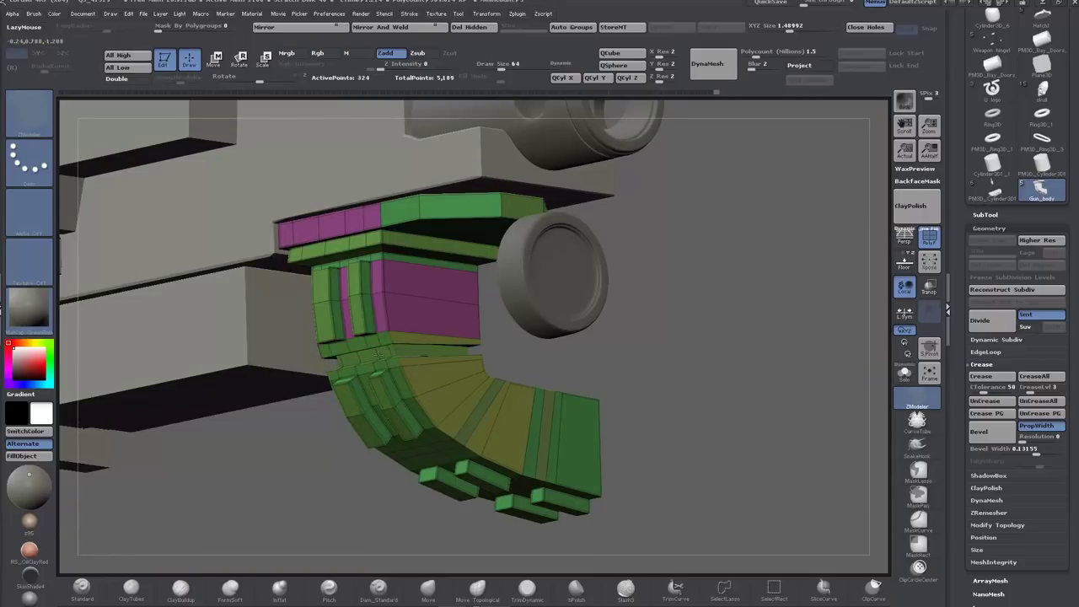
{"action": "right_click_drag", "start_coordinate": [448, 442], "coordinate": [645, 424]}
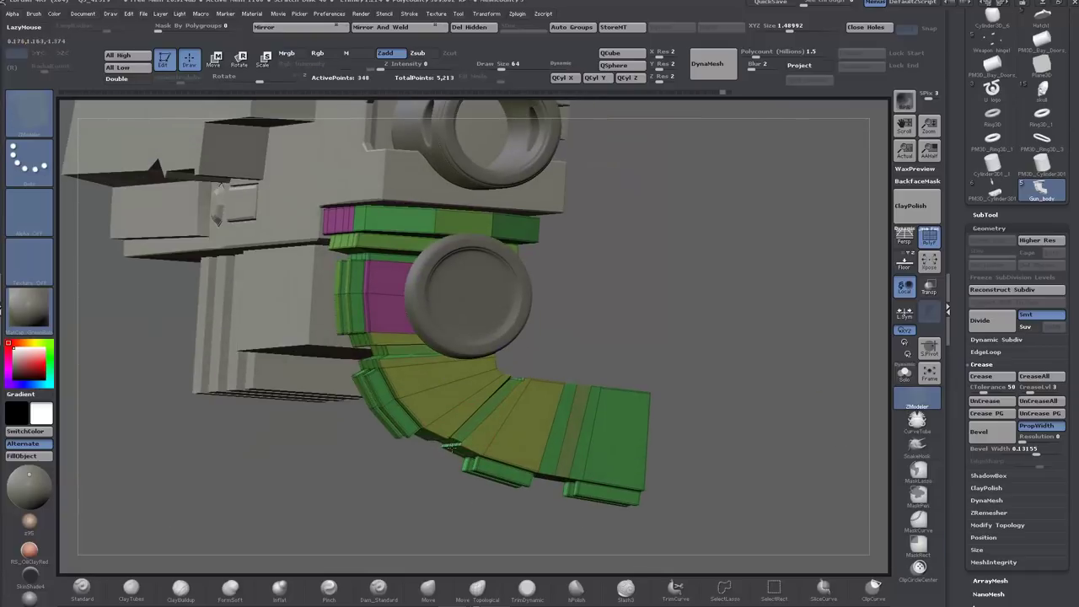
{"action": "right_click_drag", "start_coordinate": [453, 447], "coordinate": [439, 325]}
{"action": "key", "text": "ctrl+z"}
{"action": "right_click_drag", "start_coordinate": [521, 400], "coordinate": [656, 357]}
{"action": "mouse_move", "coordinate": [581, 354]}
{"action": "right_mouse_down"}
{"action": "mouse_move", "coordinate": [669, 332]}
{"action": "mouse_move", "coordinate": [713, 340]}
{"action": "mouse_move", "coordinate": [663, 312]}
{"action": "mouse_move", "coordinate": [686, 385]}
{"action": "right_mouse_up"}
{"action": "key", "text": "ctrl+z"}
{"action": "key", "text": "ctrl+z"}
{"action": "key", "text": "ctrl+shift+z"}
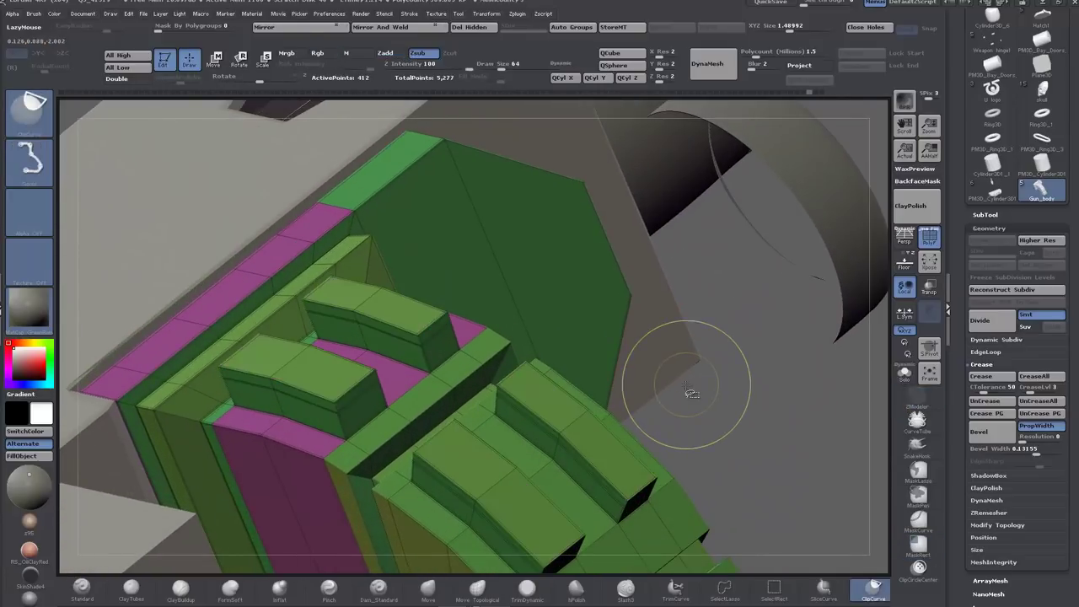
Step: Delete the ribs' end faces at the uppermost groove and set the edge Bridge action to Two Holes with Half Curvature
{"action": "key", "text": "space"}
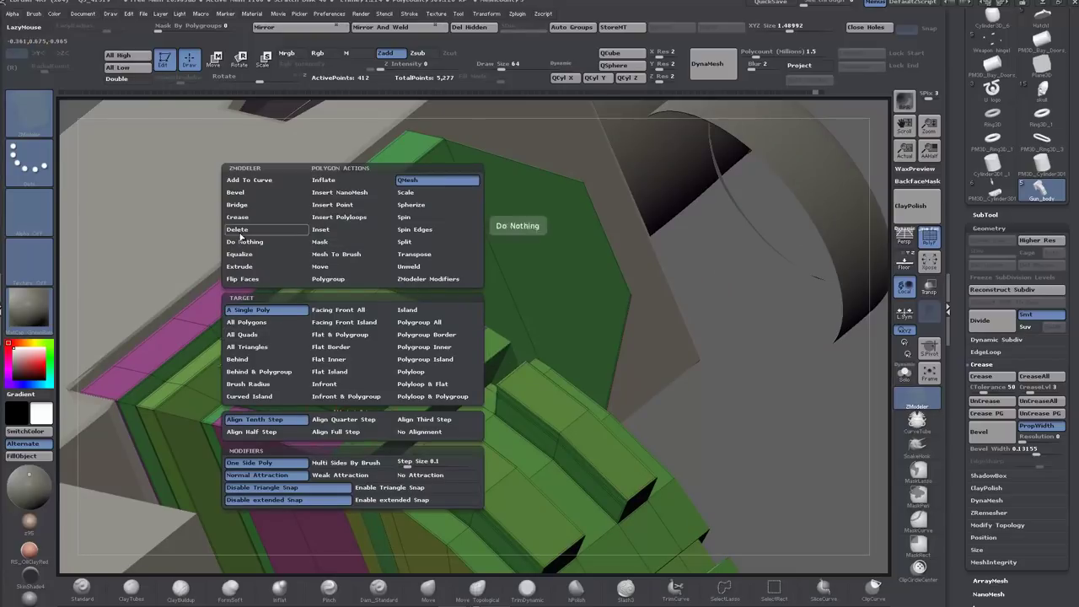
{"action": "left_click", "coordinate": [241, 233]}
{"action": "right_click_drag", "start_coordinate": [375, 393], "coordinate": [776, 474]}
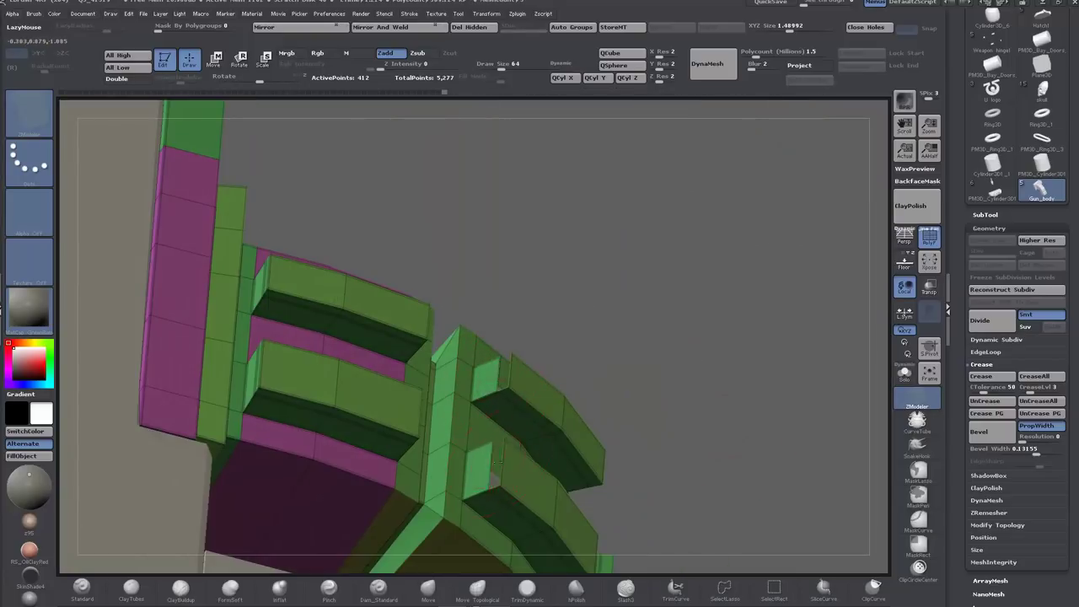
{"action": "right_click_drag", "start_coordinate": [499, 461], "coordinate": [453, 355]}
{"action": "key", "text": "space"}
{"action": "left_click", "coordinate": [371, 329]}
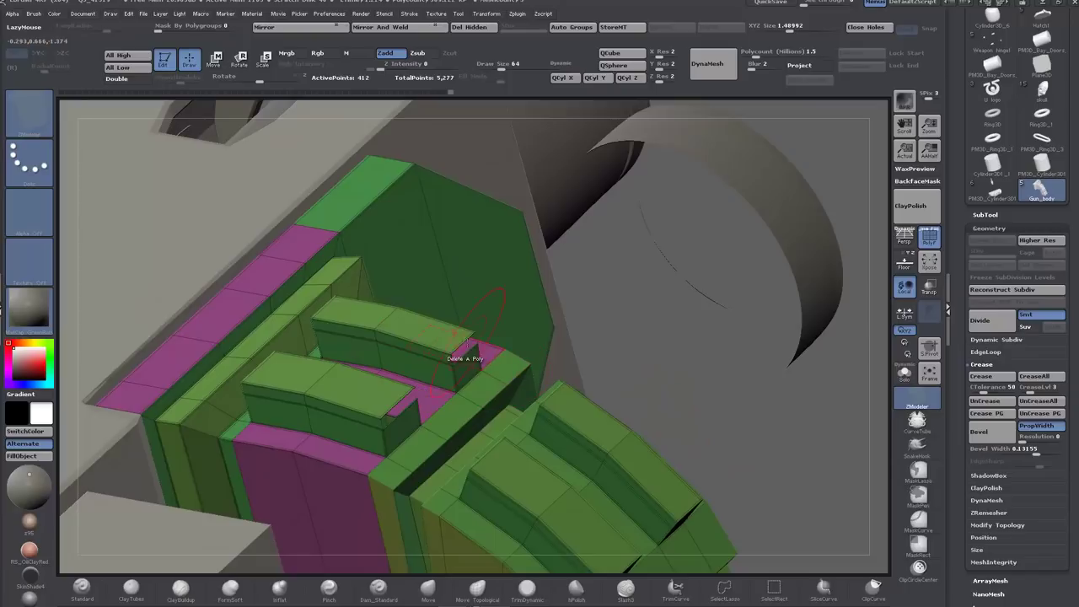
{"action": "key", "text": "space"}
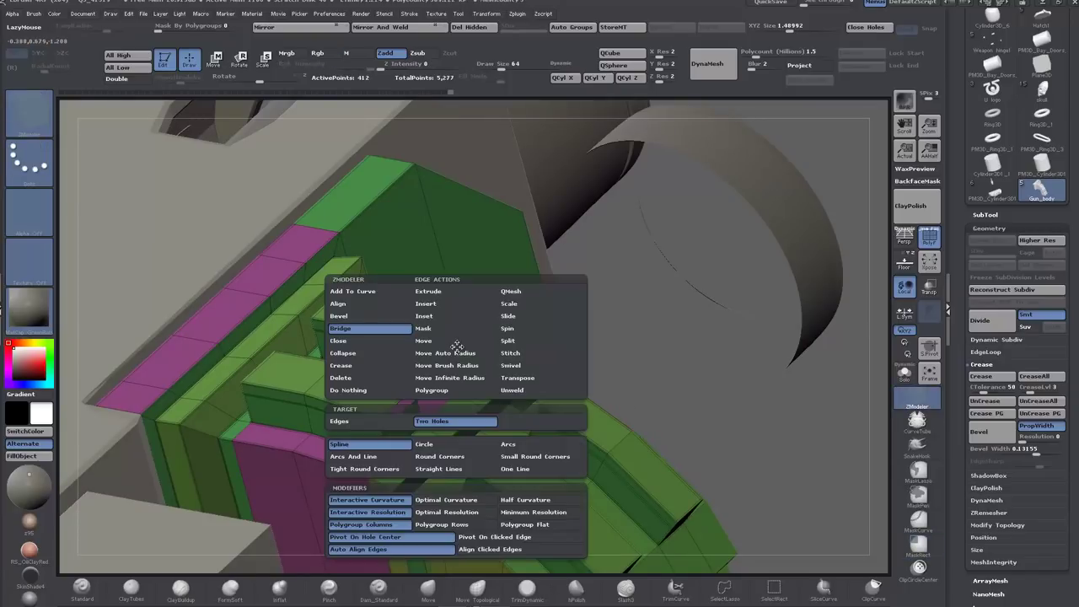
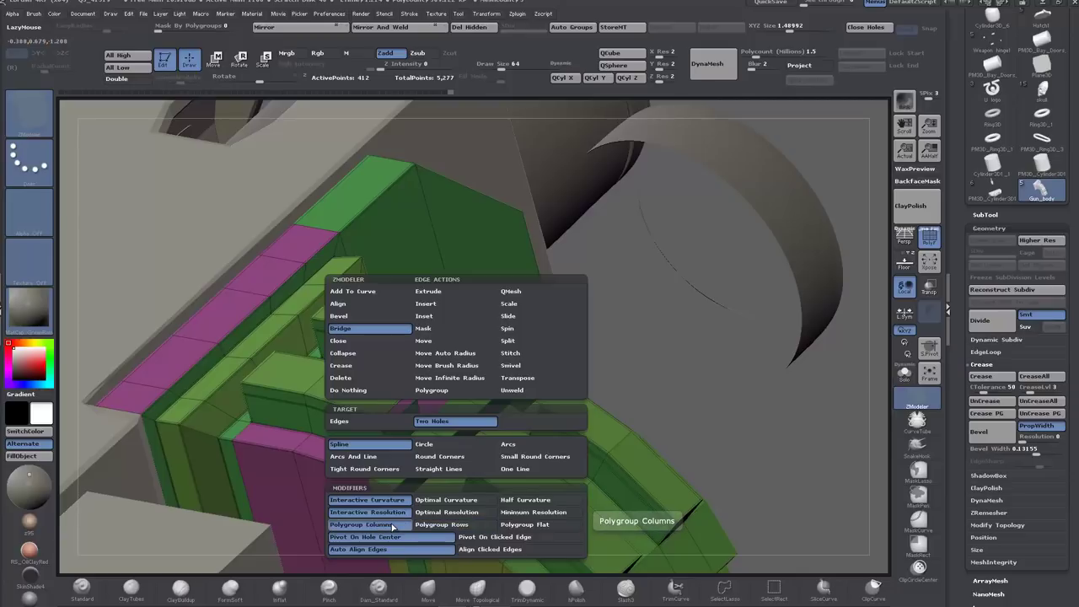
{"action": "left_click", "coordinate": [466, 519]}
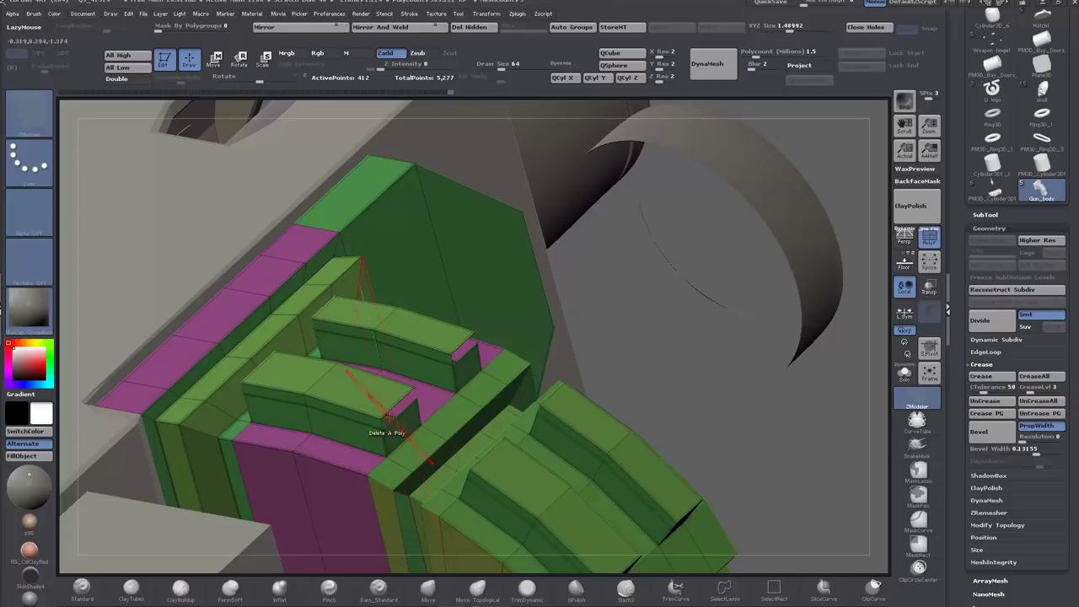
Step: Bridge the open ends of both outer ribs across the magazine's upper and middle grooves
{"action": "left_click", "coordinate": [562, 391]}
{"action": "left_click_drag", "start_coordinate": [790, 521], "coordinate": [634, 404], "text": "alt"}
{"action": "key", "text": "space"}
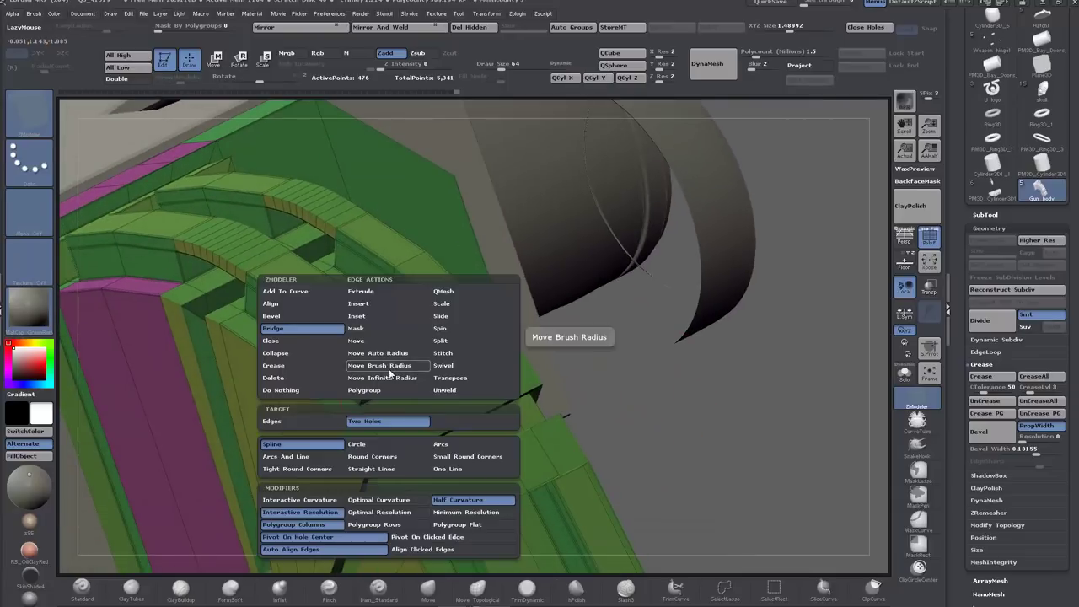
{"action": "left_click_drag", "start_coordinate": [550, 396], "coordinate": [556, 455]}
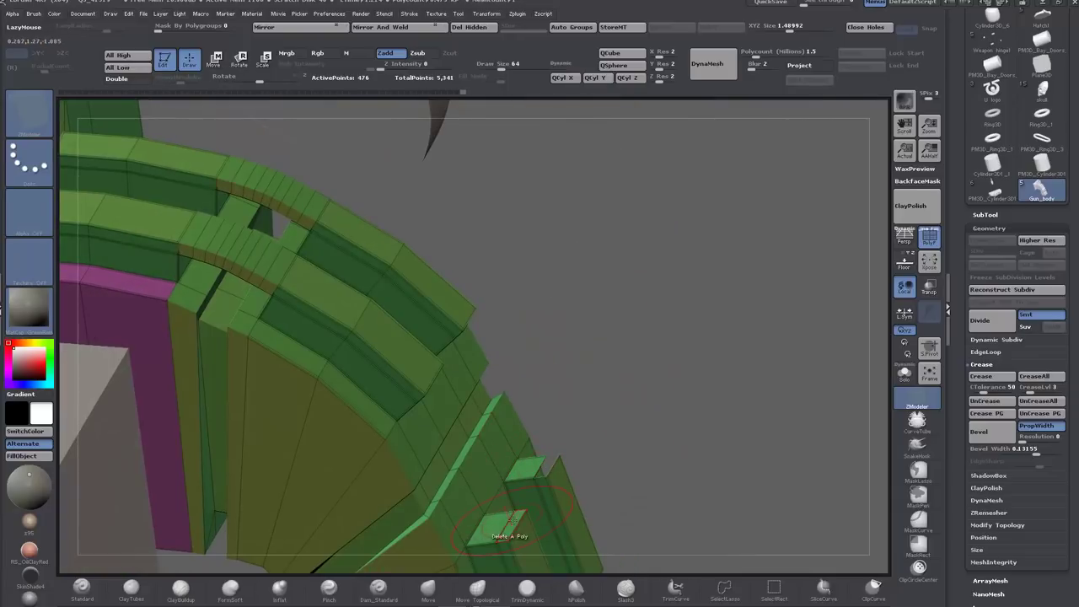
{"action": "left_click_drag", "start_coordinate": [746, 462], "coordinate": [660, 374]}
{"action": "left_click", "coordinate": [573, 478]}
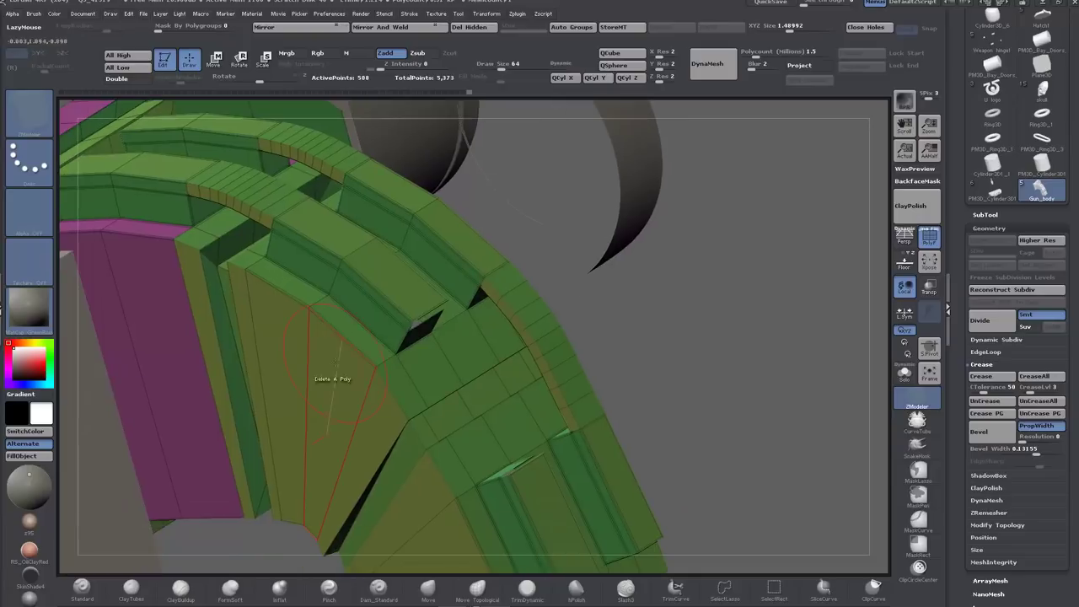
{"action": "left_click_drag", "start_coordinate": [734, 452], "coordinate": [375, 319]}
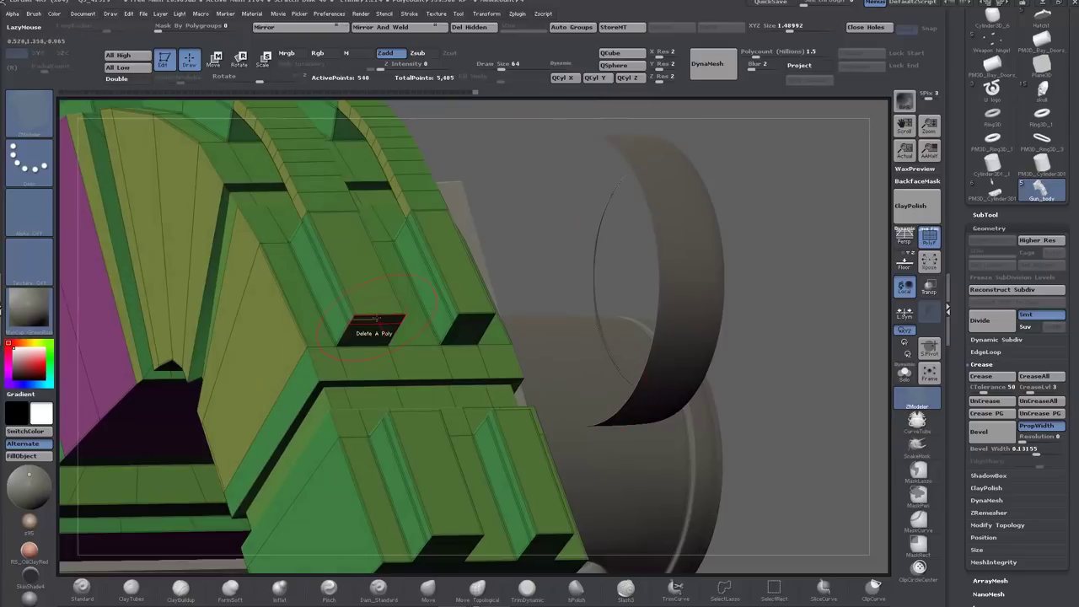
Step: Open the rib ends at the magazine's lower groove and bridge both ribs across it
{"action": "left_click_drag", "start_coordinate": [762, 405], "coordinate": [622, 414]}
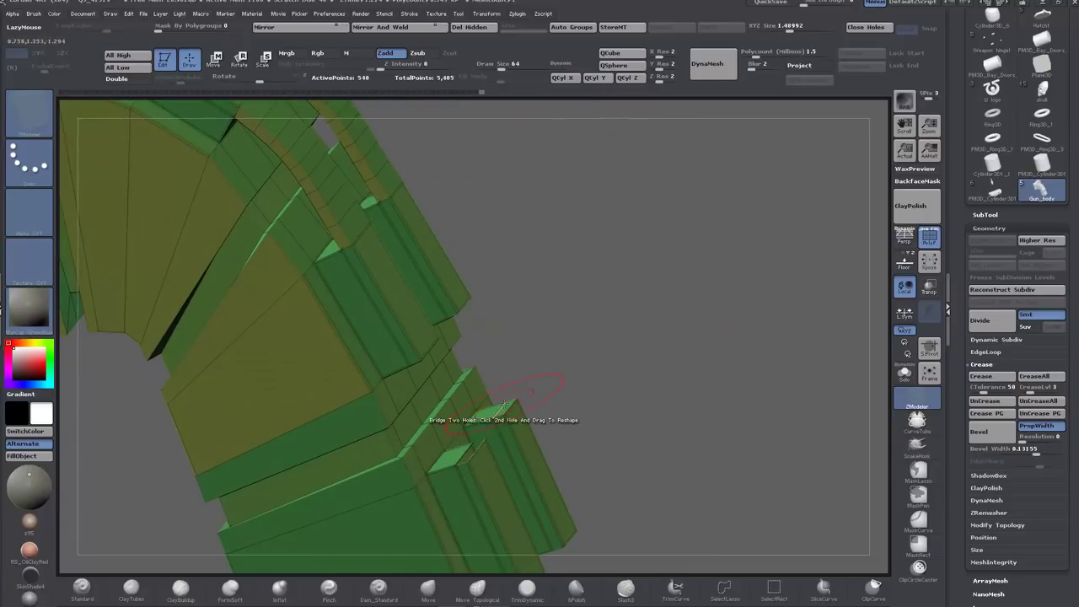
{"action": "left_click_drag", "start_coordinate": [625, 374], "coordinate": [532, 366]}
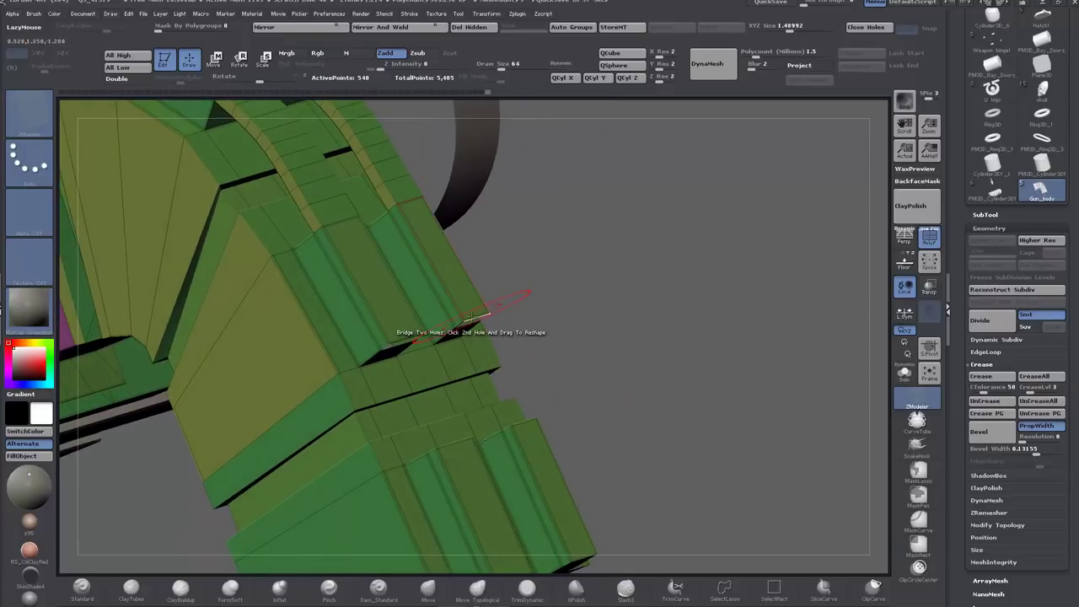
{"action": "left_click_drag", "start_coordinate": [626, 354], "coordinate": [600, 354]}
{"action": "left_click", "coordinate": [517, 414]}
{"action": "left_click", "coordinate": [388, 332]}
{"action": "left_click", "coordinate": [479, 439]}
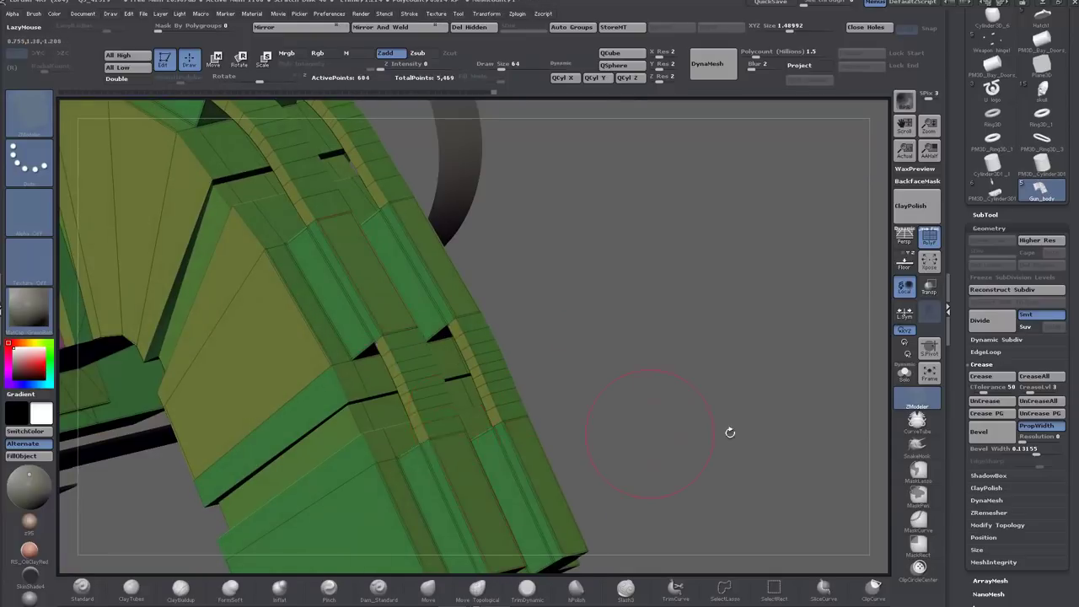
Step: Crease the bridged magazine's edges and preview it with dynamic subdivision before returning to the low-poly mesh with the polyframe shown
{"action": "left_click_drag", "start_coordinate": [730, 432], "coordinate": [661, 360]}
{"action": "key", "text": "d"}
{"action": "left_click", "coordinate": [983, 377]}
{"action": "left_click", "coordinate": [930, 238]}
{"action": "left_click_drag", "start_coordinate": [661, 360], "coordinate": [552, 558], "text": "alt"}
{"action": "left_click", "coordinate": [929, 238]}
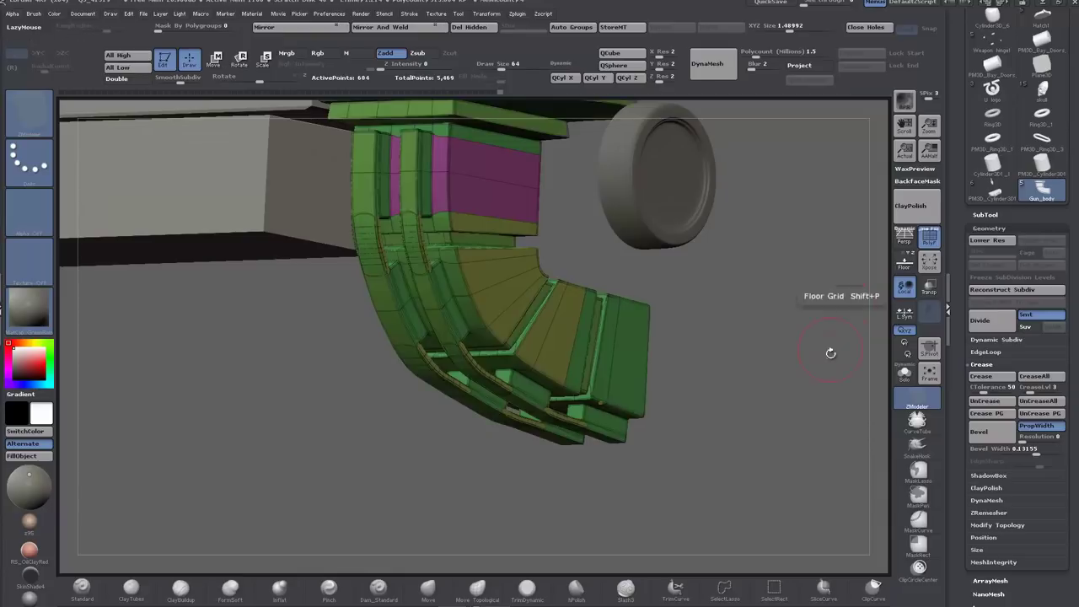
{"action": "key", "text": "shift+d"}
Step: Remove the surplus edge loops from the outer rib's upper bridge using the edge Insert action
{"action": "left_click_drag", "start_coordinate": [111, 409], "coordinate": [176, 581], "text": "alt"}
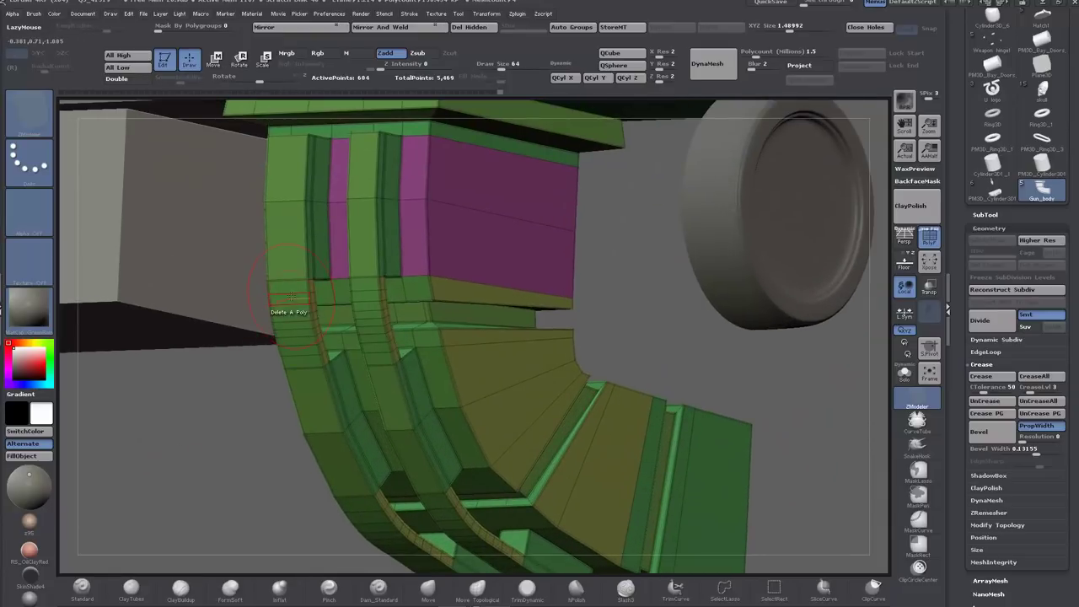
{"action": "key", "text": "space"}
{"action": "left_click", "coordinate": [261, 309]}
{"action": "left_click", "coordinate": [292, 294], "text": "alt"}
{"action": "left_click", "coordinate": [293, 304], "text": "alt"}
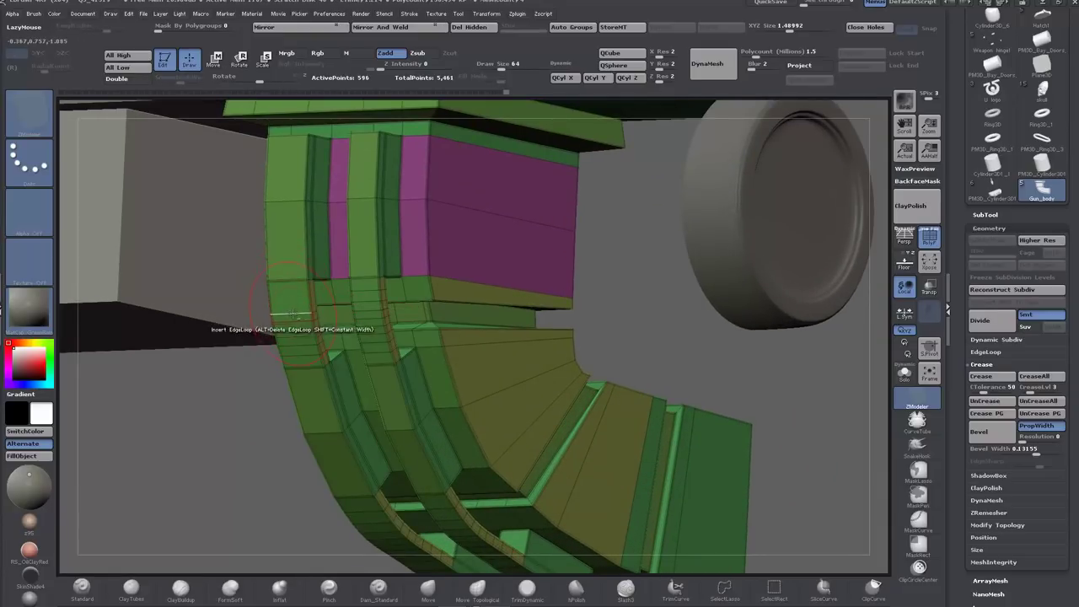
{"action": "left_click", "coordinate": [294, 325], "text": "alt"}
{"action": "left_click", "coordinate": [295, 333], "text": "alt"}
Step: Select the lower body subtool, mask all but its sloped front end, and move that end rearward
{"action": "left_click_drag", "start_coordinate": [261, 391], "coordinate": [869, 363]}
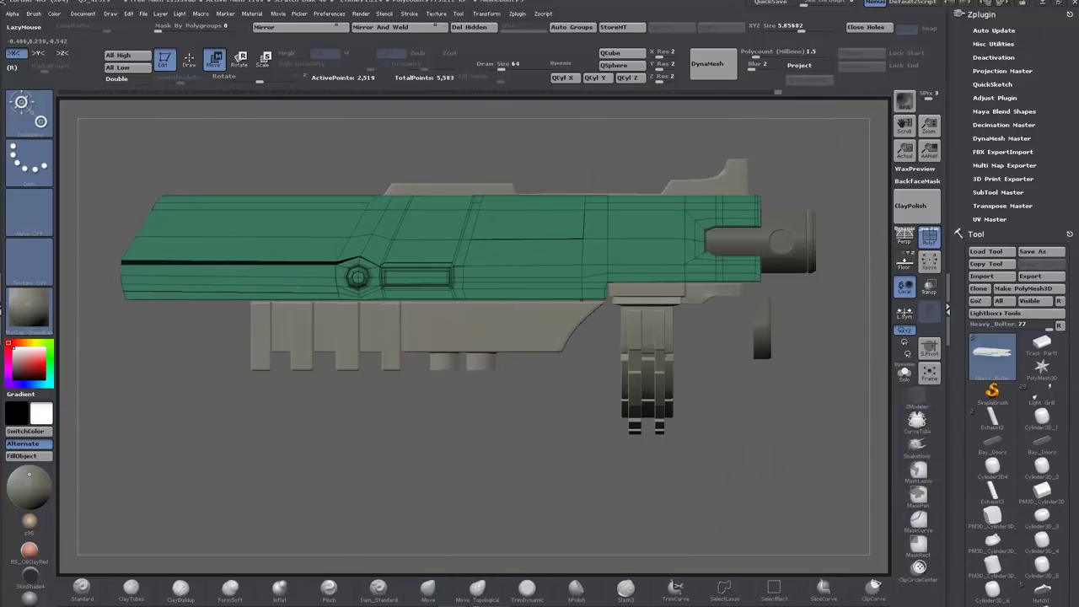
{"action": "left_click", "coordinate": [511, 337], "text": "alt"}
{"action": "left_click_drag", "start_coordinate": [532, 170], "coordinate": [614, 405], "text": "ctrl"}
{"action": "left_click", "coordinate": [574, 401], "text": "ctrl"}
{"action": "left_click_drag", "start_coordinate": [465, 338], "coordinate": [442, 341]}
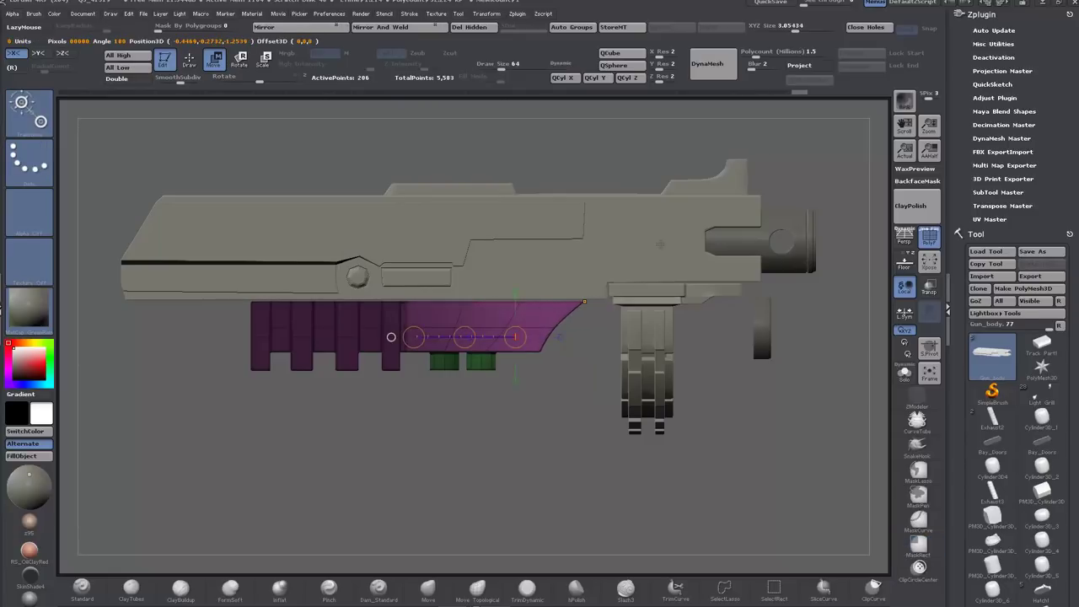
Step: Select the Heavy_Bolter body, isolate its underside step with a mask, and shift it rearward to match the lower body
{"action": "left_click", "coordinate": [533, 254], "text": "alt"}
{"action": "left_click_drag", "start_coordinate": [565, 170], "coordinate": [636, 371], "text": "ctrl"}
{"action": "left_click", "coordinate": [595, 395], "text": "ctrl"}
{"action": "left_click_drag", "start_coordinate": [465, 337], "coordinate": [444, 337]}
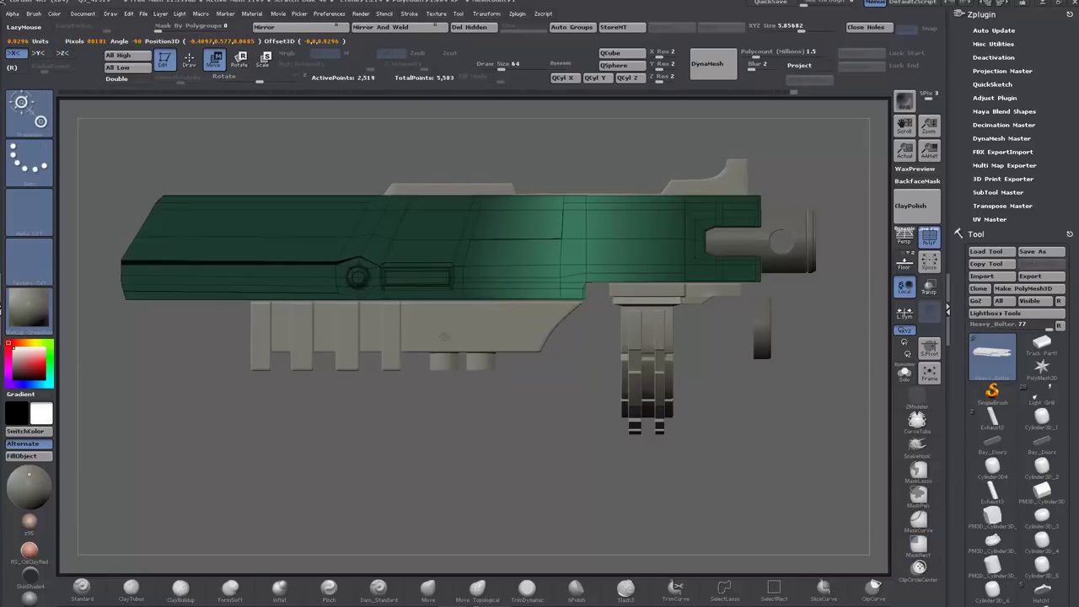
Step: Select the magazine subtool and move it rearward to meet the body's shifted underside step
{"action": "left_click", "coordinate": [634, 334], "text": "alt"}
{"action": "left_click_drag", "start_coordinate": [641, 346], "coordinate": [552, 346], "text": "shift"}
{"action": "mouse_move", "coordinate": [552, 346]}
{"action": "left_mouse_down"}
{"action": "mouse_move", "coordinate": [527, 346]}
{"action": "mouse_move", "coordinate": [571, 347]}
{"action": "left_mouse_up"}
{"action": "left_click", "coordinate": [861, 595]}
{"action": "mouse_move", "coordinate": [733, 456]}
{"action": "left_mouse_down", "text": "ctrl+shift"}
{"action": "mouse_move", "coordinate": [734, 127]}
{"action": "mouse_move", "coordinate": [748, 493]}
{"action": "mouse_move", "coordinate": [721, 471]}
{"action": "mouse_move", "coordinate": [700, 421]}
{"action": "mouse_move", "coordinate": [717, 455]}
{"action": "mouse_move", "coordinate": [741, 422]}
{"action": "left_mouse_up", "text": "ctrl+shift"}
{"action": "key", "text": "ctrl+z"}
{"action": "left_click_drag", "start_coordinate": [814, 360], "coordinate": [677, 355], "text": "ctrl"}
{"action": "left_click", "coordinate": [723, 323], "text": "ctrl"}
{"action": "left_click", "coordinate": [677, 436]}
{"action": "key", "text": "ctrl+z"}
Step: Adjust the width of the magazine mount's front section from below by masking and moving its two sides in turn
{"action": "left_click_drag", "start_coordinate": [786, 400], "coordinate": [785, 305]}
{"action": "mouse_move", "coordinate": [800, 514]}
{"action": "left_mouse_down", "text": "ctrl"}
{"action": "mouse_move", "coordinate": [742, 530]}
{"action": "mouse_move", "coordinate": [637, 467]}
{"action": "mouse_move", "coordinate": [632, 427]}
{"action": "left_mouse_up", "text": "ctrl"}
{"action": "mouse_move", "coordinate": [682, 263]}
{"action": "left_mouse_down", "text": "ctrl"}
{"action": "mouse_move", "coordinate": [797, 331]}
{"action": "mouse_move", "coordinate": [813, 438]}
{"action": "left_mouse_up", "text": "ctrl"}
{"action": "left_click", "coordinate": [814, 438], "text": "ctrl"}
{"action": "left_click_drag", "start_coordinate": [786, 353], "coordinate": [785, 330]}
{"action": "left_click_drag", "start_coordinate": [805, 511], "coordinate": [638, 487], "text": "ctrl"}
{"action": "left_click", "coordinate": [675, 490], "text": "ctrl"}
{"action": "left_click_drag", "start_coordinate": [785, 353], "coordinate": [782, 366]}
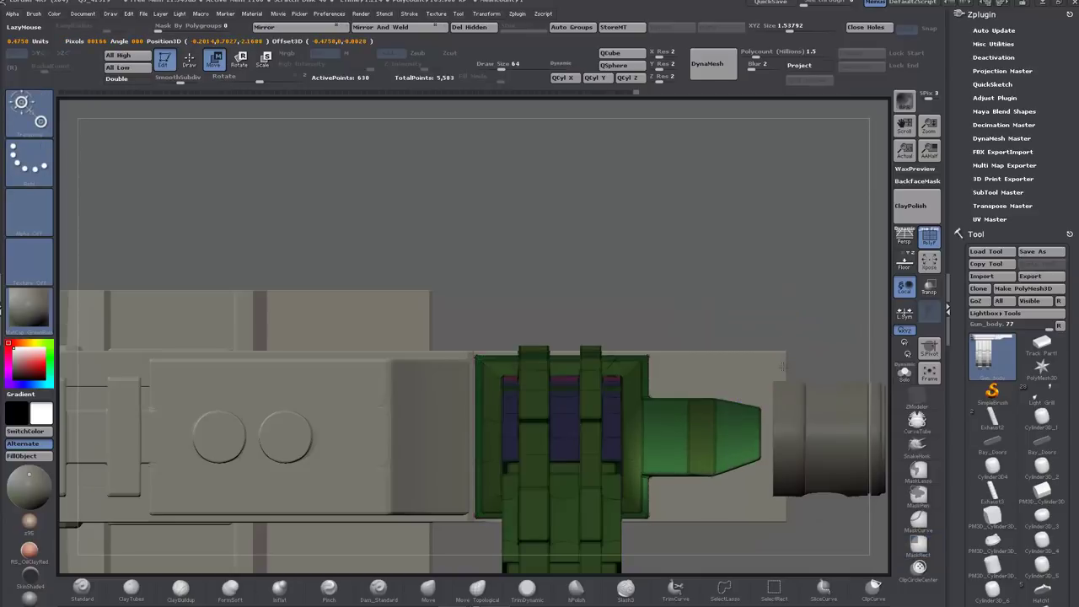
Step: Clear the mask in the side view and shift the whole magazine slightly along the gun's length
{"action": "left_click_drag", "start_coordinate": [709, 249], "coordinate": [696, 455]}
{"action": "left_click_drag", "start_coordinate": [666, 514], "coordinate": [620, 467], "text": "alt"}
{"action": "left_click_drag", "start_coordinate": [678, 304], "coordinate": [688, 316], "text": "ctrl"}
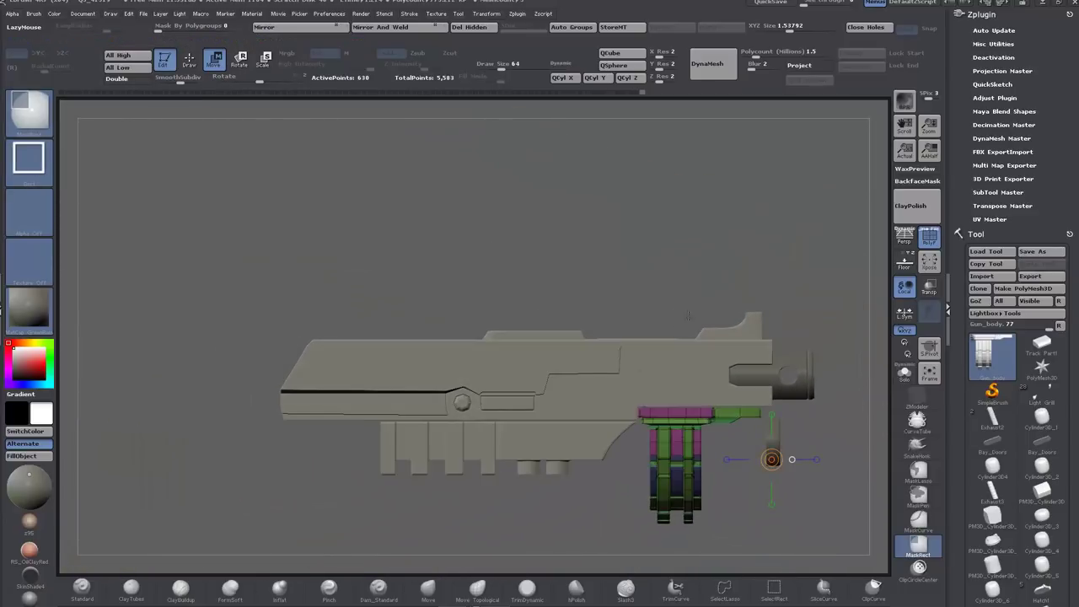
{"action": "left_click_drag", "start_coordinate": [673, 545], "coordinate": [682, 546], "text": "ctrl"}
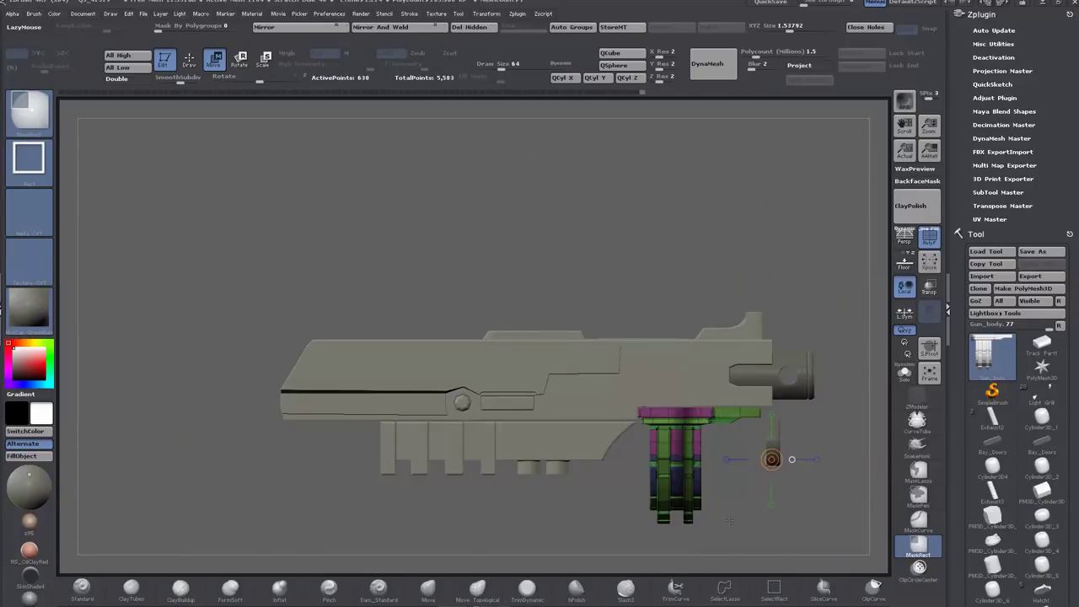
{"action": "left_click", "coordinate": [684, 545], "text": "ctrl"}
{"action": "left_click_drag", "start_coordinate": [691, 481], "coordinate": [582, 481], "text": "shift"}
{"action": "left_click_drag", "start_coordinate": [635, 482], "coordinate": [629, 482]}
Step: Select the Sight subtool, hide its flat rear block on the receiver, and delete the hidden geometry
{"action": "left_click_drag", "start_coordinate": [298, 452], "coordinate": [354, 464], "text": "ctrl"}
{"action": "left_click_drag", "start_coordinate": [354, 464], "coordinate": [317, 440]}
{"action": "key", "text": "shift+f"}
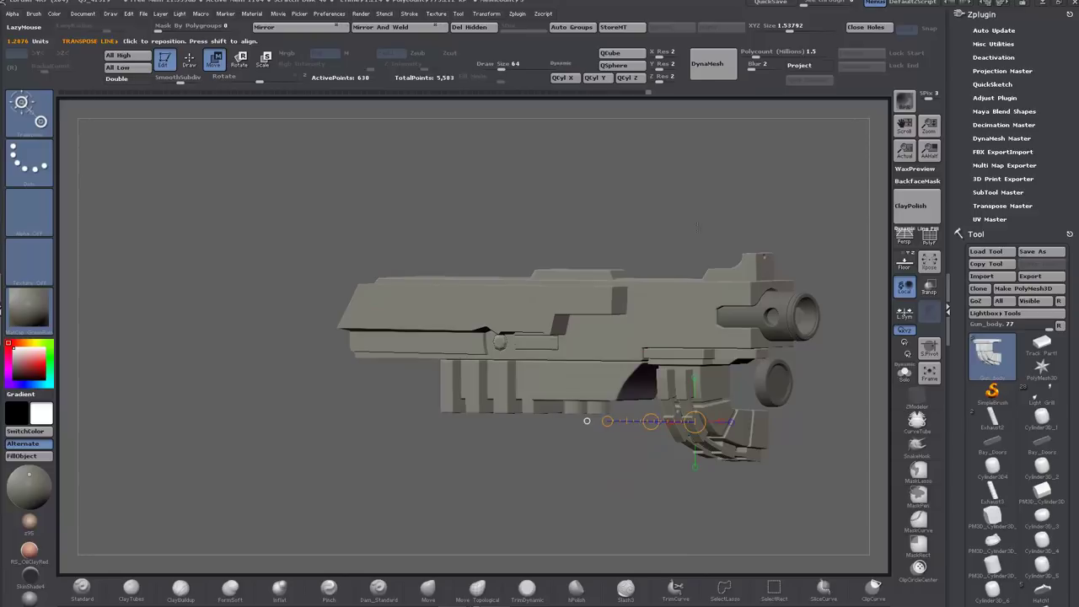
{"action": "left_click", "coordinate": [746, 263], "text": "alt"}
{"action": "key", "text": "shift+f"}
{"action": "left_click_drag", "start_coordinate": [663, 177], "coordinate": [705, 173]}
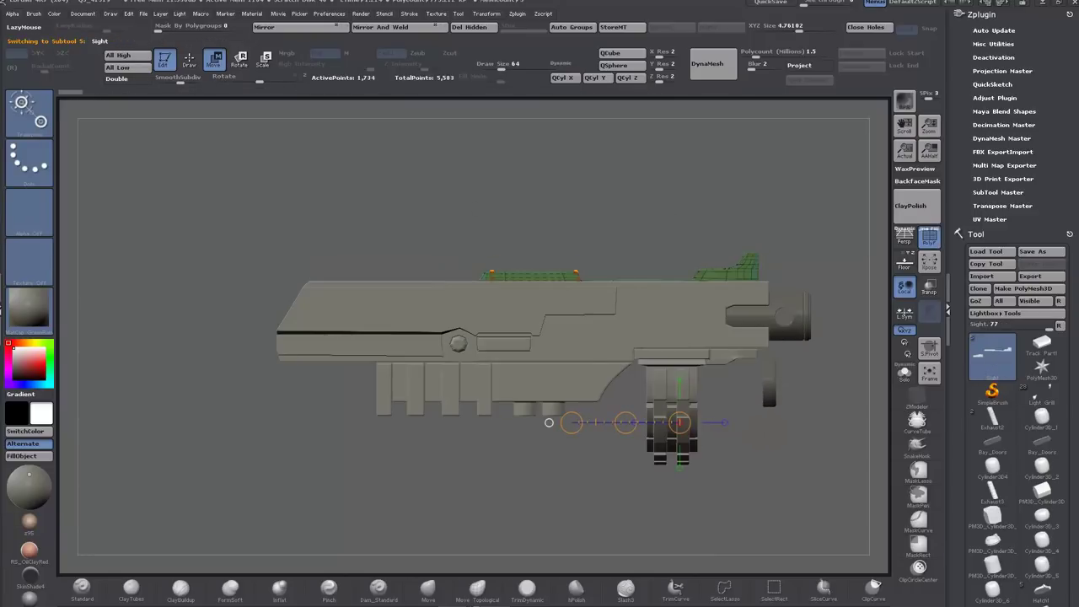
{"action": "left_click_drag", "start_coordinate": [436, 206], "coordinate": [684, 323], "text": "ctrl"}
{"action": "left_click", "coordinate": [474, 27]}
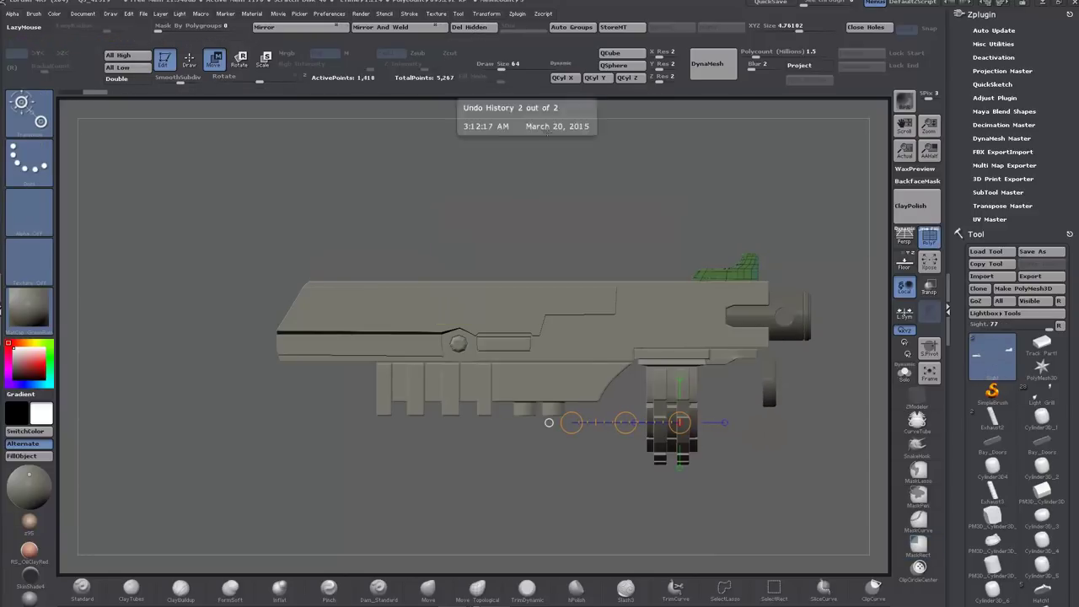
Step: Move the remaining front sight forward until it overhangs the receiver's front, and raise it onto the receiver's upper surface
{"action": "left_click_drag", "start_coordinate": [634, 207], "coordinate": [650, 263], "text": "alt"}
{"action": "left_click_drag", "start_coordinate": [628, 179], "coordinate": [459, 192], "text": "alt"}
{"action": "left_click_drag", "start_coordinate": [535, 236], "coordinate": [778, 237], "text": "shift"}
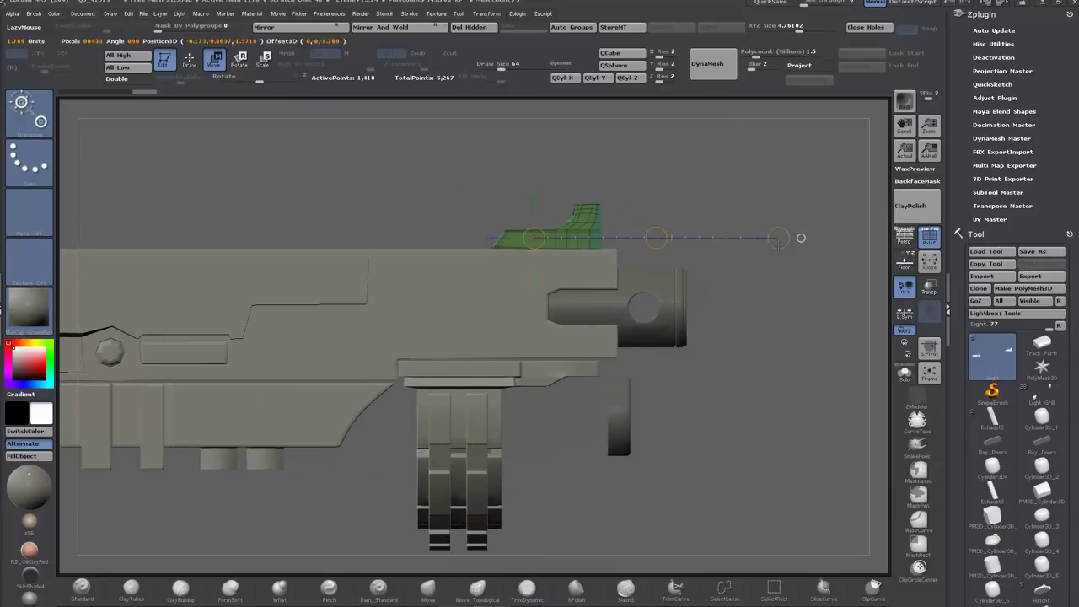
{"action": "left_click_drag", "start_coordinate": [658, 237], "coordinate": [679, 237]}
{"action": "left_click_drag", "start_coordinate": [619, 124], "coordinate": [621, 106]}
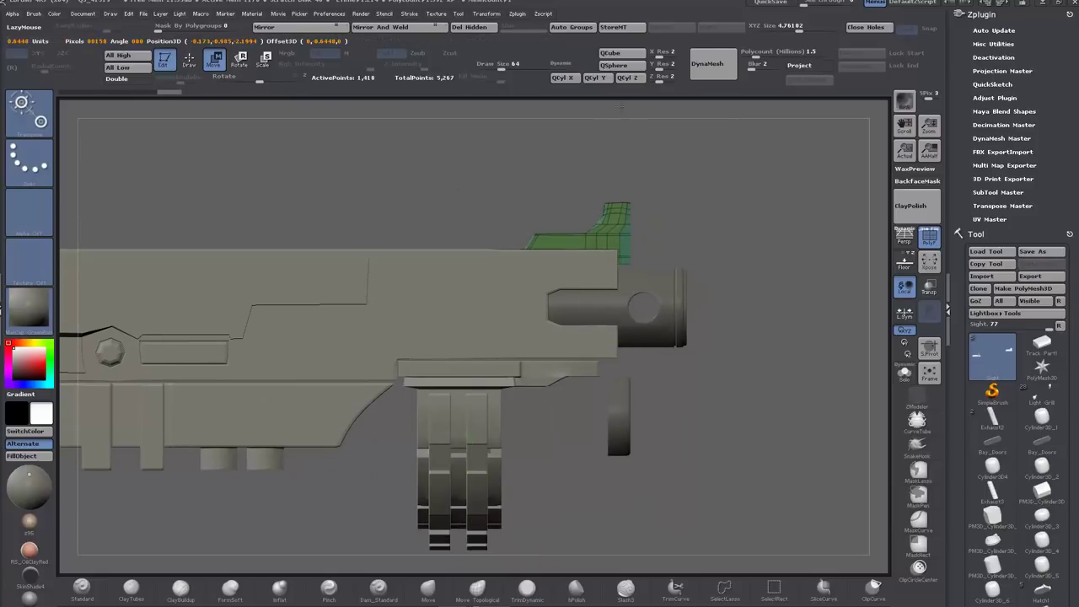
{"action": "left_click_drag", "start_coordinate": [619, 168], "coordinate": [620, 149]}
{"action": "left_click_drag", "start_coordinate": [771, 296], "coordinate": [689, 312], "text": "shift"}
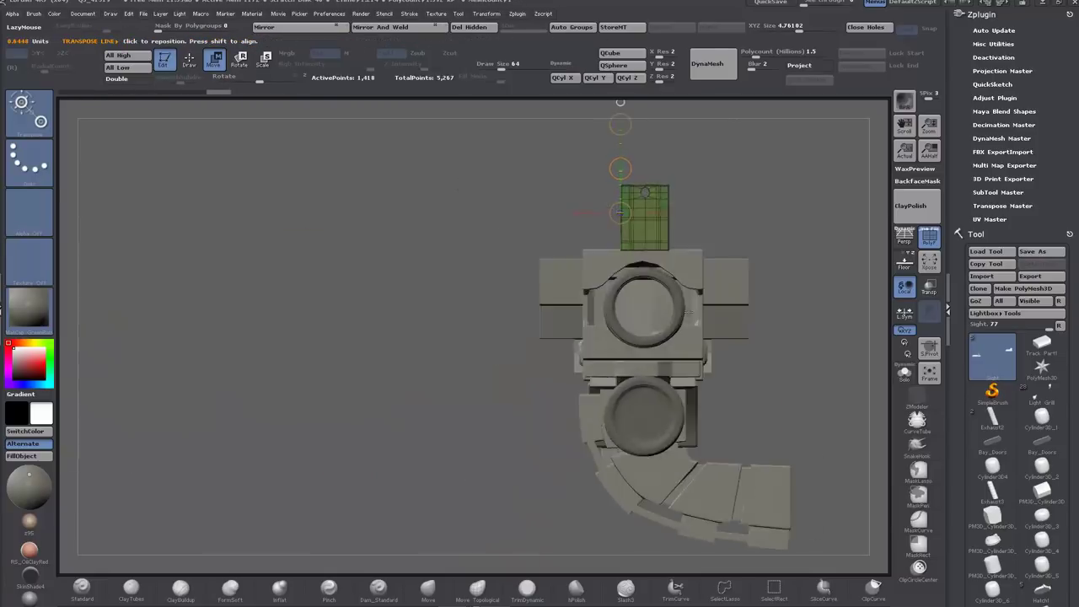
{"action": "mouse_move", "coordinate": [645, 241]}
{"action": "left_mouse_down", "text": "shift"}
{"action": "mouse_move", "coordinate": [778, 235]}
{"action": "mouse_move", "coordinate": [711, 234]}
{"action": "mouse_move", "coordinate": [677, 248]}
{"action": "left_mouse_up", "text": "shift"}
Step: Select the Barrel subtool, mask the main barrel, and move the separate round cap up to the front of the sight
{"action": "left_click", "coordinate": [693, 276], "text": "alt"}
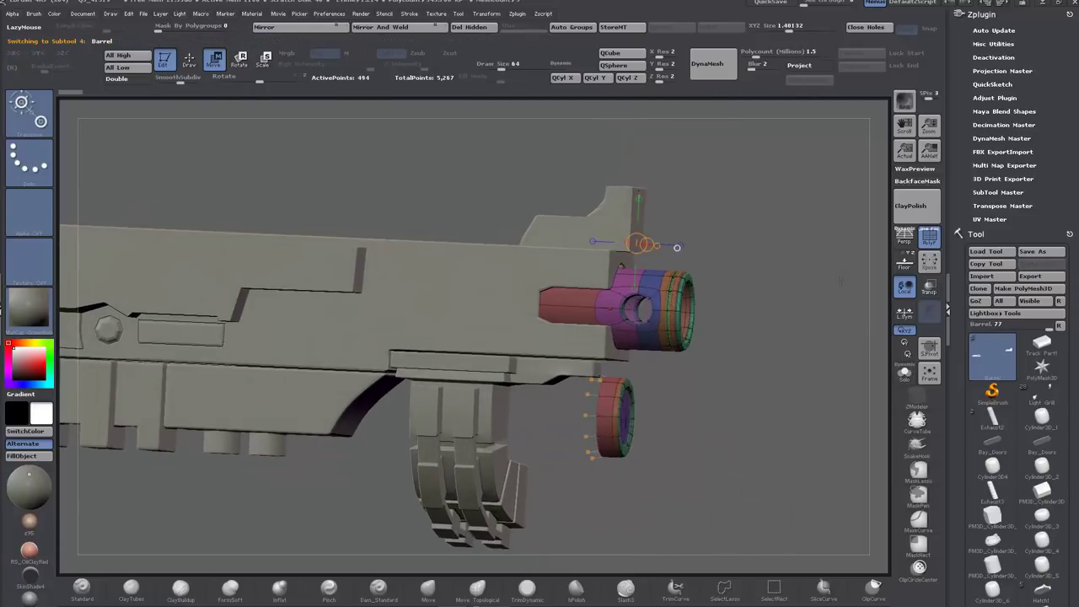
{"action": "left_click_drag", "start_coordinate": [547, 34], "coordinate": [526, 36], "text": "shift"}
{"action": "left_click_drag", "start_coordinate": [654, 360], "coordinate": [596, 472], "text": "ctrl"}
{"action": "left_click", "coordinate": [595, 475], "text": "ctrl"}
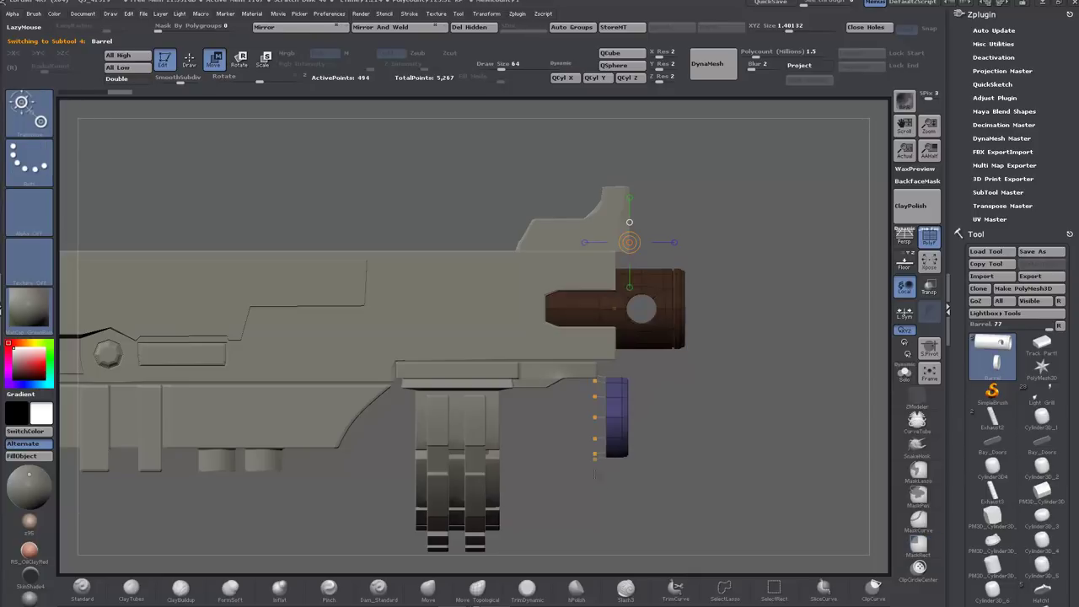
{"action": "left_click_drag", "start_coordinate": [627, 363], "coordinate": [636, 168], "text": "shift"}
{"action": "left_click_drag", "start_coordinate": [671, 223], "coordinate": [717, 244]}
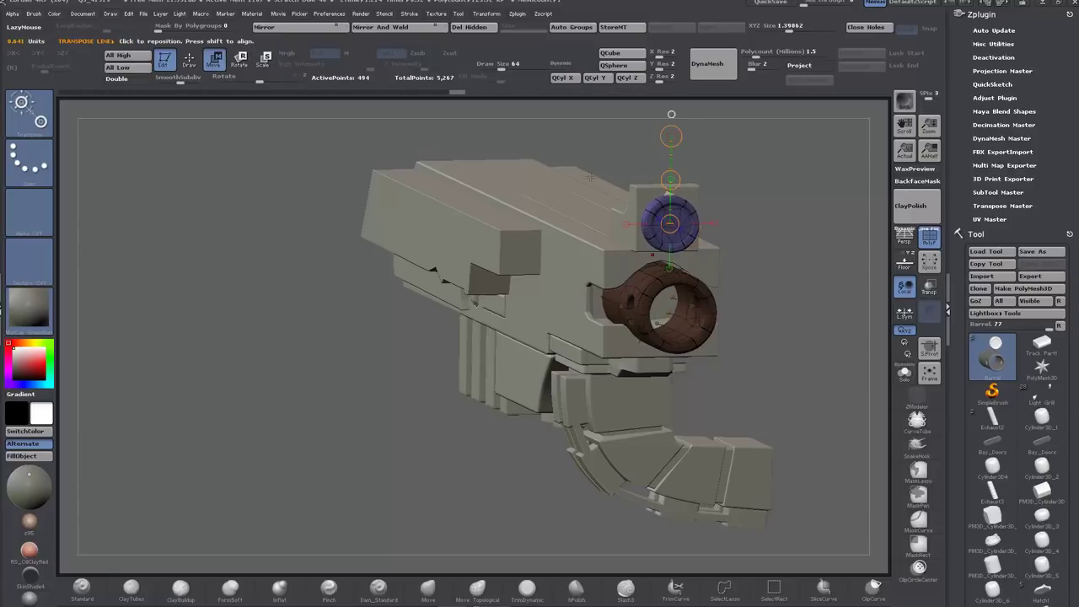
Step: Settle the unmasked round cap against the front face of the sight and stretch it slightly forward in the side view
{"action": "left_click_drag", "start_coordinate": [670, 179], "coordinate": [670, 175]}
{"action": "right_click_drag", "start_coordinate": [671, 174], "coordinate": [723, 221]}
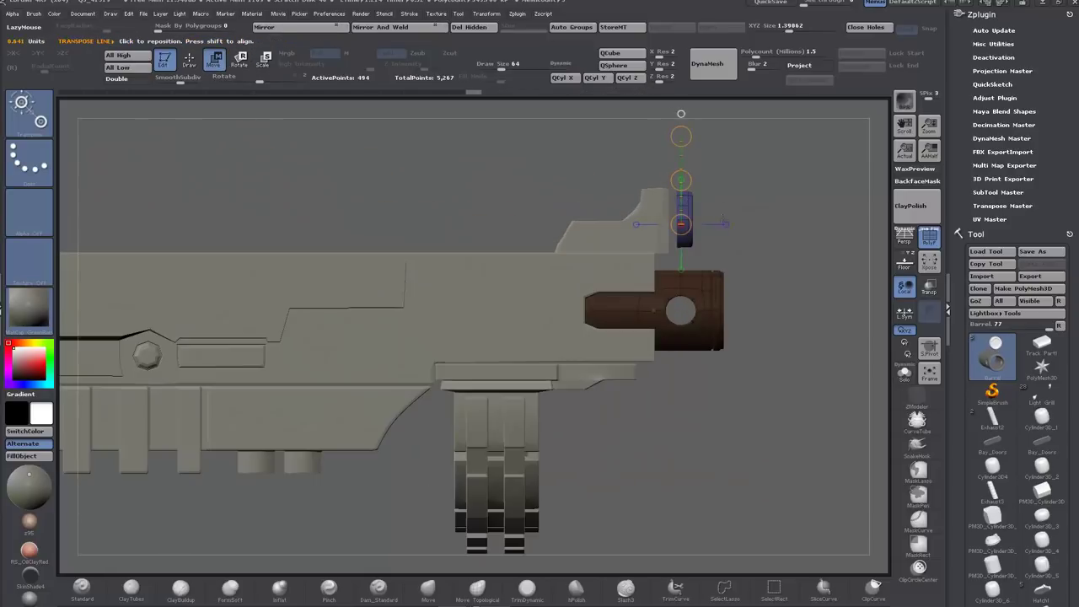
{"action": "left_click_drag", "start_coordinate": [752, 224], "coordinate": [754, 182]}
{"action": "mouse_move", "coordinate": [784, 182]}
{"action": "right_mouse_down"}
{"action": "mouse_move", "coordinate": [641, 183]}
{"action": "mouse_move", "coordinate": [771, 186]}
{"action": "right_mouse_up"}
{"action": "left_click", "coordinate": [771, 187]}
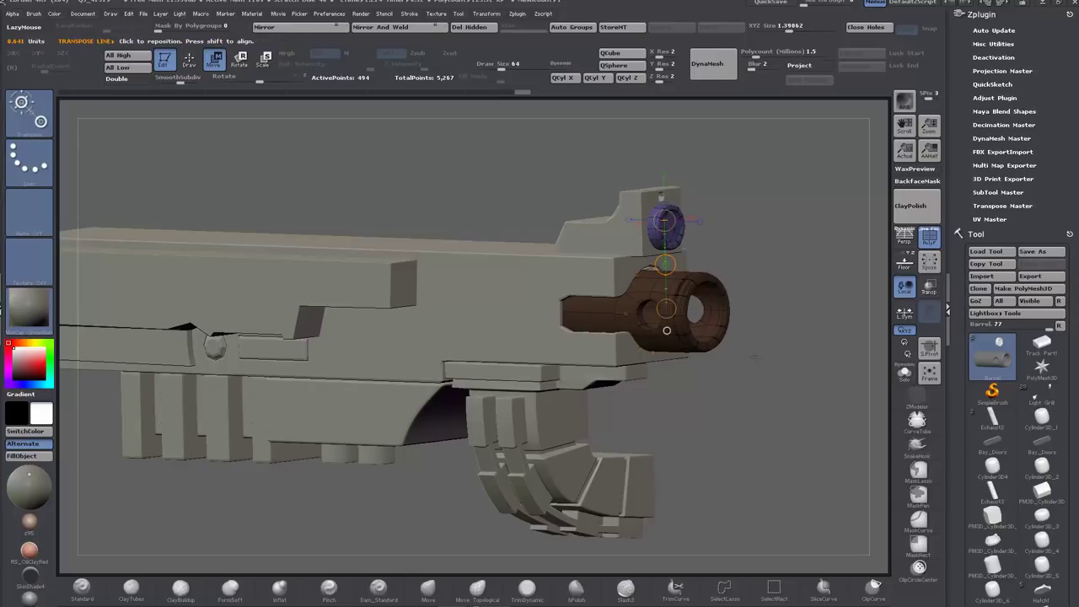
{"action": "right_click_drag", "start_coordinate": [754, 357], "coordinate": [763, 356], "text": "shift"}
{"action": "left_click_drag", "start_coordinate": [770, 219], "coordinate": [816, 223]}
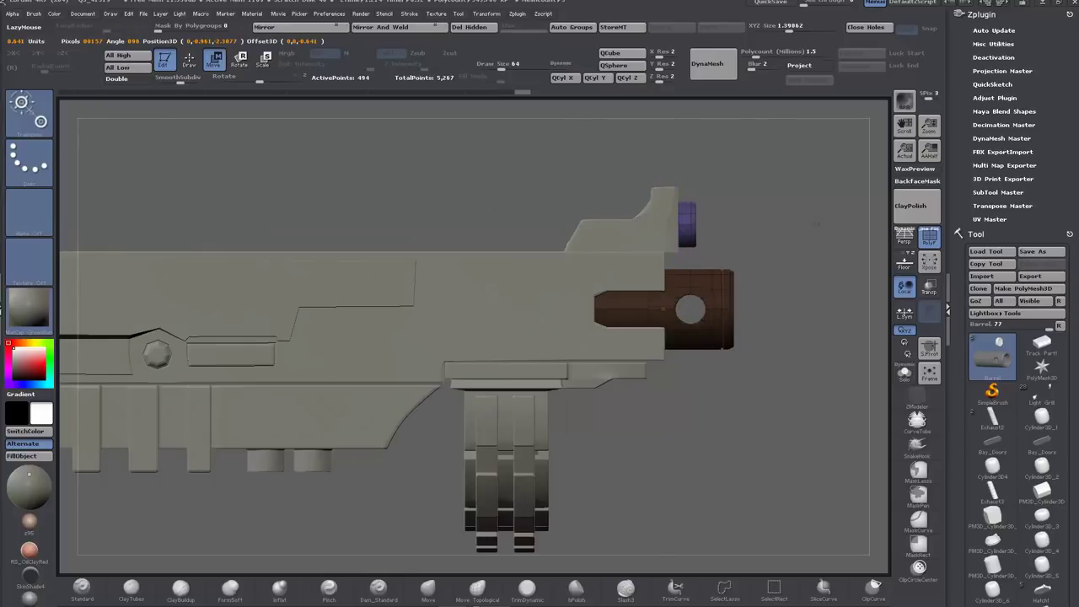
Step: Leave only the barrel's muzzle end unmasked and move it slightly forward to lengthen the barrel
{"action": "left_click_drag", "start_coordinate": [764, 347], "coordinate": [650, 262], "text": "ctrl"}
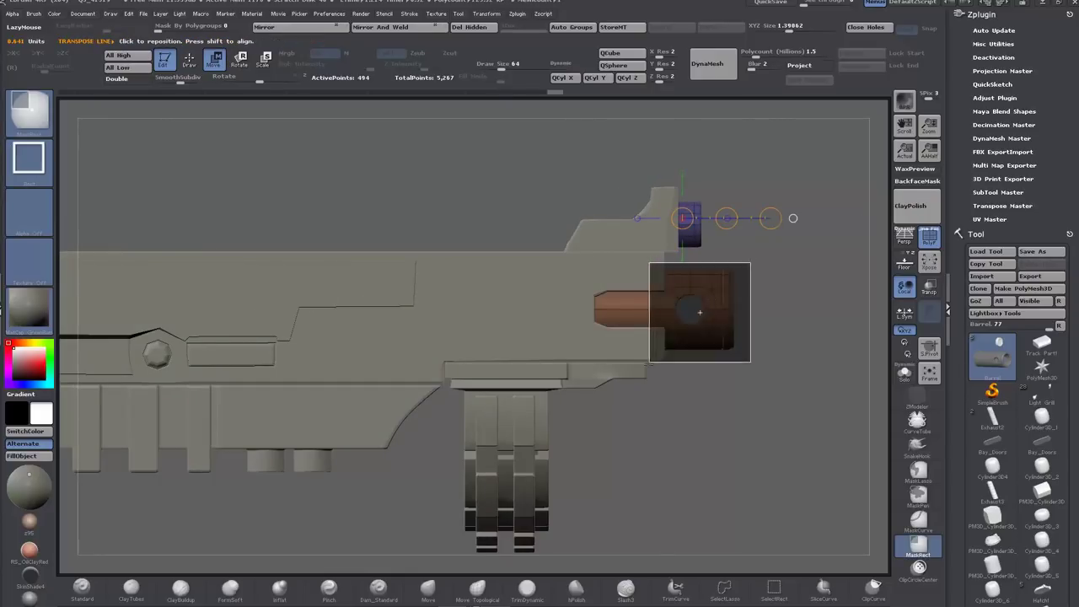
{"action": "left_click", "coordinate": [650, 262], "text": "ctrl"}
{"action": "left_click_drag", "start_coordinate": [727, 218], "coordinate": [740, 217]}
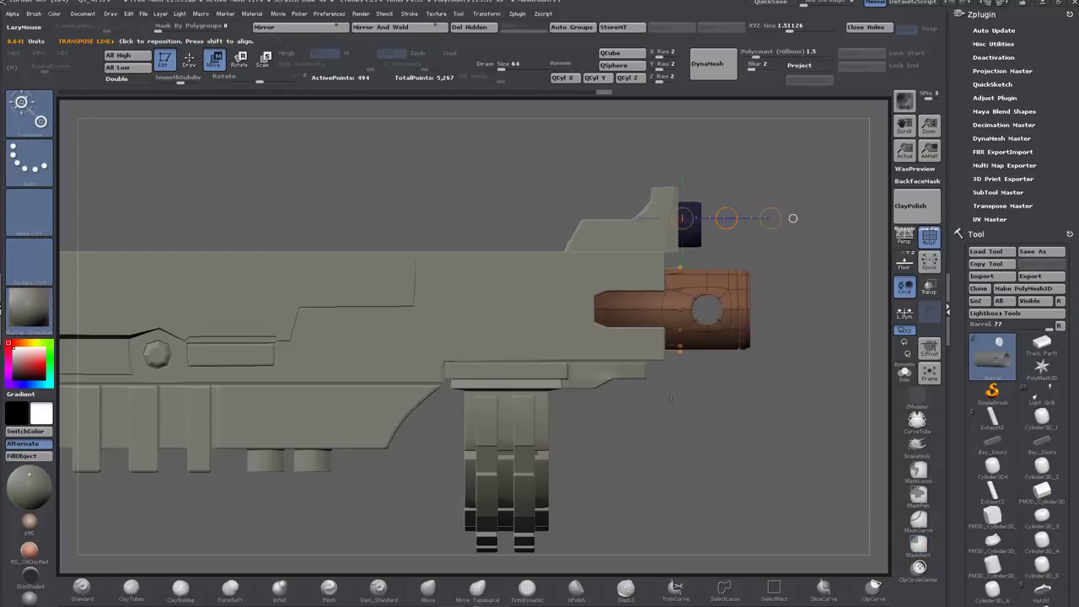
Step: Select the Heavy_Bolter subtool and turn its dynamic subdivision preview off
{"action": "left_click_drag", "start_coordinate": [671, 399], "coordinate": [573, 376]}
{"action": "left_click_drag", "start_coordinate": [270, 381], "coordinate": [376, 386]}
{"action": "mouse_move", "coordinate": [118, 337]}
{"action": "left_mouse_down", "text": "alt"}
{"action": "mouse_move", "coordinate": [25, 333]}
{"action": "mouse_move", "coordinate": [113, 331]}
{"action": "left_mouse_up", "text": "alt"}
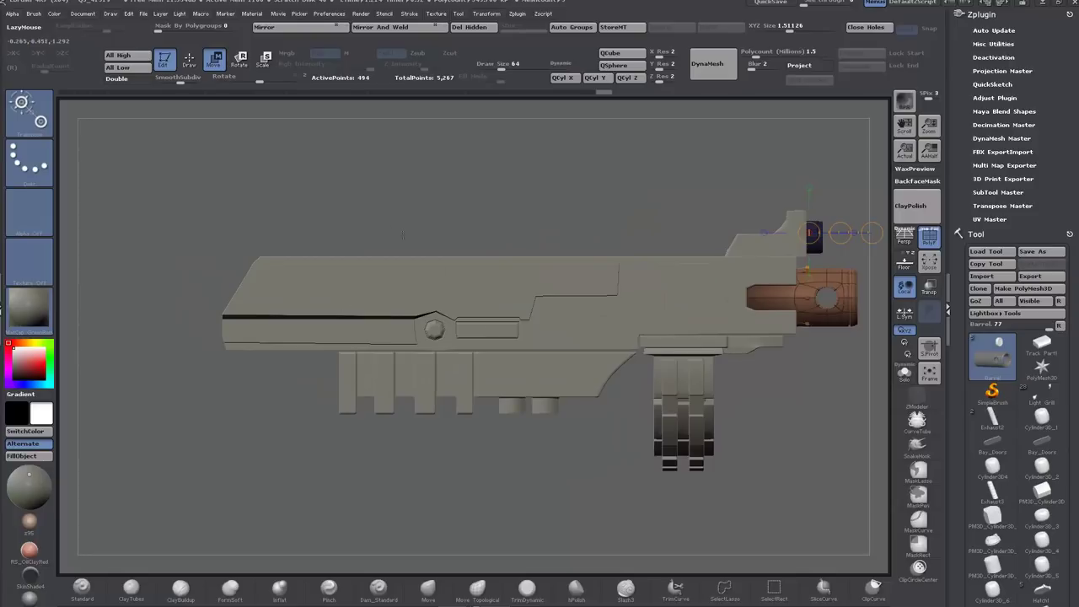
{"action": "left_click", "coordinate": [415, 280], "text": "alt"}
{"action": "key", "text": "d"}
{"action": "key", "text": "shift+d"}
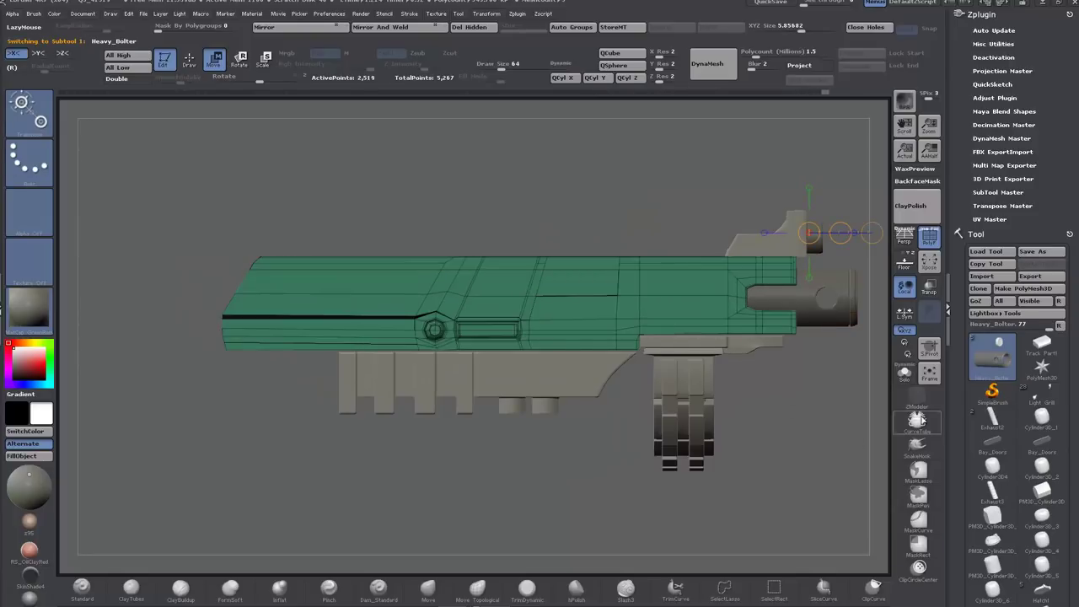
Step: Mask all but the kink in the side panel's lower edge above the hexagonal bolt, lower those points slightly, and clear the mask
{"action": "mouse_move", "coordinate": [439, 189]}
{"action": "left_mouse_down", "text": "alt"}
{"action": "mouse_move", "coordinate": [362, 177]}
{"action": "mouse_move", "coordinate": [496, 165]}
{"action": "left_mouse_up", "text": "alt"}
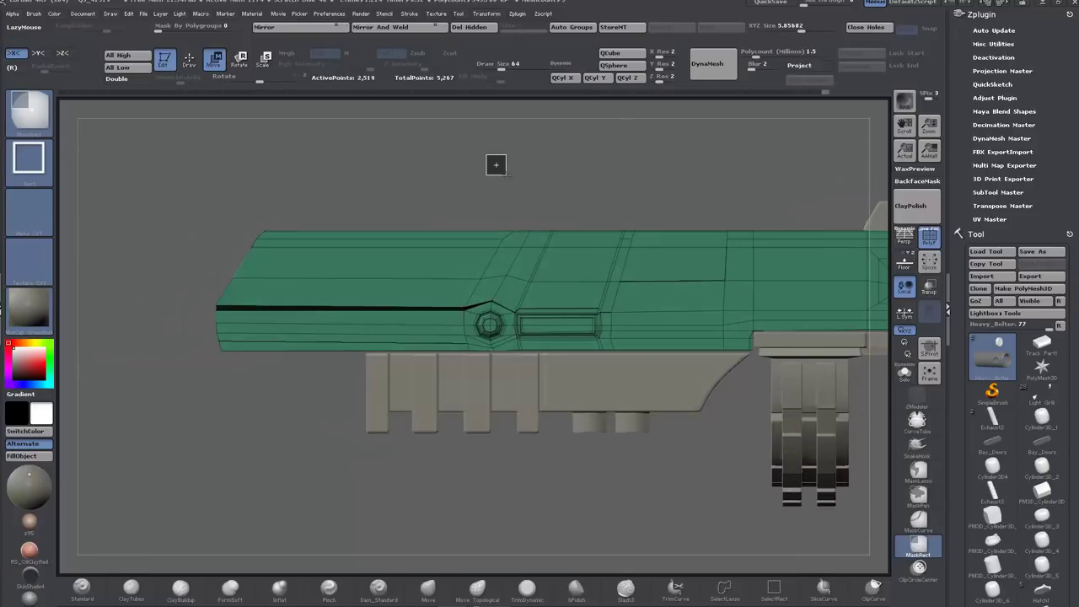
{"action": "left_click_drag", "start_coordinate": [481, 286], "coordinate": [500, 308], "text": "ctrl"}
{"action": "left_click", "coordinate": [506, 211], "text": "ctrl"}
{"action": "left_click_drag", "start_coordinate": [484, 174], "coordinate": [508, 304], "text": "ctrl"}
{"action": "left_click", "coordinate": [485, 193], "text": "ctrl"}
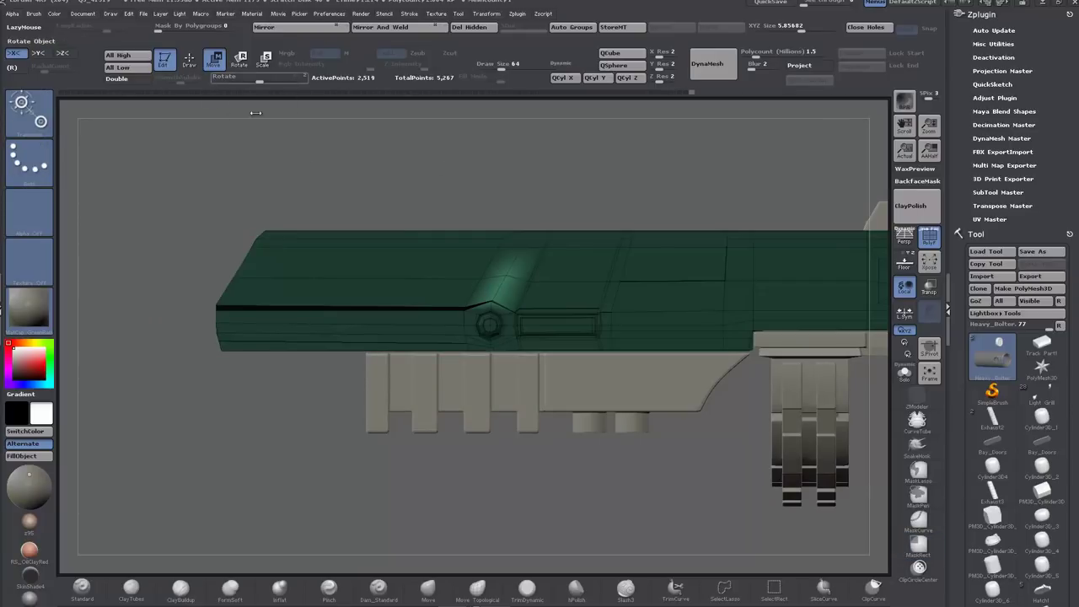
{"action": "left_click_drag", "start_coordinate": [498, 373], "coordinate": [498, 374], "text": "shift"}
{"action": "left_click_drag", "start_coordinate": [501, 325], "coordinate": [501, 331]}
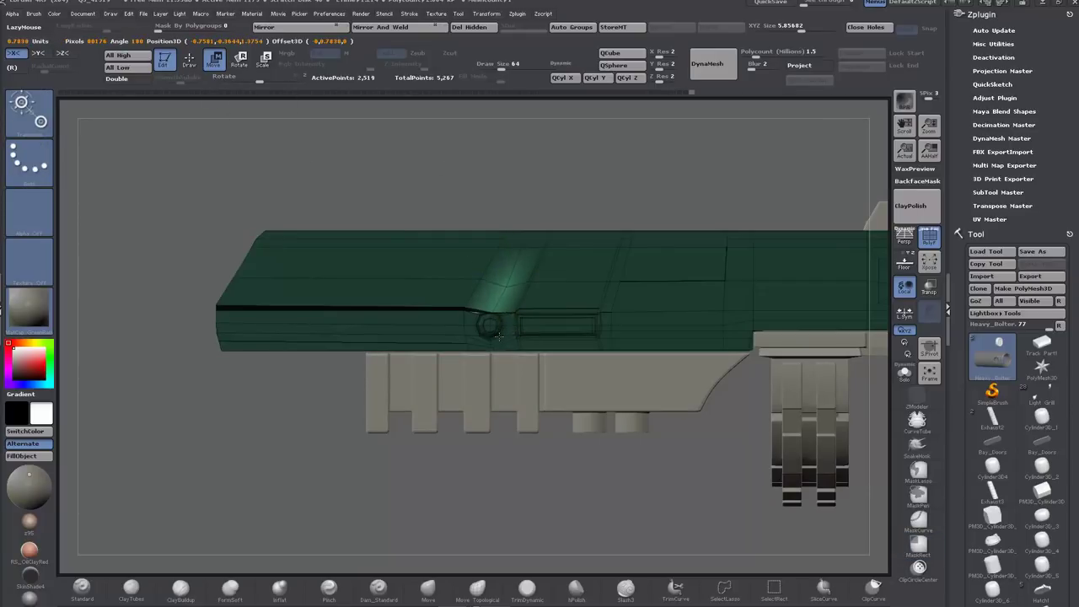
{"action": "left_click_drag", "start_coordinate": [455, 489], "coordinate": [522, 485]}
{"action": "left_click_drag", "start_coordinate": [485, 168], "coordinate": [510, 202], "text": "ctrl"}
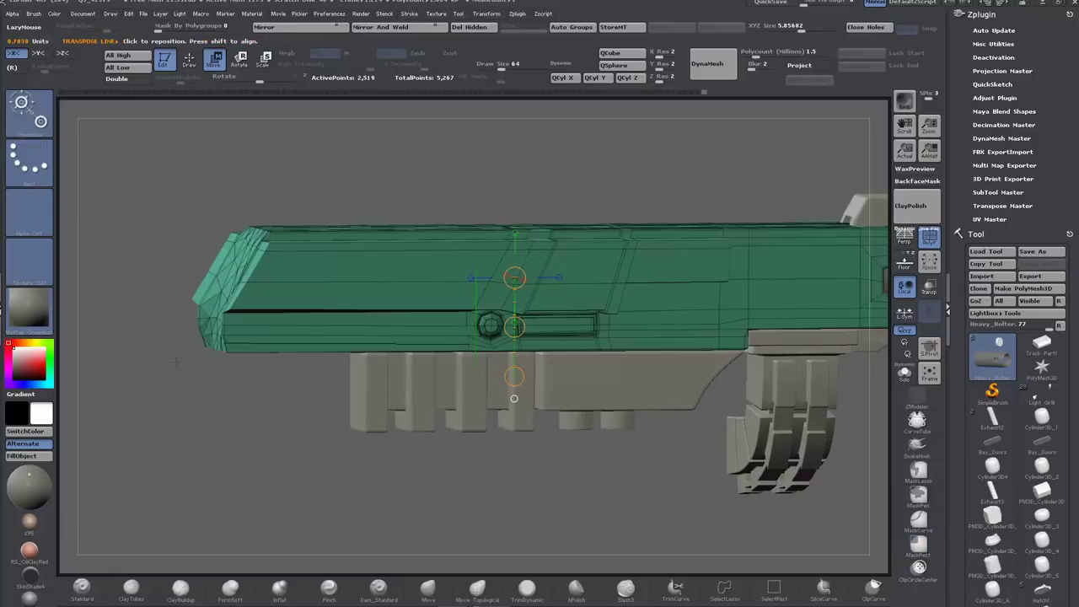
Step: In the side view, mask all but the small area of the panel edge beside the hexagonal bolt, and clear the mask
{"action": "left_click_drag", "start_coordinate": [337, 169], "coordinate": [269, 173], "text": "shift"}
{"action": "left_click_drag", "start_coordinate": [152, 287], "coordinate": [508, 324], "text": "ctrl"}
{"action": "left_click", "coordinate": [466, 363], "text": "ctrl"}
{"action": "left_click_drag", "start_coordinate": [210, 397], "coordinate": [215, 451], "text": "ctrl"}
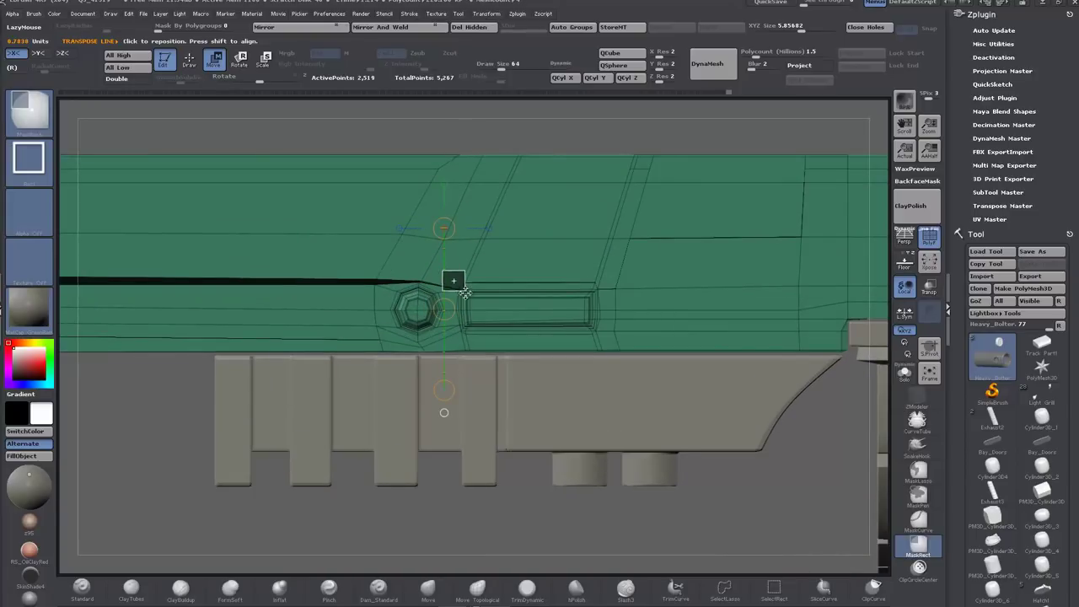
{"action": "left_click_drag", "start_coordinate": [464, 292], "coordinate": [441, 307], "text": "ctrl"}
{"action": "left_click", "coordinate": [497, 136], "text": "ctrl"}
{"action": "mouse_move", "coordinate": [693, 507]}
{"action": "left_mouse_down", "text": "ctrl"}
{"action": "mouse_move", "coordinate": [716, 525]}
{"action": "mouse_move", "coordinate": [686, 474]}
{"action": "mouse_move", "coordinate": [708, 441]}
{"action": "mouse_move", "coordinate": [706, 376]}
{"action": "left_mouse_up", "text": "ctrl"}
Step: Try deleting an edge loop on the side panel's lower faces with ZModeler, and undo it
{"action": "key", "text": "q"}
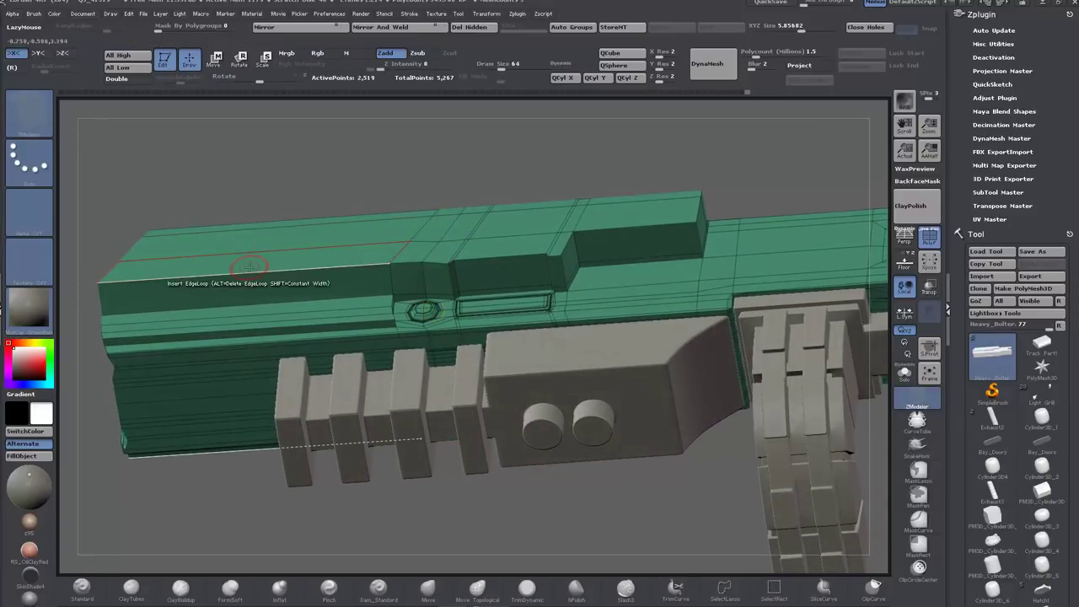
{"action": "left_click", "coordinate": [239, 288], "text": "alt"}
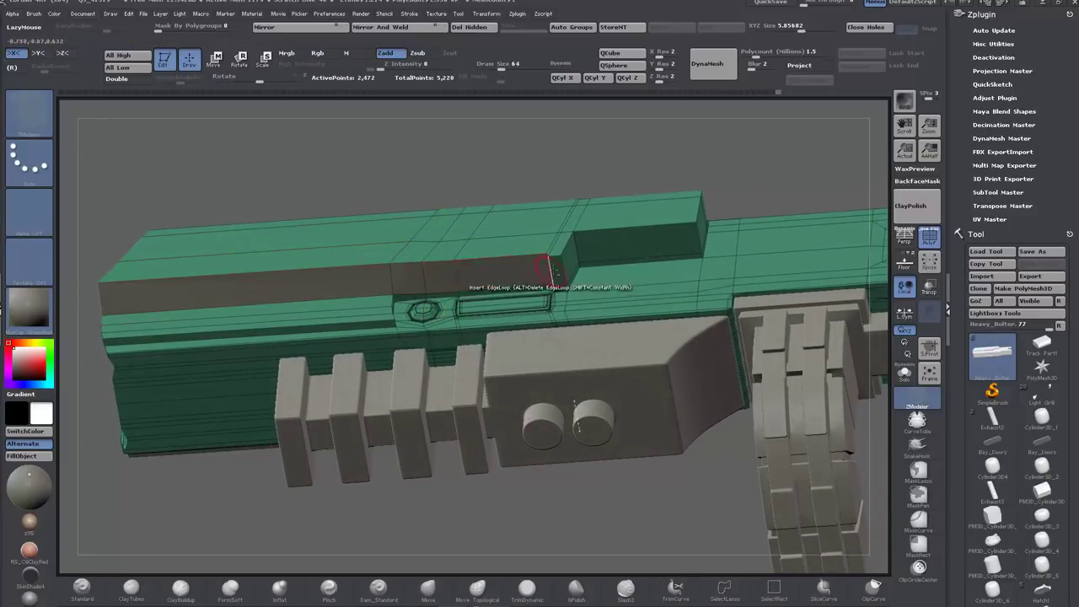
{"action": "left_click_drag", "start_coordinate": [496, 267], "coordinate": [491, 284]}
{"action": "key", "text": "ctrl+z"}
Step: Clear the mask and delete the surplus edge loops on the side panel's lower faces near the bolt
{"action": "left_click_drag", "start_coordinate": [378, 184], "coordinate": [380, 145]}
{"action": "left_click", "coordinate": [453, 286]}
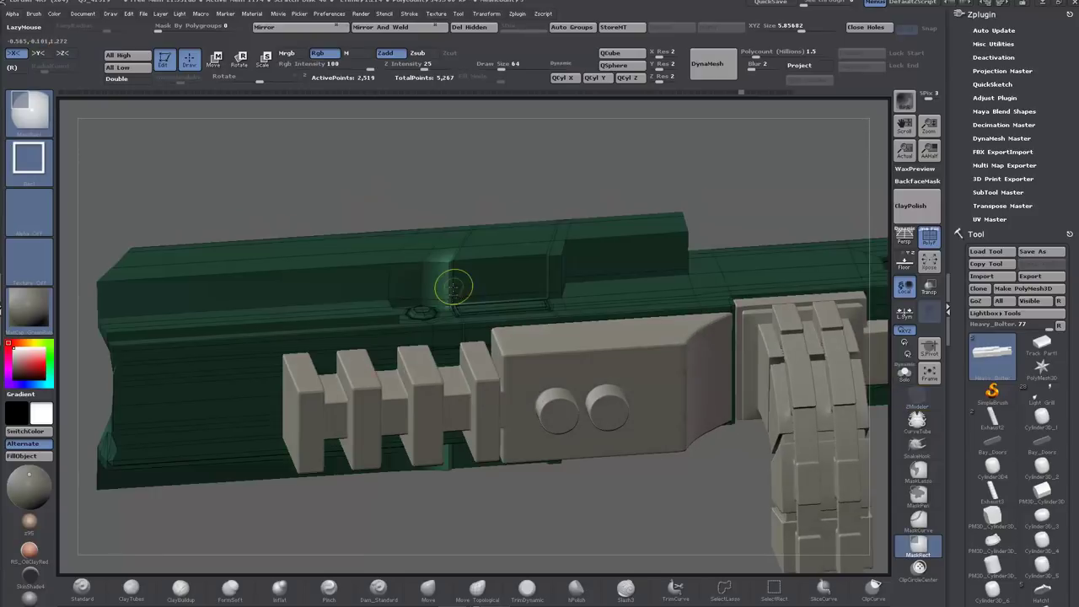
{"action": "left_click", "coordinate": [452, 281], "text": "alt"}
{"action": "left_click_drag", "start_coordinate": [459, 181], "coordinate": [445, 207]}
{"action": "left_click_drag", "start_coordinate": [448, 270], "coordinate": [447, 281]}
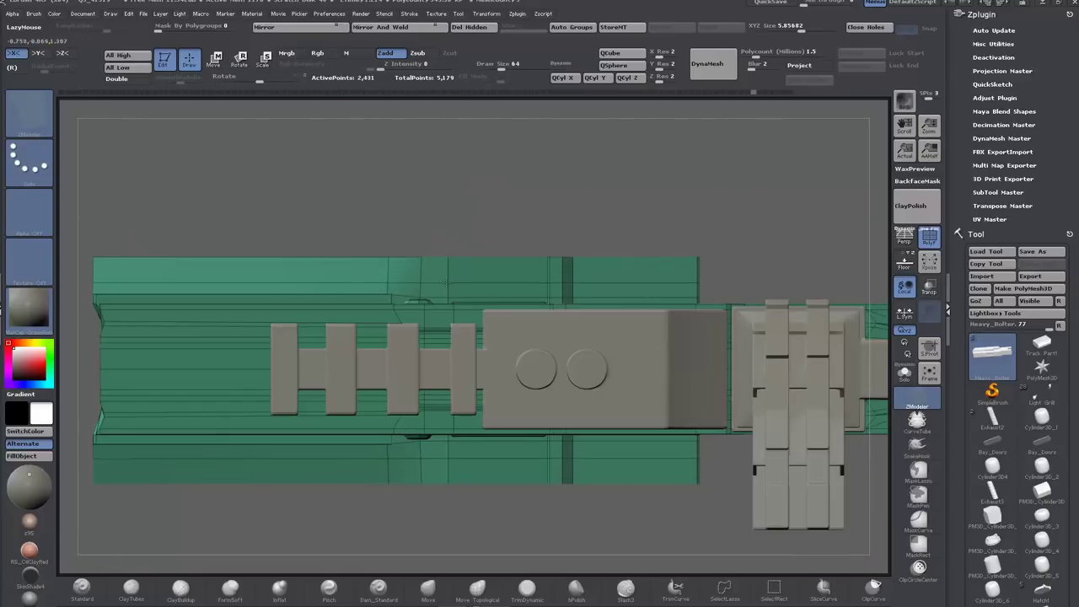
{"action": "left_click_drag", "start_coordinate": [455, 210], "coordinate": [484, 223]}
Step: Mark the side panel's lower faces as one continuous polygroup and delete the surplus edge loops across the body
{"action": "left_click_drag", "start_coordinate": [314, 271], "coordinate": [552, 274], "text": "alt"}
{"action": "mouse_move", "coordinate": [574, 173]}
{"action": "left_mouse_down"}
{"action": "mouse_move", "coordinate": [624, 214]}
{"action": "mouse_move", "coordinate": [590, 253]}
{"action": "mouse_move", "coordinate": [617, 217]}
{"action": "left_mouse_up"}
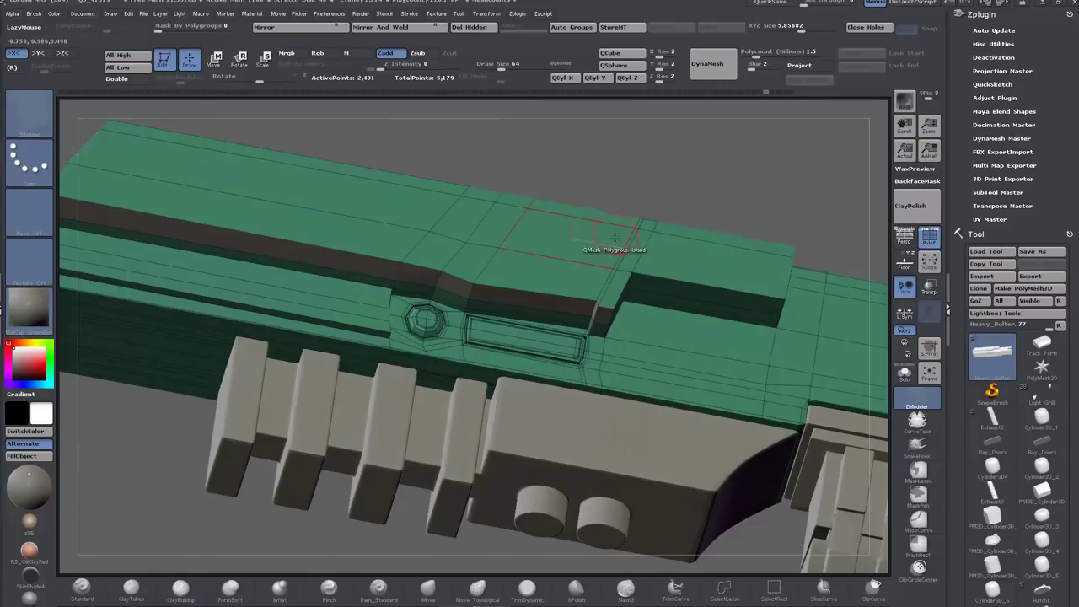
{"action": "left_click_drag", "start_coordinate": [573, 160], "coordinate": [585, 128]}
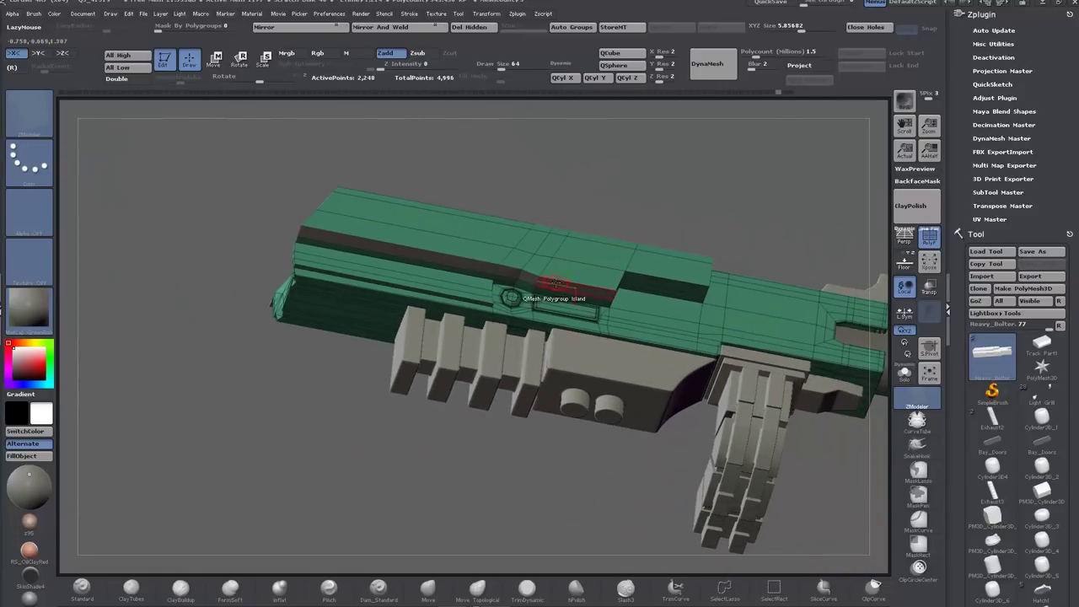
Step: Try extruding the panel's lower polygroup far down with QMesh and trimming it level with ClipCurve in the side view
{"action": "left_click_drag", "start_coordinate": [535, 363], "coordinate": [523, 422]}
{"action": "left_click_drag", "start_coordinate": [506, 531], "coordinate": [493, 497], "text": "shift"}
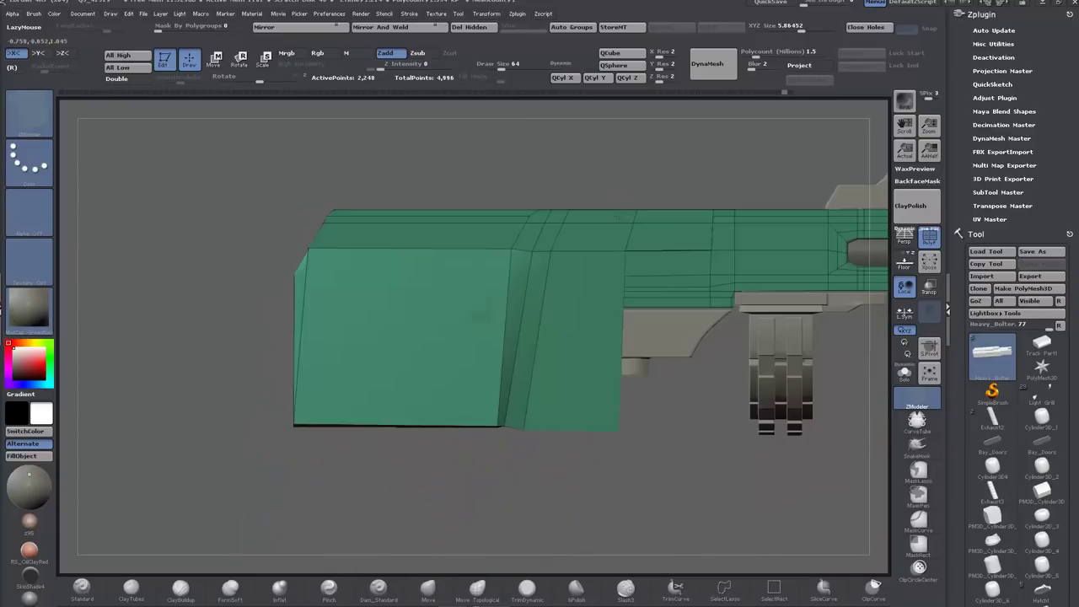
{"action": "left_click", "coordinate": [870, 593]}
{"action": "mouse_move", "coordinate": [703, 498]}
{"action": "left_mouse_down", "text": "ctrl+shift"}
{"action": "mouse_move", "coordinate": [149, 497]}
{"action": "mouse_move", "coordinate": [155, 412]}
{"action": "mouse_move", "coordinate": [181, 358]}
{"action": "mouse_move", "coordinate": [207, 338]}
{"action": "left_mouse_up", "text": "ctrl+shift"}
{"action": "left_click_drag", "start_coordinate": [454, 375], "coordinate": [465, 297]}
{"action": "left_click_drag", "start_coordinate": [624, 438], "coordinate": [656, 502]}
{"action": "left_click_drag", "start_coordinate": [654, 450], "coordinate": [666, 451]}
{"action": "left_click_drag", "start_coordinate": [337, 354], "coordinate": [272, 453], "text": "shift"}
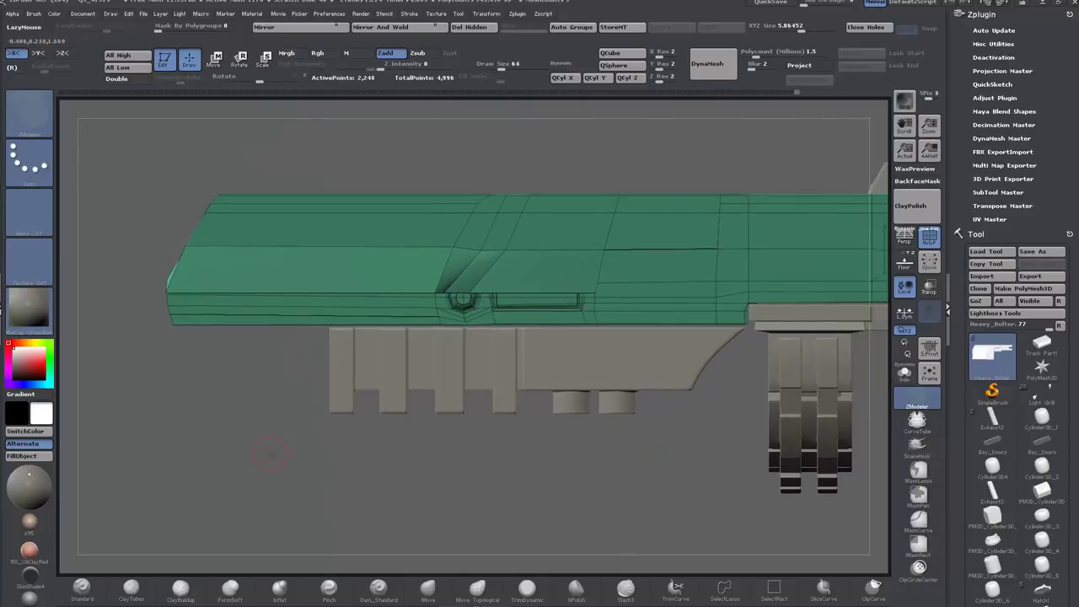
{"action": "left_click_drag", "start_coordinate": [759, 328], "coordinate": [139, 325], "text": "ctrl+shift"}
{"action": "left_click_drag", "start_coordinate": [271, 344], "coordinate": [413, 321], "text": "shift"}
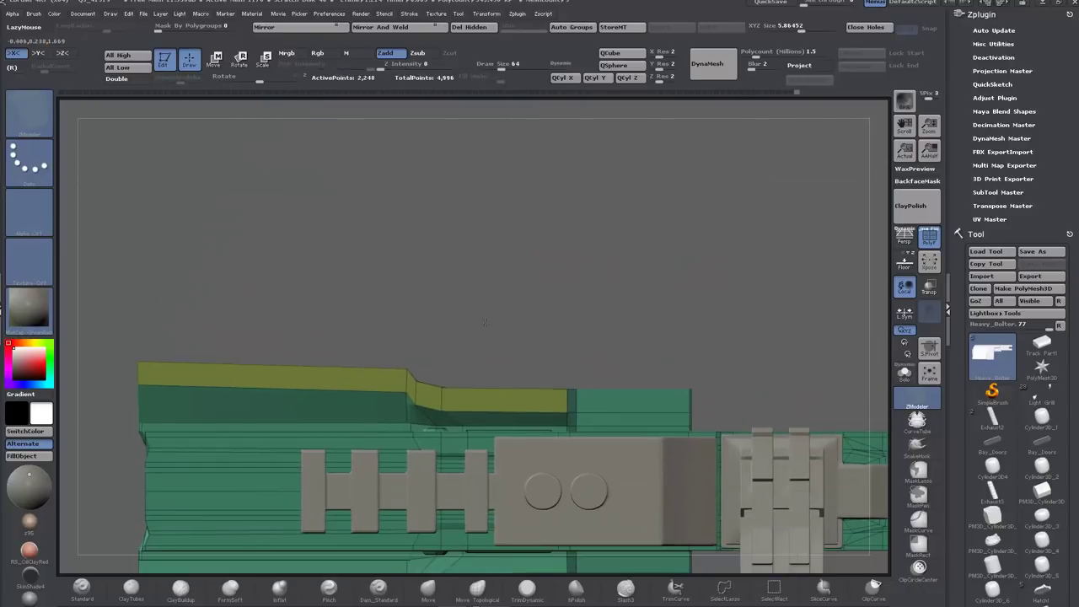
Step: Undo the clipping and the oversized extrusion of the side panel
{"action": "mouse_move", "coordinate": [485, 322]}
{"action": "left_mouse_down"}
{"action": "mouse_move", "coordinate": [573, 371]}
{"action": "mouse_move", "coordinate": [691, 350]}
{"action": "mouse_move", "coordinate": [571, 335]}
{"action": "mouse_move", "coordinate": [522, 389]}
{"action": "mouse_move", "coordinate": [508, 385]}
{"action": "mouse_move", "coordinate": [516, 422]}
{"action": "mouse_move", "coordinate": [434, 428]}
{"action": "mouse_move", "coordinate": [456, 464]}
{"action": "mouse_move", "coordinate": [440, 396]}
{"action": "left_mouse_up"}
{"action": "key", "text": "ctrl+z"}
{"action": "key", "text": "ctrl+z"}
{"action": "key", "text": "ctrl+z"}
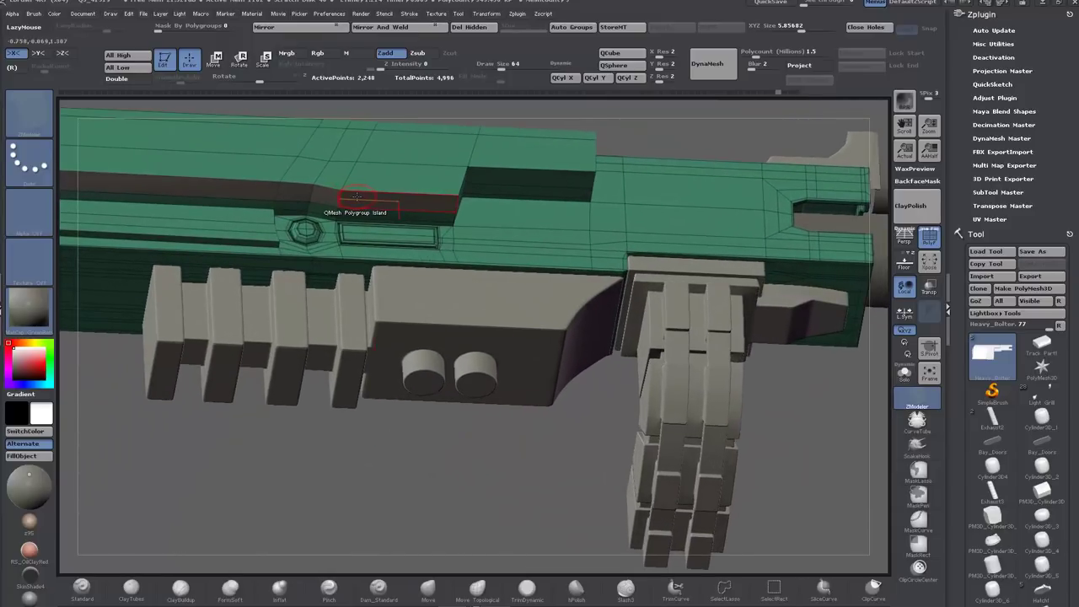
Step: Extrude the side panel's lower polygroup a short distance down with QMesh so it partly covers the bolt and slot
{"action": "left_click_drag", "start_coordinate": [357, 197], "coordinate": [343, 267]}
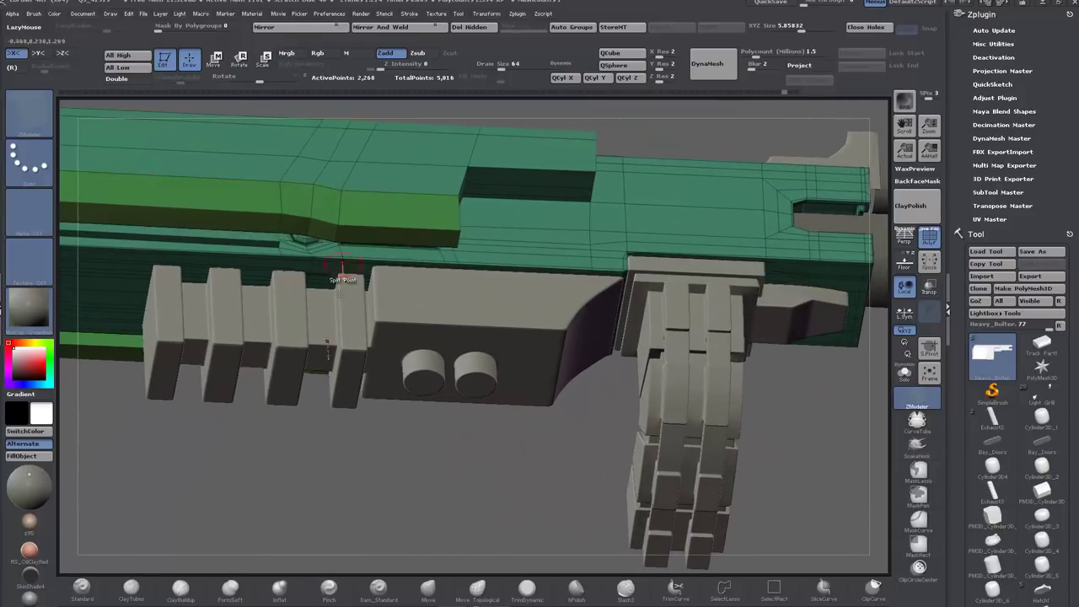
{"action": "left_click_drag", "start_coordinate": [324, 455], "coordinate": [317, 524], "text": "shift"}
{"action": "right_click_drag", "start_coordinate": [356, 325], "coordinate": [363, 375]}
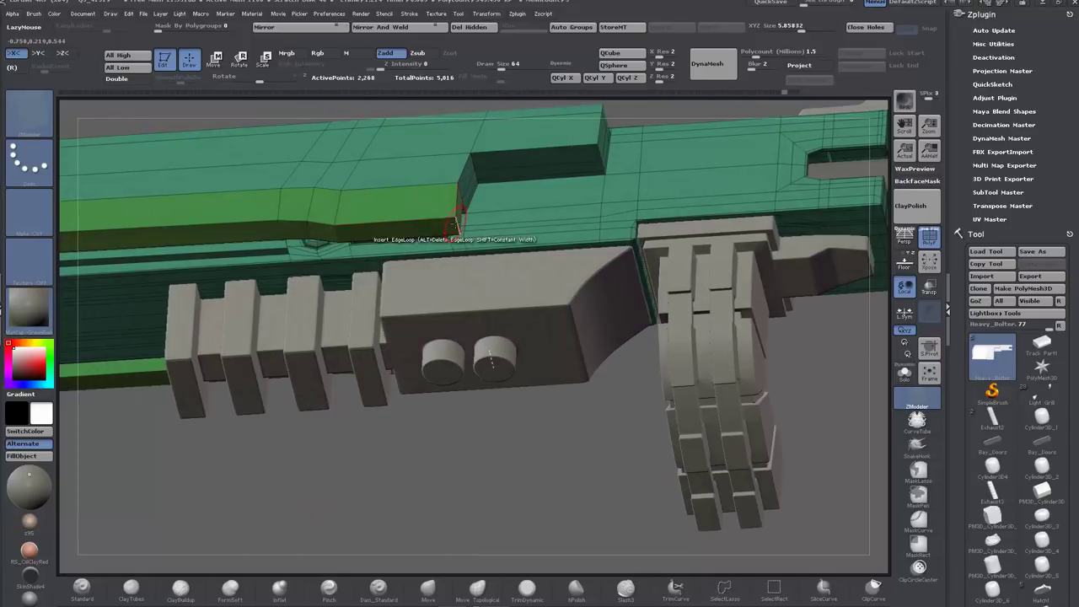
Step: Set the ZModeler edge action to Slide with a single-edge target and slide the extruded panel's lower front edge backward
{"action": "key", "text": "space"}
{"action": "left_click", "coordinate": [506, 247]}
{"action": "left_click_drag", "start_coordinate": [413, 221], "coordinate": [411, 226]}
{"action": "key", "text": "ctrl+z"}
{"action": "key", "text": "space"}
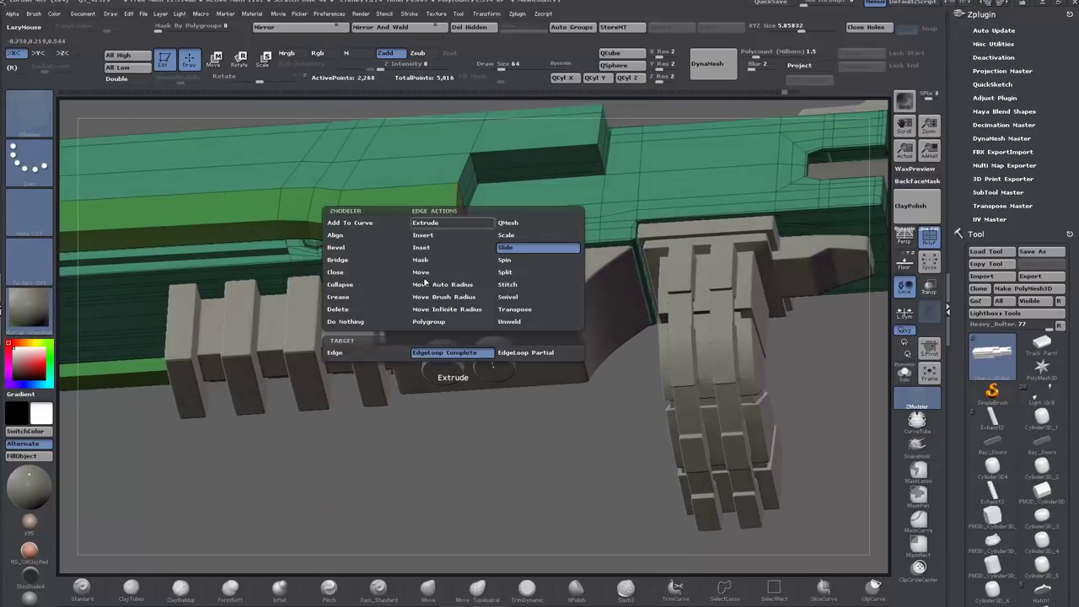
{"action": "left_click", "coordinate": [336, 354]}
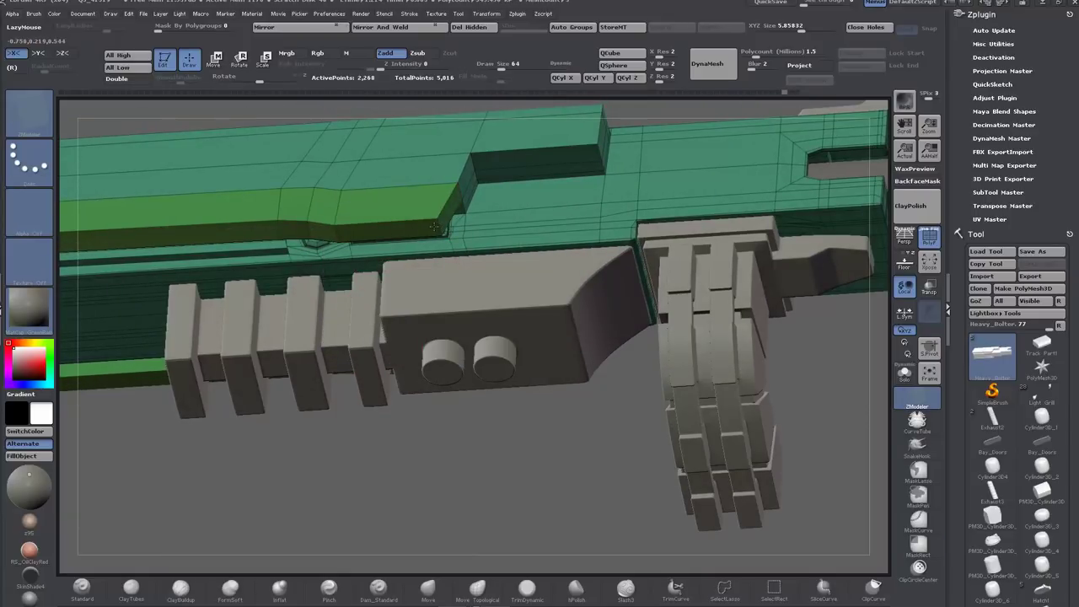
Step: Mask the gun body so that only the bottom edge of the green lower side panels stays editable
{"action": "right_click_drag", "start_coordinate": [436, 226], "coordinate": [477, 426]}
{"action": "left_click_drag", "start_coordinate": [204, 254], "coordinate": [620, 326], "text": "ctrl"}
{"action": "right_click_drag", "start_coordinate": [289, 388], "coordinate": [352, 371], "text": "shift"}
{"action": "left_click", "coordinate": [414, 163], "text": "ctrl"}
{"action": "left_click_drag", "start_coordinate": [442, 135], "coordinate": [738, 376], "text": "ctrl"}
{"action": "mouse_move", "coordinate": [733, 378]}
{"action": "right_mouse_down"}
{"action": "mouse_move", "coordinate": [681, 393]}
{"action": "mouse_move", "coordinate": [732, 397]}
{"action": "right_mouse_up"}
{"action": "key", "text": "ctrl+z"}
{"action": "left_click_drag", "start_coordinate": [450, 143], "coordinate": [730, 342], "text": "ctrl"}
{"action": "right_click_drag", "start_coordinate": [730, 342], "coordinate": [666, 338], "text": "shift"}
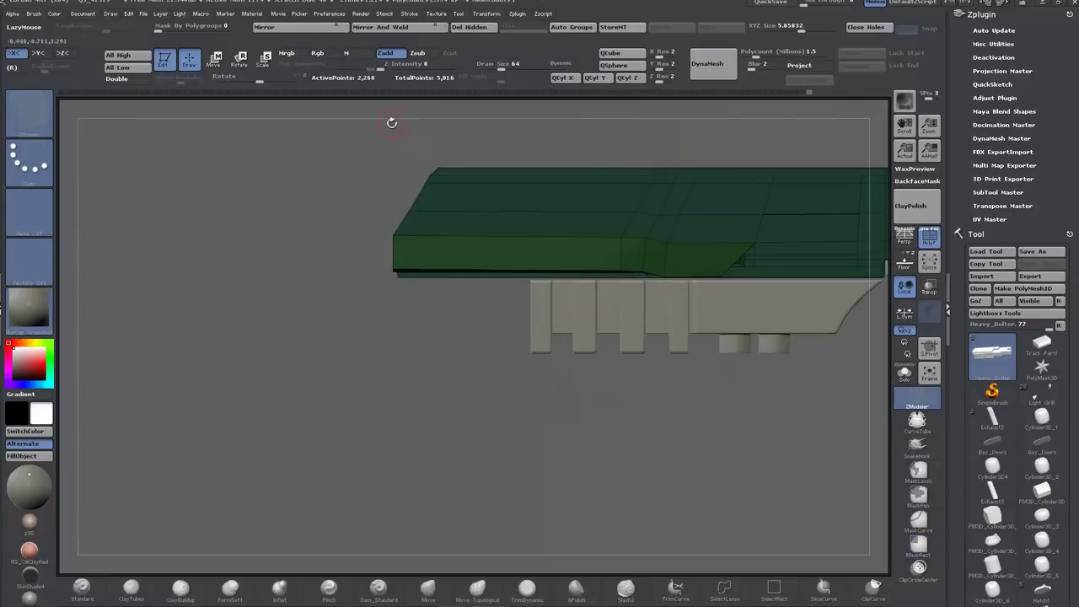
Step: Shift the unmasked bottom edge of the green side panel vertically with a straight Transpose line, and clear the mask
{"action": "left_click", "coordinate": [215, 61]}
{"action": "left_click_drag", "start_coordinate": [512, 254], "coordinate": [512, 347], "text": "shift"}
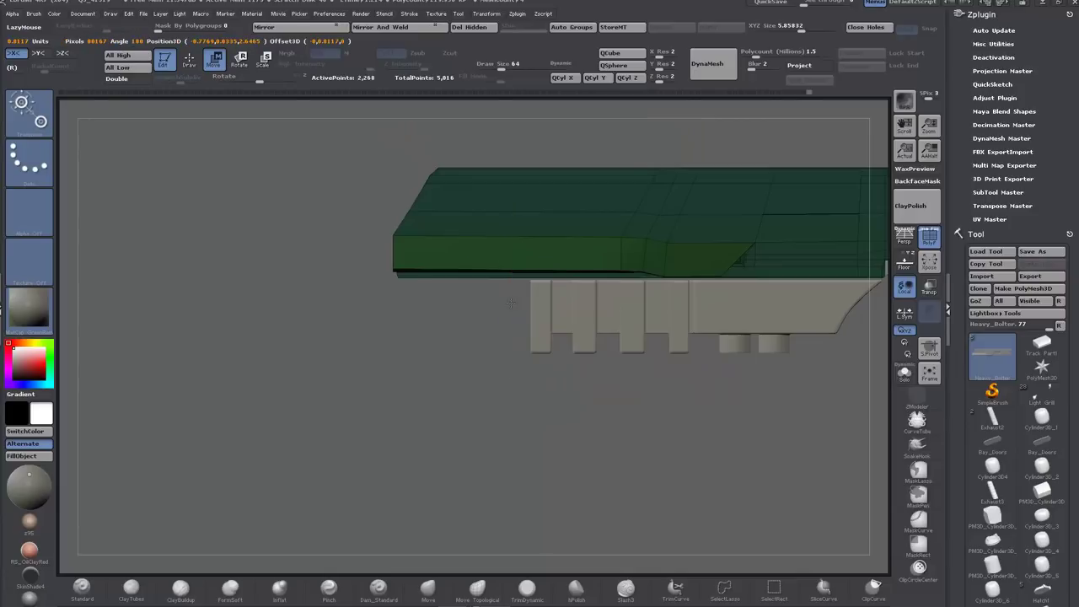
{"action": "right_click_drag", "start_coordinate": [422, 278], "coordinate": [480, 245]}
{"action": "left_click_drag", "start_coordinate": [350, 148], "coordinate": [371, 164], "text": "ctrl"}
{"action": "left_click_drag", "start_coordinate": [370, 151], "coordinate": [318, 279], "text": "shift"}
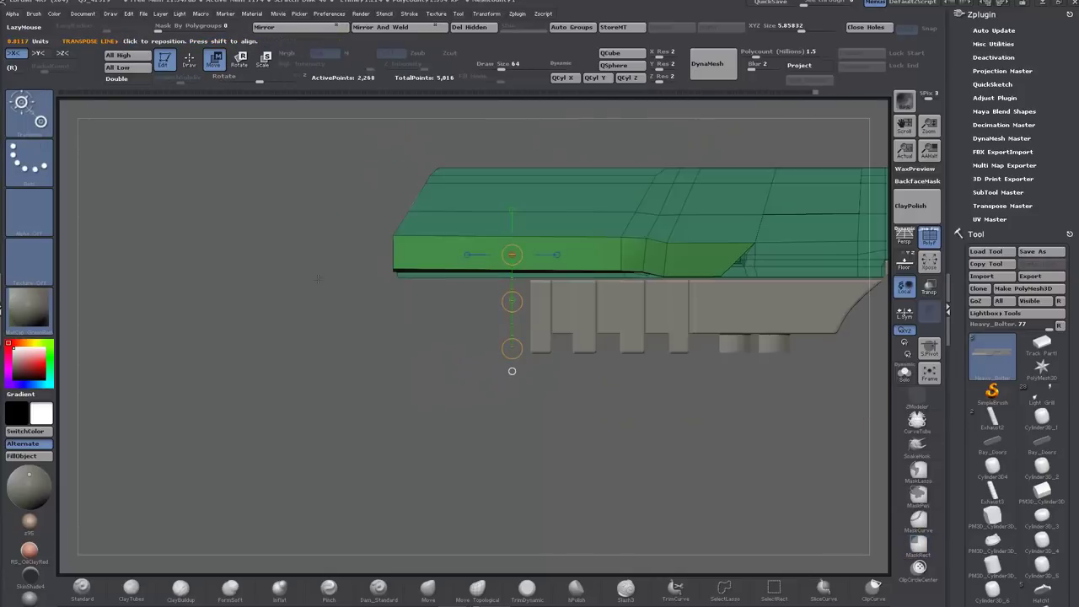
Step: Mask all but the lower front of the green side panels, lower their front bottom edge slightly, and clear the mask
{"action": "left_click_drag", "start_coordinate": [608, 301], "coordinate": [610, 297], "text": "ctrl"}
{"action": "left_click_drag", "start_coordinate": [421, 362], "coordinate": [274, 371]}
{"action": "left_click_drag", "start_coordinate": [301, 212], "coordinate": [507, 312], "text": "ctrl"}
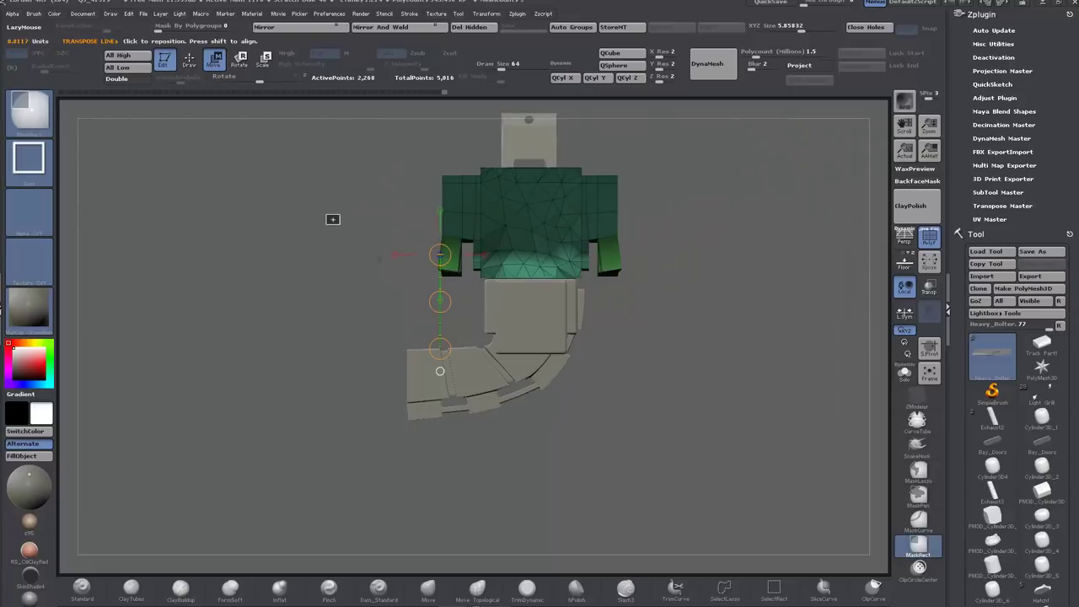
{"action": "left_click_drag", "start_coordinate": [332, 220], "coordinate": [594, 324], "text": "ctrl"}
{"action": "left_click_drag", "start_coordinate": [640, 354], "coordinate": [759, 356], "text": "shift"}
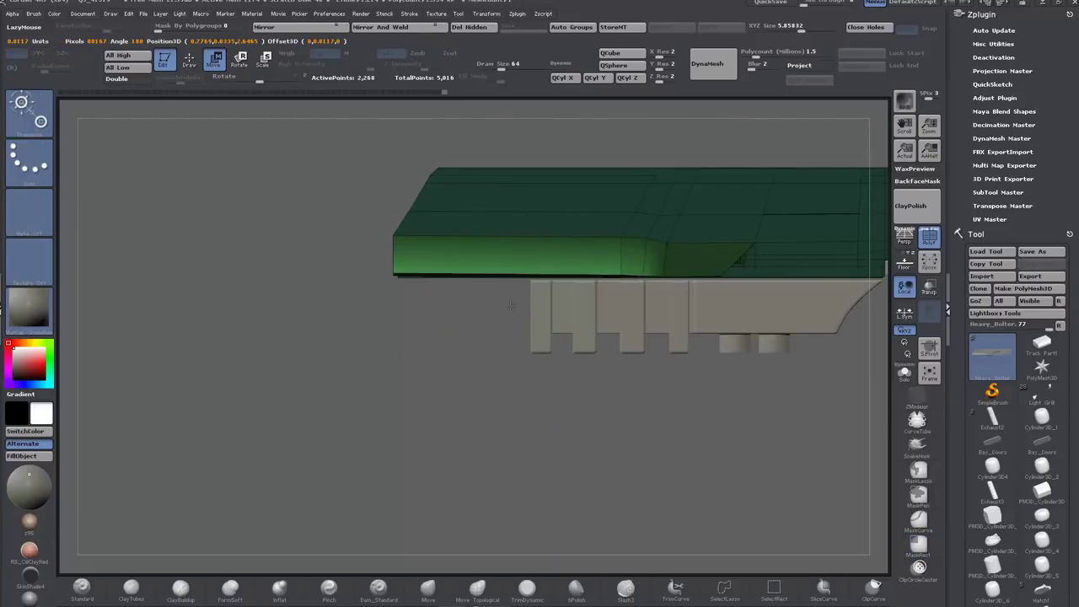
{"action": "mouse_move", "coordinate": [615, 384]}
{"action": "left_mouse_down", "text": "ctrl"}
{"action": "mouse_move", "coordinate": [662, 338]}
{"action": "mouse_move", "coordinate": [656, 326]}
{"action": "left_mouse_up", "text": "ctrl"}
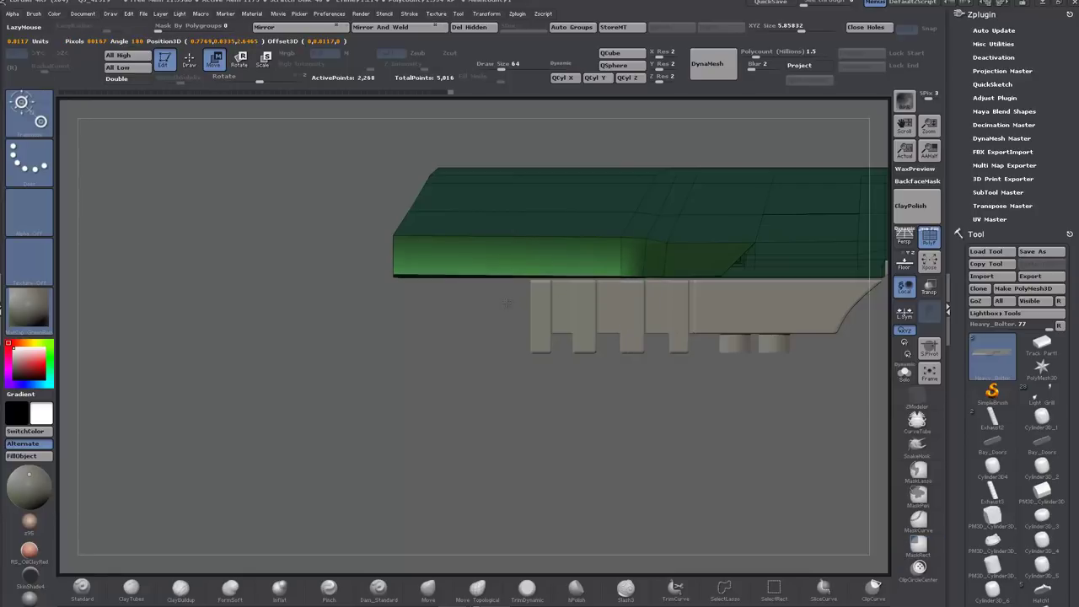
{"action": "left_click_drag", "start_coordinate": [354, 388], "coordinate": [295, 383]}
{"action": "left_click_drag", "start_coordinate": [278, 375], "coordinate": [349, 373], "text": "shift"}
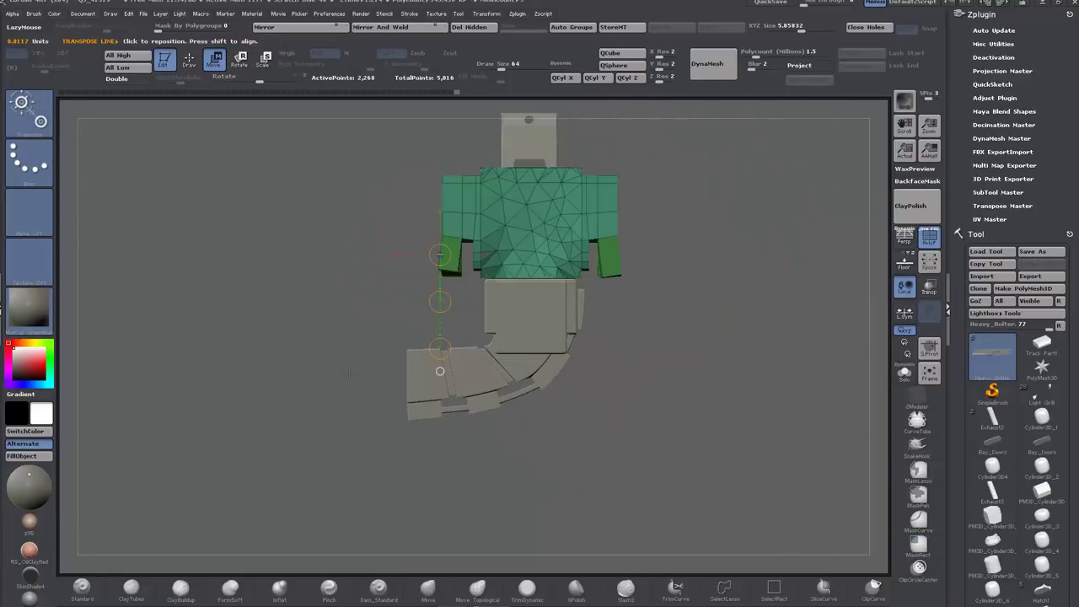
Step: From the front view, mask around the green lower side panel and adjust its sideways position with a horizontal Transpose line
{"action": "left_click_drag", "start_coordinate": [644, 251], "coordinate": [648, 283], "text": "ctrl"}
{"action": "left_click", "coordinate": [379, 313], "text": "ctrl"}
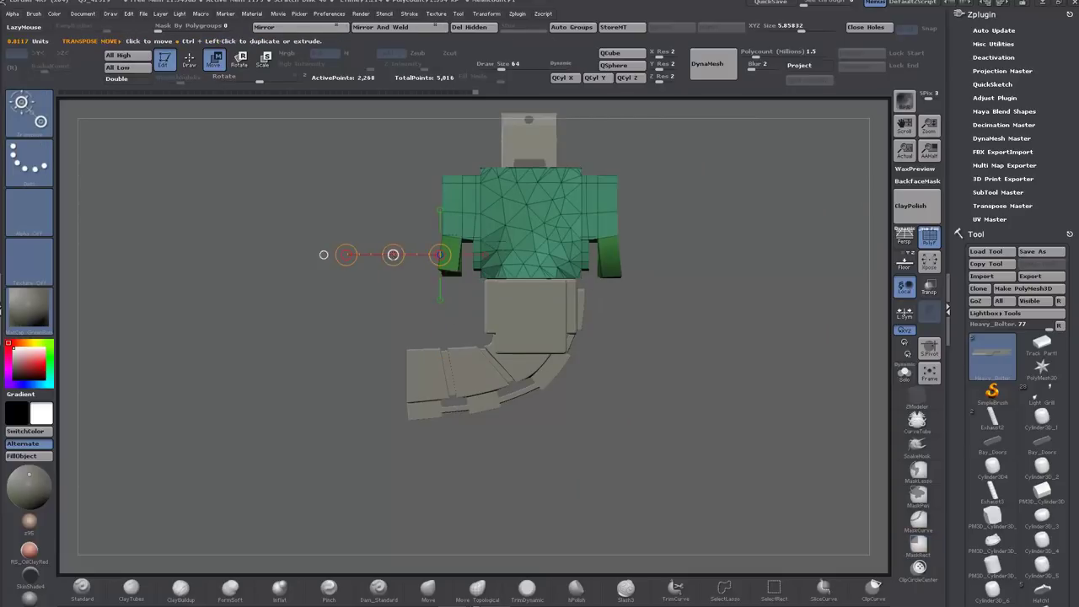
{"action": "key", "text": "ctrl+z"}
{"action": "left_click_drag", "start_coordinate": [389, 256], "coordinate": [266, 261]}
{"action": "left_click_drag", "start_coordinate": [266, 261], "coordinate": [463, 280], "text": "alt"}
{"action": "left_click_drag", "start_coordinate": [227, 152], "coordinate": [371, 337], "text": "ctrl"}
{"action": "left_click", "coordinate": [362, 354], "text": "ctrl"}
{"action": "mouse_move", "coordinate": [366, 271]}
{"action": "left_mouse_down", "text": "shift"}
{"action": "mouse_move", "coordinate": [258, 270]}
{"action": "mouse_move", "coordinate": [396, 274]}
{"action": "left_mouse_up", "text": "shift"}
{"action": "mouse_move", "coordinate": [421, 397]}
{"action": "left_mouse_down"}
{"action": "mouse_move", "coordinate": [456, 404]}
{"action": "mouse_move", "coordinate": [434, 398]}
{"action": "left_mouse_up"}
{"action": "left_click_drag", "start_coordinate": [435, 397], "coordinate": [518, 389], "text": "alt"}
{"action": "left_click_drag", "start_coordinate": [519, 390], "coordinate": [418, 411]}
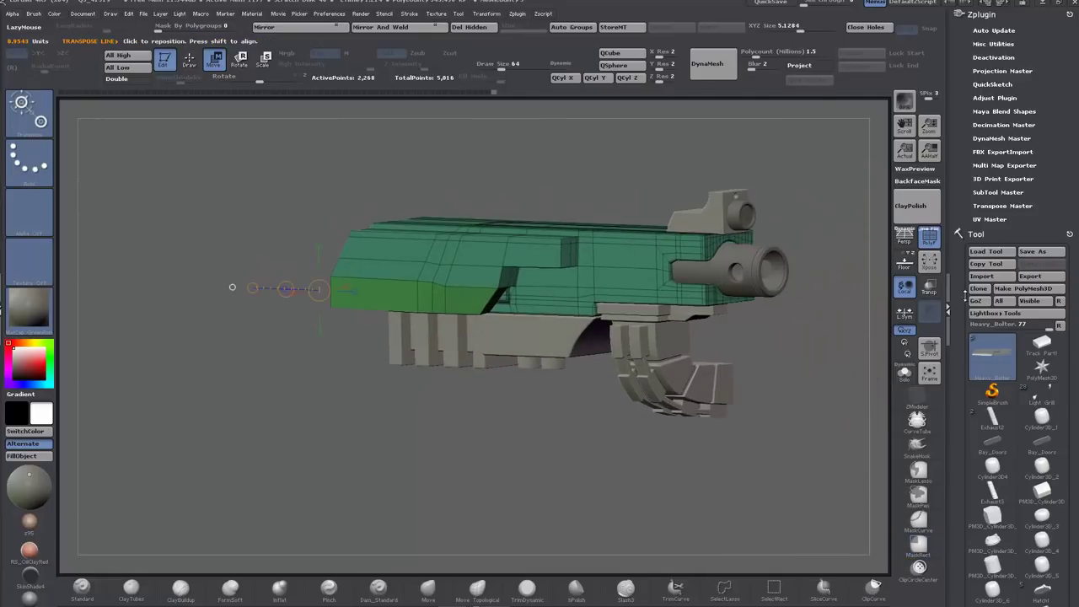
Step: Crease the gun body's edges with a crease tolerance of 45
{"action": "left_click_drag", "start_coordinate": [962, 505], "coordinate": [962, 253]}
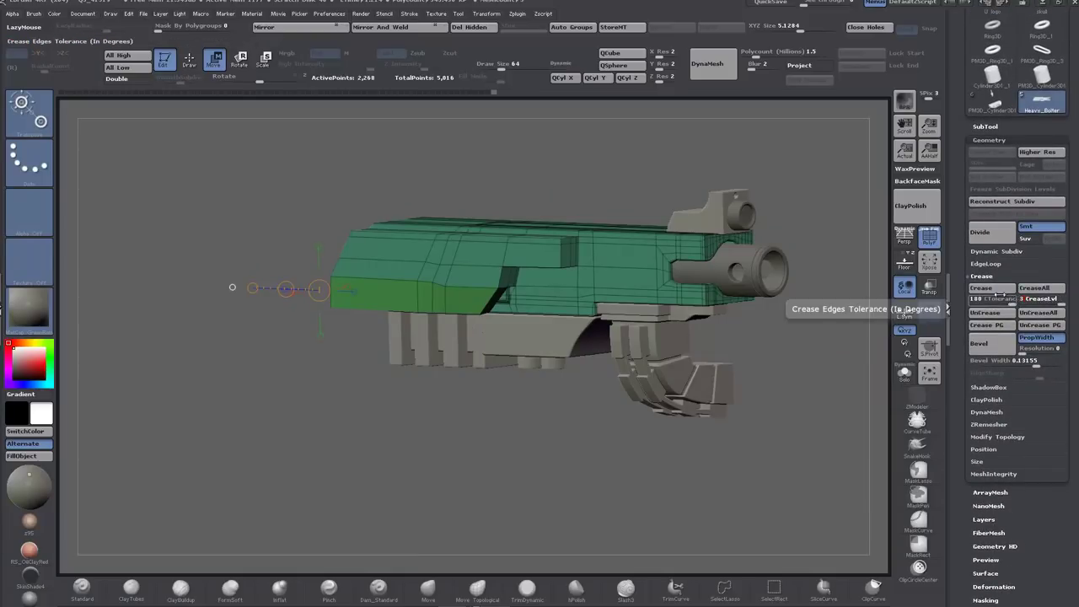
{"action": "left_click", "coordinate": [993, 298]}
{"action": "left_click", "coordinate": [993, 291]}
{"action": "left_click_drag", "start_coordinate": [201, 241], "coordinate": [250, 248], "text": "alt"}
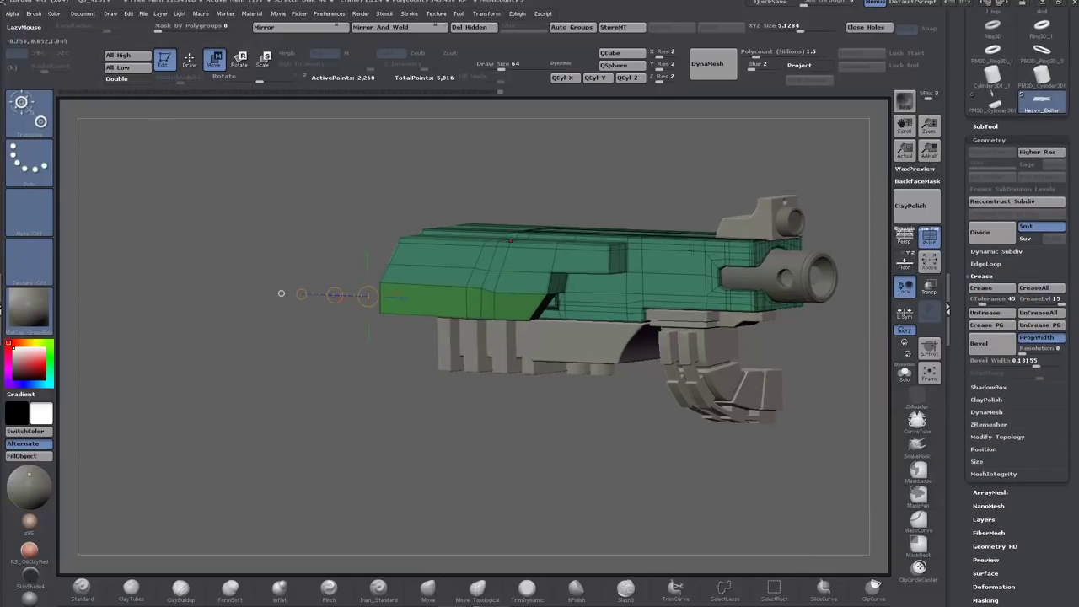
Step: Preview the creased gun body with dynamic subdivision and compare it with and without the polyframe
{"action": "key", "text": "d"}
{"action": "left_click_drag", "start_coordinate": [320, 363], "coordinate": [337, 371]}
{"action": "left_click", "coordinate": [926, 240]}
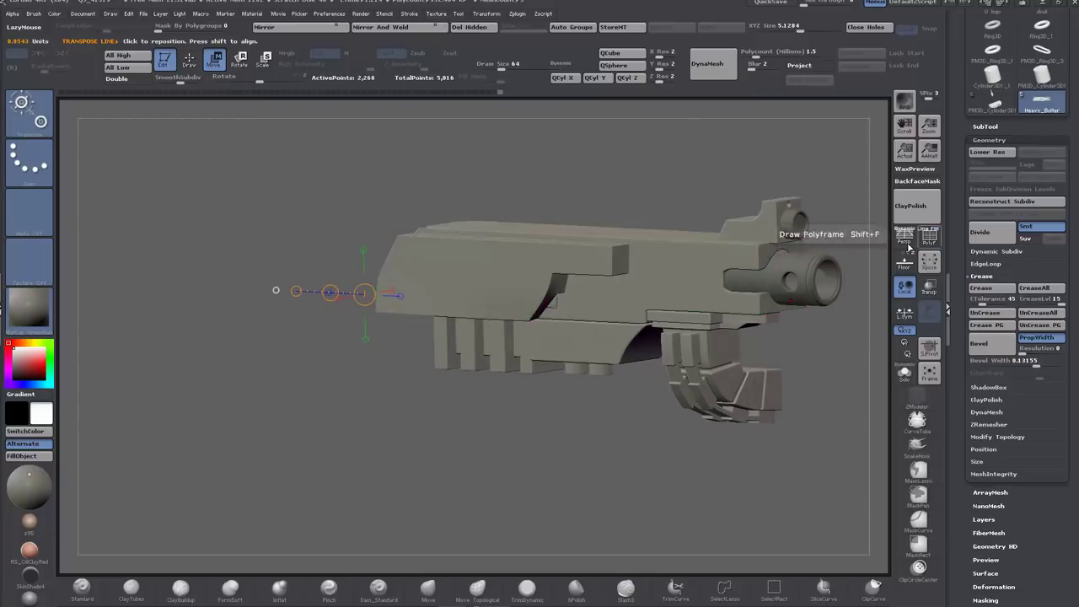
{"action": "left_click_drag", "start_coordinate": [851, 380], "coordinate": [817, 413]}
{"action": "left_click", "coordinate": [927, 243]}
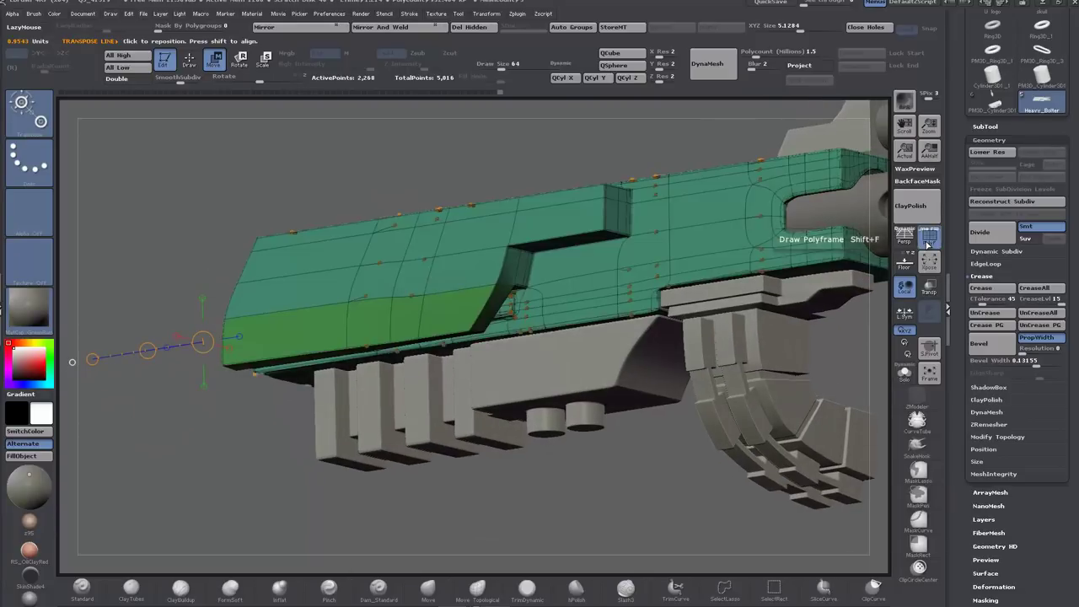
Step: Turn off the smoothed preview and set the ZModeler edge action to Crease at the notch by the green panel
{"action": "key", "text": "shift+d"}
{"action": "left_click_drag", "start_coordinate": [524, 505], "coordinate": [523, 552], "text": "alt"}
{"action": "key", "text": "q"}
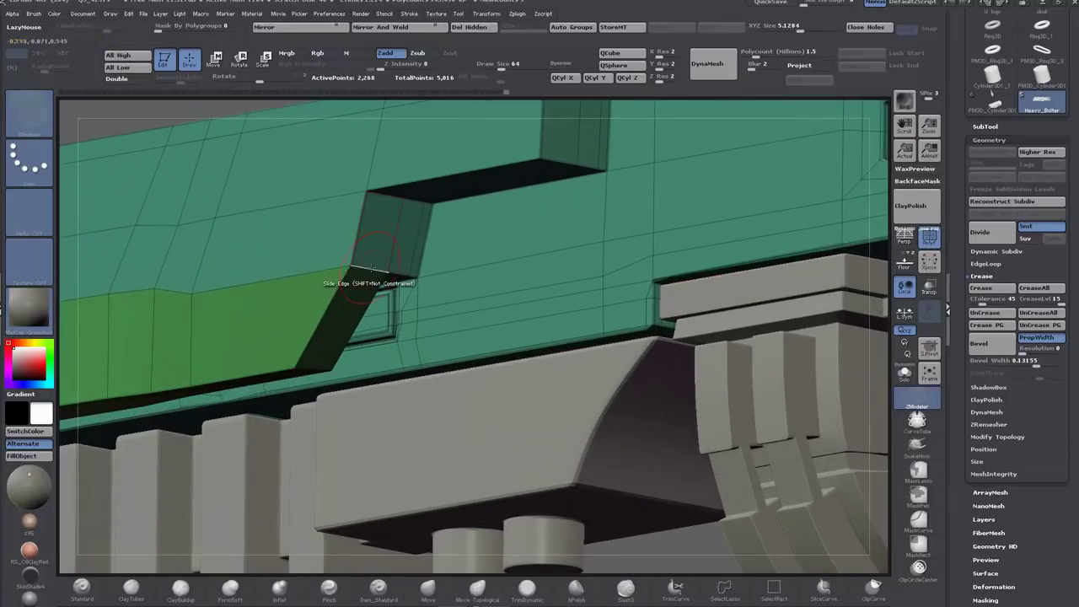
{"action": "key", "text": "space"}
{"action": "left_click", "coordinate": [282, 330]}
{"action": "left_click_drag", "start_coordinate": [614, 563], "coordinate": [761, 494]}
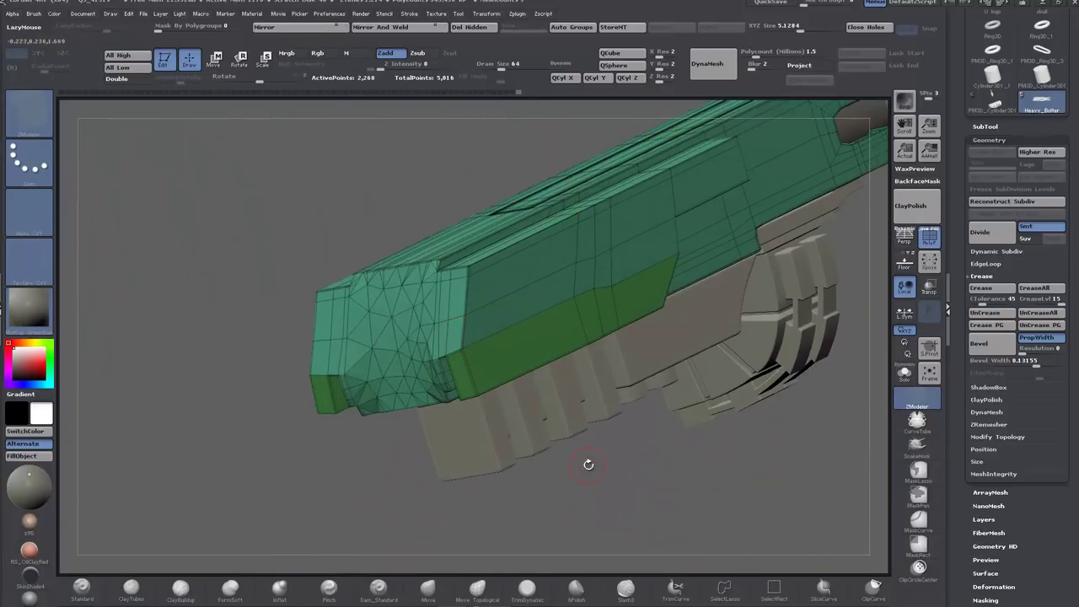
Step: Preview the gun body with dynamic subdivision and no polyframe, and lower the crease level to 2
{"action": "key", "text": "d"}
{"action": "left_click_drag", "start_coordinate": [588, 465], "coordinate": [403, 470], "text": "alt"}
{"action": "key", "text": "shift+f"}
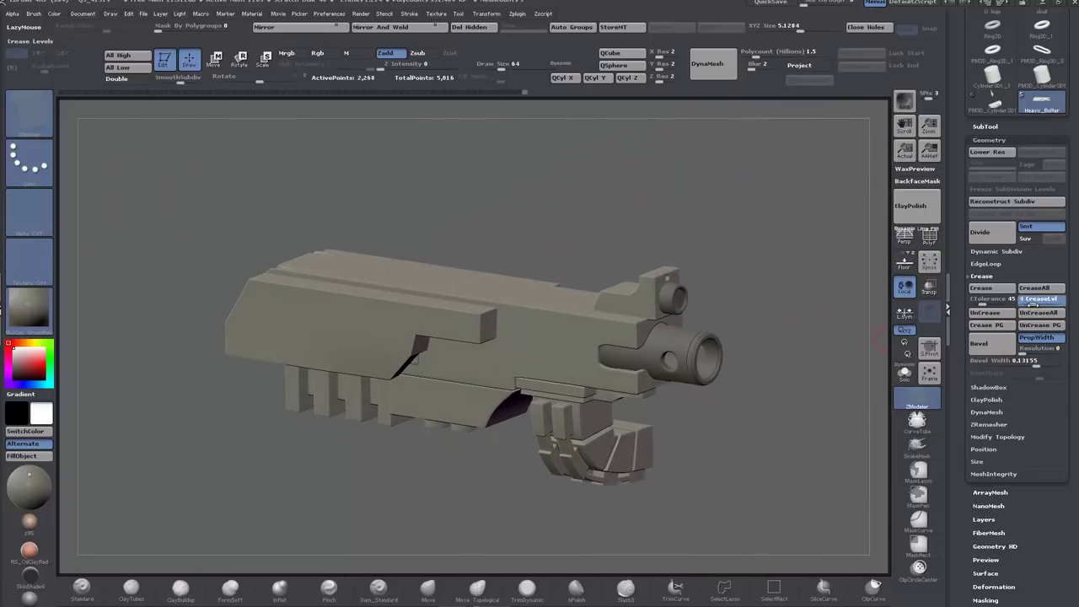
{"action": "left_click_drag", "start_coordinate": [1034, 304], "coordinate": [1030, 304]}
{"action": "left_click_drag", "start_coordinate": [591, 185], "coordinate": [641, 184]}
{"action": "left_click_drag", "start_coordinate": [396, 173], "coordinate": [370, 172]}
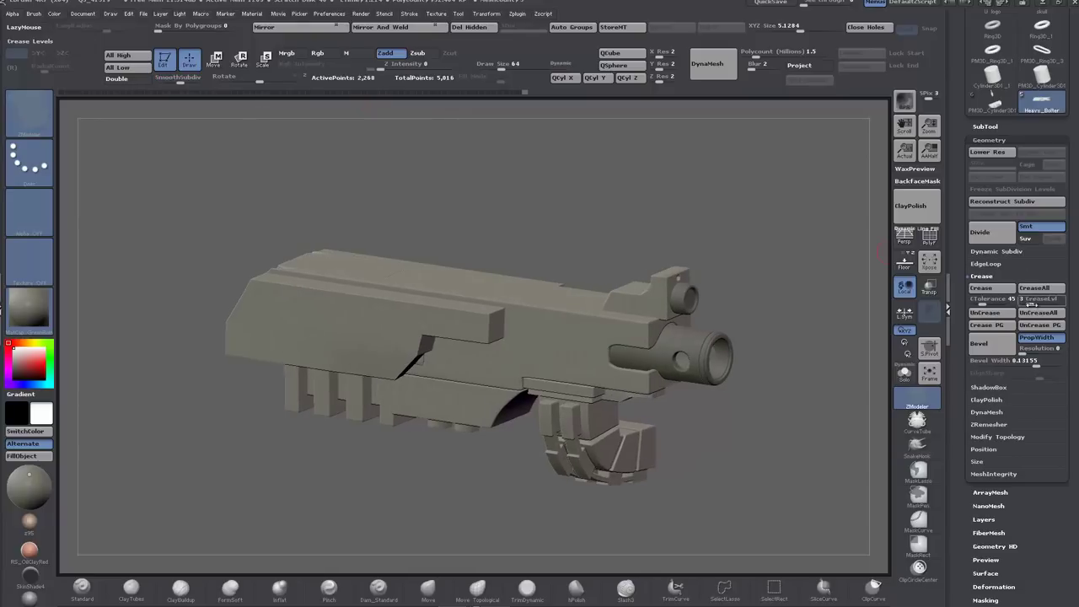
{"action": "left_click_drag", "start_coordinate": [615, 175], "coordinate": [658, 174]}
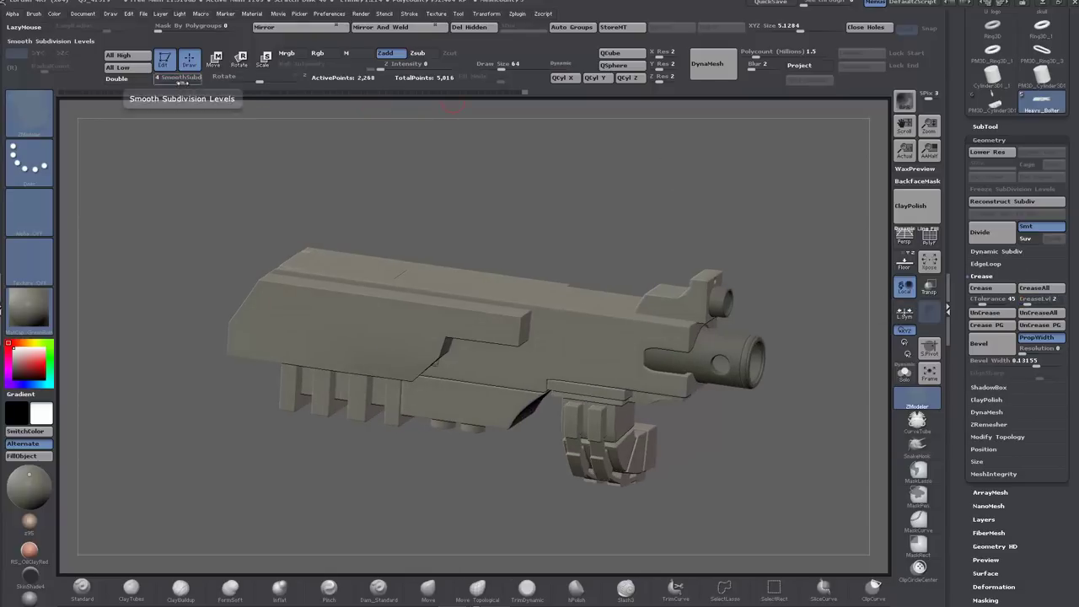
Step: Adjust the smooth subdivision level of the preview and set the crease level to 3
{"action": "left_click_drag", "start_coordinate": [180, 83], "coordinate": [176, 84]}
{"action": "left_click_drag", "start_coordinate": [634, 218], "coordinate": [589, 182]}
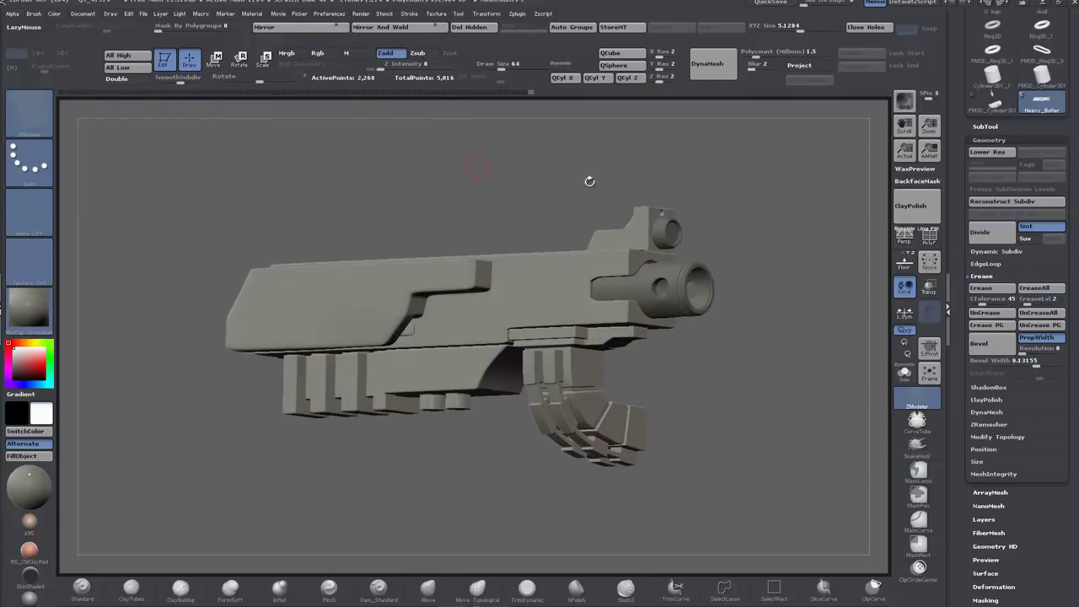
{"action": "left_click_drag", "start_coordinate": [743, 152], "coordinate": [717, 192]}
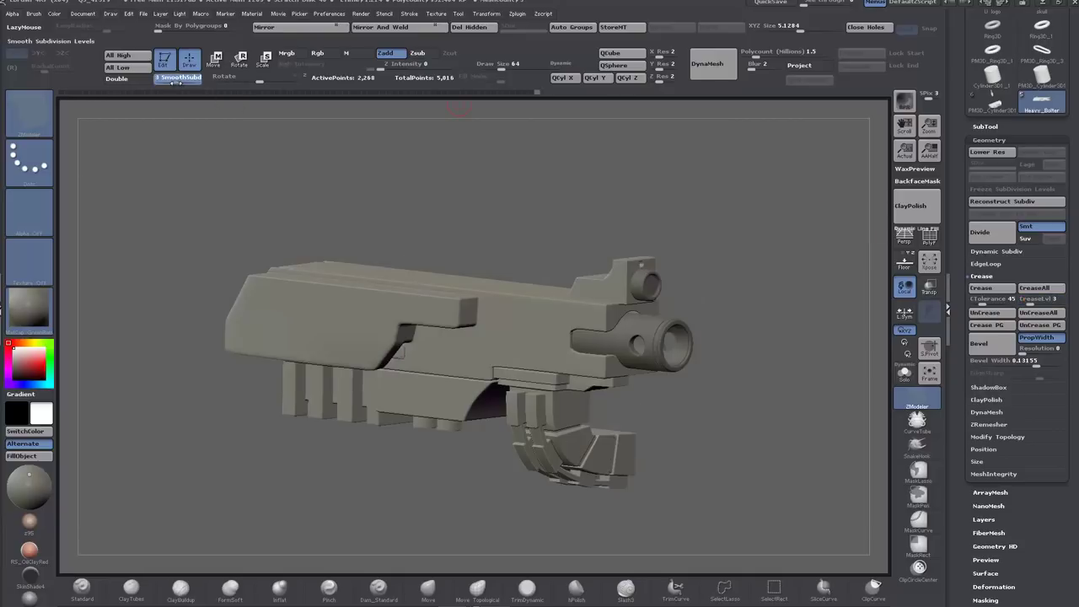
{"action": "left_click_drag", "start_coordinate": [247, 154], "coordinate": [302, 156]}
{"action": "left_click_drag", "start_coordinate": [679, 197], "coordinate": [582, 168]}
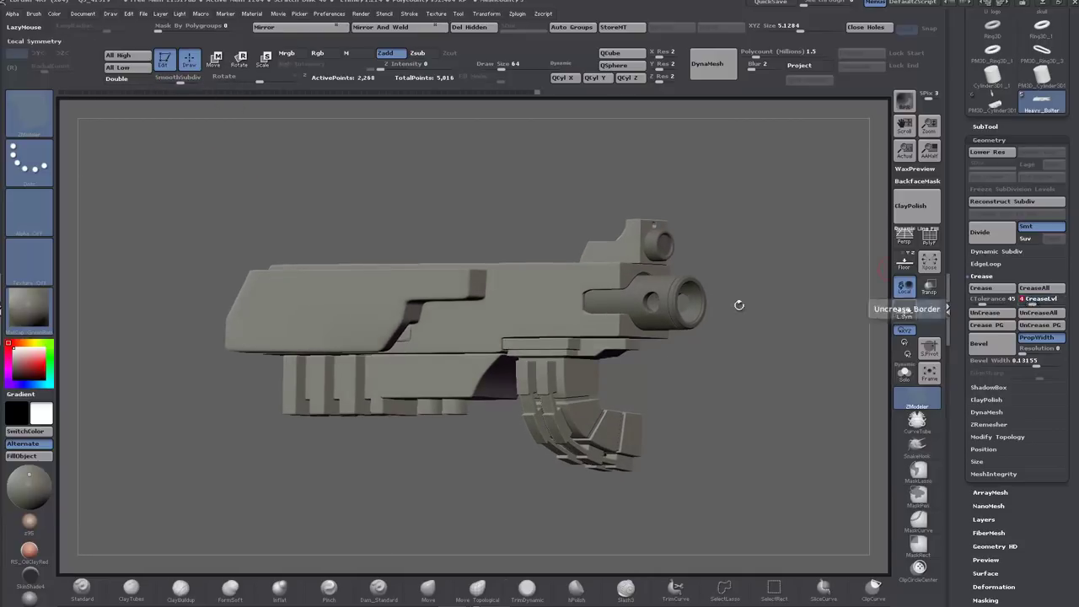
{"action": "left_click_drag", "start_coordinate": [739, 305], "coordinate": [785, 287]}
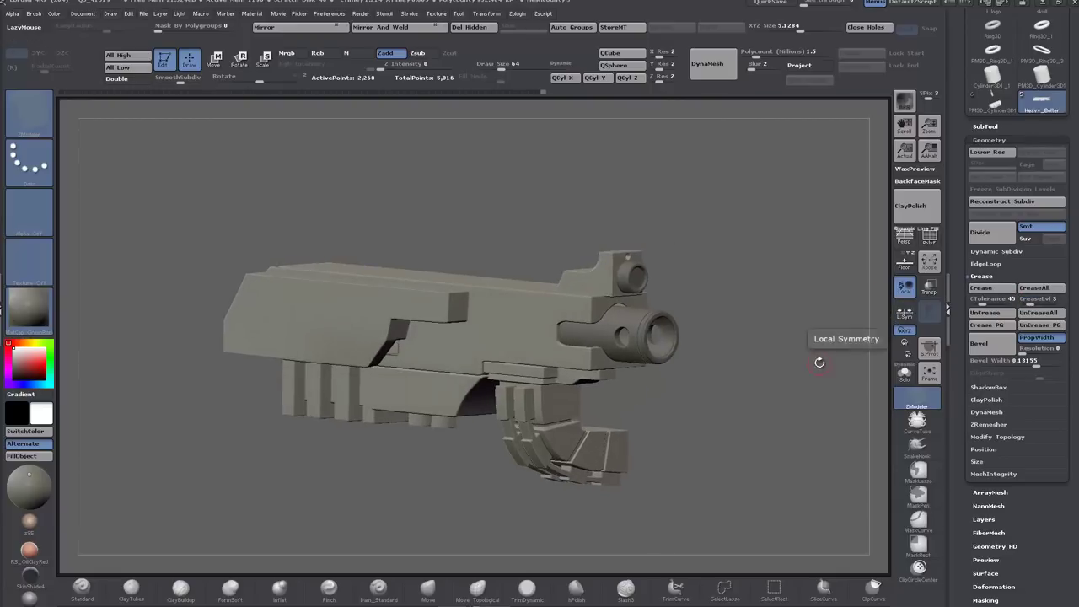
Step: Return to the unsmoothed mesh with polyframe and isolate the green lower side panels
{"action": "left_click_drag", "start_coordinate": [820, 361], "coordinate": [580, 267]}
{"action": "left_click", "coordinate": [929, 238]}
{"action": "key", "text": "shift+d"}
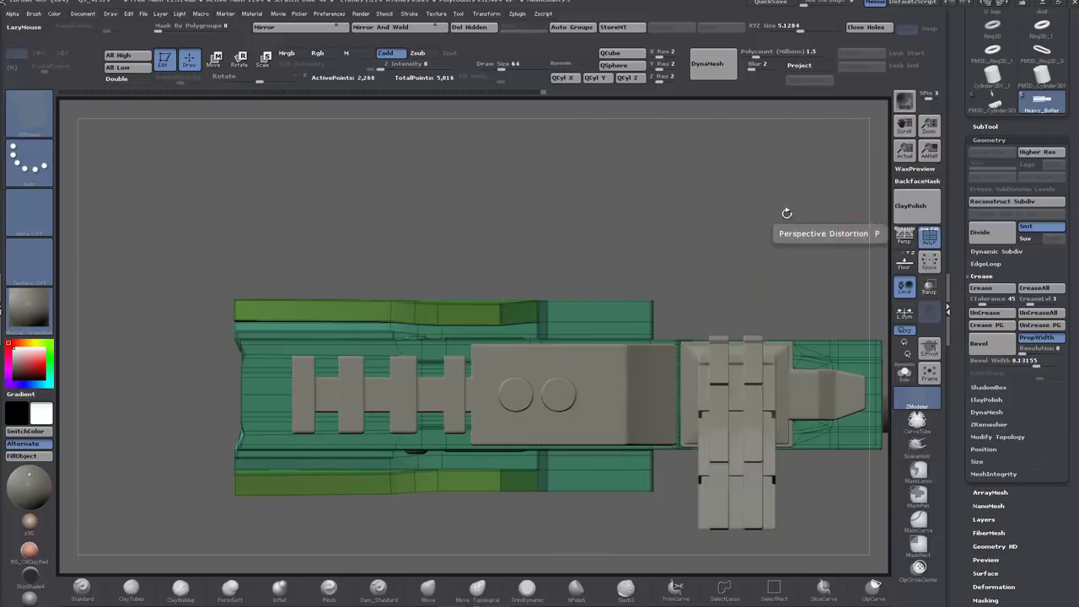
{"action": "left_click_drag", "start_coordinate": [601, 212], "coordinate": [595, 290]}
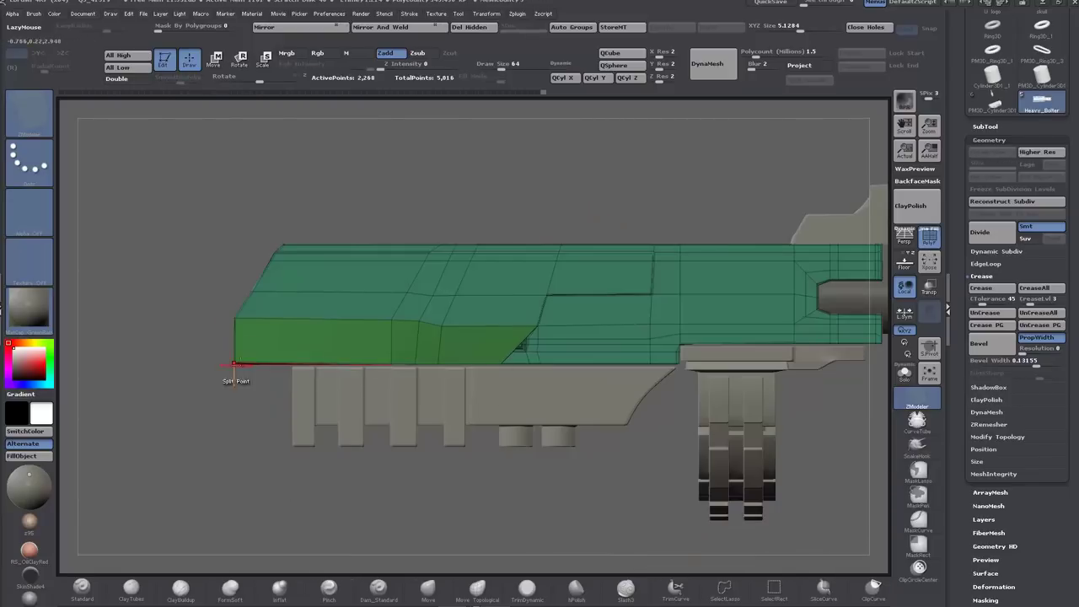
{"action": "left_click", "coordinate": [239, 360], "text": "ctrl+shift"}
{"action": "mouse_move", "coordinate": [286, 455]}
{"action": "left_mouse_down"}
{"action": "mouse_move", "coordinate": [180, 433]}
{"action": "mouse_move", "coordinate": [455, 422]}
{"action": "mouse_move", "coordinate": [421, 380]}
{"action": "mouse_move", "coordinate": [352, 412]}
{"action": "left_mouse_up"}
{"action": "left_click_drag", "start_coordinate": [264, 459], "coordinate": [216, 333]}
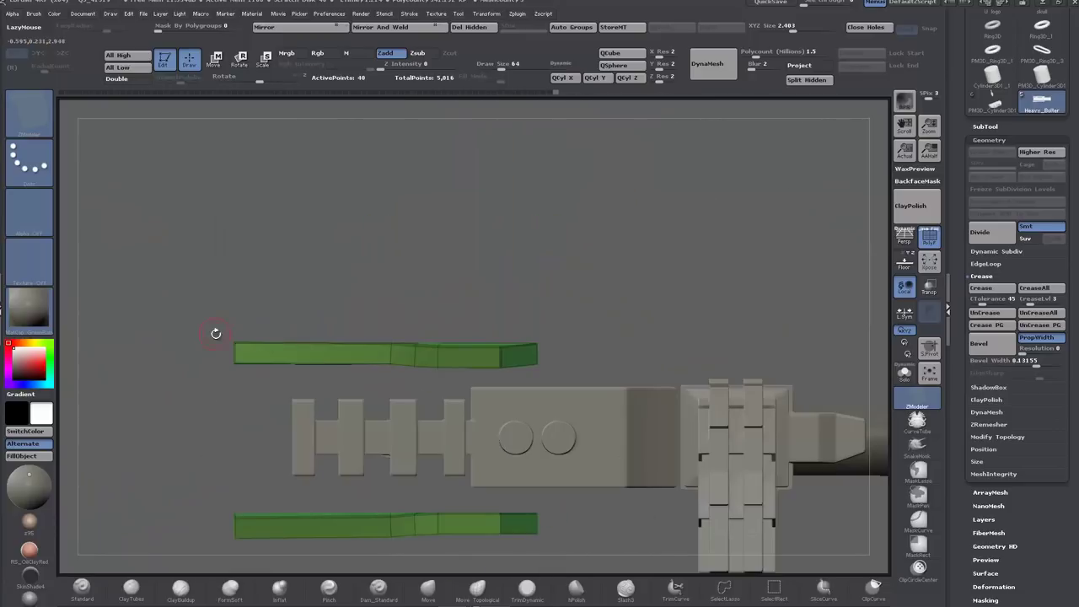
Step: Mask all but the bent section of one green side panel, move it outward in line with the panel, and clear the mask
{"action": "left_click_drag", "start_coordinate": [410, 307], "coordinate": [516, 385], "text": "ctrl"}
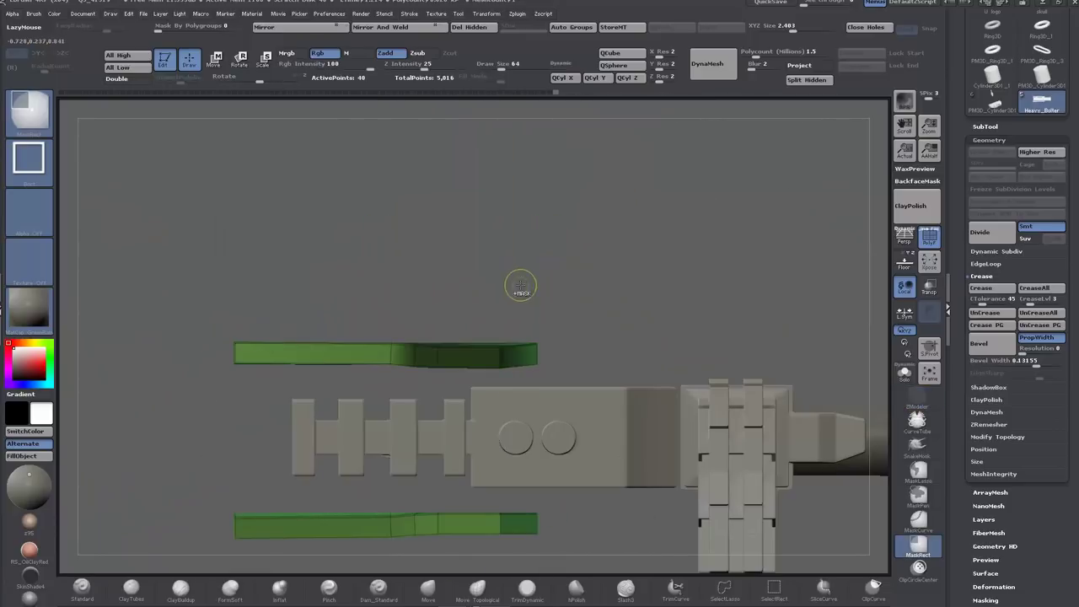
{"action": "left_click_drag", "start_coordinate": [520, 285], "coordinate": [533, 326], "text": "shift"}
{"action": "left_click", "coordinate": [150, 256], "text": "ctrl"}
{"action": "left_click_drag", "start_coordinate": [150, 256], "coordinate": [658, 340], "text": "ctrl"}
{"action": "left_click_drag", "start_coordinate": [658, 339], "coordinate": [585, 152], "text": "shift"}
{"action": "left_click", "coordinate": [214, 59]}
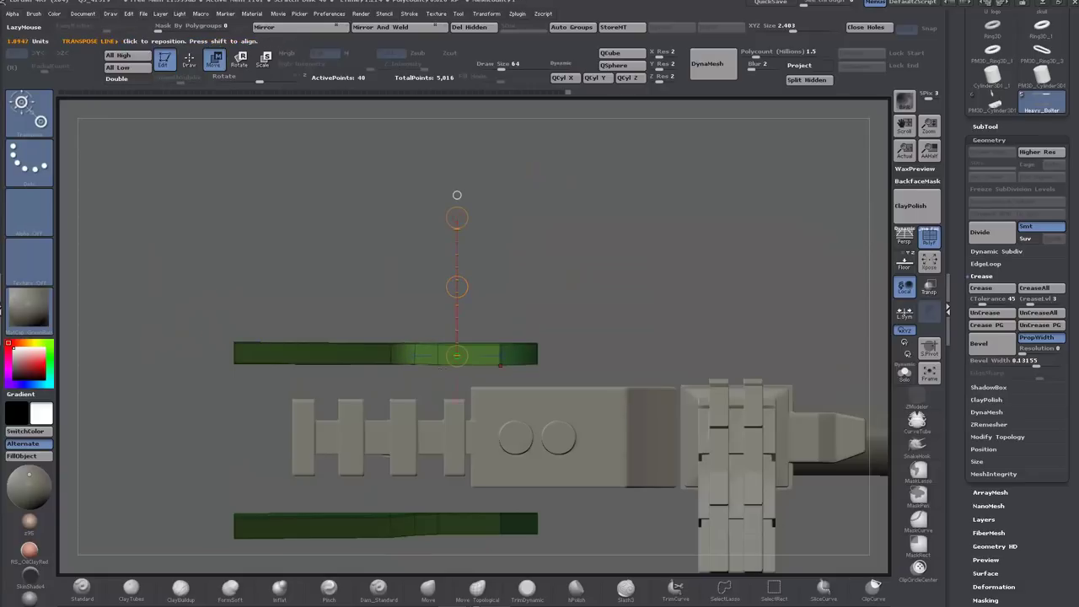
{"action": "left_click_drag", "start_coordinate": [227, 308], "coordinate": [233, 309], "text": "ctrl"}
Step: Unhide the rest of the gun body around the green side panels
{"action": "mouse_move", "coordinate": [180, 294]}
{"action": "left_mouse_down", "text": "ctrl+shift"}
{"action": "mouse_move", "coordinate": [590, 294]}
{"action": "mouse_move", "coordinate": [639, 363]}
{"action": "mouse_move", "coordinate": [607, 476]}
{"action": "mouse_move", "coordinate": [540, 478]}
{"action": "left_mouse_up", "text": "ctrl+shift"}
{"action": "left_click", "coordinate": [561, 479], "text": "ctrl+shift"}
{"action": "left_click_drag", "start_coordinate": [472, 472], "coordinate": [604, 456]}
{"action": "mouse_move", "coordinate": [517, 193]}
{"action": "left_mouse_down", "text": "ctrl+shift"}
{"action": "mouse_move", "coordinate": [480, 436]}
{"action": "mouse_move", "coordinate": [441, 428]}
{"action": "left_mouse_up", "text": "ctrl+shift"}
{"action": "mouse_move", "coordinate": [441, 429]}
{"action": "left_mouse_down"}
{"action": "mouse_move", "coordinate": [159, 344]}
{"action": "mouse_move", "coordinate": [232, 347]}
{"action": "left_mouse_up"}
Step: Preview the gun with dynamic subdivision and examine the side panels and front end for shading problems
{"action": "left_click", "coordinate": [929, 237]}
{"action": "key", "text": "d"}
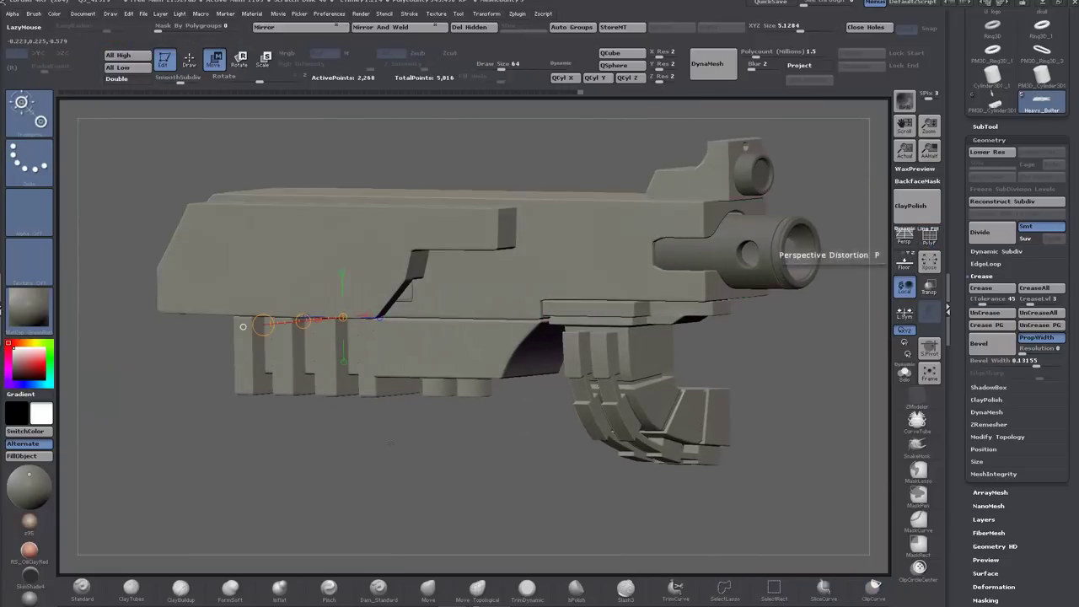
{"action": "left_click_drag", "start_coordinate": [269, 468], "coordinate": [399, 443]}
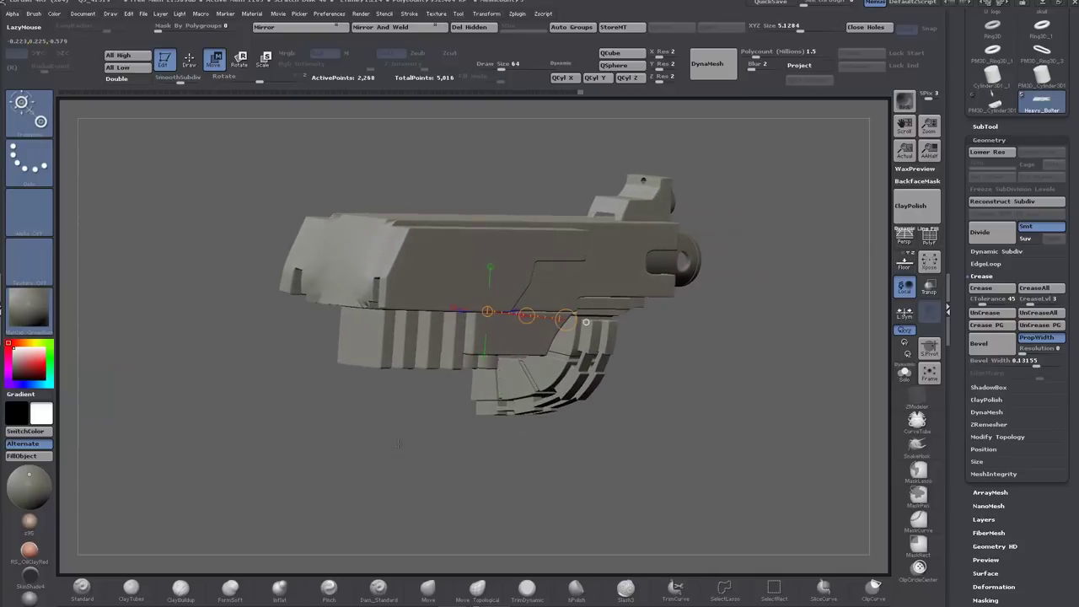
{"action": "left_click", "coordinate": [939, 238]}
{"action": "left_click_drag", "start_coordinate": [784, 259], "coordinate": [835, 263]}
Step: Turn off the smoothed preview and extrude a strip along the front end faces of one side panel with ZModeler
{"action": "key", "text": "f"}
{"action": "key", "text": "shift+d"}
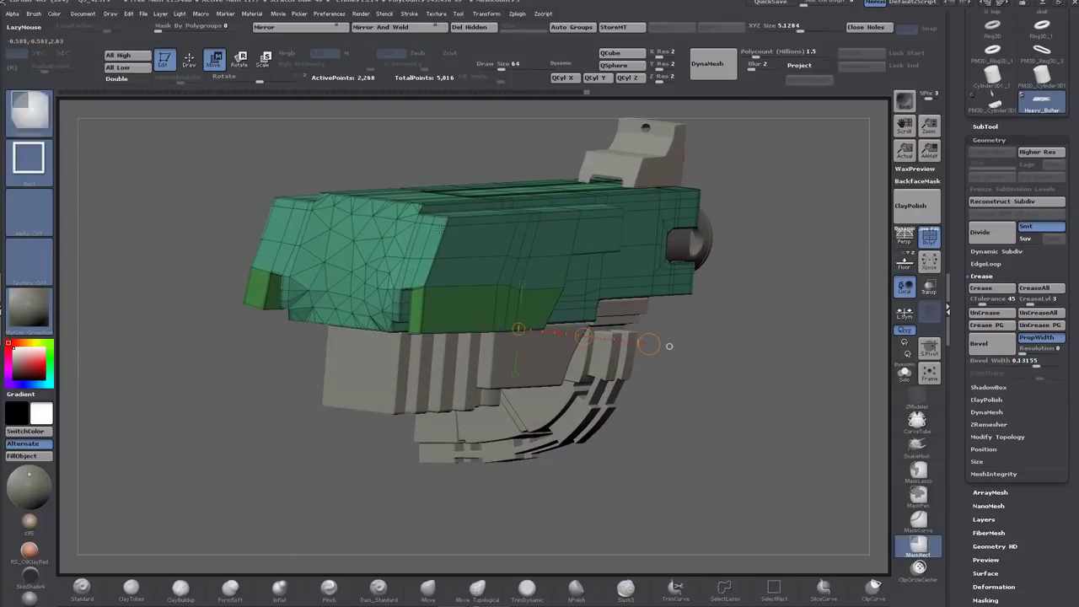
{"action": "key", "text": "q"}
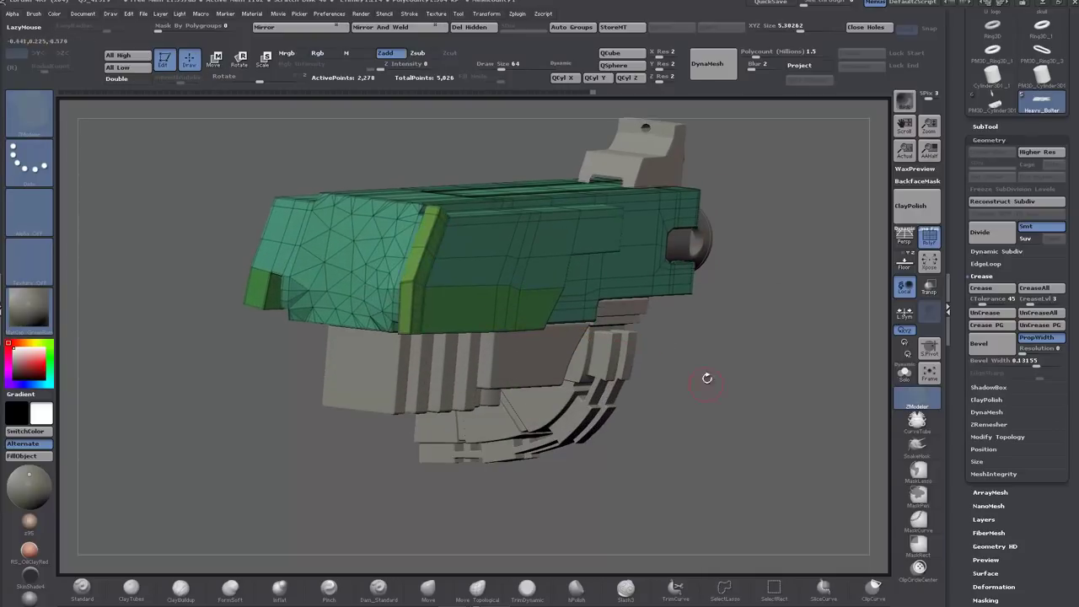
Step: Mirror and weld the gun body so the new front strip exists on both sides
{"action": "left_click_drag", "start_coordinate": [707, 378], "coordinate": [588, 360]}
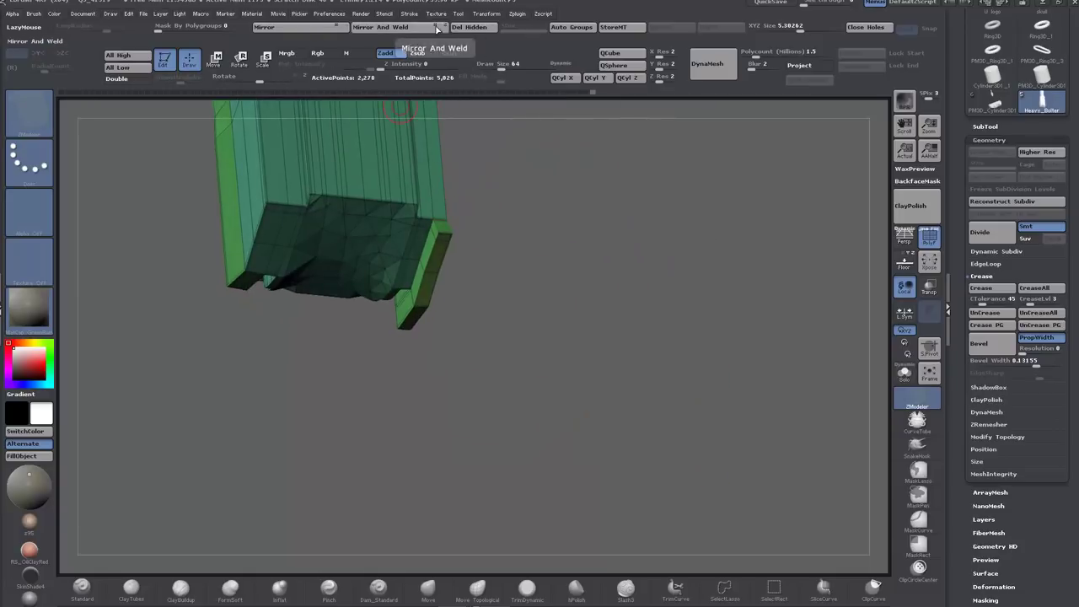
{"action": "key", "text": "ctrl+z"}
{"action": "key", "text": "ctrl+shift+z"}
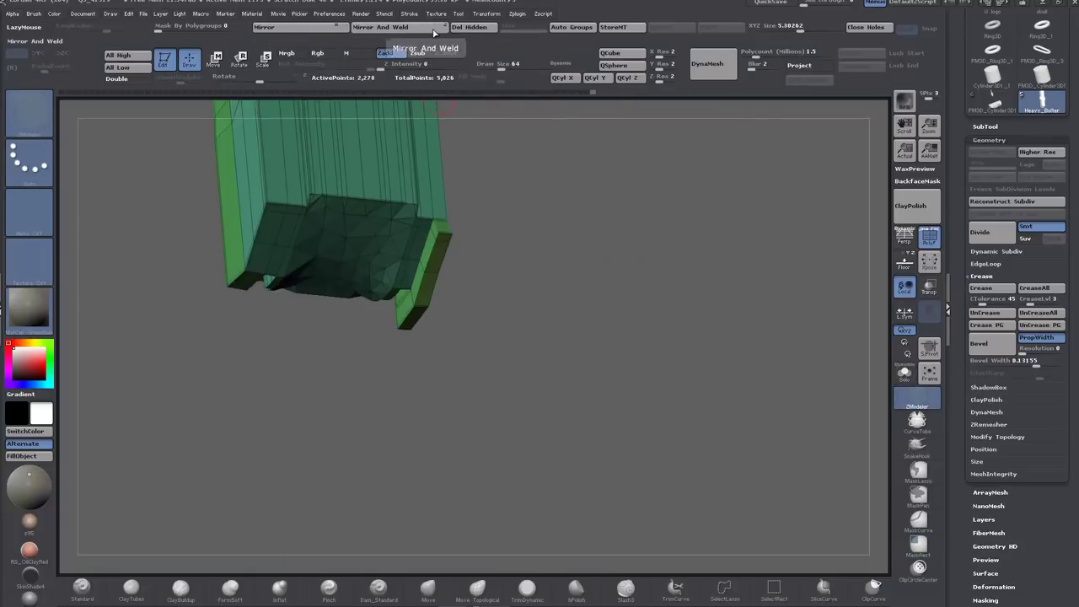
{"action": "left_click", "coordinate": [417, 28]}
{"action": "left_click_drag", "start_coordinate": [546, 300], "coordinate": [548, 266]}
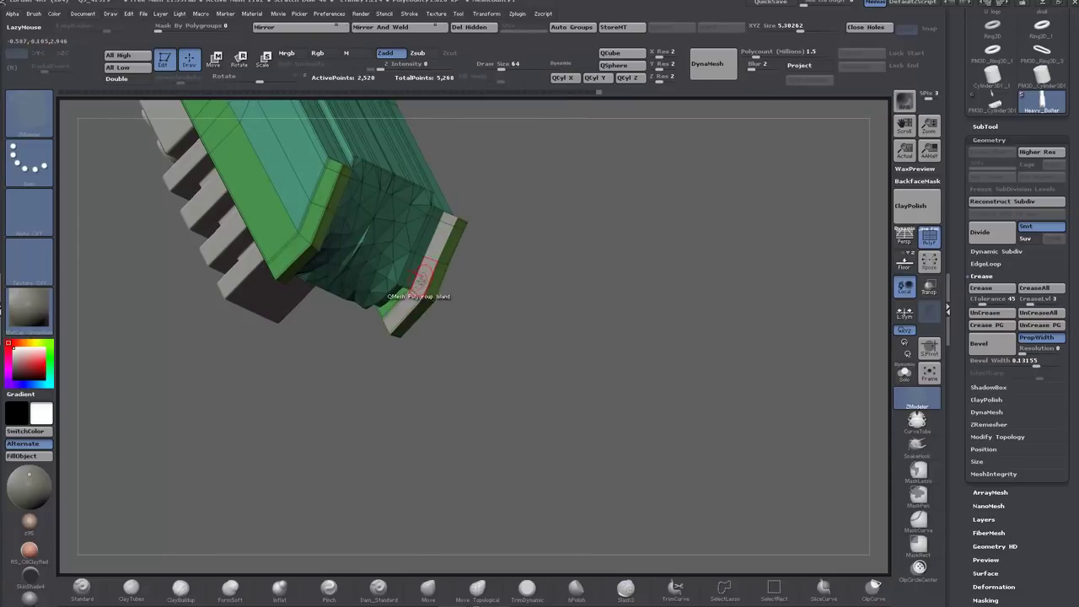
Step: Try to bridge the open front end from one side panel's strip and mirror and weld the result
{"action": "key", "text": "ctrl+z"}
{"action": "left_click_drag", "start_coordinate": [497, 337], "coordinate": [552, 318]}
{"action": "key", "text": "space"}
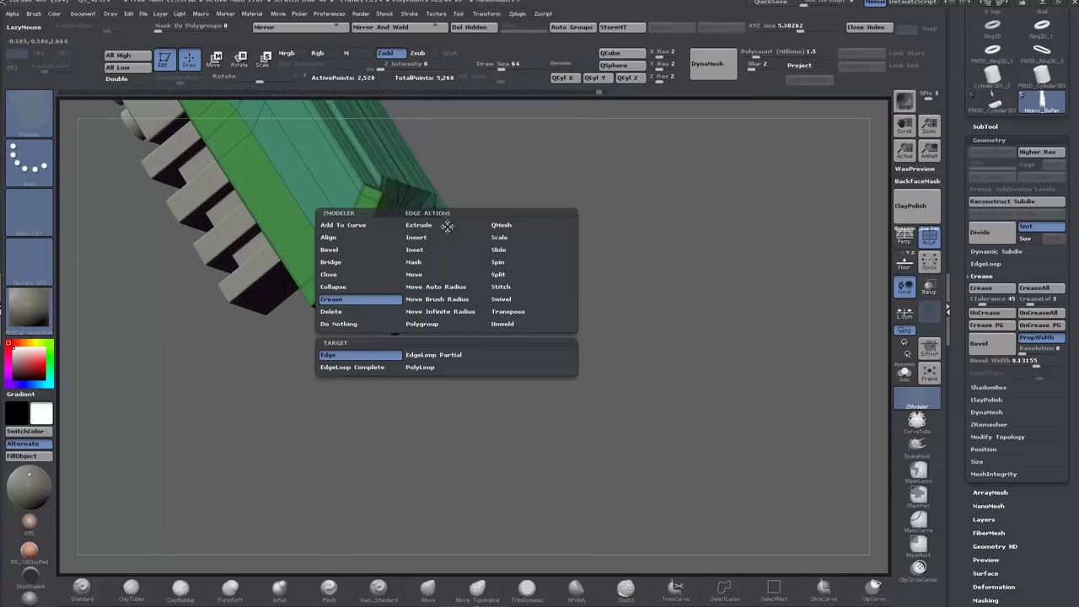
{"action": "left_click", "coordinate": [440, 236]}
{"action": "left_click", "coordinate": [413, 248]}
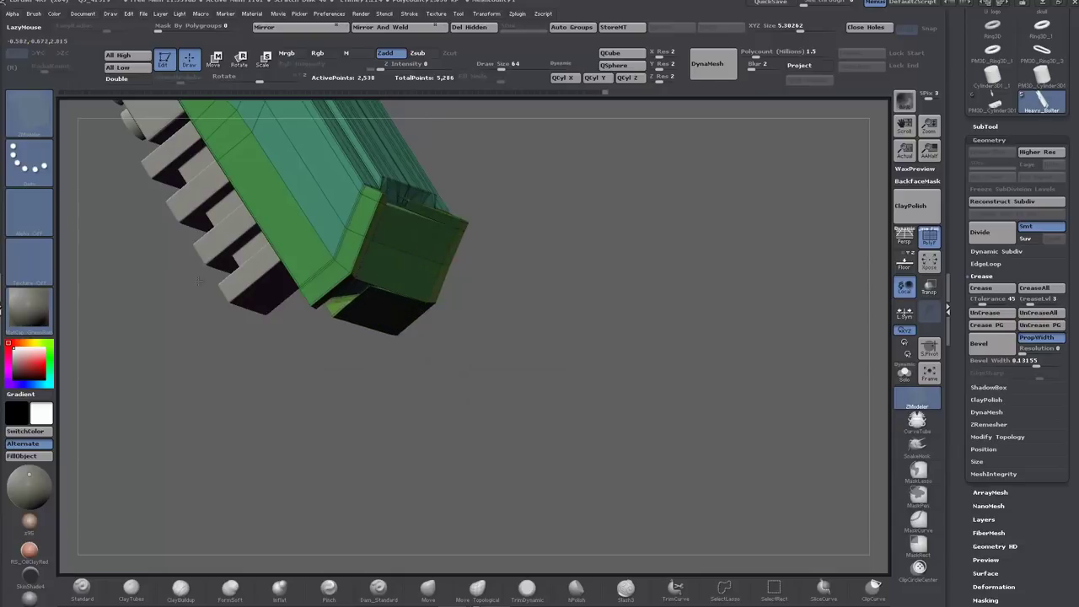
{"action": "mouse_move", "coordinate": [472, 338]}
{"action": "left_mouse_down"}
{"action": "mouse_move", "coordinate": [404, 341]}
{"action": "mouse_move", "coordinate": [472, 337]}
{"action": "left_mouse_up"}
{"action": "left_click", "coordinate": [404, 29]}
{"action": "left_click", "coordinate": [420, 268], "text": "ctrl+shift"}
{"action": "key", "text": "ctrl+z"}
Step: Extend the side panel's front strip across the open end with QMesh on its polygroup island, and mirror and weld the body
{"action": "key", "text": "space"}
{"action": "left_click_drag", "start_coordinate": [588, 291], "coordinate": [615, 292]}
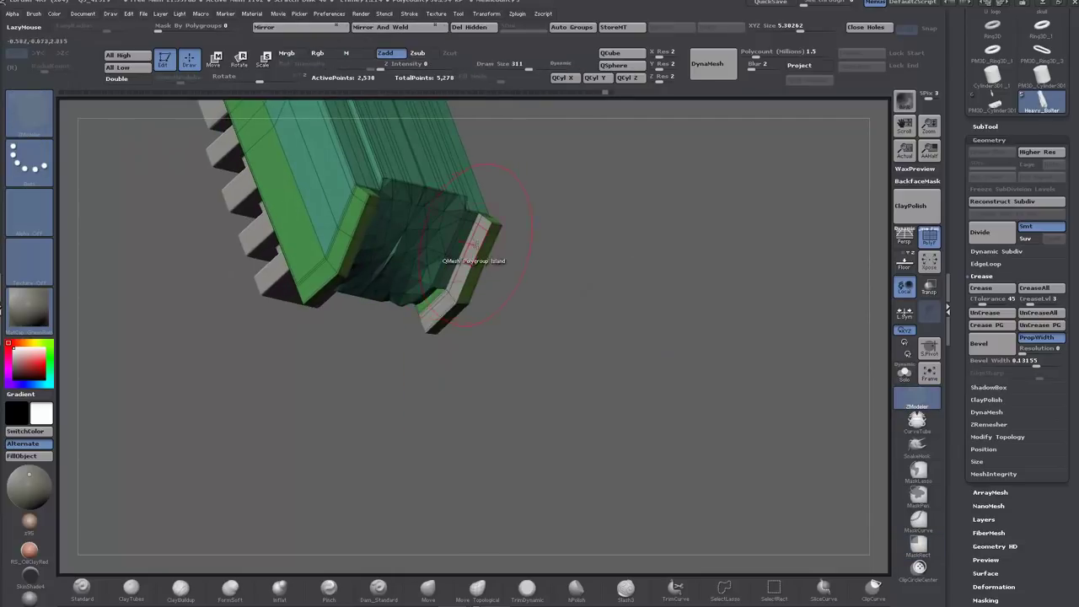
{"action": "left_click_drag", "start_coordinate": [456, 249], "coordinate": [406, 240]}
{"action": "left_click", "coordinate": [404, 29]}
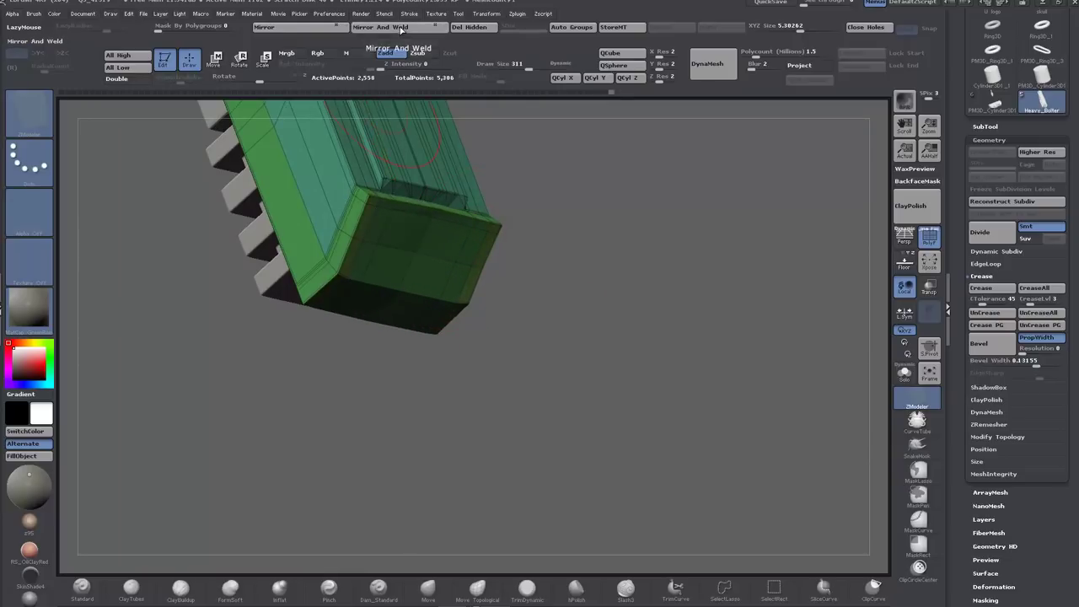
Step: Try to raise the top faces of the front plate with QMesh and tilt the raised strip by rotating it
{"action": "left_click_drag", "start_coordinate": [645, 263], "coordinate": [579, 270]}
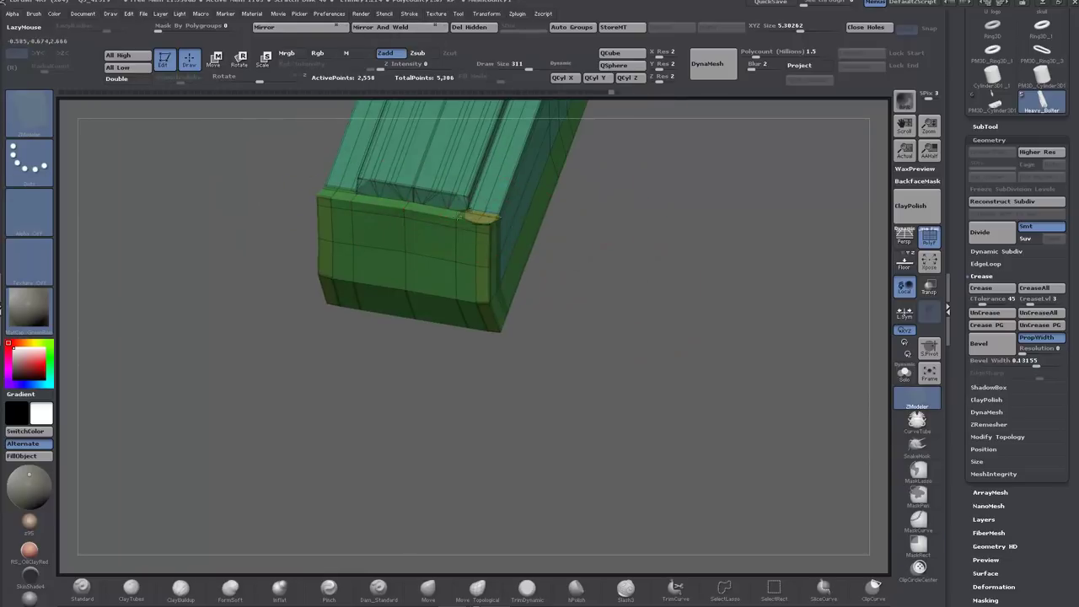
{"action": "left_click_drag", "start_coordinate": [420, 204], "coordinate": [423, 163]}
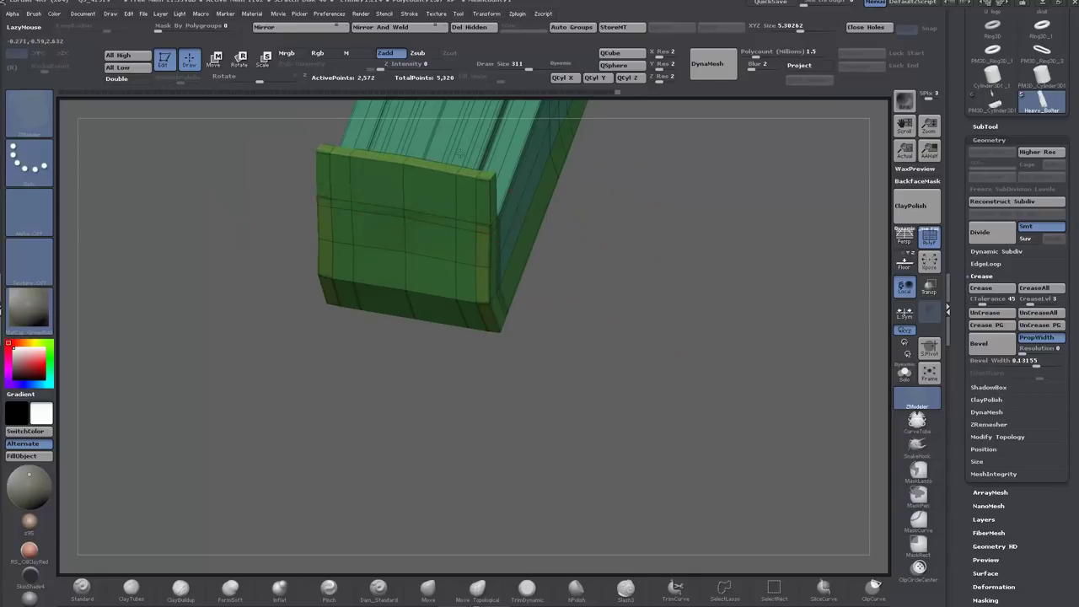
{"action": "left_click_drag", "start_coordinate": [662, 291], "coordinate": [532, 255]}
{"action": "key", "text": "w"}
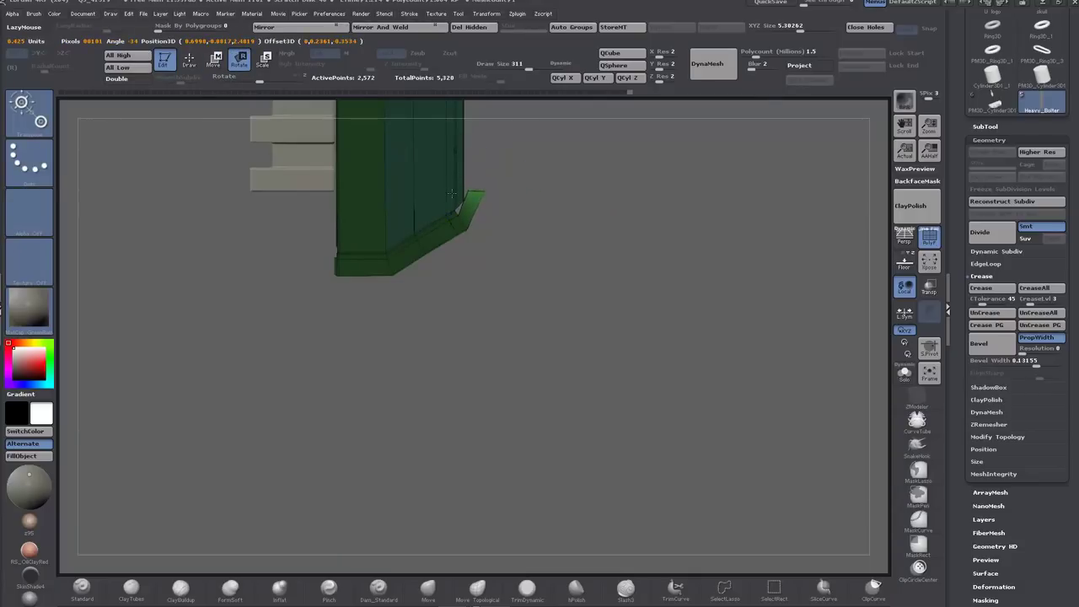
{"action": "mouse_move", "coordinate": [625, 263]}
{"action": "left_mouse_down"}
{"action": "mouse_move", "coordinate": [554, 292]}
{"action": "mouse_move", "coordinate": [548, 395]}
{"action": "left_mouse_up"}
{"action": "key", "text": "q"}
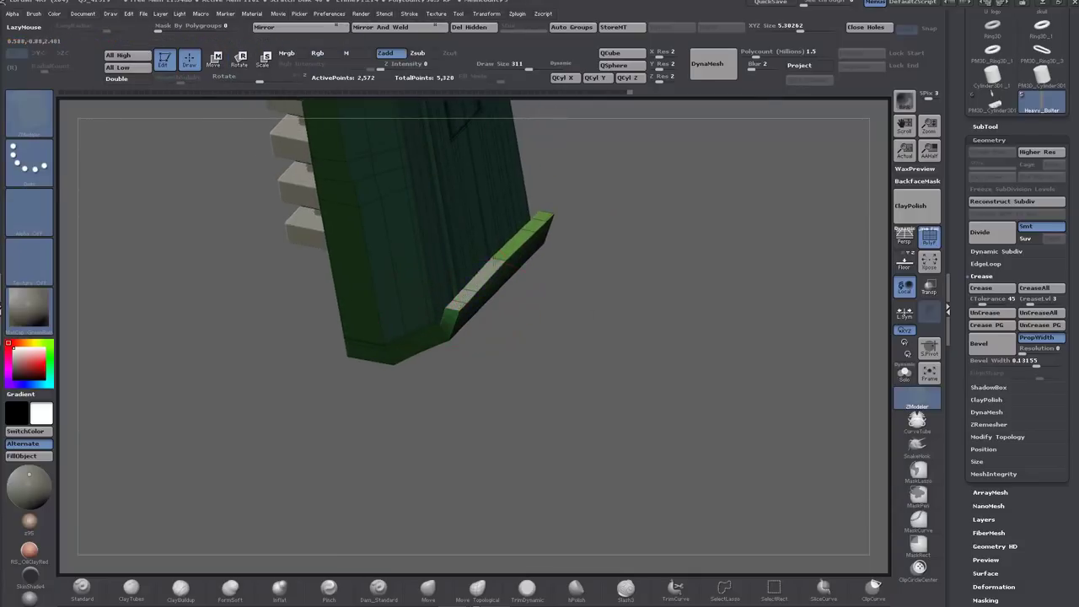
{"action": "left_click_drag", "start_coordinate": [492, 266], "coordinate": [489, 226]}
Step: Undo the raised and tilted strip on the front plate, comparing the versions through the undo history
{"action": "left_click_drag", "start_coordinate": [624, 291], "coordinate": [357, 346]}
{"action": "left_click_drag", "start_coordinate": [308, 253], "coordinate": [329, 271], "text": "ctrl"}
{"action": "key", "text": "ctrl+z"}
{"action": "key", "text": "ctrl+z"}
{"action": "key", "text": "ctrl+z"}
{"action": "key", "text": "ctrl+z"}
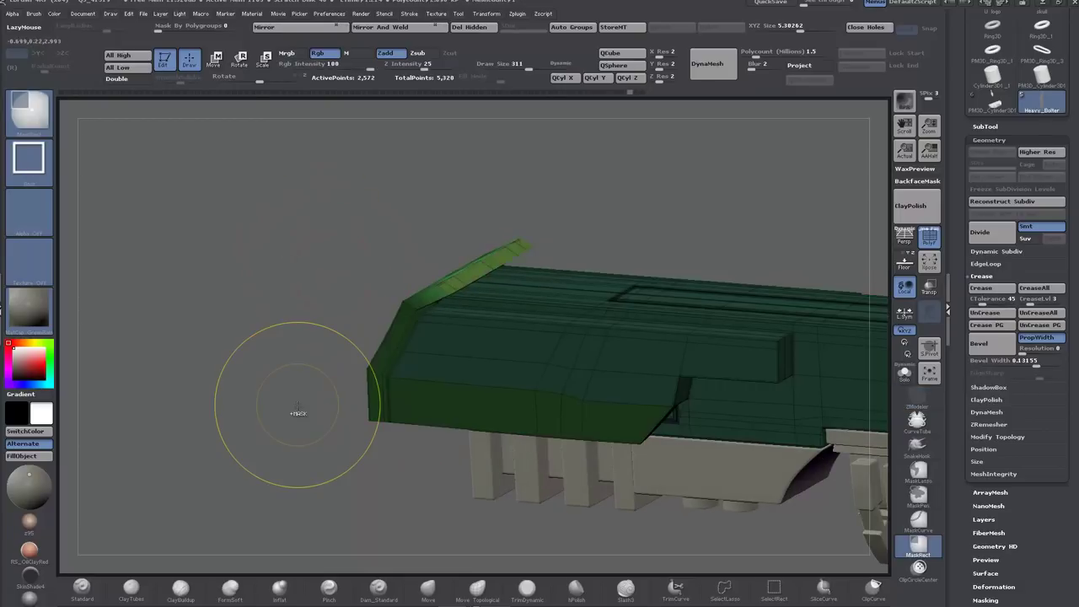
{"action": "key", "text": "ctrl+z"}
{"action": "mouse_move", "coordinate": [297, 406]}
{"action": "left_mouse_down"}
{"action": "mouse_move", "coordinate": [288, 445]}
{"action": "mouse_move", "coordinate": [379, 443]}
{"action": "mouse_move", "coordinate": [382, 413]}
{"action": "mouse_move", "coordinate": [397, 472]}
{"action": "left_mouse_up"}
{"action": "key", "text": "ctrl+shift+z"}
{"action": "key", "text": "ctrl+shift+z"}
{"action": "key", "text": "ctrl+shift+z"}
{"action": "key", "text": "ctrl+z"}
{"action": "key", "text": "ctrl+z"}
{"action": "key", "text": "ctrl+z"}
{"action": "left_click", "coordinate": [929, 242]}
{"action": "left_click", "coordinate": [928, 241]}
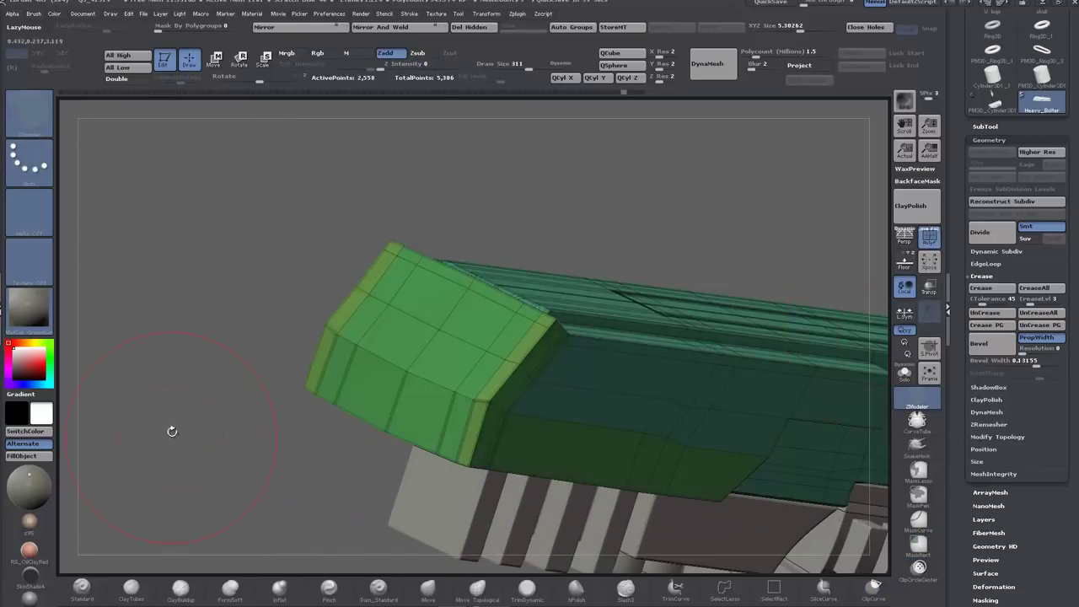
Step: Preview the body with dynamic subdivision and no polyframe to examine the shading around the closed front plate
{"action": "left_click_drag", "start_coordinate": [168, 429], "coordinate": [280, 345]}
{"action": "key", "text": "space"}
{"action": "left_click", "coordinate": [238, 368]}
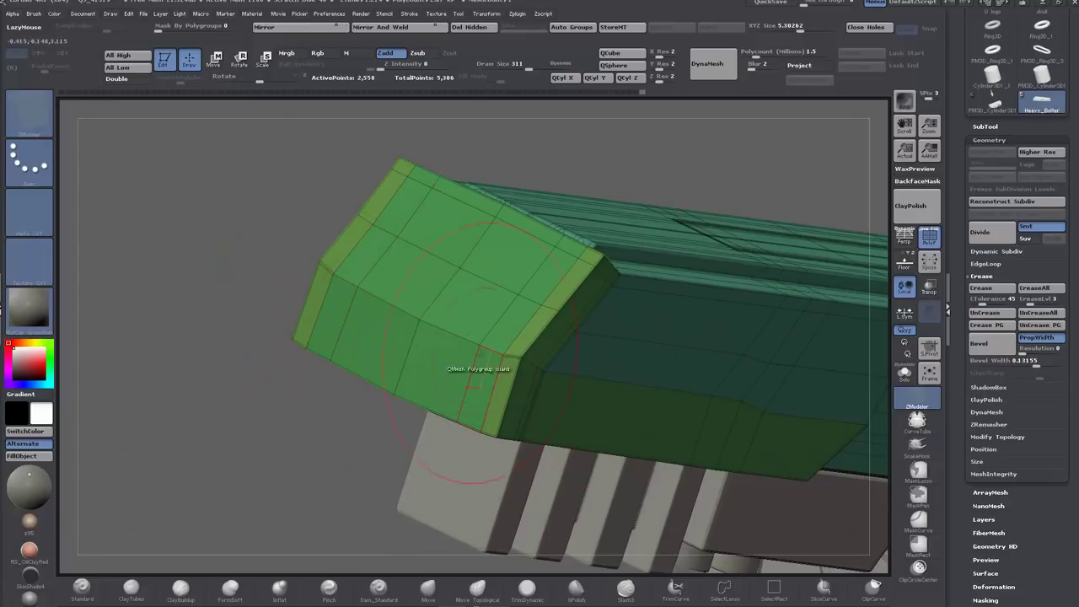
{"action": "key", "text": "d"}
{"action": "left_click_drag", "start_coordinate": [329, 447], "coordinate": [329, 380], "text": "alt"}
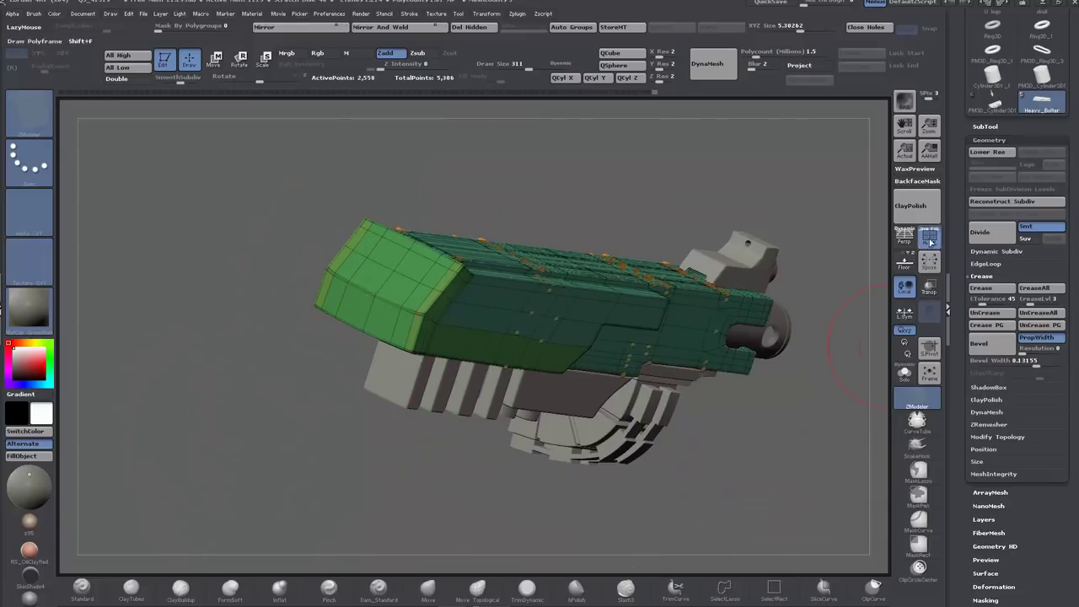
{"action": "left_click", "coordinate": [929, 242]}
{"action": "left_click_drag", "start_coordinate": [506, 477], "coordinate": [363, 447]}
{"action": "left_click_drag", "start_coordinate": [347, 409], "coordinate": [359, 481], "text": "alt"}
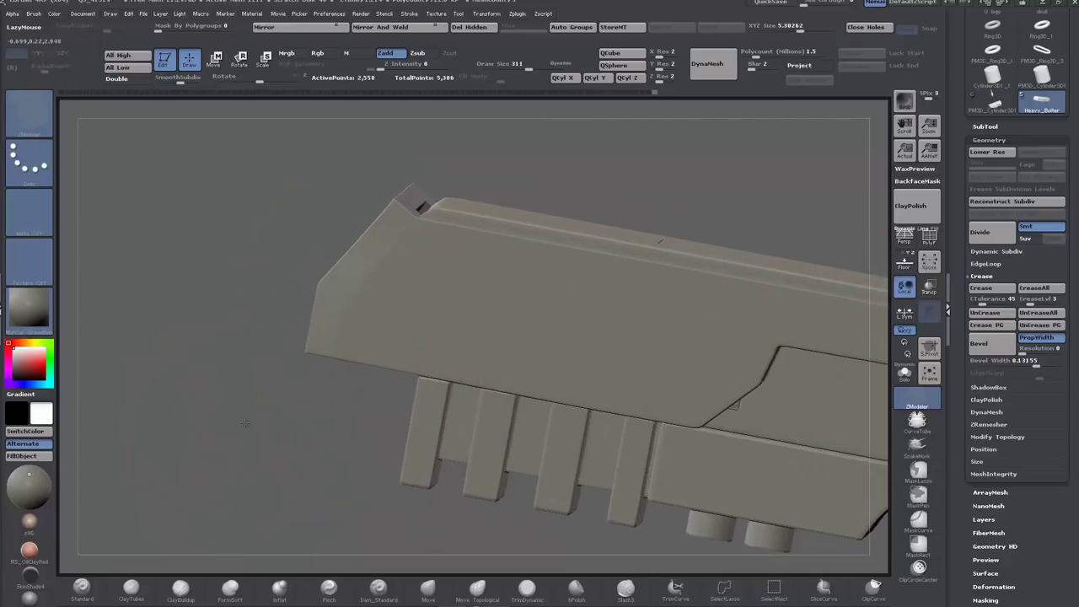
{"action": "key", "text": "shift+d"}
{"action": "left_click", "coordinate": [929, 240]}
{"action": "key", "text": "shift+f"}
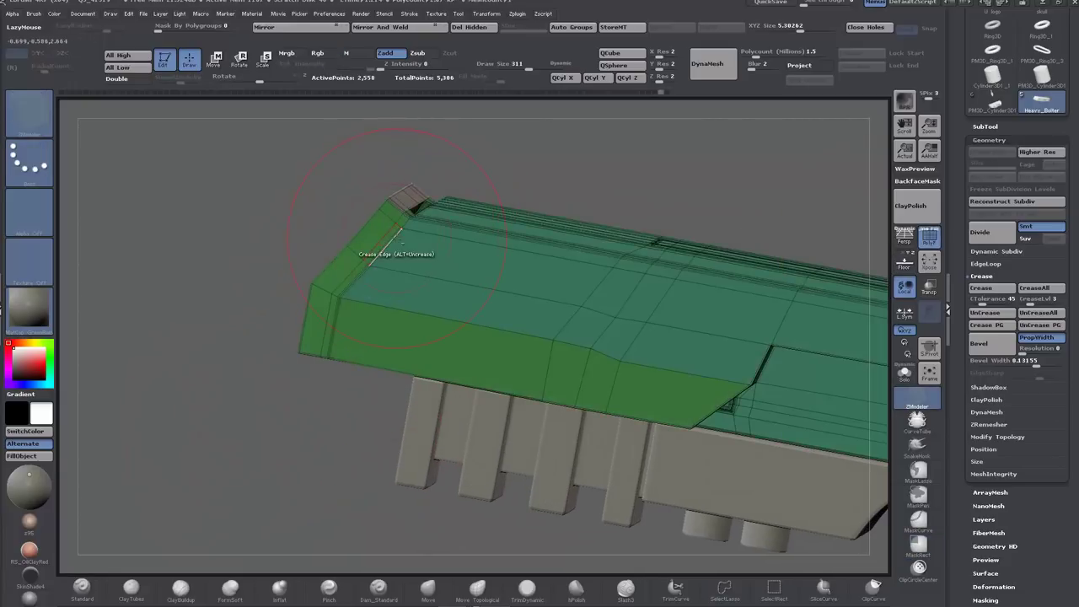
Step: Turn the smoothed preview back on without polyframe and examine the whole gun from the side
{"action": "right_click_drag", "start_coordinate": [348, 288], "coordinate": [344, 314]}
{"action": "key", "text": "d"}
{"action": "left_click_drag", "start_coordinate": [618, 241], "coordinate": [582, 350]}
{"action": "left_click", "coordinate": [929, 241]}
{"action": "left_click_drag", "start_coordinate": [696, 366], "coordinate": [537, 310]}
{"action": "mouse_move", "coordinate": [742, 430]}
{"action": "left_mouse_down"}
{"action": "mouse_move", "coordinate": [666, 451]}
{"action": "mouse_move", "coordinate": [747, 424]}
{"action": "left_mouse_up"}
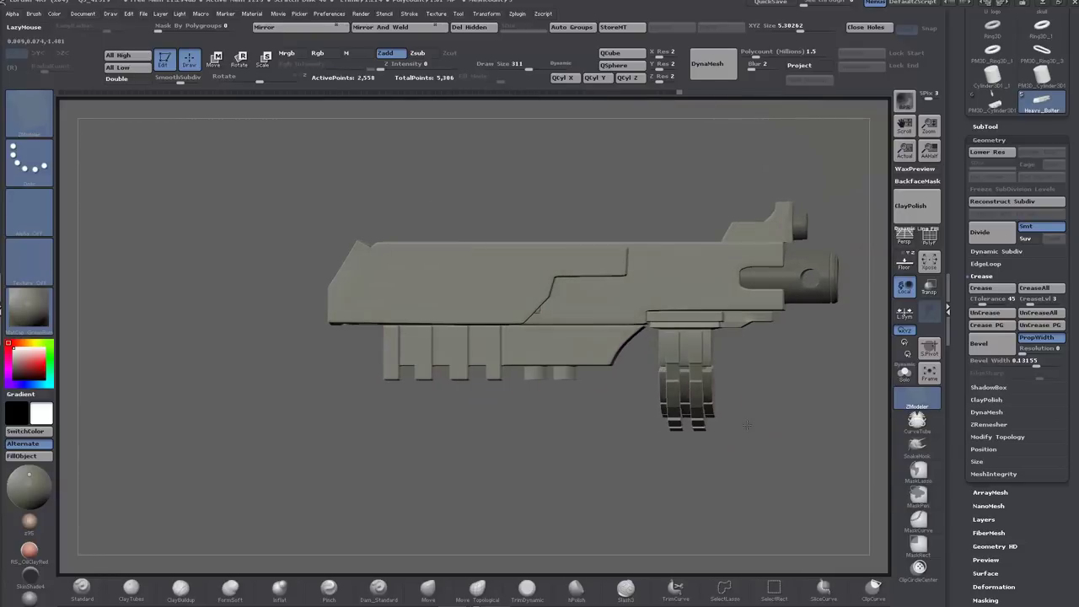
{"action": "left_click_drag", "start_coordinate": [590, 438], "coordinate": [544, 459]}
Step: Select the sight and then the Gun_body part under the barrel, and turn off that part's dynamic subdivision preview
{"action": "left_click", "coordinate": [723, 232], "text": "alt"}
{"action": "left_click_drag", "start_coordinate": [801, 405], "coordinate": [851, 447]}
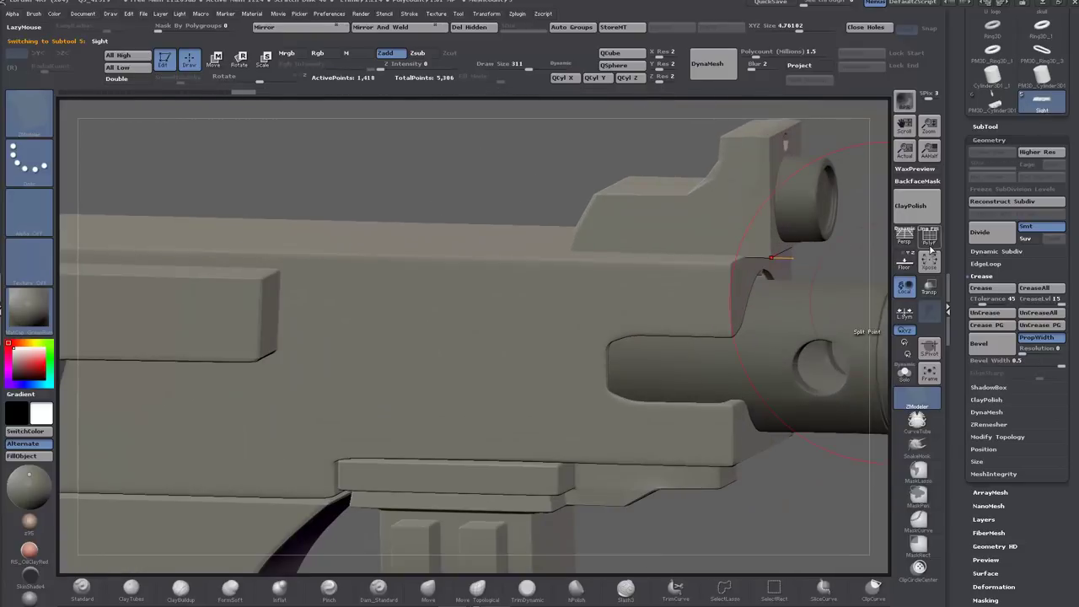
{"action": "mouse_move", "coordinate": [723, 448]}
{"action": "left_mouse_down"}
{"action": "mouse_move", "coordinate": [793, 413]}
{"action": "mouse_move", "coordinate": [798, 487]}
{"action": "mouse_move", "coordinate": [754, 491]}
{"action": "mouse_move", "coordinate": [781, 515]}
{"action": "left_mouse_up"}
{"action": "left_click", "coordinate": [923, 241]}
{"action": "right_click_drag", "start_coordinate": [729, 546], "coordinate": [662, 460]}
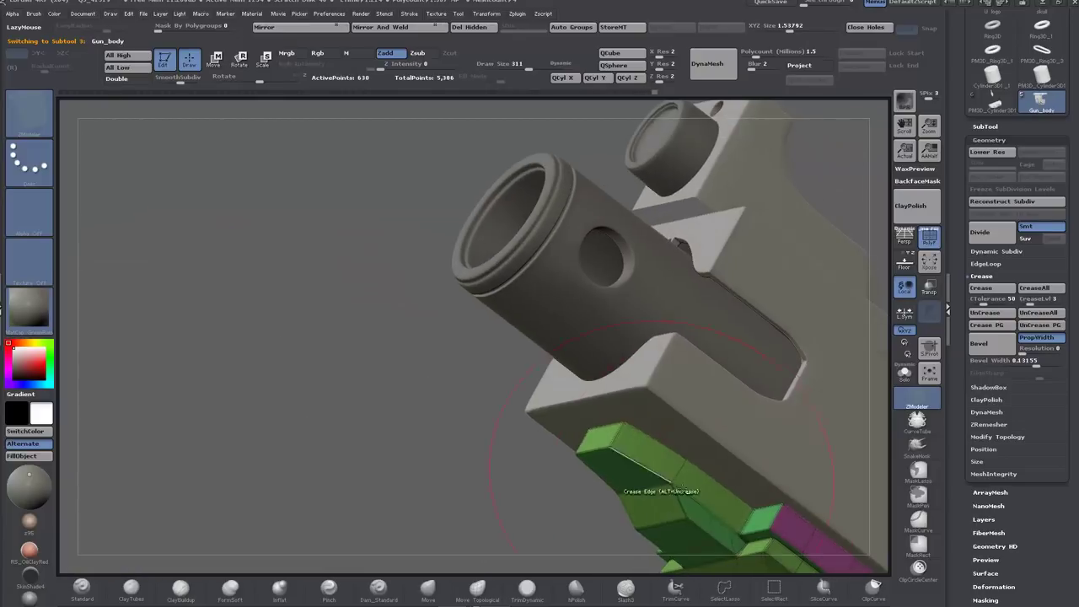
{"action": "key", "text": "shift+d"}
{"action": "left_click_drag", "start_coordinate": [519, 505], "coordinate": [835, 540]}
{"action": "left_click", "coordinate": [928, 239]}
{"action": "left_click", "coordinate": [928, 238]}
{"action": "left_click_drag", "start_coordinate": [874, 356], "coordinate": [838, 284]}
{"action": "left_click_drag", "start_coordinate": [491, 414], "coordinate": [679, 409], "text": "alt"}
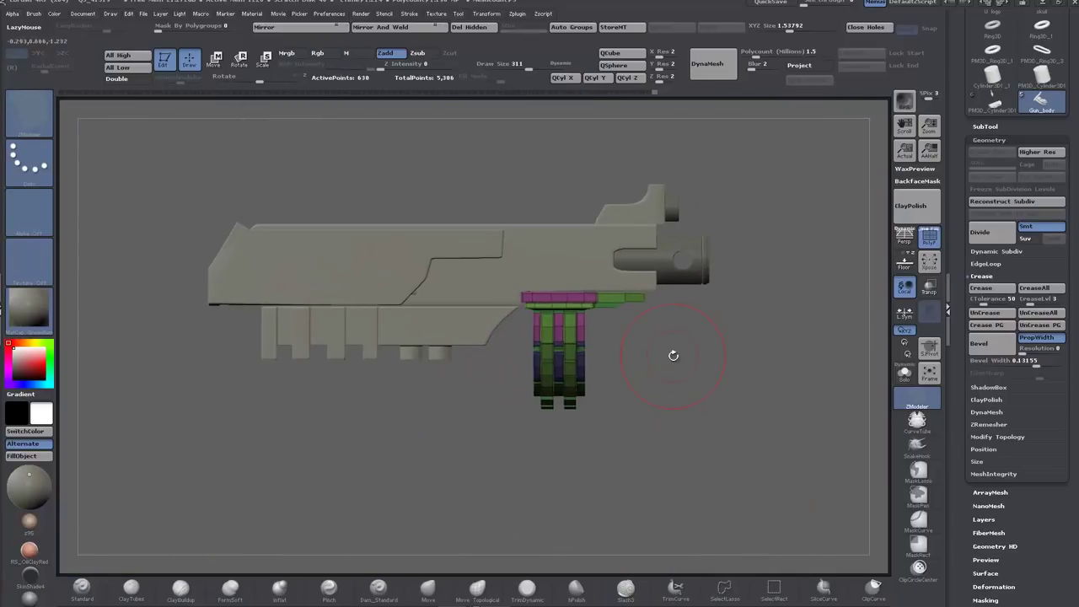
Step: Select the Heavy_Bolter main body and insert edge loops that outline a narrow vertical patch beside the barrel slot
{"action": "left_click_drag", "start_coordinate": [870, 408], "coordinate": [852, 472], "text": "alt"}
{"action": "left_click", "coordinate": [674, 270], "text": "alt"}
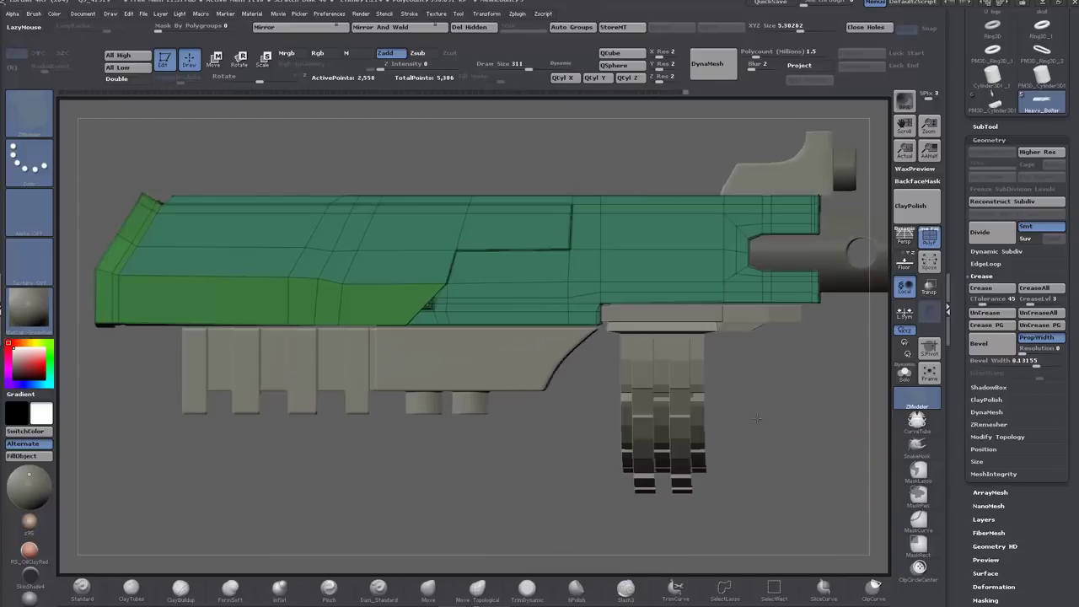
{"action": "key", "text": "space"}
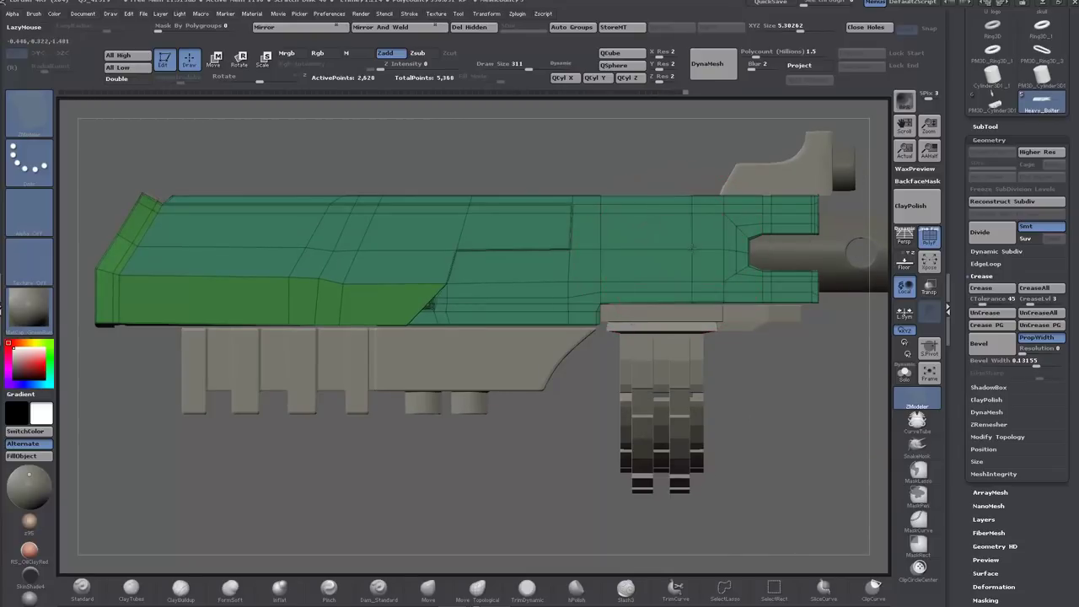
{"action": "right_click_drag", "start_coordinate": [676, 248], "coordinate": [695, 236]}
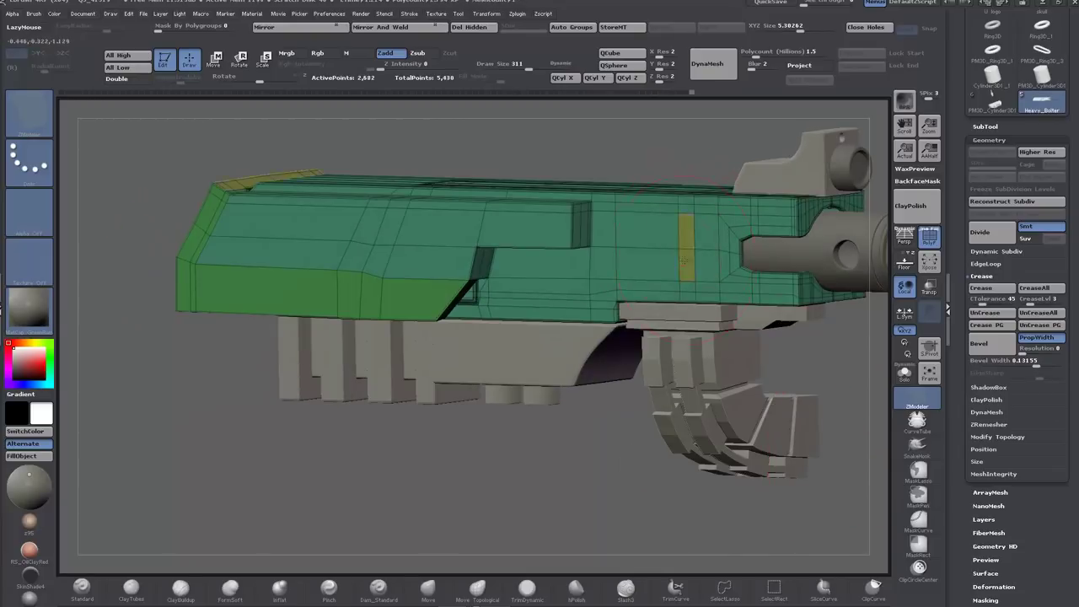
Step: Extrude the narrow vertical patch outward into a block on the side of the main body
{"action": "left_click", "coordinate": [684, 262]}
{"action": "left_click_drag", "start_coordinate": [214, 397], "coordinate": [253, 200]}
{"action": "right_click_drag", "start_coordinate": [394, 299], "coordinate": [347, 407]}
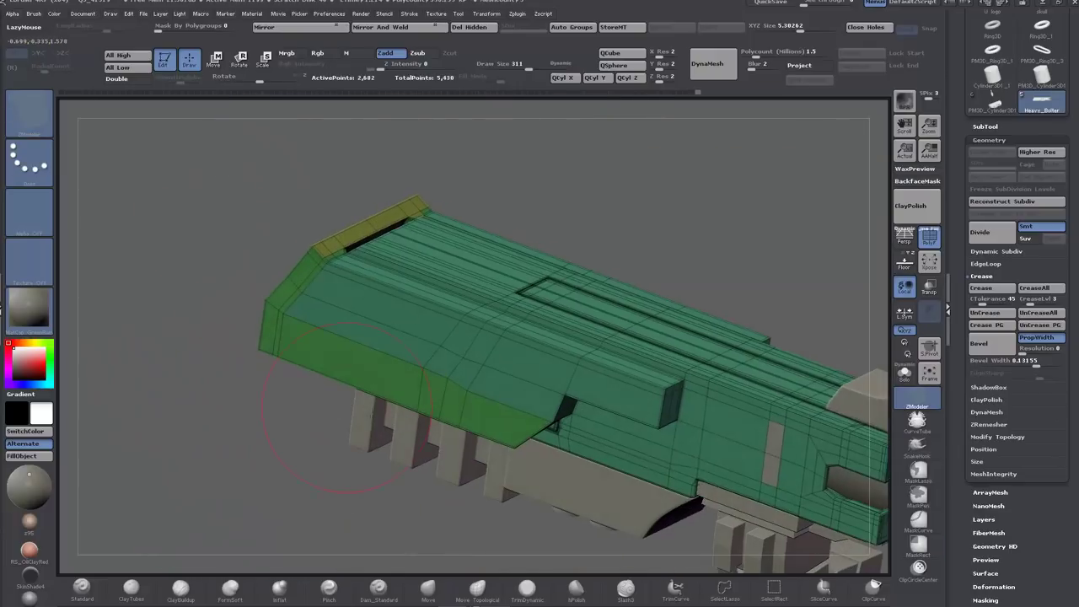
{"action": "left_click_drag", "start_coordinate": [356, 507], "coordinate": [264, 355], "text": "alt"}
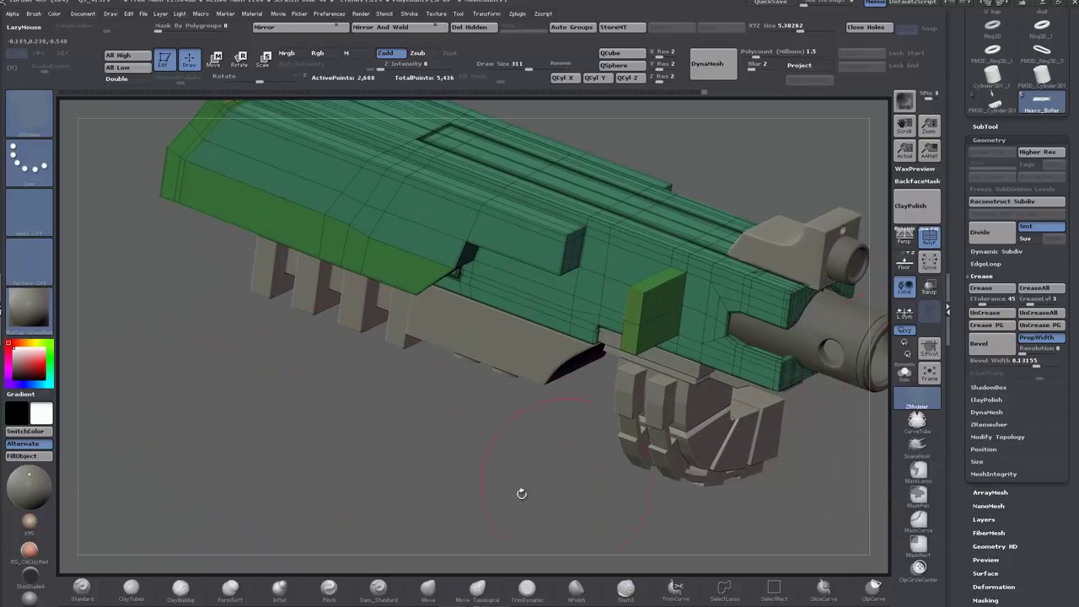
{"action": "left_click_drag", "start_coordinate": [520, 492], "coordinate": [506, 354]}
Step: Mark the four polygons next to the block and inset them together as one patch
{"action": "left_click_drag", "start_coordinate": [626, 274], "coordinate": [623, 303], "text": "alt"}
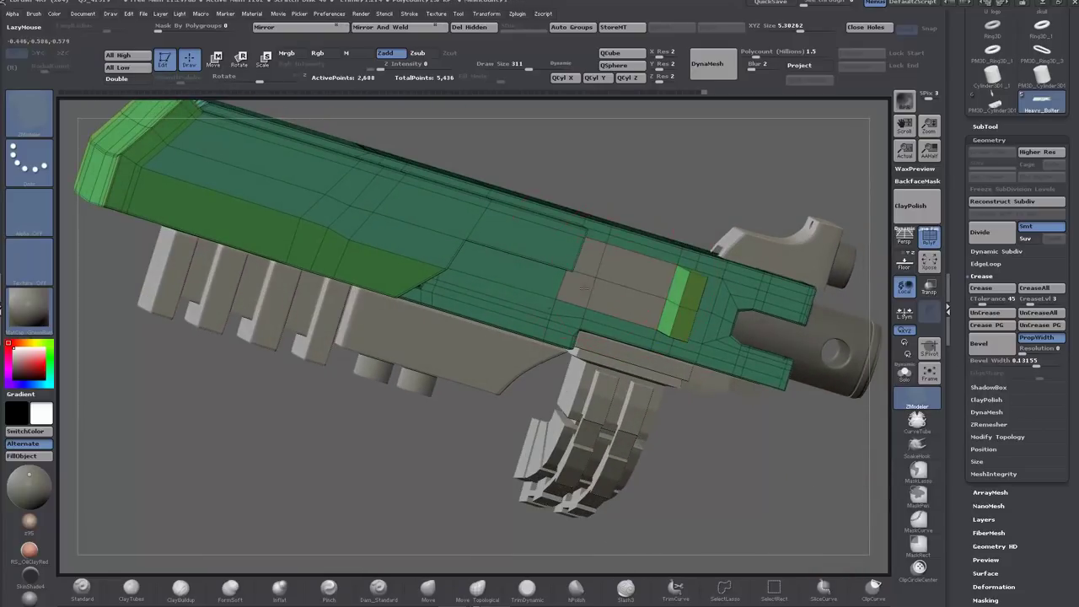
{"action": "left_click_drag", "start_coordinate": [763, 466], "coordinate": [722, 469]}
{"action": "key", "text": "space"}
{"action": "left_click", "coordinate": [660, 227]}
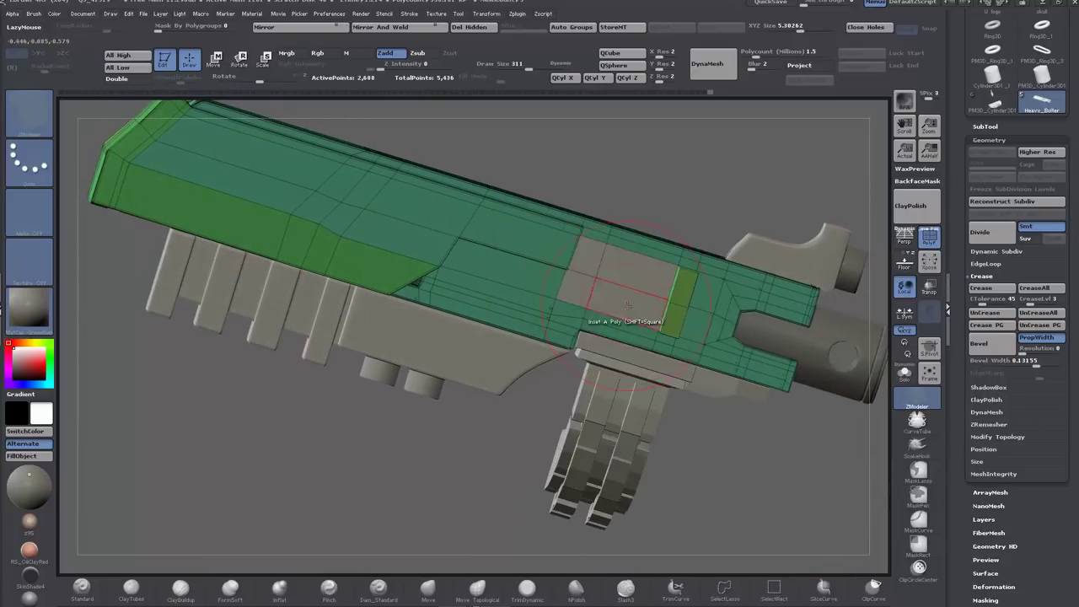
{"action": "key", "text": "space"}
{"action": "left_click", "coordinate": [668, 440]}
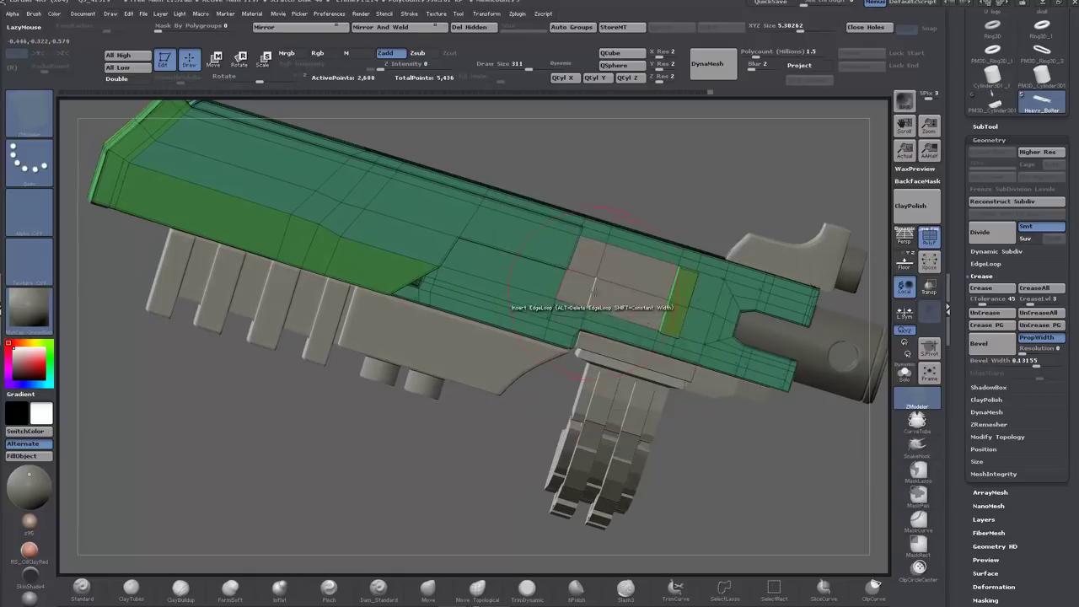
{"action": "left_click_drag", "start_coordinate": [602, 295], "coordinate": [657, 264]}
Step: Extrude the inset border outward with QMesh to form a raised rectangular frame next to the block
{"action": "key", "text": "space"}
{"action": "left_click", "coordinate": [712, 181]}
{"action": "left_click_drag", "start_coordinate": [662, 221], "coordinate": [691, 226]}
{"action": "key", "text": "ctrl+z"}
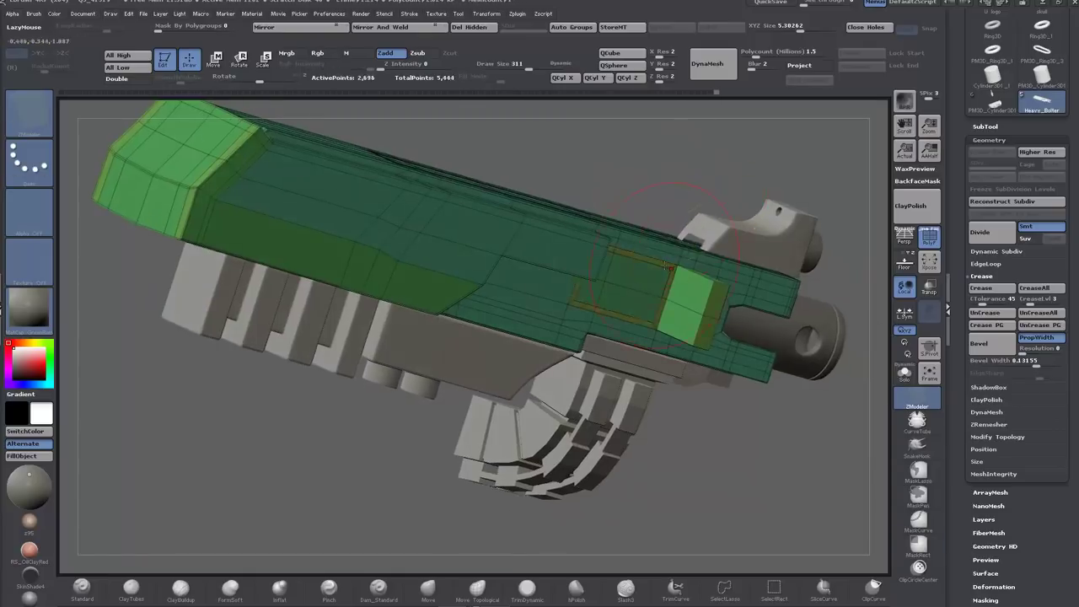
{"action": "left_click_drag", "start_coordinate": [698, 486], "coordinate": [682, 482]}
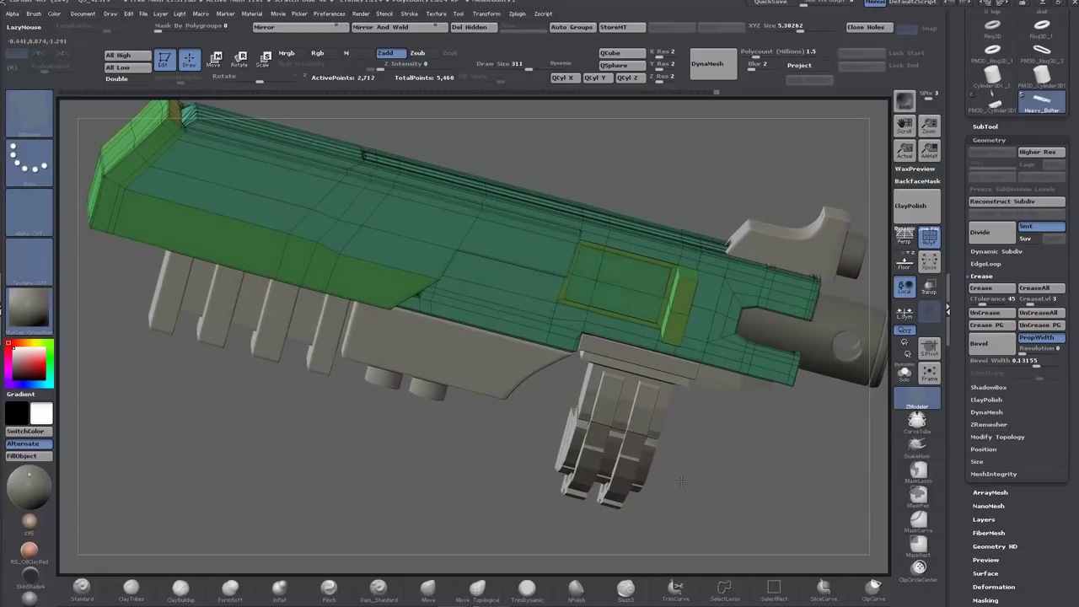
{"action": "left_click_drag", "start_coordinate": [639, 302], "coordinate": [592, 290], "text": "alt"}
{"action": "left_click_drag", "start_coordinate": [717, 483], "coordinate": [784, 483]}
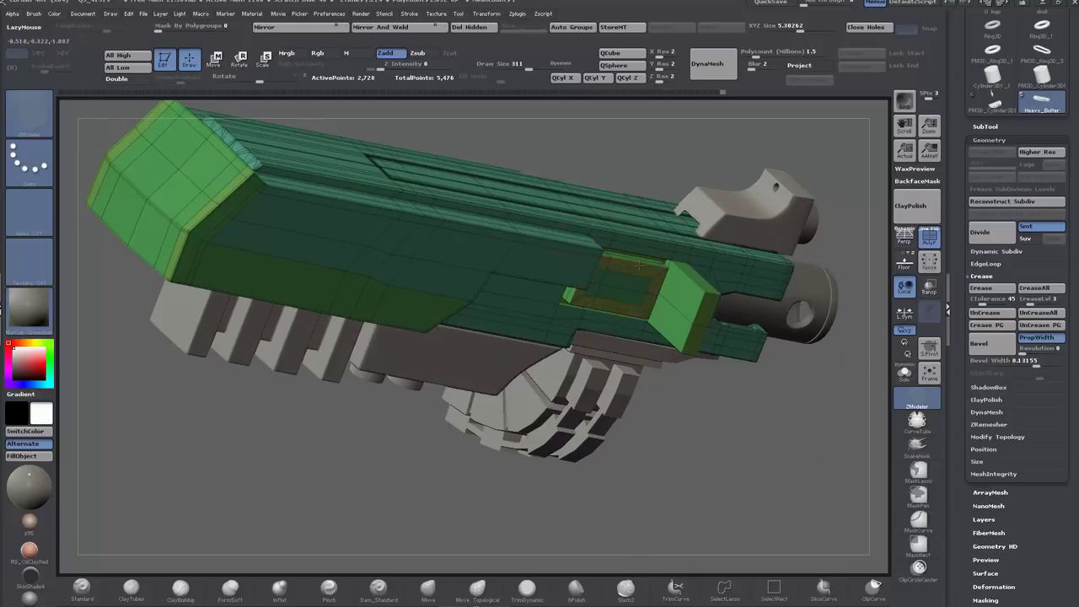
{"action": "left_click_drag", "start_coordinate": [710, 385], "coordinate": [708, 430]}
{"action": "left_click_drag", "start_coordinate": [633, 281], "coordinate": [597, 287], "text": "alt"}
{"action": "left_click_drag", "start_coordinate": [717, 447], "coordinate": [670, 472]}
Step: Refine the side detail with QMesh, and preview the gun with dynamic subdivision and polyframe off
{"action": "key", "text": "space"}
{"action": "left_click", "coordinate": [676, 185]}
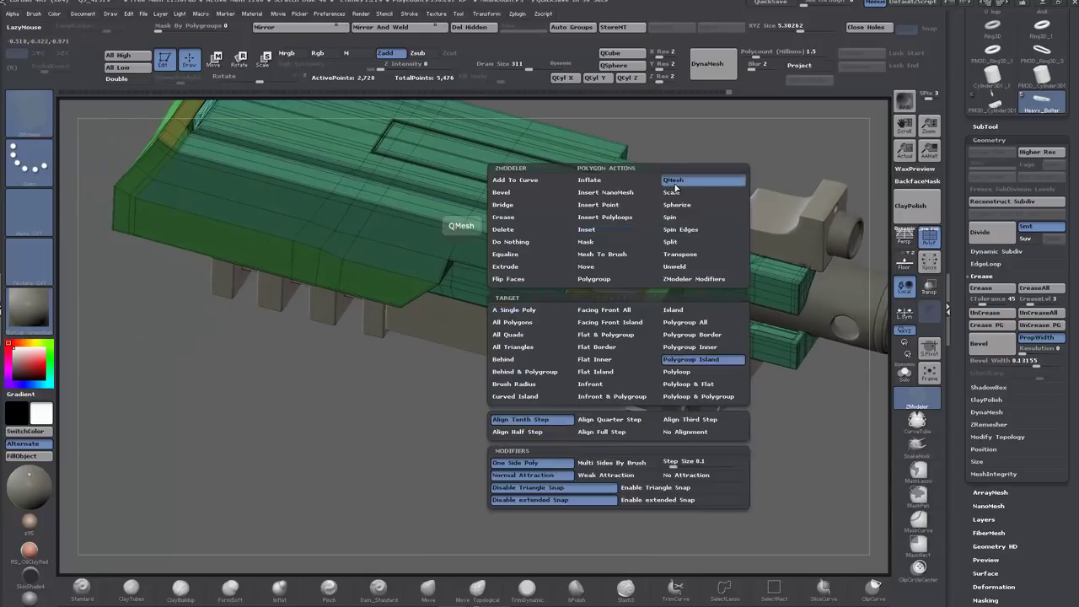
{"action": "left_click_drag", "start_coordinate": [540, 472], "coordinate": [575, 422]}
{"action": "key", "text": "ctrl+z"}
{"action": "key", "text": "d"}
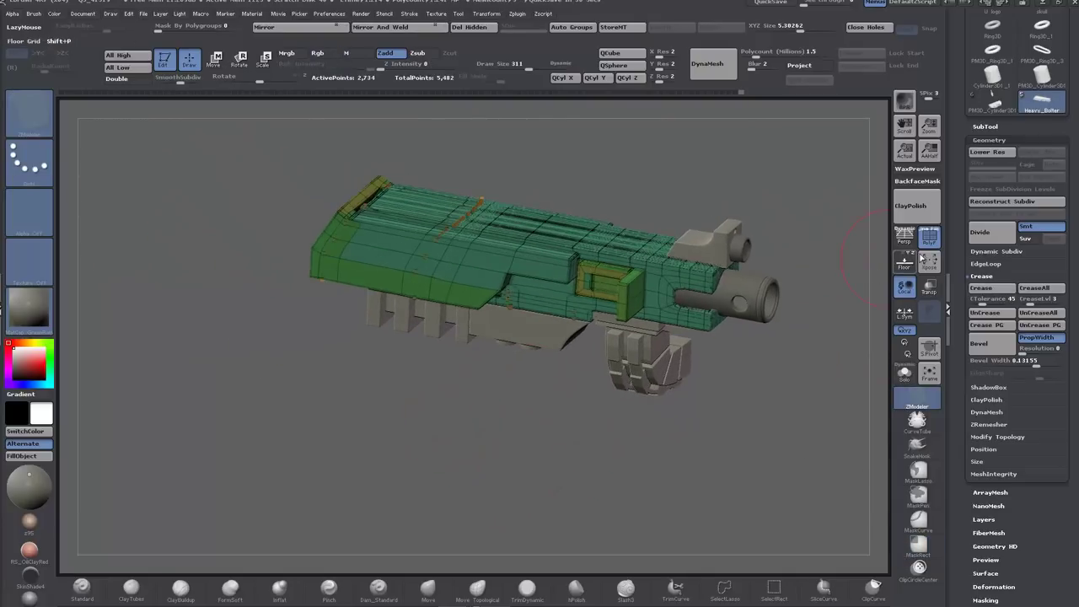
{"action": "left_click", "coordinate": [929, 238]}
{"action": "left_click_drag", "start_coordinate": [506, 443], "coordinate": [509, 419]}
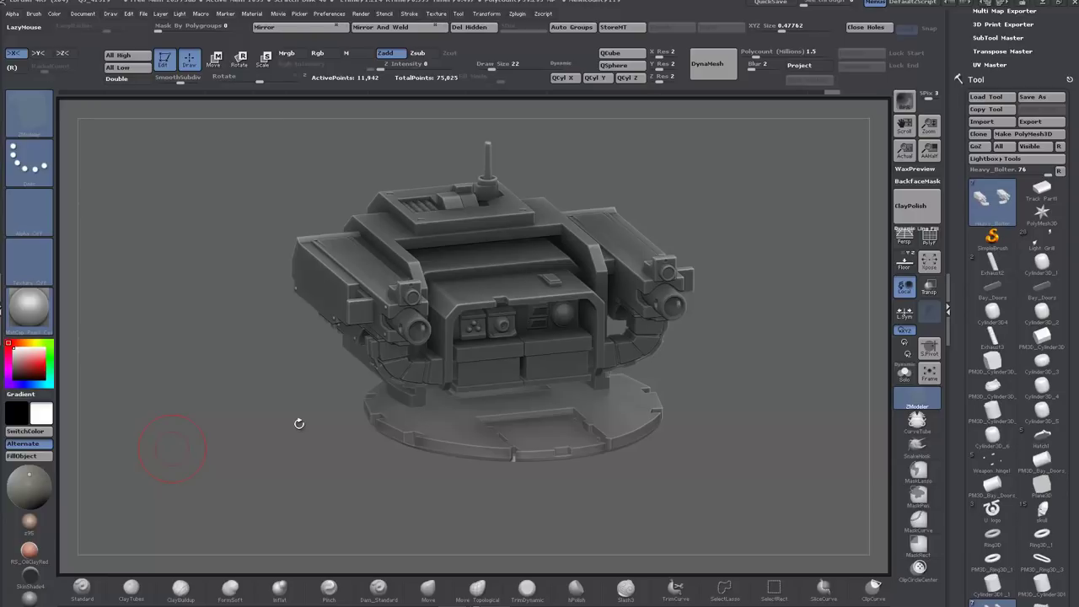
Step: Select the turret's front housing, switch the material to MatCap Gray, and make the heavy bolters the active part again
{"action": "left_click_drag", "start_coordinate": [264, 430], "coordinate": [282, 439]}
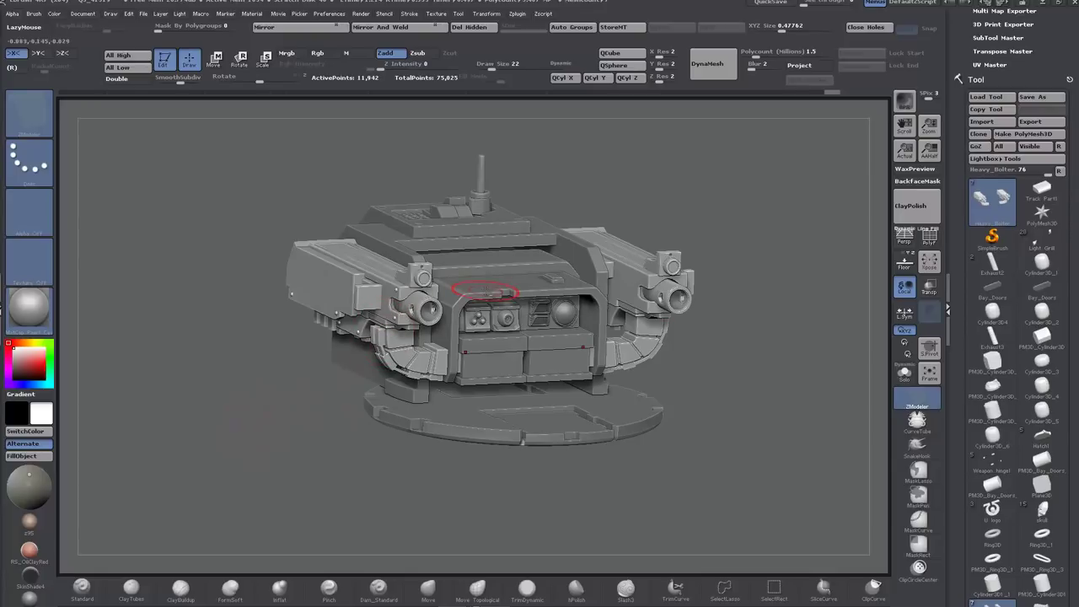
{"action": "left_click", "coordinate": [486, 291], "text": "alt"}
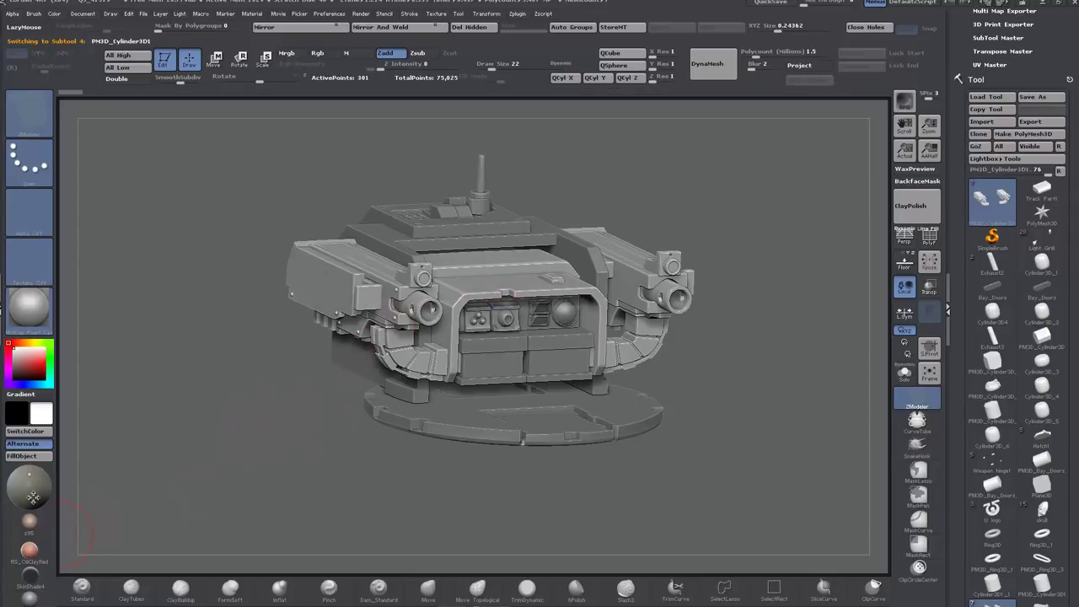
{"action": "left_click", "coordinate": [28, 598]}
{"action": "left_click_drag", "start_coordinate": [274, 500], "coordinate": [247, 442]}
{"action": "left_click", "coordinate": [308, 253], "text": "alt"}
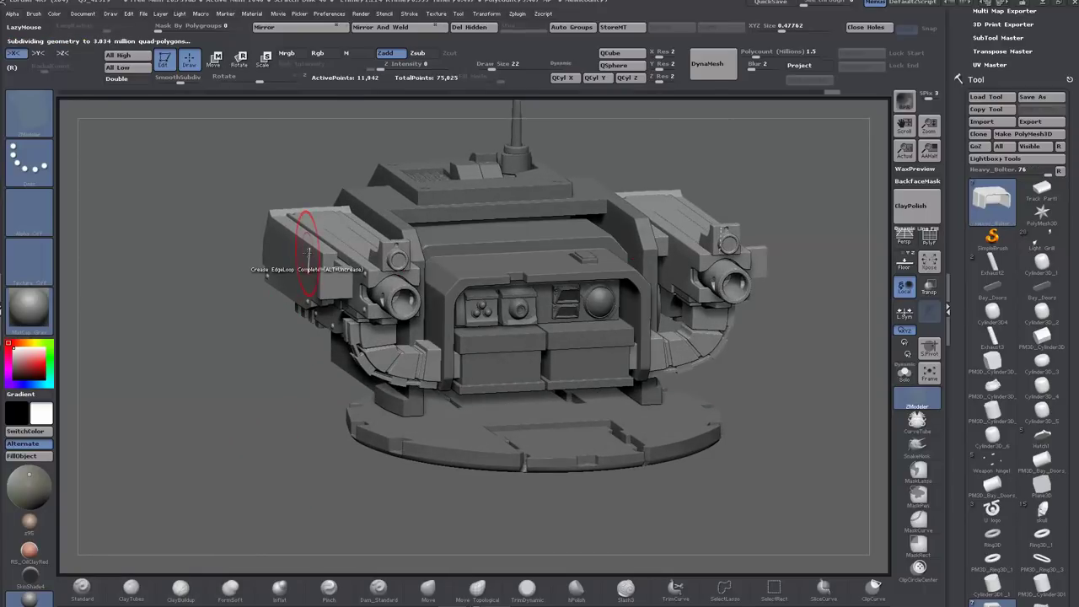
Step: Select the turret's front housing and duplicate it as a new subtool
{"action": "left_click", "coordinate": [473, 280], "text": "alt"}
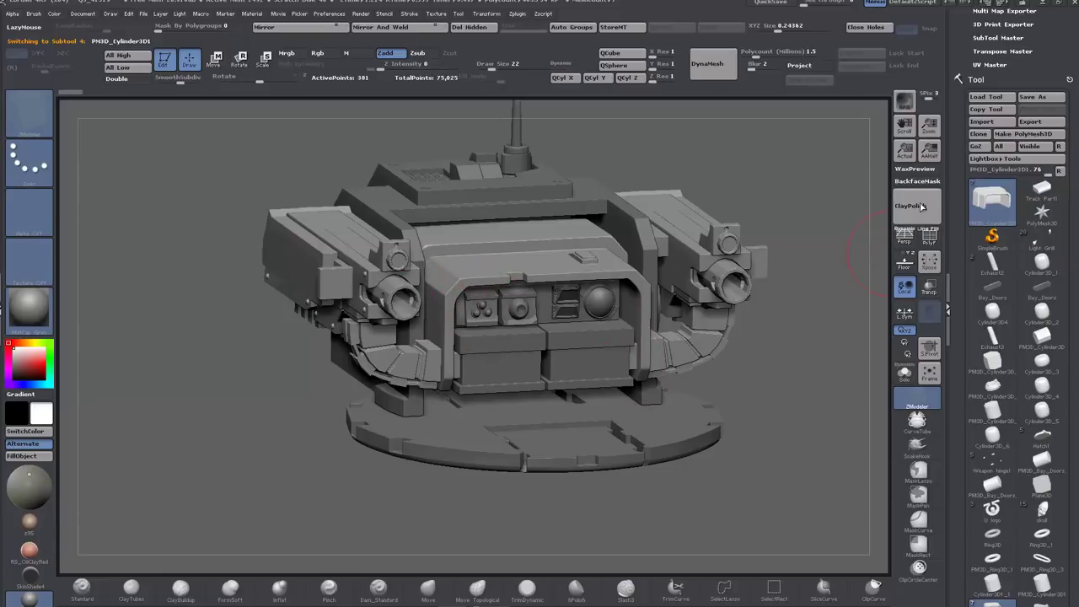
{"action": "left_click_drag", "start_coordinate": [958, 262], "coordinate": [953, 143]}
{"action": "left_click", "coordinate": [984, 227]}
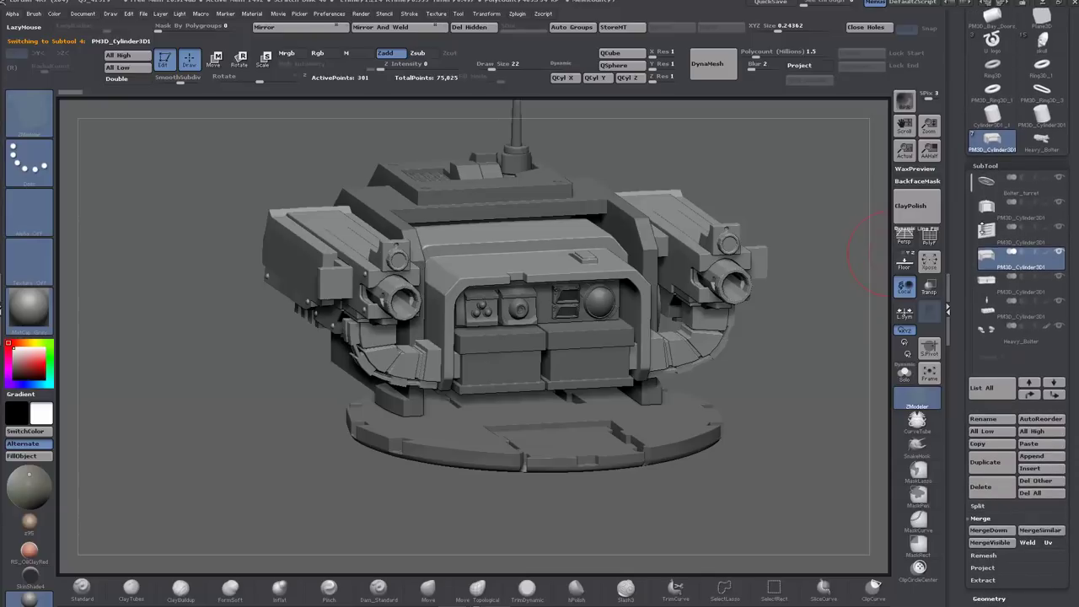
{"action": "left_click", "coordinate": [988, 464]}
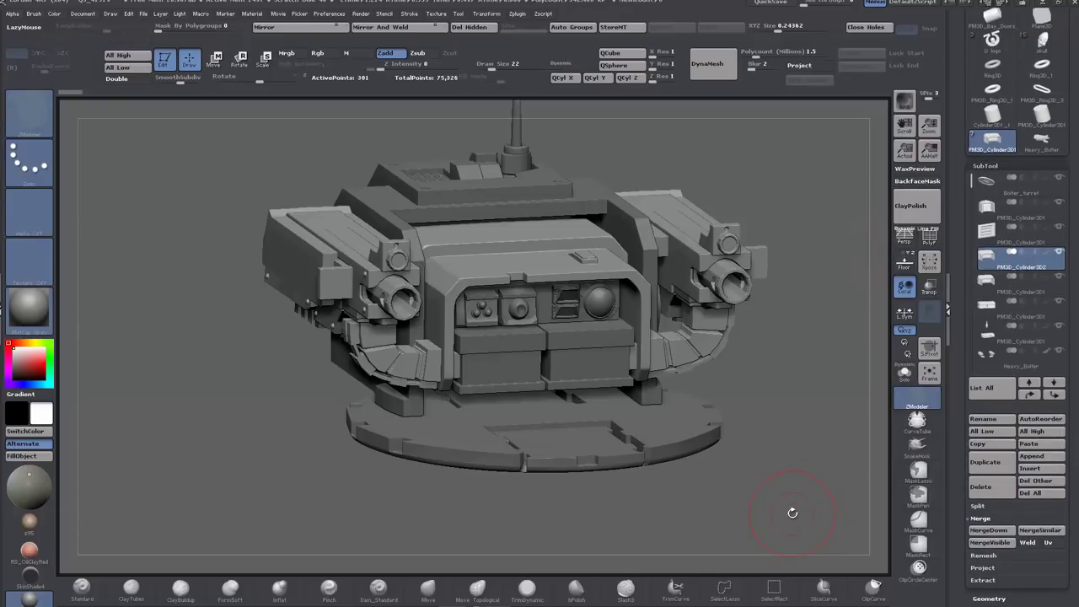
Step: Move the duplicated housing straight sideways along X until it stands clear of the turret
{"action": "left_click_drag", "start_coordinate": [792, 513], "coordinate": [786, 509]}
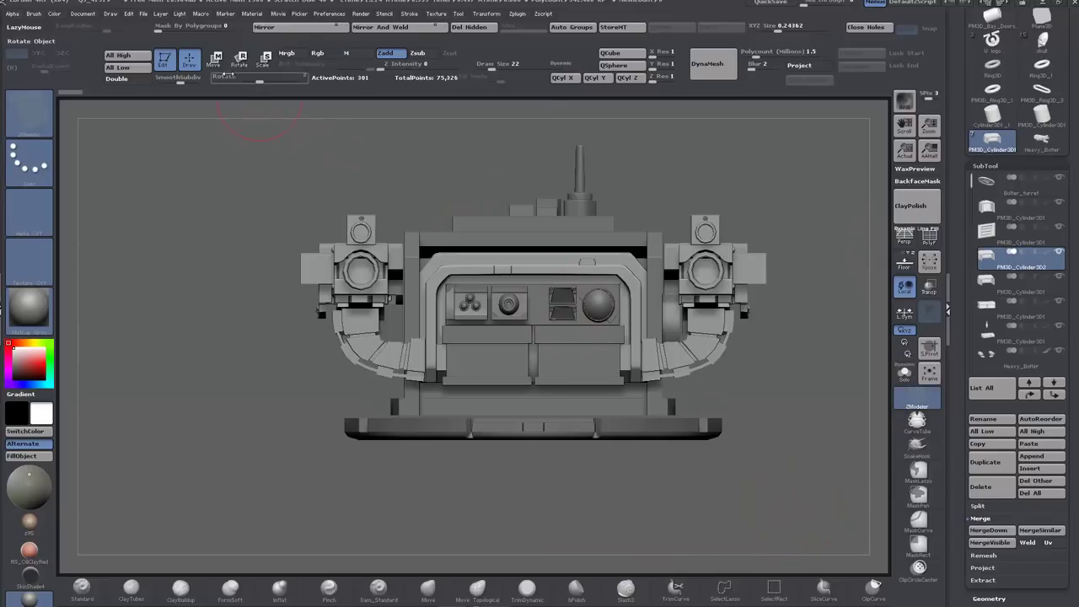
{"action": "left_click", "coordinate": [217, 62]}
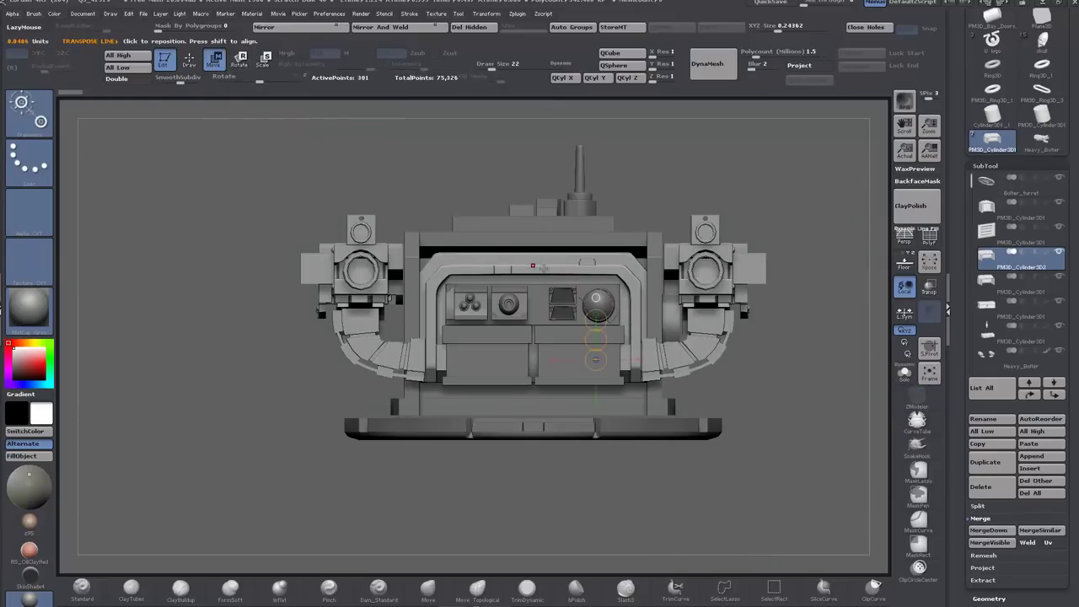
{"action": "left_click_drag", "start_coordinate": [539, 268], "coordinate": [291, 266], "text": "shift"}
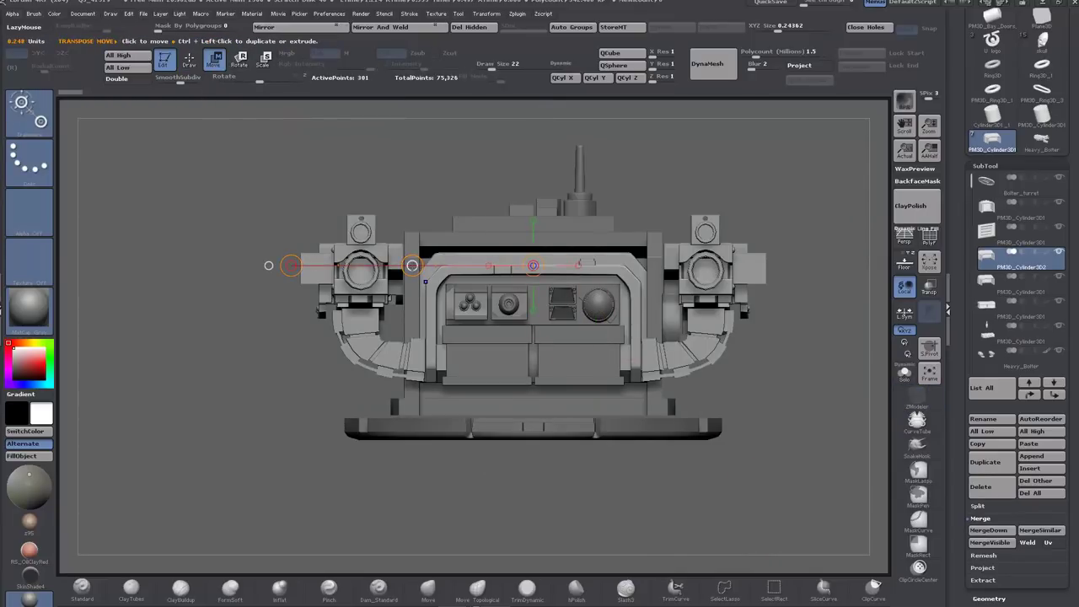
{"action": "left_click_drag", "start_coordinate": [413, 265], "coordinate": [32, 265], "text": "shift"}
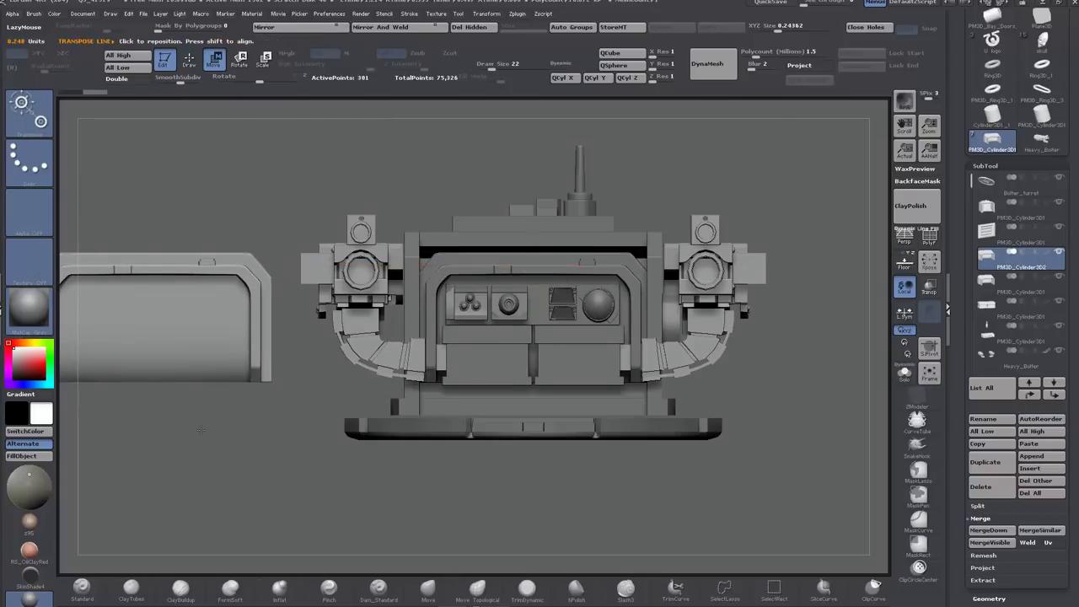
{"action": "left_click_drag", "start_coordinate": [200, 430], "coordinate": [375, 445], "text": "alt"}
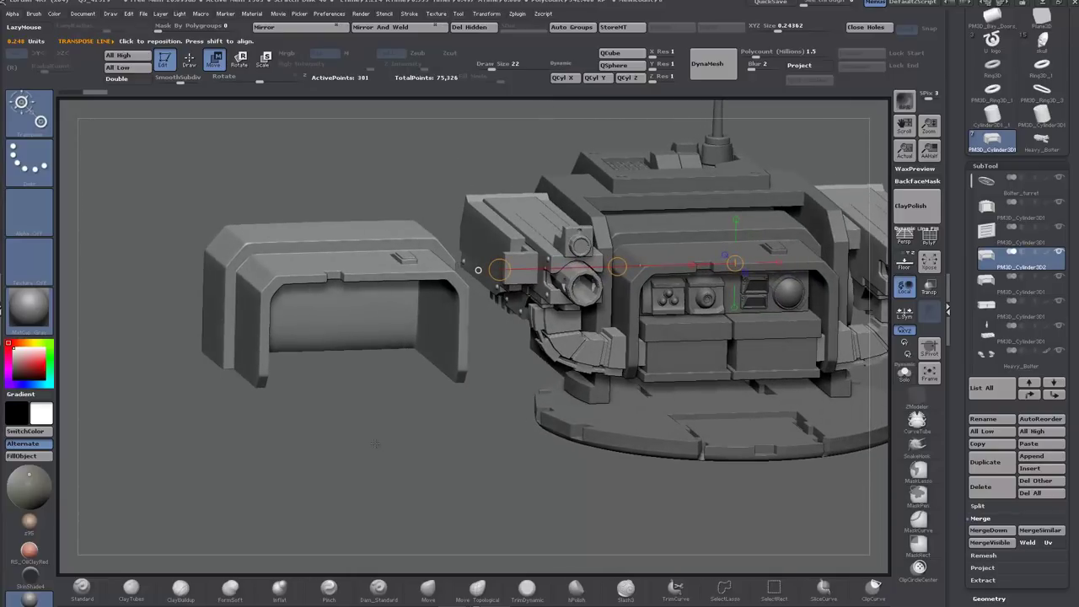
Step: Isolate the duplicated housing in Solo mode and turn on PolyFrame
{"action": "left_click", "coordinate": [905, 375]}
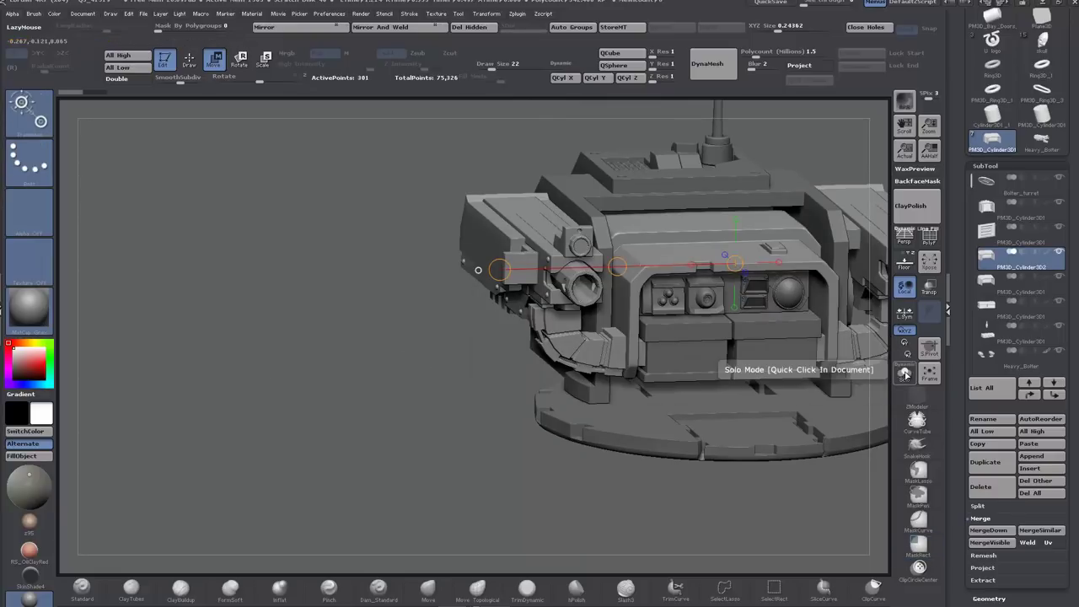
{"action": "left_click", "coordinate": [903, 377]}
{"action": "left_click_drag", "start_coordinate": [651, 422], "coordinate": [531, 425], "text": "alt"}
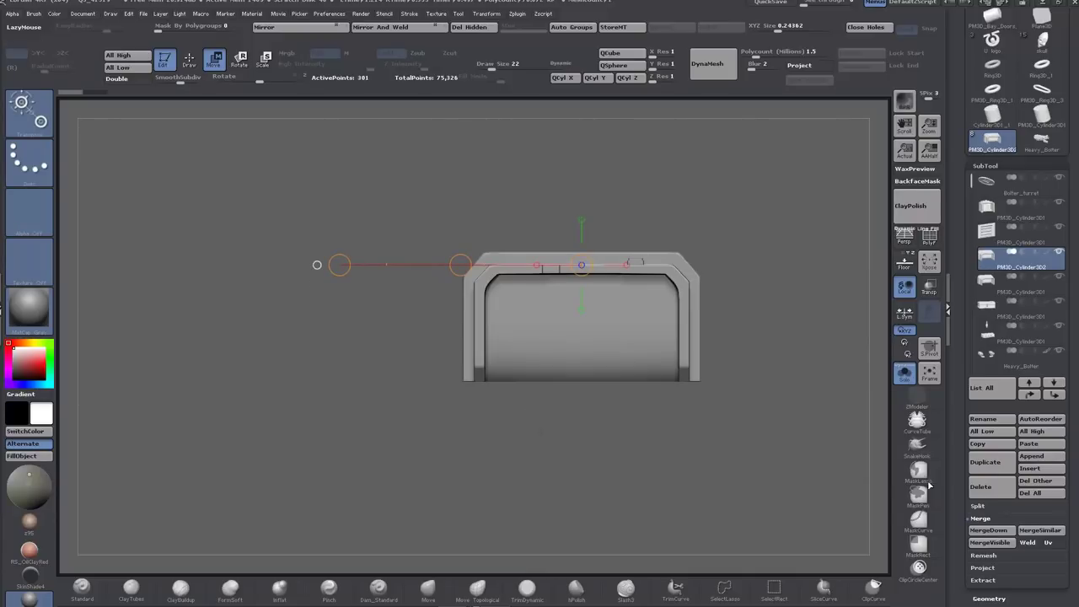
{"action": "left_click_drag", "start_coordinate": [733, 423], "coordinate": [740, 470]}
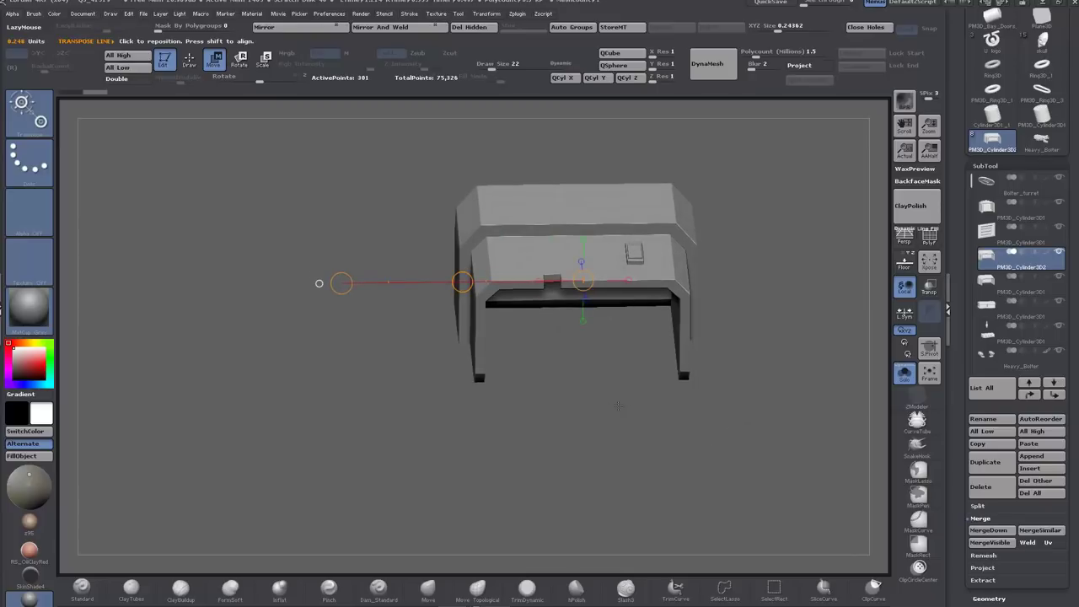
{"action": "left_click_drag", "start_coordinate": [618, 406], "coordinate": [681, 395]}
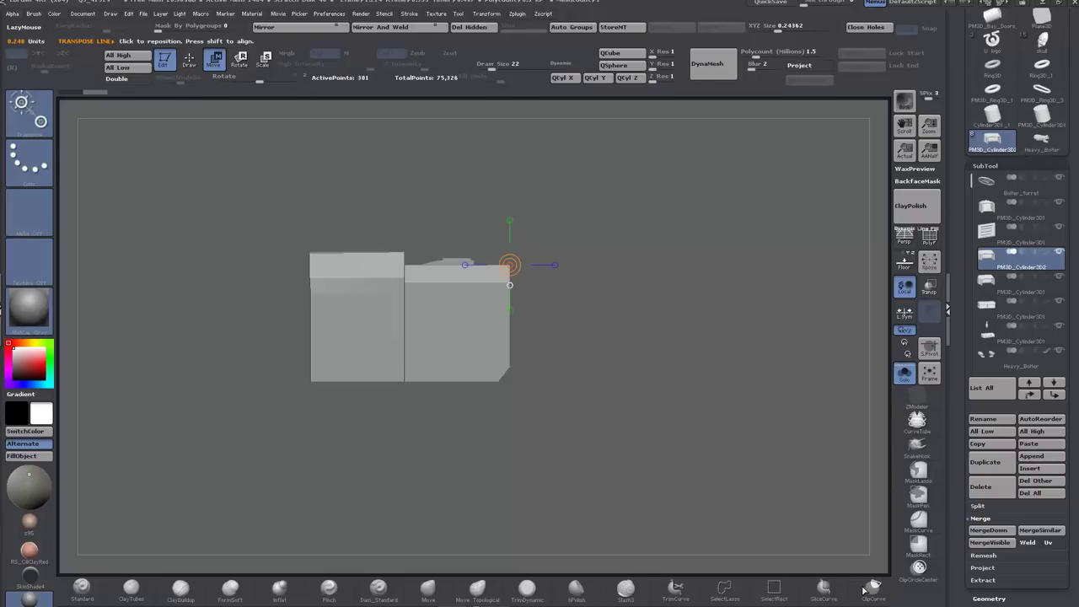
{"action": "left_click", "coordinate": [929, 238]}
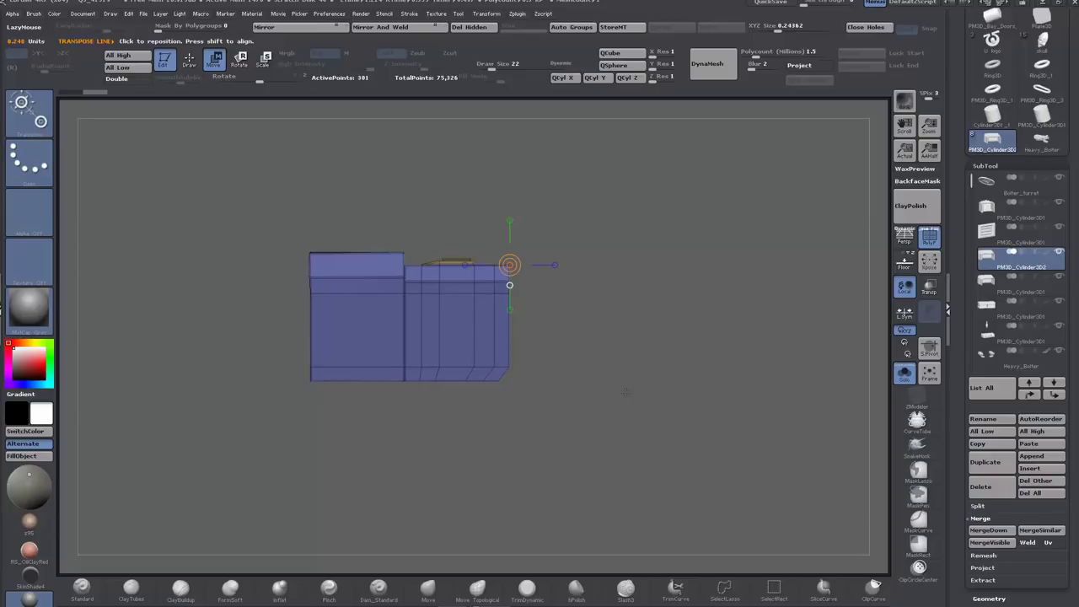
{"action": "left_click_drag", "start_coordinate": [623, 394], "coordinate": [521, 412]}
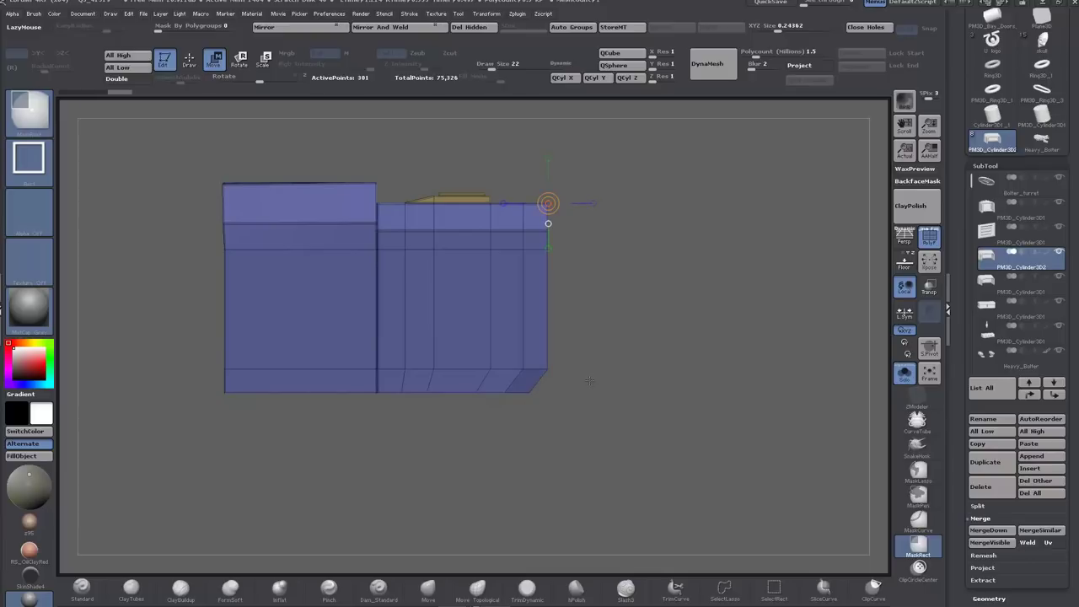
Step: Mask all but the chamfered lower front corners and move them forward to square off the housing's side walls
{"action": "left_click_drag", "start_coordinate": [591, 381], "coordinate": [495, 411], "text": "ctrl"}
{"action": "left_click", "coordinate": [492, 433], "text": "ctrl"}
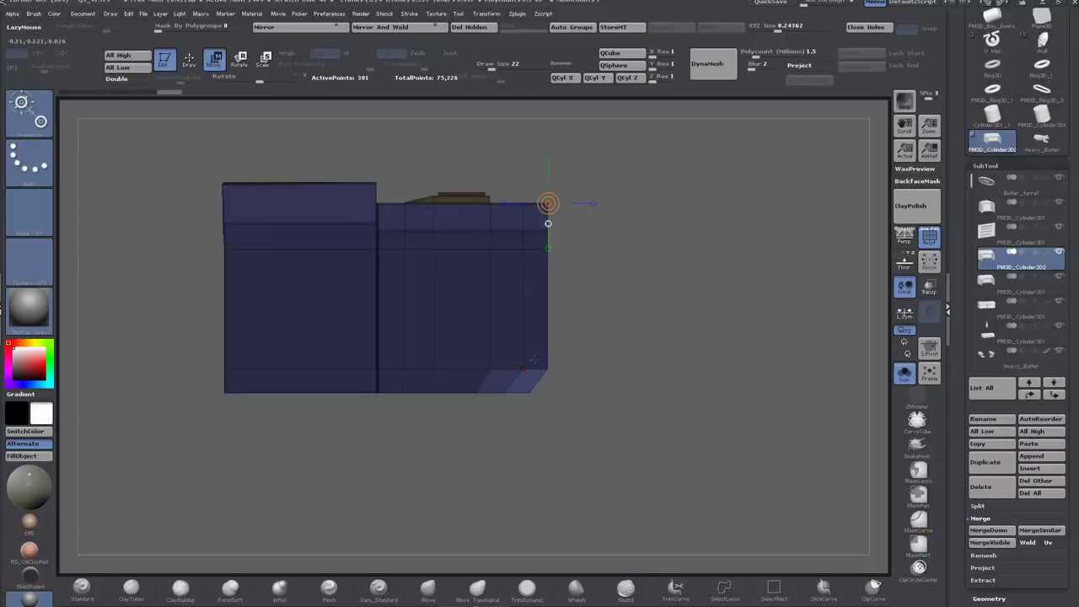
{"action": "left_click_drag", "start_coordinate": [524, 368], "coordinate": [664, 369], "text": "shift"}
{"action": "left_click_drag", "start_coordinate": [594, 368], "coordinate": [614, 366], "text": "shift"}
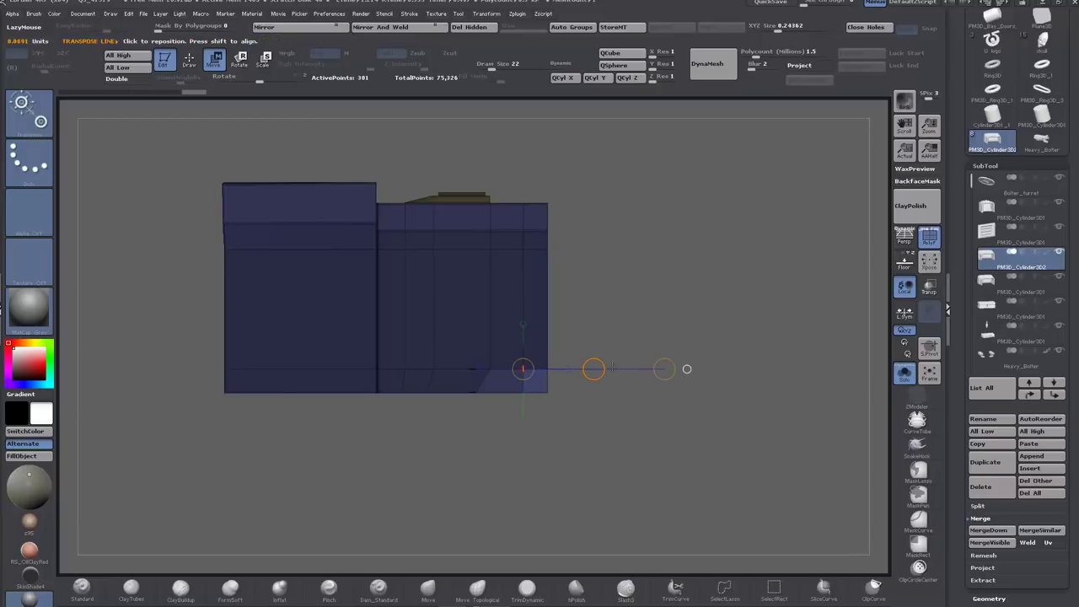
{"action": "left_click_drag", "start_coordinate": [696, 428], "coordinate": [639, 445]}
{"action": "left_click_drag", "start_coordinate": [734, 426], "coordinate": [700, 445], "text": "alt"}
{"action": "left_click_drag", "start_coordinate": [636, 462], "coordinate": [650, 471], "text": "ctrl"}
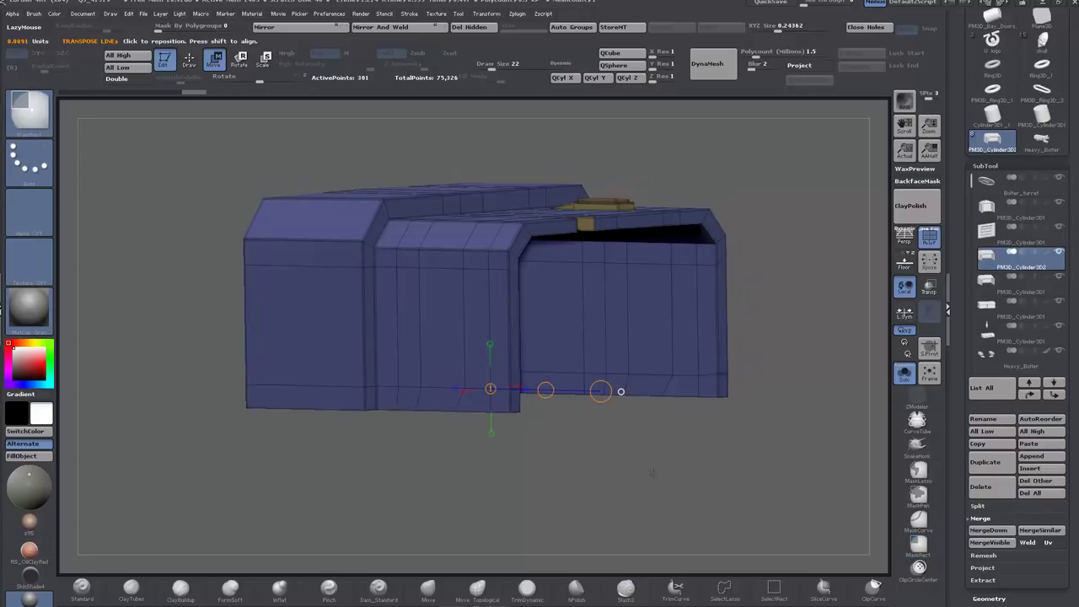
Step: Return to Draw mode and mark the outer polygons of the larger rear section as a temporary ZModeler polygroup
{"action": "left_click_drag", "start_coordinate": [360, 420], "coordinate": [360, 443]}
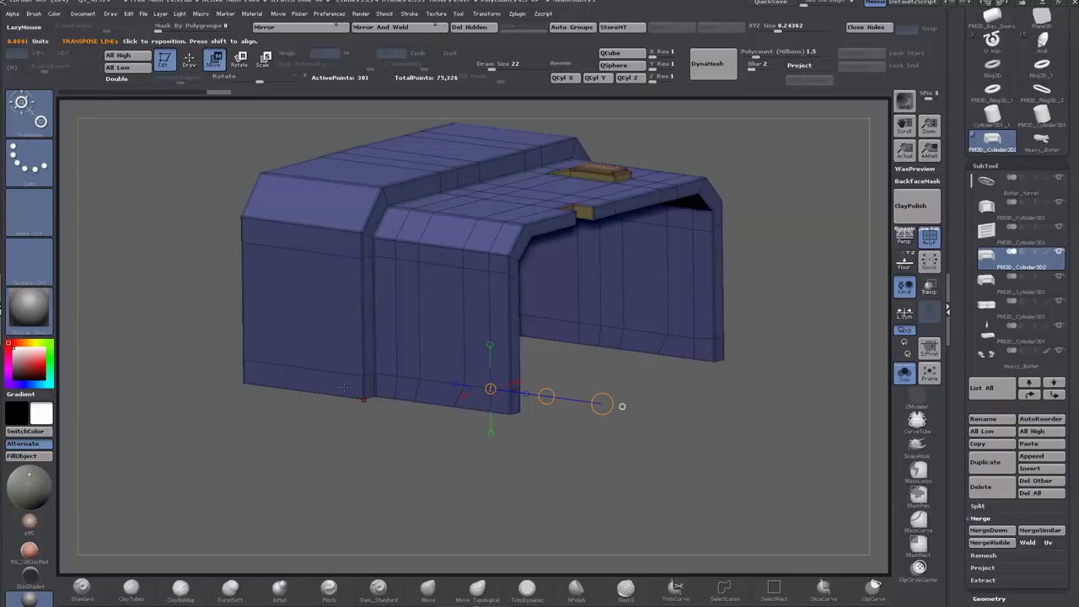
{"action": "key", "text": "q"}
{"action": "mouse_move", "coordinate": [338, 388]}
{"action": "left_mouse_down", "text": "alt"}
{"action": "mouse_move", "coordinate": [321, 280]}
{"action": "mouse_move", "coordinate": [353, 174]}
{"action": "mouse_move", "coordinate": [436, 152]}
{"action": "left_mouse_up", "text": "alt"}
{"action": "left_click_drag", "start_coordinate": [581, 425], "coordinate": [493, 501]}
{"action": "left_click_drag", "start_coordinate": [807, 223], "coordinate": [791, 291]}
{"action": "mouse_move", "coordinate": [459, 200]}
{"action": "left_mouse_down", "text": "alt"}
{"action": "mouse_move", "coordinate": [448, 205]}
{"action": "mouse_move", "coordinate": [496, 205]}
{"action": "left_mouse_up", "text": "alt"}
{"action": "left_click_drag", "start_coordinate": [714, 230], "coordinate": [633, 251]}
{"action": "left_click_drag", "start_coordinate": [501, 228], "coordinate": [578, 323], "text": "alt"}
{"action": "left_click_drag", "start_coordinate": [662, 380], "coordinate": [574, 377]}
{"action": "mouse_move", "coordinate": [504, 188]}
{"action": "left_mouse_down", "text": "alt"}
{"action": "mouse_move", "coordinate": [764, 216]}
{"action": "mouse_move", "coordinate": [809, 253]}
{"action": "mouse_move", "coordinate": [795, 366]}
{"action": "mouse_move", "coordinate": [682, 288]}
{"action": "mouse_move", "coordinate": [713, 244]}
{"action": "mouse_move", "coordinate": [524, 236]}
{"action": "mouse_move", "coordinate": [498, 206]}
{"action": "mouse_move", "coordinate": [519, 318]}
{"action": "mouse_move", "coordinate": [619, 333]}
{"action": "mouse_move", "coordinate": [580, 336]}
{"action": "mouse_move", "coordinate": [617, 218]}
{"action": "mouse_move", "coordinate": [561, 217]}
{"action": "mouse_move", "coordinate": [658, 250]}
{"action": "left_mouse_up", "text": "alt"}
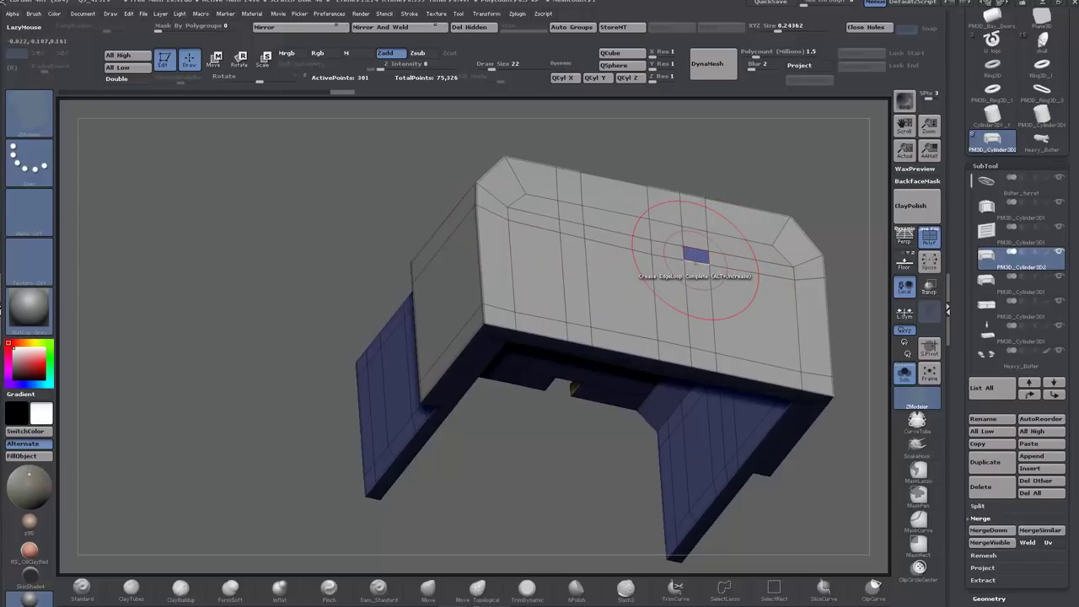
{"action": "left_click", "coordinate": [696, 258], "text": "alt"}
Step: Try to push the marked rear section inward with QMesh, and undo the attempt
{"action": "left_click_drag", "start_coordinate": [343, 239], "coordinate": [447, 291]}
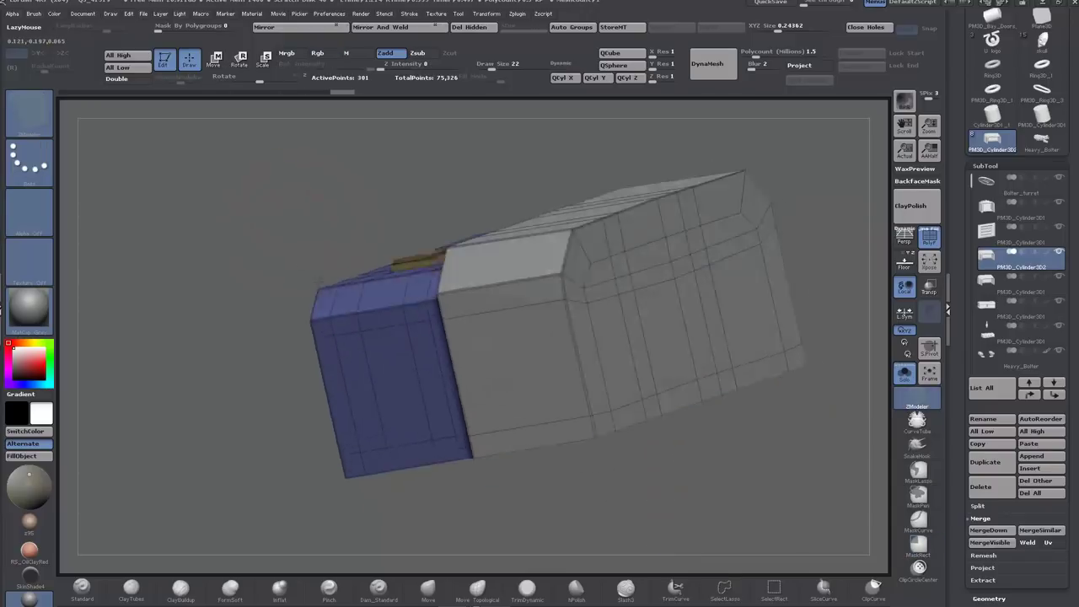
{"action": "left_click_drag", "start_coordinate": [185, 211], "coordinate": [217, 246]}
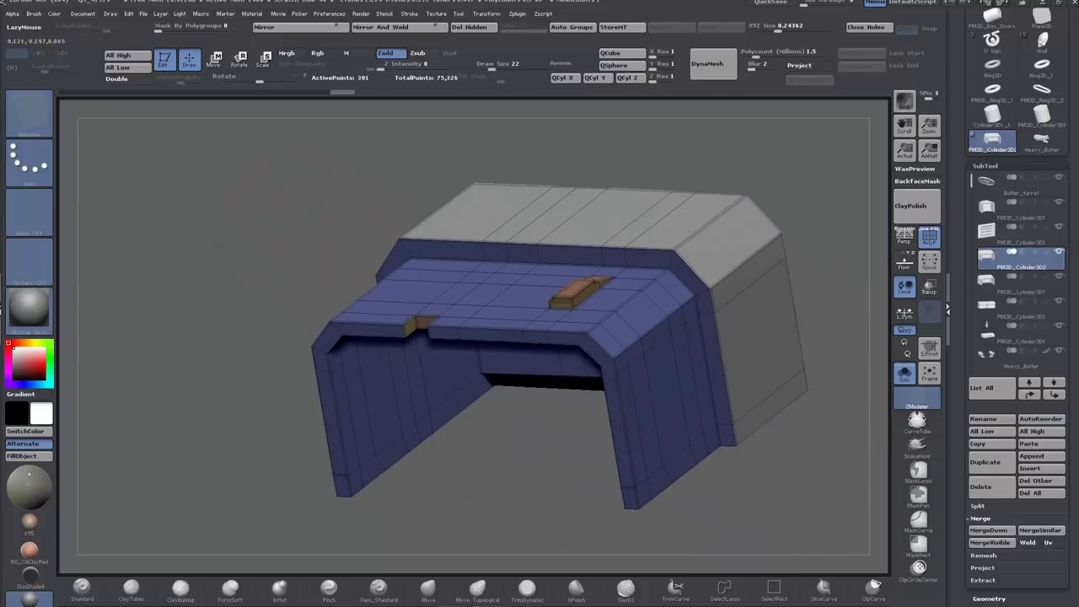
{"action": "mouse_move", "coordinate": [593, 223]}
{"action": "left_mouse_down"}
{"action": "mouse_move", "coordinate": [560, 248]}
{"action": "mouse_move", "coordinate": [556, 240]}
{"action": "left_mouse_up"}
{"action": "left_click_drag", "start_coordinate": [127, 244], "coordinate": [293, 287]}
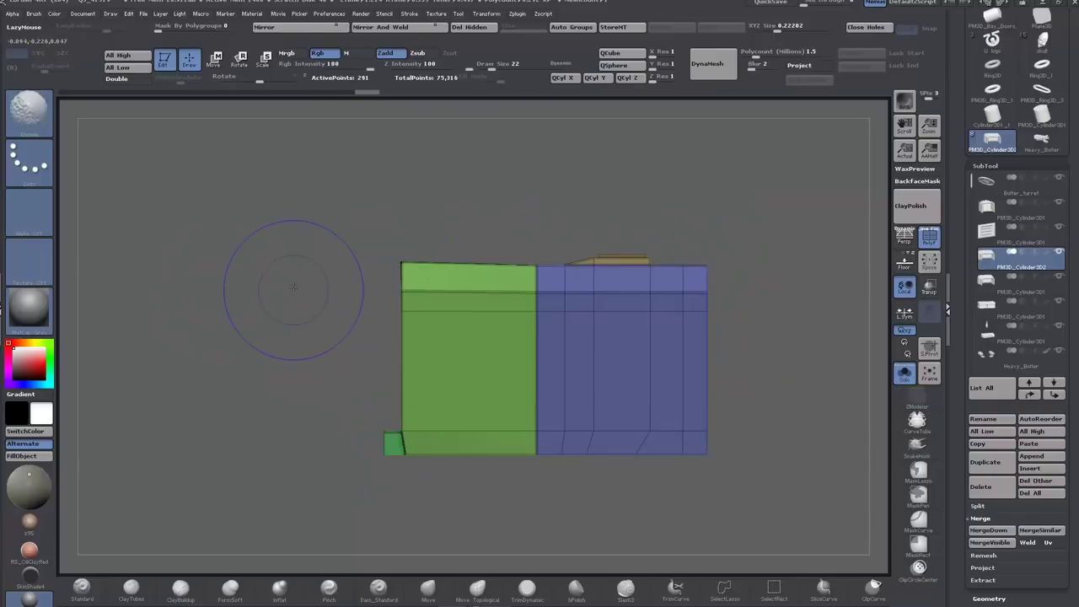
{"action": "mouse_move", "coordinate": [190, 291]}
{"action": "left_mouse_down"}
{"action": "mouse_move", "coordinate": [274, 321]}
{"action": "mouse_move", "coordinate": [253, 325]}
{"action": "mouse_move", "coordinate": [208, 222]}
{"action": "mouse_move", "coordinate": [208, 238]}
{"action": "left_mouse_up"}
{"action": "key", "text": "ctrl+z"}
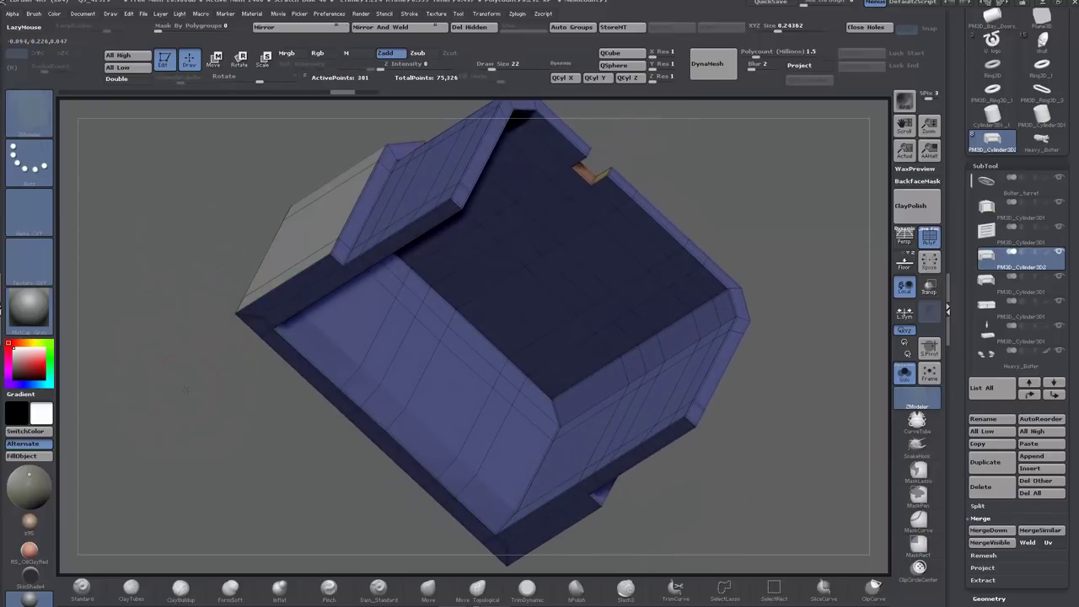
Step: QMesh the marked rear section inward to remove the step between it and the front section
{"action": "left_click_drag", "start_coordinate": [187, 389], "coordinate": [202, 352]}
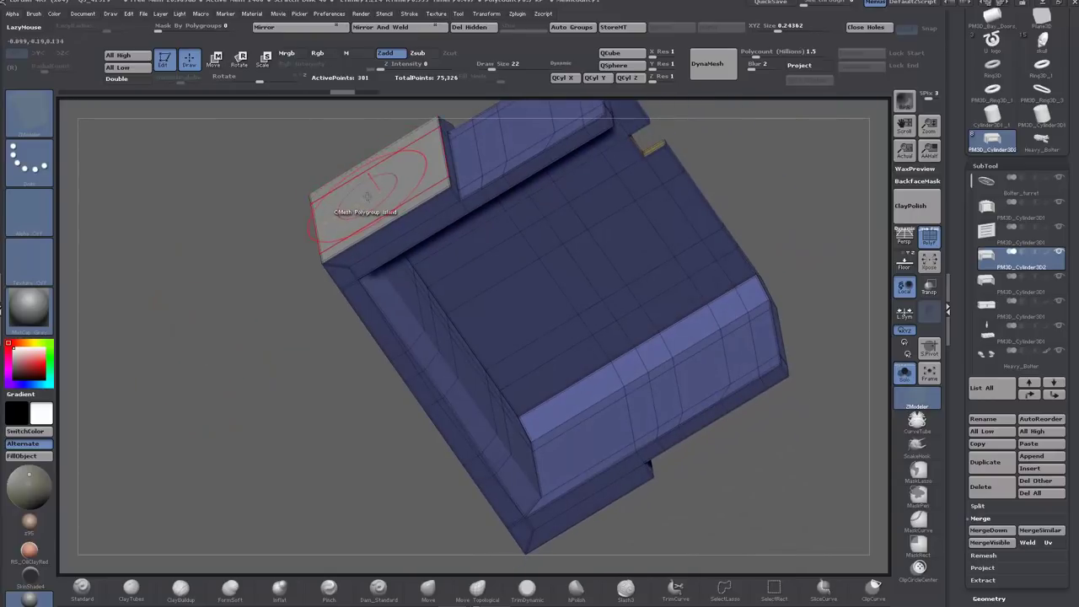
{"action": "left_click_drag", "start_coordinate": [368, 197], "coordinate": [374, 206]}
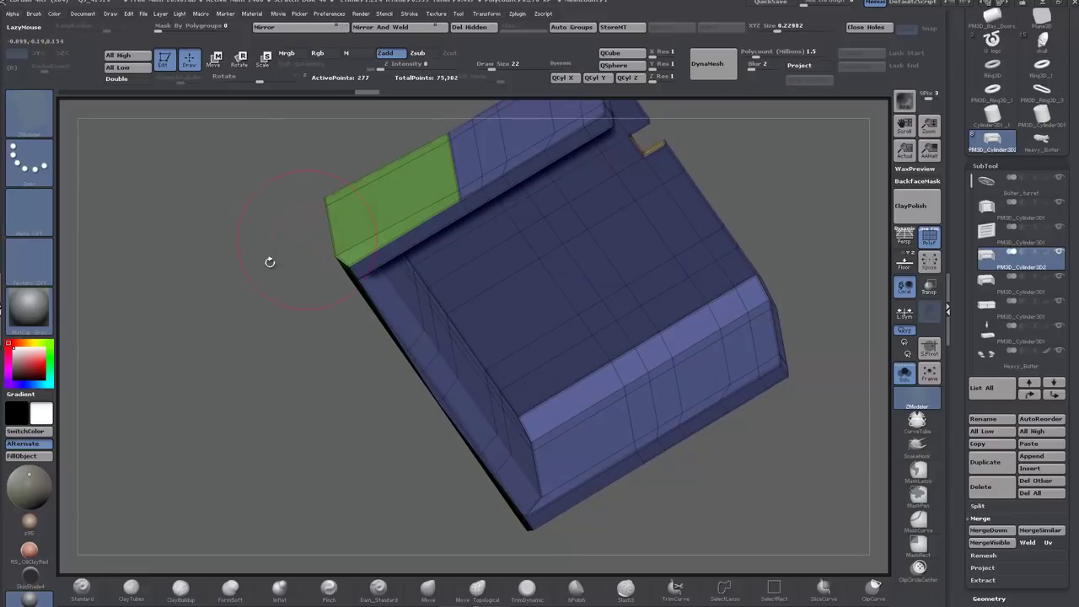
{"action": "left_click_drag", "start_coordinate": [270, 262], "coordinate": [274, 429]}
{"action": "left_click_drag", "start_coordinate": [250, 367], "coordinate": [247, 478]}
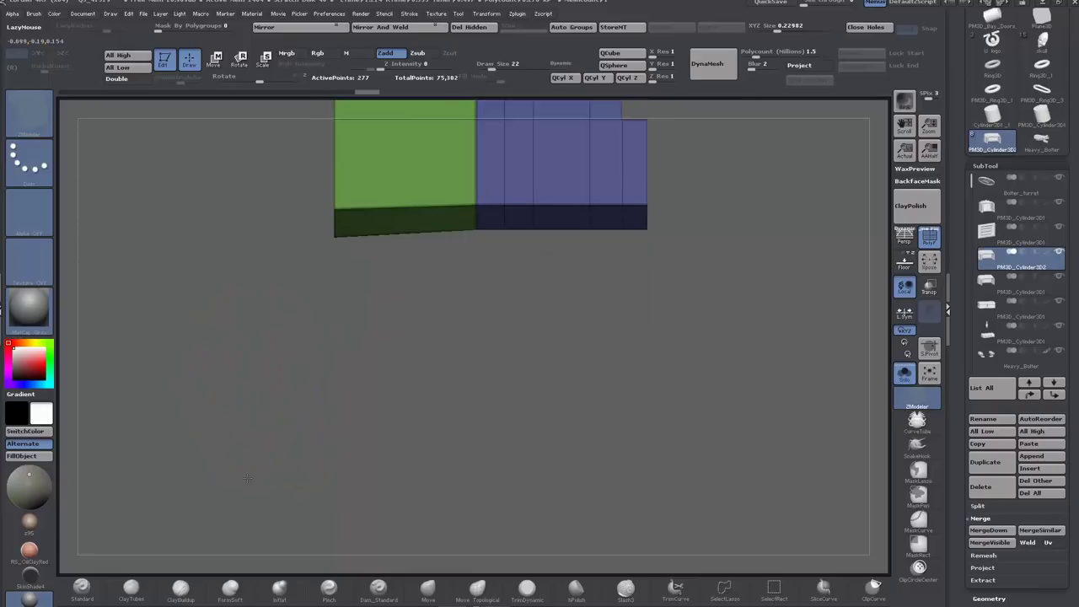
Step: Try Mirror And Weld on the simplified housing, and undo it
{"action": "left_click_drag", "start_coordinate": [215, 156], "coordinate": [249, 261], "text": "alt"}
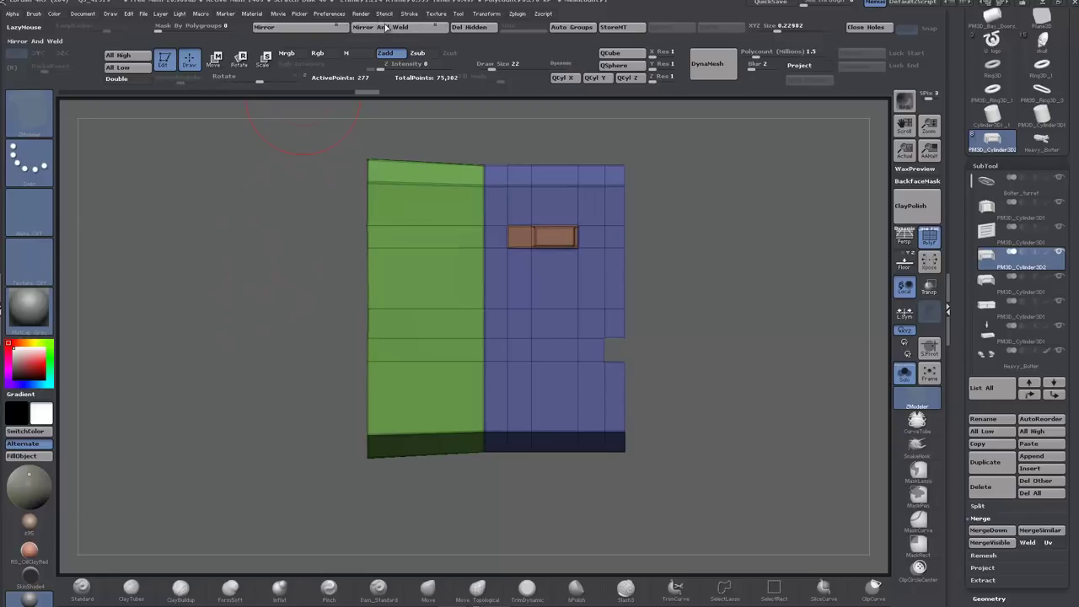
{"action": "left_click", "coordinate": [386, 27]}
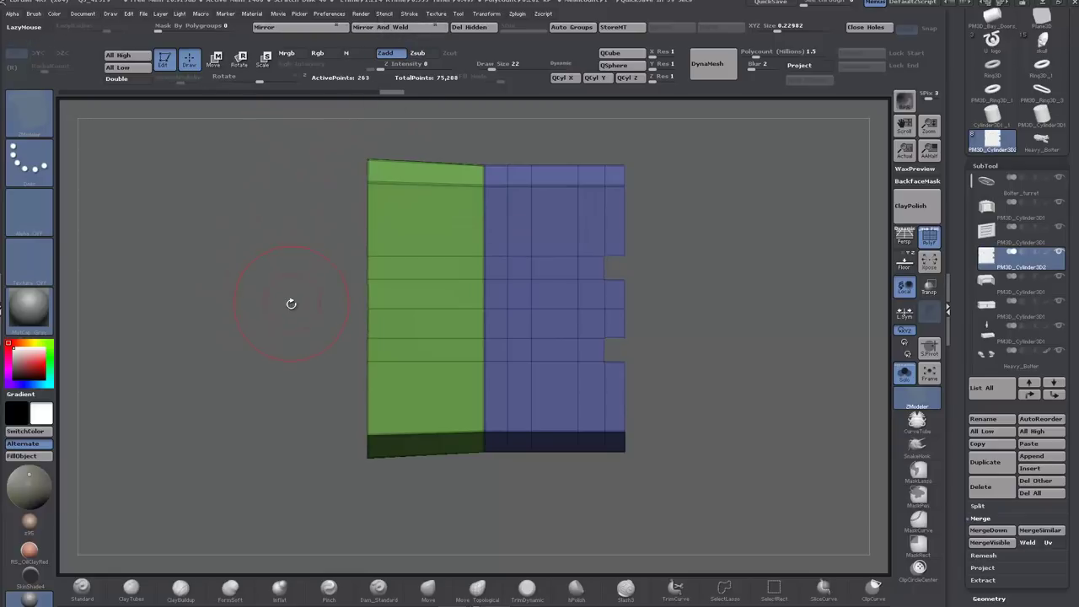
{"action": "key", "text": "ctrl+z"}
Step: Mask all but the flared rear corner of one side wall and move it inward, level with the front section
{"action": "left_click_drag", "start_coordinate": [306, 477], "coordinate": [406, 358], "text": "alt"}
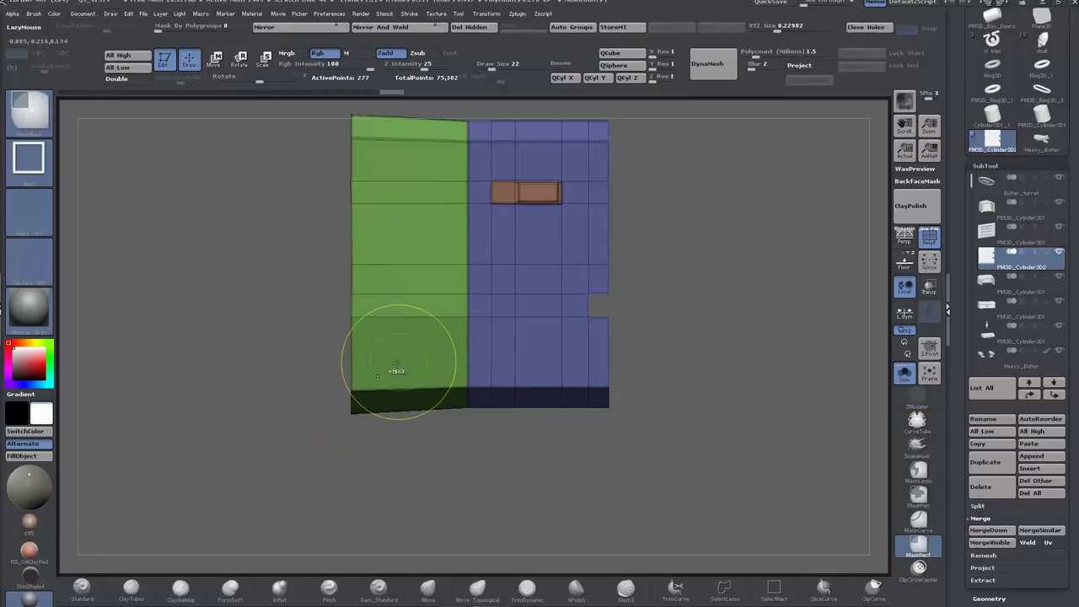
{"action": "left_click", "coordinate": [293, 394], "text": "ctrl"}
{"action": "left_click", "coordinate": [215, 60]}
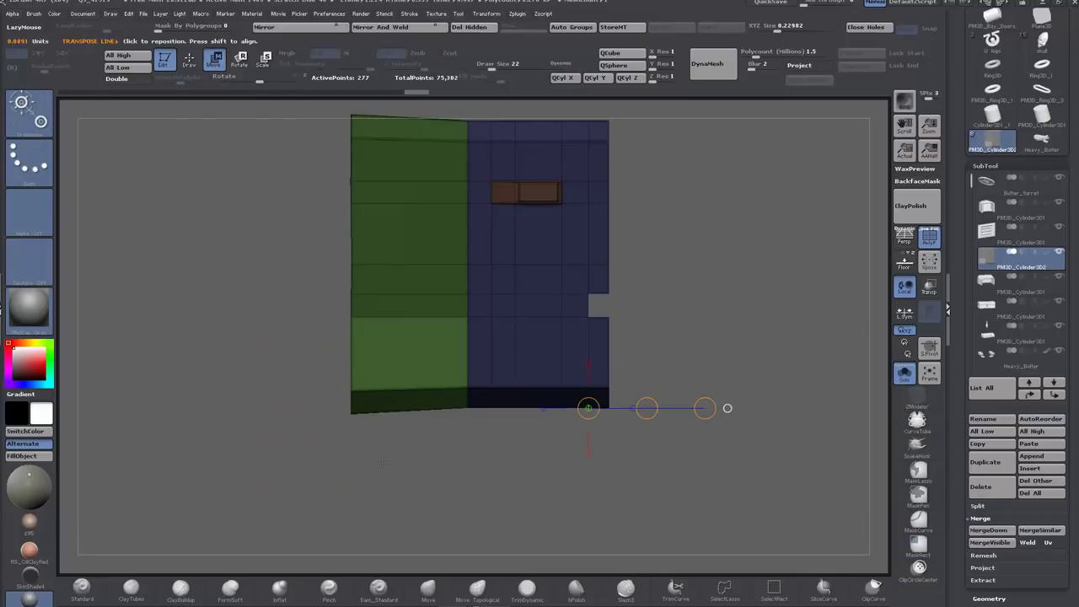
{"action": "left_click_drag", "start_coordinate": [399, 373], "coordinate": [398, 503], "text": "shift"}
{"action": "left_click_drag", "start_coordinate": [400, 436], "coordinate": [403, 432], "text": "shift"}
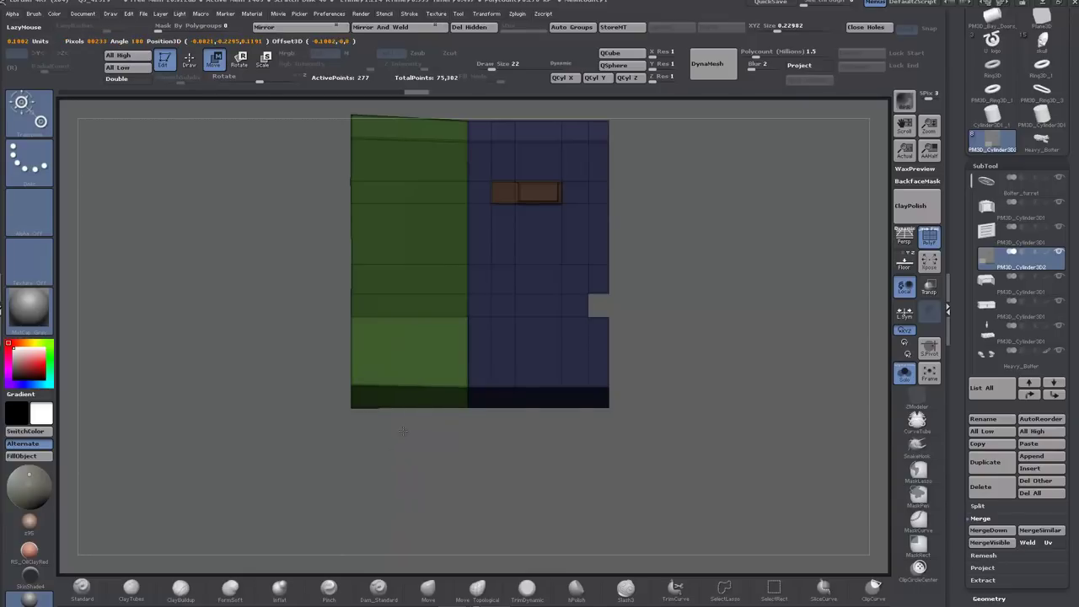
{"action": "left_click_drag", "start_coordinate": [325, 430], "coordinate": [308, 446], "text": "ctrl"}
{"action": "left_click_drag", "start_coordinate": [292, 366], "coordinate": [386, 403], "text": "ctrl"}
{"action": "left_click", "coordinate": [245, 425], "text": "ctrl"}
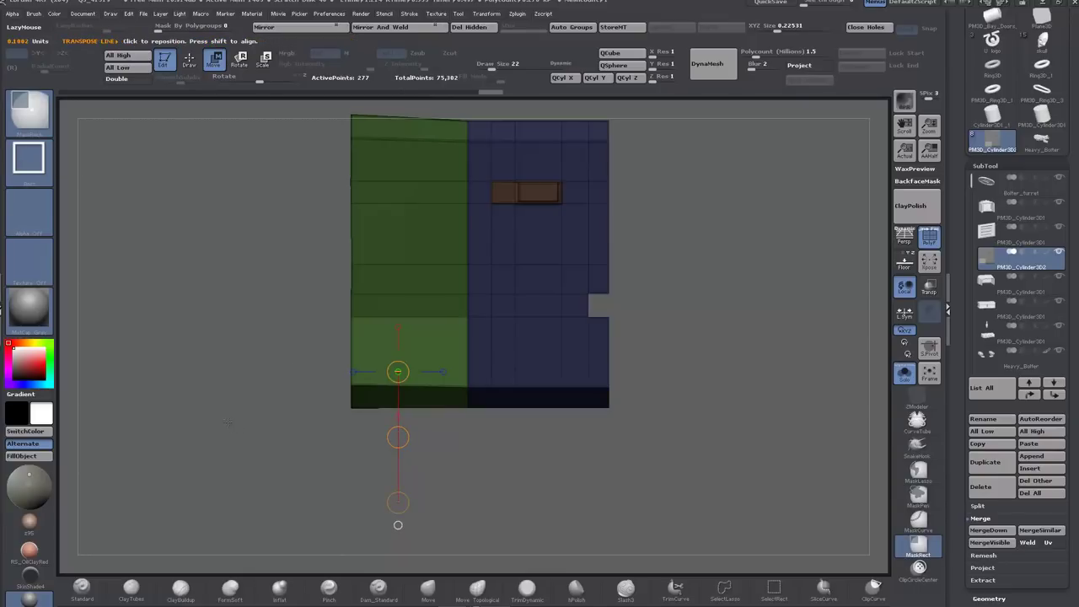
{"action": "left_click_drag", "start_coordinate": [228, 423], "coordinate": [236, 434], "text": "ctrl"}
{"action": "left_click_drag", "start_coordinate": [279, 359], "coordinate": [400, 438], "text": "ctrl"}
{"action": "left_click", "coordinate": [333, 421], "text": "ctrl"}
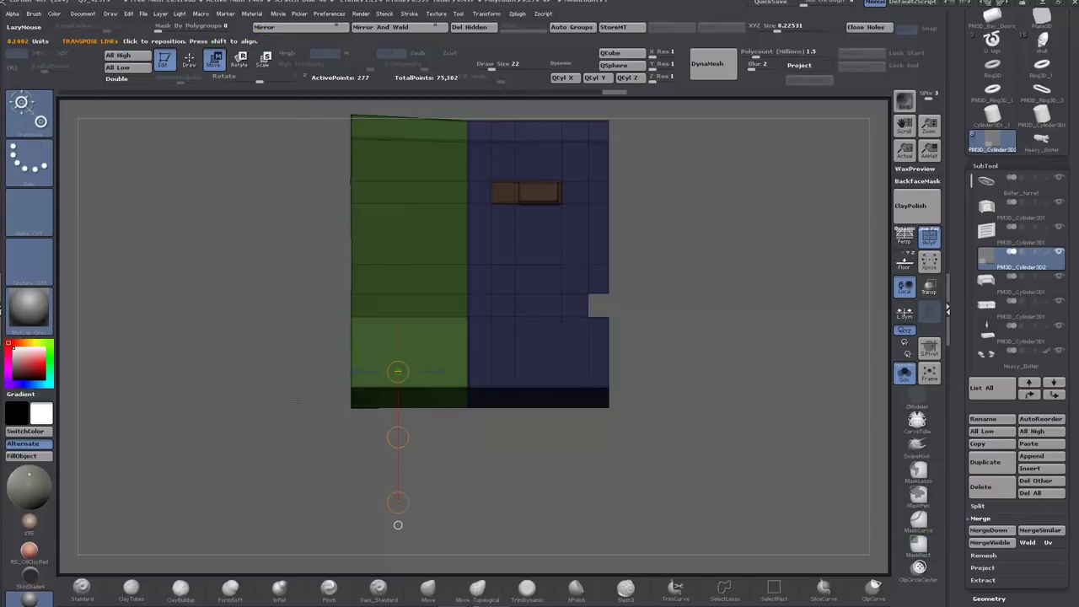
Step: Mask all but the raised upper rear edge of the shell and move it down slightly
{"action": "left_click_drag", "start_coordinate": [749, 325], "coordinate": [749, 200]}
{"action": "mouse_move", "coordinate": [282, 293]}
{"action": "left_mouse_down", "text": "ctrl"}
{"action": "mouse_move", "coordinate": [371, 362]}
{"action": "mouse_move", "coordinate": [371, 392]}
{"action": "left_mouse_up", "text": "ctrl"}
{"action": "left_click_drag", "start_coordinate": [360, 391], "coordinate": [267, 381], "text": "ctrl"}
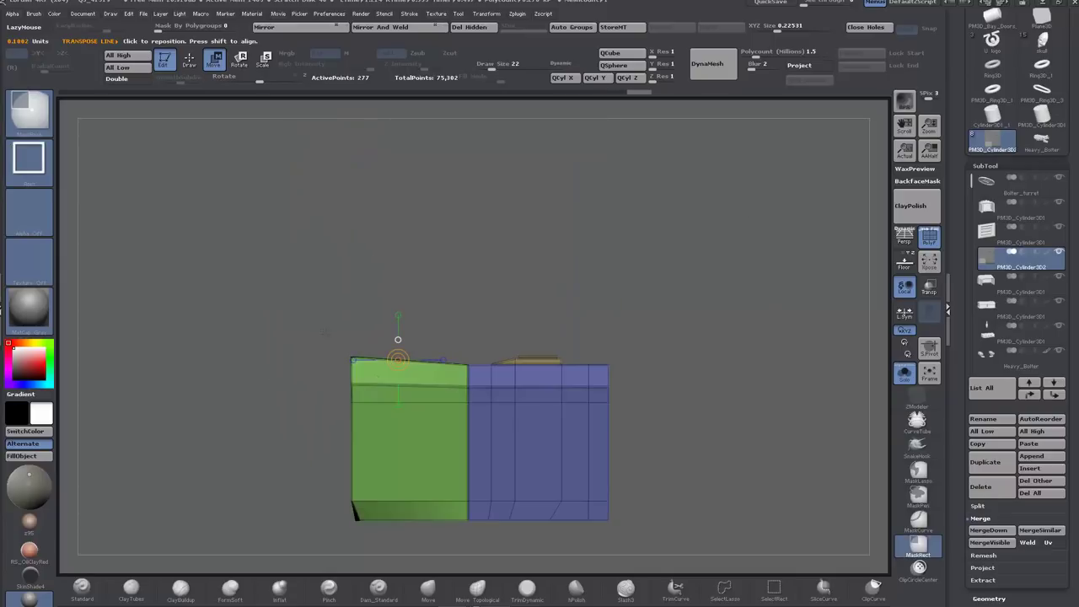
{"action": "left_click_drag", "start_coordinate": [325, 331], "coordinate": [367, 260], "text": "ctrl"}
{"action": "left_click", "coordinate": [301, 306], "text": "ctrl"}
{"action": "left_click_drag", "start_coordinate": [367, 314], "coordinate": [365, 316]}
Step: Mask all but the upper rear edge again and lower it flush with the top of the front section
{"action": "left_click_drag", "start_coordinate": [294, 311], "coordinate": [374, 371], "text": "ctrl"}
{"action": "left_click_drag", "start_coordinate": [284, 350], "coordinate": [296, 355], "text": "ctrl"}
{"action": "left_click_drag", "start_coordinate": [299, 315], "coordinate": [374, 372], "text": "ctrl"}
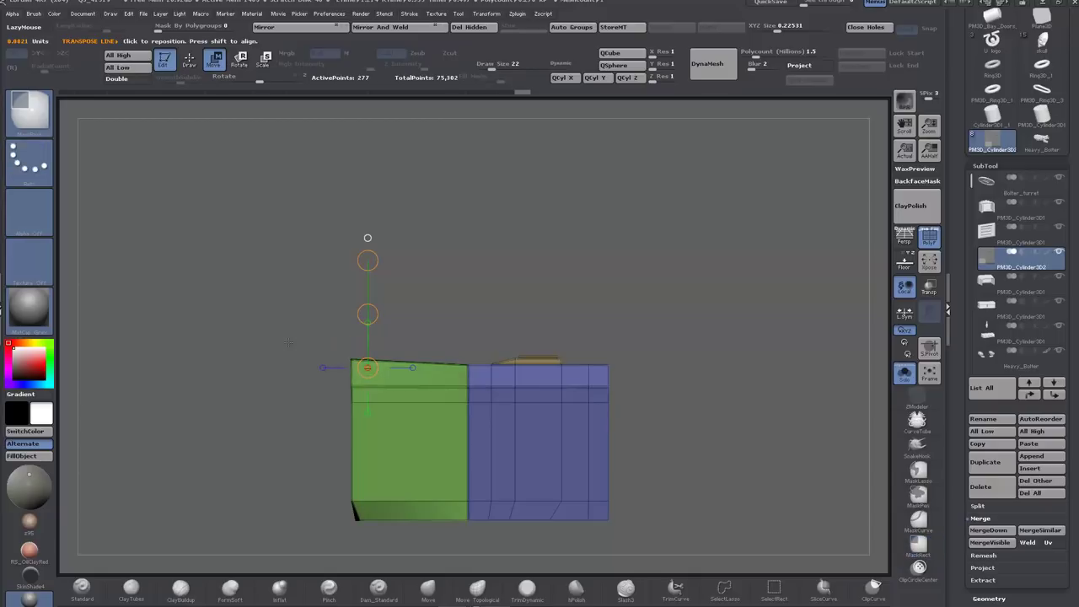
{"action": "left_click_drag", "start_coordinate": [289, 328], "coordinate": [373, 379], "text": "ctrl"}
{"action": "left_click", "coordinate": [252, 341], "text": "ctrl"}
{"action": "left_click_drag", "start_coordinate": [245, 327], "coordinate": [286, 368], "text": "ctrl"}
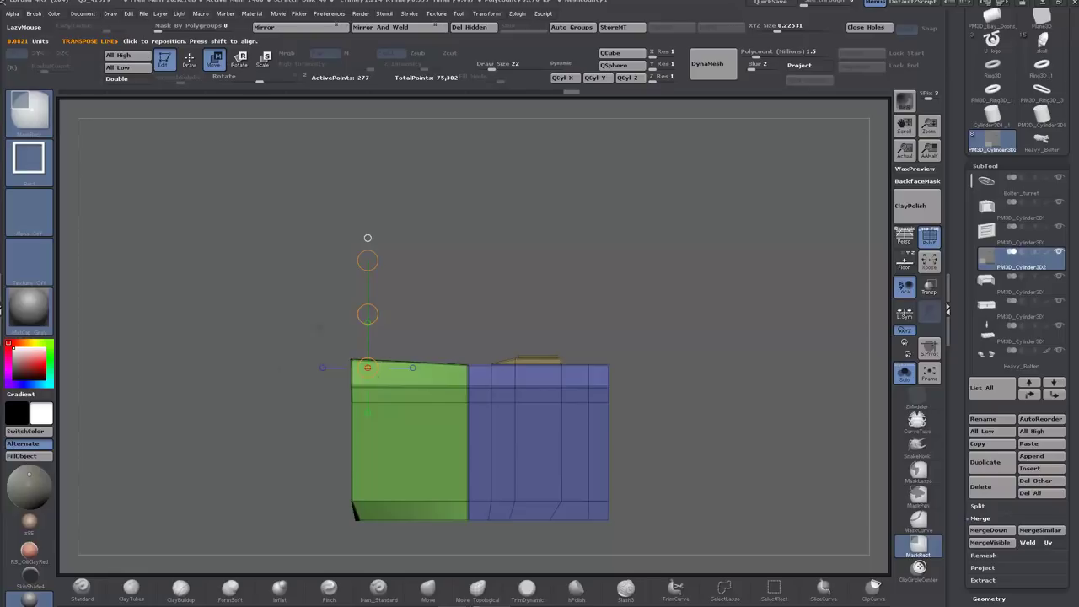
{"action": "left_click_drag", "start_coordinate": [319, 309], "coordinate": [370, 377], "text": "ctrl"}
{"action": "left_click", "coordinate": [219, 337], "text": "ctrl"}
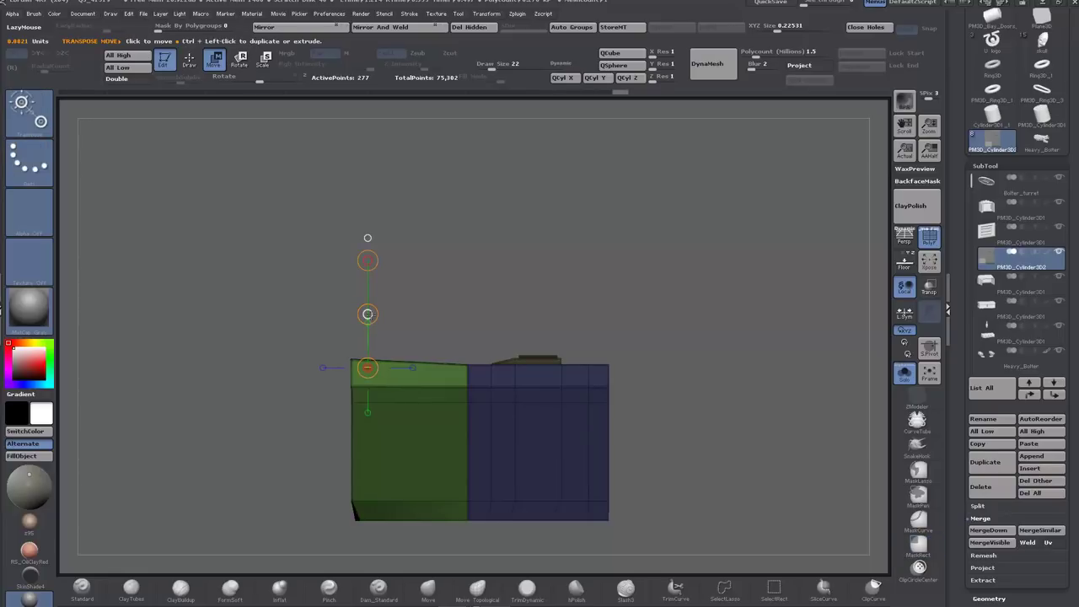
{"action": "left_click_drag", "start_coordinate": [370, 314], "coordinate": [372, 315]}
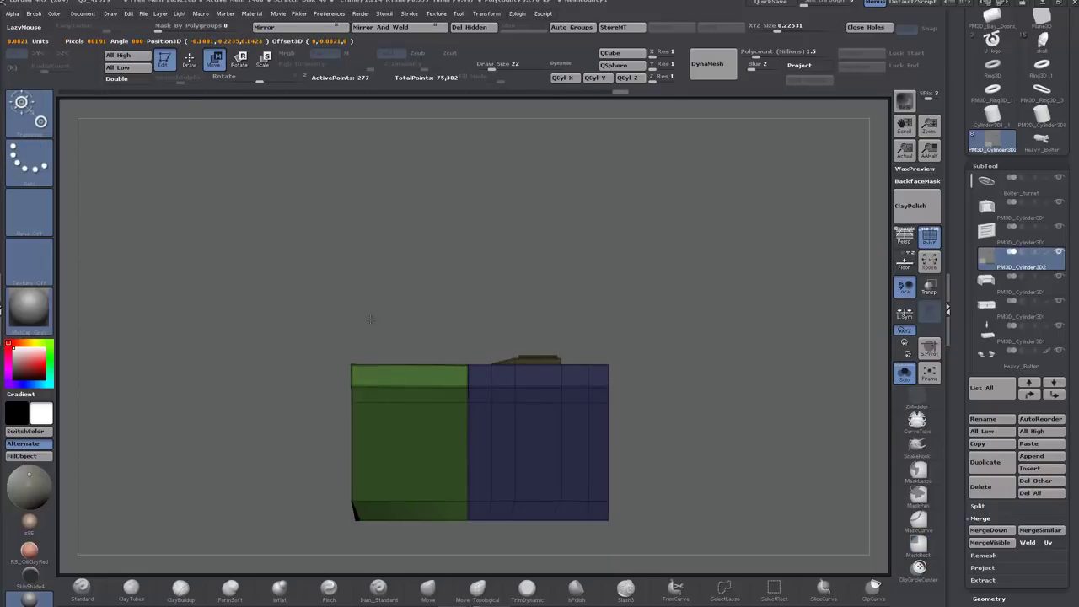
{"action": "left_click_drag", "start_coordinate": [370, 319], "coordinate": [370, 320]}
{"action": "mouse_move", "coordinate": [262, 356]}
{"action": "left_mouse_down"}
{"action": "mouse_move", "coordinate": [286, 361]}
{"action": "mouse_move", "coordinate": [259, 357]}
{"action": "left_mouse_up"}
{"action": "left_click_drag", "start_coordinate": [250, 431], "coordinate": [239, 383]}
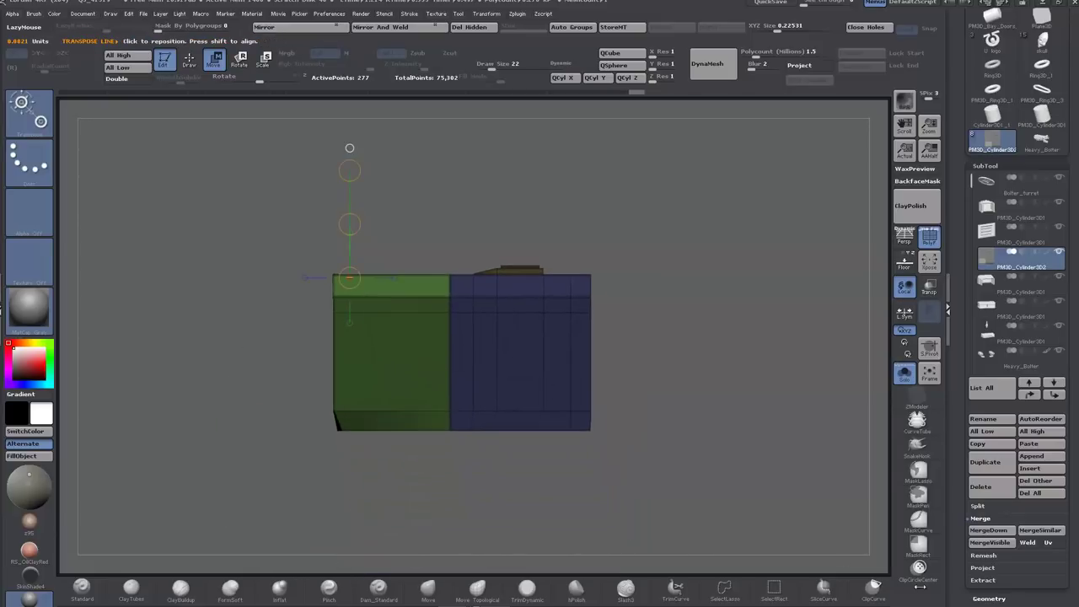
Step: Clip the rear end of the shell to a straight vertical face with ClipCurve
{"action": "mouse_move", "coordinate": [414, 208]}
{"action": "left_mouse_down", "text": "ctrl+shift"}
{"action": "mouse_move", "coordinate": [416, 310]}
{"action": "mouse_move", "coordinate": [442, 101]}
{"action": "mouse_move", "coordinate": [404, 98]}
{"action": "left_mouse_up", "text": "ctrl+shift"}
{"action": "mouse_move", "coordinate": [341, 440]}
{"action": "left_mouse_down", "text": "ctrl+shift"}
{"action": "mouse_move", "coordinate": [341, 564]}
{"action": "mouse_move", "coordinate": [346, 209]}
{"action": "left_mouse_up", "text": "ctrl+shift"}
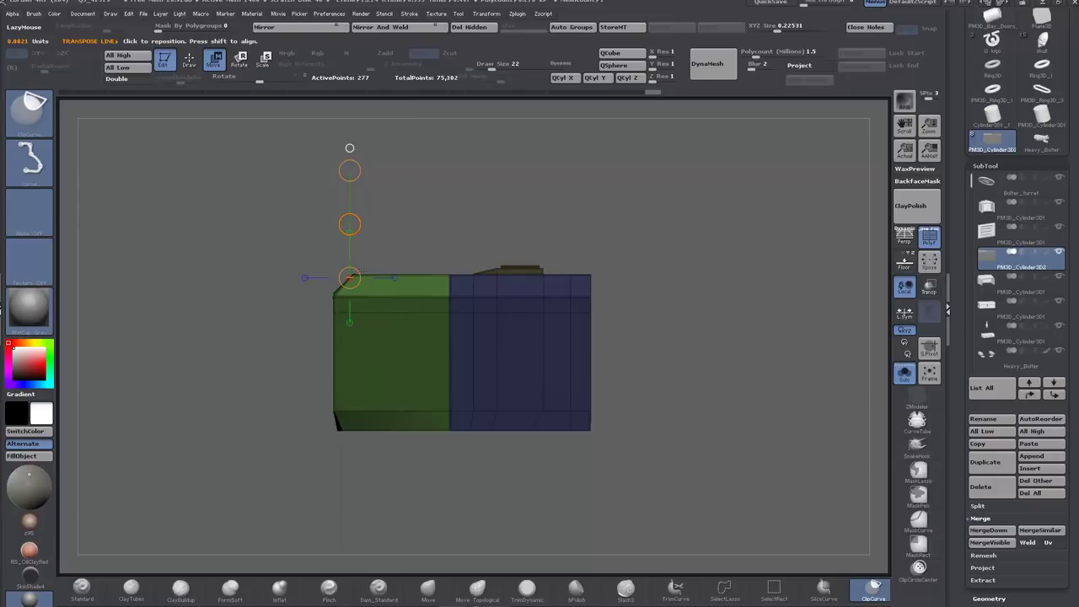
{"action": "key", "text": "ctrl+i"}
{"action": "key", "text": "ctrl+i"}
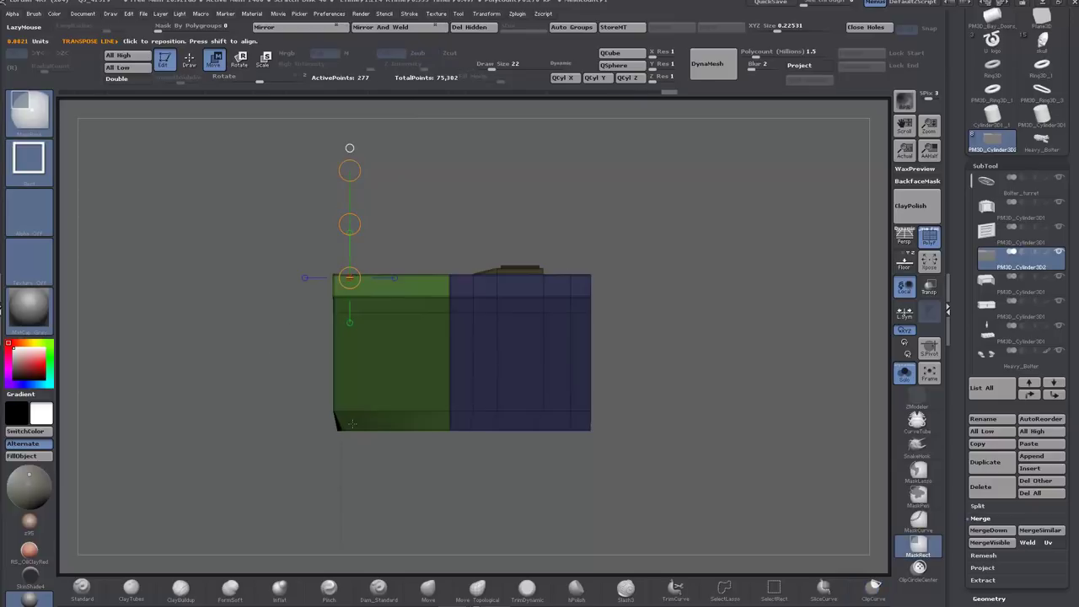
{"action": "mouse_move", "coordinate": [347, 475]}
{"action": "left_mouse_down", "text": "ctrl+shift"}
{"action": "mouse_move", "coordinate": [330, 212]}
{"action": "mouse_move", "coordinate": [355, 189]}
{"action": "left_mouse_up", "text": "ctrl+shift"}
{"action": "left_click", "coordinate": [276, 427], "text": "ctrl"}
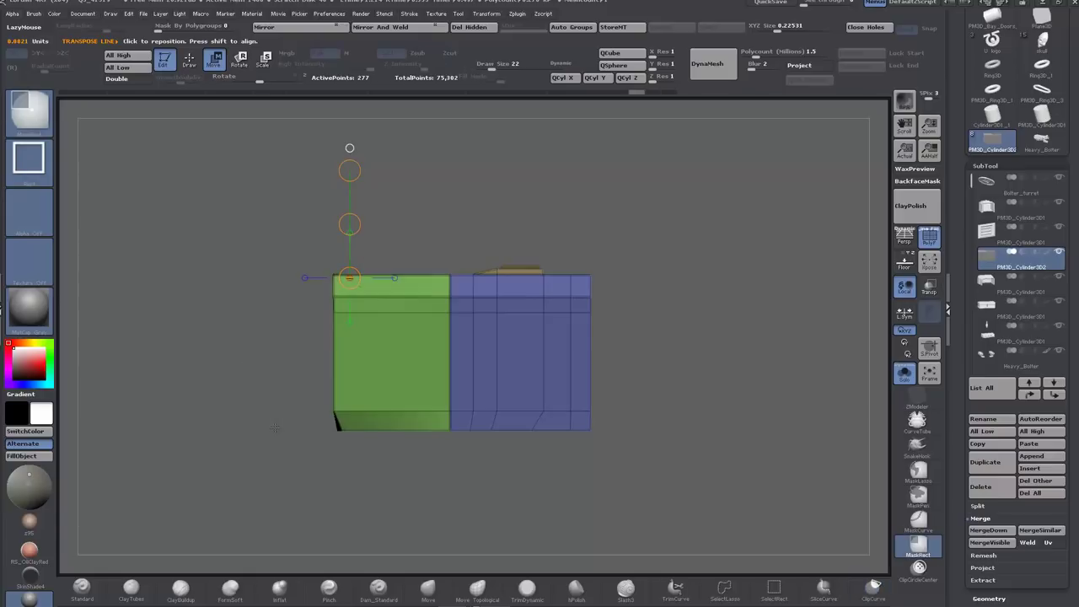
{"action": "left_click_drag", "start_coordinate": [358, 485], "coordinate": [361, 175], "text": "ctrl+shift"}
Step: Mask all but the upper rear edge and move it forward to form a sloped rear corner
{"action": "mouse_move", "coordinate": [202, 440]}
{"action": "left_mouse_down"}
{"action": "mouse_move", "coordinate": [259, 449]}
{"action": "mouse_move", "coordinate": [223, 442]}
{"action": "mouse_move", "coordinate": [229, 436]}
{"action": "mouse_move", "coordinate": [253, 450]}
{"action": "mouse_move", "coordinate": [202, 447]}
{"action": "left_mouse_up"}
{"action": "left_click_drag", "start_coordinate": [226, 246], "coordinate": [386, 290], "text": "ctrl"}
{"action": "left_click", "coordinate": [189, 351], "text": "ctrl"}
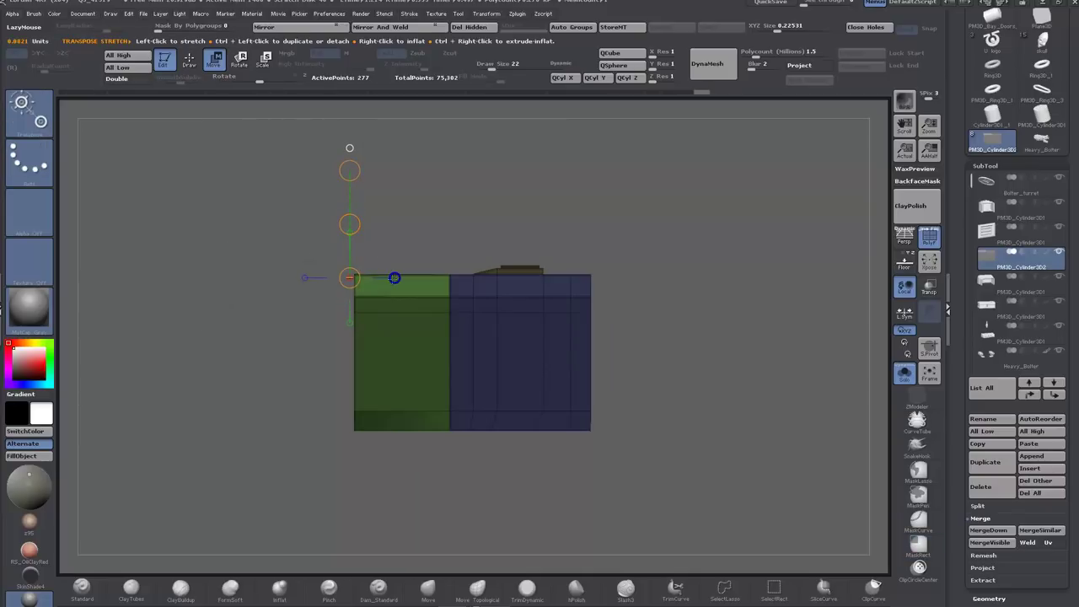
{"action": "left_click", "coordinate": [395, 277]}
{"action": "left_click_drag", "start_coordinate": [405, 280], "coordinate": [428, 282]}
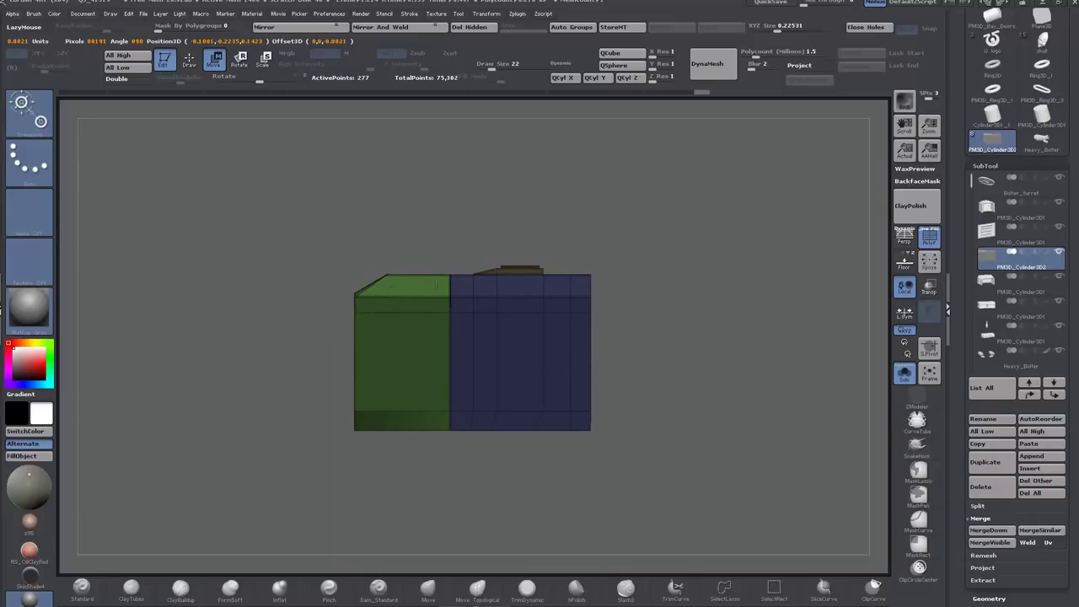
Step: Try to shorten the side walls by moving their lower part upward, undo it and clear the mask
{"action": "left_click_drag", "start_coordinate": [244, 505], "coordinate": [682, 363], "text": "ctrl"}
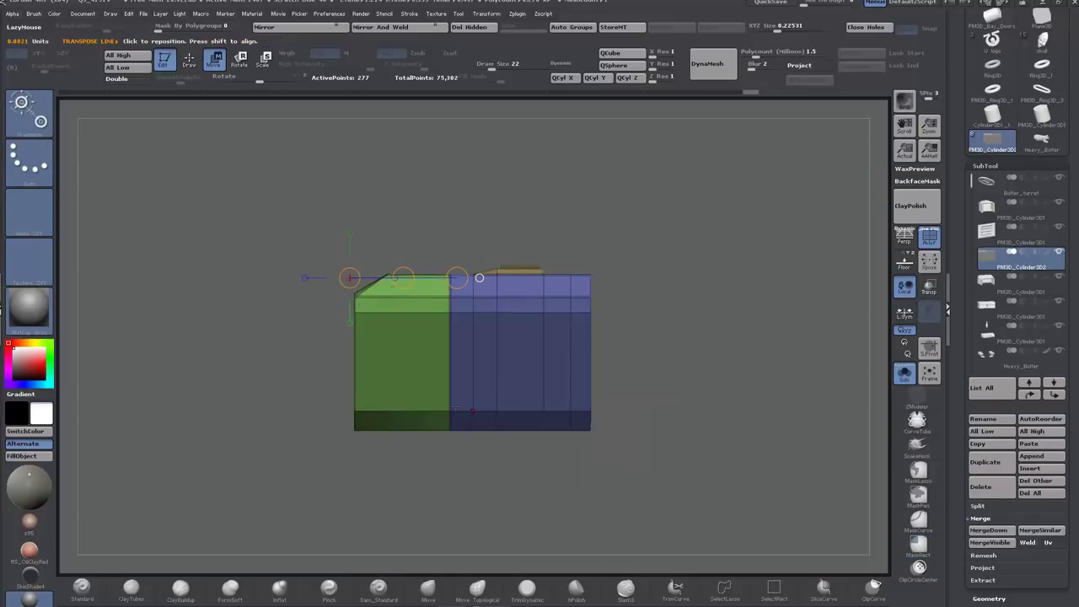
{"action": "left_click_drag", "start_coordinate": [479, 277], "coordinate": [350, 407]}
{"action": "left_click_drag", "start_coordinate": [350, 331], "coordinate": [361, 267]}
{"action": "key", "text": "ctrl+z"}
{"action": "key", "text": "ctrl+i"}
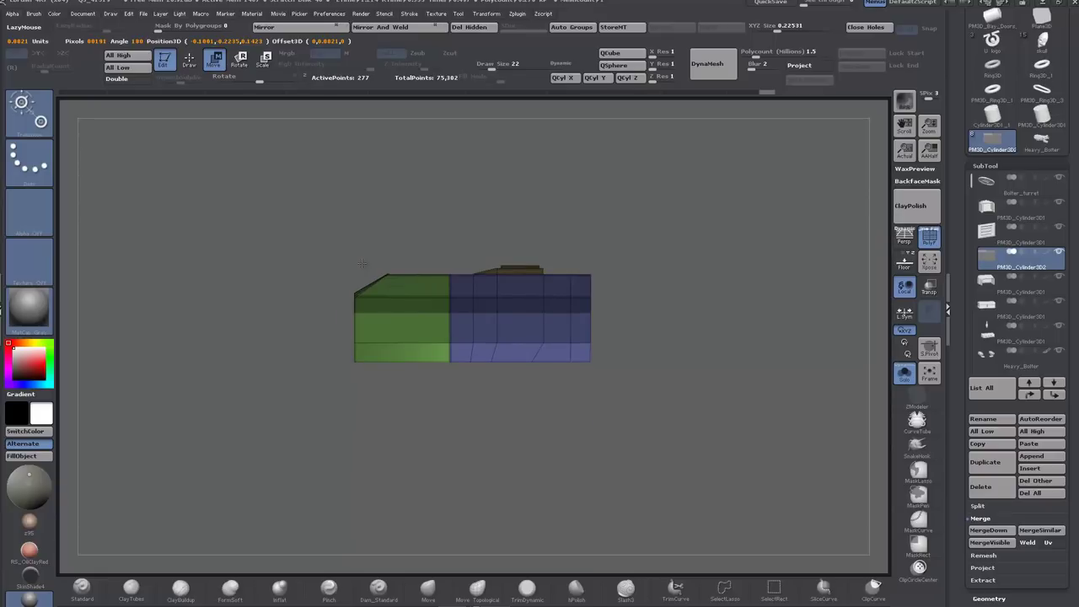
{"action": "left_click_drag", "start_coordinate": [362, 264], "coordinate": [366, 251]}
{"action": "left_click_drag", "start_coordinate": [190, 408], "coordinate": [250, 419]}
{"action": "key", "text": "ctrl+z"}
{"action": "key", "text": "ctrl+z"}
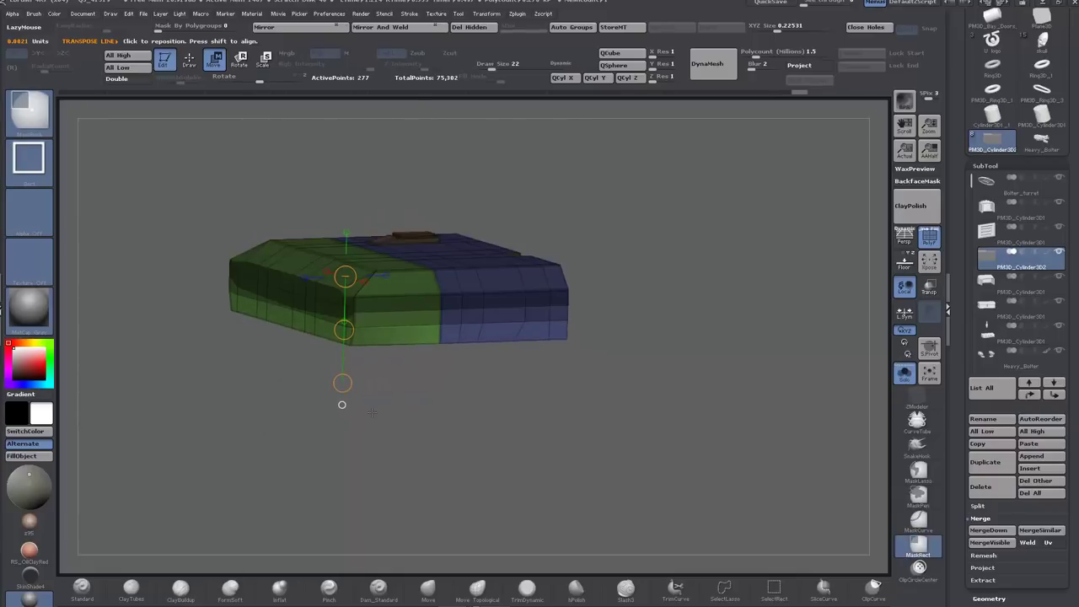
{"action": "left_click", "coordinate": [401, 478], "text": "ctrl"}
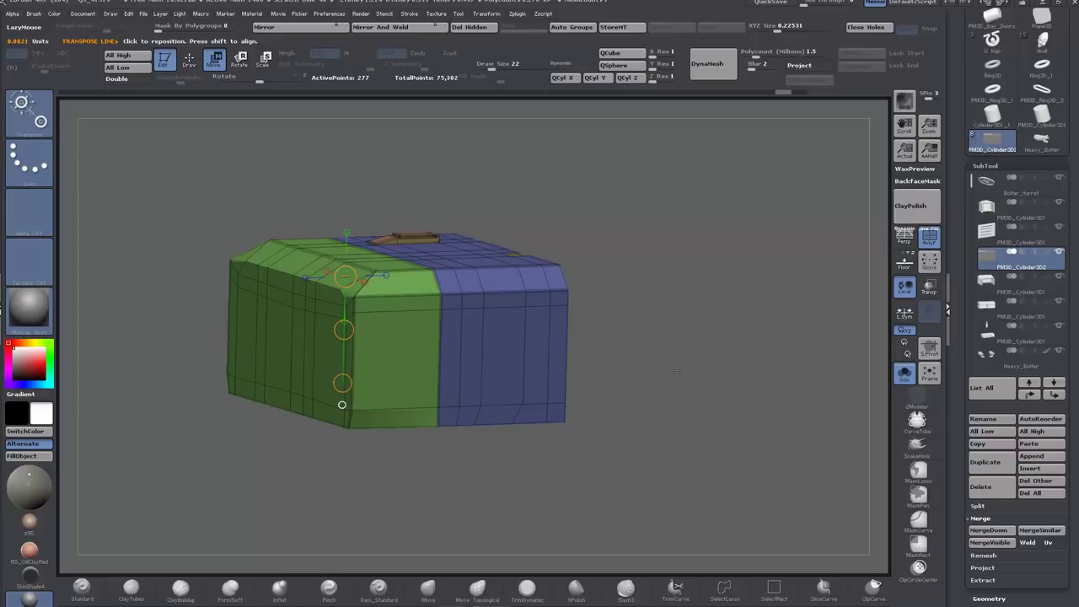
Step: Delete the extra edge loop running around the upper side walls with ZModeler
{"action": "key", "text": "q"}
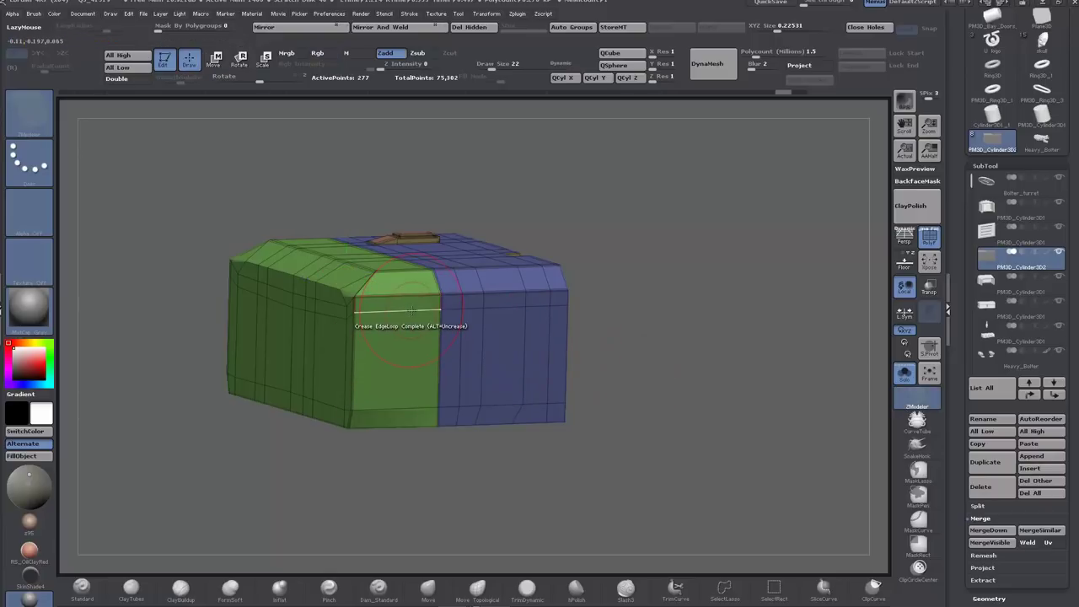
{"action": "key", "text": "space"}
{"action": "left_click", "coordinate": [401, 307]}
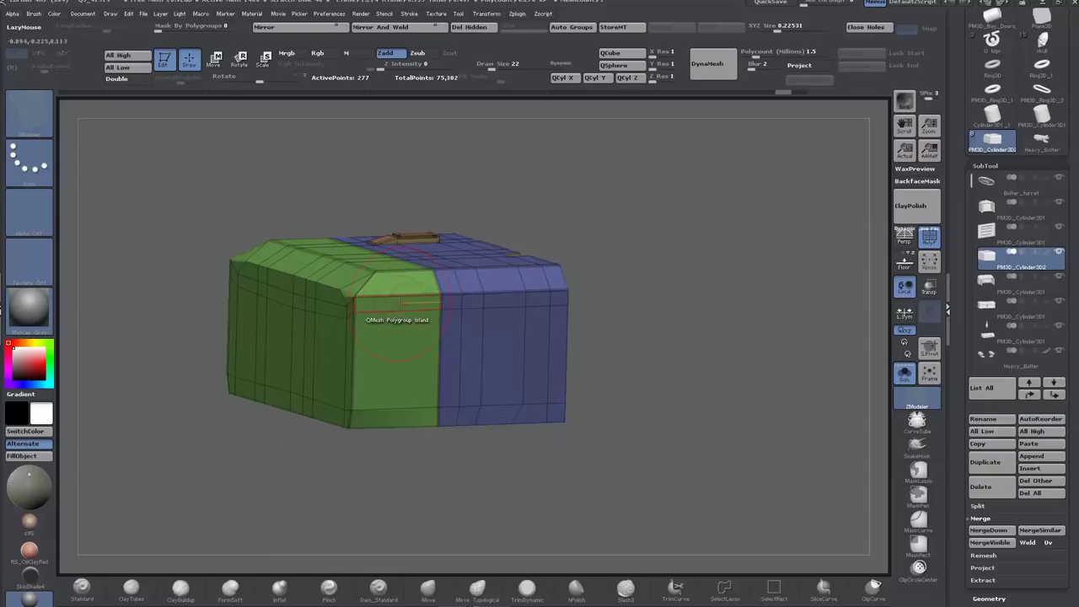
{"action": "left_click", "coordinate": [398, 314], "text": "alt"}
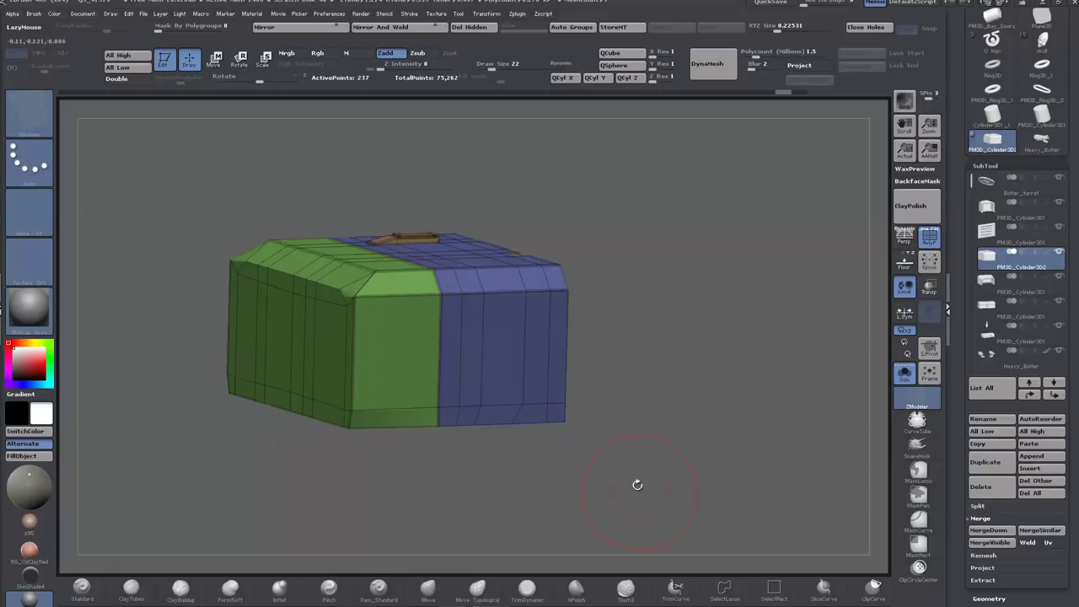
{"action": "mouse_move", "coordinate": [637, 485]}
{"action": "left_mouse_down"}
{"action": "mouse_move", "coordinate": [649, 481]}
{"action": "mouse_move", "coordinate": [624, 484]}
{"action": "mouse_move", "coordinate": [650, 466]}
{"action": "mouse_move", "coordinate": [620, 472]}
{"action": "mouse_move", "coordinate": [632, 471]}
{"action": "left_mouse_up"}
Step: Undo the edge loop deletion, the sloped rear corner and the clipping of the rear end
{"action": "key", "text": "ctrl+z"}
{"action": "key", "text": "ctrl+z"}
{"action": "key", "text": "ctrl+z"}
{"action": "key", "text": "ctrl+z"}
{"action": "key", "text": "ctrl+z"}
{"action": "key", "text": "ctrl+z"}
{"action": "key", "text": "ctrl+z"}
{"action": "key", "text": "ctrl+z"}
{"action": "key", "text": "ctrl+z"}
{"action": "key", "text": "ctrl+z"}
Step: Set ZModeler's point action to Stitch at the lower corner of the rear face
{"action": "left_click_drag", "start_coordinate": [402, 457], "coordinate": [453, 405], "text": "alt"}
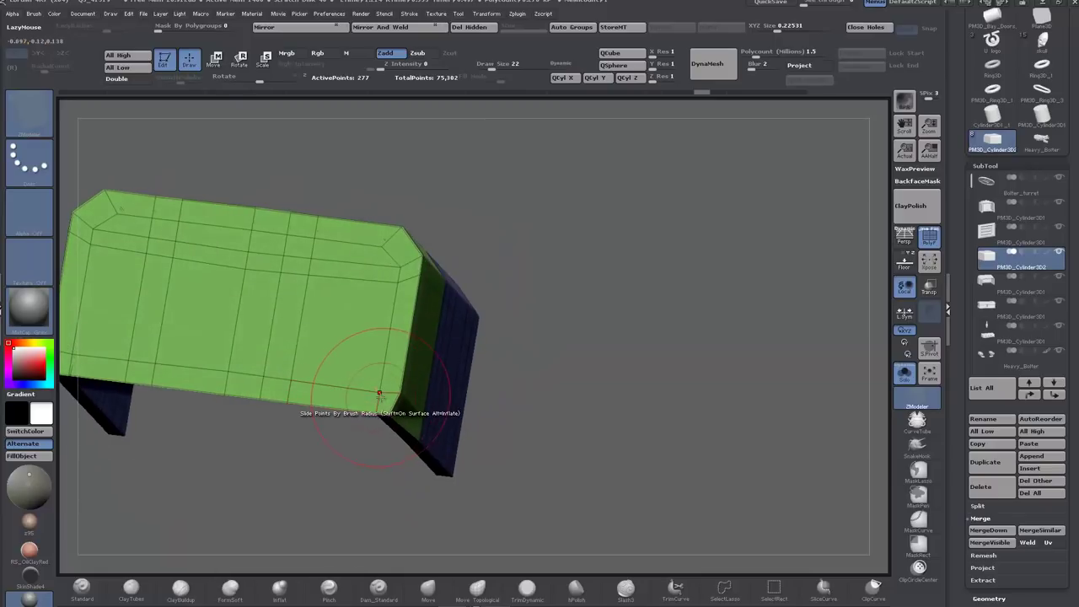
{"action": "key", "text": "space"}
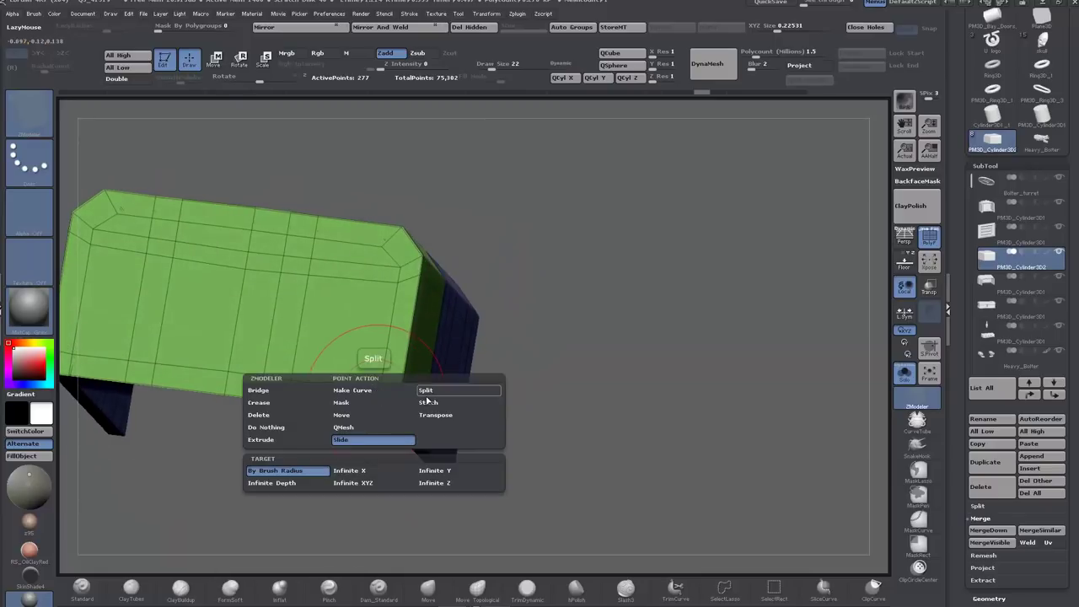
{"action": "left_click", "coordinate": [428, 403]}
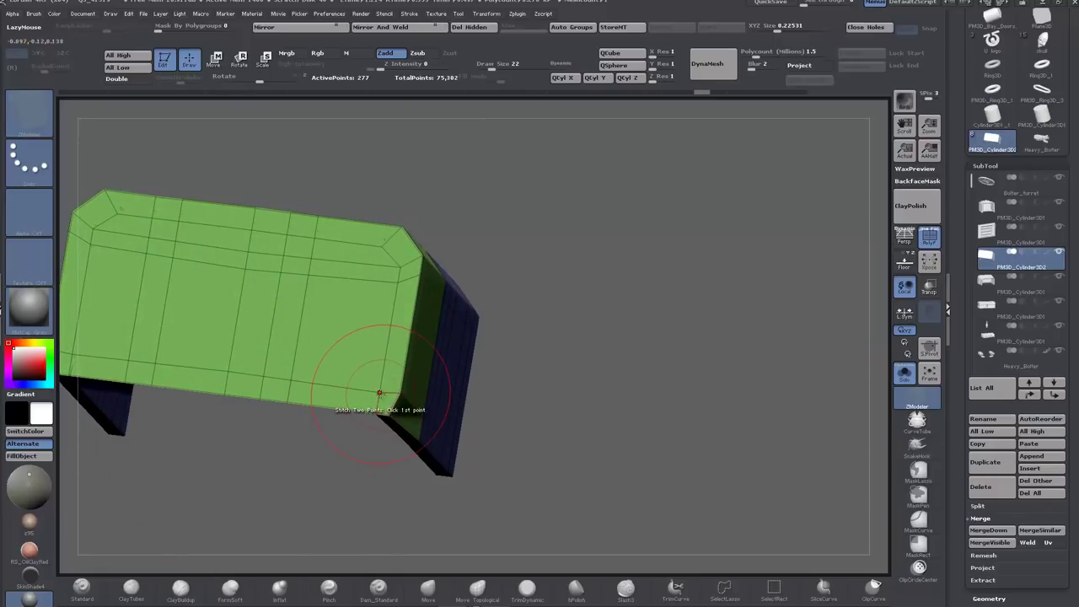
{"action": "left_click_drag", "start_coordinate": [340, 479], "coordinate": [339, 448]}
{"action": "mouse_move", "coordinate": [282, 503]}
{"action": "left_mouse_down"}
{"action": "mouse_move", "coordinate": [300, 320]}
{"action": "mouse_move", "coordinate": [292, 510]}
{"action": "mouse_move", "coordinate": [282, 469]}
{"action": "mouse_move", "coordinate": [290, 519]}
{"action": "left_mouse_up"}
Step: Try Mirror And Weld on the shell from the side view, and undo it
{"action": "left_click_drag", "start_coordinate": [547, 459], "coordinate": [506, 456]}
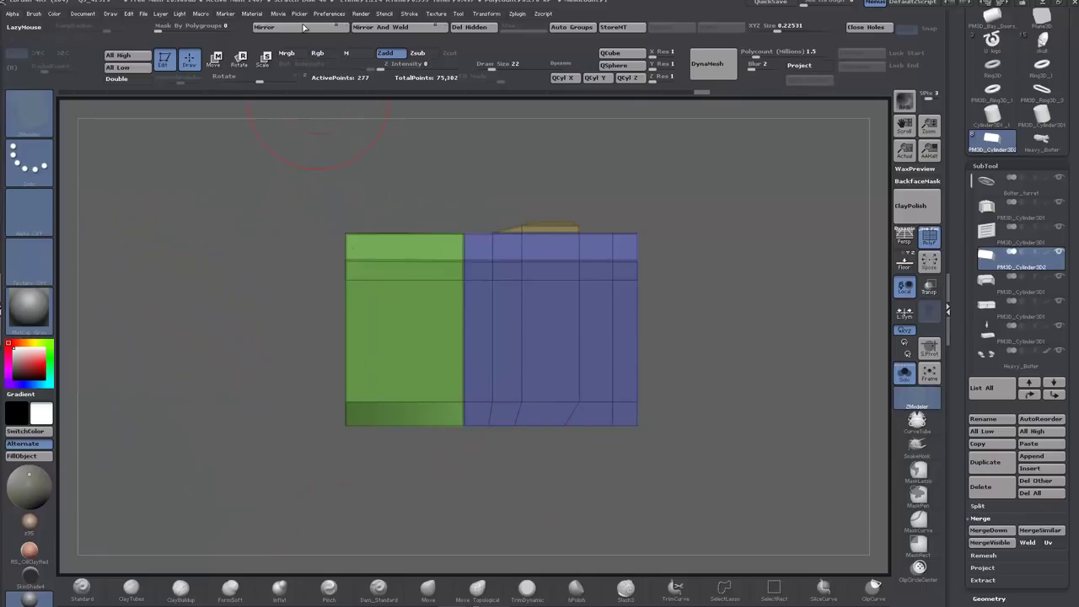
{"action": "left_click", "coordinate": [445, 27]}
{"action": "left_click_drag", "start_coordinate": [322, 215], "coordinate": [297, 253]}
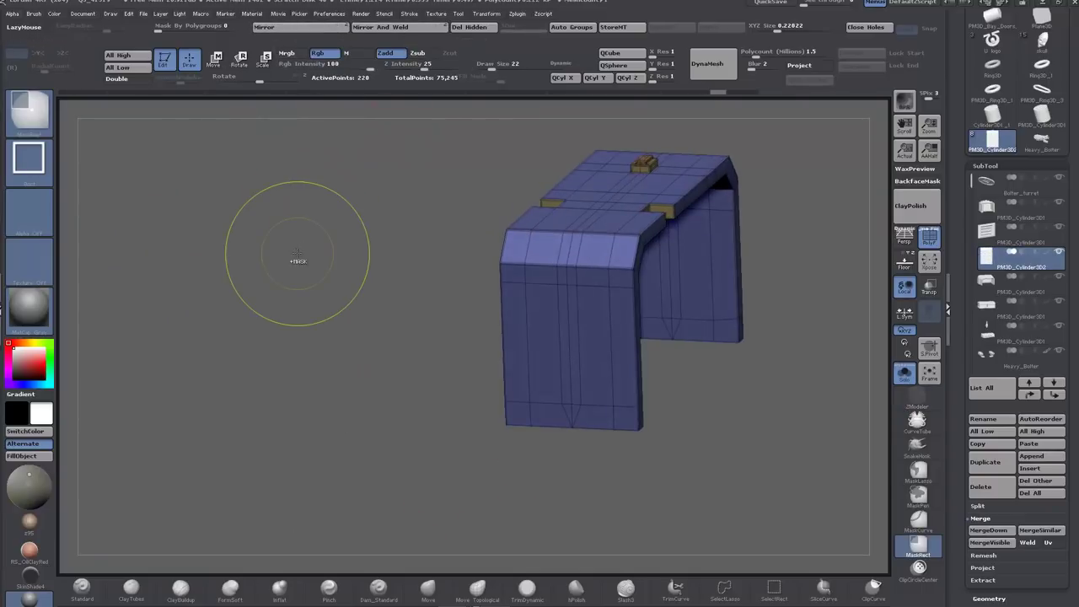
{"action": "key", "text": "ctrl+z"}
{"action": "left_click_drag", "start_coordinate": [724, 371], "coordinate": [673, 361]}
{"action": "left_click", "coordinate": [733, 329], "text": "alt"}
{"action": "key", "text": "ctrl+z"}
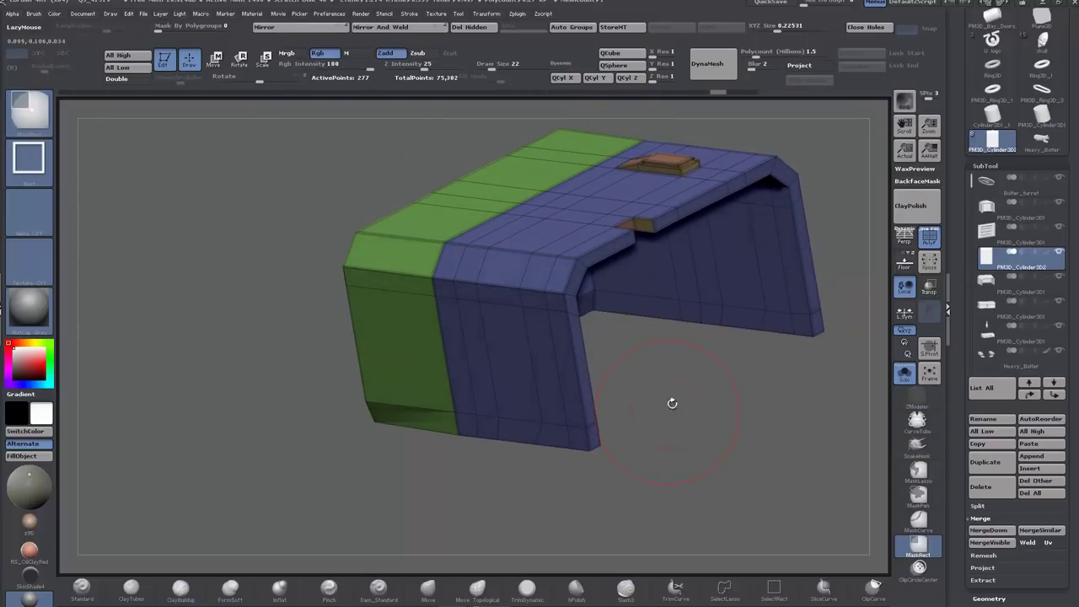
Step: QMesh the raised inner panel on the roof block down flush with its surrounding rim
{"action": "left_click_drag", "start_coordinate": [855, 176], "coordinate": [762, 259]}
{"action": "right_click_drag", "start_coordinate": [763, 260], "coordinate": [641, 189], "text": "ctrl"}
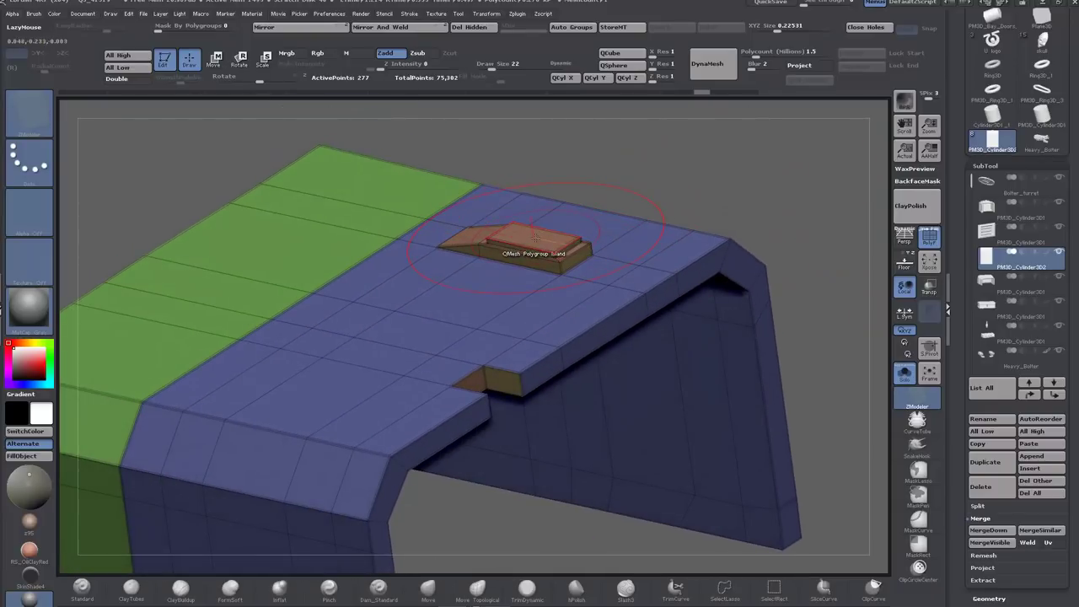
{"action": "left_click_drag", "start_coordinate": [536, 241], "coordinate": [540, 243]}
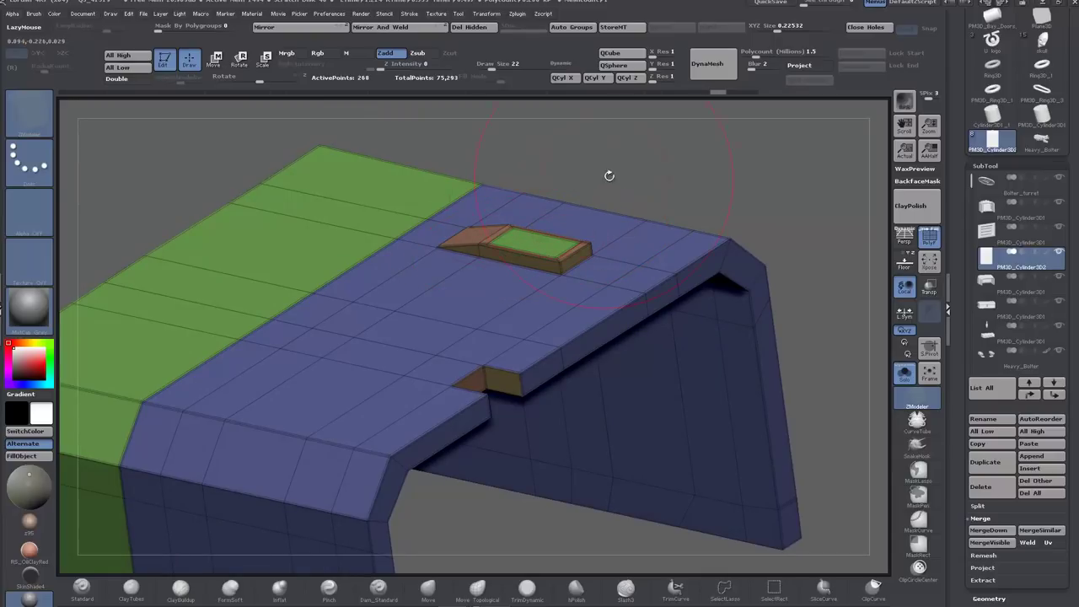
{"action": "right_click_drag", "start_coordinate": [609, 176], "coordinate": [687, 189], "text": "ctrl"}
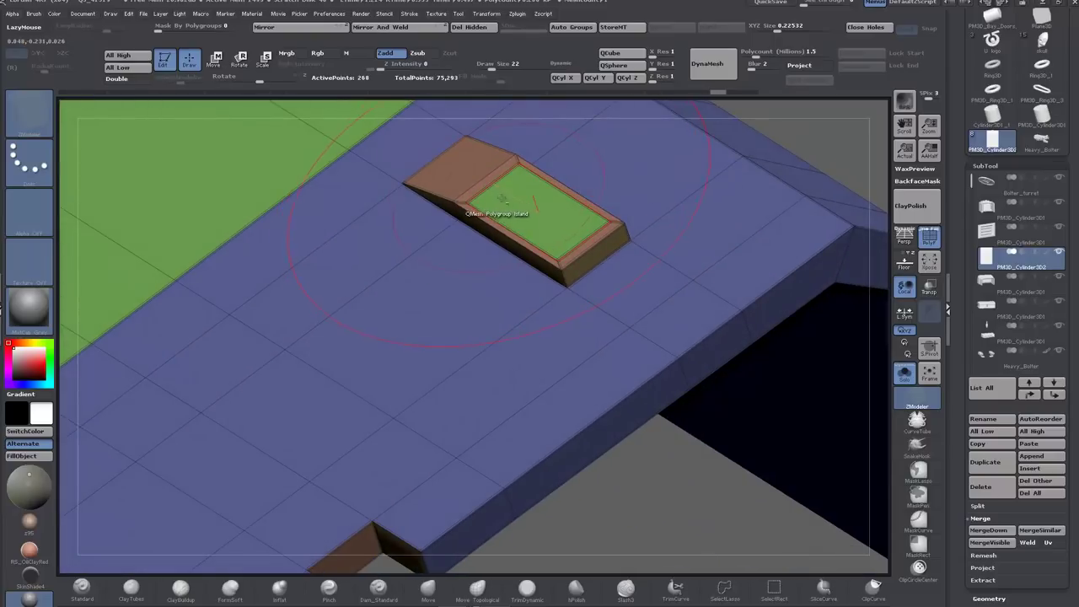
{"action": "left_click", "coordinate": [489, 182], "text": "alt"}
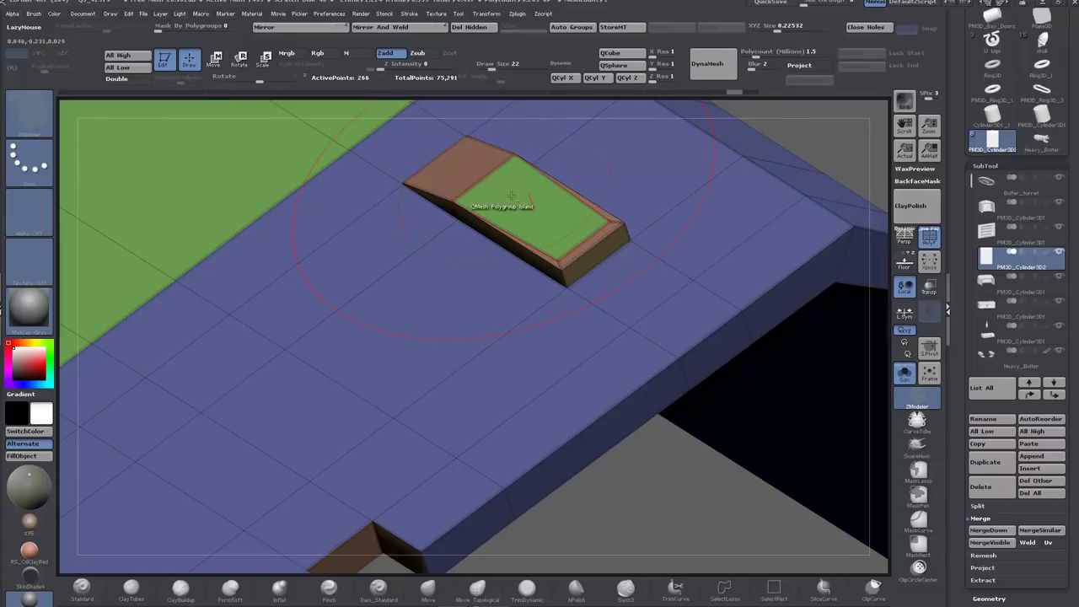
{"action": "key", "text": "ctrl+z"}
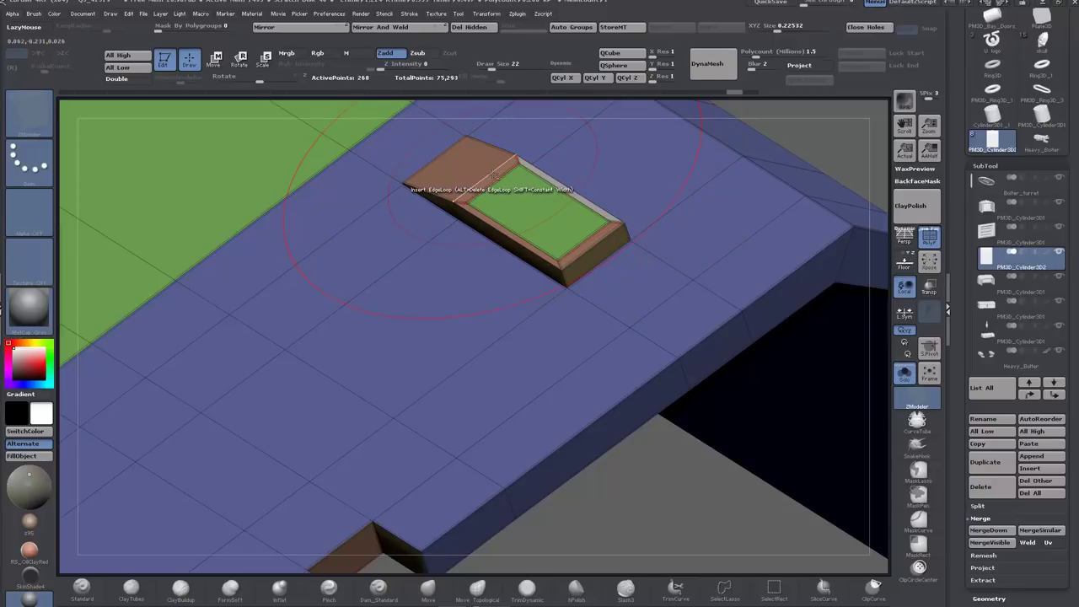
Step: Mark the roof block's top panel and rim, and set the QMesh target to A Single Poly
{"action": "left_click", "coordinate": [564, 218], "text": "alt"}
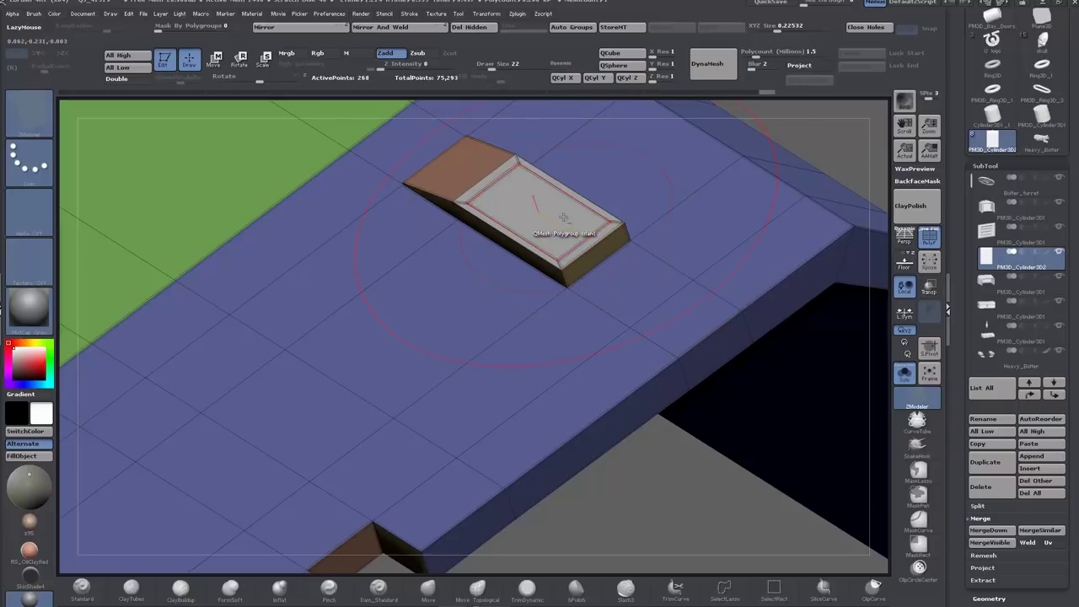
{"action": "key", "text": "ctrl+z"}
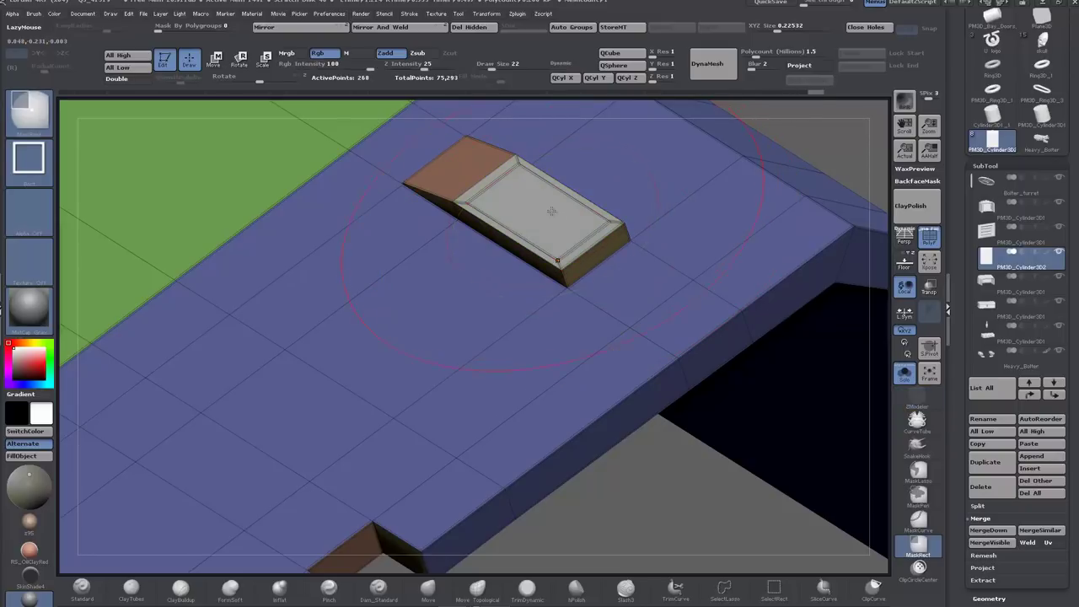
{"action": "key", "text": "space"}
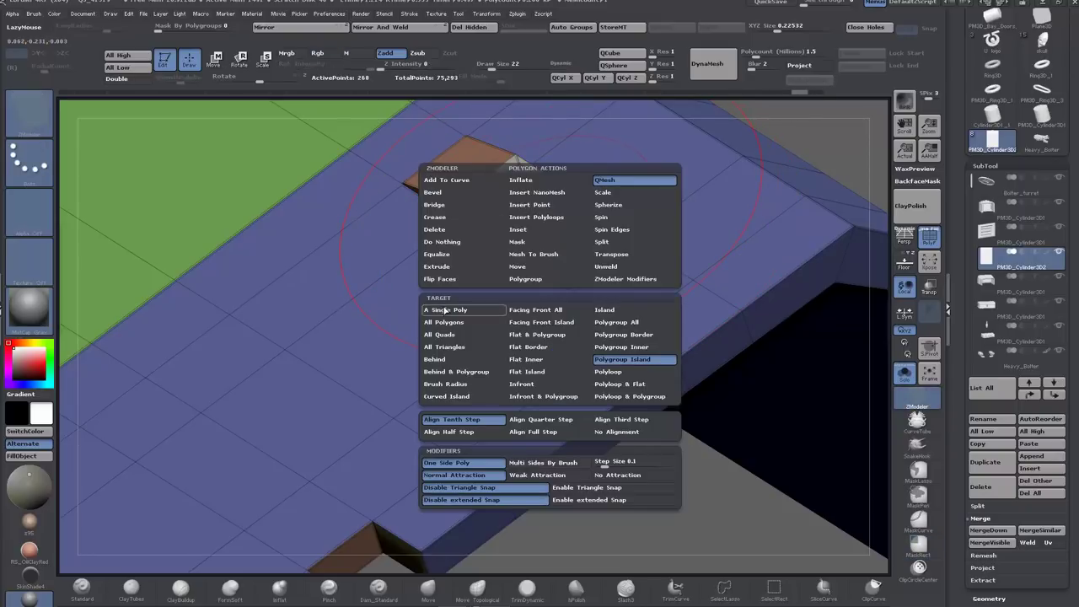
{"action": "left_click", "coordinate": [446, 310]}
Step: Try to QMesh the block's marked top and its sloped face down separately, and undo both
{"action": "left_click_drag", "start_coordinate": [552, 233], "coordinate": [548, 238]}
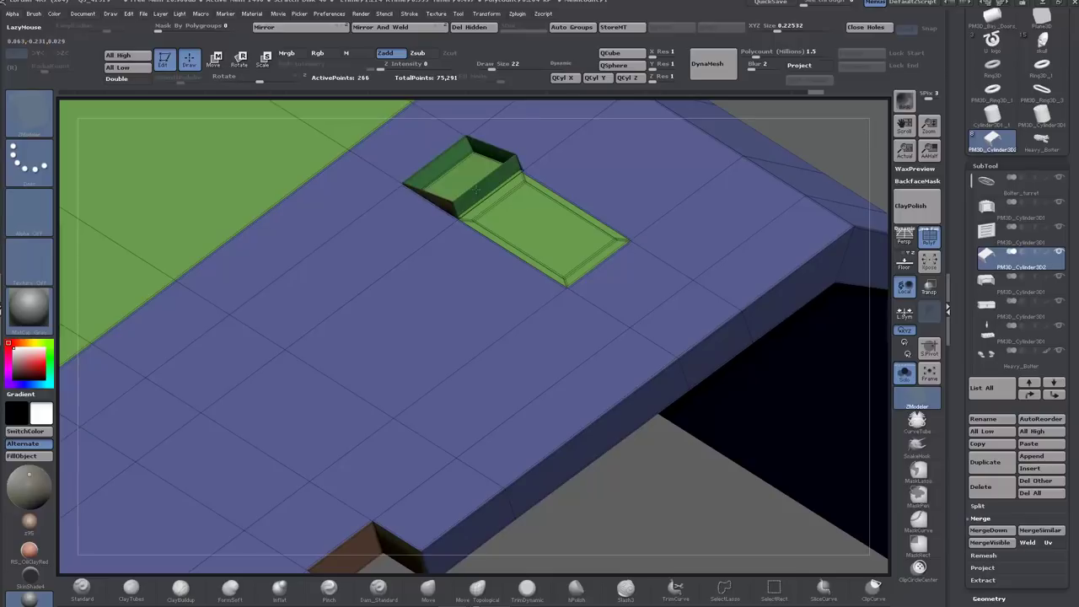
{"action": "left_click_drag", "start_coordinate": [477, 189], "coordinate": [477, 192]}
{"action": "key", "text": "ctrl+z"}
{"action": "key", "text": "ctrl+z"}
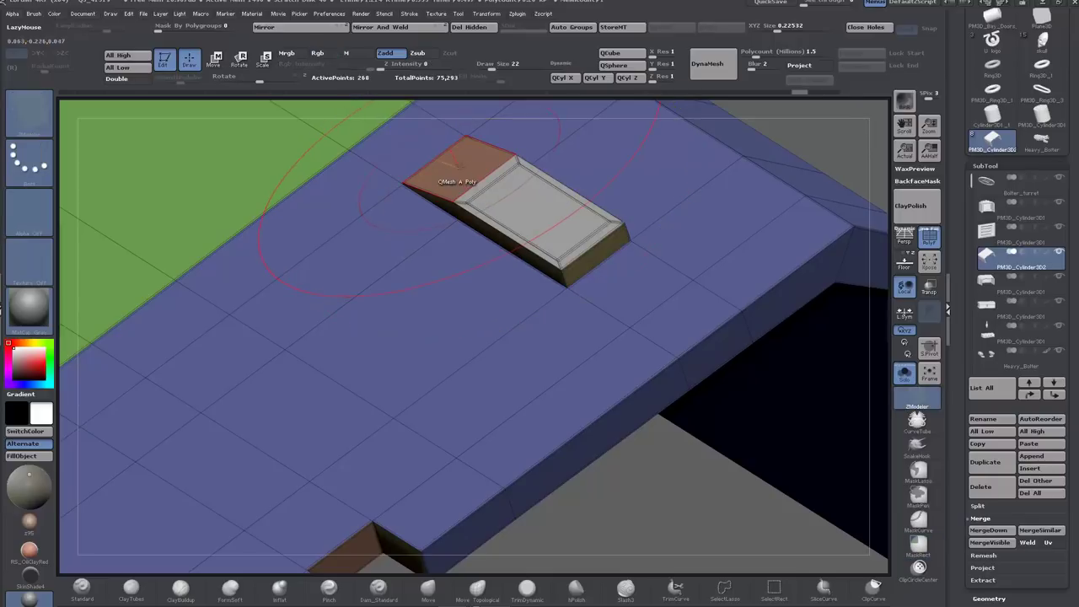
Step: Add the sloped face to the marked polygons and QMesh them all down level with the roof surface
{"action": "left_click", "coordinate": [459, 166], "text": "alt"}
{"action": "left_click_drag", "start_coordinate": [509, 198], "coordinate": [519, 226]}
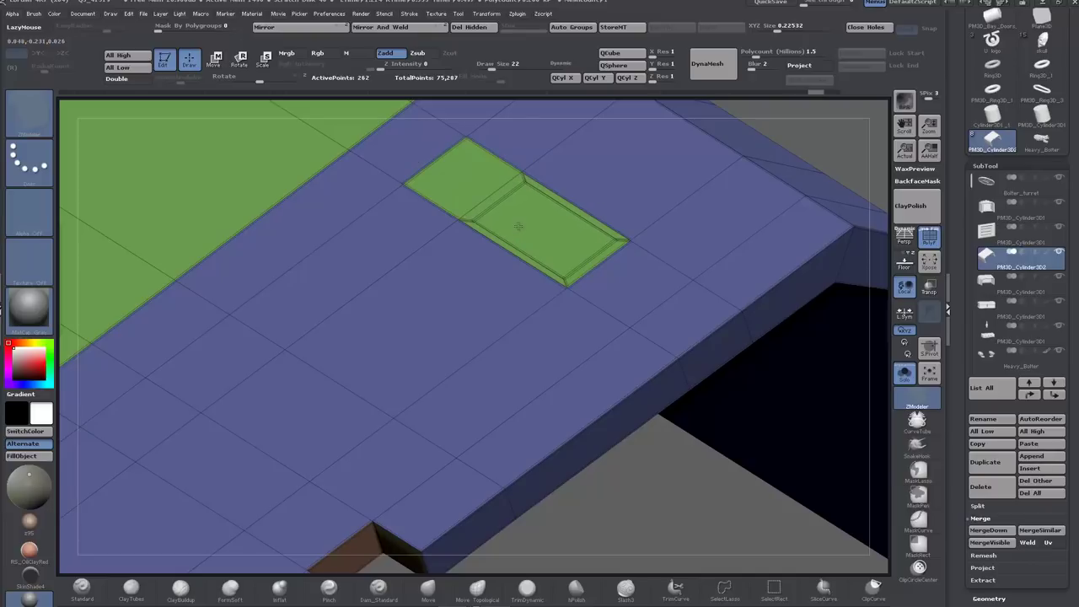
Step: Slide the shell forward along its length and apply Mirror And Weld to make its front and back ends symmetrical
{"action": "left_click_drag", "start_coordinate": [795, 125], "coordinate": [727, 71]}
{"action": "left_click_drag", "start_coordinate": [728, 148], "coordinate": [740, 177]}
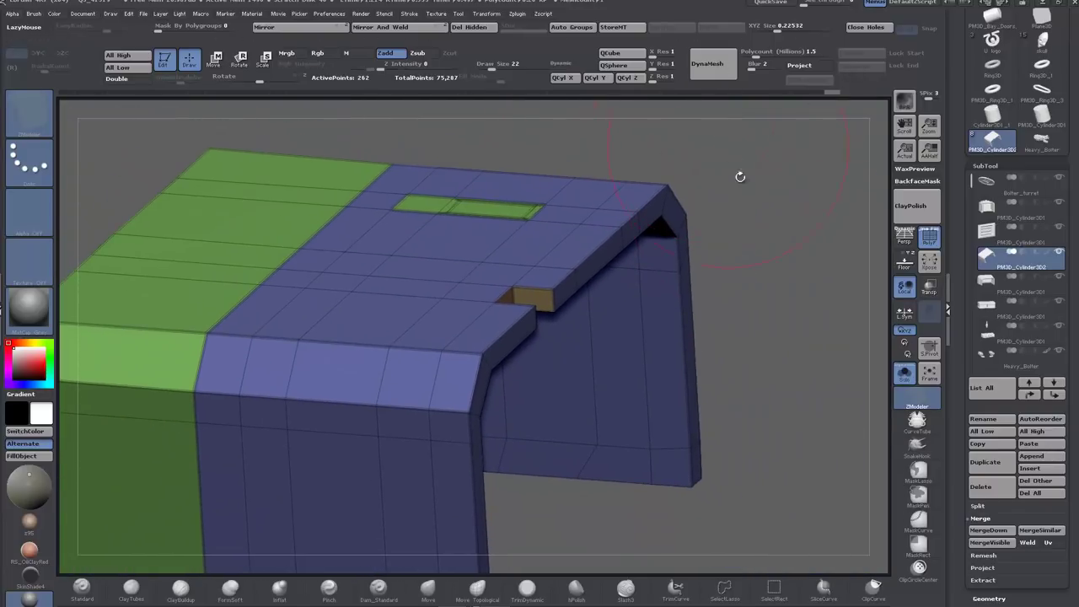
{"action": "left_click_drag", "start_coordinate": [802, 376], "coordinate": [753, 383]}
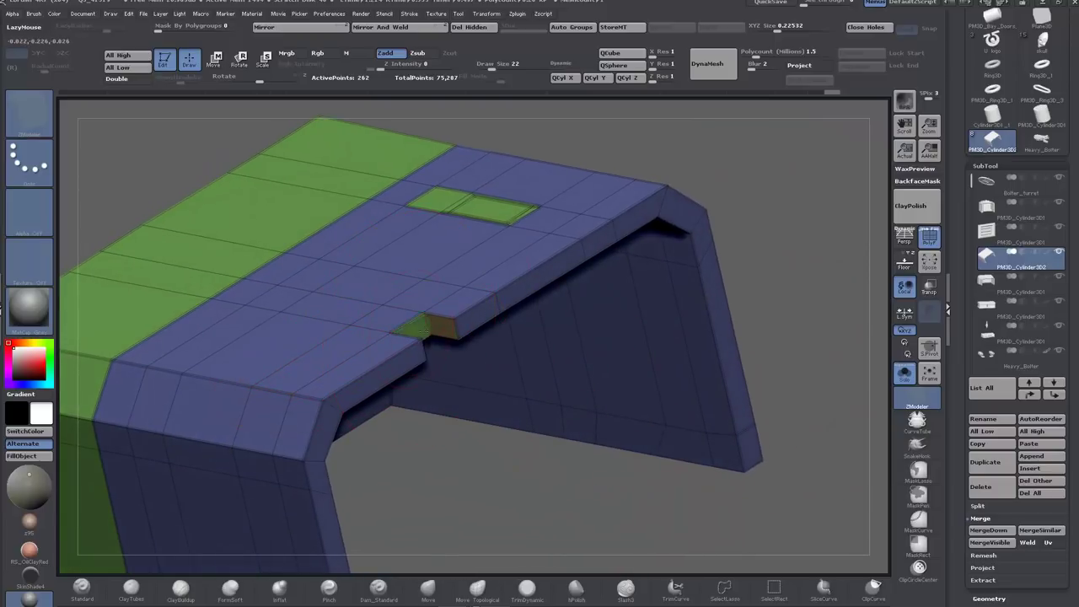
{"action": "left_click_drag", "start_coordinate": [424, 330], "coordinate": [446, 340]}
{"action": "left_click_drag", "start_coordinate": [483, 466], "coordinate": [505, 379], "text": "alt"}
{"action": "left_click_drag", "start_coordinate": [603, 371], "coordinate": [695, 318]}
{"action": "left_click_drag", "start_coordinate": [626, 394], "coordinate": [697, 339], "text": "alt"}
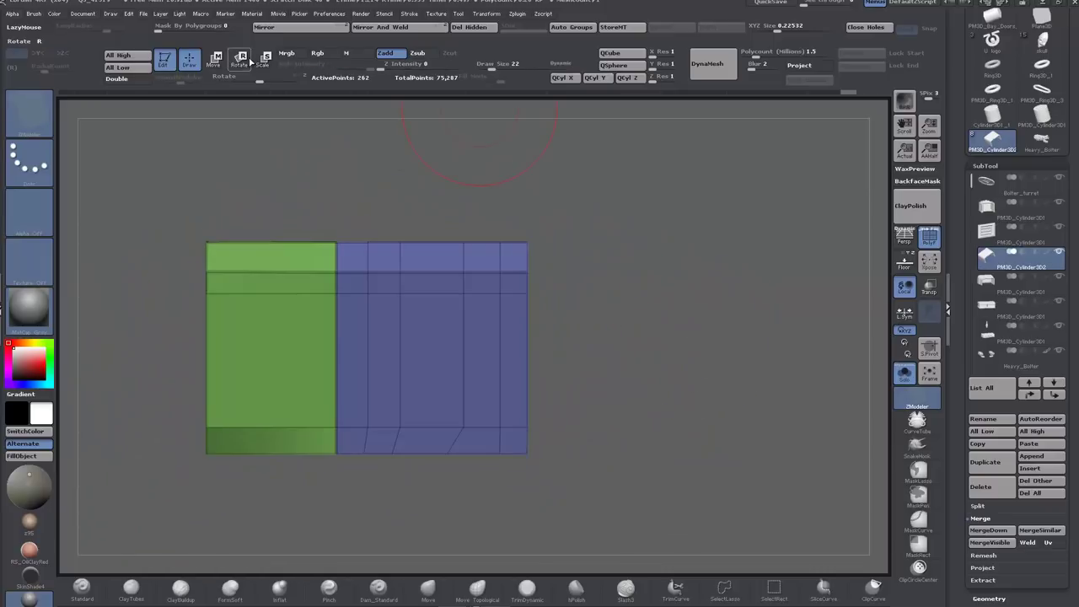
{"action": "left_click", "coordinate": [211, 66]}
{"action": "left_click_drag", "start_coordinate": [369, 342], "coordinate": [681, 342], "text": "shift"}
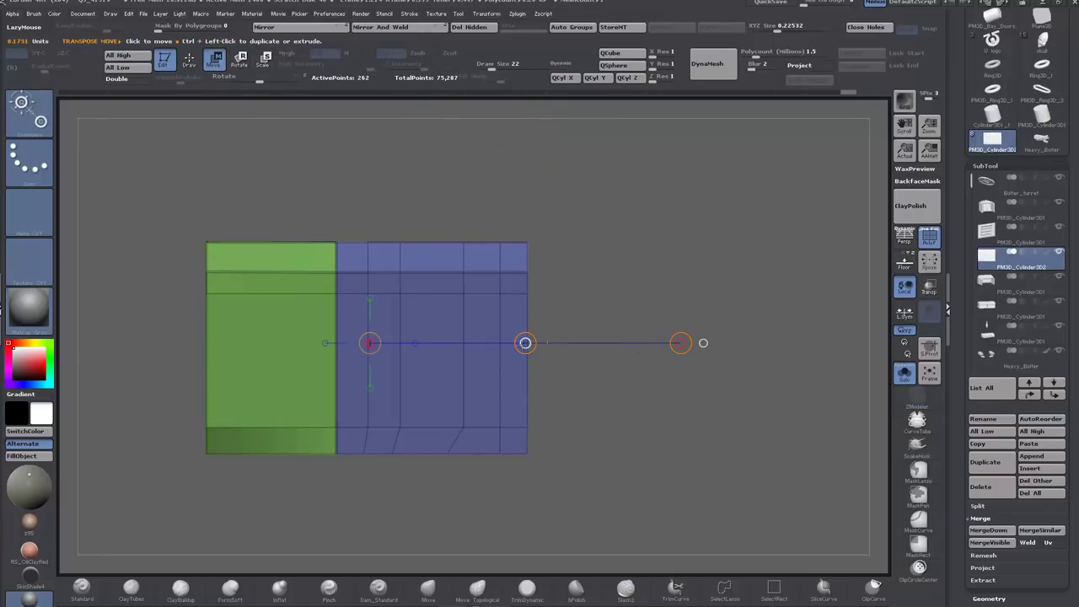
{"action": "left_click_drag", "start_coordinate": [525, 343], "coordinate": [610, 341]}
{"action": "left_click", "coordinate": [386, 27]}
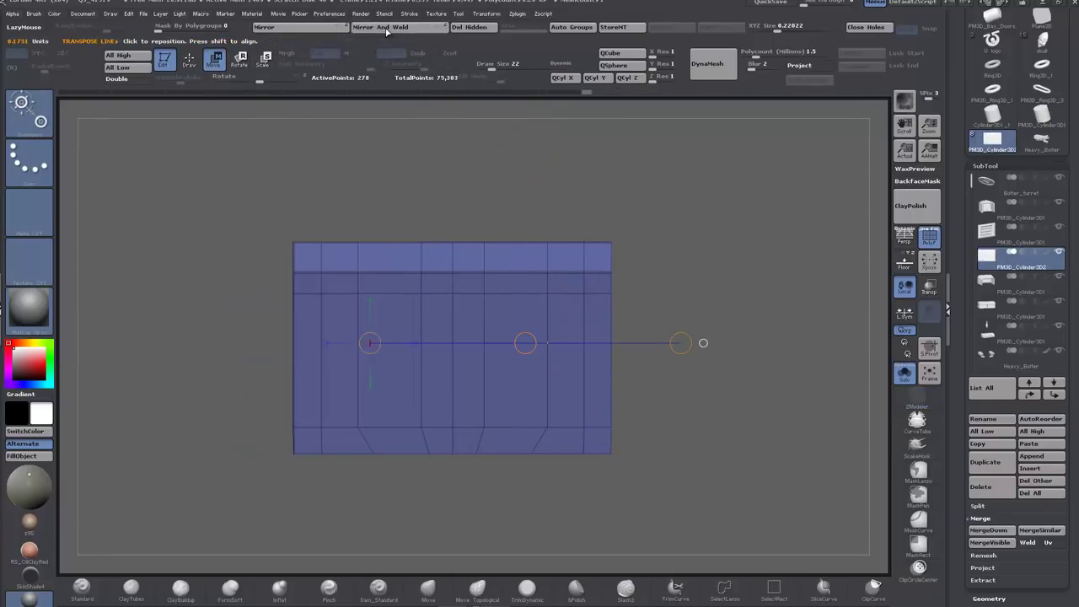
Step: Assign the whole shell to a single polygroup and open its geometry crease settings
{"action": "mouse_move", "coordinate": [684, 174]}
{"action": "left_mouse_down"}
{"action": "mouse_move", "coordinate": [663, 206]}
{"action": "mouse_move", "coordinate": [672, 186]}
{"action": "left_mouse_up"}
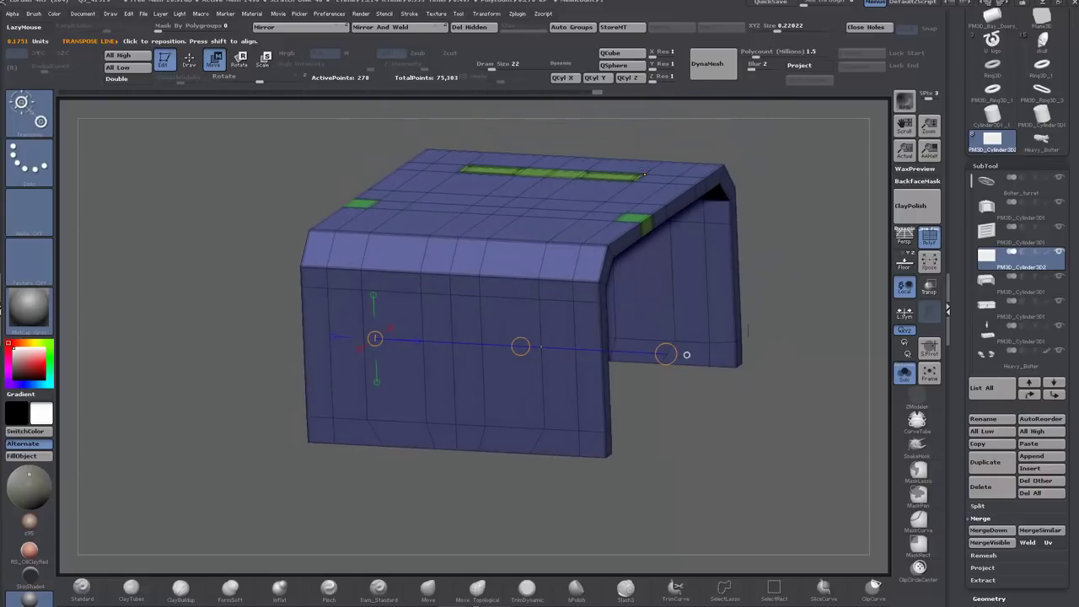
{"action": "key", "text": "ctrl+w"}
{"action": "left_click_drag", "start_coordinate": [811, 247], "coordinate": [702, 226]}
{"action": "left_click_drag", "start_coordinate": [960, 322], "coordinate": [946, 224]}
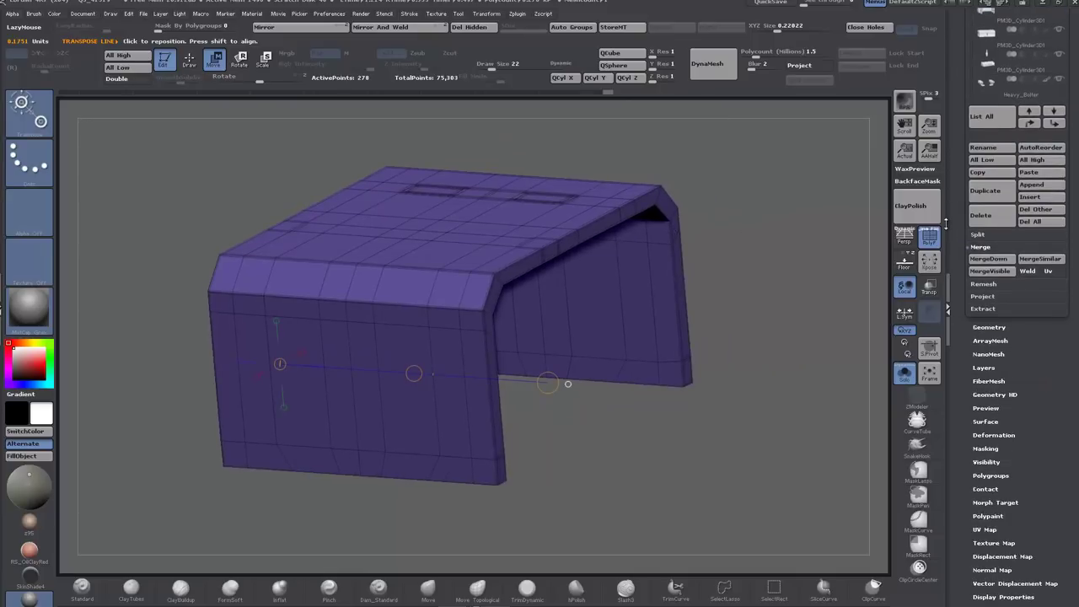
{"action": "left_click", "coordinate": [986, 327]}
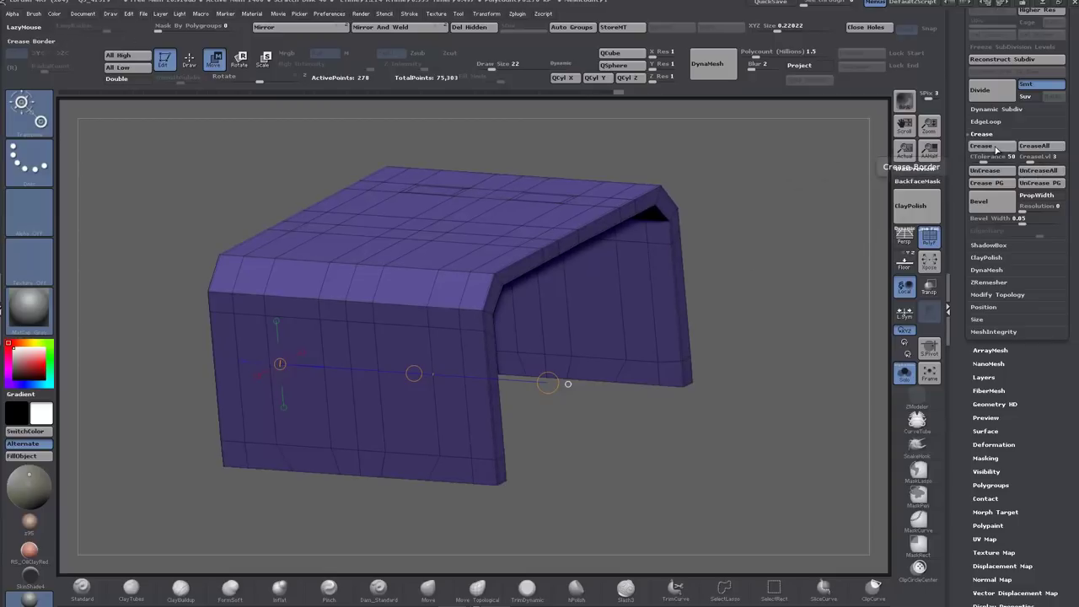
Step: Mirror and weld the shell across its width so both sides of the roof match
{"action": "left_click_drag", "start_coordinate": [785, 256], "coordinate": [784, 287]}
{"action": "left_click_drag", "start_coordinate": [764, 241], "coordinate": [708, 381], "text": "alt"}
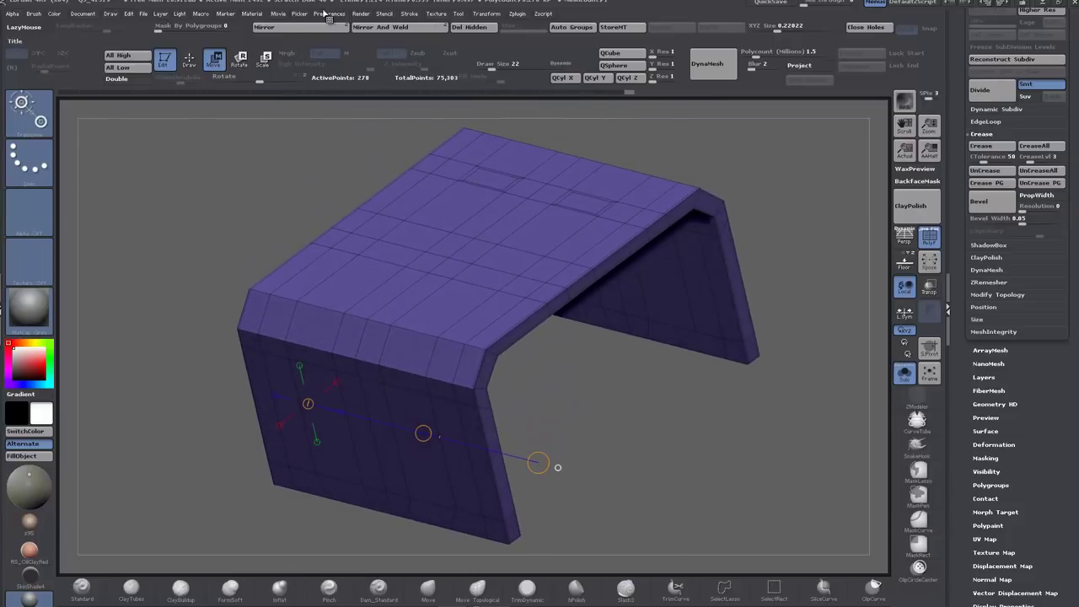
{"action": "left_click", "coordinate": [444, 25]}
{"action": "left_click", "coordinate": [434, 25]}
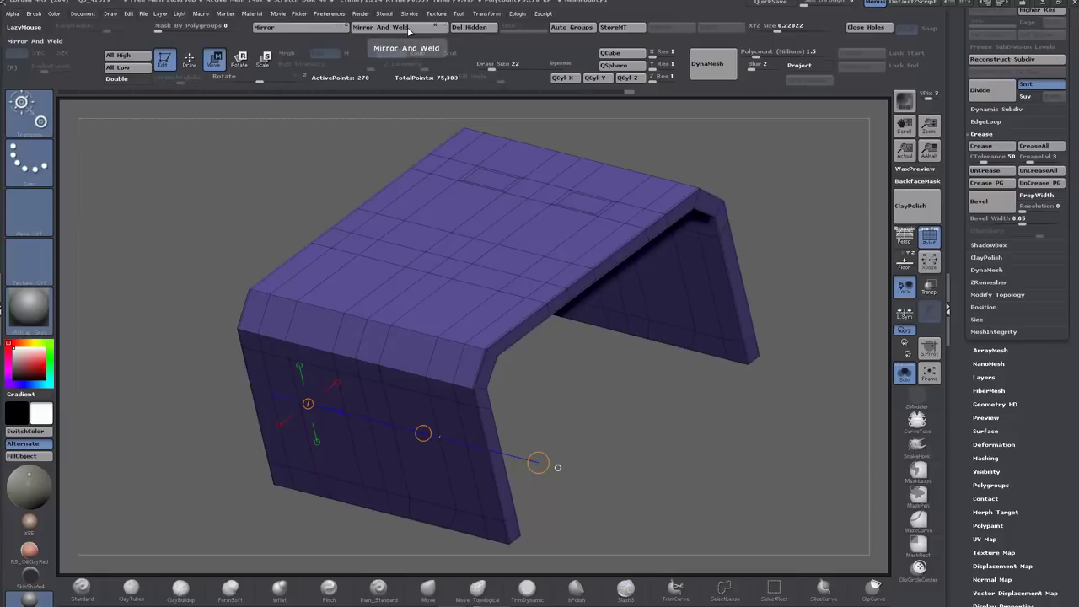
{"action": "left_click", "coordinate": [409, 31]}
Step: Straighten the slanted lower edges on one half of the side wall by isolating and shifting their bottom points
{"action": "left_click_drag", "start_coordinate": [679, 440], "coordinate": [687, 395], "text": "alt"}
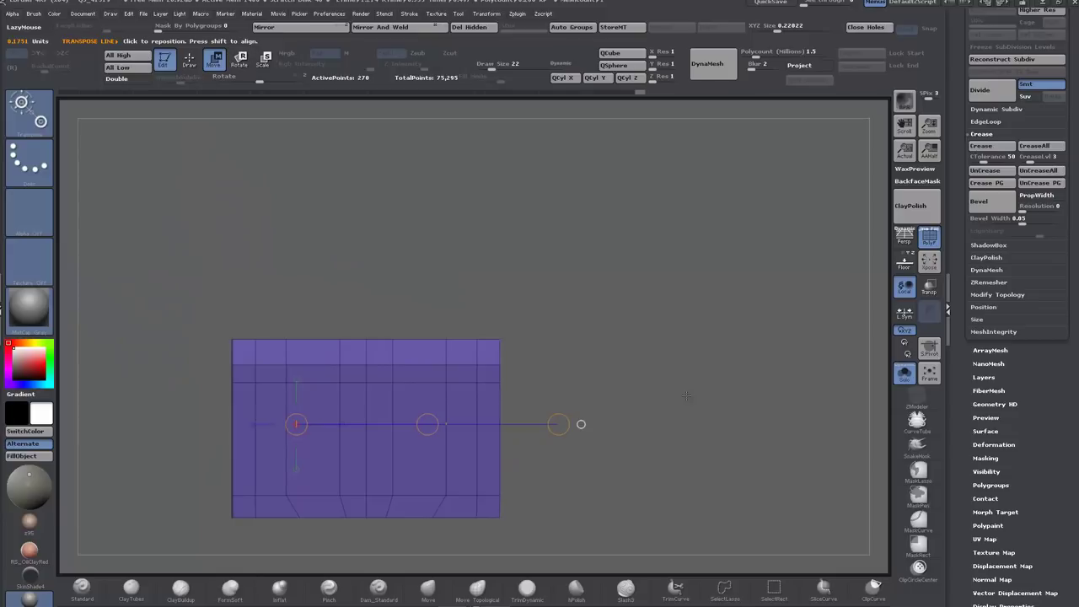
{"action": "left_click_drag", "start_coordinate": [661, 489], "coordinate": [721, 394]}
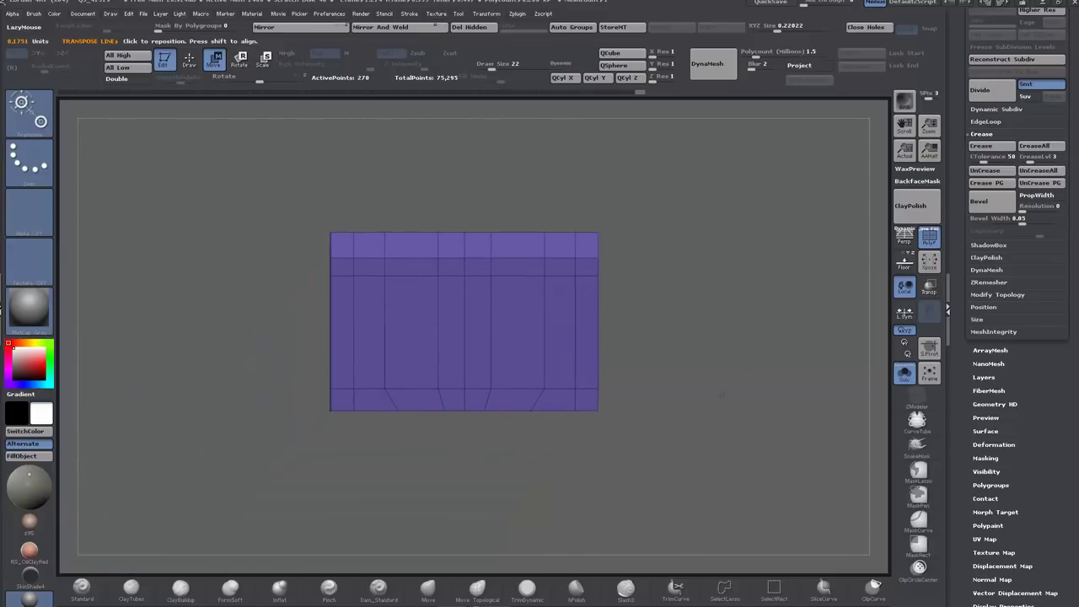
{"action": "key", "text": "ctrl"}
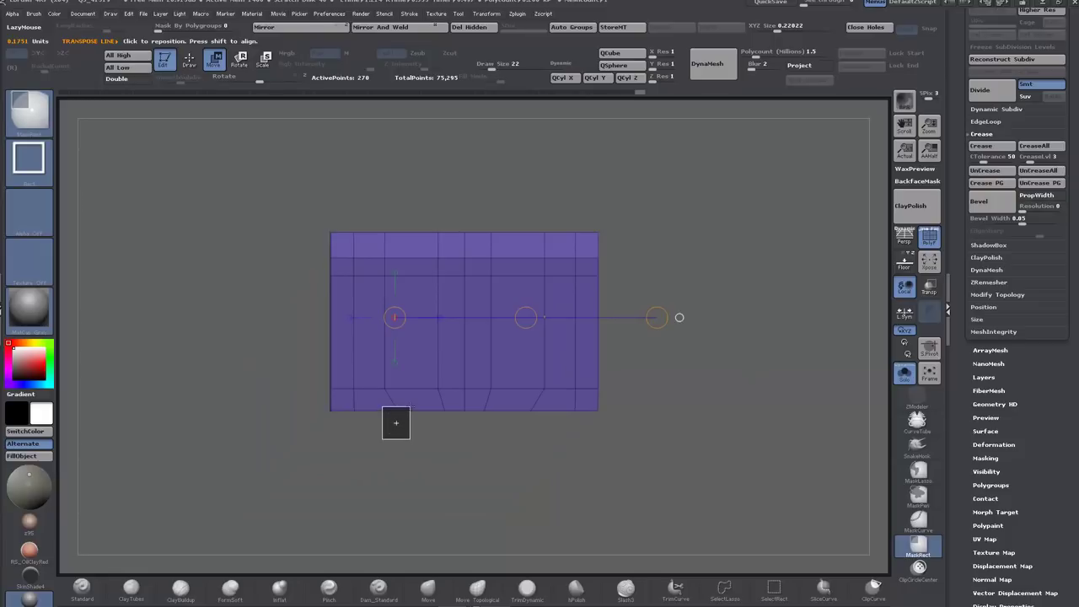
{"action": "left_click_drag", "start_coordinate": [419, 405], "coordinate": [459, 400], "text": "ctrl"}
{"action": "left_click", "coordinate": [472, 451], "text": "ctrl"}
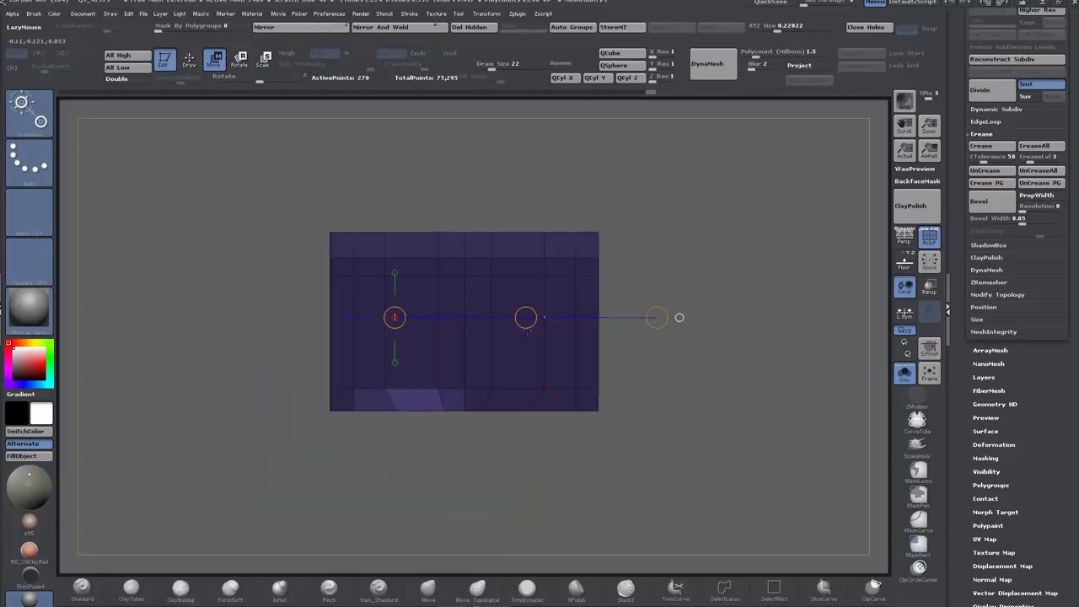
{"action": "mouse_move", "coordinate": [525, 318]}
{"action": "left_mouse_down"}
{"action": "mouse_move", "coordinate": [508, 321]}
{"action": "mouse_move", "coordinate": [526, 318]}
{"action": "left_mouse_up"}
{"action": "left_click_drag", "start_coordinate": [469, 451], "coordinate": [482, 465], "text": "ctrl"}
{"action": "left_click_drag", "start_coordinate": [417, 436], "coordinate": [438, 402], "text": "ctrl"}
{"action": "left_click", "coordinate": [412, 485], "text": "ctrl"}
{"action": "left_click_drag", "start_coordinate": [526, 317], "coordinate": [533, 317]}
Step: Straighten the slanted lower edges on the side wall's other half by shifting their bottom points, and clear the mask
{"action": "left_click_drag", "start_coordinate": [477, 468], "coordinate": [489, 481], "text": "ctrl"}
{"action": "left_click_drag", "start_coordinate": [477, 445], "coordinate": [508, 396], "text": "ctrl"}
{"action": "left_click", "coordinate": [511, 462], "text": "ctrl"}
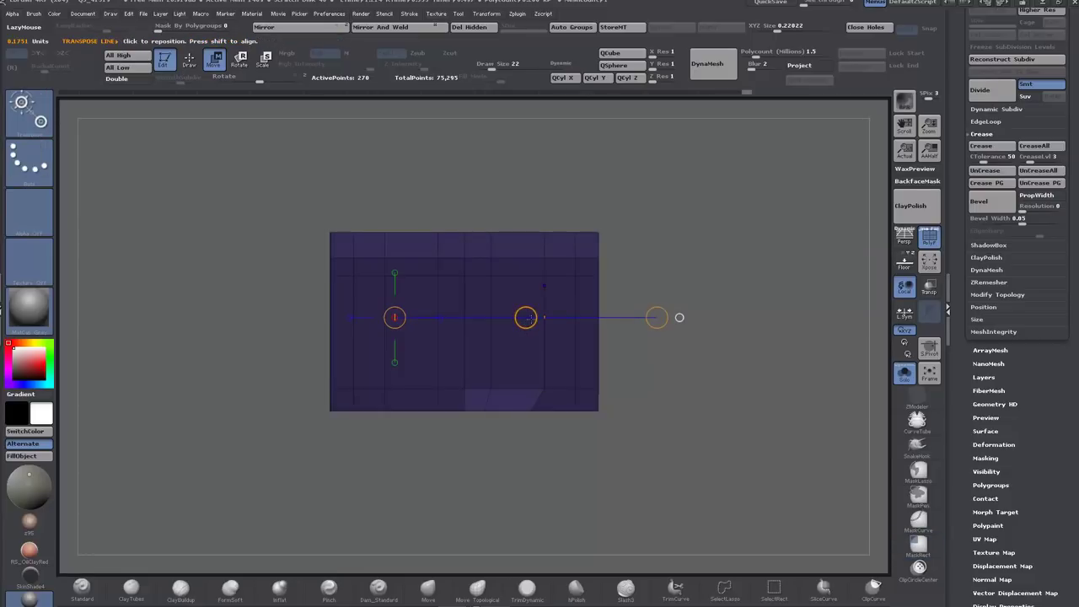
{"action": "left_click_drag", "start_coordinate": [526, 317], "coordinate": [533, 318]}
{"action": "left_click_drag", "start_coordinate": [526, 466], "coordinate": [541, 401], "text": "ctrl"}
{"action": "left_click", "coordinate": [464, 507], "text": "ctrl"}
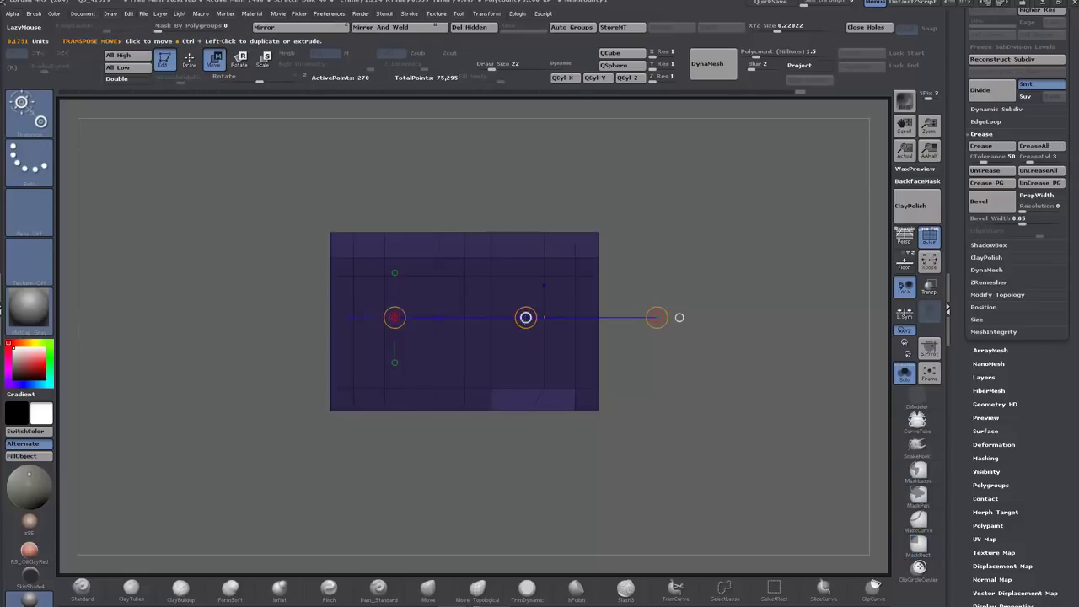
{"action": "left_click_drag", "start_coordinate": [525, 317], "coordinate": [539, 318]}
{"action": "left_click_drag", "start_coordinate": [606, 436], "coordinate": [648, 458], "text": "ctrl"}
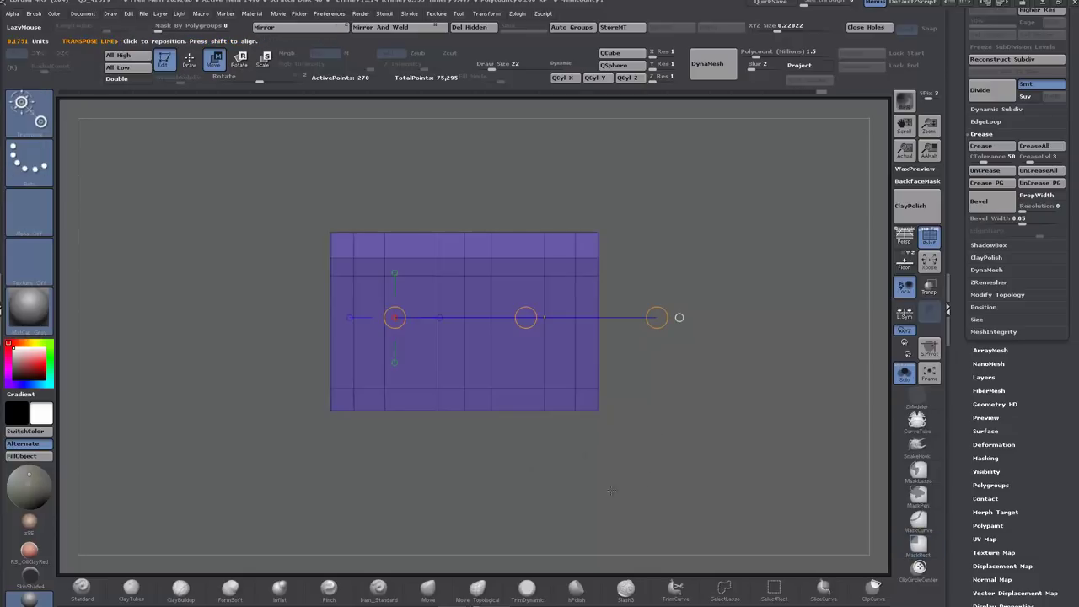
Step: Delete the four surplus edge loops running lengthwise along the roof, keeping the center loop
{"action": "left_click_drag", "start_coordinate": [613, 492], "coordinate": [573, 476]}
{"action": "left_click_drag", "start_coordinate": [455, 391], "coordinate": [312, 388]}
{"action": "key", "text": "q"}
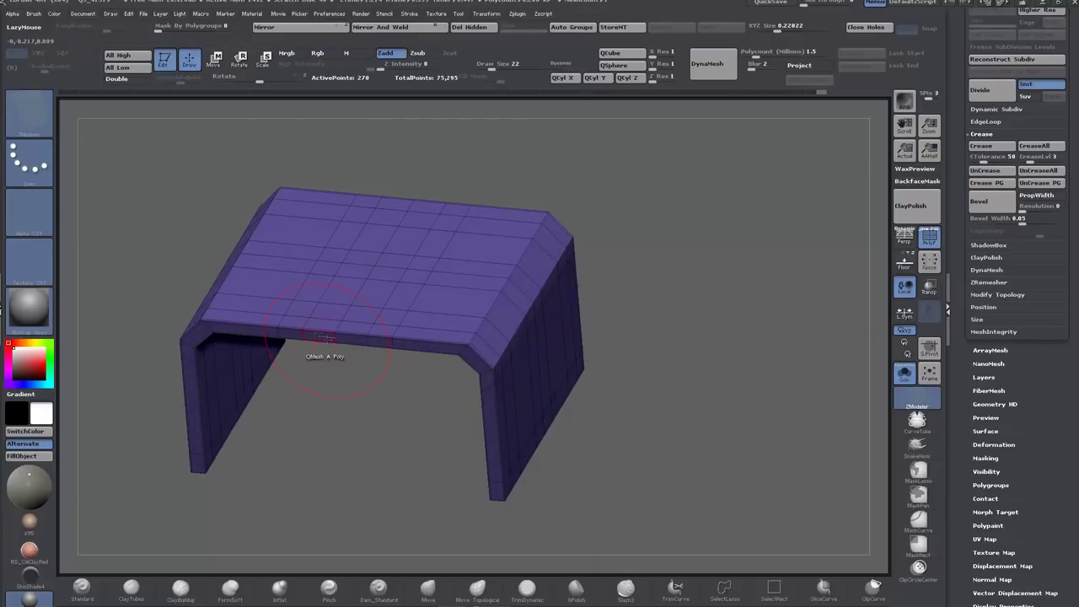
{"action": "left_click", "coordinate": [307, 289], "text": "alt"}
{"action": "left_click", "coordinate": [328, 295], "text": "alt"}
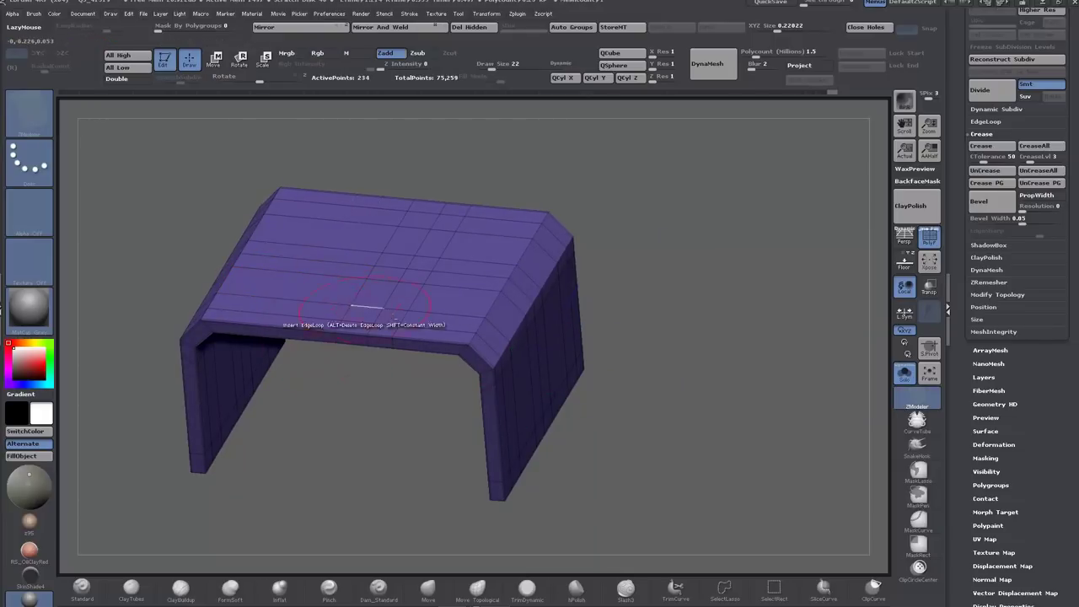
{"action": "left_click", "coordinate": [389, 294], "text": "alt"}
{"action": "left_click", "coordinate": [387, 311], "text": "alt"}
{"action": "left_click_drag", "start_coordinate": [342, 407], "coordinate": [349, 413]}
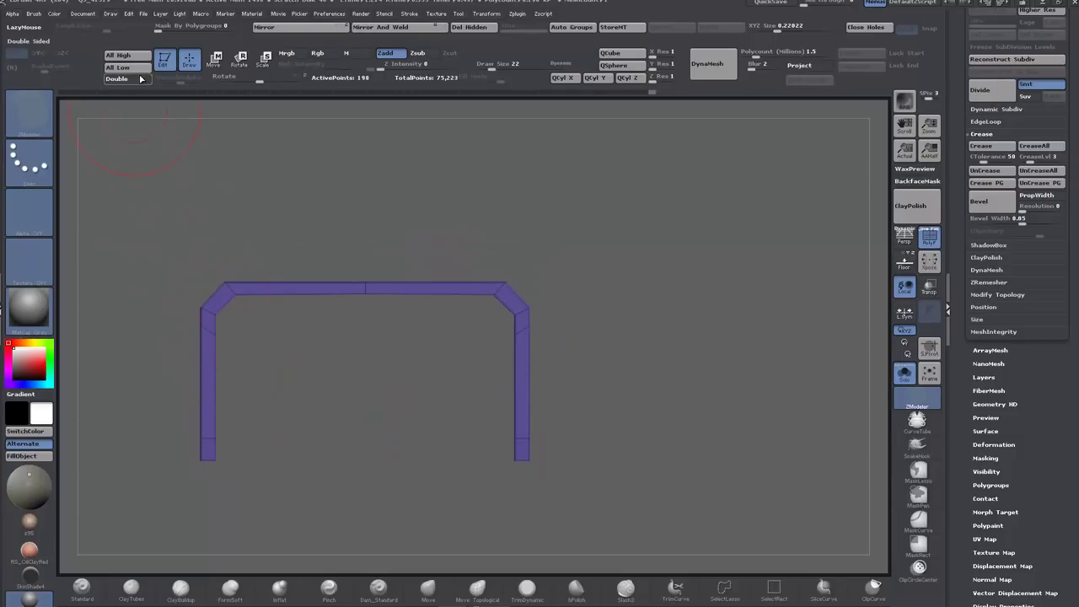
{"action": "left_click_drag", "start_coordinate": [144, 211], "coordinate": [272, 492], "text": "ctrl"}
{"action": "left_click", "coordinate": [385, 393], "text": "ctrl"}
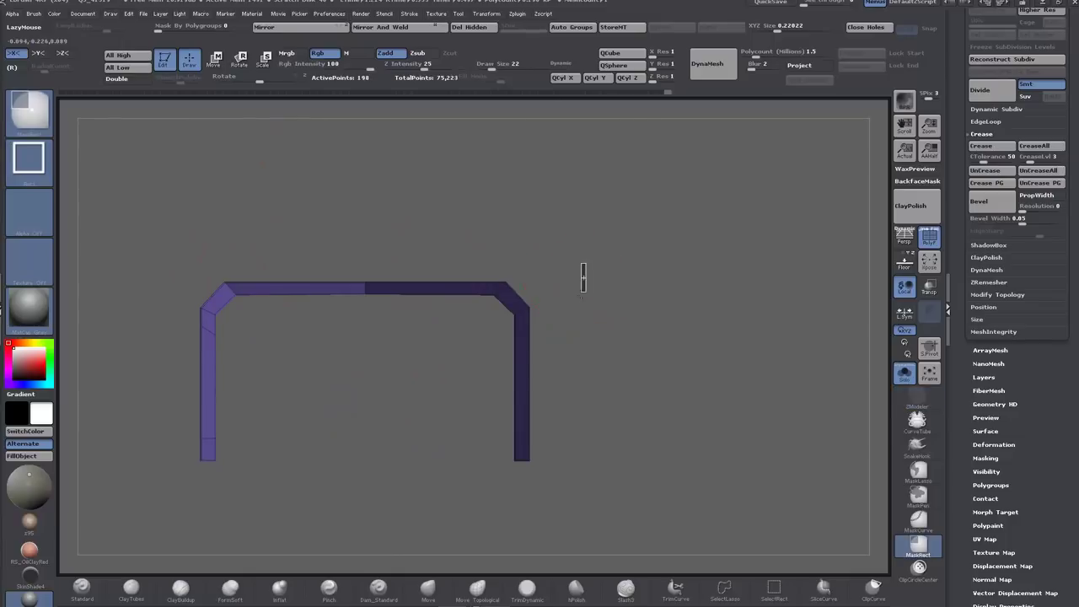
{"action": "left_click_drag", "start_coordinate": [582, 277], "coordinate": [648, 244], "text": "ctrl"}
Step: Isolate both side walls with X symmetry, move them inward to narrow the shell, and show the whole turret from the front
{"action": "key", "text": "w"}
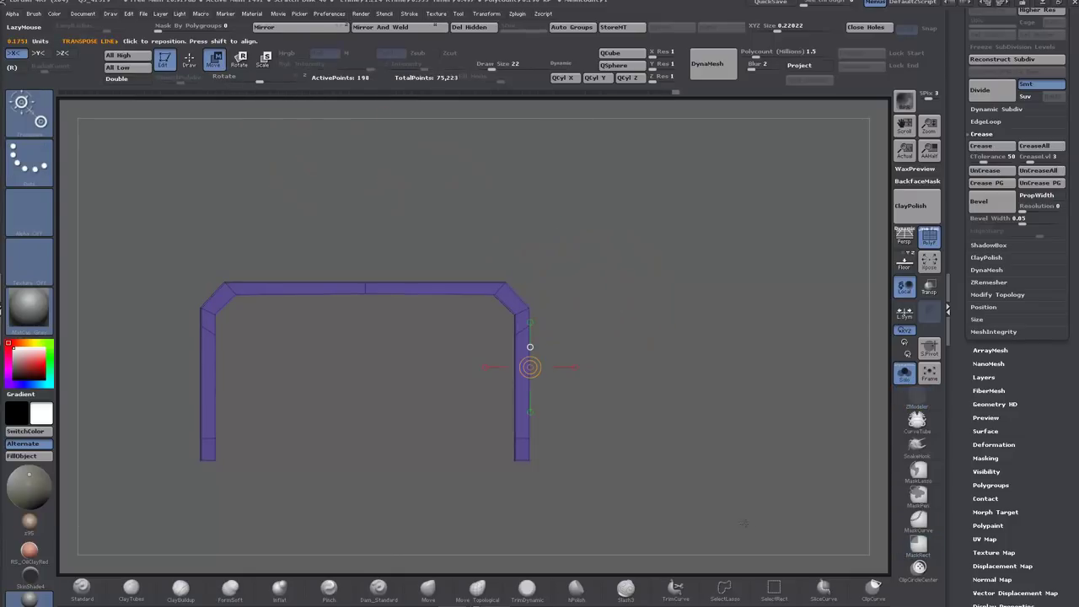
{"action": "left_click_drag", "start_coordinate": [529, 307], "coordinate": [730, 308], "text": "shift"}
{"action": "mouse_move", "coordinate": [477, 249]}
{"action": "left_mouse_down", "text": "ctrl"}
{"action": "mouse_move", "coordinate": [504, 279]}
{"action": "mouse_move", "coordinate": [622, 511]}
{"action": "left_mouse_up", "text": "ctrl"}
{"action": "left_click", "coordinate": [622, 511], "text": "ctrl"}
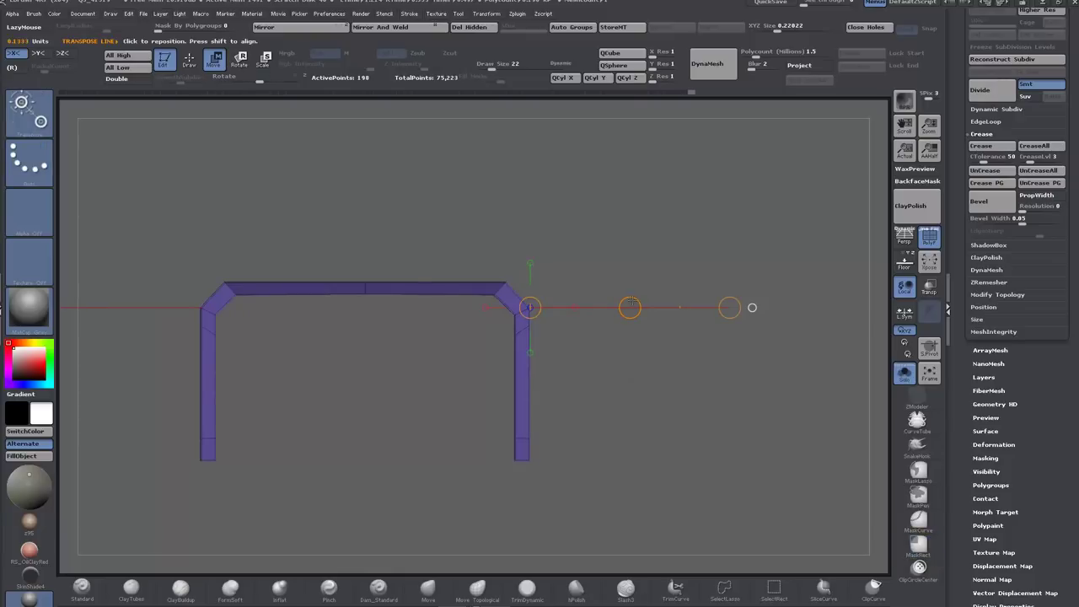
{"action": "left_click_drag", "start_coordinate": [628, 307], "coordinate": [535, 303]}
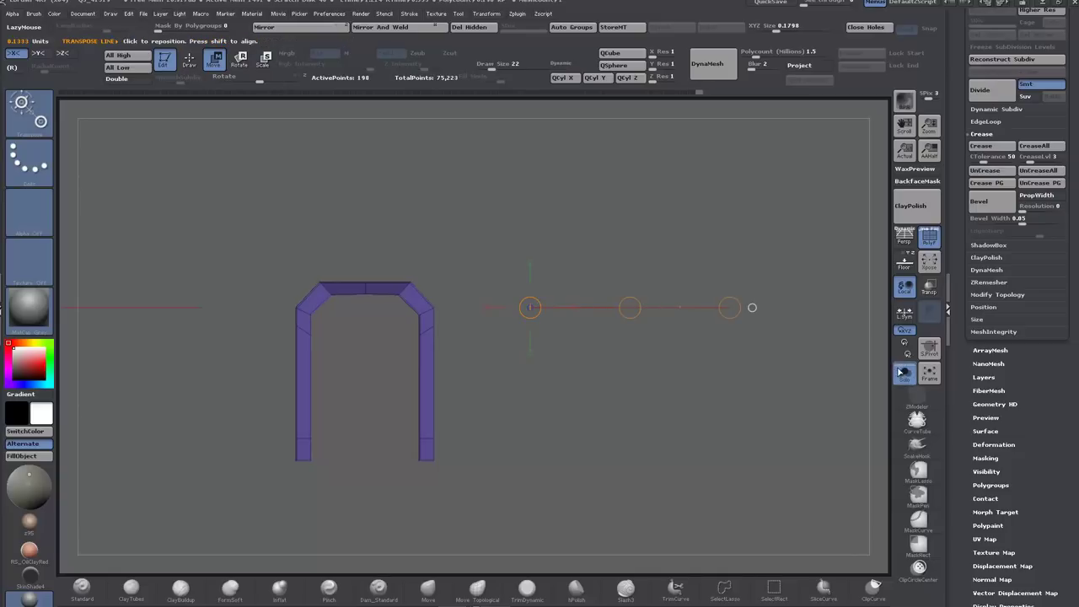
{"action": "left_click", "coordinate": [902, 373]}
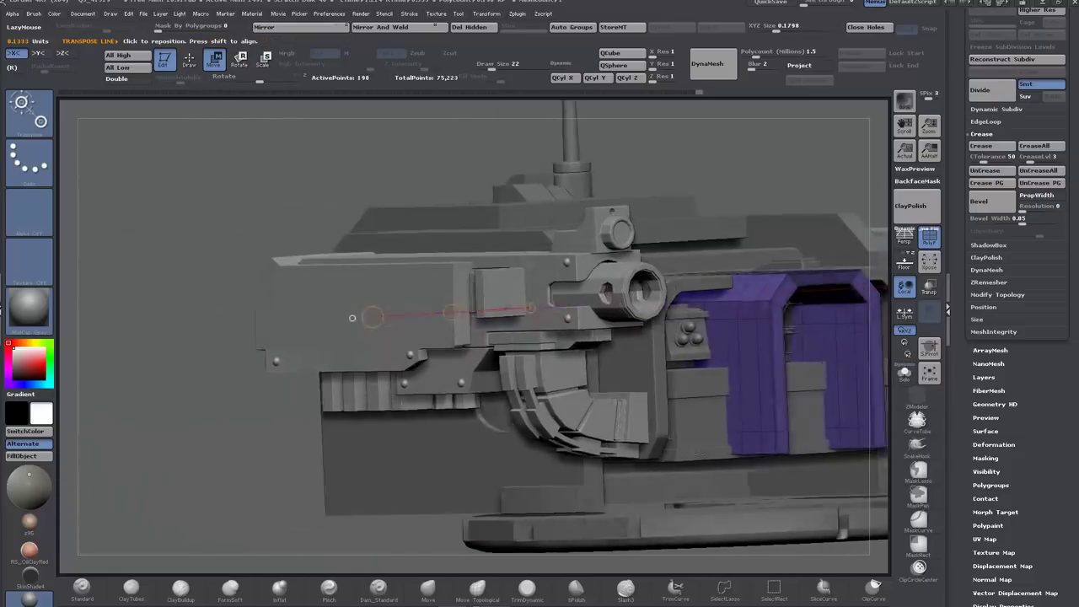
{"action": "right_click_drag", "start_coordinate": [698, 455], "coordinate": [679, 455]}
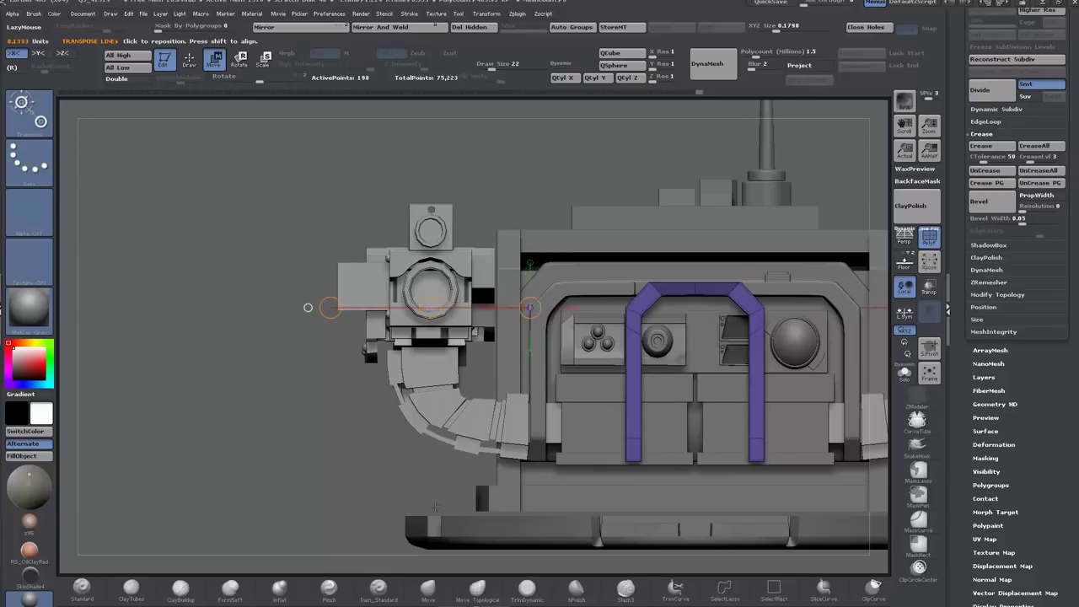
Step: Try to move the shell toward the side-mounted bolter with X symmetry on, and undo the moves
{"action": "left_click_drag", "start_coordinate": [429, 306], "coordinate": [364, 306]}
{"action": "key", "text": "ctrl+z"}
{"action": "left_click_drag", "start_coordinate": [320, 379], "coordinate": [340, 401], "text": "ctrl"}
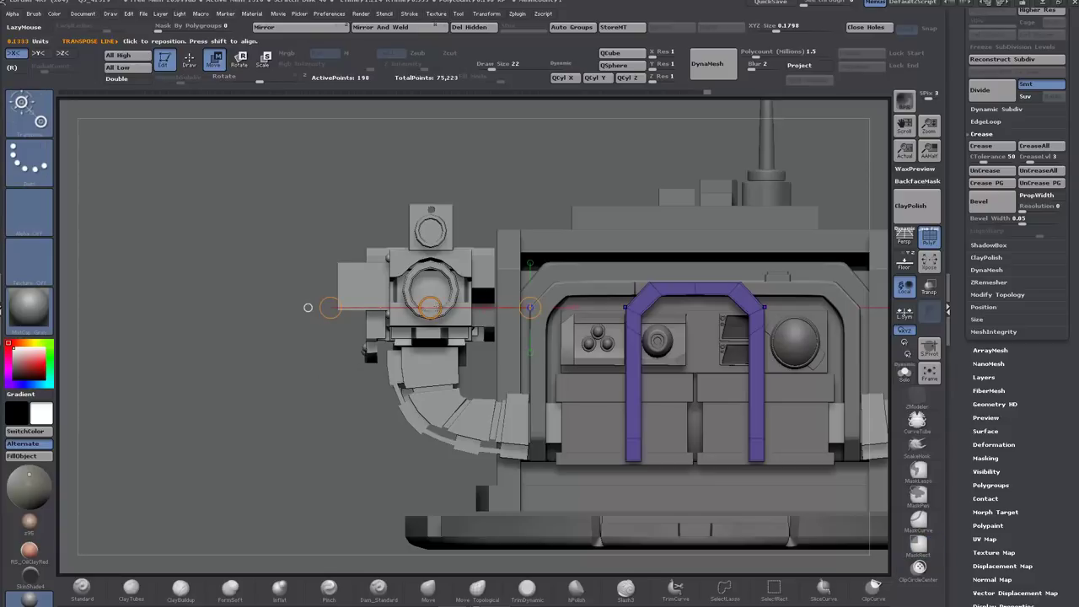
{"action": "left_click_drag", "start_coordinate": [432, 308], "coordinate": [352, 308]}
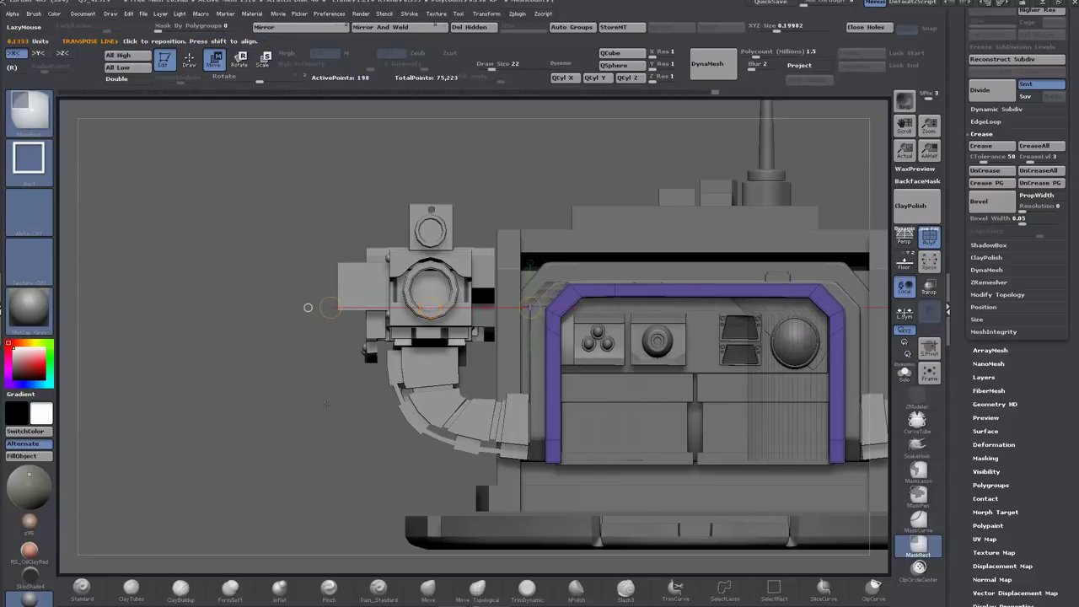
{"action": "key", "text": "ctrl+z"}
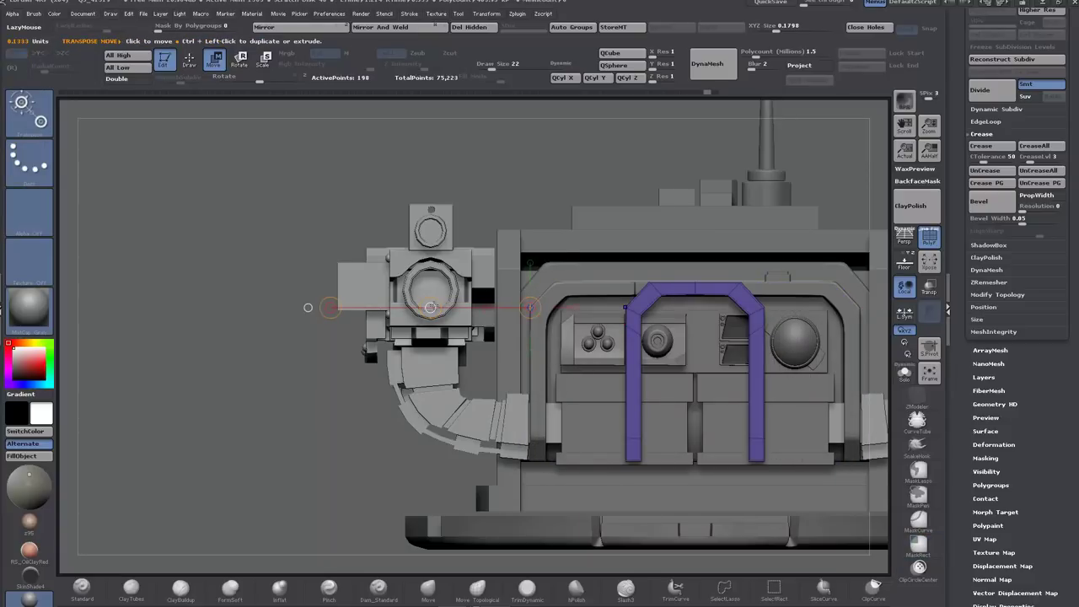
Step: Move the entire narrowed shell sideways without symmetry so it straddles the side-mounted heavy bolter
{"action": "left_click_drag", "start_coordinate": [430, 307], "coordinate": [139, 324]}
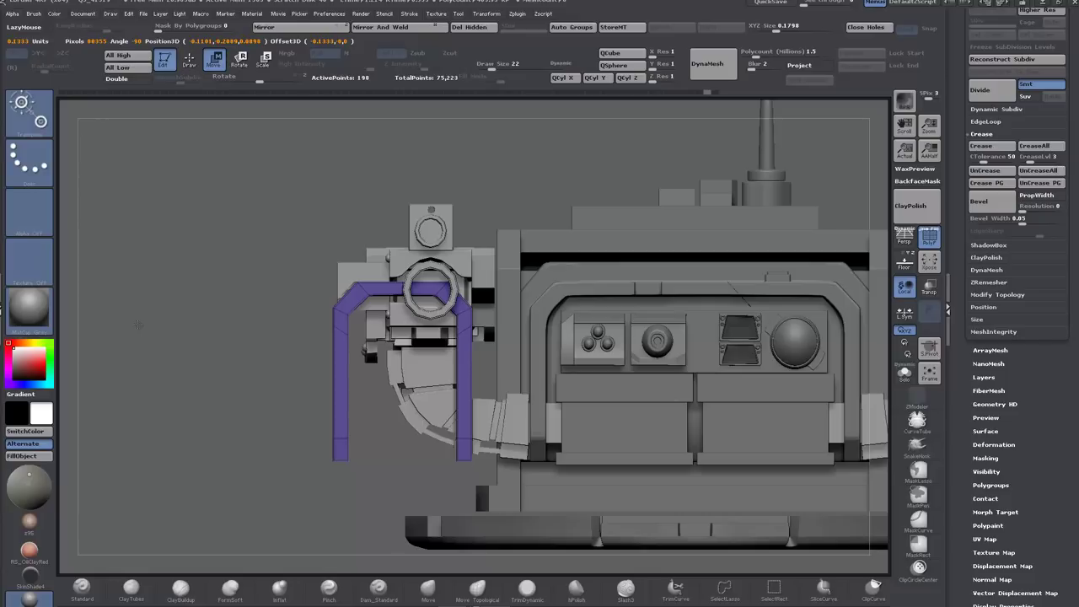
{"action": "left_click_drag", "start_coordinate": [138, 324], "coordinate": [165, 365]}
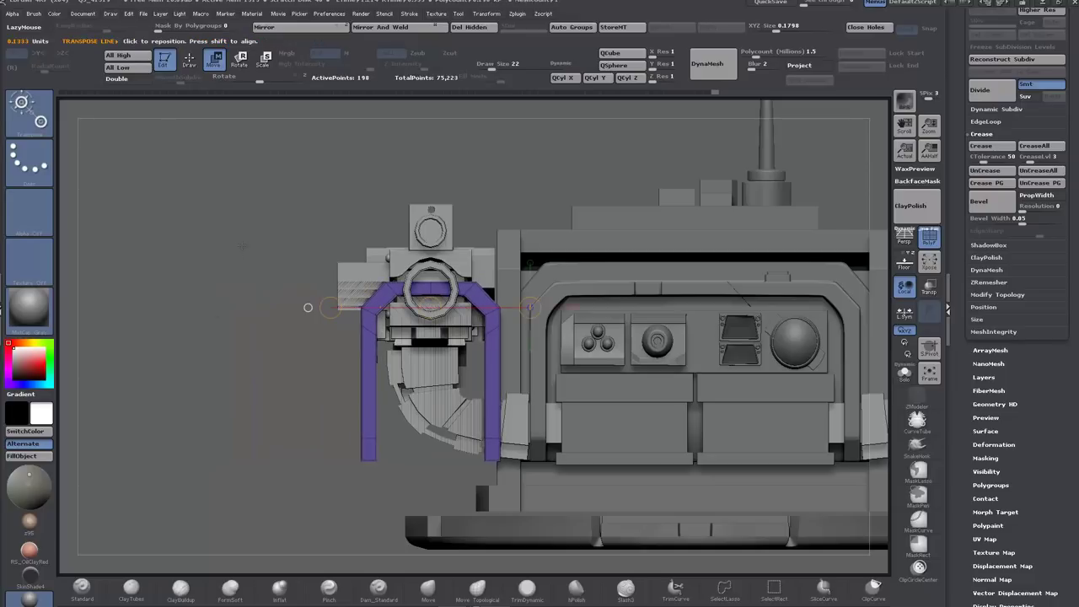
{"action": "left_click_drag", "start_coordinate": [430, 307], "coordinate": [423, 306]}
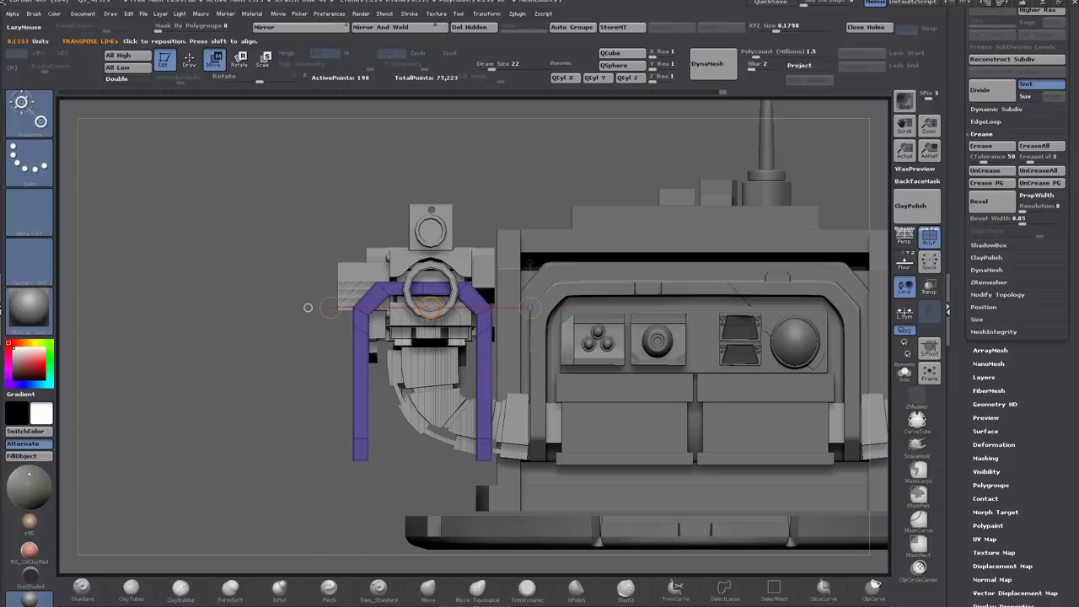
Step: Mask the shell's inner side and move its outer side wall outward to widen the shell around the bolter, then clear the mask
{"action": "left_click_drag", "start_coordinate": [282, 347], "coordinate": [296, 363], "text": "ctrl"}
{"action": "left_click_drag", "start_coordinate": [290, 231], "coordinate": [409, 476], "text": "ctrl"}
{"action": "left_click", "coordinate": [223, 430], "text": "ctrl"}
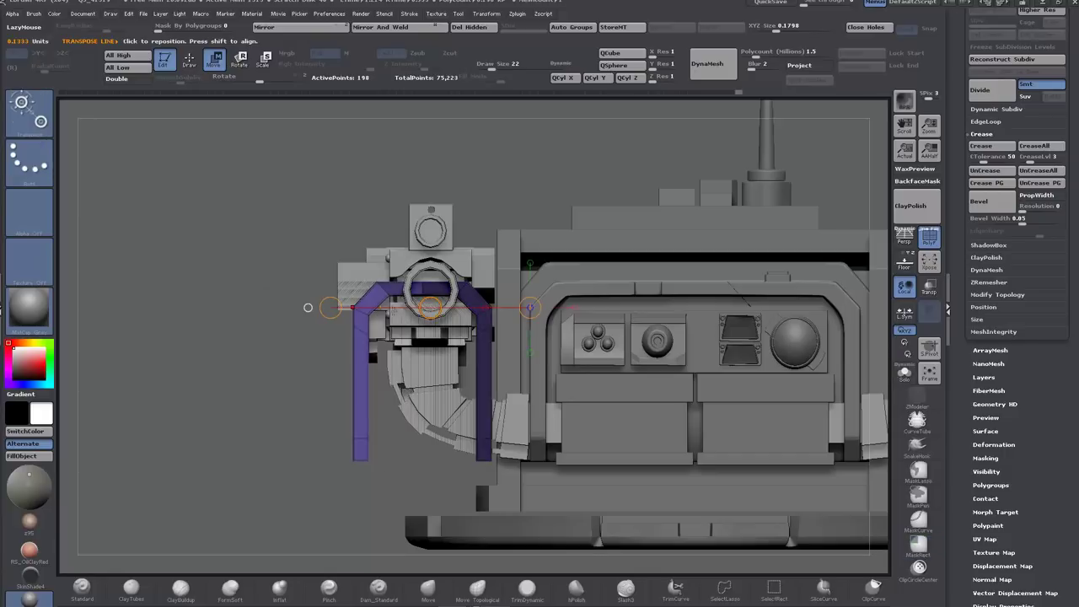
{"action": "left_click_drag", "start_coordinate": [429, 307], "coordinate": [396, 308]}
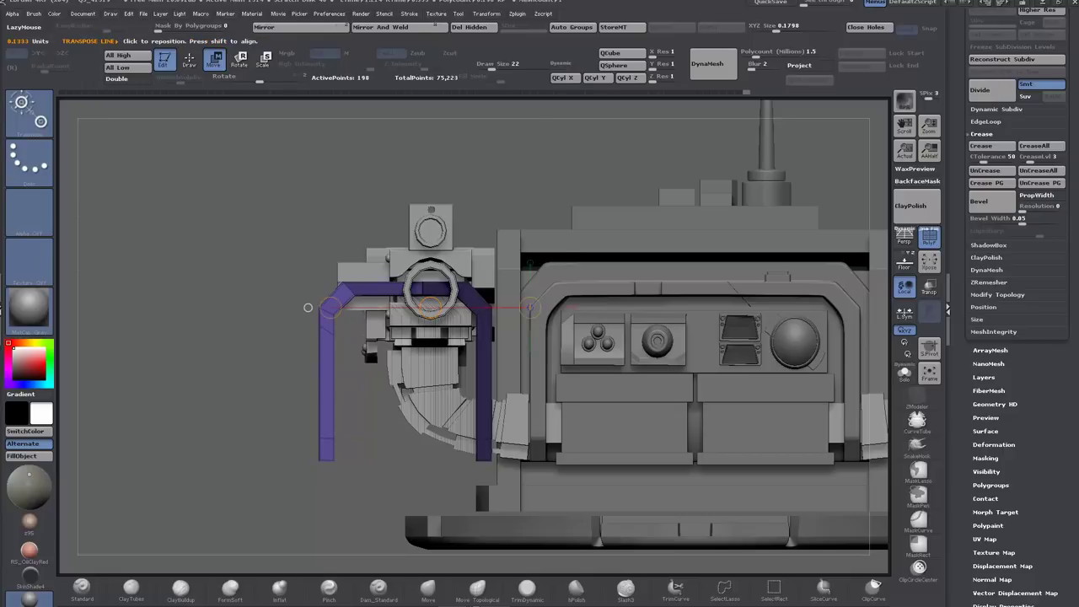
{"action": "left_click", "coordinate": [531, 263]}
{"action": "left_click_drag", "start_coordinate": [263, 290], "coordinate": [268, 296], "text": "ctrl"}
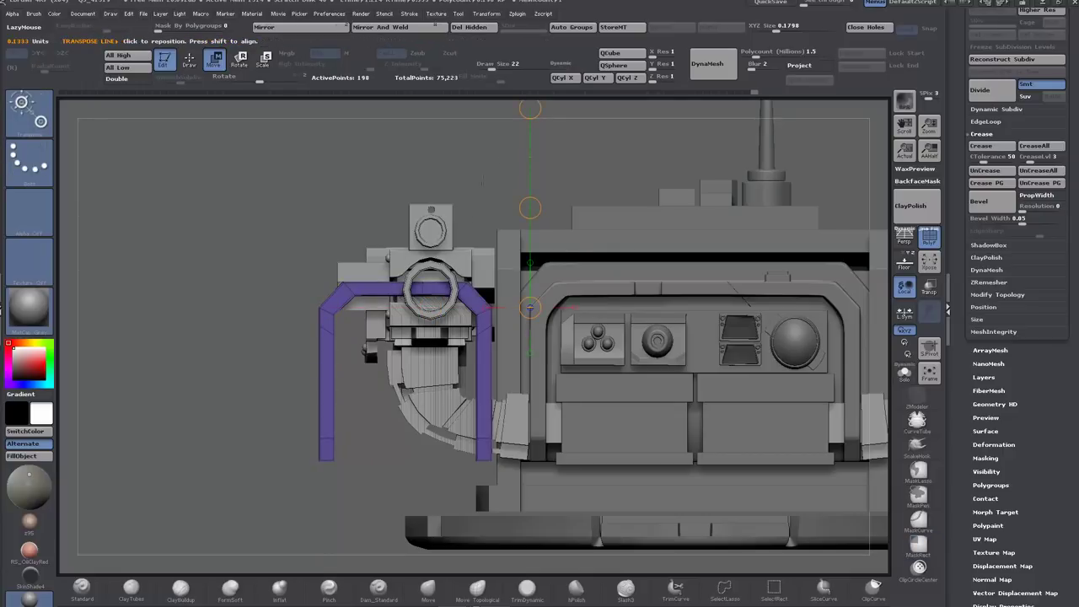
Step: Raise the shell over the heavy bolter, move it rearward along the gun and lower it slightly to fit around the weapon
{"action": "left_click_drag", "start_coordinate": [530, 207], "coordinate": [532, 118]}
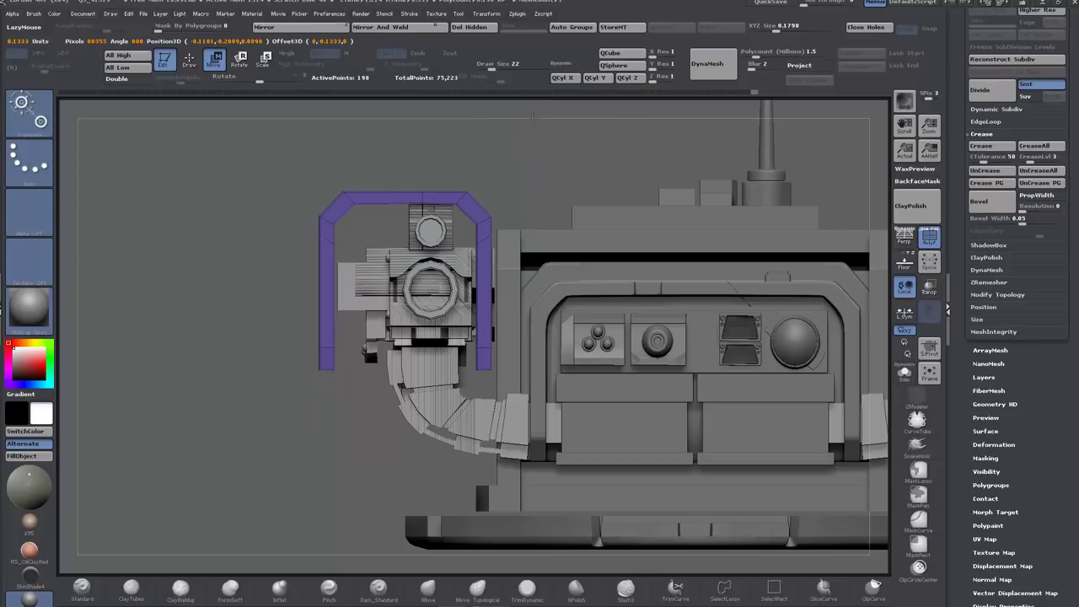
{"action": "left_click_drag", "start_coordinate": [114, 309], "coordinate": [215, 315]}
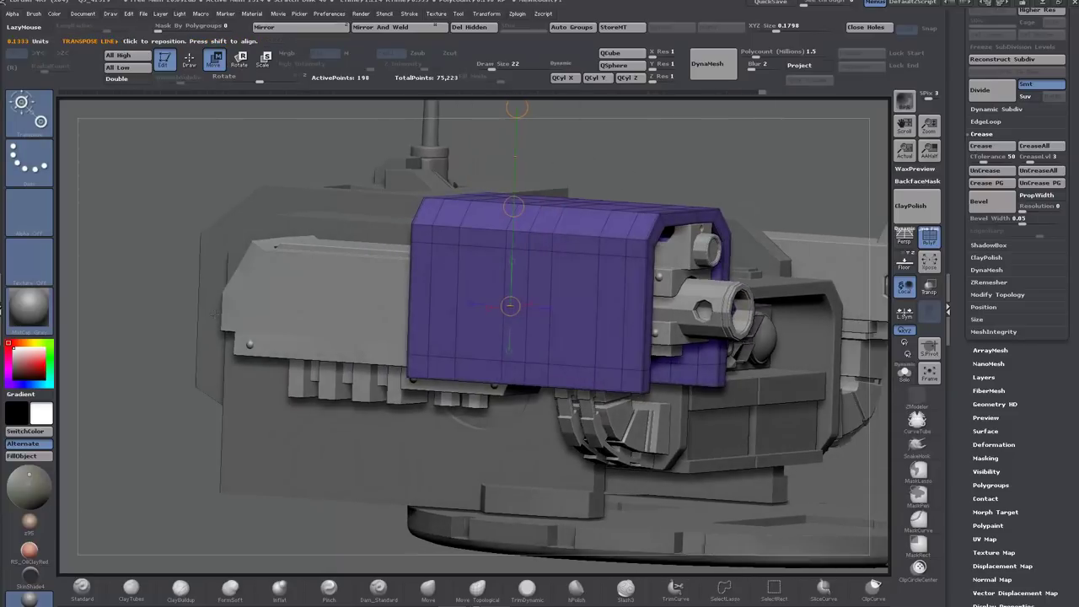
{"action": "left_click", "coordinate": [470, 304]}
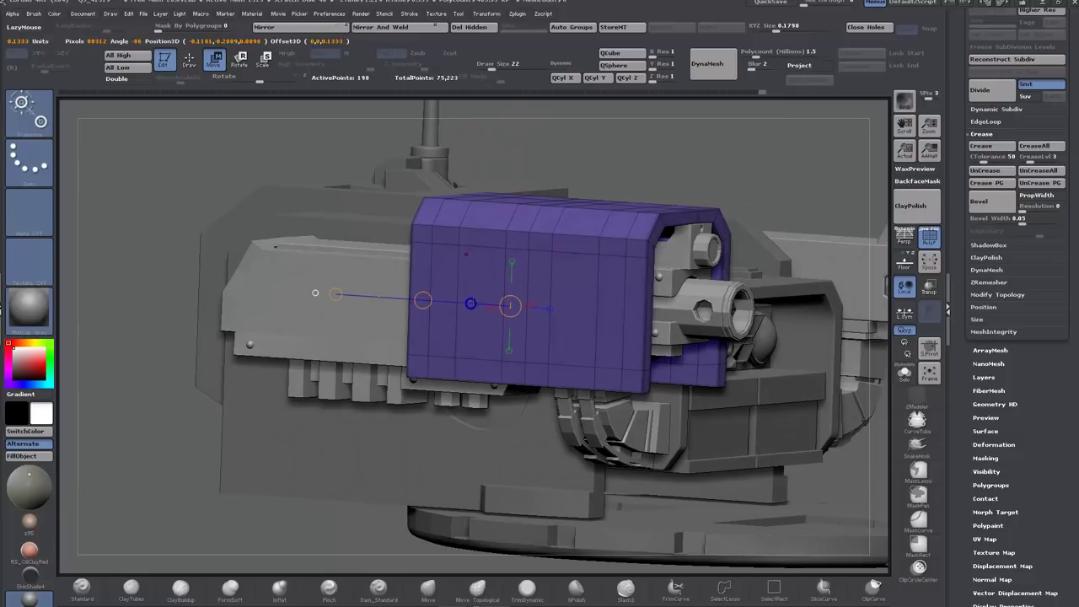
{"action": "left_click_drag", "start_coordinate": [420, 300], "coordinate": [406, 304]}
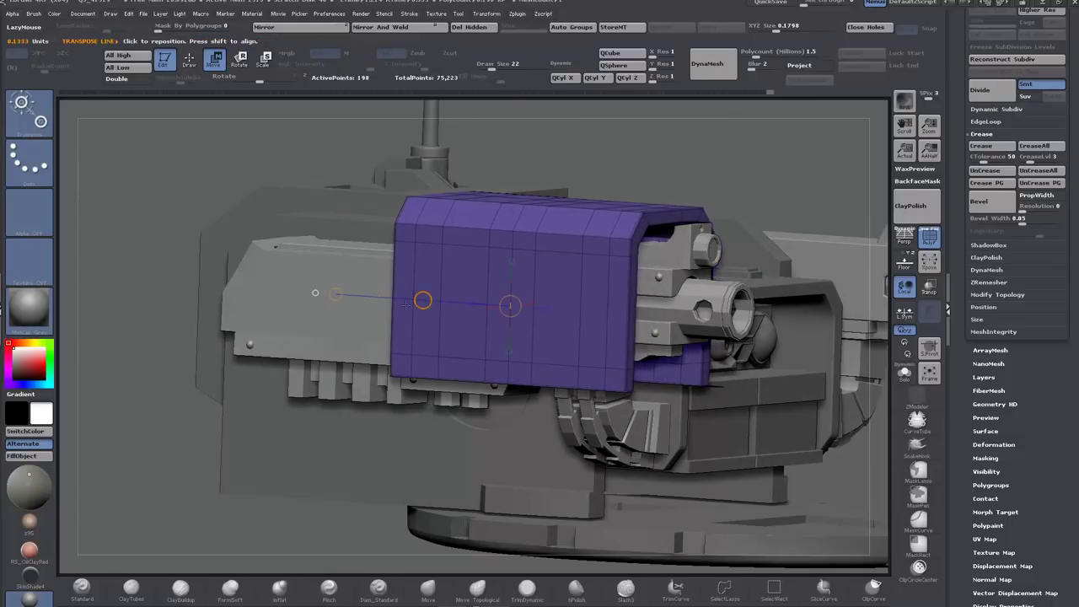
{"action": "left_click", "coordinate": [509, 352]}
{"action": "left_click_drag", "start_coordinate": [507, 404], "coordinate": [506, 423]}
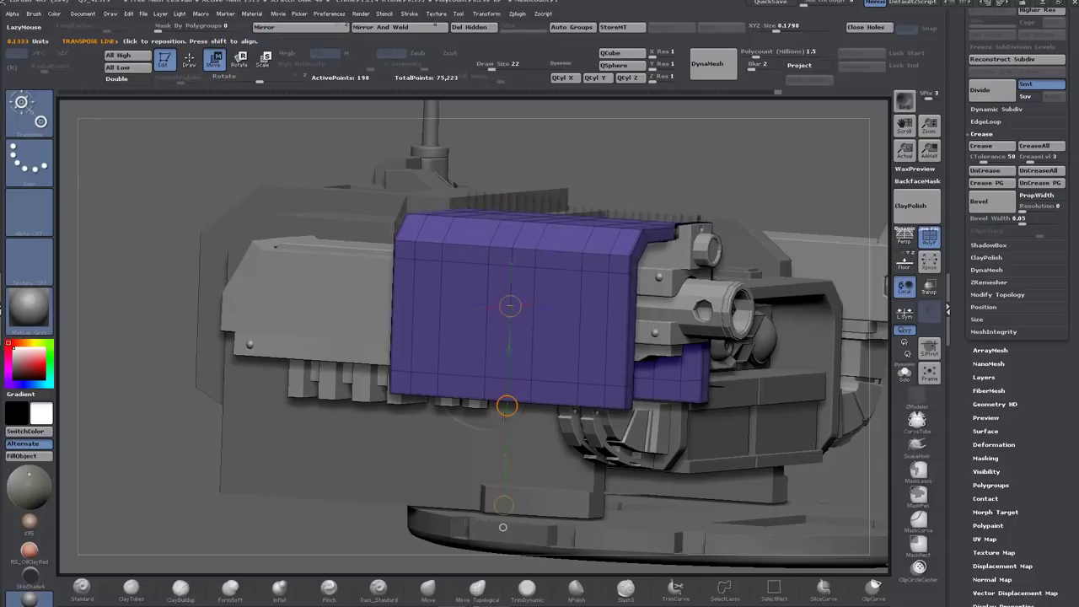
{"action": "left_click", "coordinate": [471, 304]}
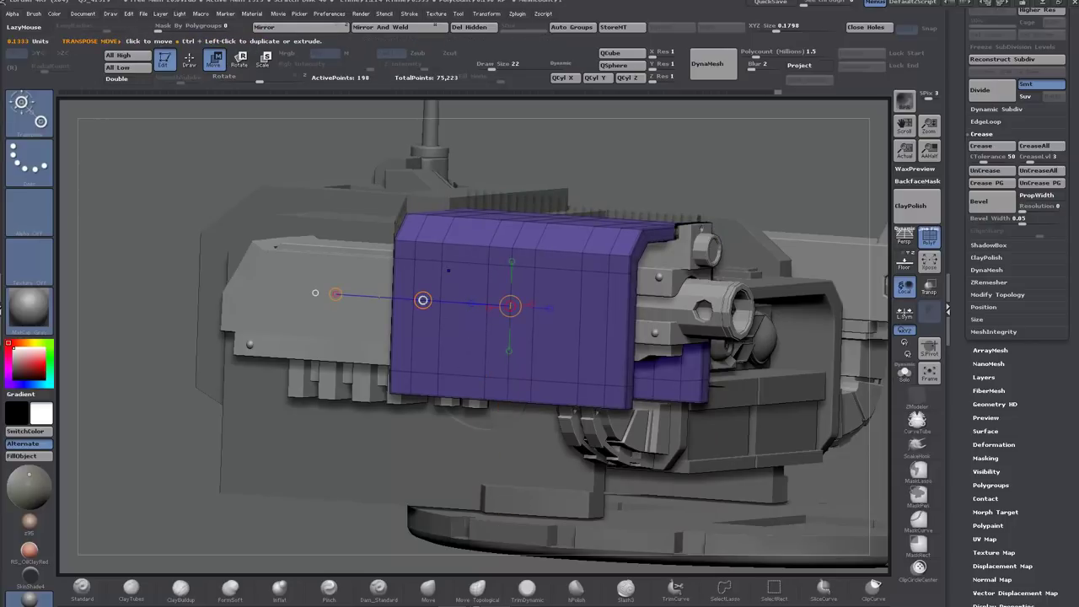
{"action": "left_click_drag", "start_coordinate": [423, 300], "coordinate": [406, 298]}
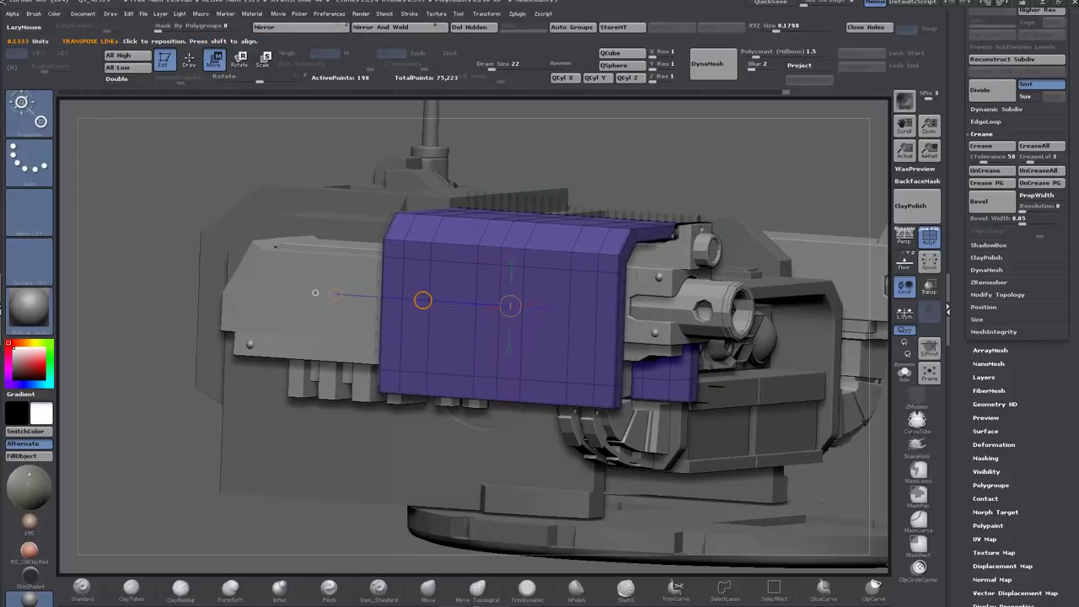
Step: Mask the shell's front portion in side view and move its rear end backward to lengthen it over the bolter's body
{"action": "mouse_move", "coordinate": [878, 310]}
{"action": "left_mouse_down"}
{"action": "mouse_move", "coordinate": [891, 327]}
{"action": "mouse_move", "coordinate": [857, 308]}
{"action": "left_mouse_up"}
{"action": "left_click_drag", "start_coordinate": [438, 435], "coordinate": [377, 407], "text": "alt"}
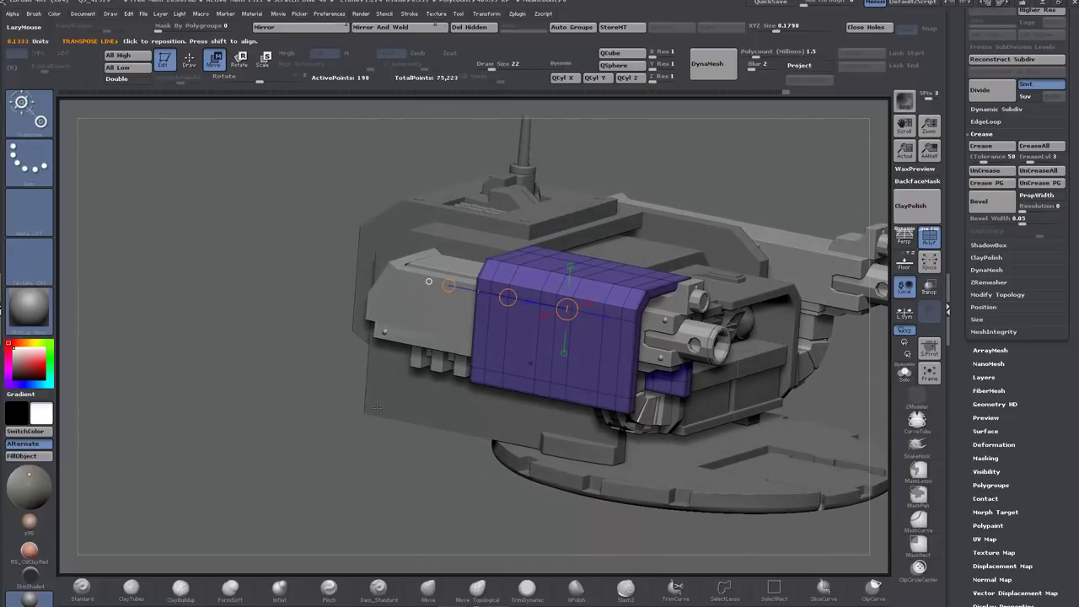
{"action": "left_click_drag", "start_coordinate": [344, 482], "coordinate": [362, 462]}
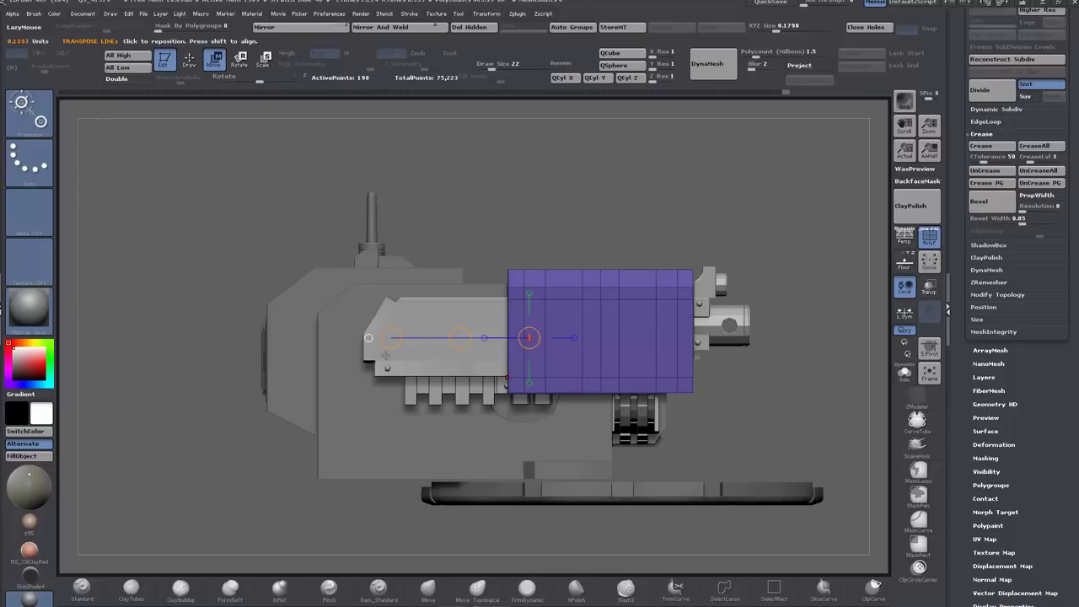
{"action": "mouse_move", "coordinate": [454, 220]}
{"action": "left_mouse_down", "text": "ctrl"}
{"action": "mouse_move", "coordinate": [486, 300]}
{"action": "mouse_move", "coordinate": [633, 447]}
{"action": "left_mouse_up", "text": "ctrl"}
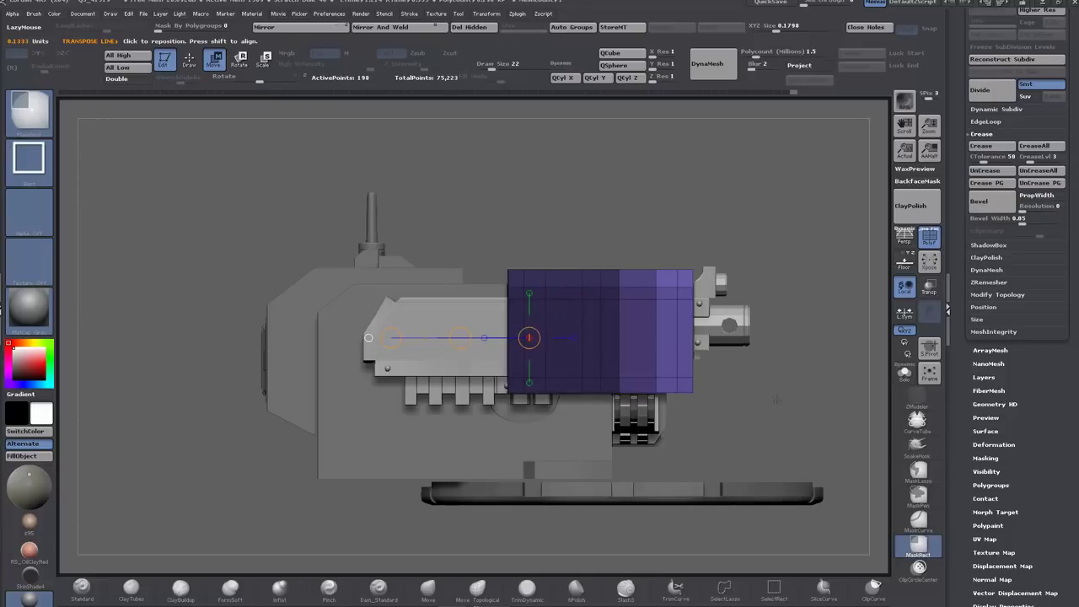
{"action": "key", "text": "ctrl+i"}
{"action": "left_click_drag", "start_coordinate": [459, 338], "coordinate": [287, 338]}
Step: Isolate the inner edge loops near the shell's rear end, shift them forward, and clear the mask
{"action": "left_click_drag", "start_coordinate": [512, 196], "coordinate": [347, 420], "text": "ctrl"}
{"action": "key", "text": "ctrl+i"}
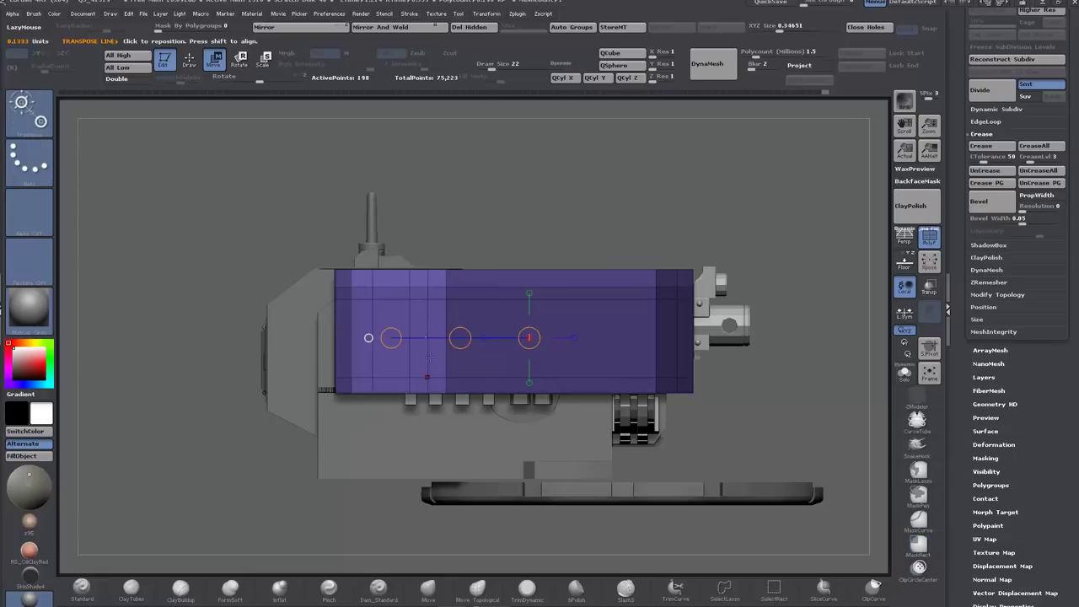
{"action": "left_click_drag", "start_coordinate": [460, 338], "coordinate": [485, 331]}
{"action": "left_click_drag", "start_coordinate": [233, 401], "coordinate": [228, 422], "text": "ctrl"}
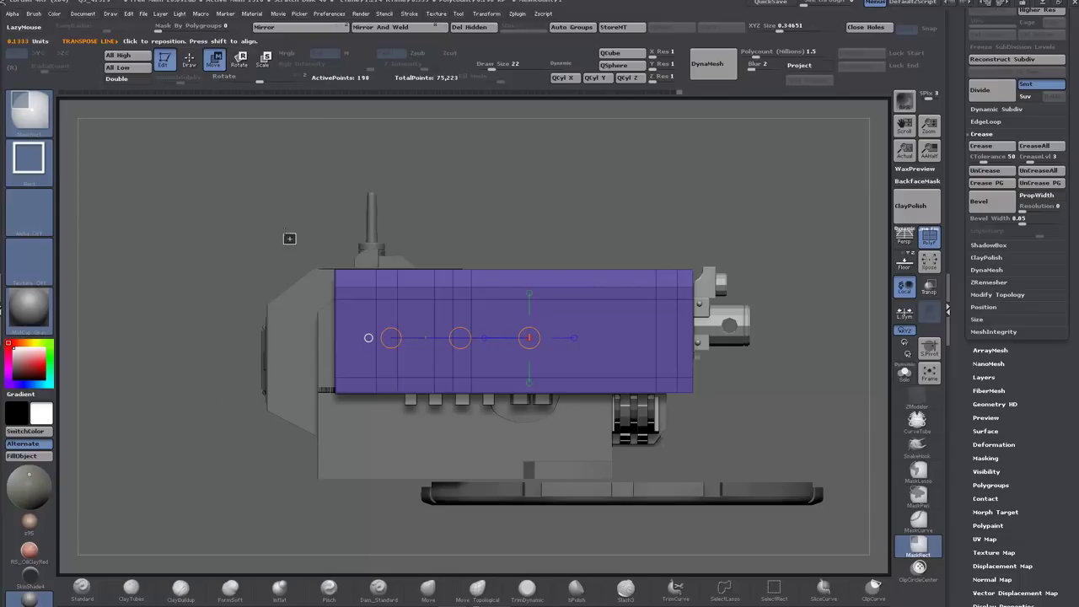
Step: Set the ZModeler edge action to Slide with EdgeLoop Complete and slide an edge loop closer to the shell's rear end
{"action": "left_click_drag", "start_coordinate": [289, 236], "coordinate": [207, 398]}
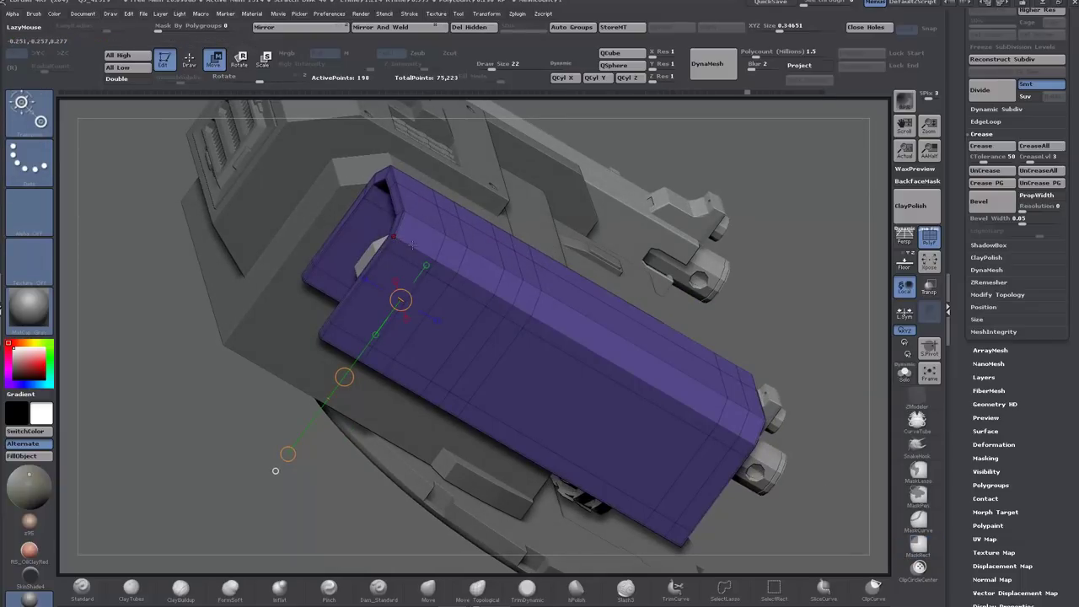
{"action": "key", "text": "q"}
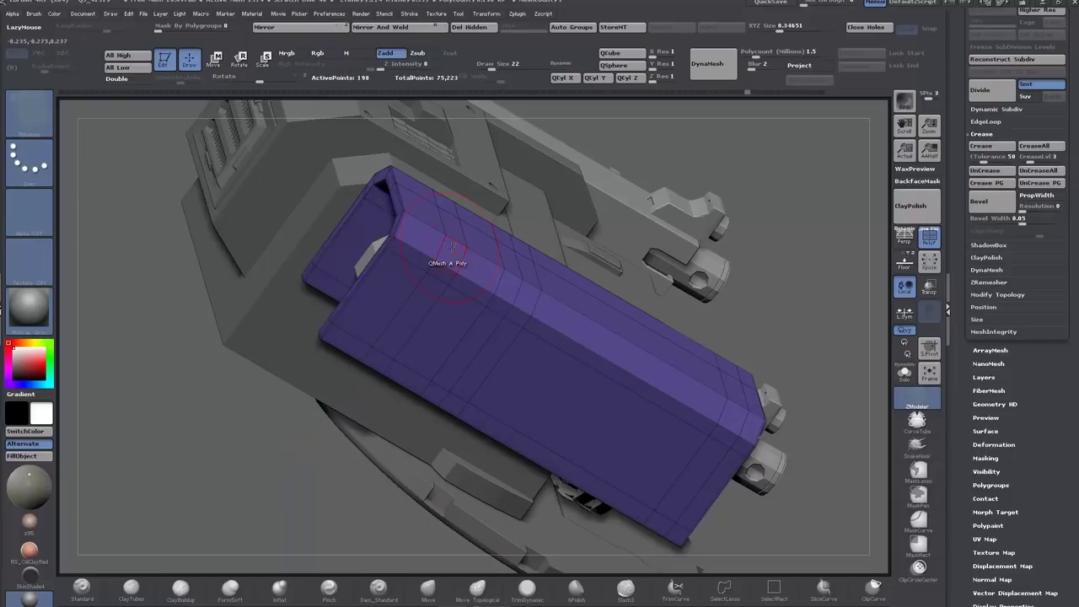
{"action": "key", "text": "space"}
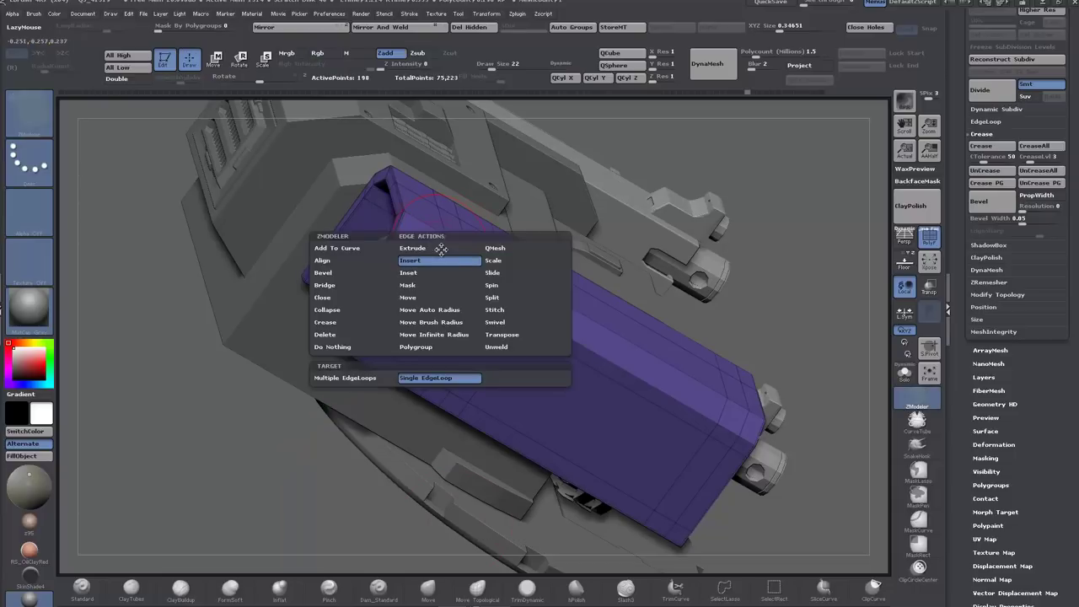
{"action": "left_click", "coordinate": [494, 272]}
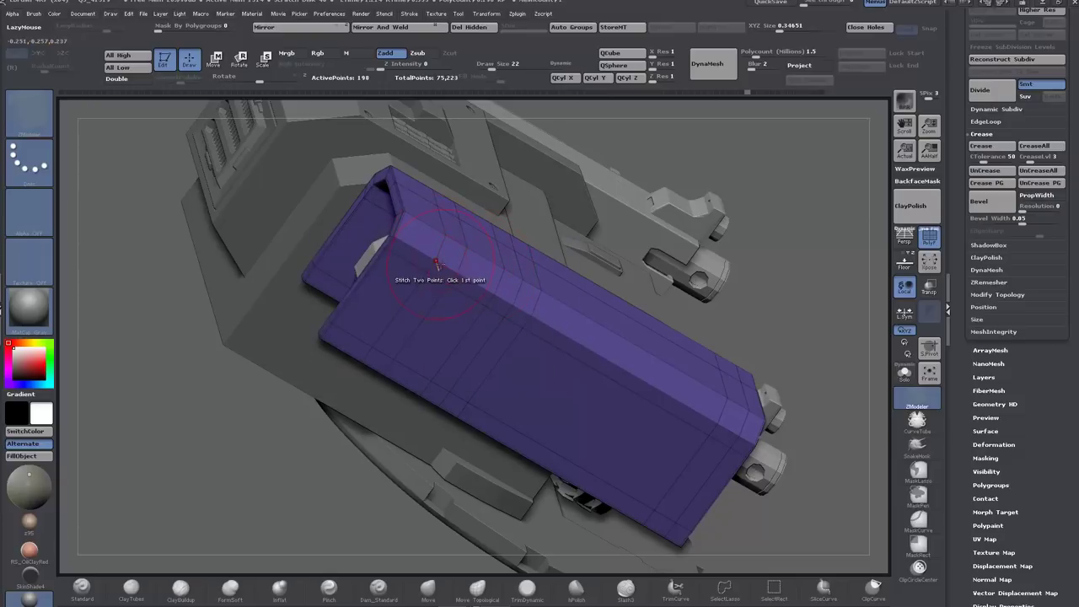
{"action": "key", "text": "space"}
{"action": "left_click", "coordinate": [433, 373]}
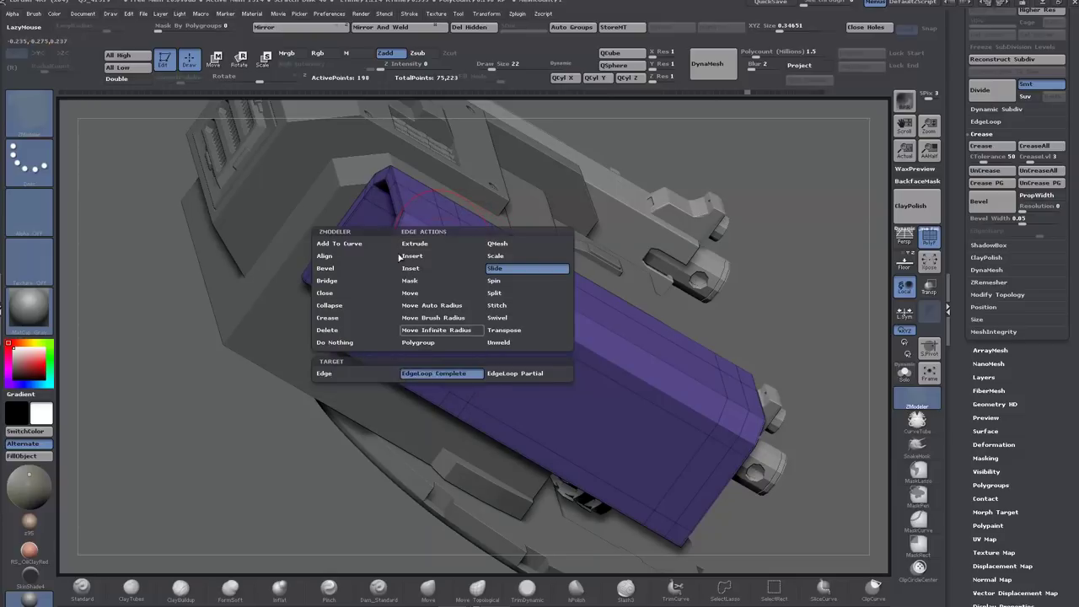
{"action": "left_click_drag", "start_coordinate": [438, 250], "coordinate": [423, 245]}
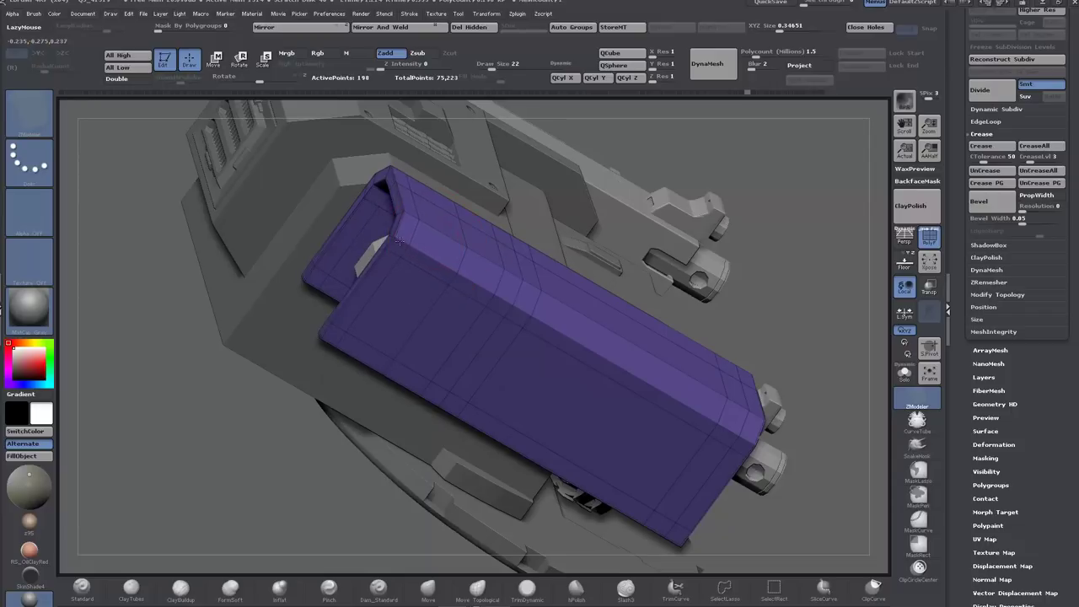
Step: Mark the inner polygons along the shell's rear rim and extrude them downward with QMesh to fill the rear opening
{"action": "left_click_drag", "start_coordinate": [199, 408], "coordinate": [251, 365]}
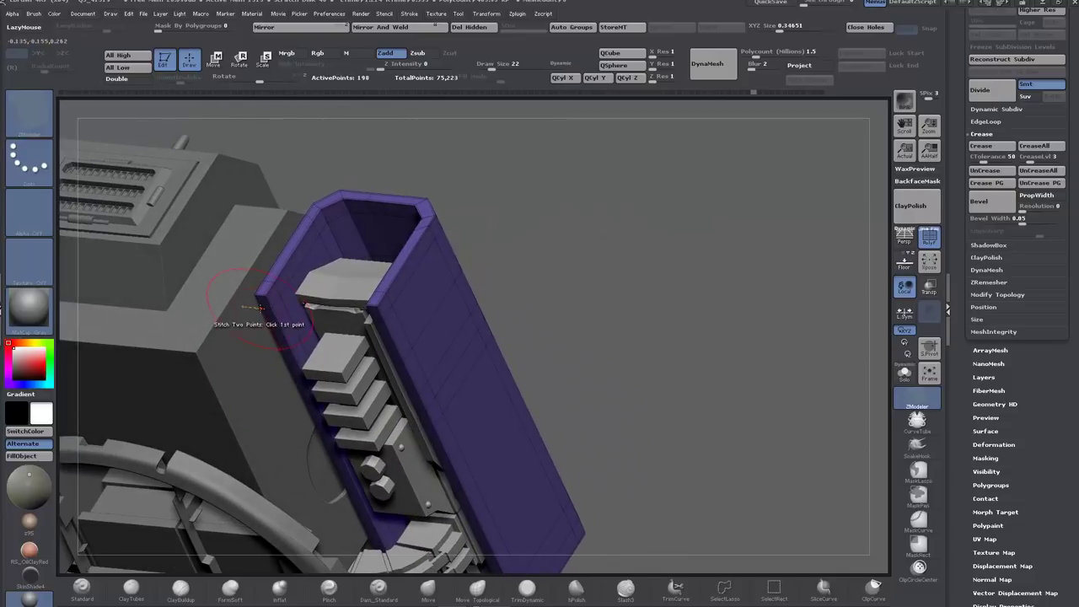
{"action": "left_click_drag", "start_coordinate": [567, 204], "coordinate": [606, 206]}
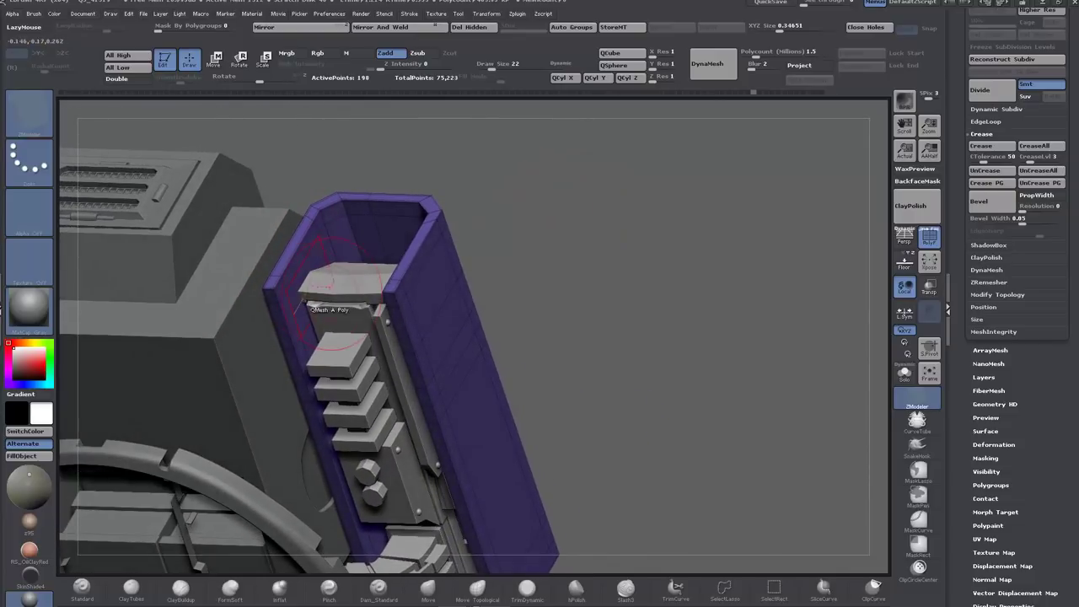
{"action": "left_click_drag", "start_coordinate": [255, 292], "coordinate": [325, 272]}
{"action": "left_click_drag", "start_coordinate": [330, 213], "coordinate": [423, 219], "text": "alt"}
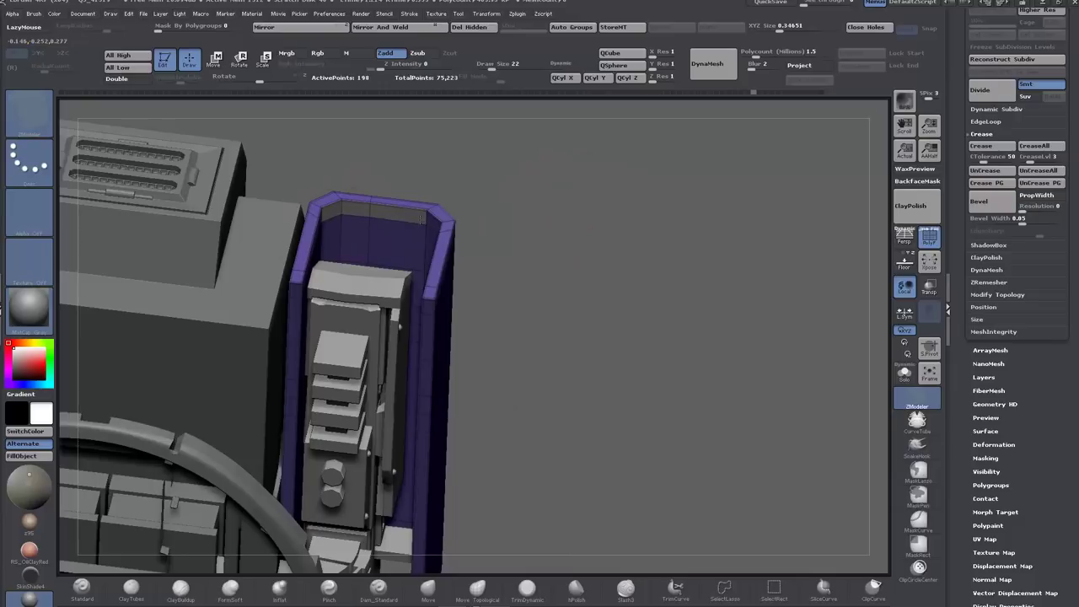
{"action": "left_click_drag", "start_coordinate": [528, 204], "coordinate": [521, 233]}
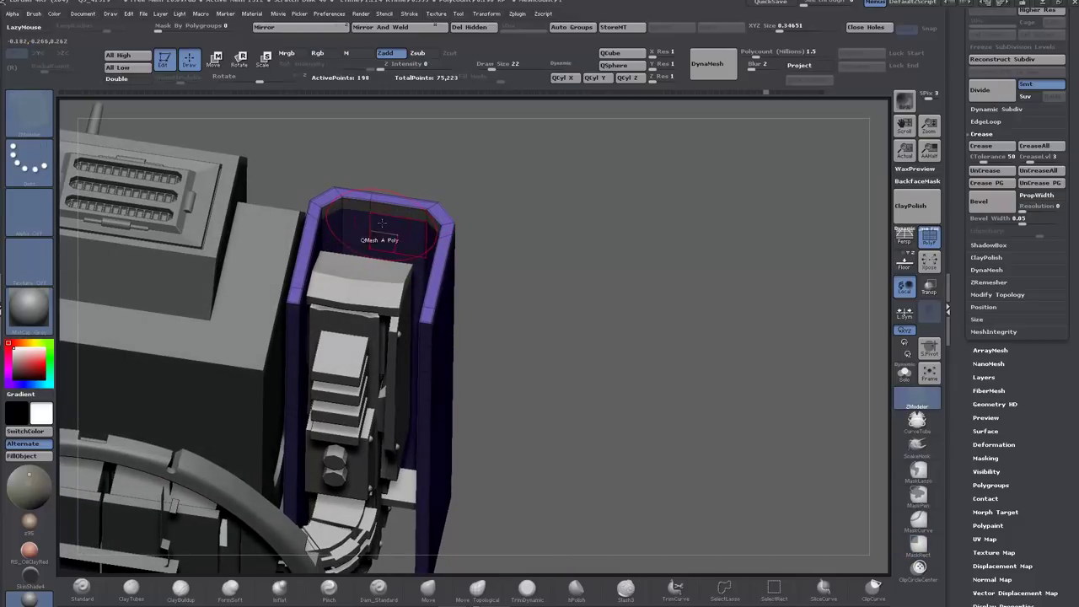
{"action": "left_click_drag", "start_coordinate": [392, 209], "coordinate": [392, 222]}
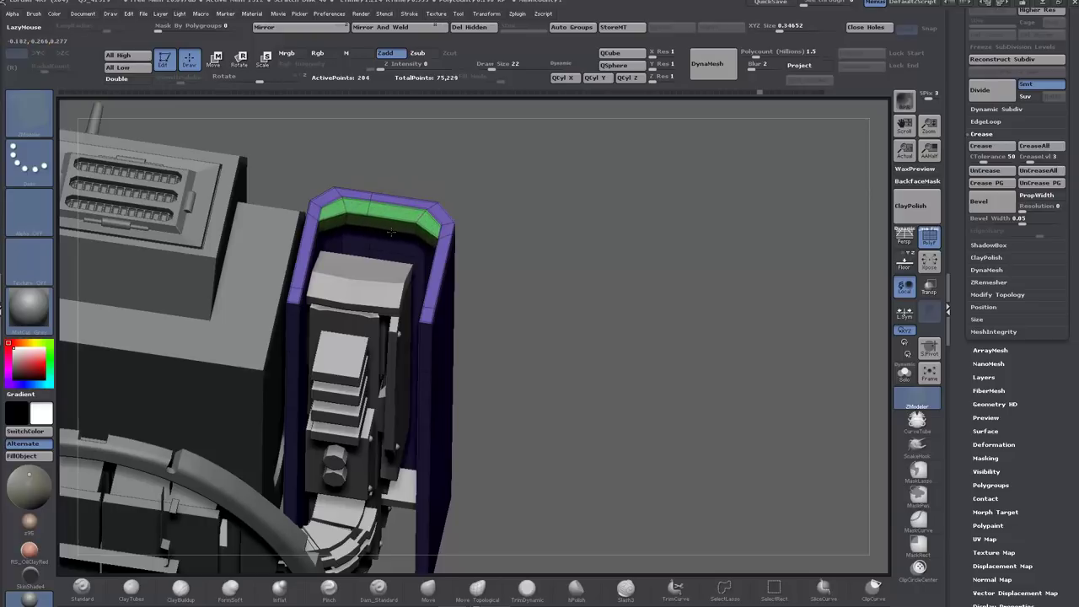
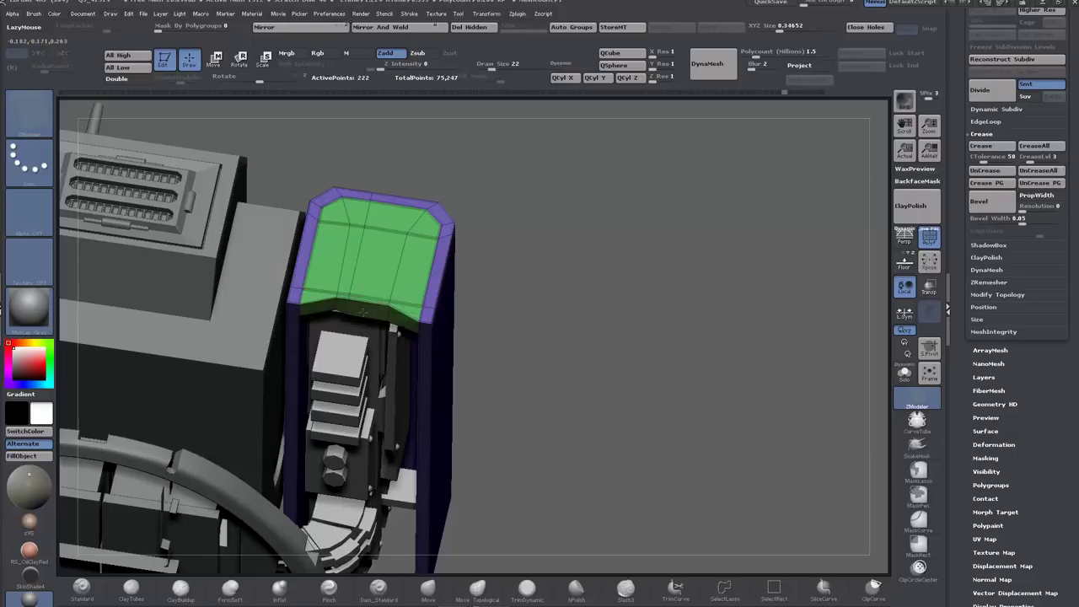
Step: Undo the rear panel's last extrusion and extend its underside again with QMesh down to the lower edges of the side walls
{"action": "left_click_drag", "start_coordinate": [495, 318], "coordinate": [573, 180]}
{"action": "key", "text": "ctrl+z"}
{"action": "left_click_drag", "start_coordinate": [561, 246], "coordinate": [568, 268]}
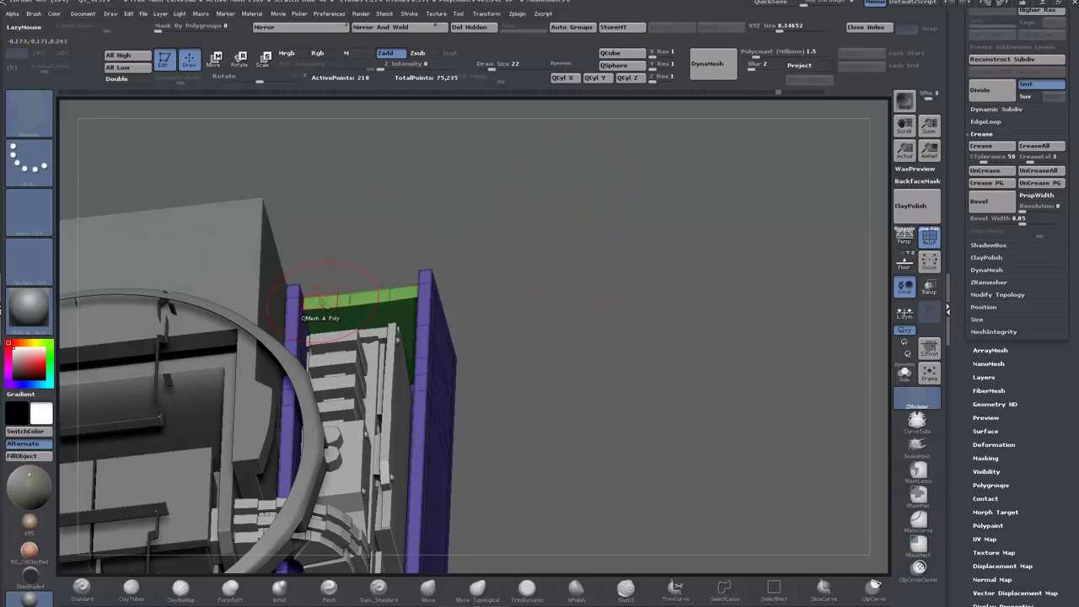
{"action": "left_click_drag", "start_coordinate": [524, 282], "coordinate": [487, 388]}
{"action": "left_click_drag", "start_coordinate": [358, 312], "coordinate": [346, 336]}
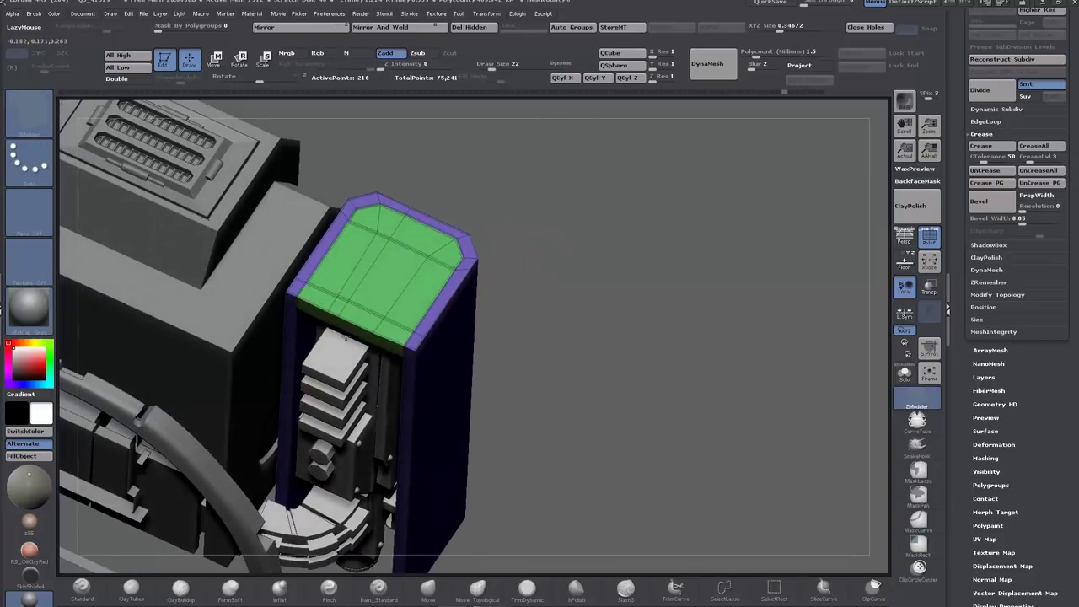
Step: Clip the protruding bottom of the rear panel straight across, flush with the lower edges of the shell's side walls
{"action": "left_click_drag", "start_coordinate": [560, 237], "coordinate": [555, 274]}
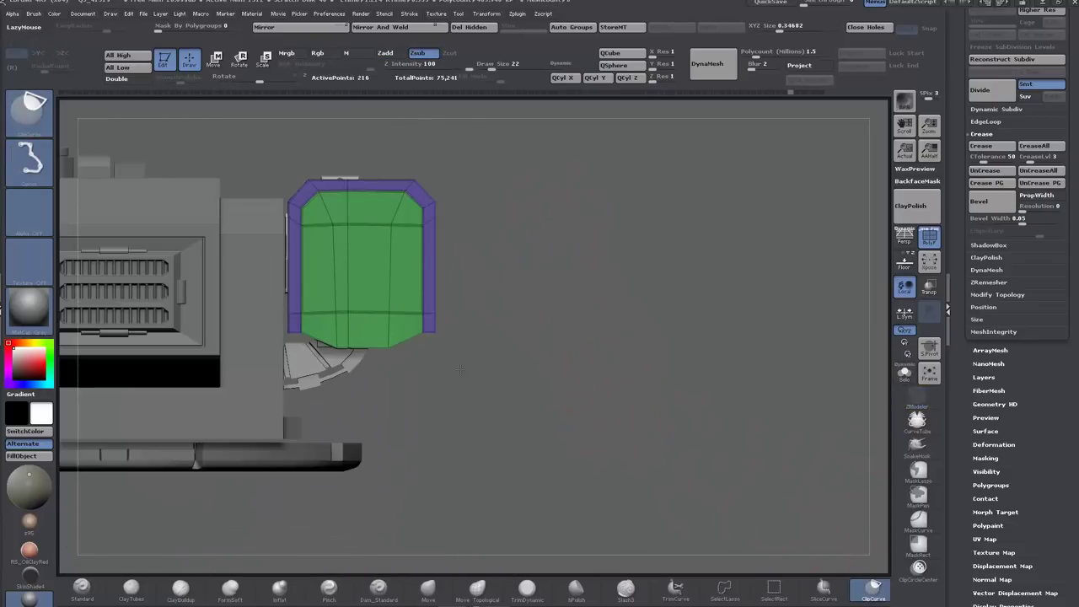
{"action": "mouse_move", "coordinate": [608, 372]}
{"action": "left_mouse_down", "text": "ctrl+shift"}
{"action": "mouse_move", "coordinate": [150, 372]}
{"action": "mouse_move", "coordinate": [151, 357]}
{"action": "mouse_move", "coordinate": [135, 351]}
{"action": "left_mouse_up", "text": "ctrl+shift"}
{"action": "left_click", "coordinate": [638, 395], "text": "ctrl"}
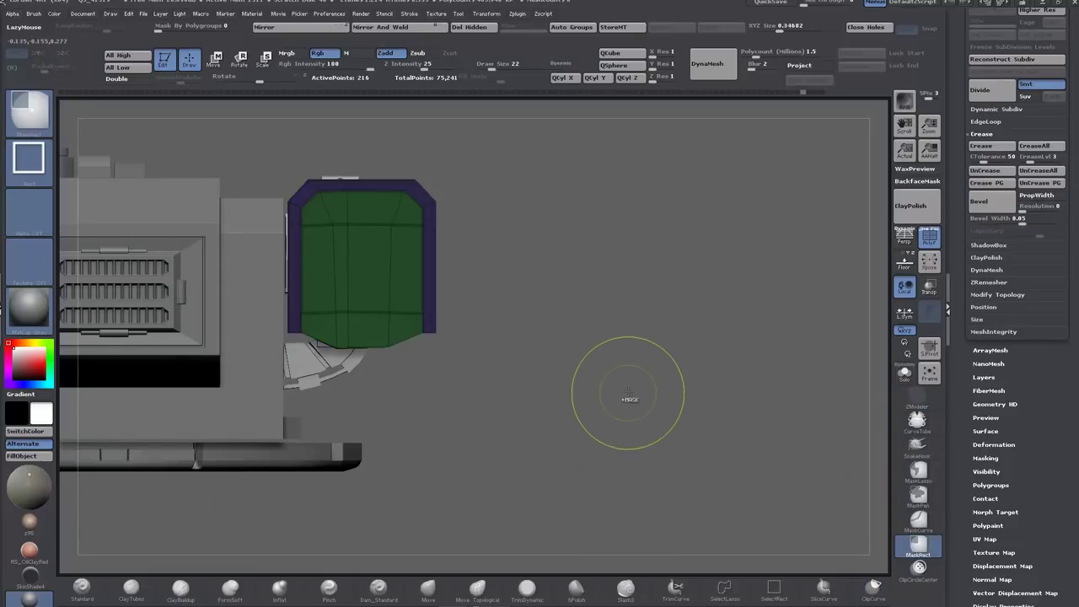
{"action": "left_click", "coordinate": [629, 390], "text": "ctrl"}
{"action": "key", "text": "ctrl+z"}
{"action": "key", "text": "ctrl+z"}
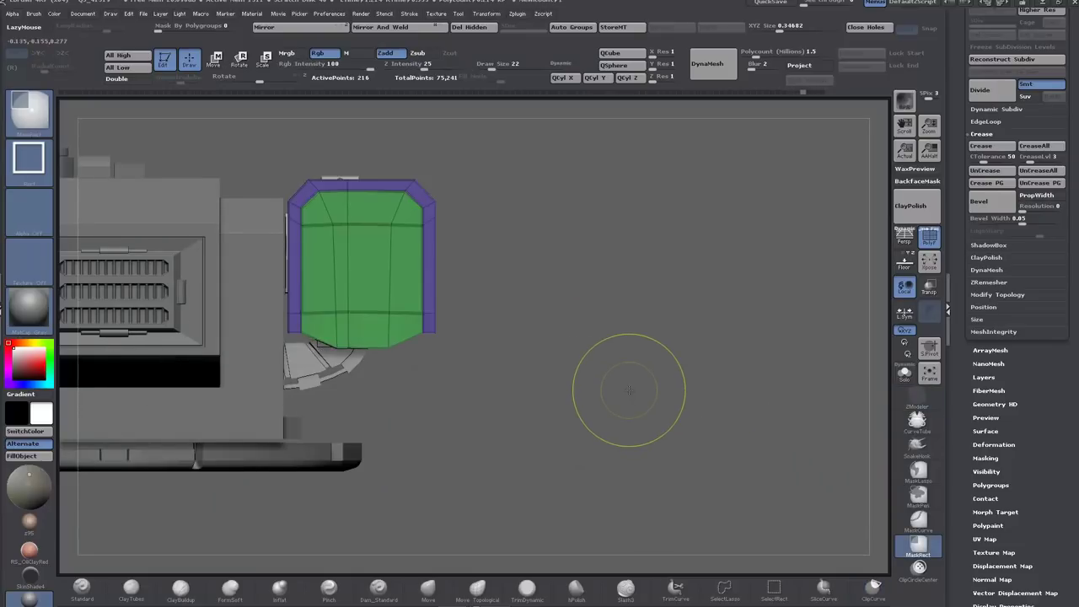
{"action": "left_click_drag", "start_coordinate": [640, 365], "coordinate": [199, 335], "text": "ctrl+shift"}
Step: Mask the whole shell in side view except its upper rear corner
{"action": "left_click_drag", "start_coordinate": [666, 451], "coordinate": [605, 440]}
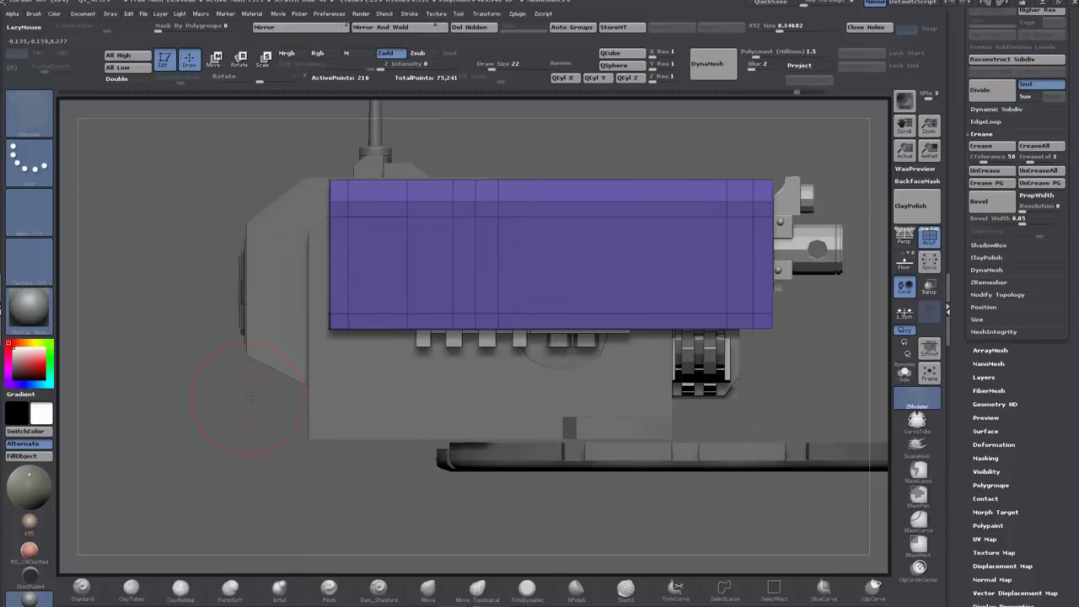
{"action": "left_click_drag", "start_coordinate": [249, 396], "coordinate": [262, 465], "text": "alt"}
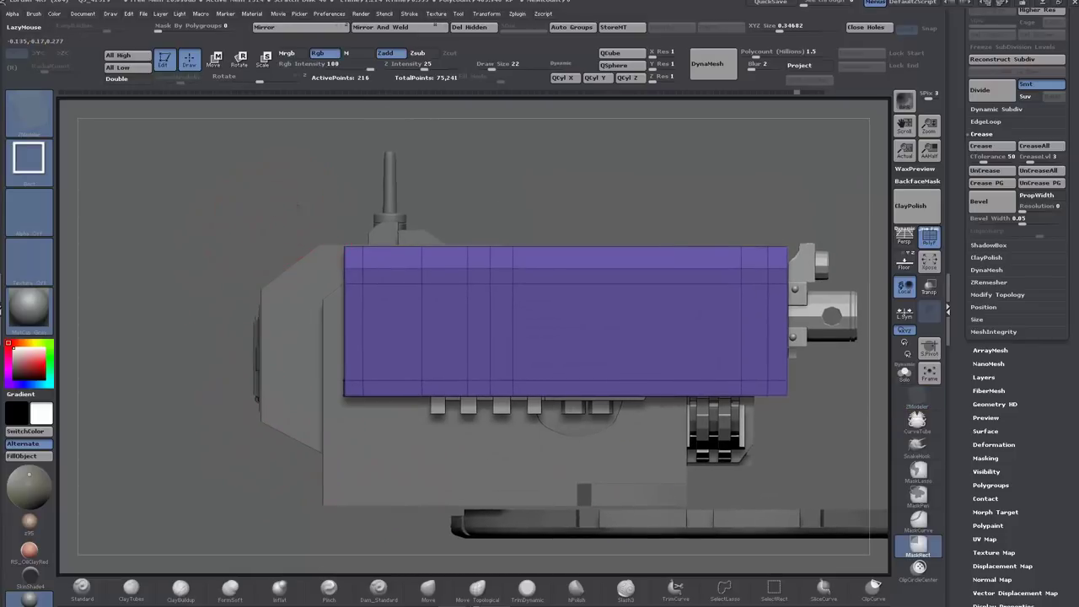
{"action": "left_click_drag", "start_coordinate": [277, 206], "coordinate": [450, 307], "text": "ctrl"}
{"action": "left_click", "coordinate": [202, 313], "text": "ctrl"}
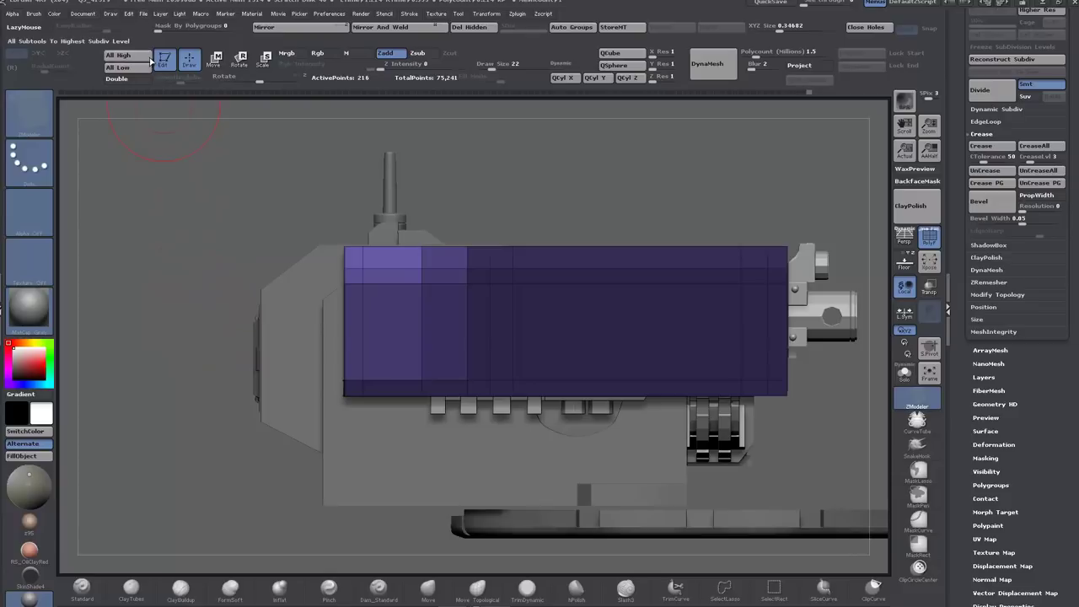
Step: Try to move the unmasked upper rear corner forward to slant the shell's back end, and undo the move
{"action": "left_click", "coordinate": [214, 60]}
{"action": "left_click_drag", "start_coordinate": [448, 281], "coordinate": [577, 281], "text": "shift"}
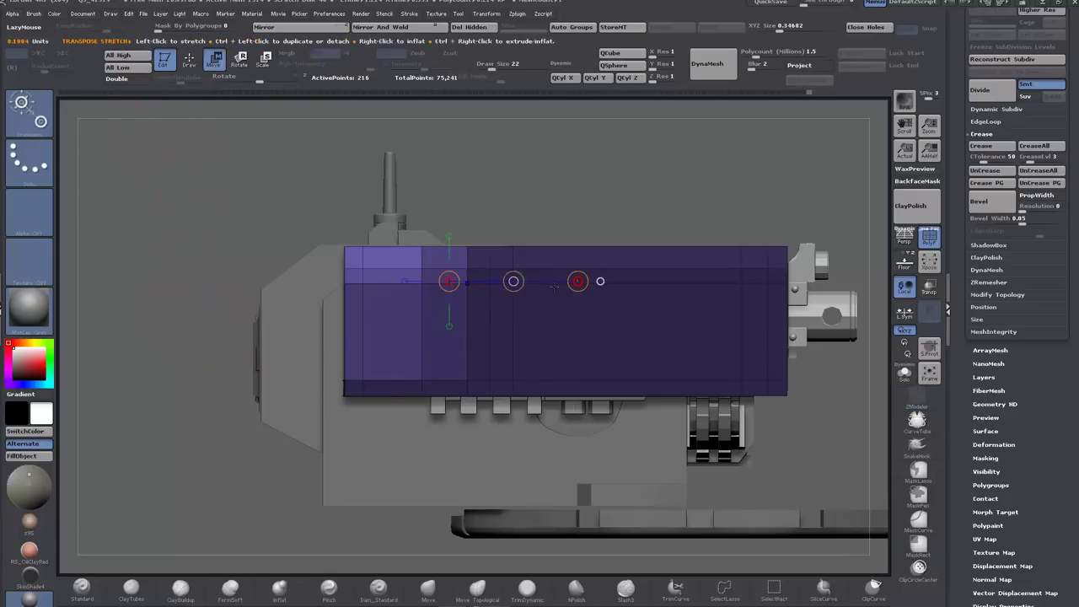
{"action": "left_click_drag", "start_coordinate": [512, 282], "coordinate": [536, 284], "text": "shift"}
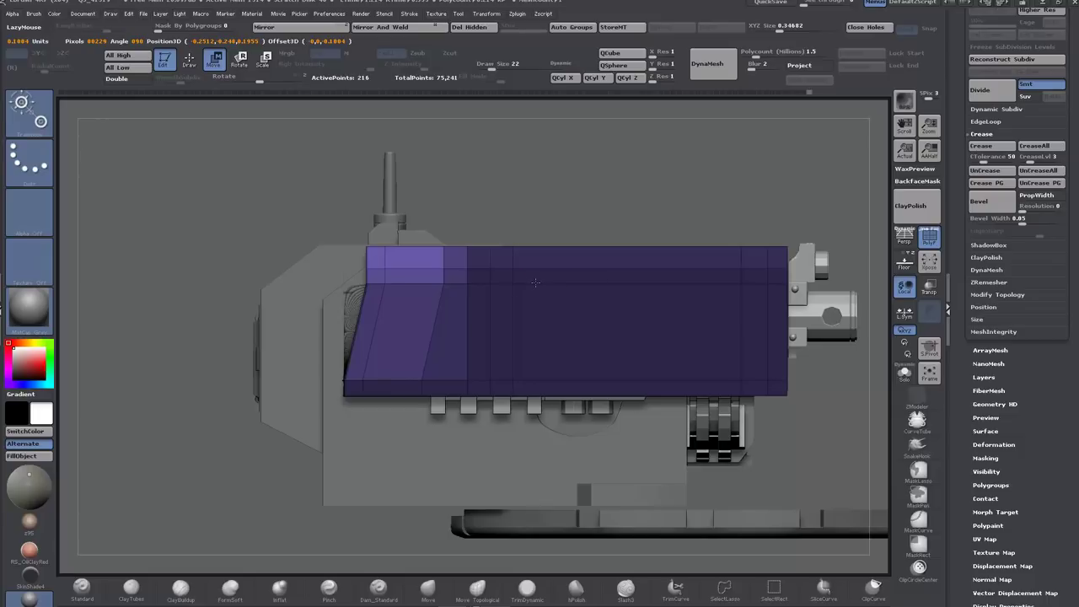
{"action": "key", "text": "ctrl+z"}
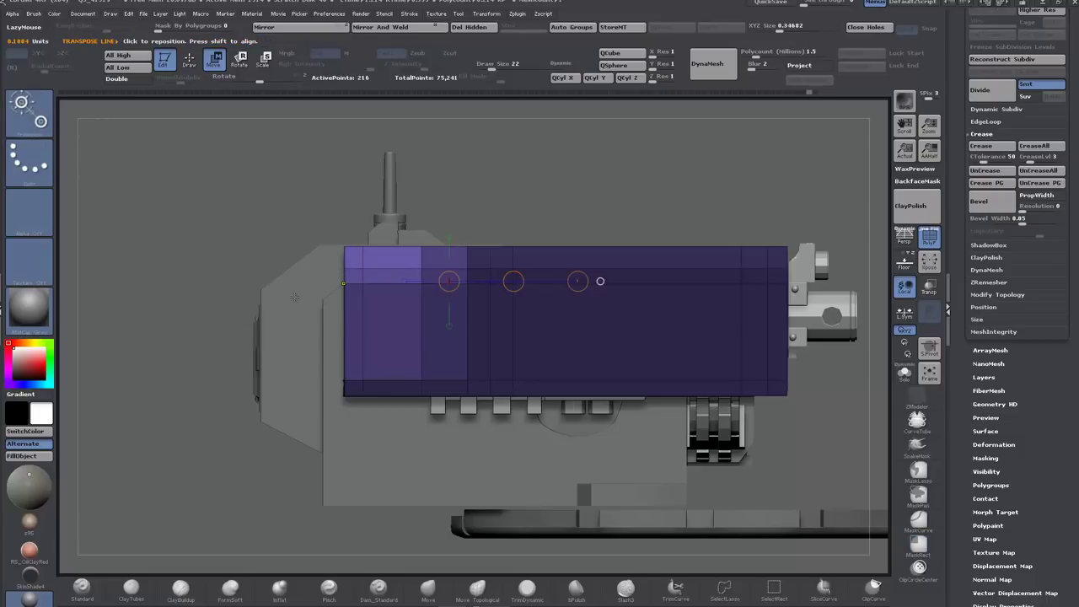
Step: Clear the mask, set the ZModeler edge action to Insert, and insert a horizontal edge loop around the shell's upper side wall
{"action": "key", "text": "q"}
{"action": "left_click", "coordinate": [362, 307]}
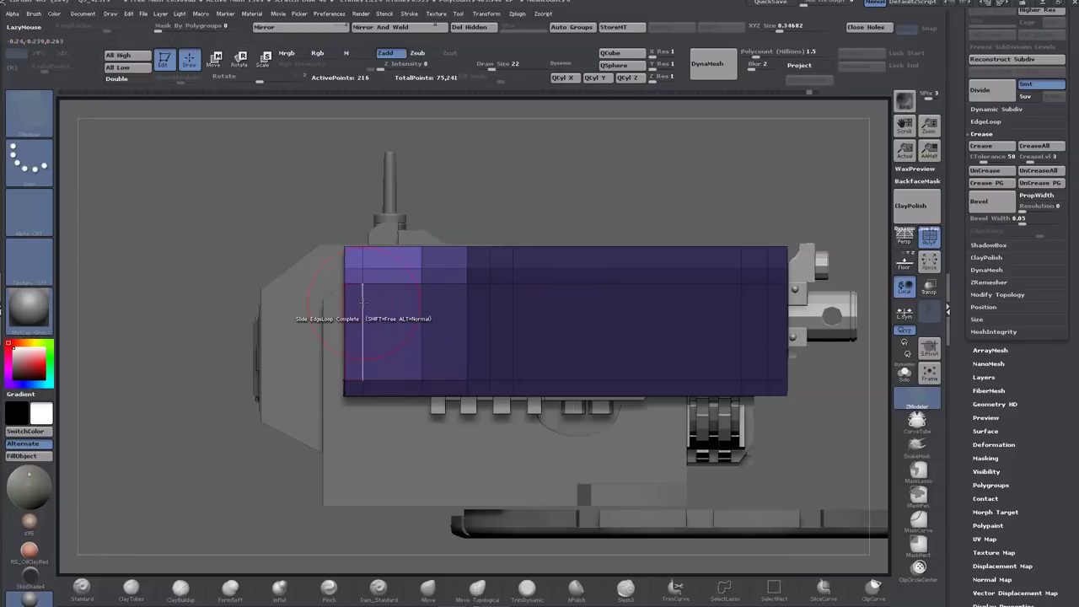
{"action": "key", "text": "space"}
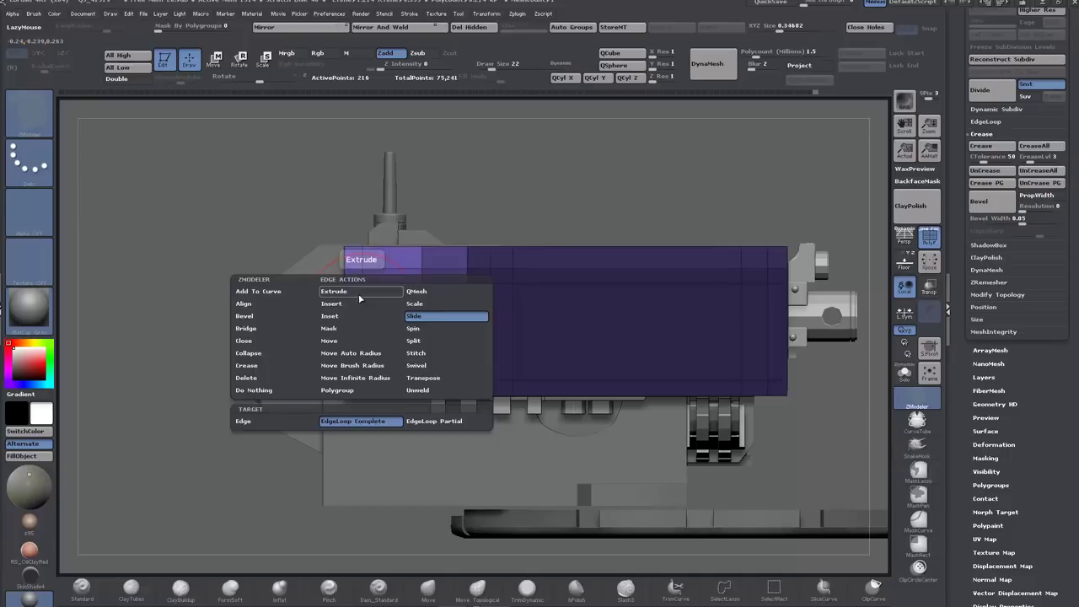
{"action": "left_click", "coordinate": [347, 306]}
{"action": "left_click_drag", "start_coordinate": [256, 299], "coordinate": [227, 301], "text": "ctrl"}
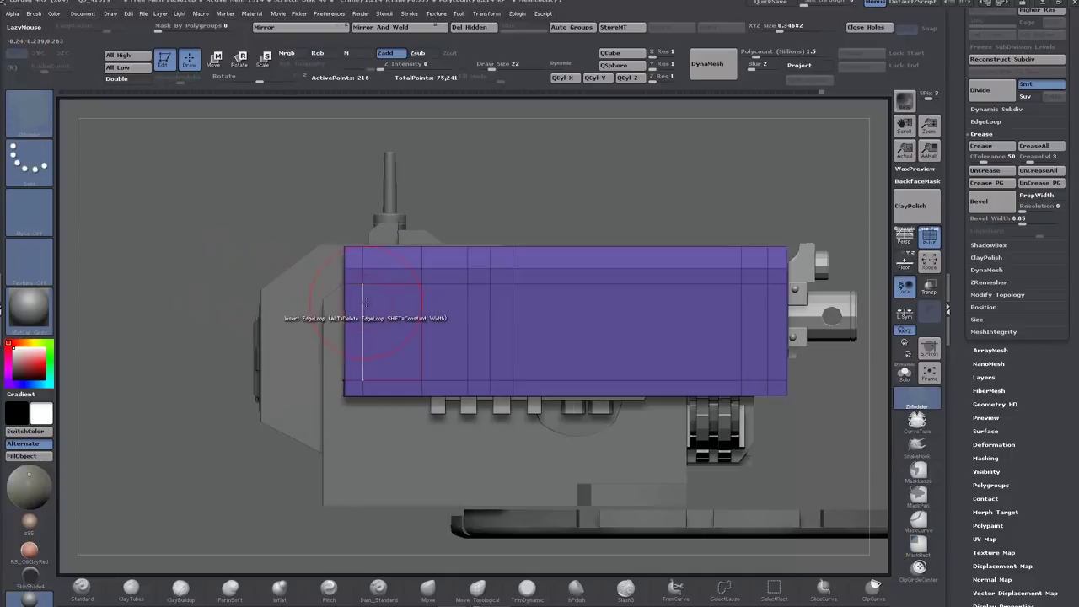
{"action": "left_click_drag", "start_coordinate": [363, 302], "coordinate": [365, 308]}
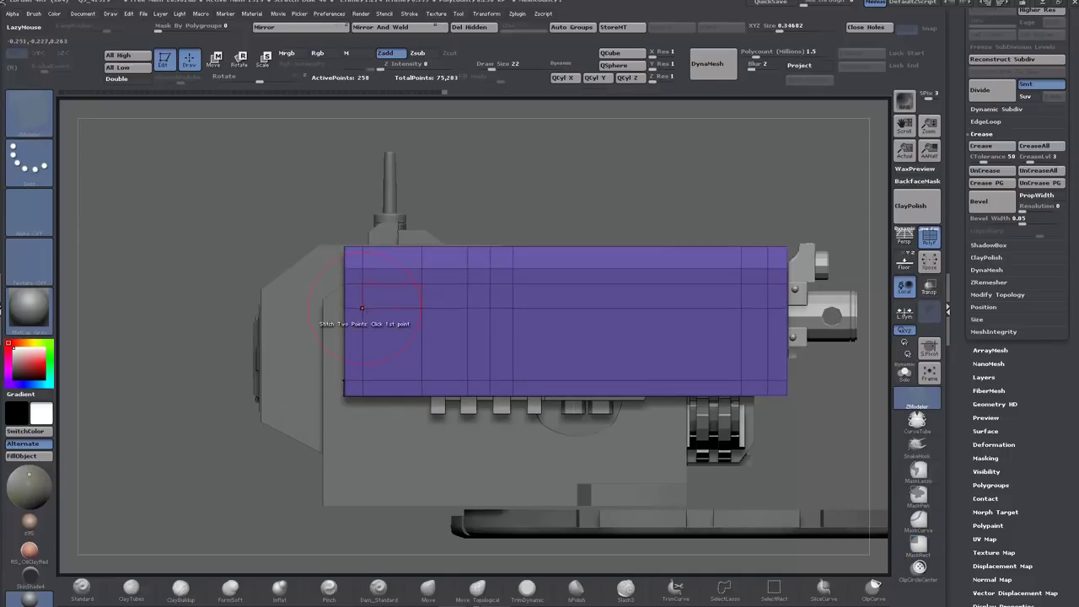
Step: Mask the shell except its upper rear corner above the new edge loop and move that corner forward
{"action": "left_click_drag", "start_coordinate": [258, 210], "coordinate": [442, 295], "text": "ctrl"}
{"action": "left_click", "coordinate": [158, 224], "text": "ctrl"}
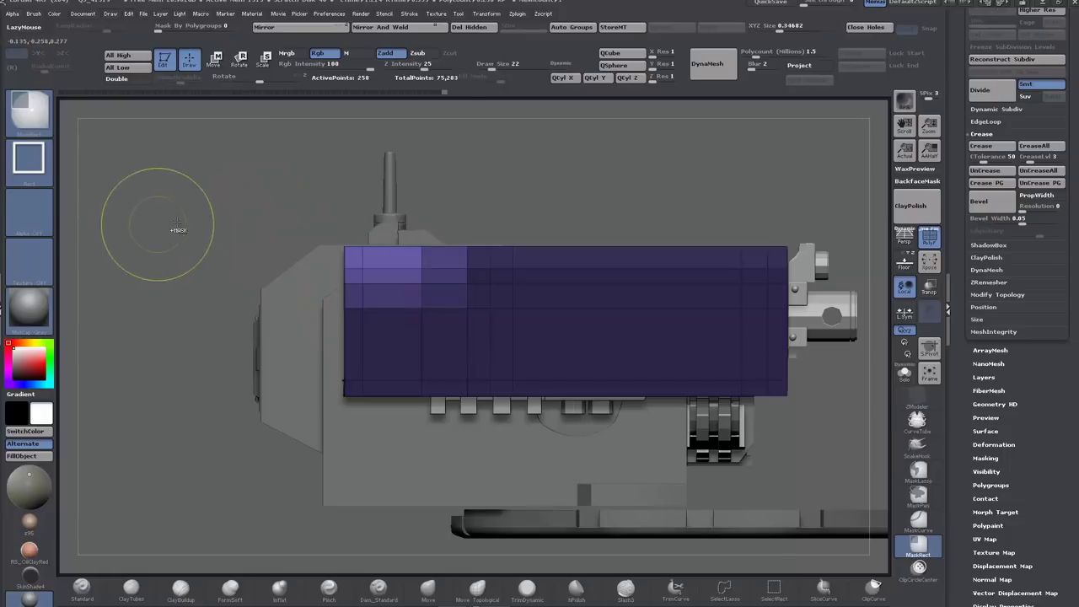
{"action": "left_click", "coordinate": [215, 60]}
{"action": "left_click_drag", "start_coordinate": [513, 281], "coordinate": [521, 282]}
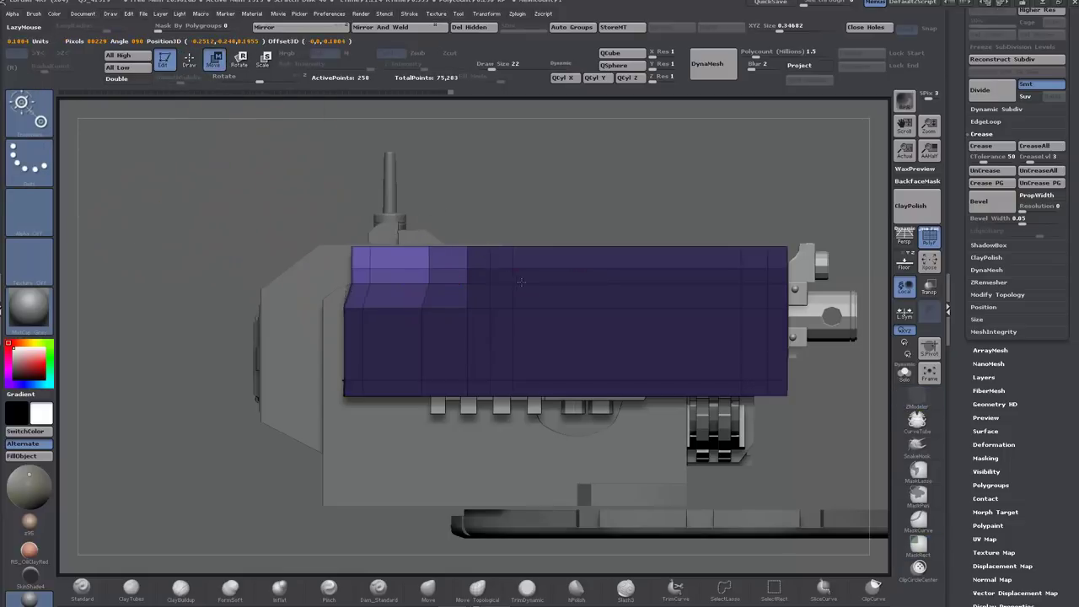
Step: Mask the lower points of the rear corner as well and move its upper rows of points farther forward
{"action": "left_click_drag", "start_coordinate": [350, 268], "coordinate": [398, 278], "text": "ctrl"}
{"action": "left_click", "coordinate": [421, 211], "text": "ctrl"}
{"action": "left_click_drag", "start_coordinate": [514, 281], "coordinate": [526, 285]}
{"action": "left_click_drag", "start_coordinate": [142, 245], "coordinate": [193, 257]}
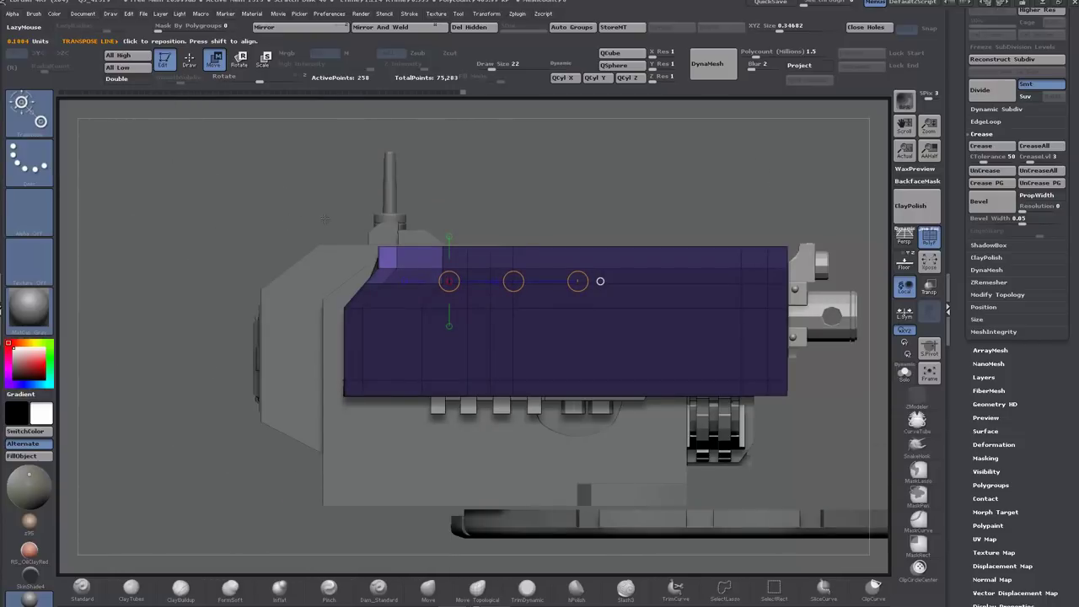
Step: Isolate the topmost row of rear points with an inverted mask, move it forward to complete the straight slant, and clear the mask
{"action": "left_click_drag", "start_coordinate": [324, 219], "coordinate": [307, 211]}
{"action": "mouse_move", "coordinate": [365, 177]}
{"action": "left_mouse_down"}
{"action": "mouse_move", "coordinate": [306, 190]}
{"action": "mouse_move", "coordinate": [416, 259]}
{"action": "left_mouse_up"}
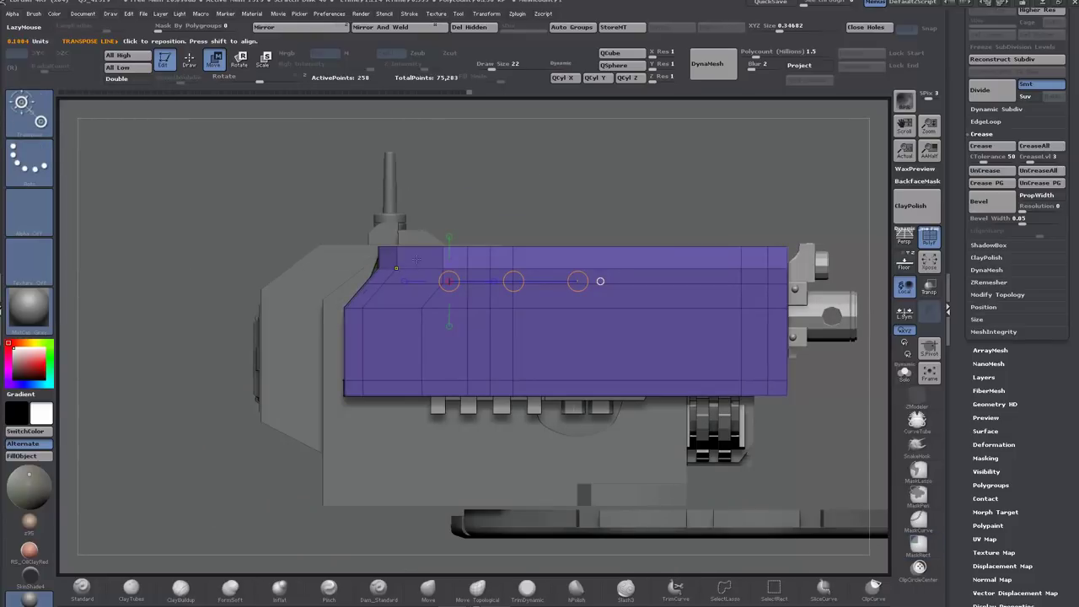
{"action": "left_click", "coordinate": [196, 226], "text": "ctrl"}
{"action": "left_click_drag", "start_coordinate": [514, 281], "coordinate": [524, 283]}
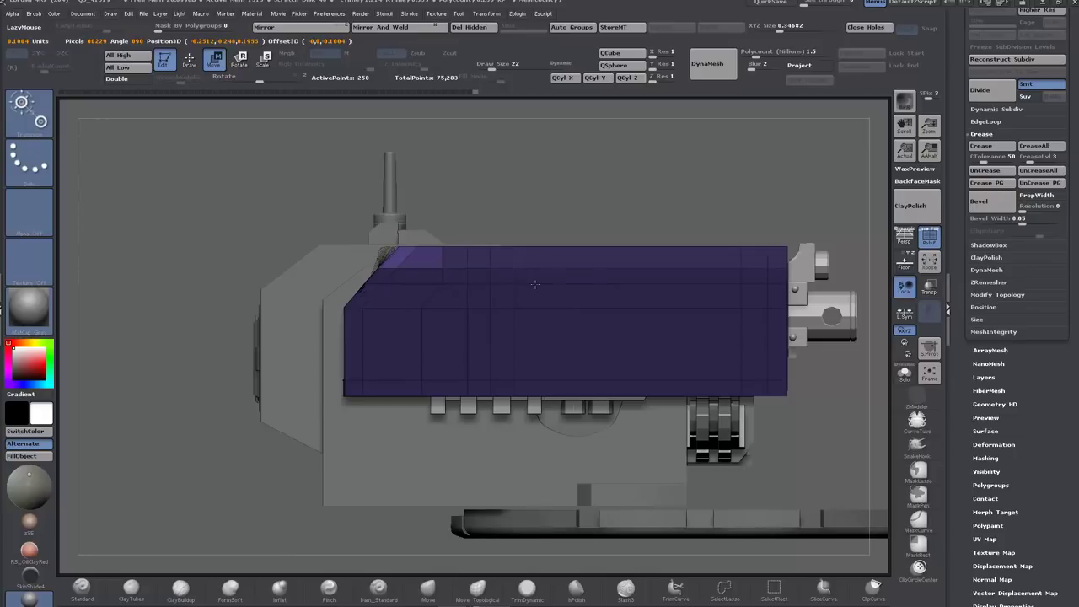
{"action": "left_click_drag", "start_coordinate": [534, 284], "coordinate": [532, 284]}
{"action": "left_click_drag", "start_coordinate": [154, 335], "coordinate": [199, 424], "text": "ctrl"}
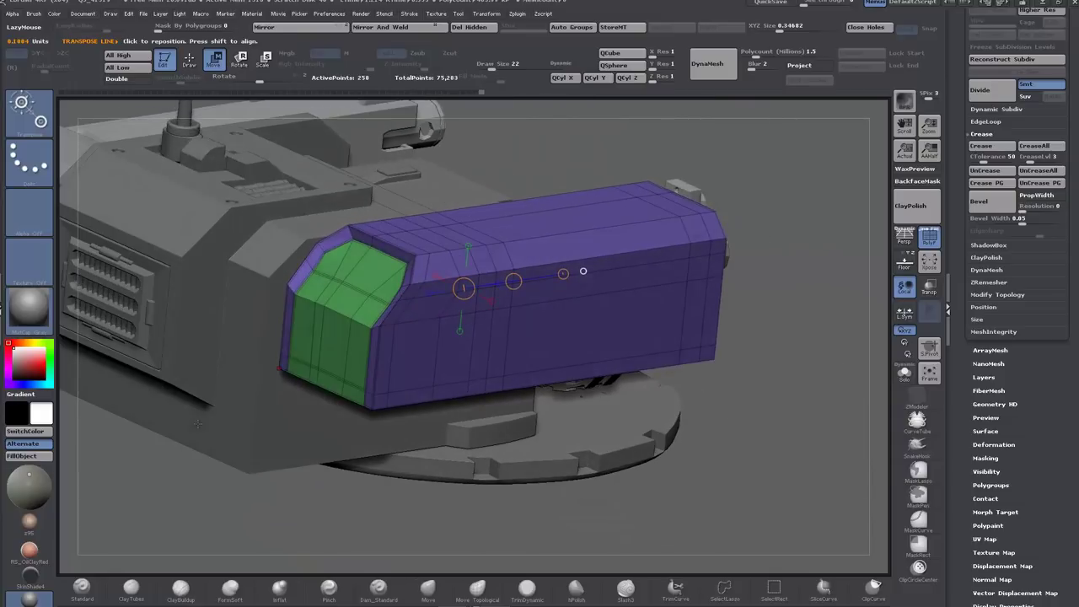
Step: Preview the shell with dynamic subdivision smoothing and examine its slanted back and front end
{"action": "key", "text": "d"}
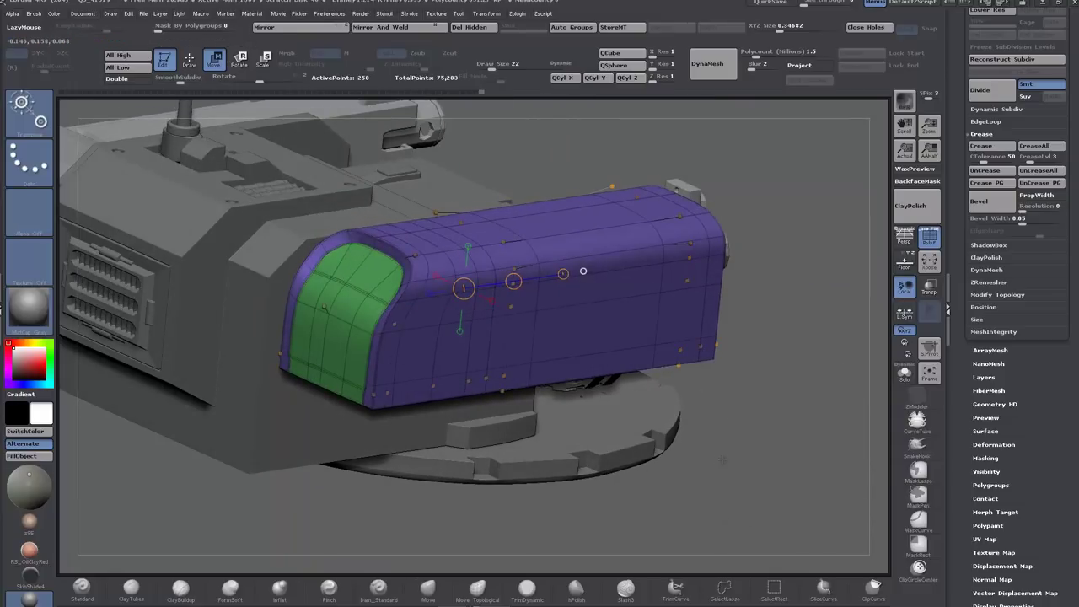
{"action": "key", "text": "shift+d"}
{"action": "left_click_drag", "start_coordinate": [722, 459], "coordinate": [629, 455]}
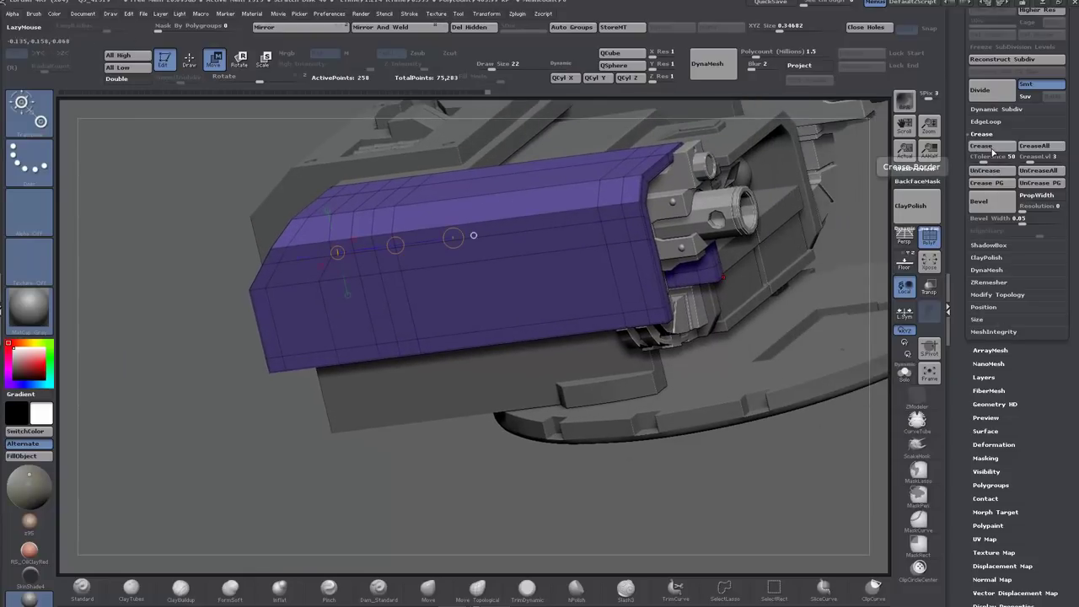
{"action": "mouse_move", "coordinate": [338, 444]}
{"action": "left_mouse_down"}
{"action": "mouse_move", "coordinate": [385, 456]}
{"action": "mouse_move", "coordinate": [348, 439]}
{"action": "left_mouse_up"}
{"action": "key", "text": "d"}
{"action": "left_click_drag", "start_coordinate": [517, 488], "coordinate": [529, 462]}
{"action": "key", "text": "shift+d"}
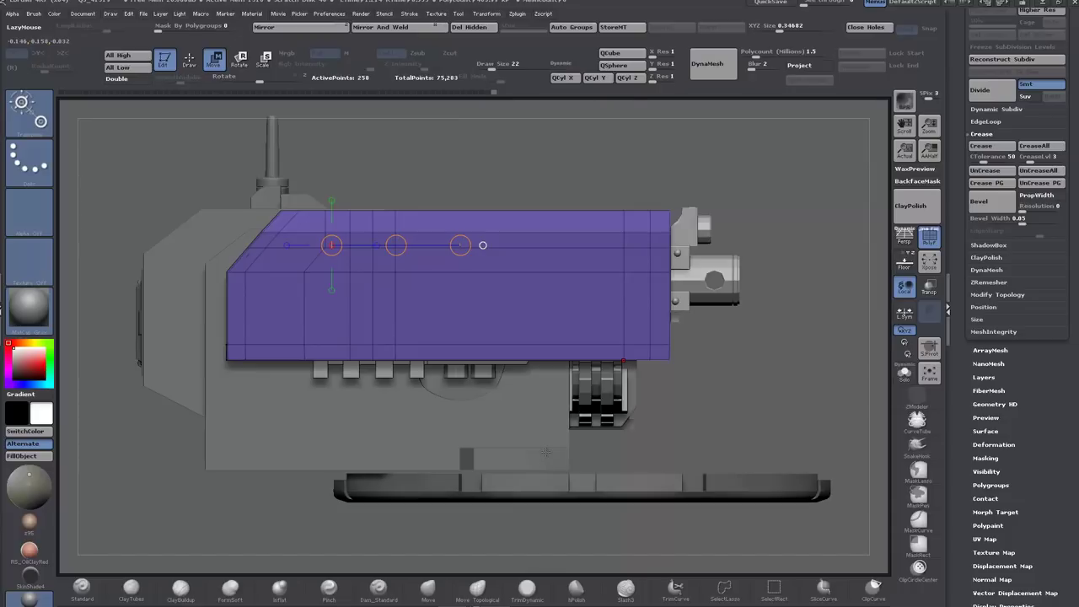
Step: Try to move the whole shell forward over the gun barrel, and undo the move
{"action": "left_click_drag", "start_coordinate": [396, 245], "coordinate": [461, 246]}
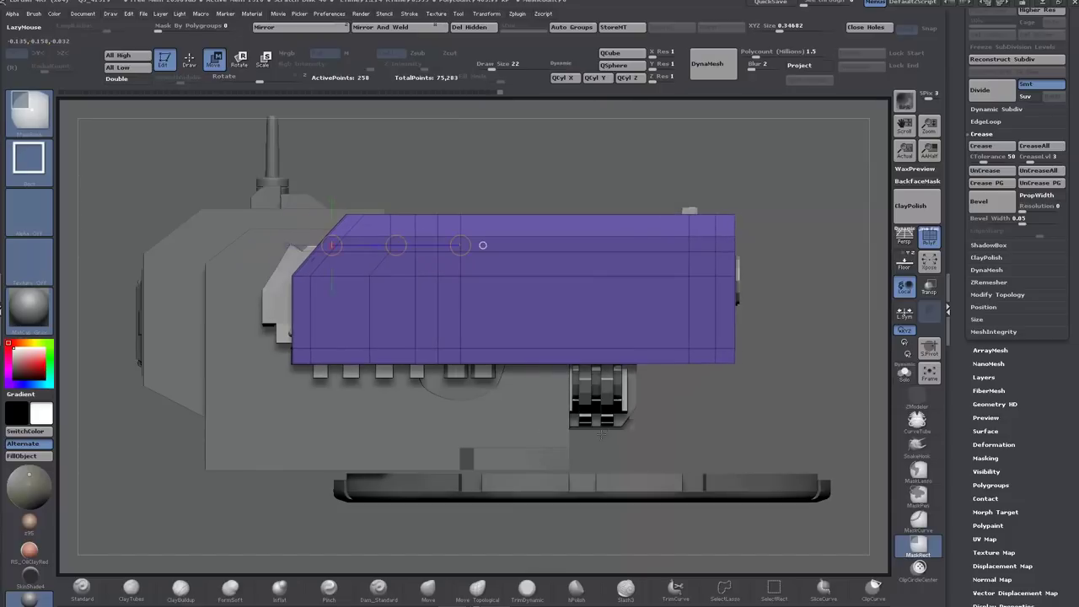
{"action": "key", "text": "ctrl+z"}
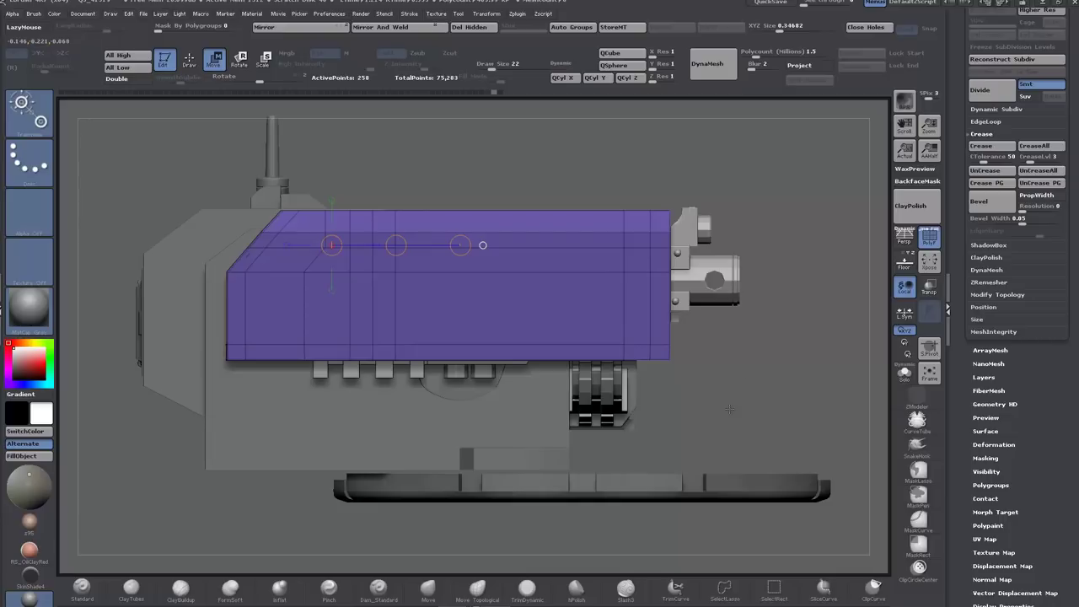
{"action": "left_click_drag", "start_coordinate": [692, 410], "coordinate": [659, 410]}
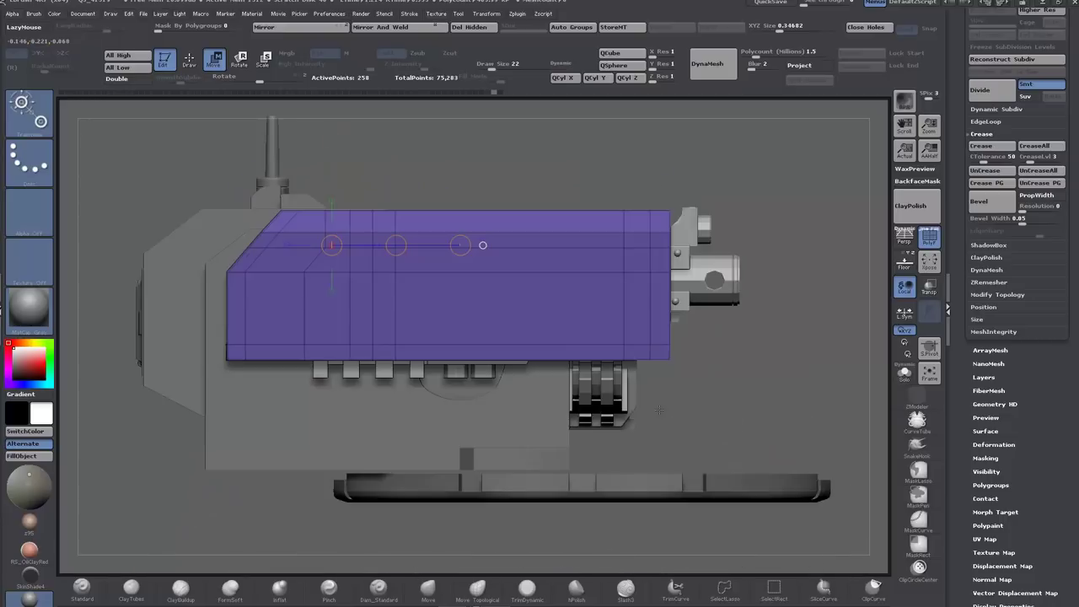
Step: Insert a vertical edge loop around the front half of the shell and reposition it slightly nearer the muzzle
{"action": "key", "text": "q"}
{"action": "left_click", "coordinate": [532, 274]}
{"action": "mouse_move", "coordinate": [706, 422]}
{"action": "left_mouse_down"}
{"action": "mouse_move", "coordinate": [747, 278]}
{"action": "mouse_move", "coordinate": [744, 418]}
{"action": "mouse_move", "coordinate": [719, 422]}
{"action": "left_mouse_up"}
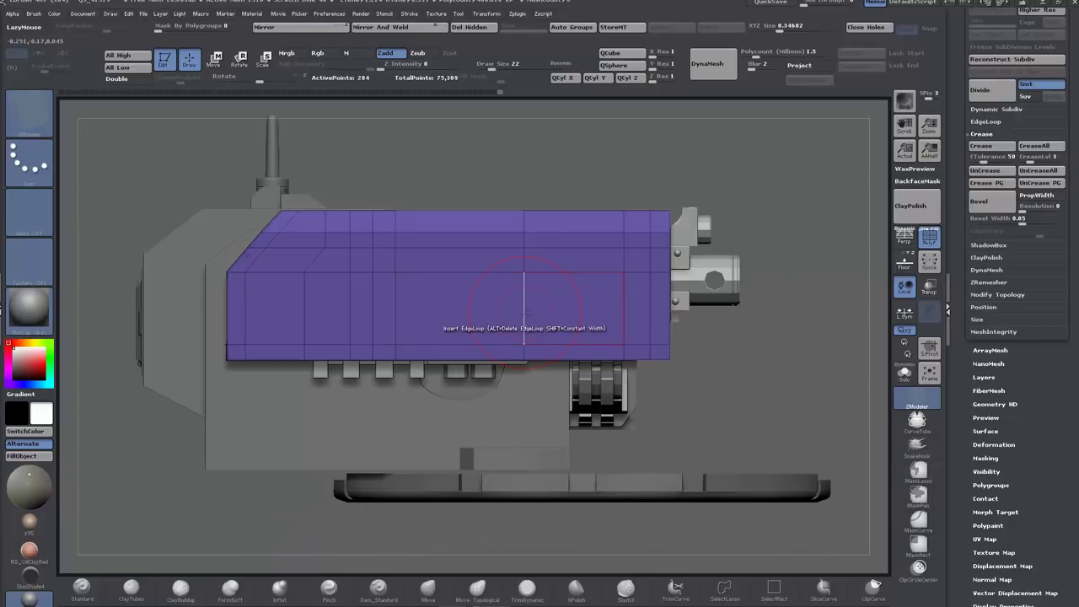
{"action": "key", "text": "ctrl+z"}
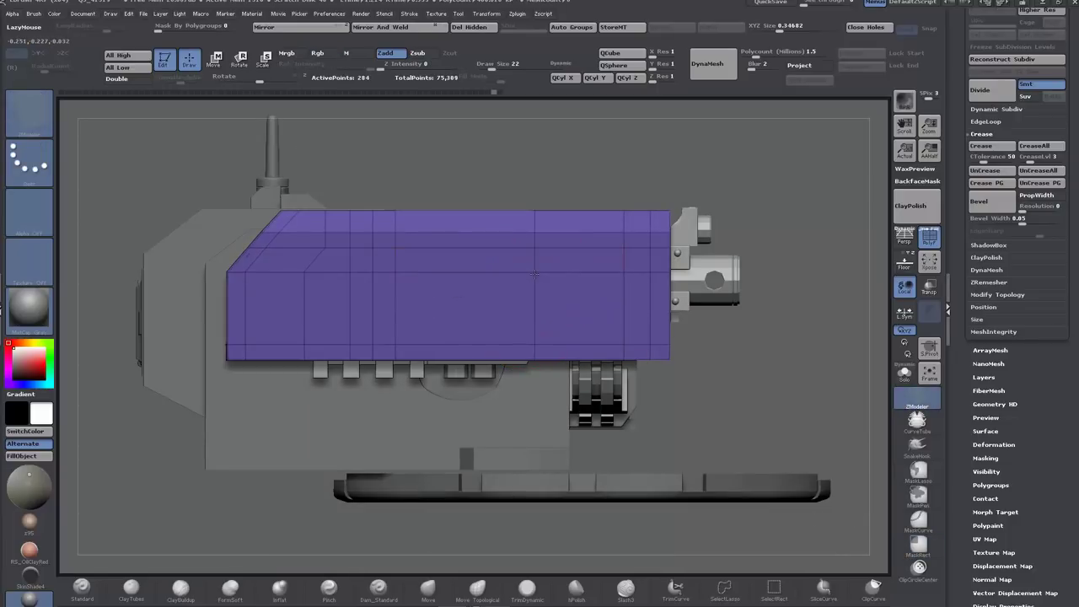
Step: Cut away the lower front part of the outer side wall with QMesh, from the front edge back to the new loop
{"action": "left_click_drag", "start_coordinate": [766, 421], "coordinate": [766, 443]}
{"action": "left_click_drag", "start_coordinate": [727, 399], "coordinate": [685, 351]}
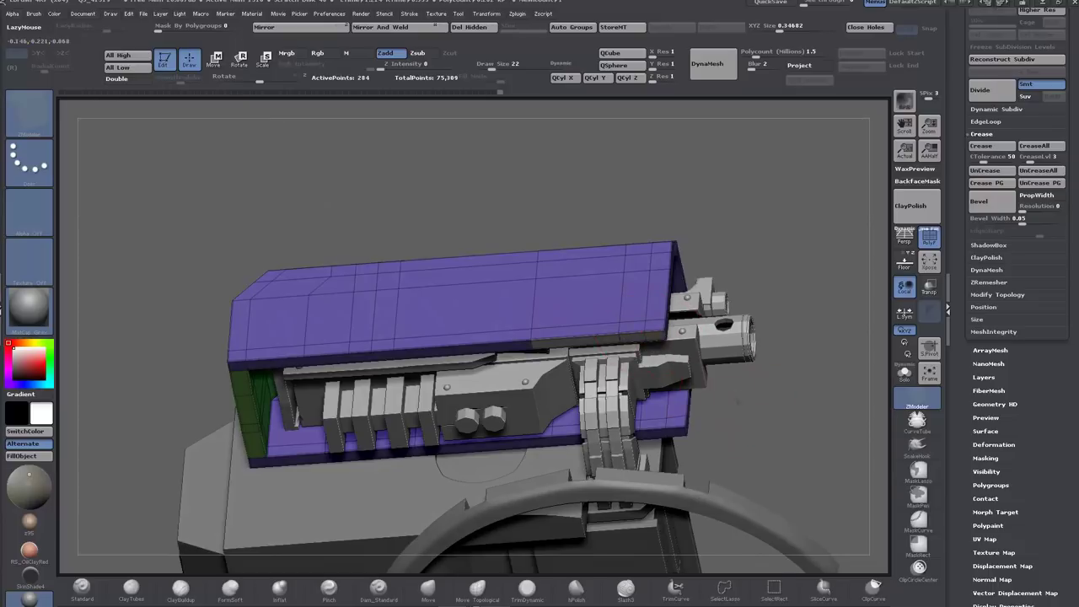
{"action": "left_click_drag", "start_coordinate": [737, 403], "coordinate": [736, 394]}
{"action": "left_click_drag", "start_coordinate": [653, 336], "coordinate": [659, 290]}
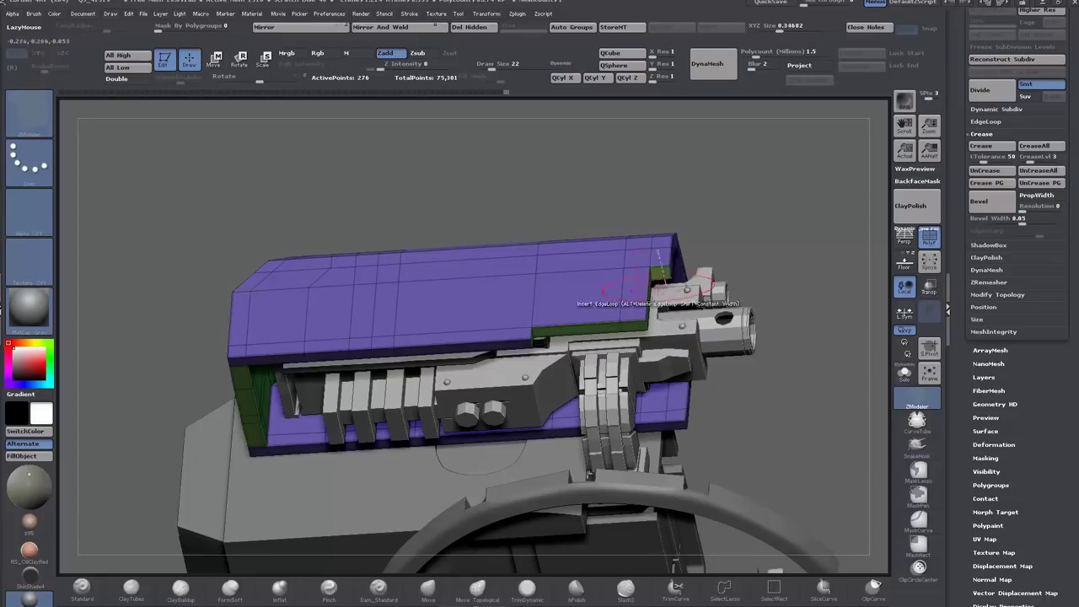
{"action": "left_click_drag", "start_coordinate": [638, 326], "coordinate": [635, 291]}
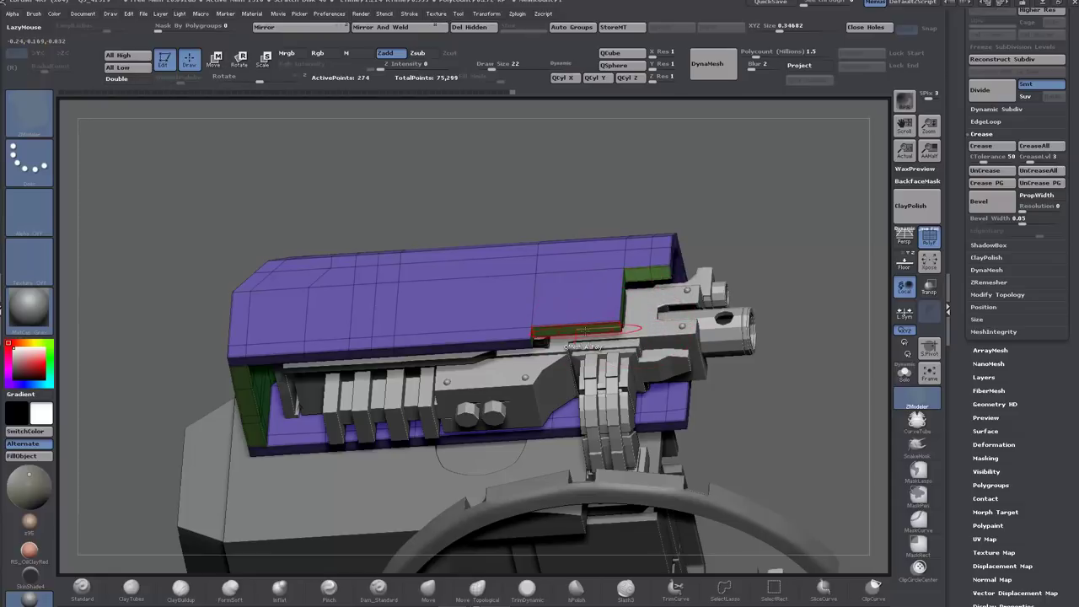
{"action": "left_click_drag", "start_coordinate": [578, 330], "coordinate": [575, 290]}
Step: Mask the shell except its bottom edge rows, raise them to shorten the side walls, and clear the mask
{"action": "left_click_drag", "start_coordinate": [778, 254], "coordinate": [131, 372]}
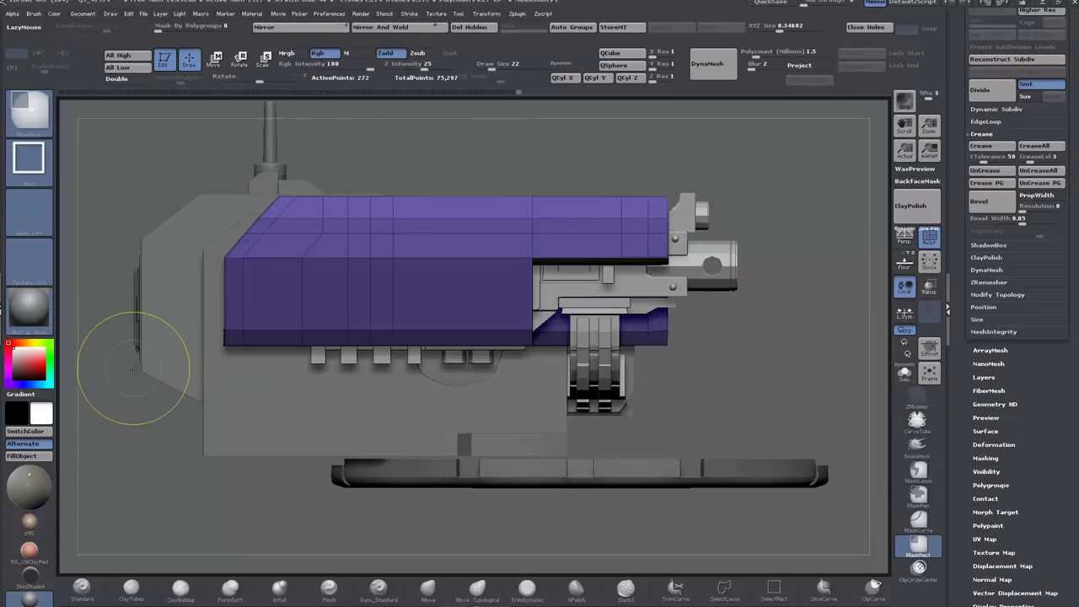
{"action": "left_click", "coordinate": [159, 423], "text": "ctrl"}
{"action": "left_click", "coordinate": [212, 59]}
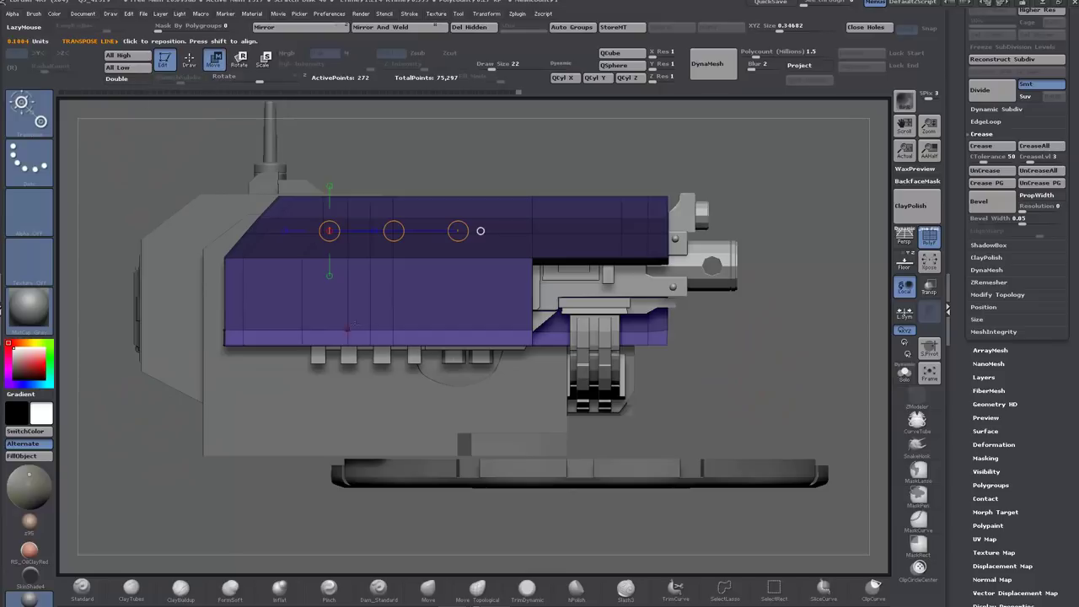
{"action": "left_click_drag", "start_coordinate": [413, 356], "coordinate": [419, 325]}
{"action": "left_click_drag", "start_coordinate": [701, 354], "coordinate": [725, 360], "text": "ctrl"}
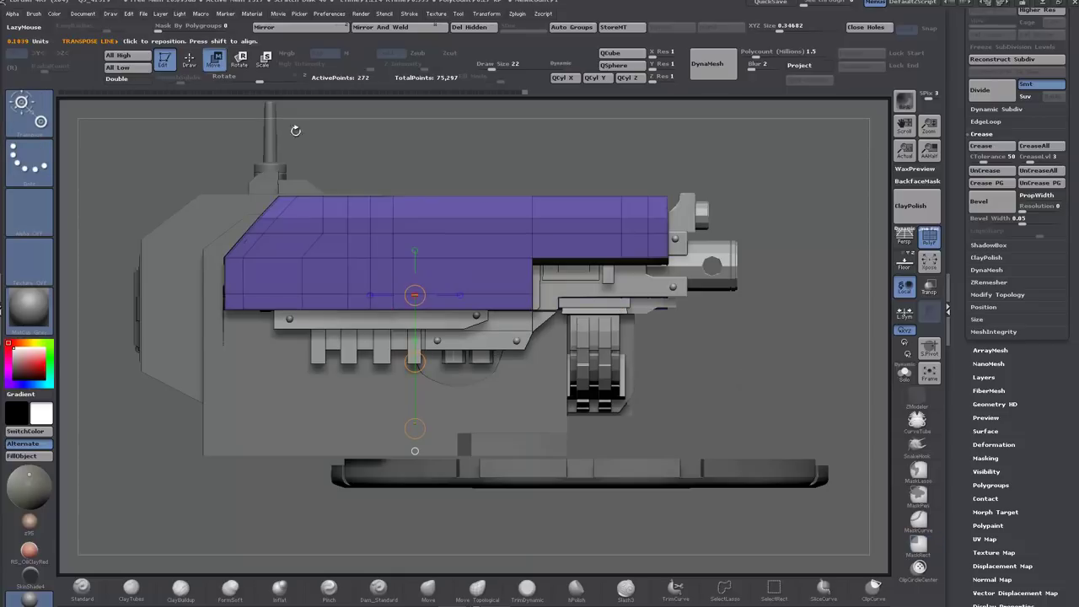
Step: Insert four evenly spaced vertical edge loops in the shell just behind the front cutout
{"action": "key", "text": "q"}
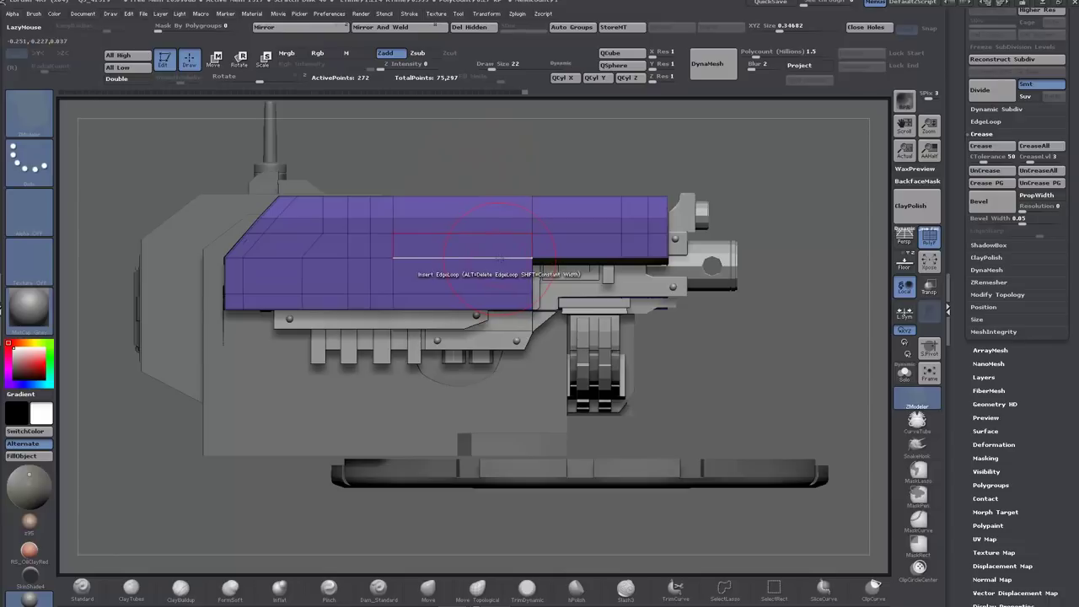
{"action": "left_click", "coordinate": [501, 258]}
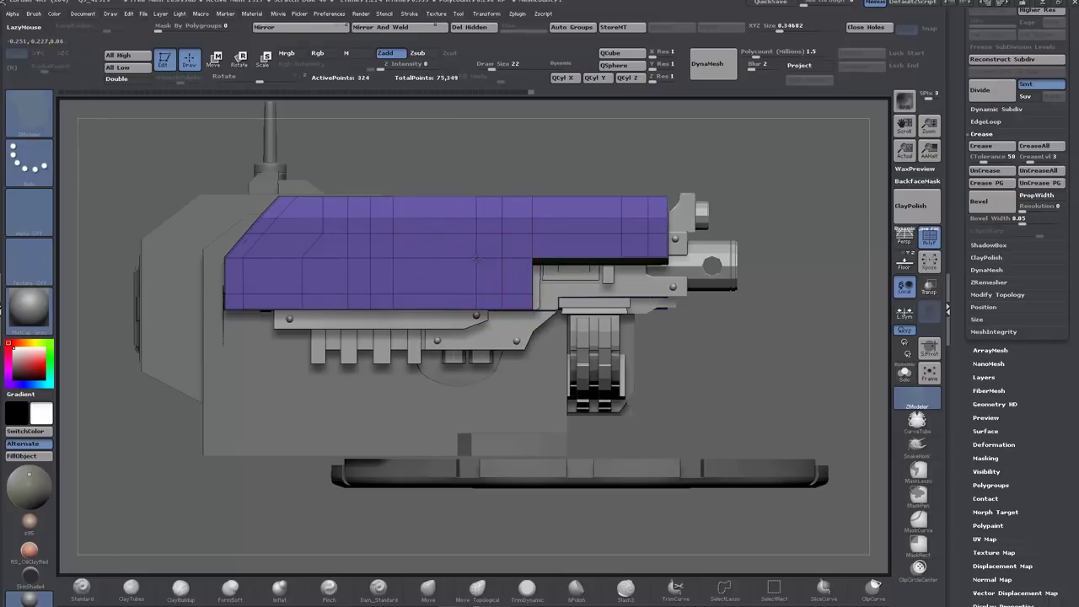
{"action": "left_click", "coordinate": [448, 257]}
{"action": "left_click", "coordinate": [417, 258]}
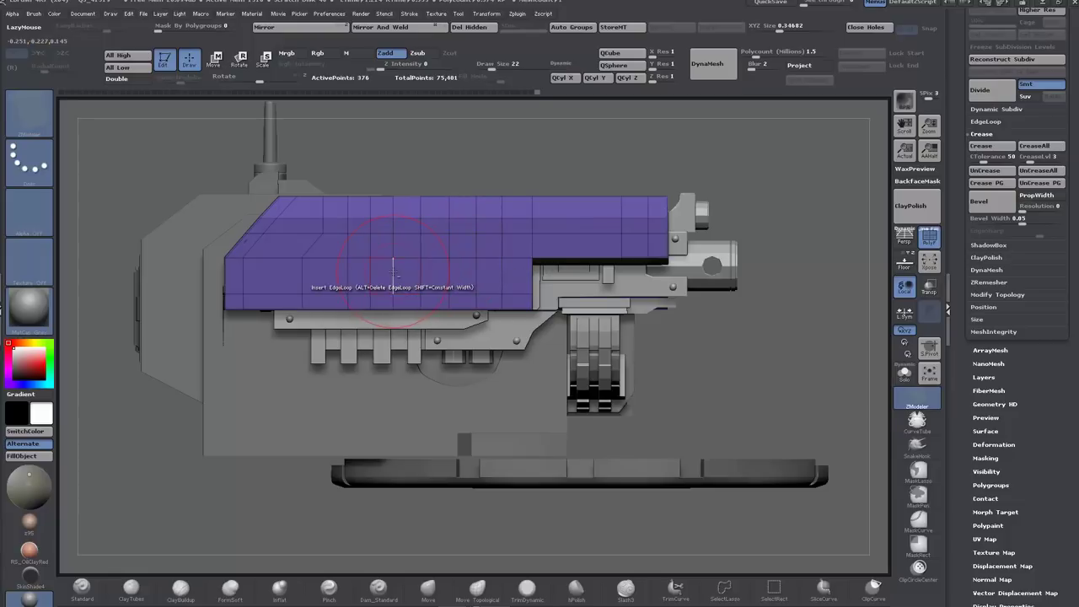
Step: Delete the surplus vertical edge loops from the rear half of the shell
{"action": "left_click", "coordinate": [393, 275], "text": "alt"}
{"action": "left_click", "coordinate": [371, 276], "text": "alt"}
{"action": "left_click", "coordinate": [348, 278], "text": "alt"}
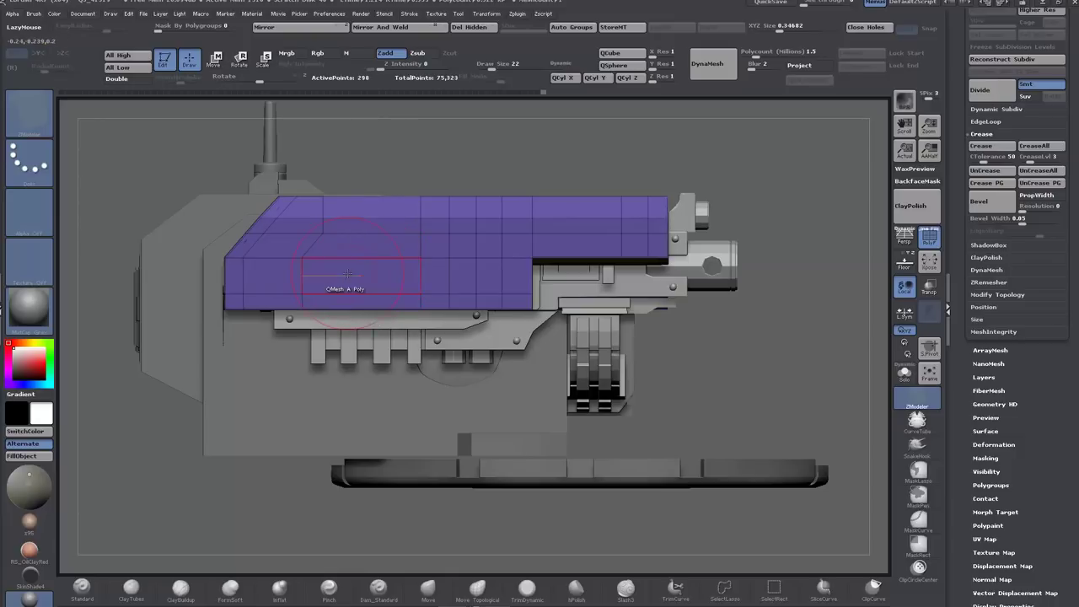
{"action": "left_click_drag", "start_coordinate": [446, 113], "coordinate": [436, 130]}
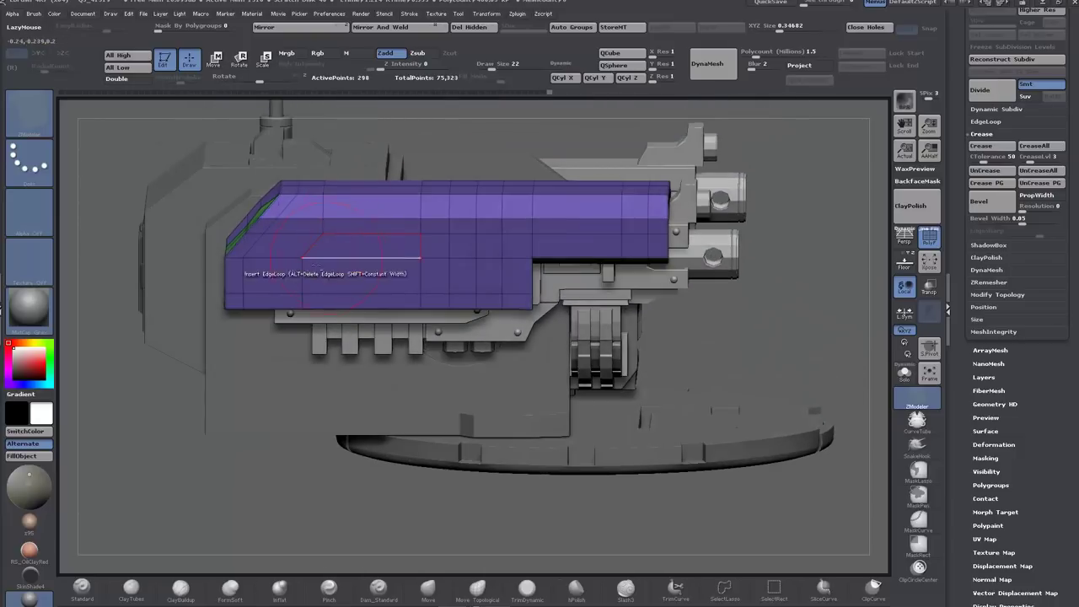
{"action": "left_click", "coordinate": [301, 275], "text": "alt"}
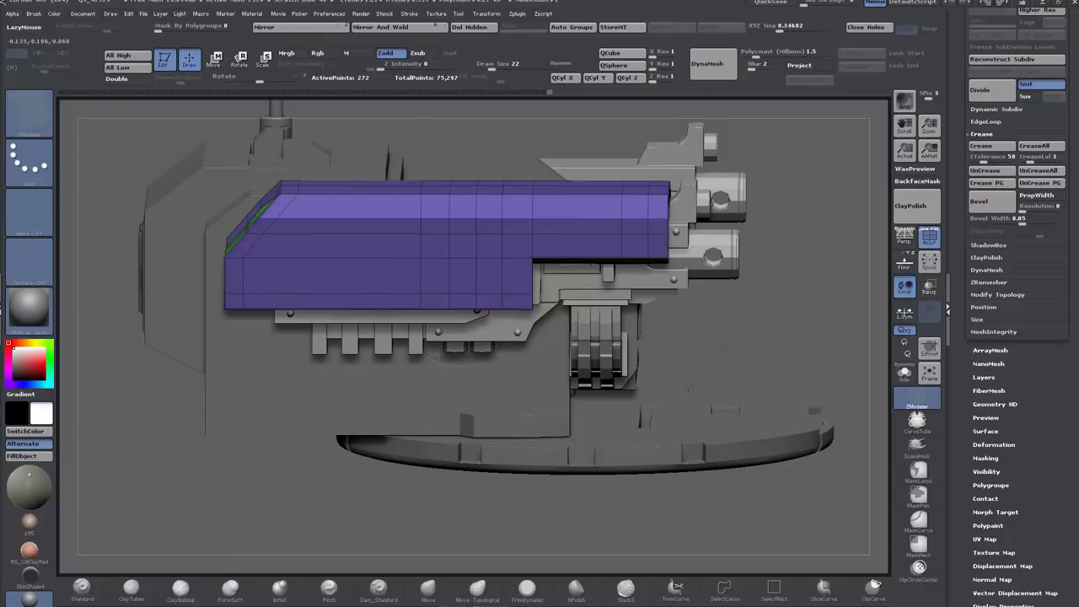
Step: Replace the horizontal edge loop near the side wall's bottom edge with one midway up its lower section
{"action": "left_click_drag", "start_coordinate": [723, 345], "coordinate": [724, 339]}
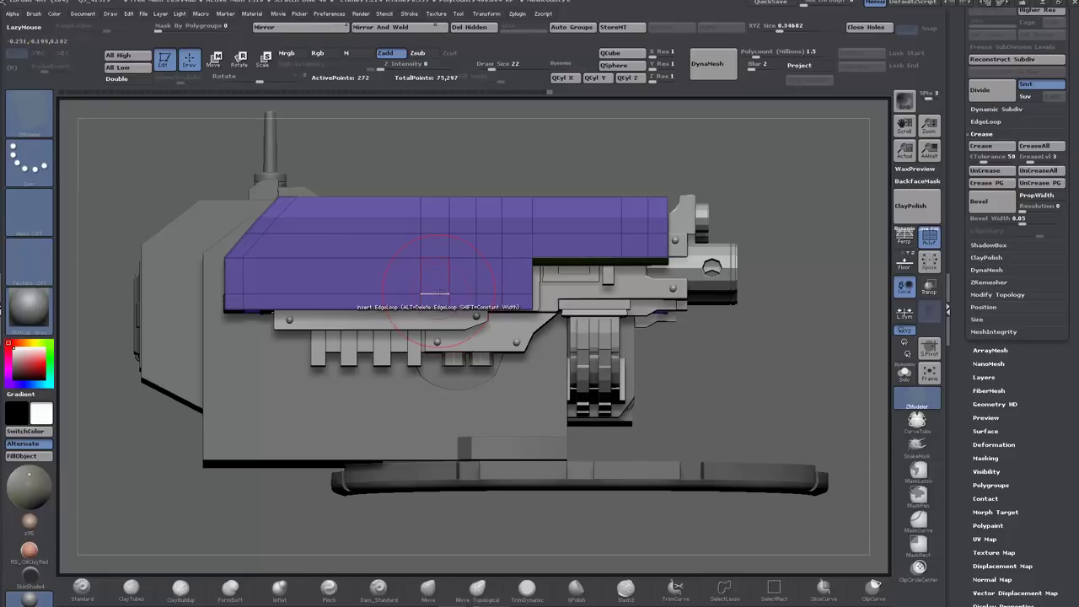
{"action": "left_click_drag", "start_coordinate": [114, 422], "coordinate": [160, 436]}
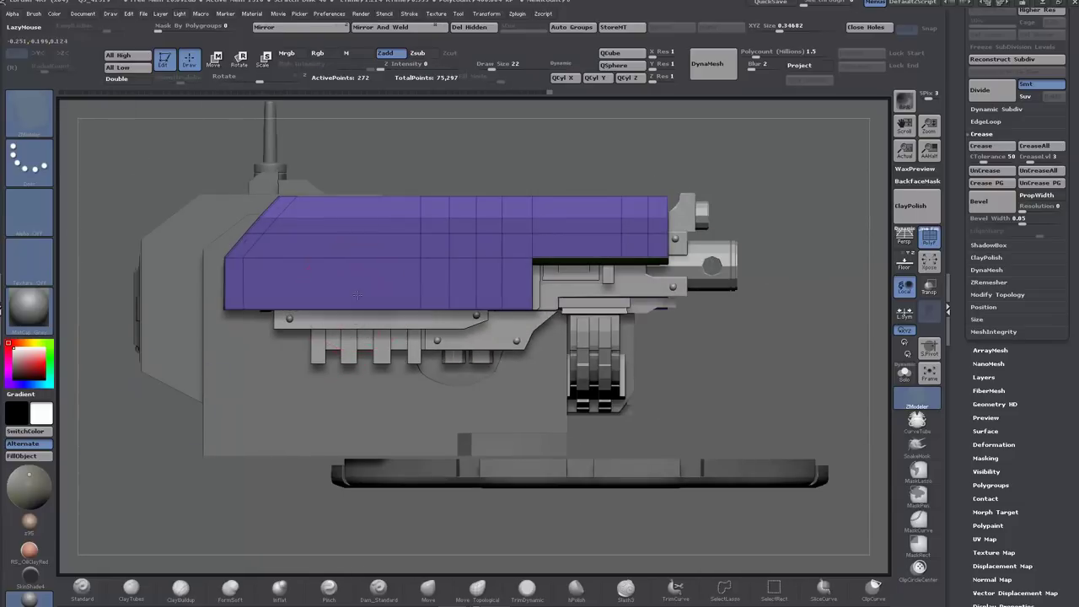
{"action": "left_click", "coordinate": [420, 276]}
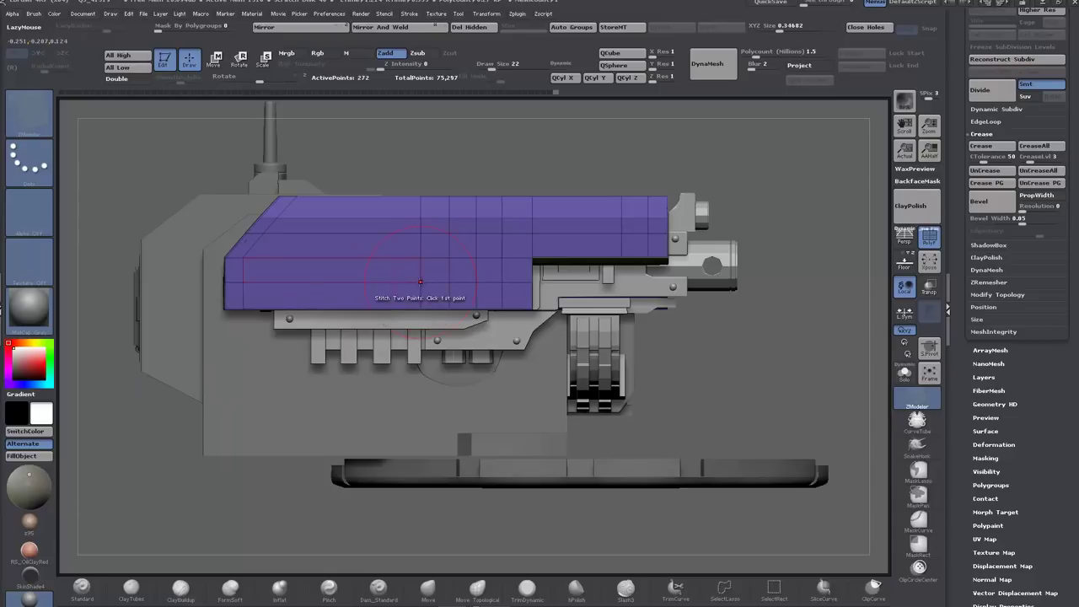
Step: Cut a notch up into the side wall's lower edge with QMesh, between the two rearmost of the closely spaced vertical loops
{"action": "left_click_drag", "start_coordinate": [170, 442], "coordinate": [184, 378]}
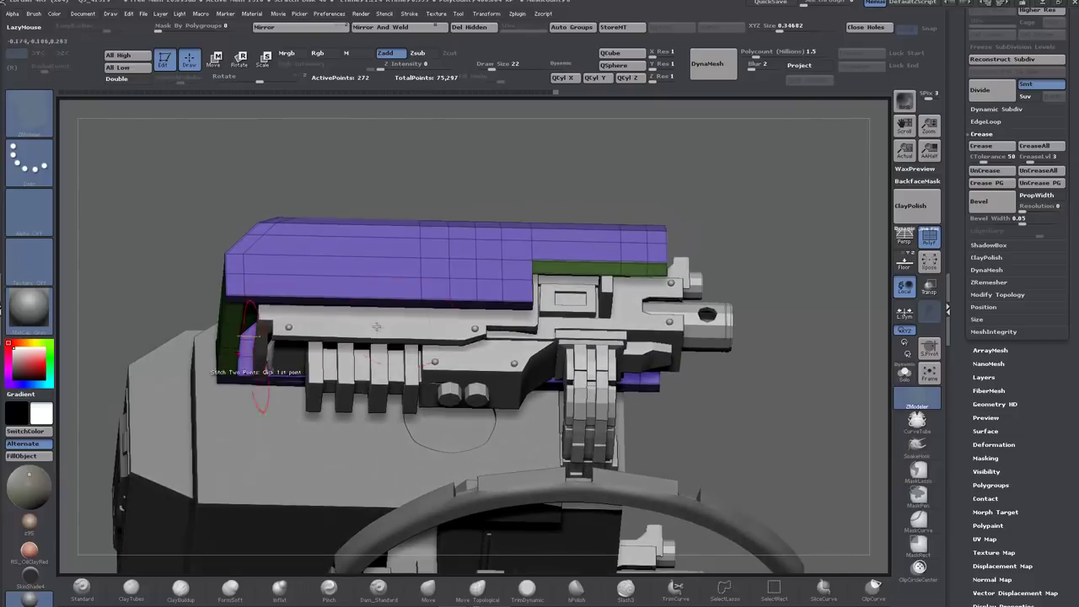
{"action": "left_click_drag", "start_coordinate": [440, 305], "coordinate": [440, 266]}
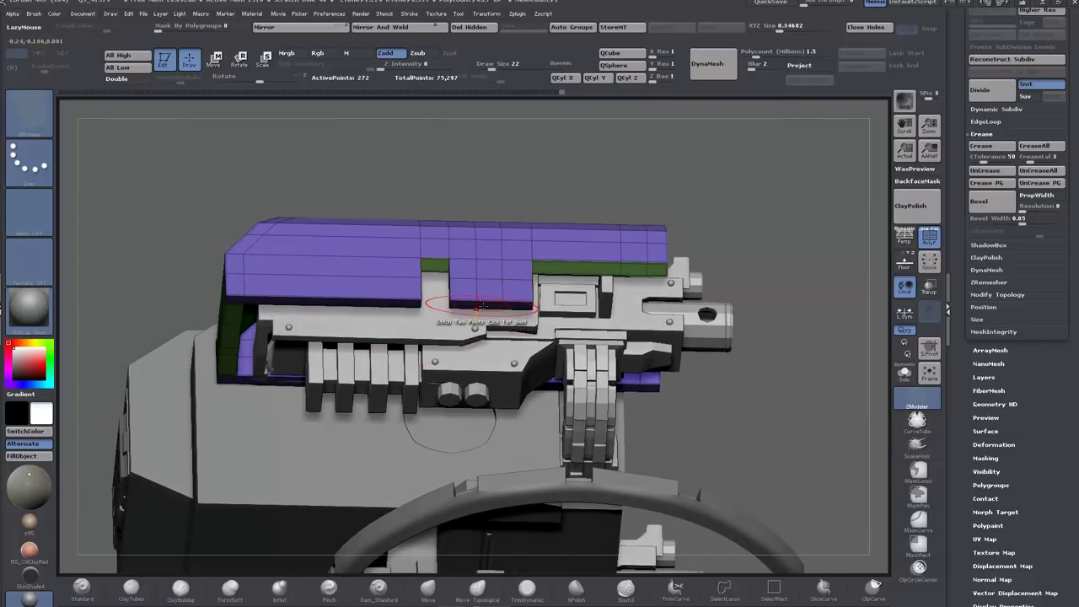
Step: Cut a small notch up into the middle of the lower edge of the tab behind the front cutout
{"action": "left_click_drag", "start_coordinate": [486, 306], "coordinate": [488, 289]}
{"action": "left_click_drag", "start_coordinate": [742, 386], "coordinate": [735, 454]}
{"action": "mouse_move", "coordinate": [131, 471]}
{"action": "left_mouse_down"}
{"action": "mouse_move", "coordinate": [147, 388]}
{"action": "mouse_move", "coordinate": [216, 430]}
{"action": "left_mouse_up"}
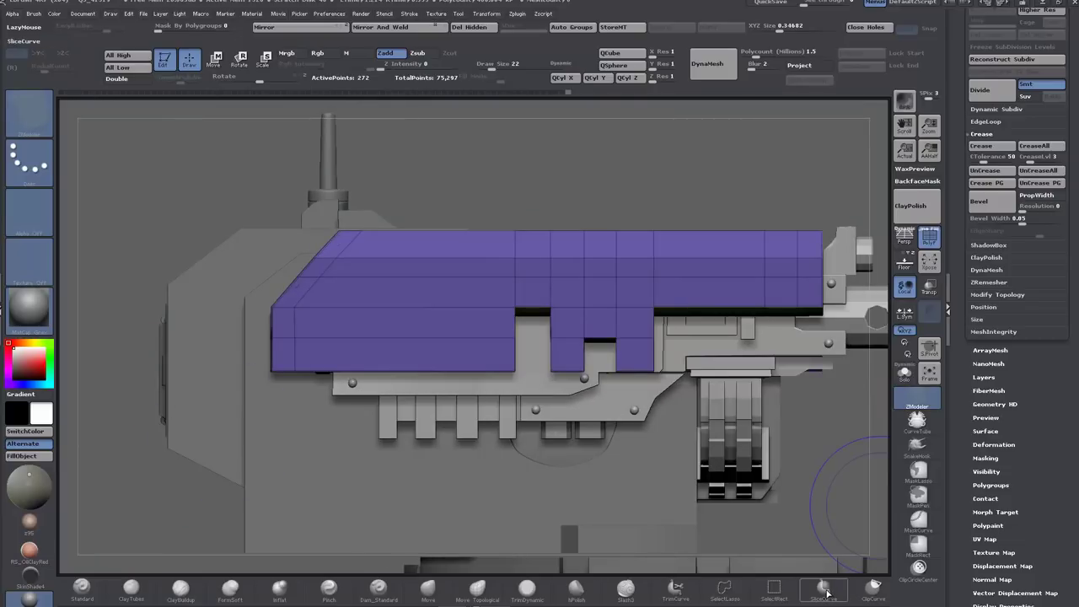
Step: Try to slice the shell vertically just ahead of its slanted back with SliceCurve
{"action": "left_click_drag", "start_coordinate": [197, 501], "coordinate": [203, 460], "text": "alt"}
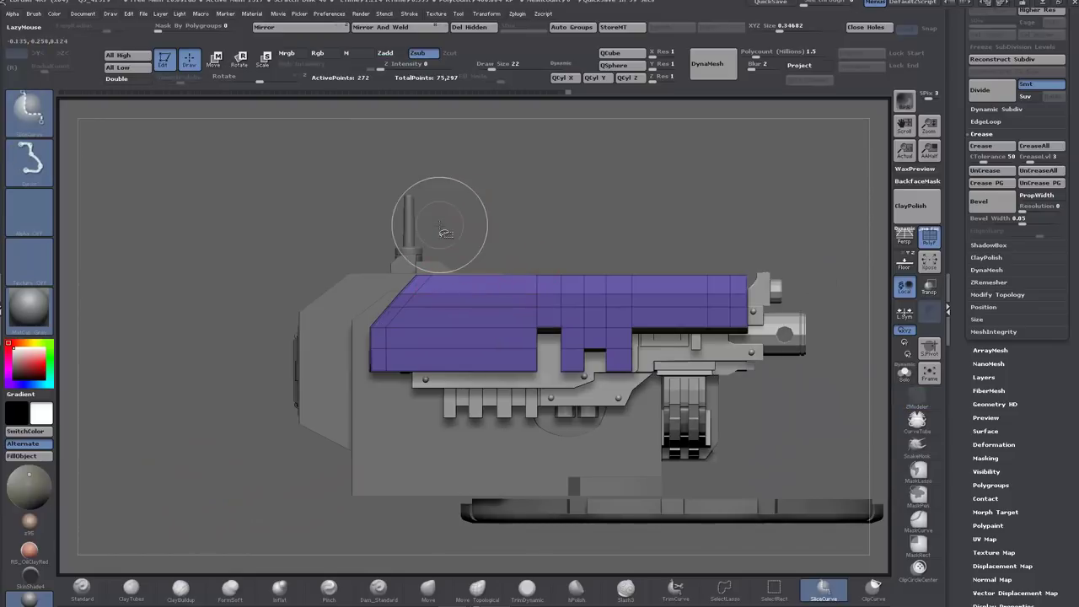
{"action": "mouse_move", "coordinate": [441, 228]}
{"action": "left_mouse_down", "text": "ctrl+shift"}
{"action": "mouse_move", "coordinate": [458, 293]}
{"action": "mouse_move", "coordinate": [440, 448]}
{"action": "left_mouse_up", "text": "ctrl+shift"}
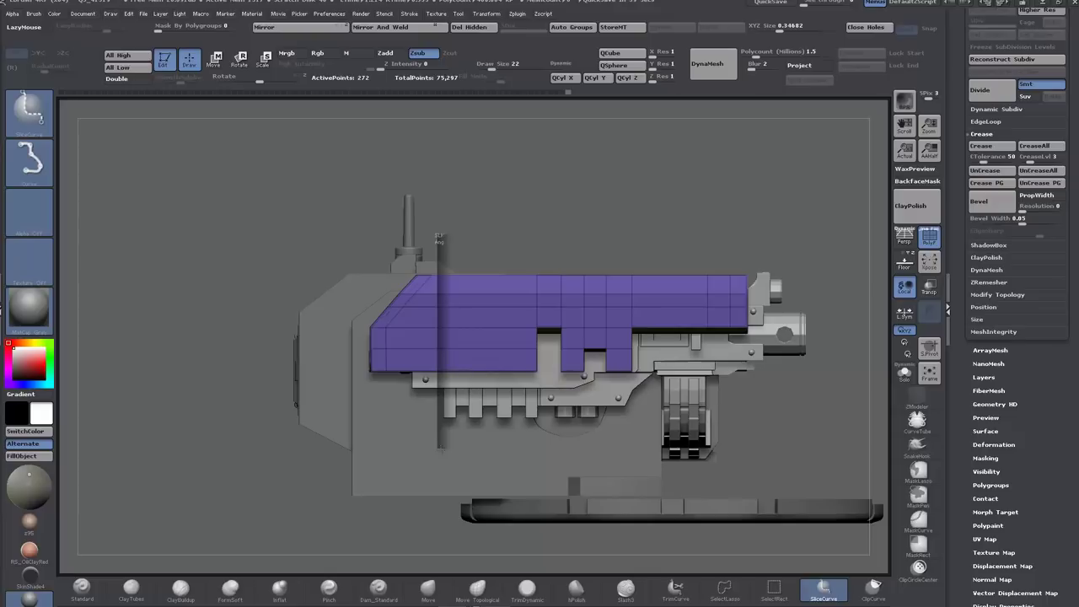
{"action": "left_click_drag", "start_coordinate": [434, 440], "coordinate": [433, 438], "text": "ctrl+shift"}
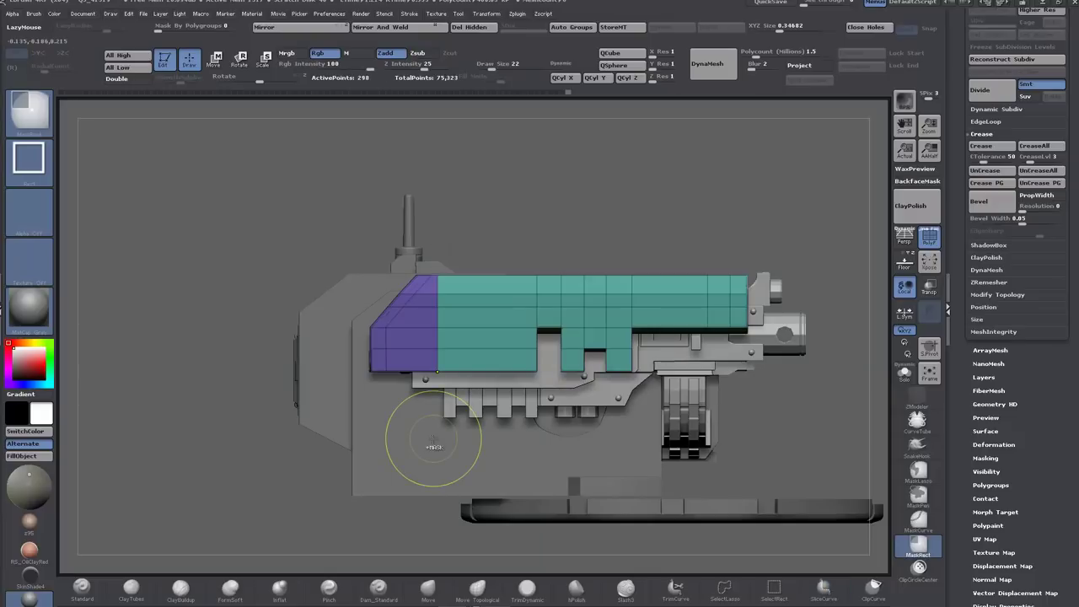
{"action": "key", "text": "ctrl+z"}
{"action": "left_click_drag", "start_coordinate": [157, 245], "coordinate": [155, 337], "text": "ctrl+shift"}
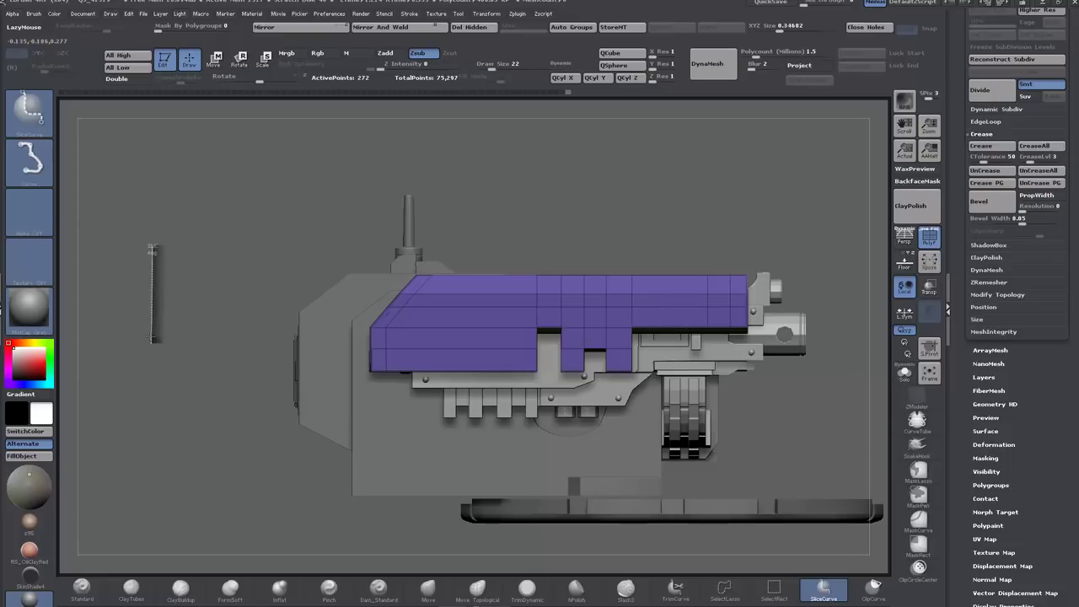
{"action": "left_click_drag", "start_coordinate": [153, 339], "coordinate": [153, 339], "text": "ctrl+shift"}
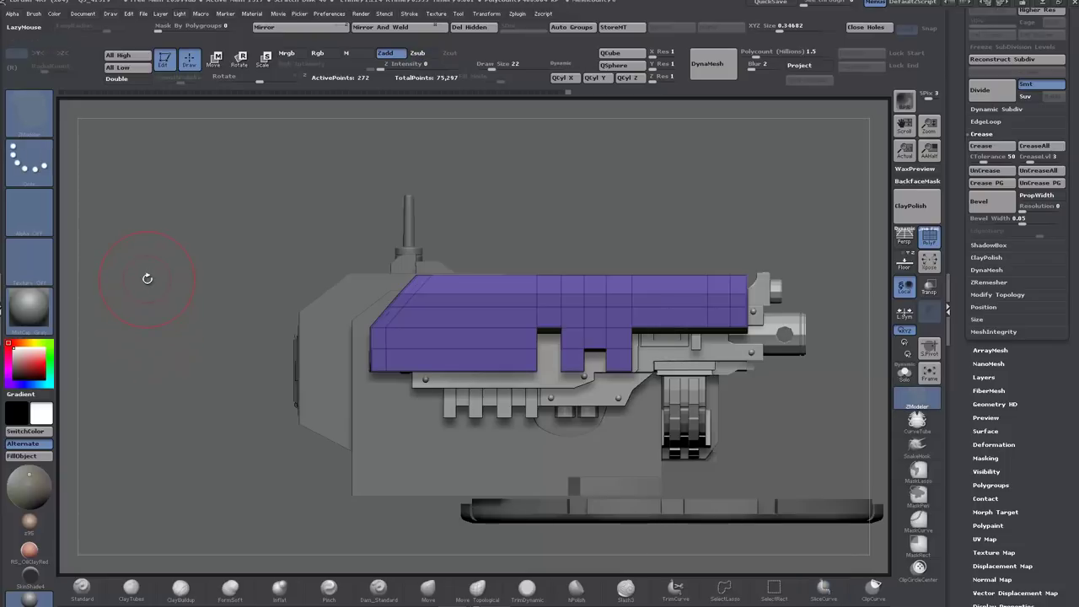
Step: Turn on BRadius for SliceCurve and set the draw size to 6
{"action": "key", "text": "ctrl+shift"}
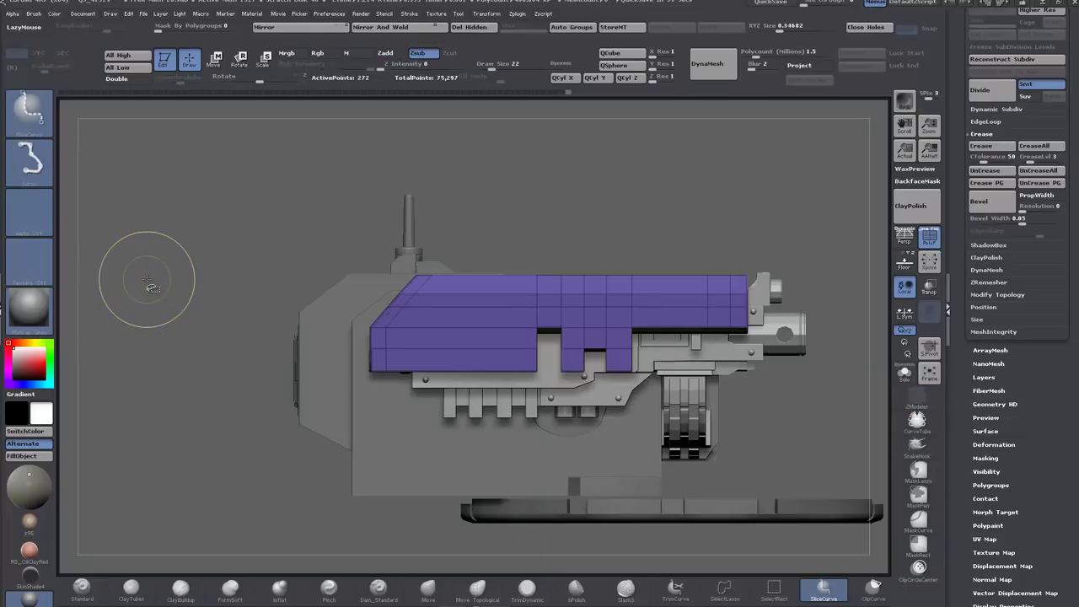
{"action": "key", "text": "ctrl+shift+space"}
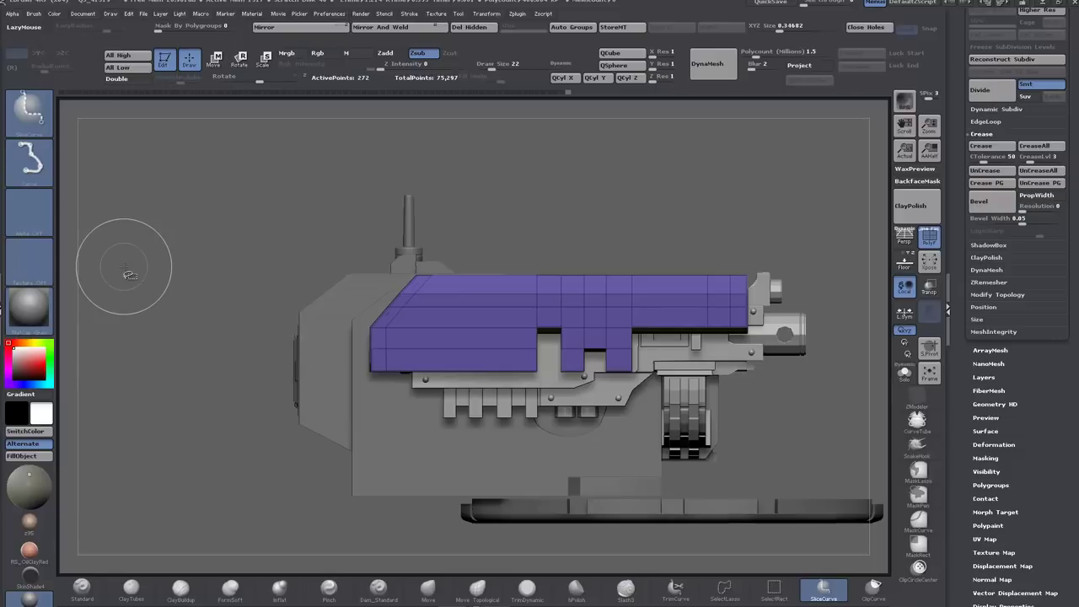
{"action": "key", "text": "space"}
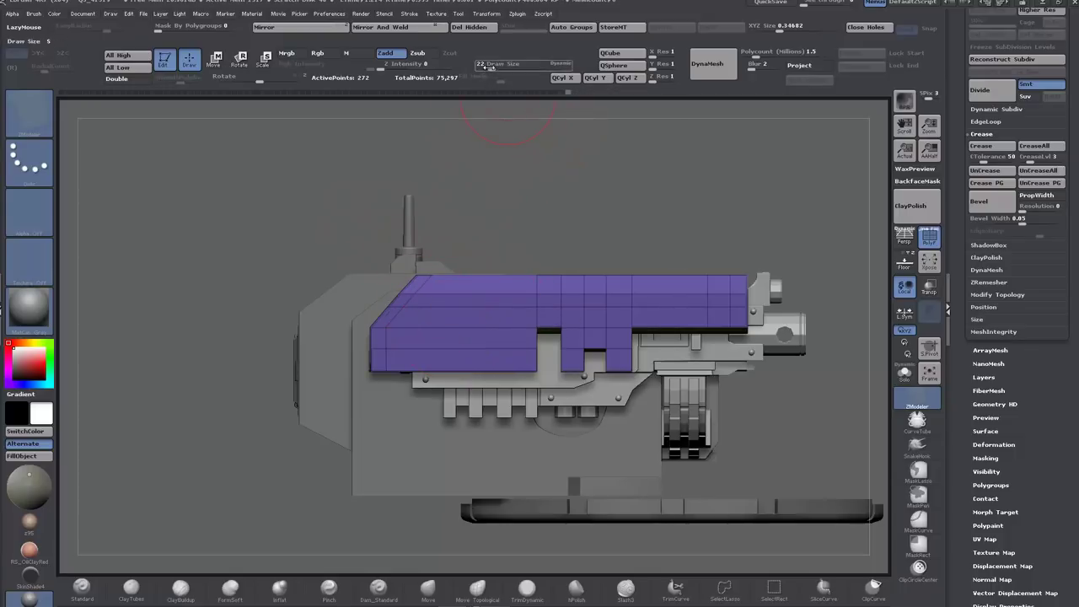
{"action": "left_click_drag", "start_coordinate": [491, 65], "coordinate": [483, 66]}
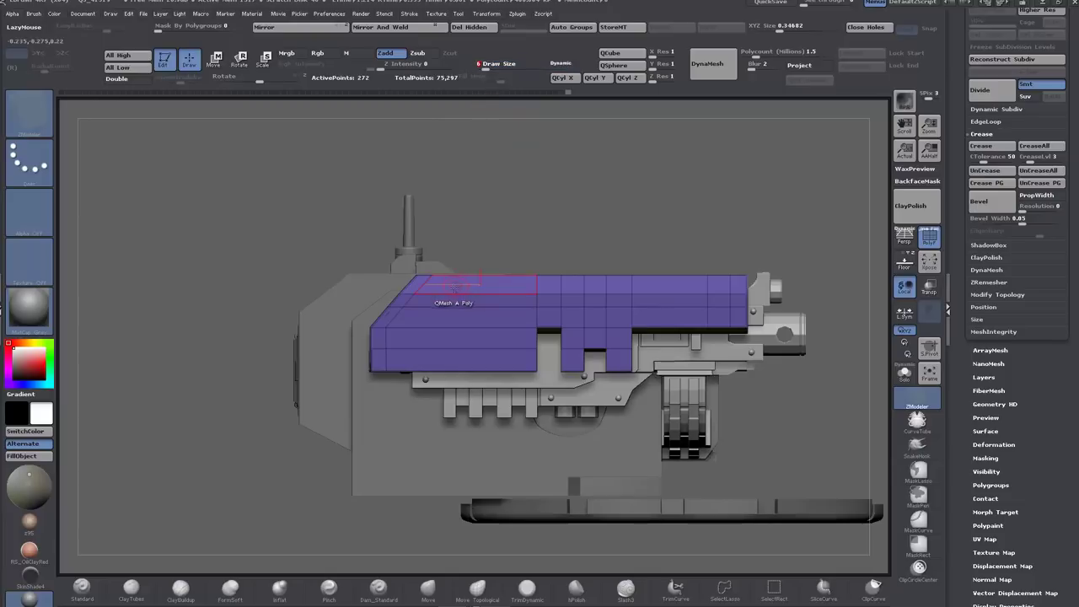
Step: Try slicing a brush-width vertical strip through the shell just ahead of its slanted back
{"action": "left_click_drag", "start_coordinate": [451, 238], "coordinate": [444, 478], "text": "ctrl+shift"}
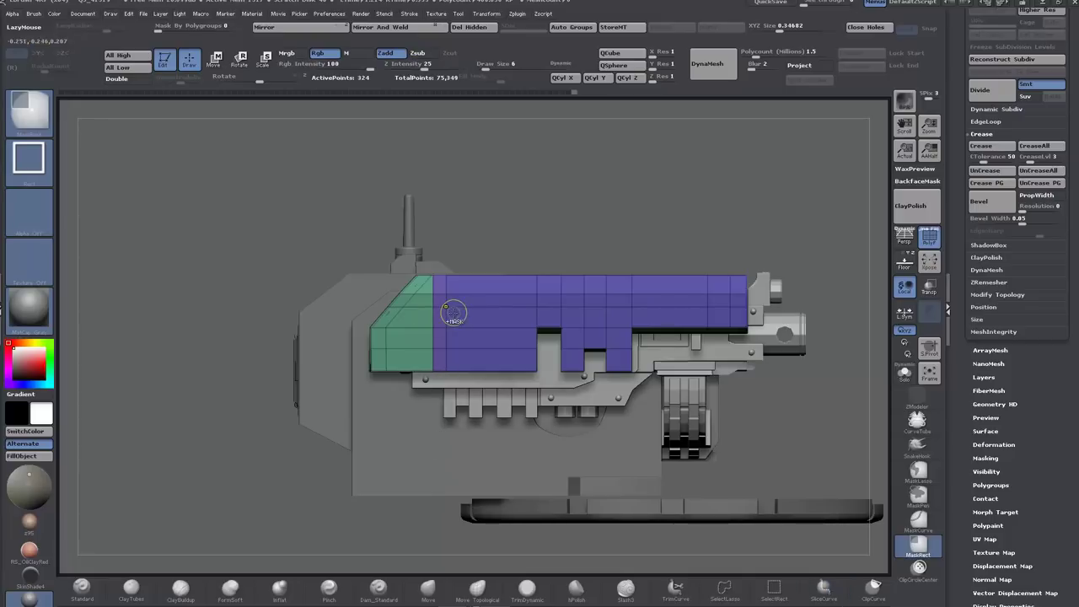
{"action": "key", "text": "ctrl+z"}
{"action": "left_click_drag", "start_coordinate": [456, 246], "coordinate": [434, 456], "text": "ctrl+shift"}
{"action": "key", "text": "ctrl+z"}
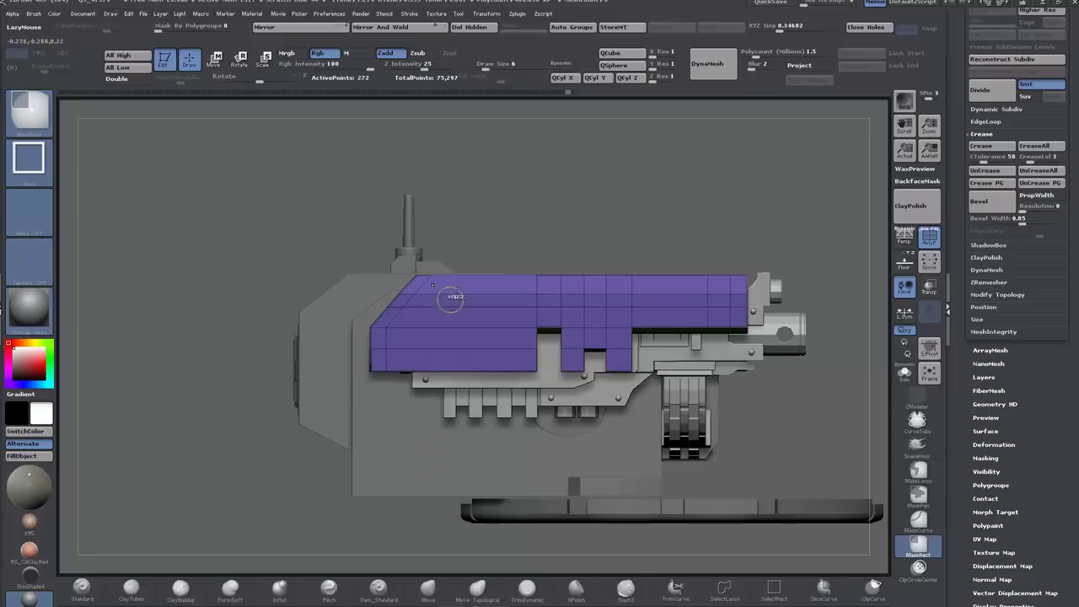
Step: Slice three evenly spaced brush-width vertical strips through the shell just ahead of its slanted back with SliceCurve
{"action": "left_click_drag", "start_coordinate": [459, 223], "coordinate": [444, 470], "text": "ctrl+shift"}
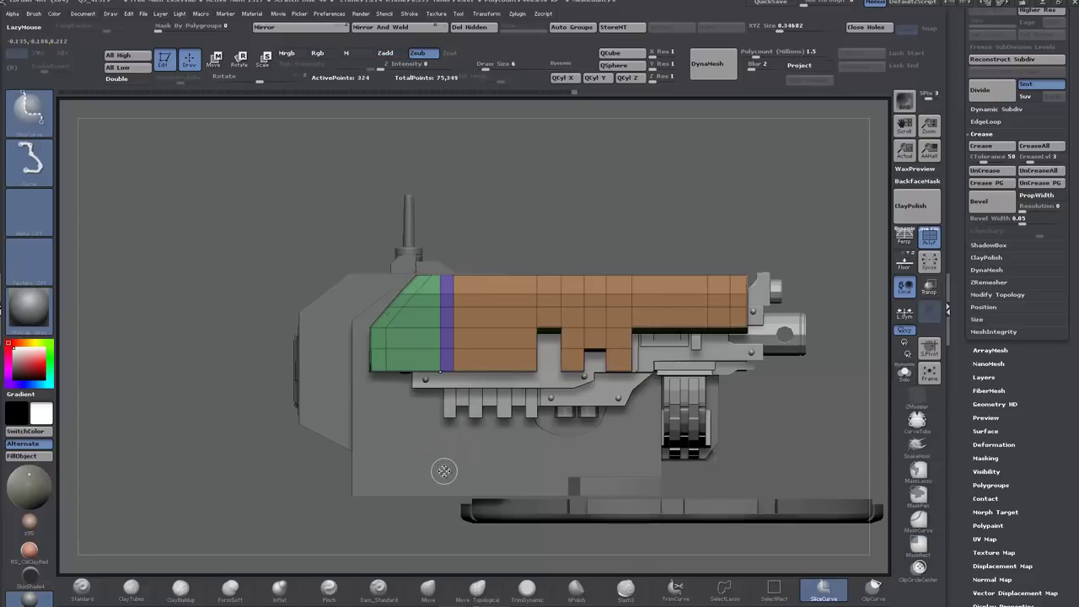
{"action": "mouse_move", "coordinate": [479, 247]}
{"action": "left_mouse_down", "text": "ctrl+shift"}
{"action": "mouse_move", "coordinate": [477, 509]}
{"action": "mouse_move", "coordinate": [467, 511]}
{"action": "left_mouse_up", "text": "ctrl+shift"}
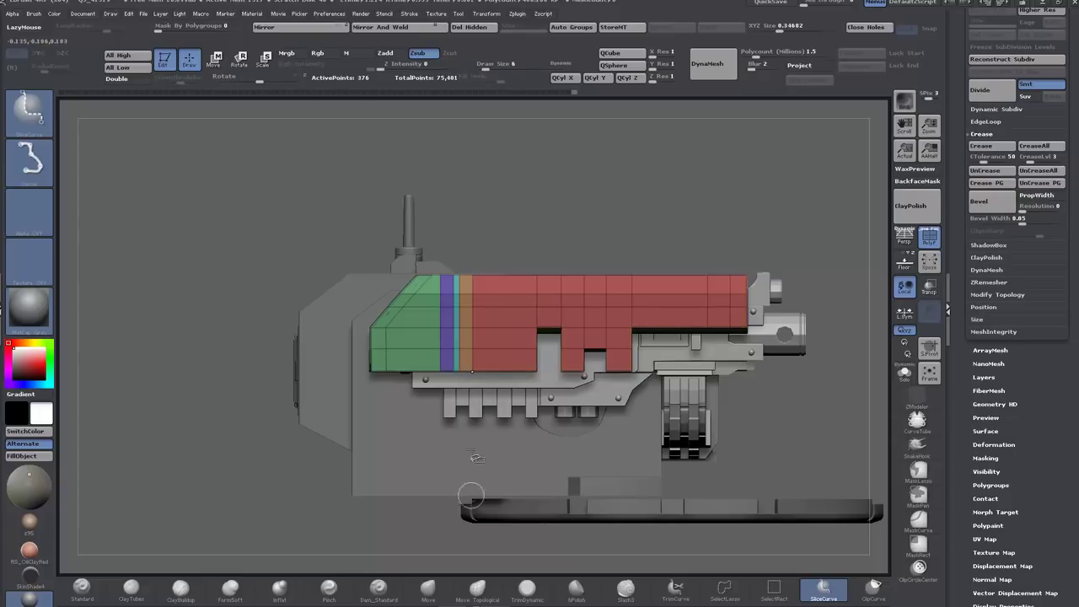
{"action": "left_click_drag", "start_coordinate": [486, 237], "coordinate": [483, 534], "text": "ctrl+shift"}
{"action": "key", "text": "ctrl+z"}
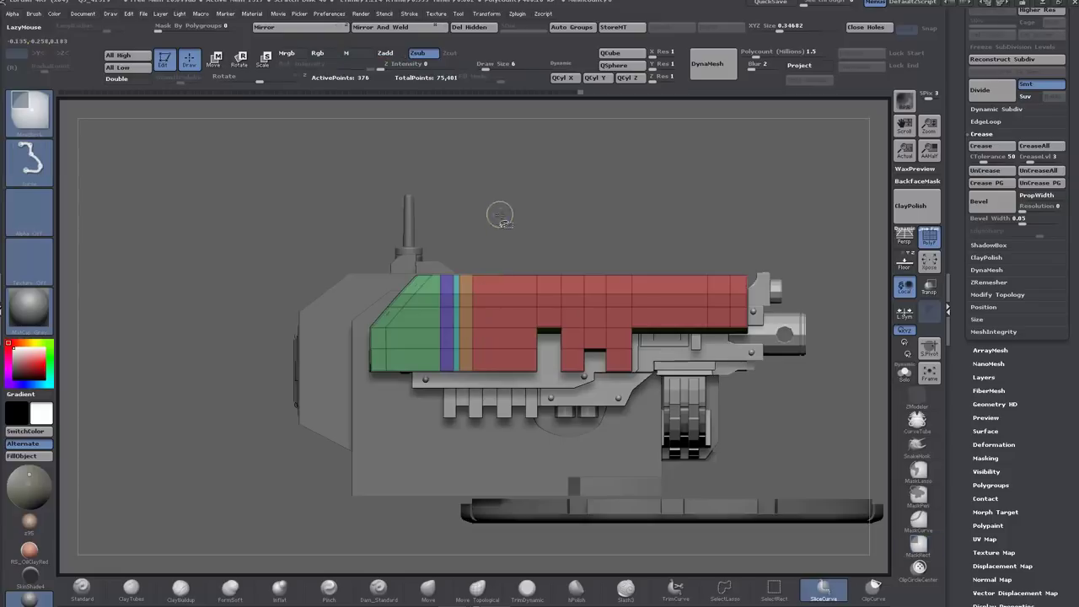
{"action": "mouse_move", "coordinate": [489, 221]}
{"action": "left_mouse_down", "text": "ctrl+shift"}
{"action": "mouse_move", "coordinate": [490, 496]}
{"action": "mouse_move", "coordinate": [478, 494]}
{"action": "left_mouse_up", "text": "ctrl+shift"}
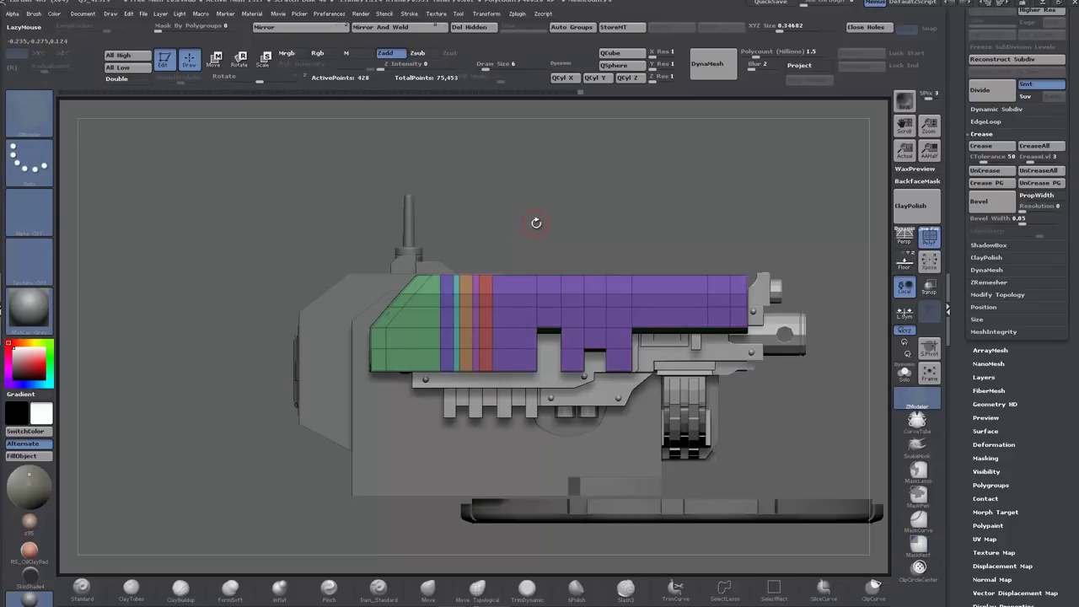
Step: Insert a lengthwise edge loop midway on the outer chamfer and cut three slots below it through the brush-width strips with QMesh
{"action": "left_click_drag", "start_coordinate": [536, 222], "coordinate": [504, 237]}
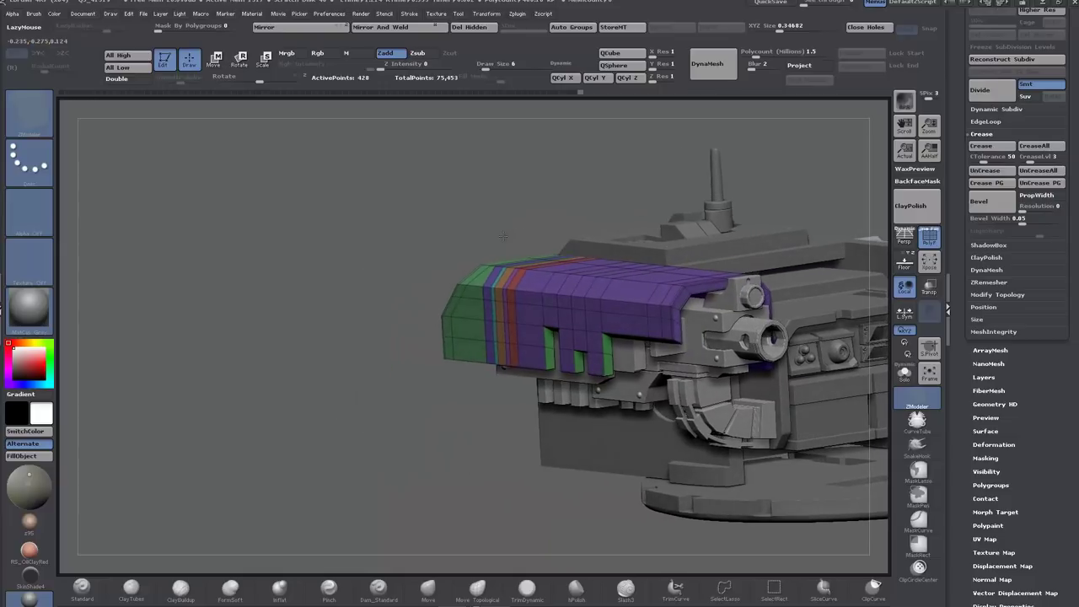
{"action": "left_click_drag", "start_coordinate": [417, 262], "coordinate": [423, 280], "text": "alt"}
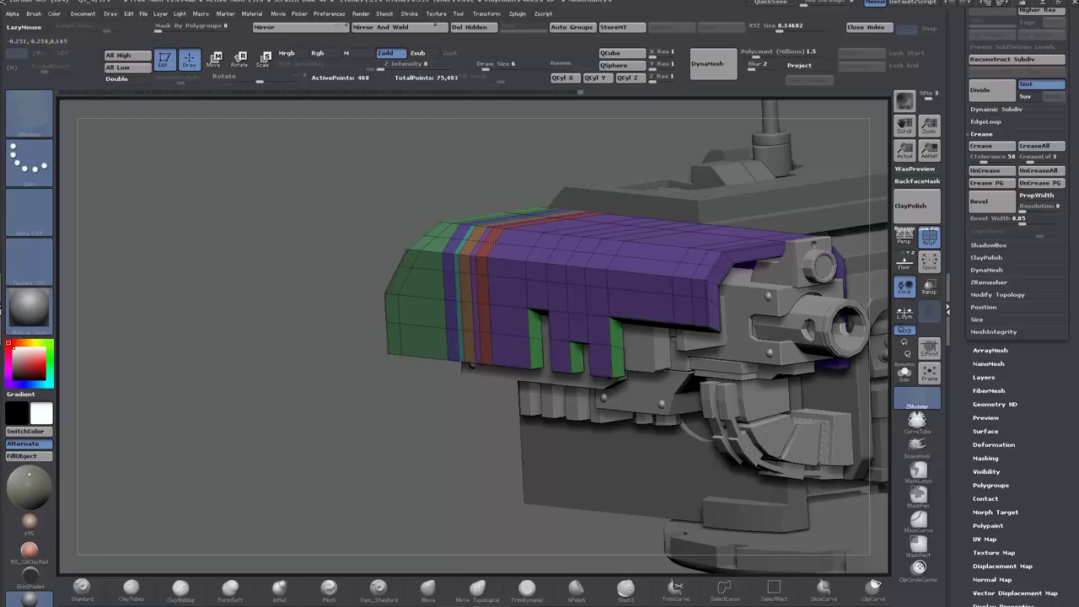
{"action": "left_click_drag", "start_coordinate": [341, 253], "coordinate": [264, 272]}
{"action": "mouse_move", "coordinate": [414, 265]}
{"action": "left_mouse_down", "text": "alt"}
{"action": "mouse_move", "coordinate": [413, 247]}
{"action": "mouse_move", "coordinate": [443, 259]}
{"action": "mouse_move", "coordinate": [446, 247]}
{"action": "left_mouse_up", "text": "alt"}
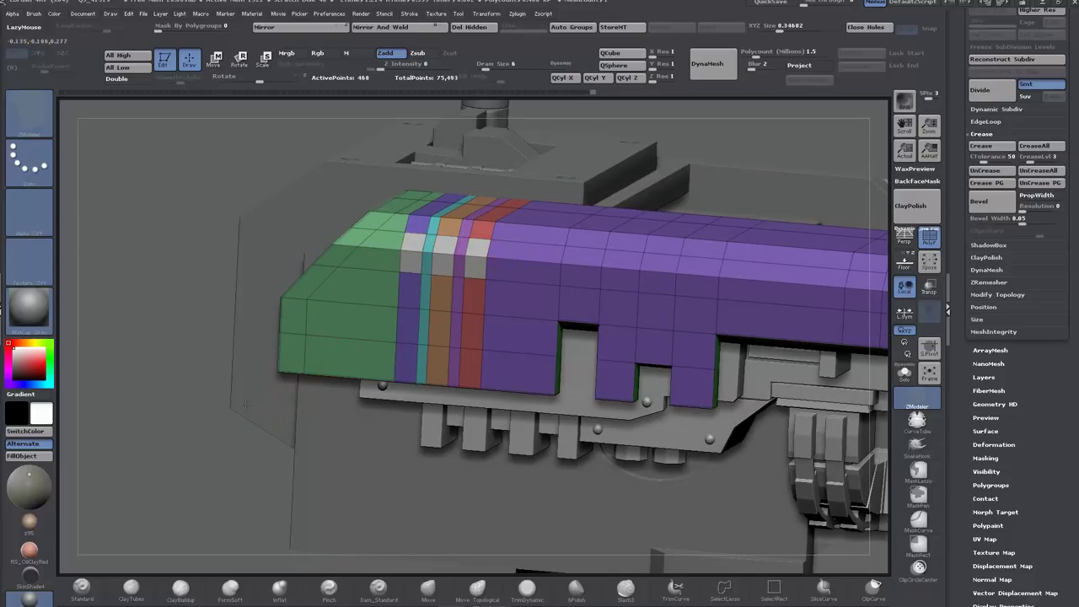
{"action": "left_click_drag", "start_coordinate": [143, 442], "coordinate": [125, 436]}
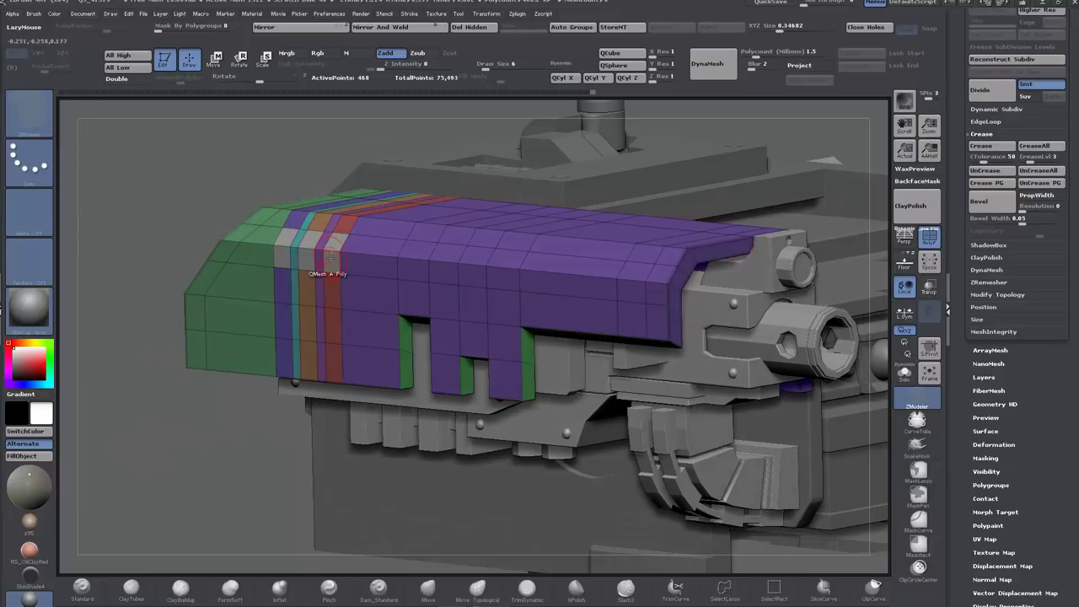
{"action": "left_click_drag", "start_coordinate": [329, 256], "coordinate": [348, 254]}
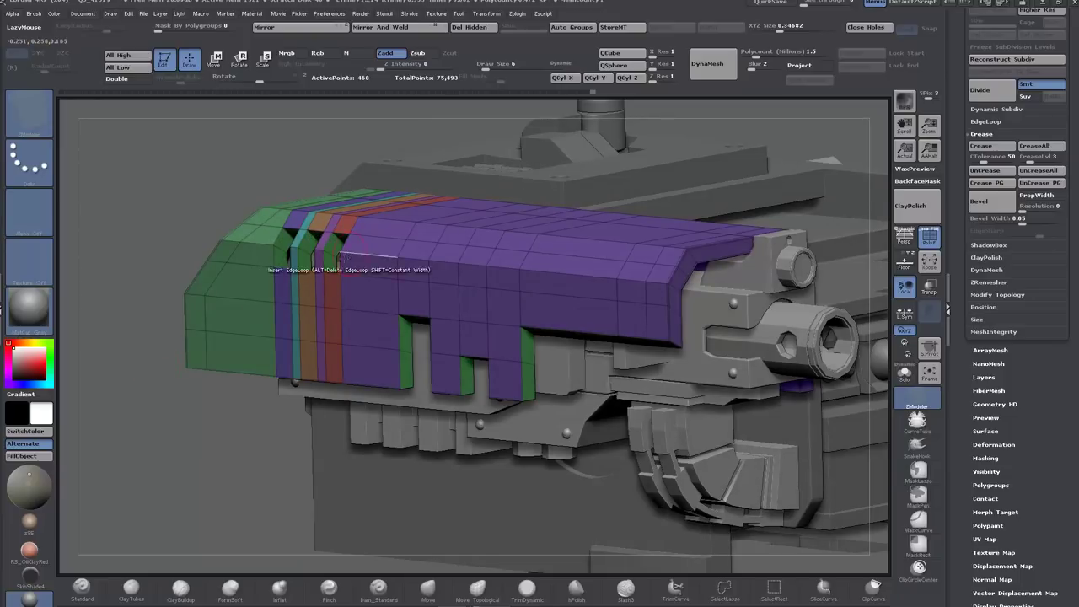
Step: Inspect the slotted shell from the side and front, and isolate it with Solo mode
{"action": "left_click_drag", "start_coordinate": [168, 469], "coordinate": [281, 484]}
{"action": "left_click_drag", "start_coordinate": [168, 435], "coordinate": [187, 401], "text": "alt"}
{"action": "mouse_move", "coordinate": [711, 347]}
{"action": "left_mouse_down"}
{"action": "mouse_move", "coordinate": [693, 357]}
{"action": "mouse_move", "coordinate": [717, 341]}
{"action": "left_mouse_up"}
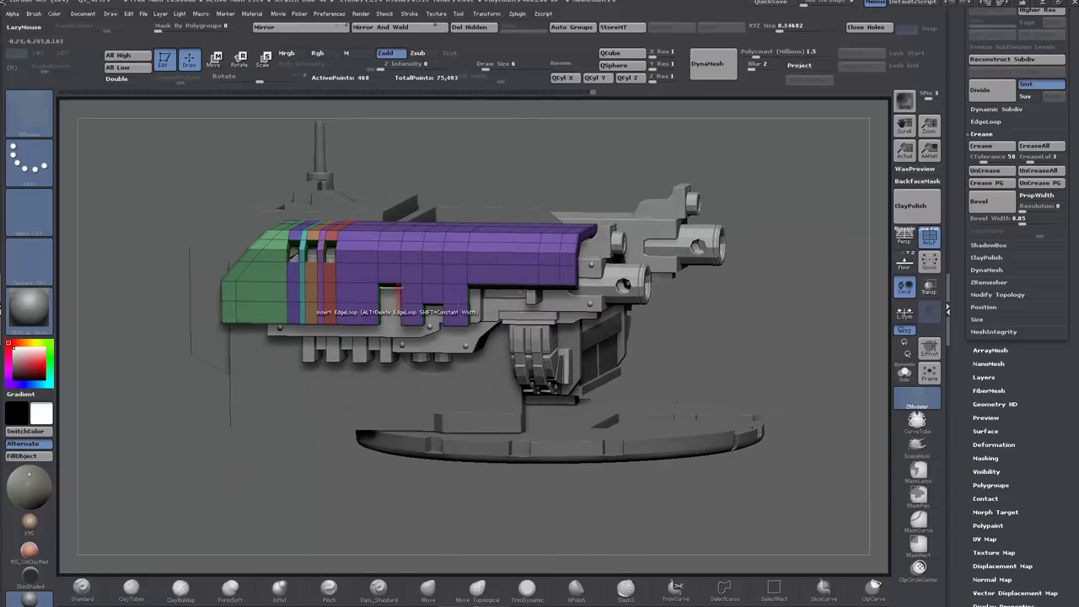
{"action": "mouse_move", "coordinate": [727, 322]}
{"action": "left_mouse_down"}
{"action": "mouse_move", "coordinate": [744, 321]}
{"action": "mouse_move", "coordinate": [726, 331]}
{"action": "mouse_move", "coordinate": [291, 312]}
{"action": "left_mouse_up"}
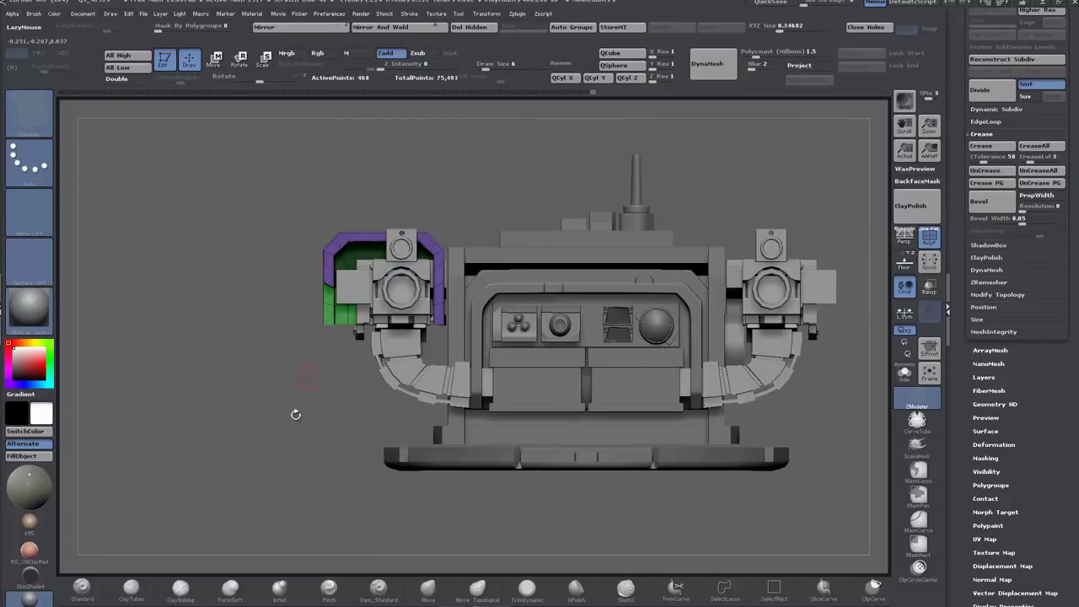
{"action": "left_click_drag", "start_coordinate": [281, 392], "coordinate": [169, 282]}
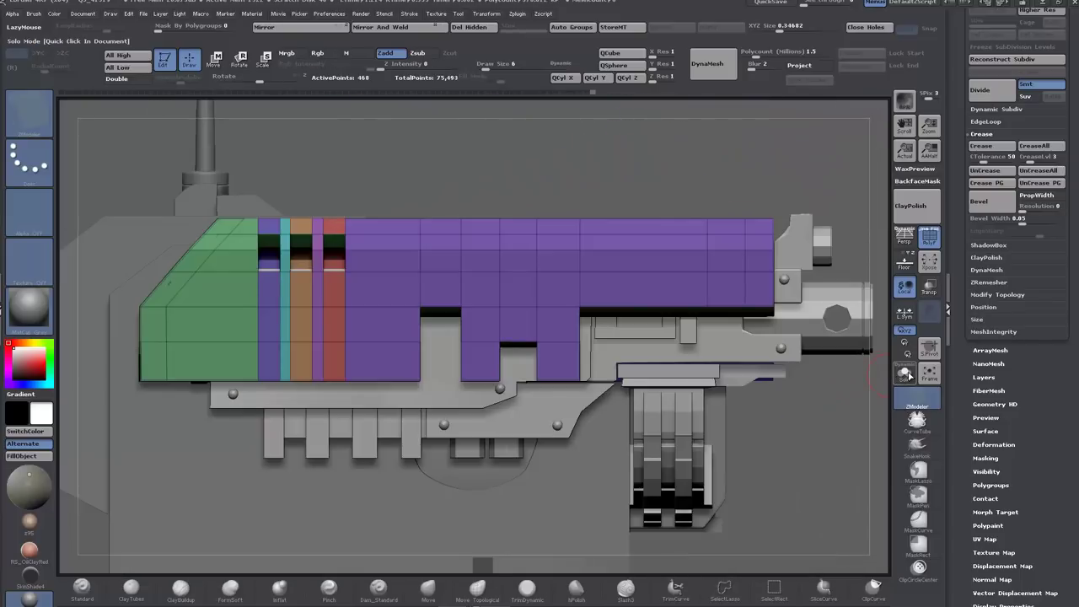
{"action": "left_click", "coordinate": [905, 372]}
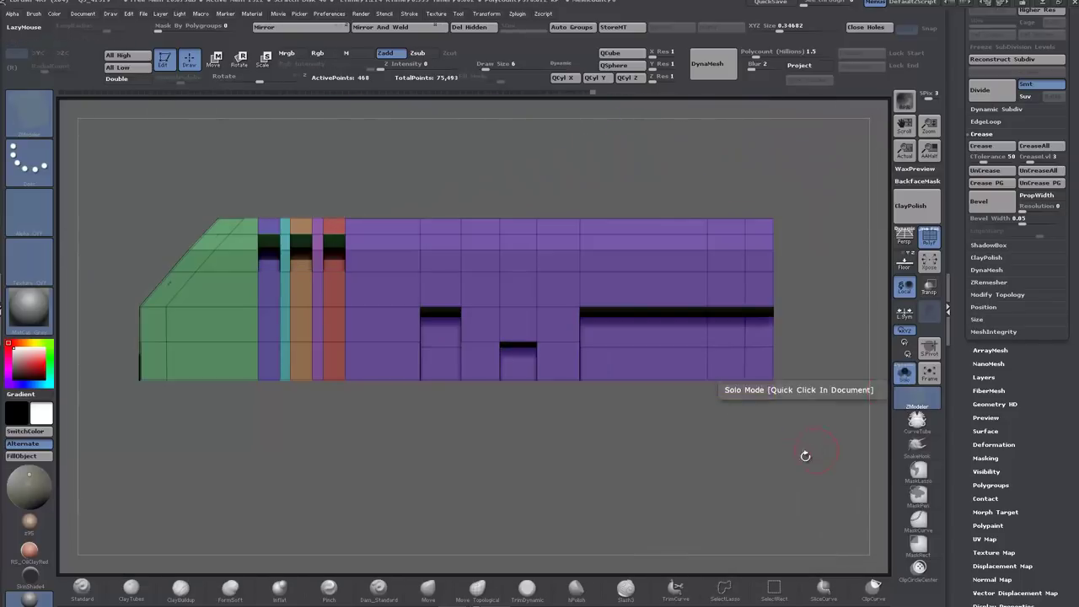
Step: Try masking the middle band of the shell's outer side wall from the front view
{"action": "left_click_drag", "start_coordinate": [805, 455], "coordinate": [466, 415], "text": "alt"}
{"action": "left_click_drag", "start_coordinate": [283, 351], "coordinate": [324, 384], "text": "ctrl"}
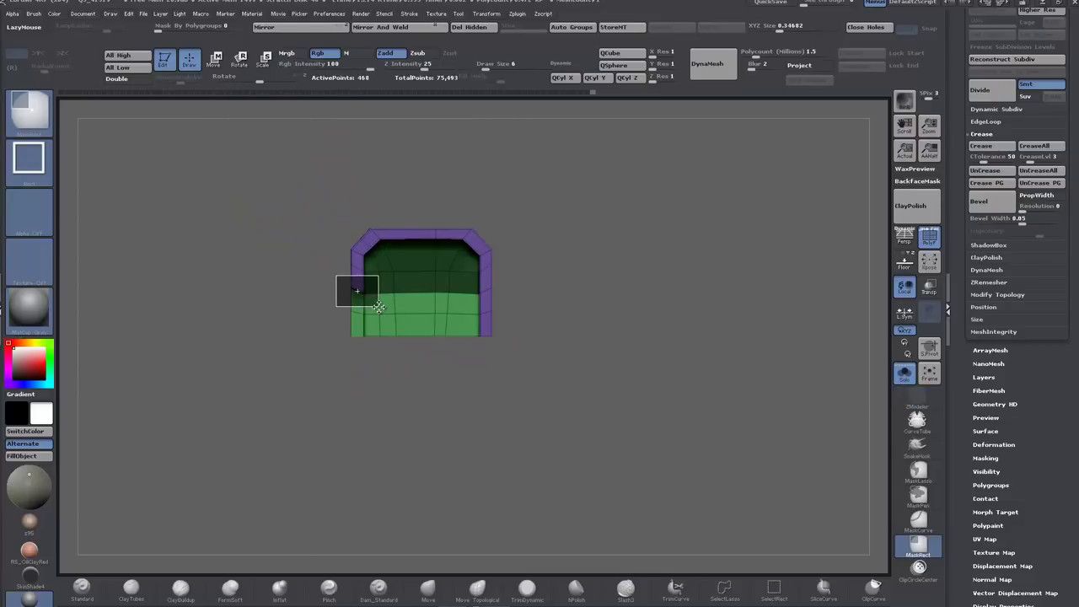
{"action": "left_click_drag", "start_coordinate": [171, 316], "coordinate": [218, 346], "text": "ctrl"}
{"action": "key", "text": "ctrl+space"}
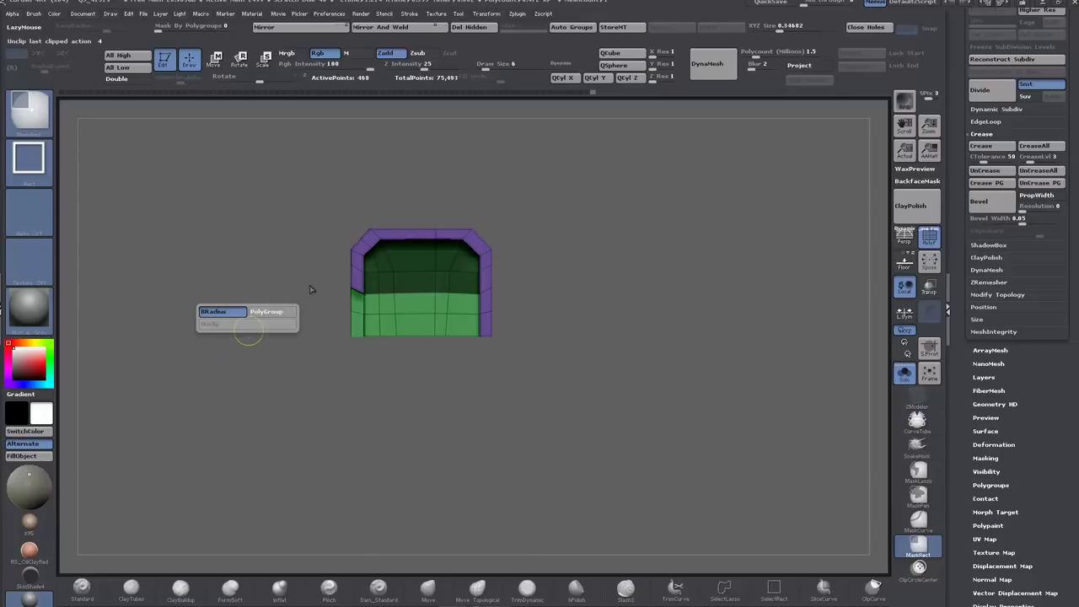
{"action": "left_click_drag", "start_coordinate": [271, 322], "coordinate": [382, 302], "text": "ctrl"}
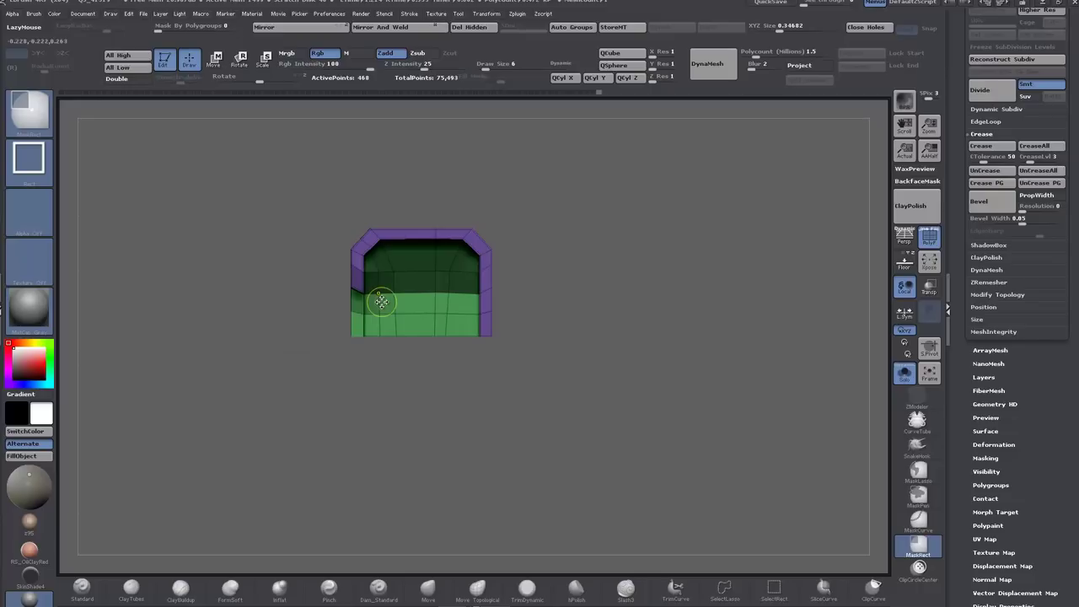
Step: Turn off BRadius for SliceCurve
{"action": "key", "text": "ctrl+shift"}
{"action": "key", "text": "ctrl+shift+space"}
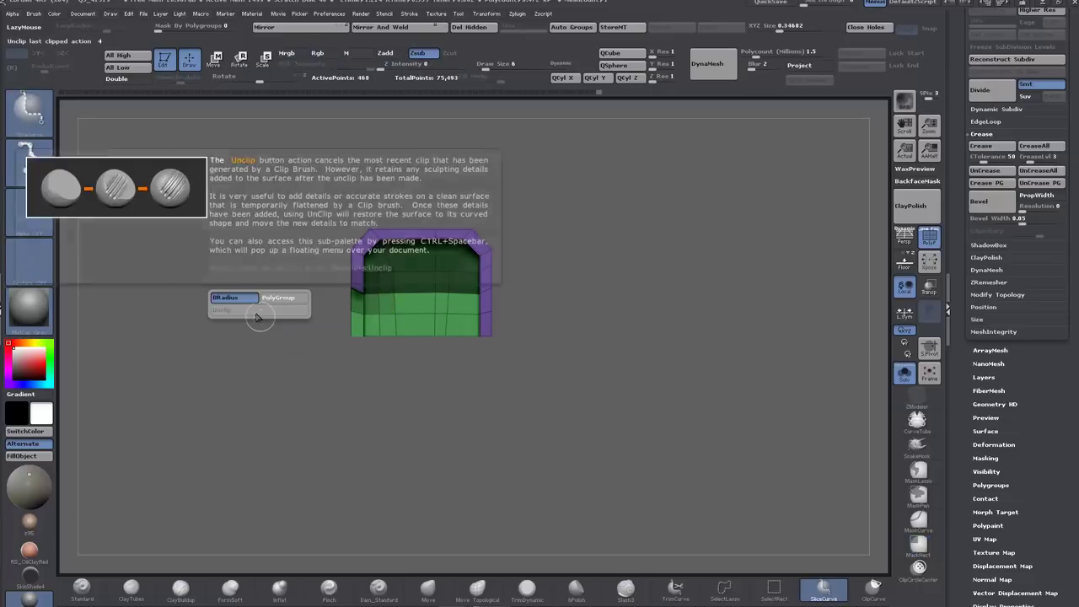
{"action": "left_click", "coordinate": [243, 299], "text": "ctrl+shift"}
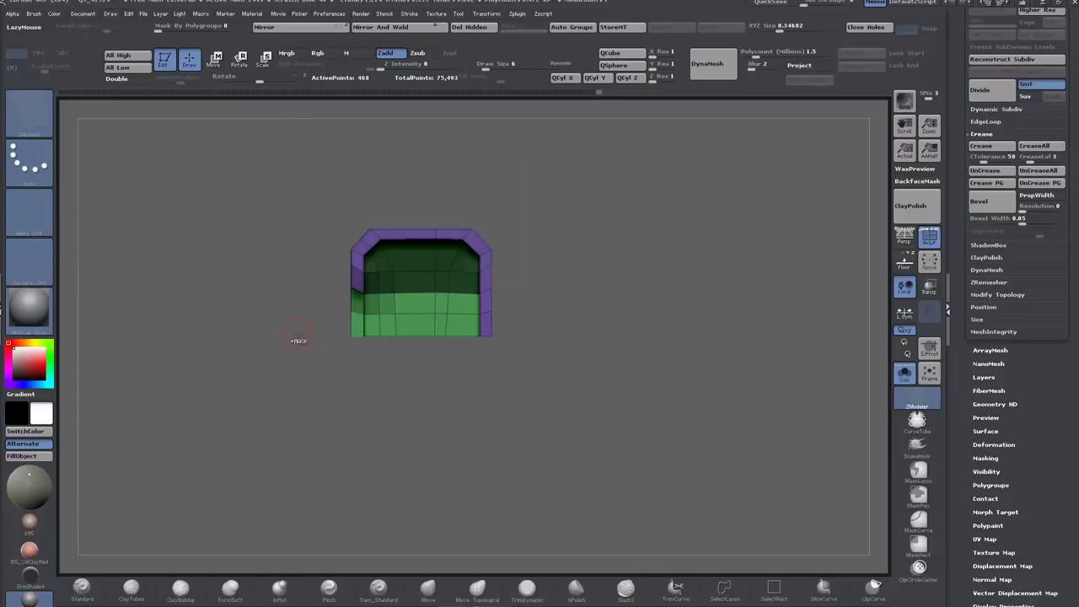
Step: Mask the outer side wall's middle band, clear it behind the notches, and invert the mask so only the front part is editable
{"action": "left_click_drag", "start_coordinate": [300, 342], "coordinate": [311, 351], "text": "ctrl"}
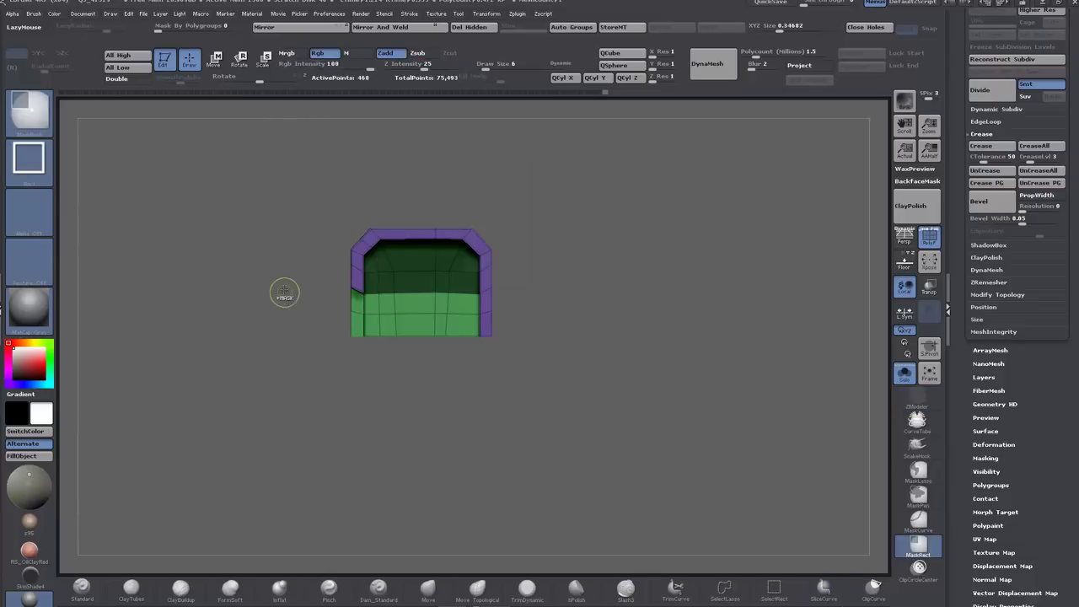
{"action": "mouse_move", "coordinate": [286, 289]}
{"action": "left_mouse_down", "text": "ctrl"}
{"action": "mouse_move", "coordinate": [338, 342]}
{"action": "mouse_move", "coordinate": [333, 317]}
{"action": "mouse_move", "coordinate": [383, 304]}
{"action": "left_mouse_up", "text": "ctrl"}
{"action": "left_click_drag", "start_coordinate": [353, 398], "coordinate": [402, 396]}
{"action": "key", "text": "ctrl"}
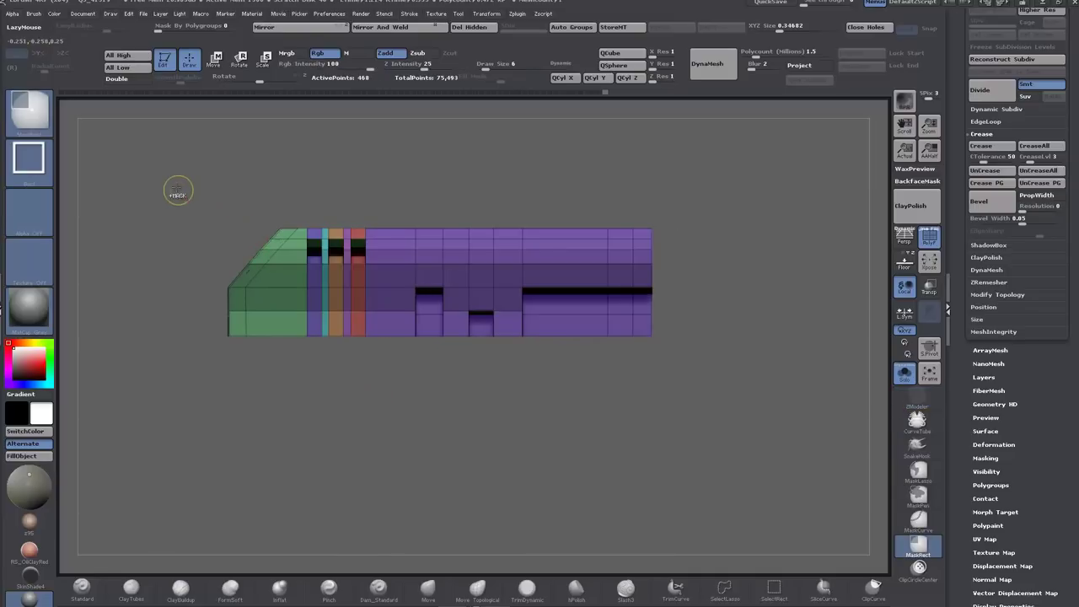
{"action": "mouse_move", "coordinate": [173, 183]}
{"action": "left_mouse_down", "text": "ctrl"}
{"action": "mouse_move", "coordinate": [282, 362]}
{"action": "mouse_move", "coordinate": [407, 407]}
{"action": "left_mouse_up", "text": "ctrl"}
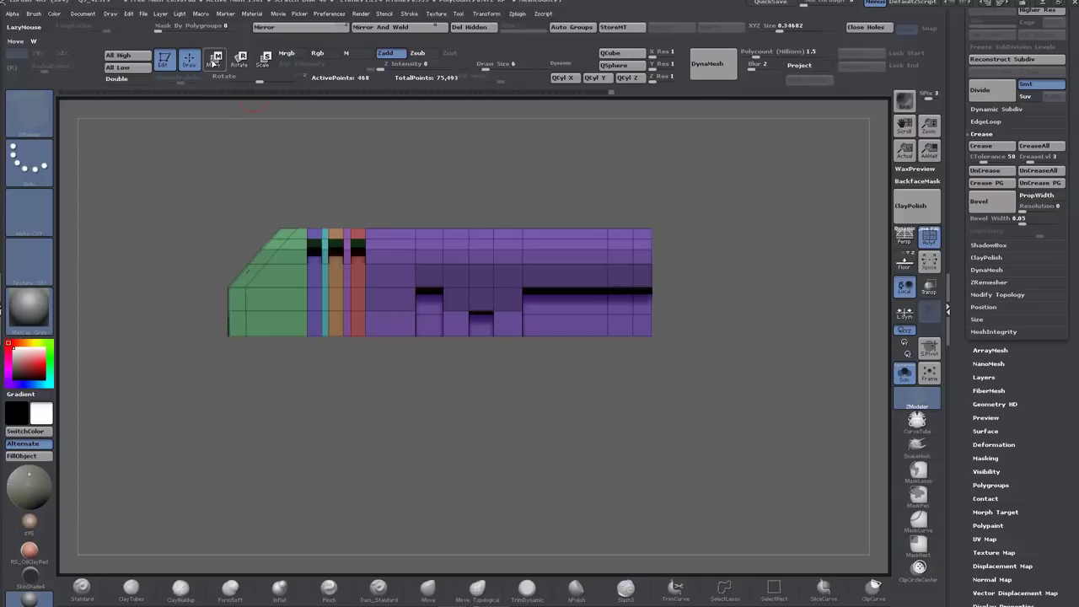
{"action": "left_click", "coordinate": [278, 164], "text": "ctrl"}
Step: Level the underside of the outer side wall's front cutout by moving its unmasked lower edge straight up
{"action": "left_click", "coordinate": [215, 61]}
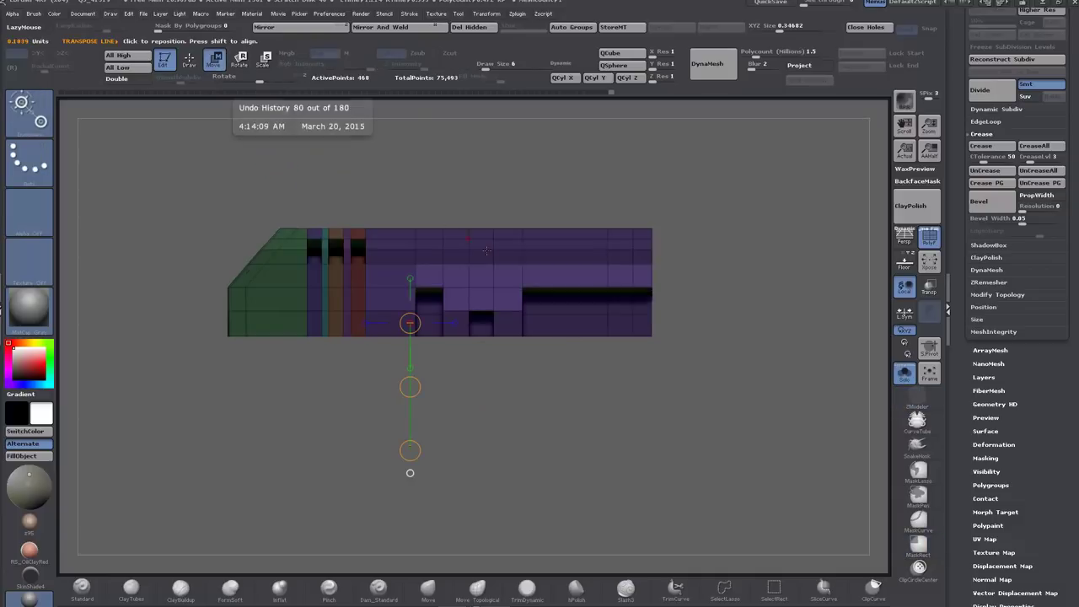
{"action": "left_click_drag", "start_coordinate": [563, 271], "coordinate": [564, 155], "text": "shift"}
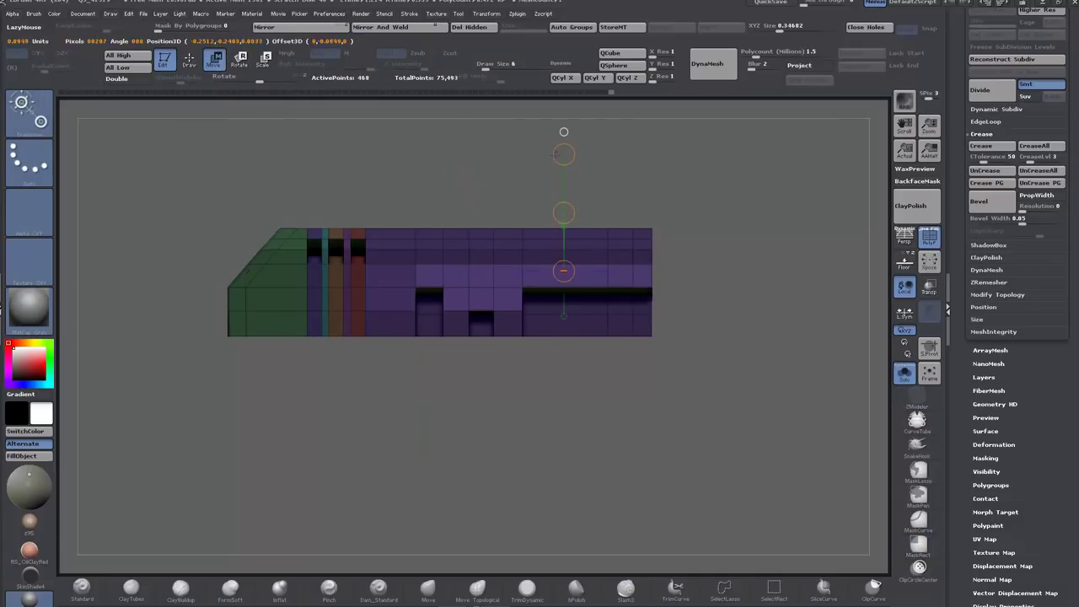
{"action": "left_click_drag", "start_coordinate": [564, 212], "coordinate": [567, 209]}
{"action": "key", "text": "ctrl+z"}
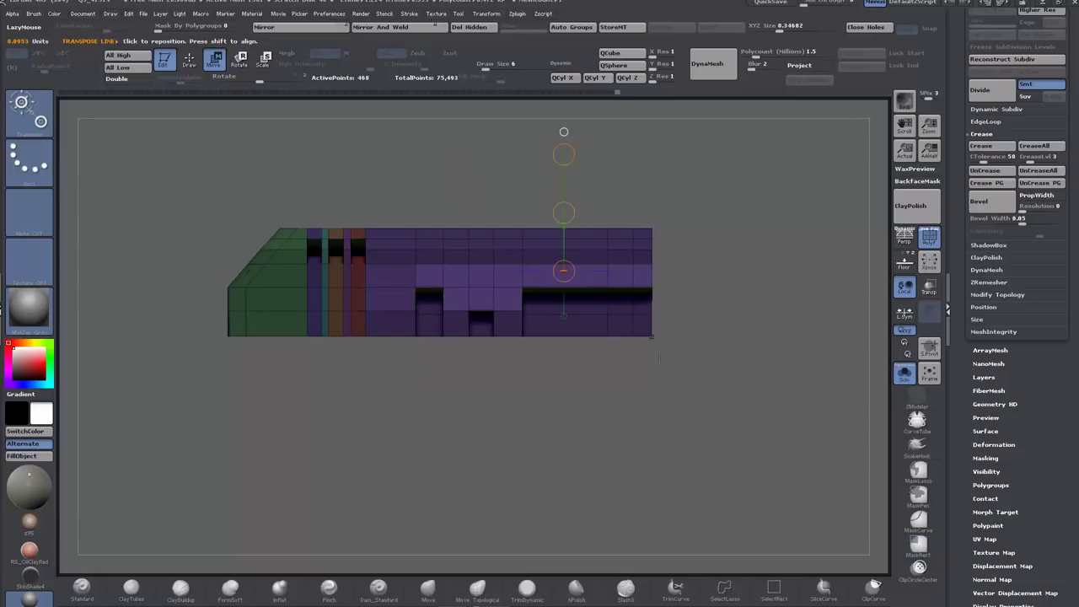
{"action": "left_click_drag", "start_coordinate": [693, 393], "coordinate": [643, 393]}
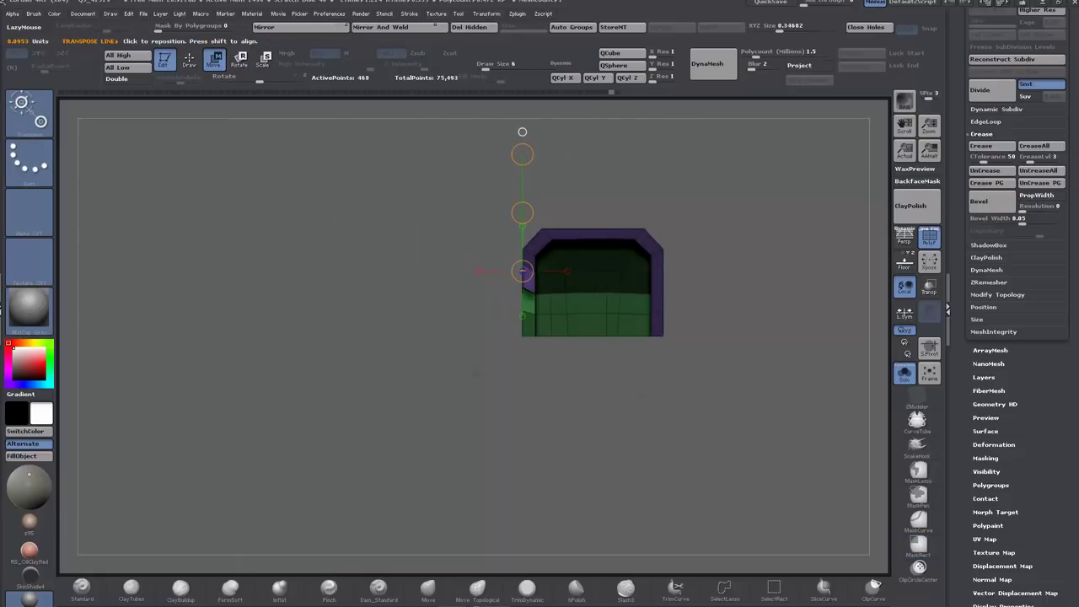
{"action": "left_click_drag", "start_coordinate": [437, 205], "coordinate": [528, 352], "text": "ctrl"}
{"action": "left_click_drag", "start_coordinate": [522, 212], "coordinate": [523, 207]}
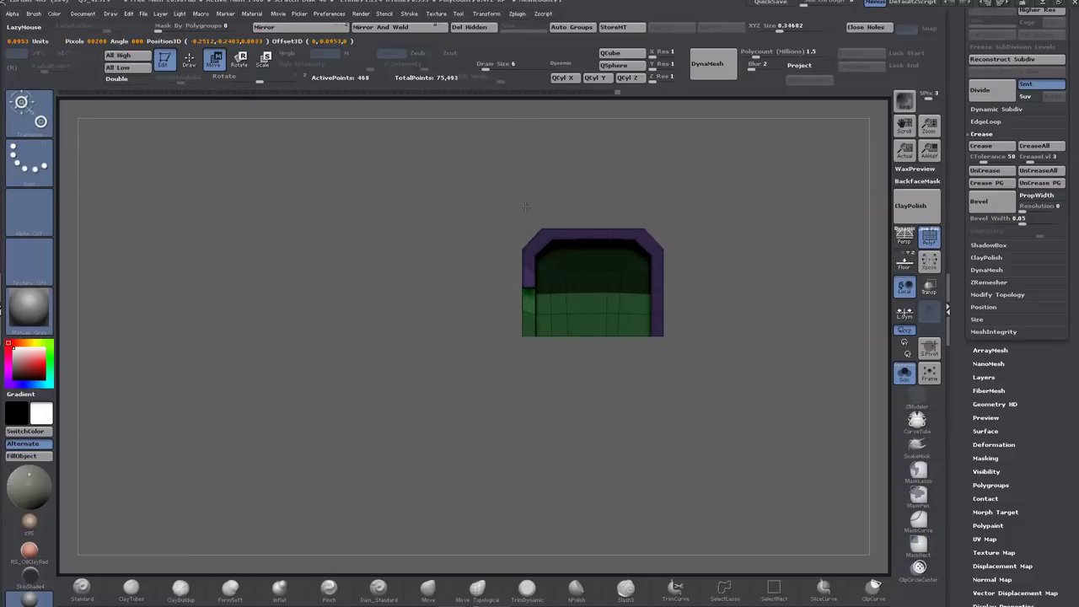
{"action": "left_click_drag", "start_coordinate": [447, 332], "coordinate": [574, 341]}
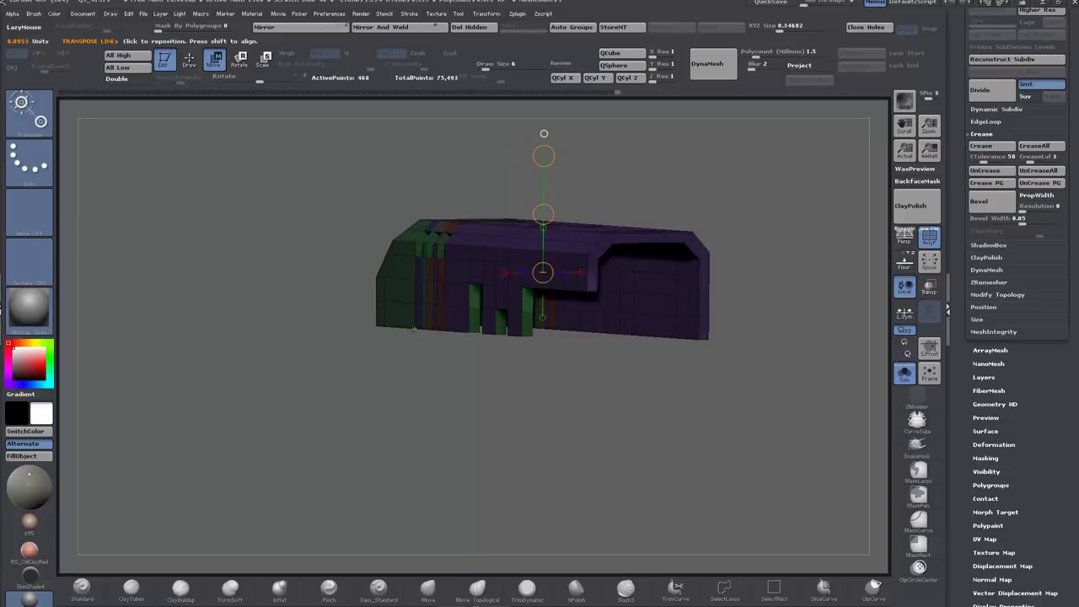
Step: Clear the mask, preview dynamic subdivision, and crease the shell's edges with a tolerance of 50
{"action": "left_click", "coordinate": [254, 372], "text": "ctrl"}
{"action": "left_click", "coordinate": [257, 374], "text": "ctrl"}
{"action": "left_click", "coordinate": [257, 374], "text": "ctrl"}
{"action": "mouse_move", "coordinate": [291, 393]}
{"action": "left_mouse_down"}
{"action": "mouse_move", "coordinate": [316, 428]}
{"action": "mouse_move", "coordinate": [340, 397]}
{"action": "left_mouse_up"}
{"action": "key", "text": "d"}
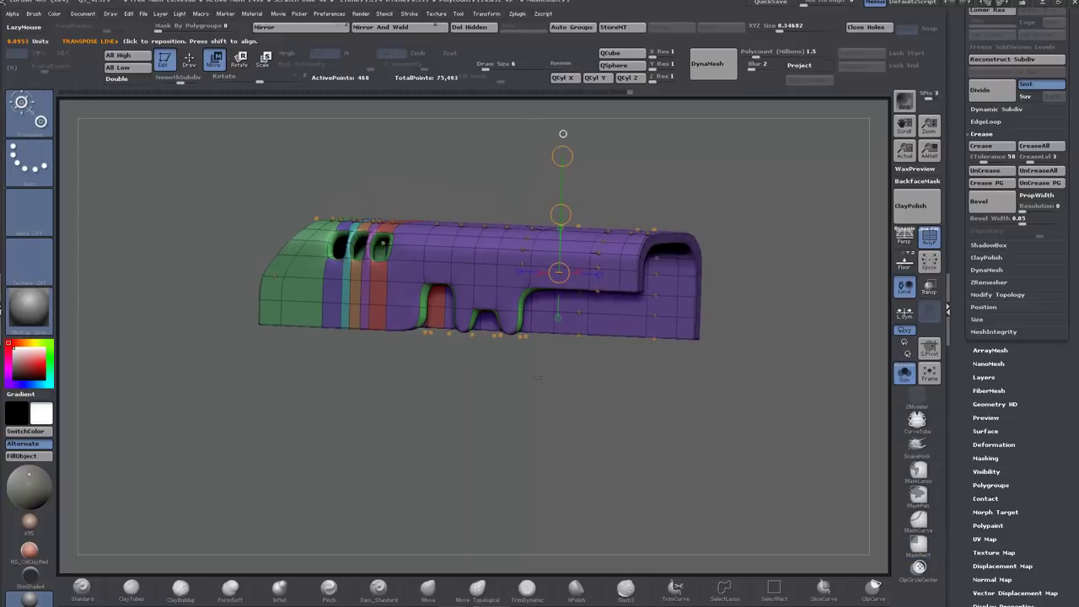
{"action": "left_click_drag", "start_coordinate": [537, 377], "coordinate": [540, 386]}
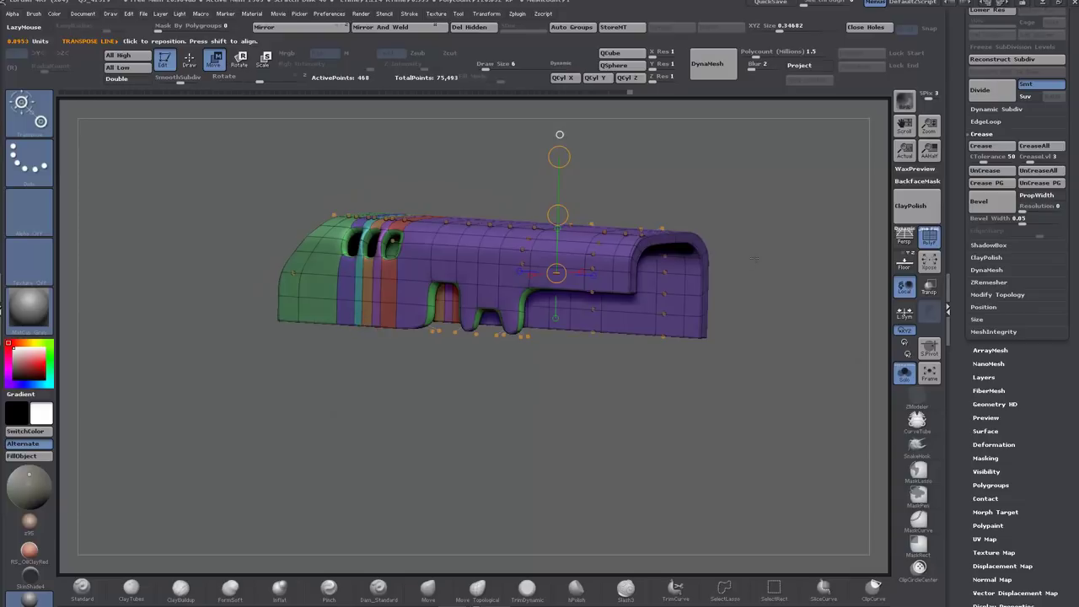
{"action": "left_click", "coordinate": [994, 148]}
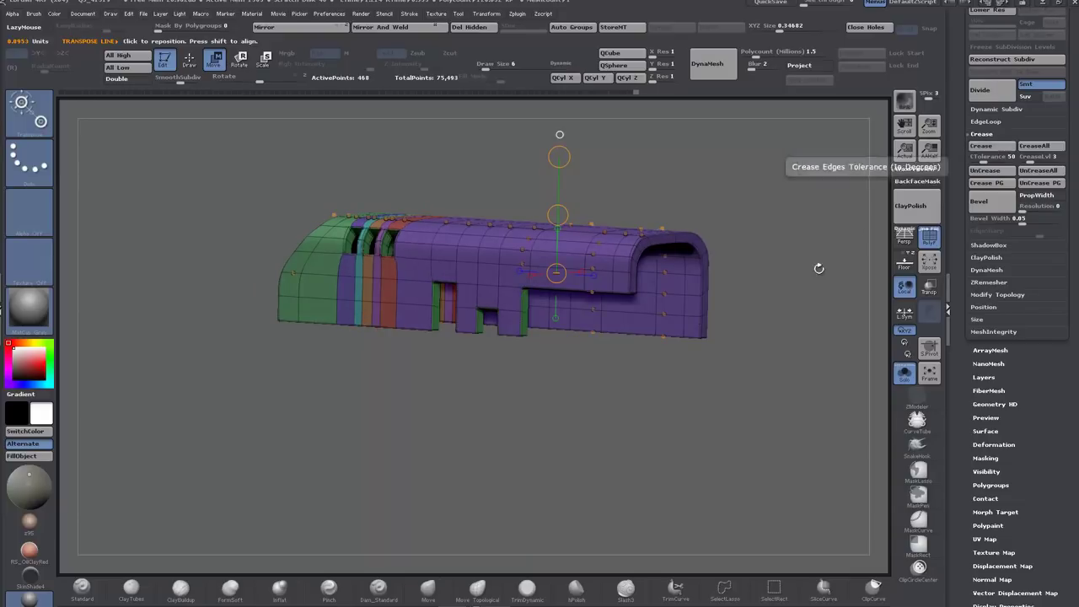
{"action": "left_click_drag", "start_coordinate": [405, 398], "coordinate": [406, 438]}
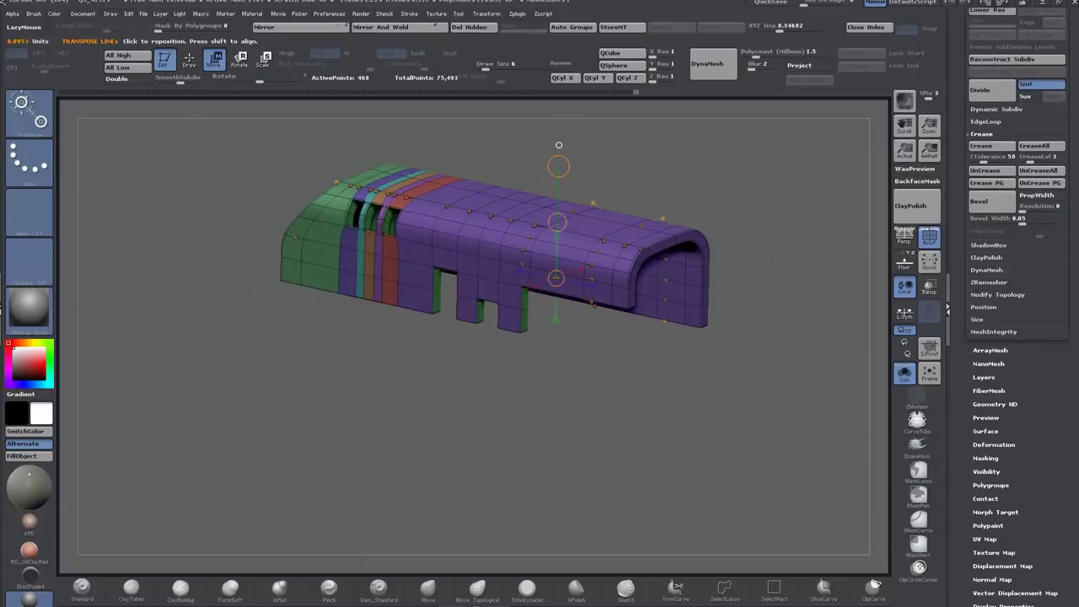
{"action": "left_click", "coordinate": [931, 242]}
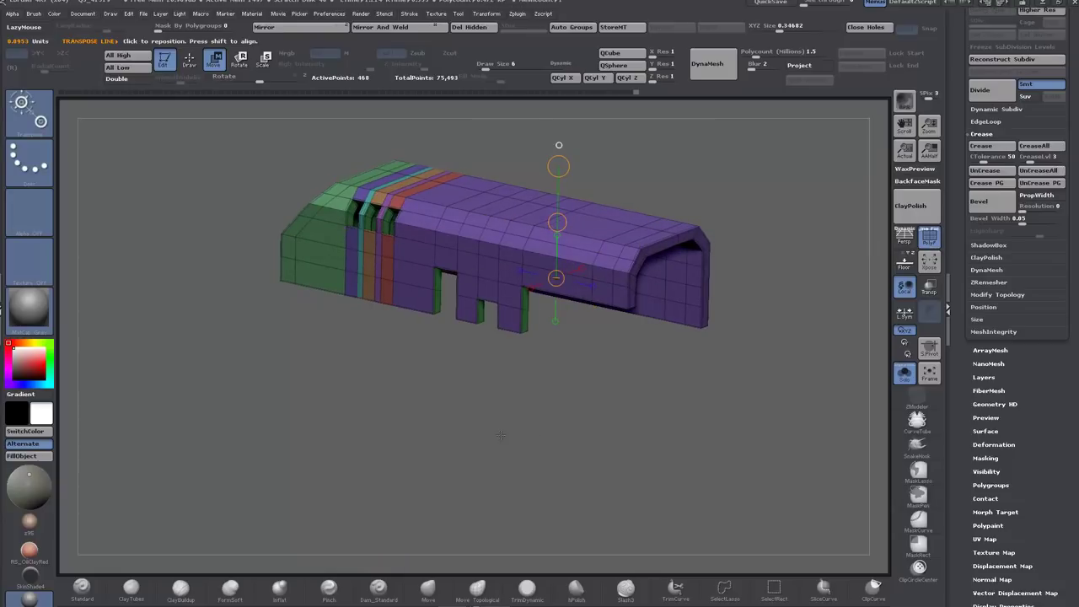
Step: Set the ZModeler edge action to Crease EdgeLoop Complete and crease the edge between the notched side wall and the chamfer
{"action": "left_click_drag", "start_coordinate": [501, 434], "coordinate": [343, 426], "text": "alt"}
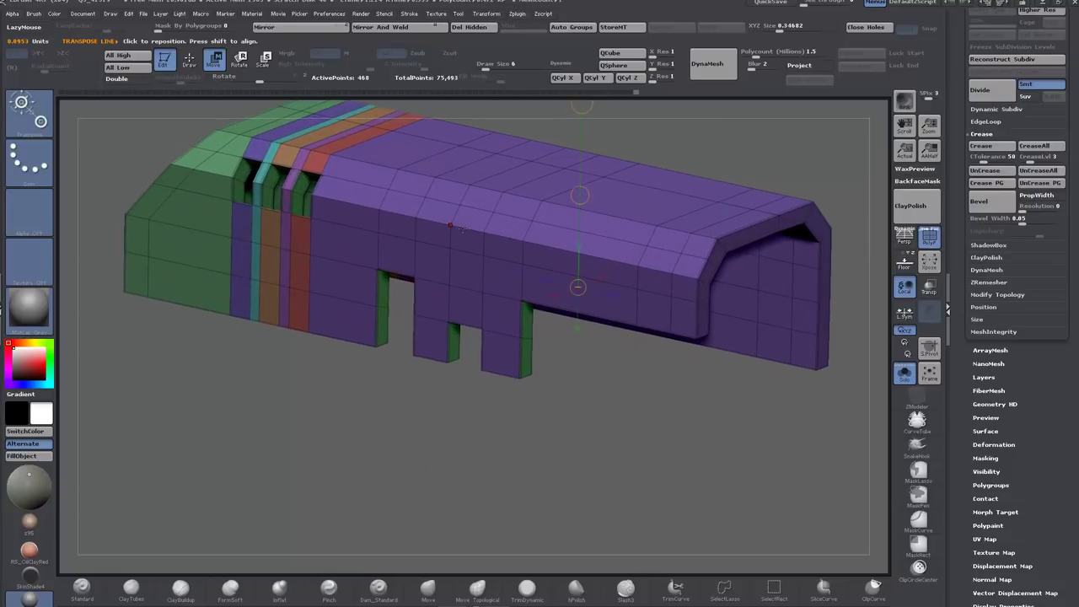
{"action": "key", "text": "q"}
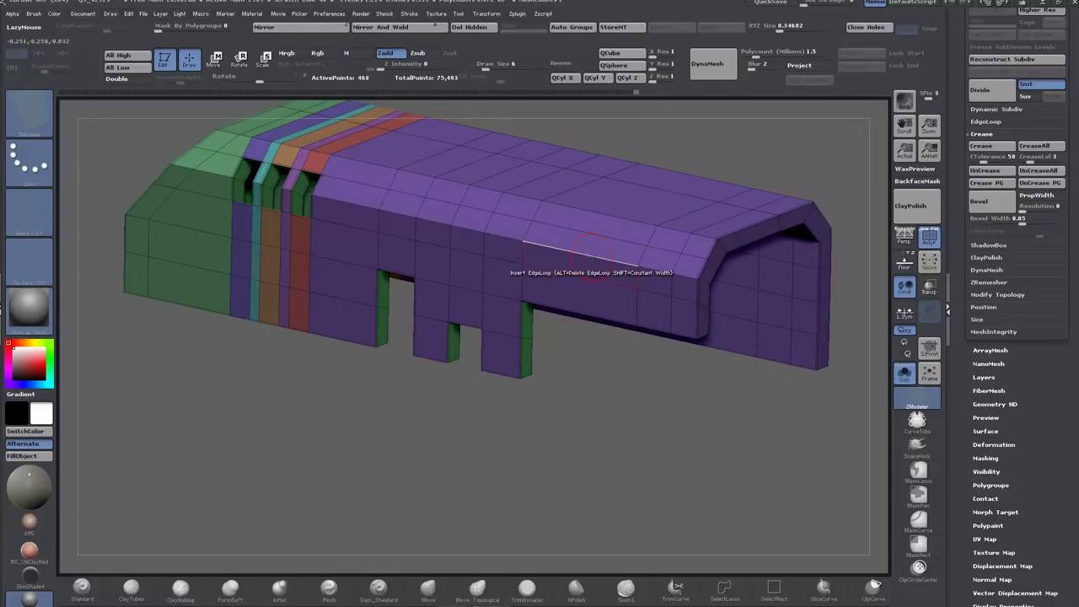
{"action": "key", "text": "space"}
{"action": "left_click", "coordinate": [496, 330]}
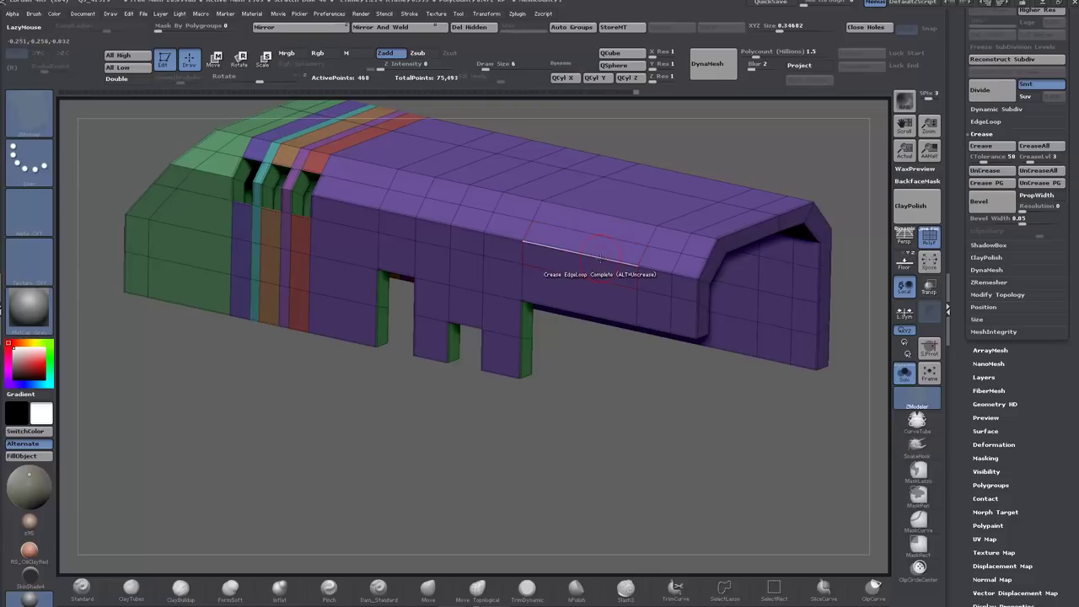
{"action": "left_click", "coordinate": [601, 263], "text": "ctrl"}
{"action": "left_click_drag", "start_coordinate": [316, 405], "coordinate": [769, 419]}
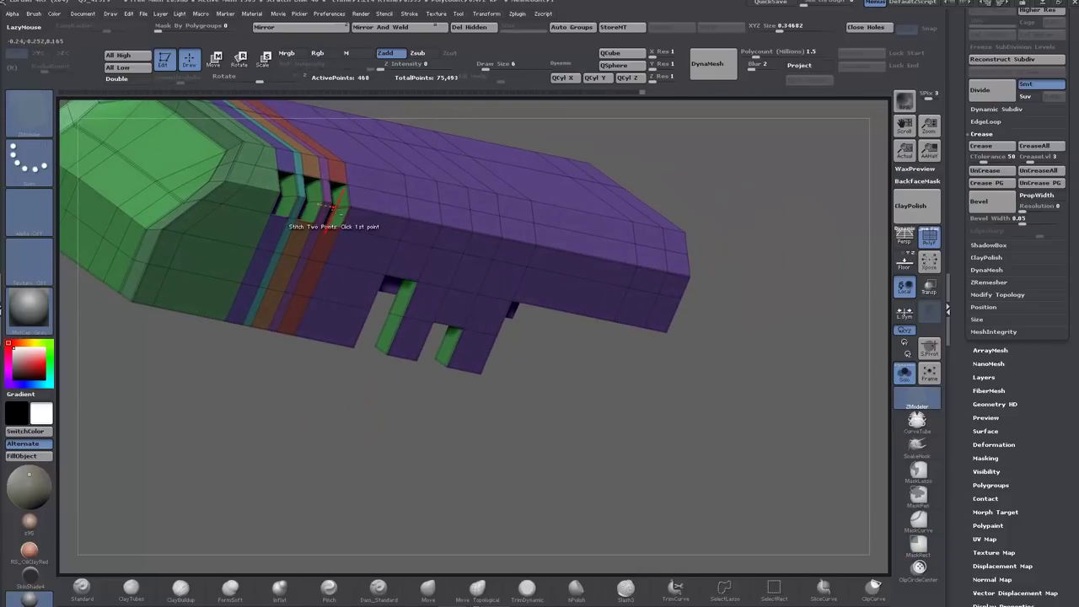
Step: Set the draw size to 1 and crease the complete edge loop between the chamfer and the shell's top
{"action": "key", "text": "space"}
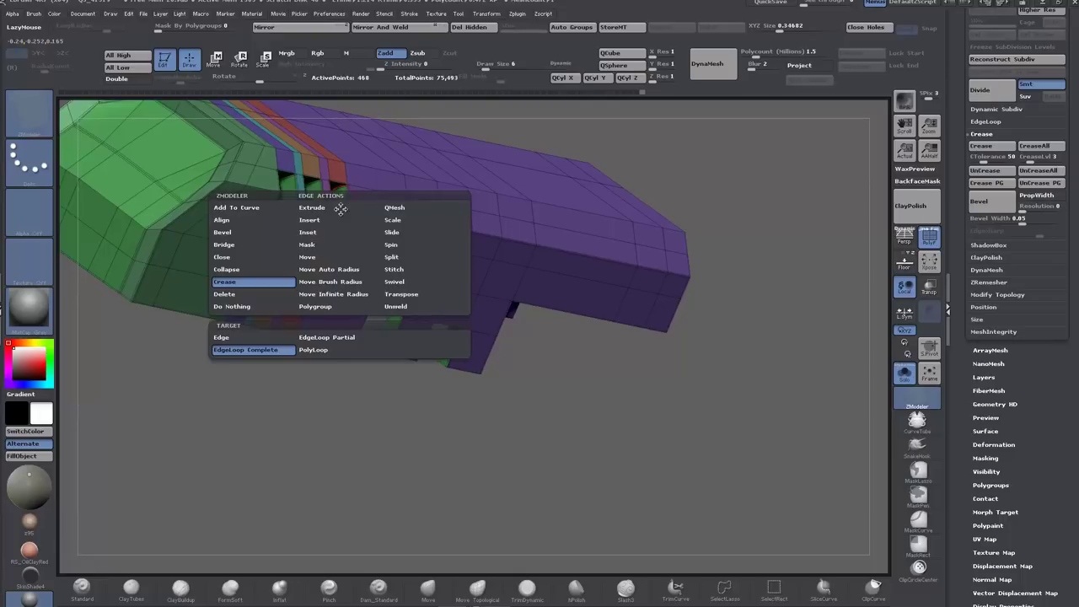
{"action": "left_click_drag", "start_coordinate": [602, 384], "coordinate": [502, 422]}
{"action": "right_click", "coordinate": [450, 410]}
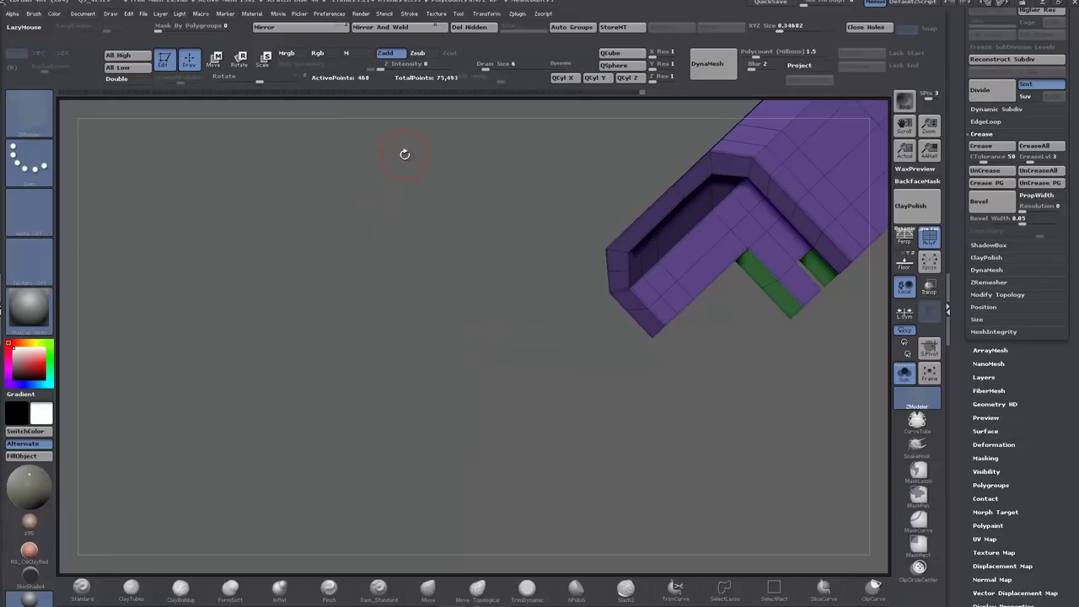
{"action": "key", "text": "space"}
{"action": "left_click_drag", "start_coordinate": [427, 158], "coordinate": [416, 159]}
{"action": "left_click_drag", "start_coordinate": [497, 182], "coordinate": [230, 364], "text": "alt"}
{"action": "left_click_drag", "start_coordinate": [230, 364], "coordinate": [203, 388]}
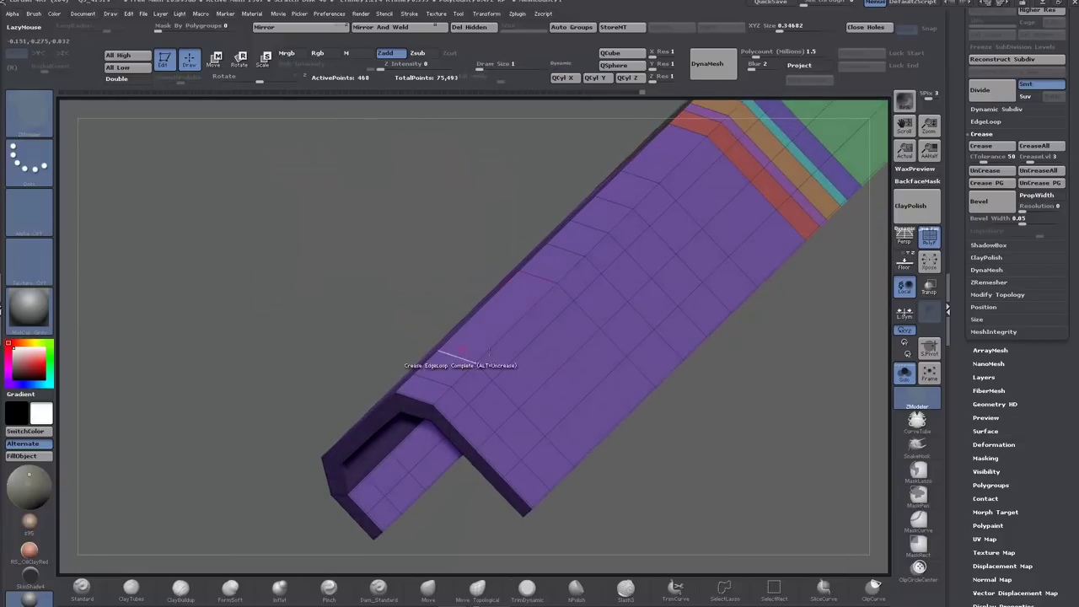
{"action": "left_click", "coordinate": [499, 337]}
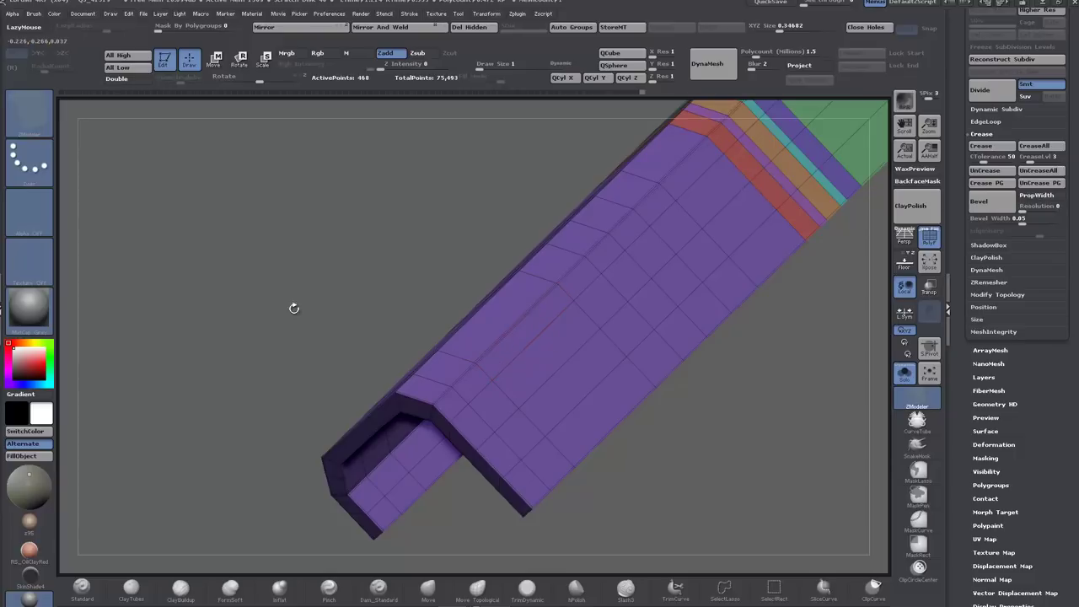
{"action": "left_click_drag", "start_coordinate": [432, 206], "coordinate": [278, 319]}
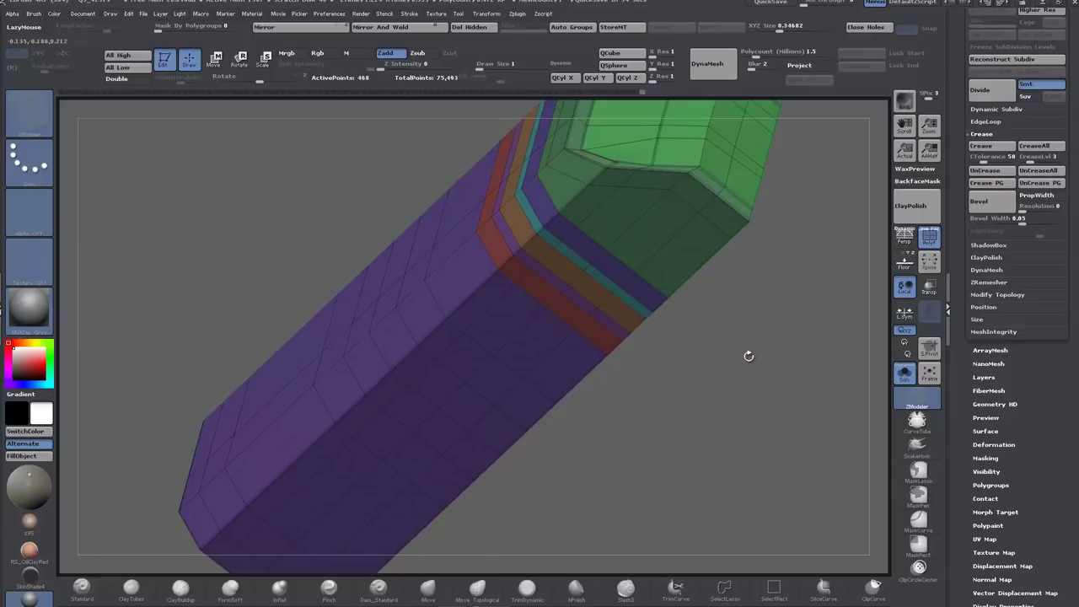
Step: Check the smoothed preview and crease the remaining long edge loops along both sides of the shell's top
{"action": "key", "text": "d"}
{"action": "key", "text": "d"}
{"action": "left_click_drag", "start_coordinate": [739, 362], "coordinate": [613, 518], "text": "alt"}
{"action": "left_click_drag", "start_coordinate": [749, 380], "coordinate": [786, 292]}
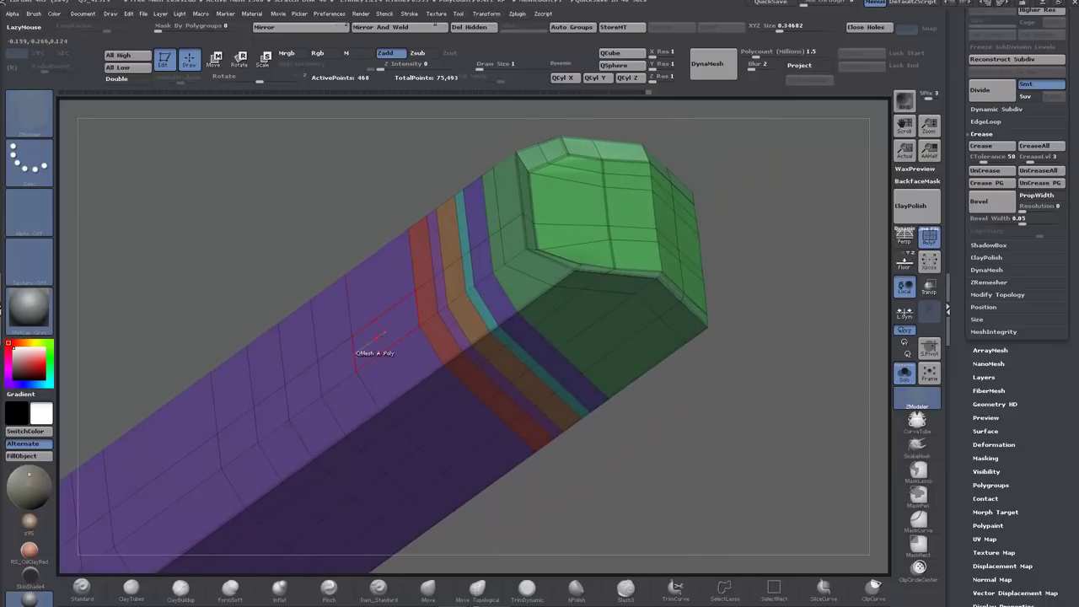
{"action": "left_click", "coordinate": [386, 346]}
{"action": "left_click_drag", "start_coordinate": [629, 442], "coordinate": [636, 338]}
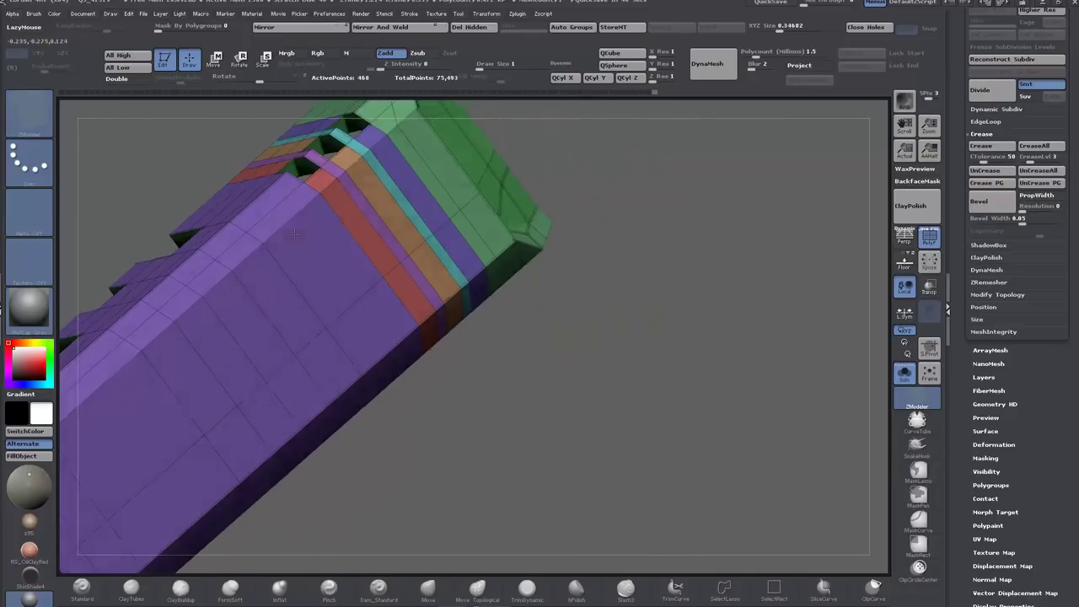
{"action": "left_click", "coordinate": [290, 225]}
{"action": "mouse_move", "coordinate": [531, 384]}
{"action": "left_mouse_down"}
{"action": "mouse_move", "coordinate": [612, 438]}
{"action": "mouse_move", "coordinate": [540, 432]}
{"action": "mouse_move", "coordinate": [535, 400]}
{"action": "left_mouse_up"}
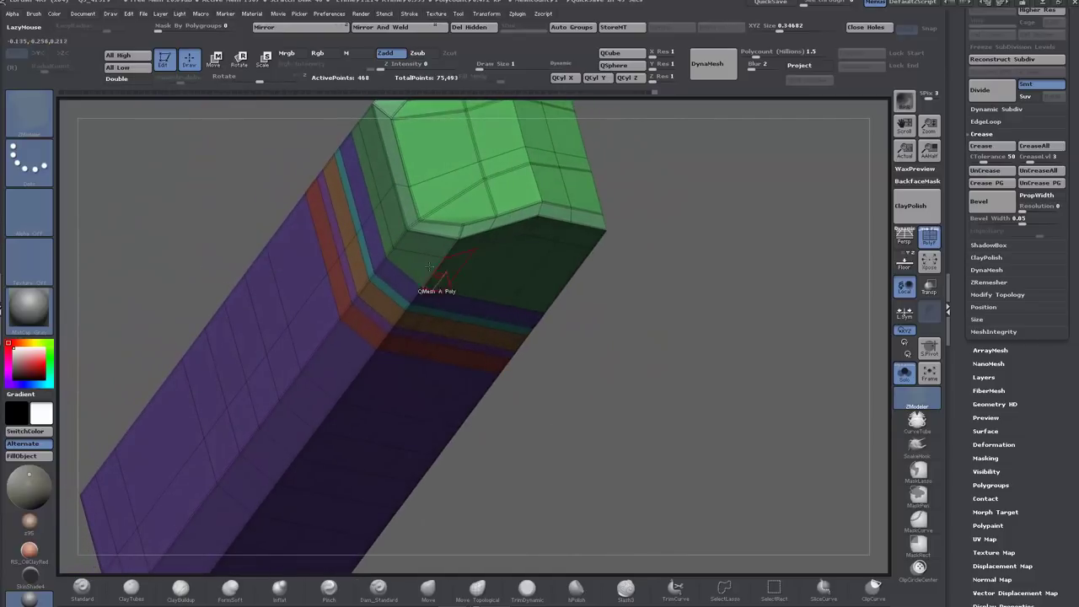
Step: Set the ZModeler crease target to a single edge and uncrease the stray edges crossing the slanted back face
{"action": "key", "text": "space"}
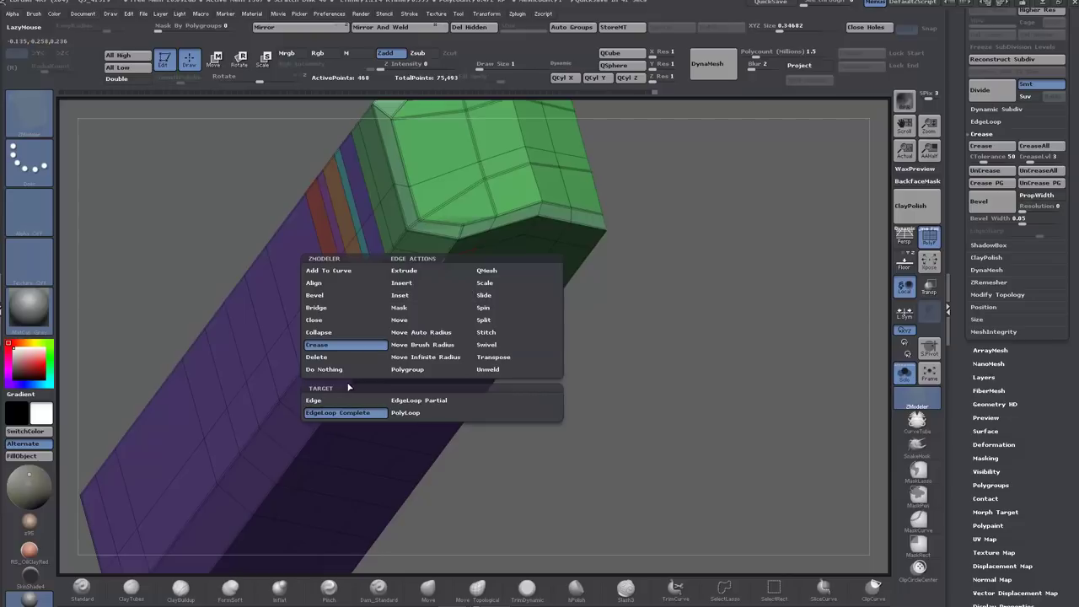
{"action": "left_click", "coordinate": [330, 400]}
{"action": "left_click_drag", "start_coordinate": [597, 354], "coordinate": [717, 424], "text": "alt"}
{"action": "left_click", "coordinate": [484, 249], "text": "alt"}
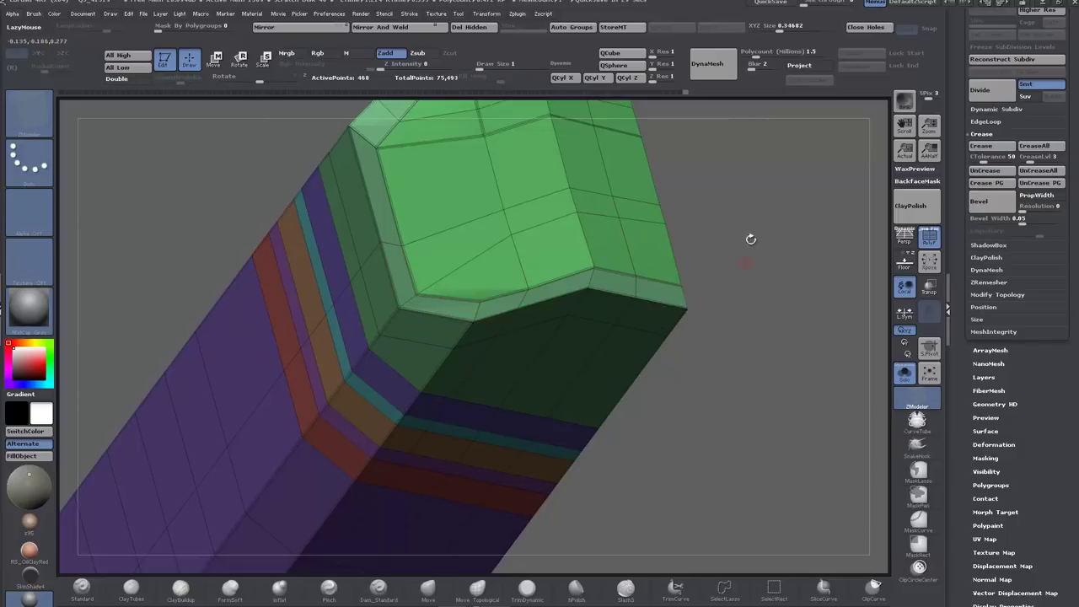
{"action": "key", "text": "d"}
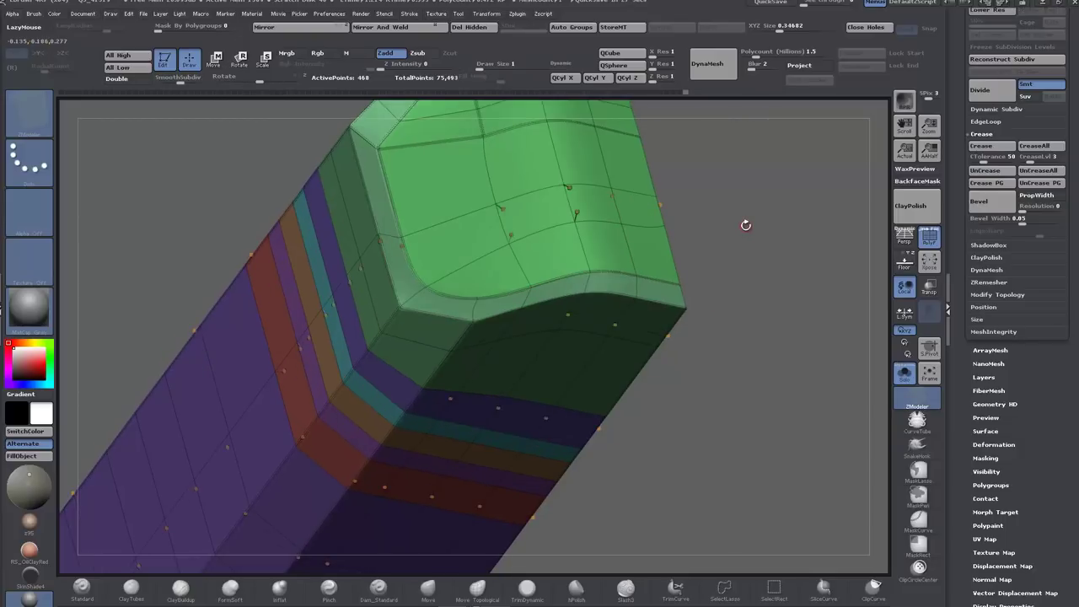
{"action": "key", "text": "shift+d"}
{"action": "left_click_drag", "start_coordinate": [747, 202], "coordinate": [845, 355], "text": "alt"}
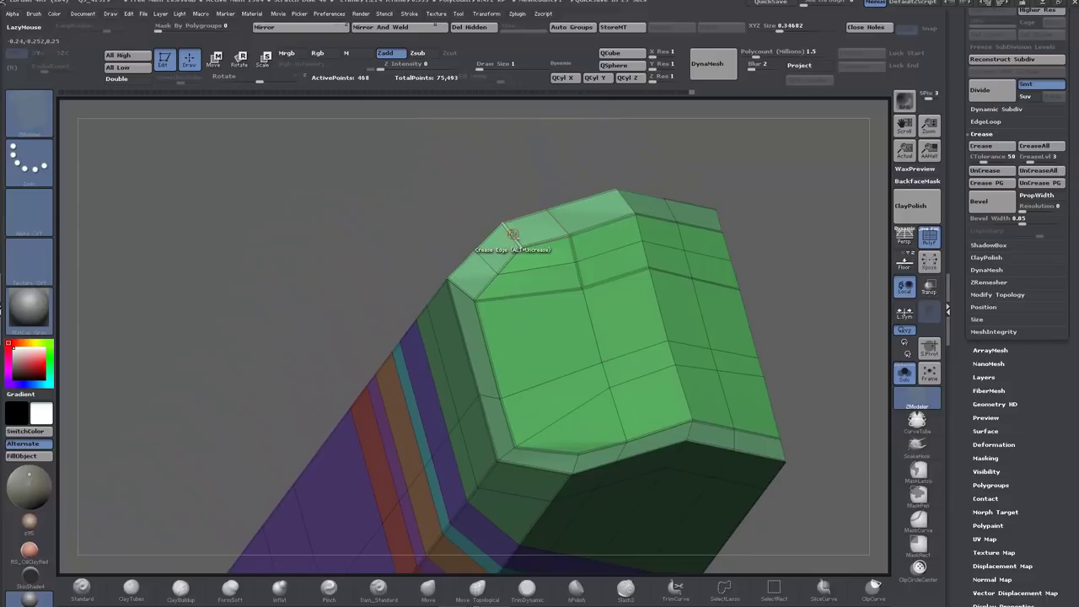
{"action": "left_click", "coordinate": [539, 295], "text": "alt"}
{"action": "left_click", "coordinate": [623, 277], "text": "alt"}
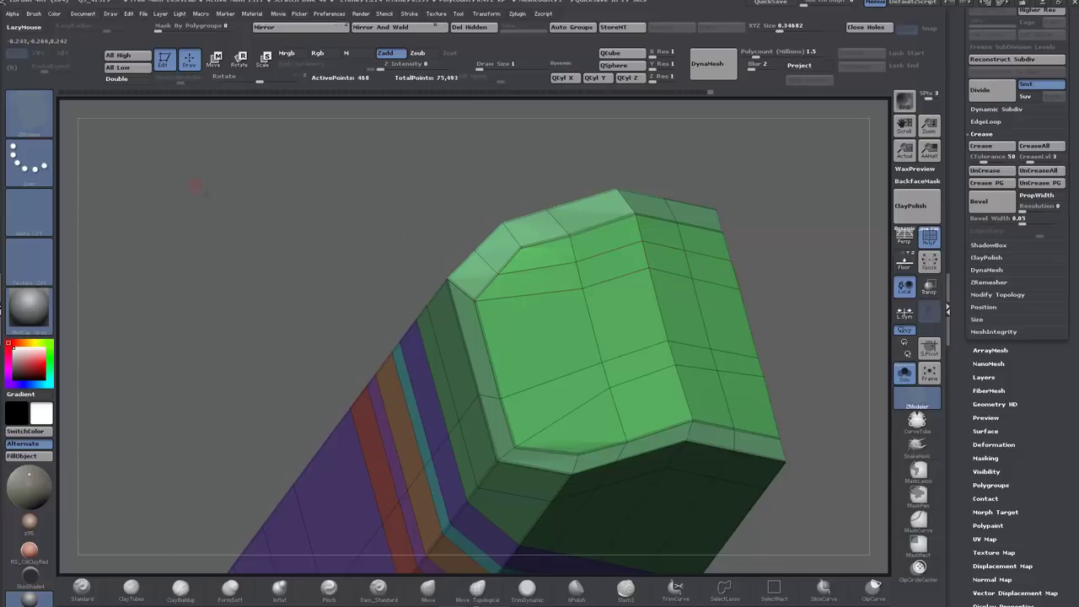
Step: Examine the creased edges around the shell's vent slots, side notches, underside and slanted back from several angles
{"action": "left_click_drag", "start_coordinate": [205, 194], "coordinate": [366, 262]}
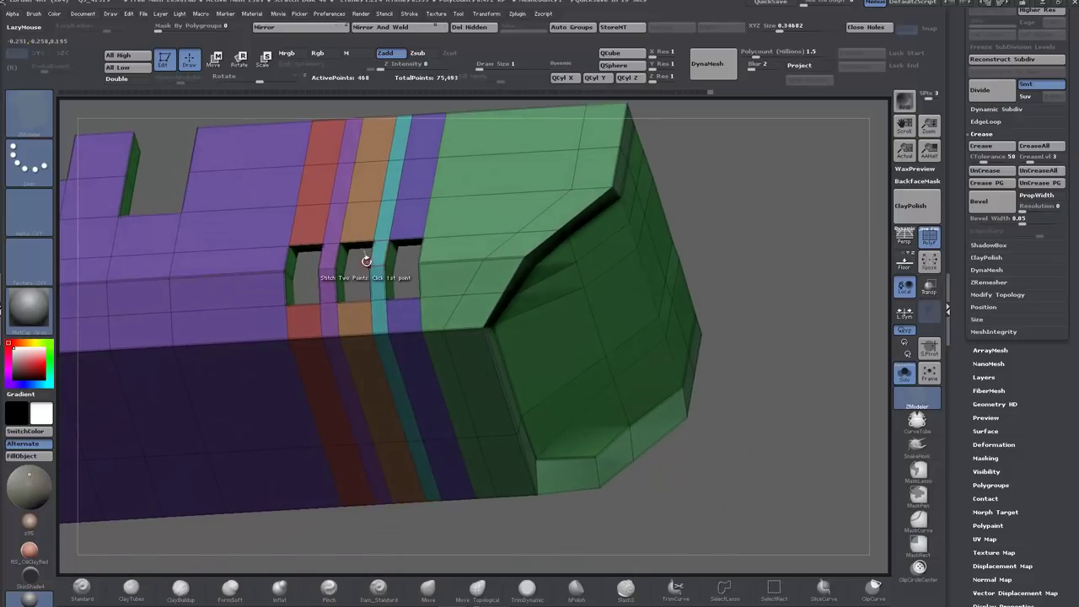
{"action": "left_click_drag", "start_coordinate": [713, 258], "coordinate": [732, 239], "text": "alt"}
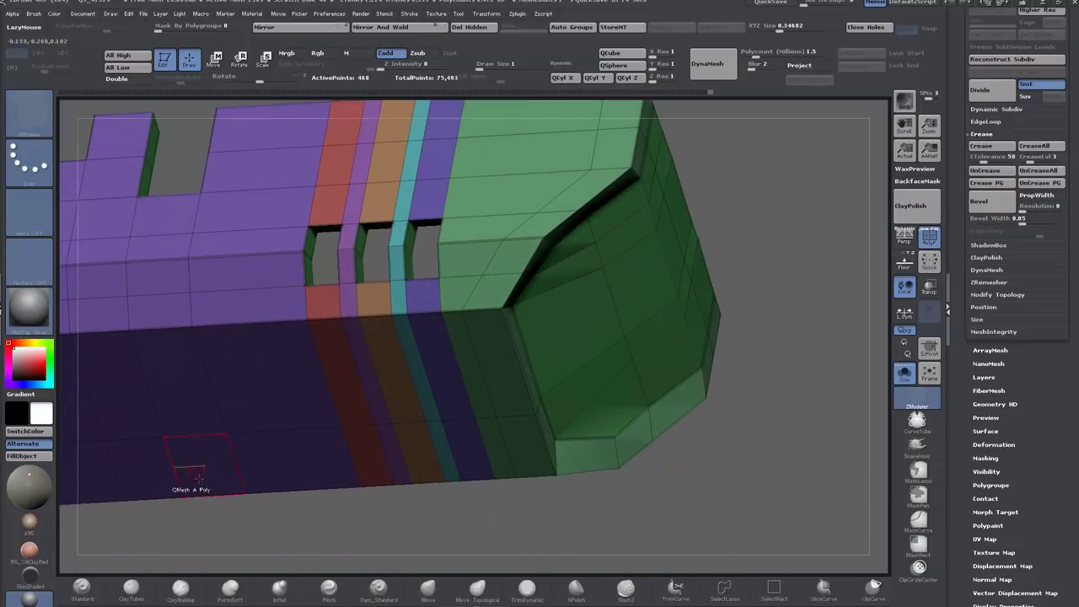
{"action": "left_click_drag", "start_coordinate": [235, 511], "coordinate": [214, 494]}
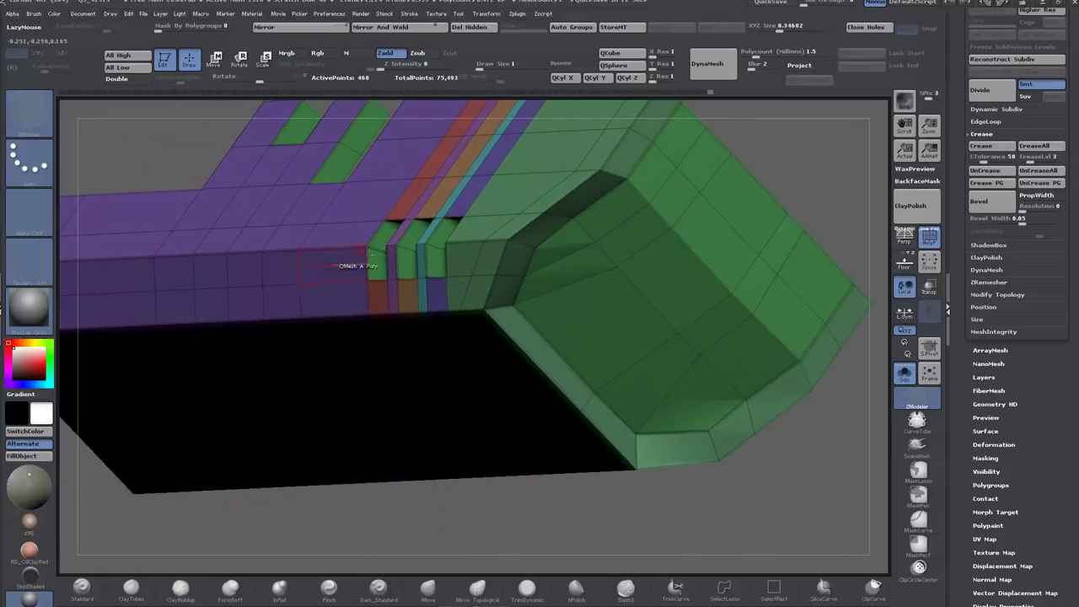
{"action": "left_click_drag", "start_coordinate": [361, 499], "coordinate": [379, 325]}
{"action": "left_click_drag", "start_coordinate": [605, 519], "coordinate": [681, 321], "text": "alt"}
{"action": "left_click_drag", "start_coordinate": [292, 536], "coordinate": [451, 508]}
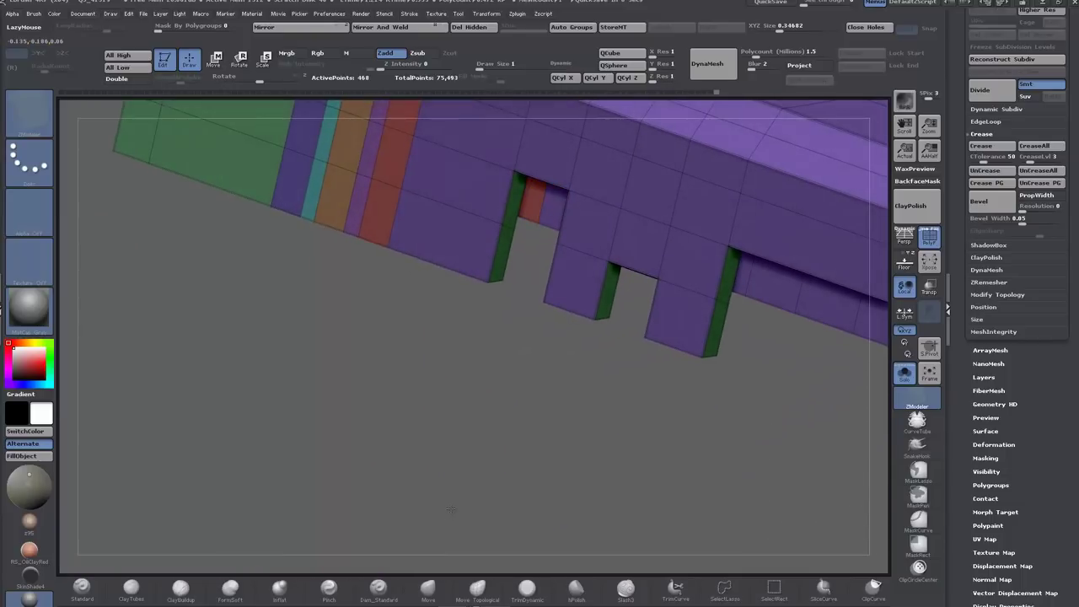
{"action": "left_click_drag", "start_coordinate": [338, 408], "coordinate": [370, 583], "text": "alt"}
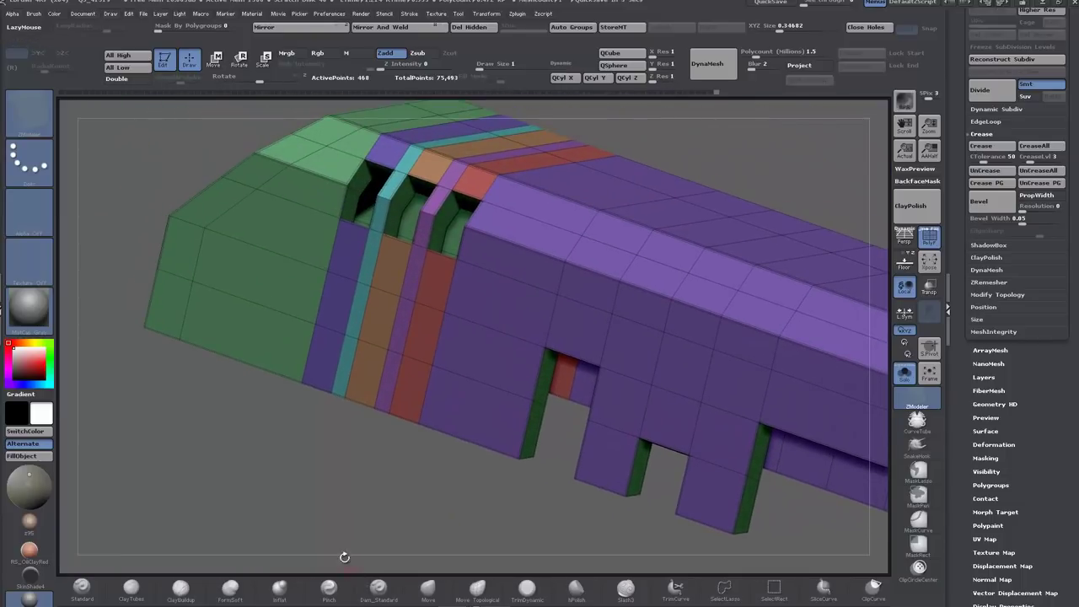
{"action": "left_click_drag", "start_coordinate": [165, 469], "coordinate": [180, 375]}
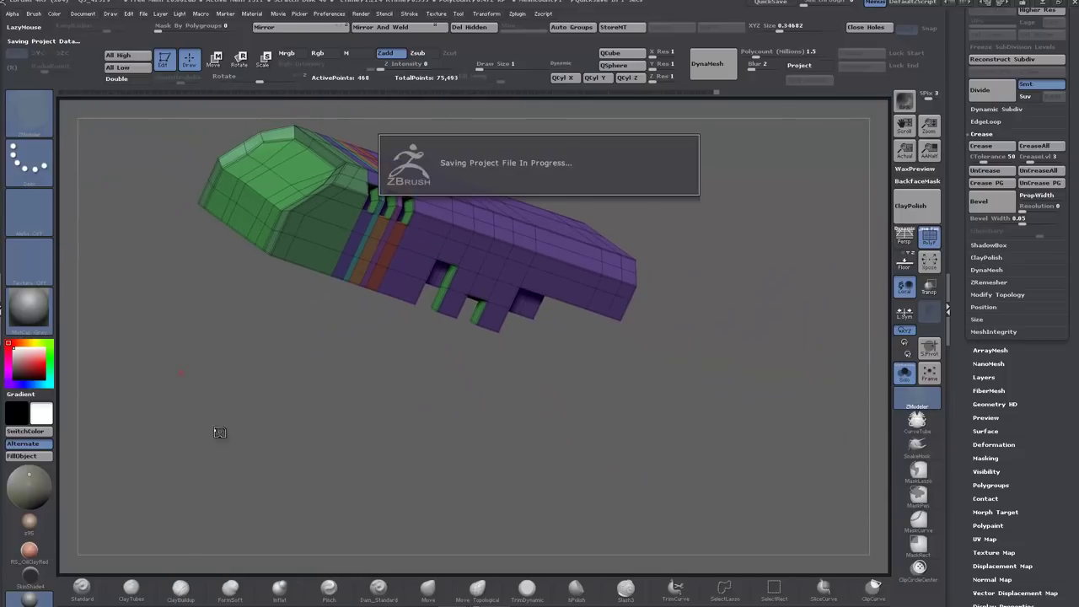
{"action": "left_click_drag", "start_coordinate": [331, 460], "coordinate": [308, 427]}
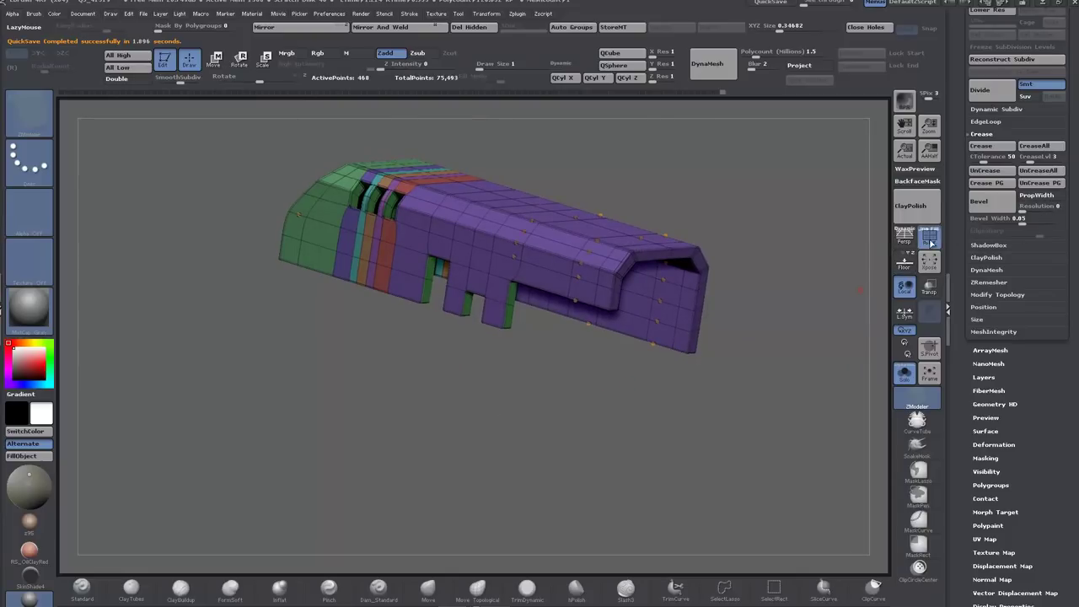
Step: Hide the shell's wireframe and choose the InsertHSphere brush for adding rivets to its flat side
{"action": "left_click", "coordinate": [931, 242]}
{"action": "left_click_drag", "start_coordinate": [597, 385], "coordinate": [533, 409], "text": "alt"}
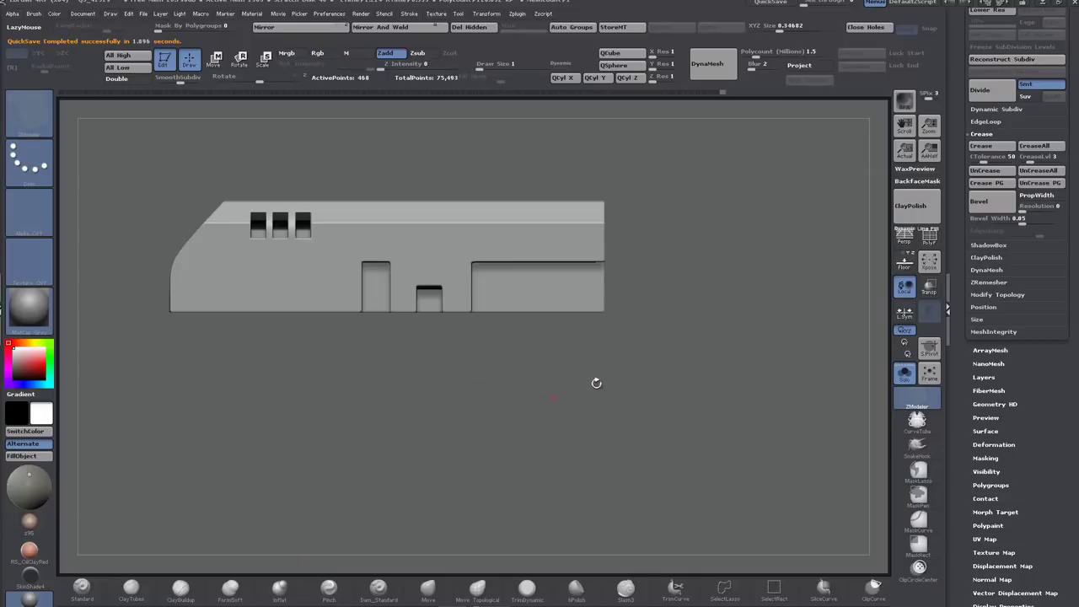
{"action": "left_click_drag", "start_coordinate": [596, 381], "coordinate": [729, 418], "text": "alt"}
{"action": "left_click_drag", "start_coordinate": [729, 418], "coordinate": [590, 492], "text": "alt"}
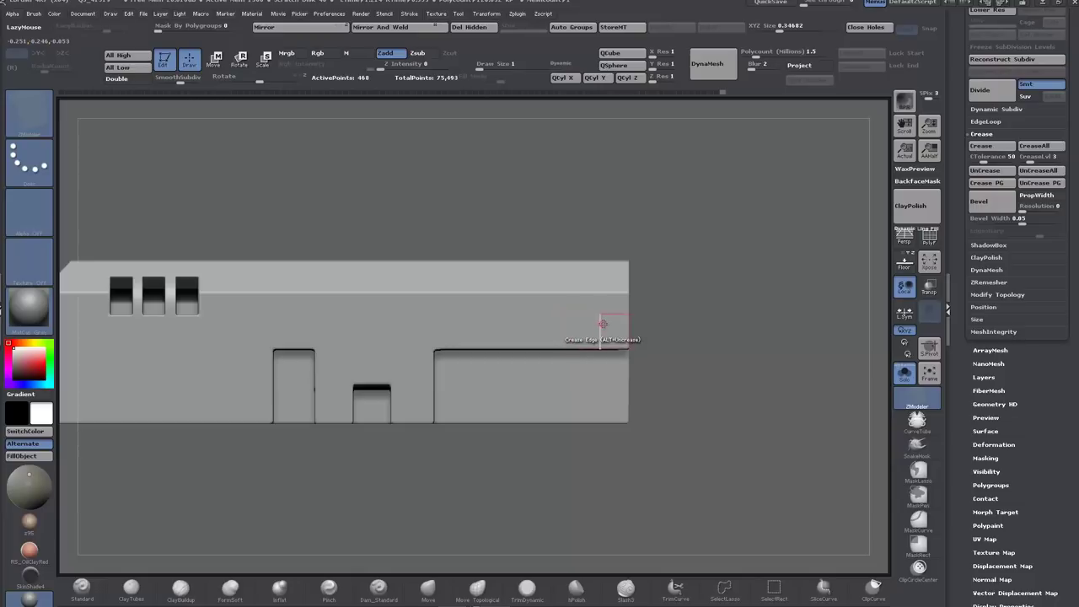
{"action": "key", "text": "b"}
{"action": "key", "text": "i"}
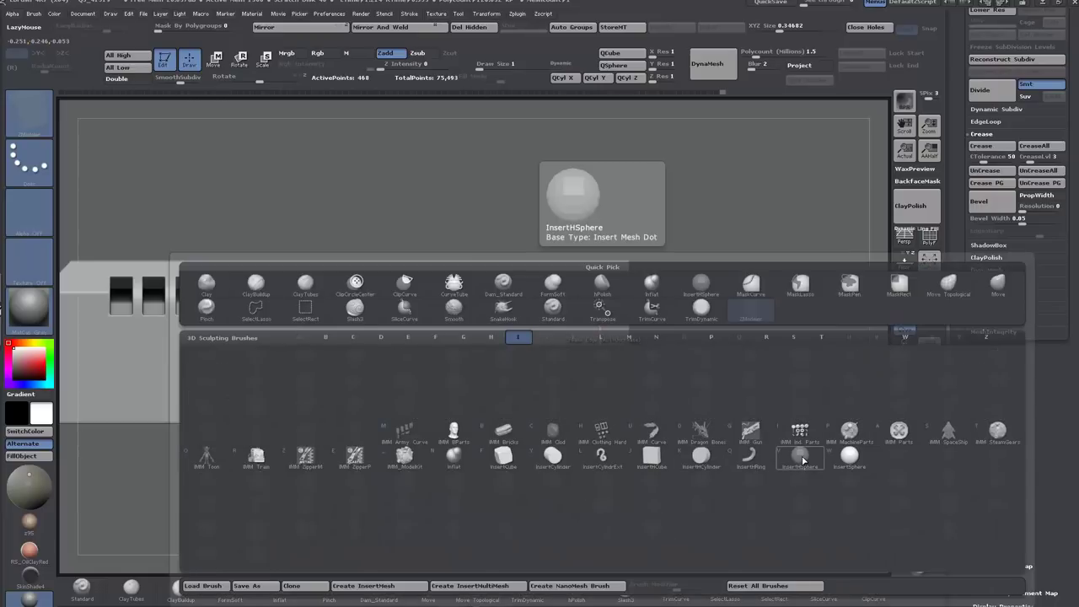
{"action": "left_click", "coordinate": [803, 462]}
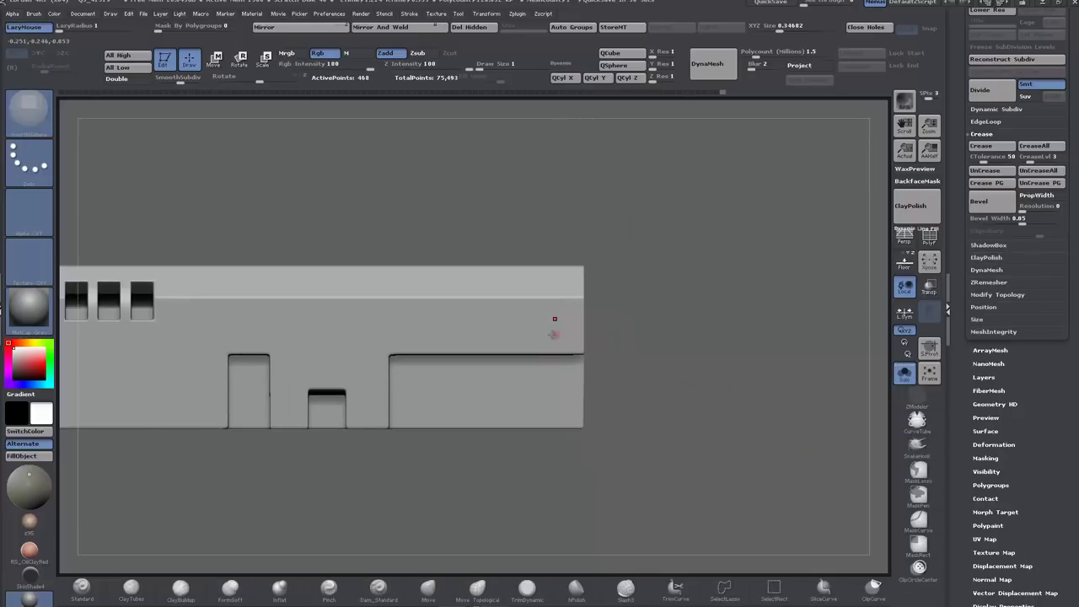
Step: Set the draw size to 2 and insert a small rivet sphere on the shell's side near its front end
{"action": "right_click", "coordinate": [635, 328]}
{"action": "left_click", "coordinate": [635, 328]}
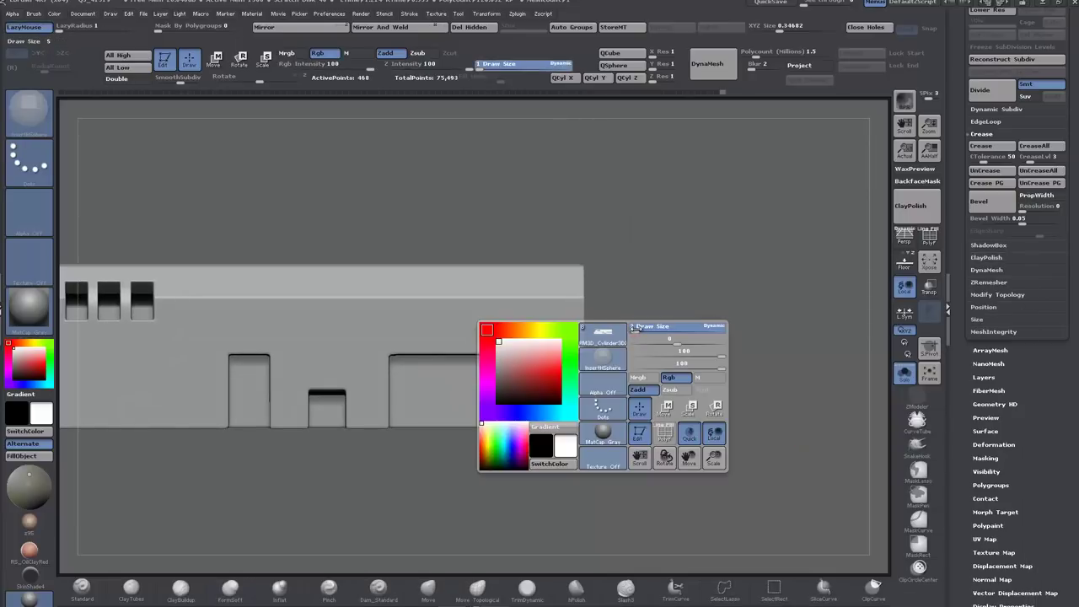
{"action": "type", "text": "2"}
{"action": "key", "text": "Return"}
{"action": "left_click_drag", "start_coordinate": [564, 337], "coordinate": [573, 342]}
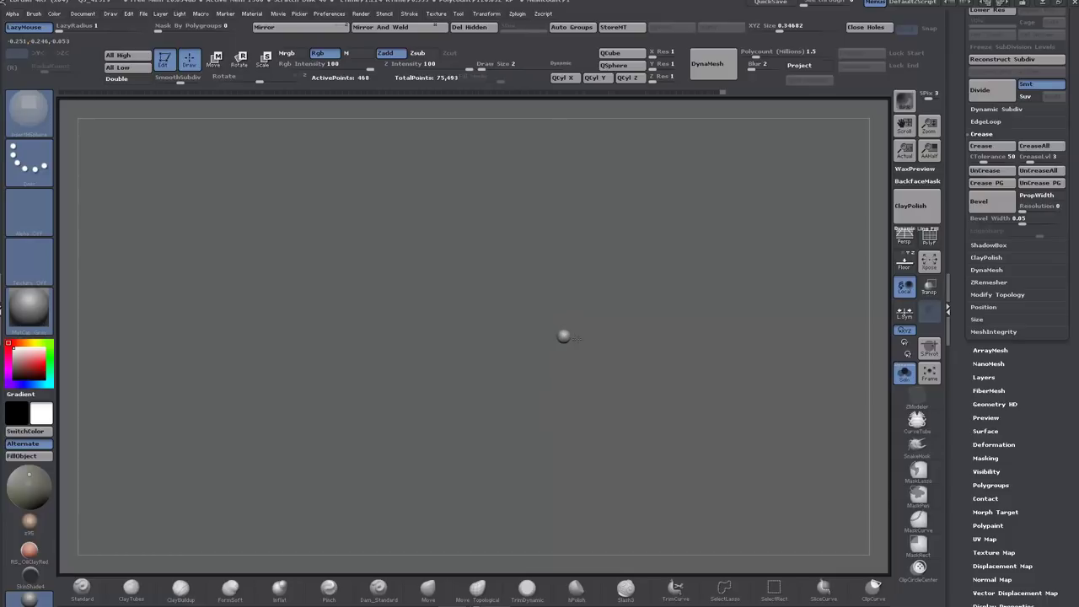
{"action": "left_click_drag", "start_coordinate": [578, 339], "coordinate": [576, 338], "text": "ctrl"}
{"action": "mouse_move", "coordinate": [672, 377]}
{"action": "left_mouse_down"}
{"action": "mouse_move", "coordinate": [624, 382]}
{"action": "mouse_move", "coordinate": [669, 384]}
{"action": "left_mouse_up"}
Step: Show the whole turret again and add rivets beside the small notch and at the shell's lower rear corner
{"action": "left_click", "coordinate": [904, 375]}
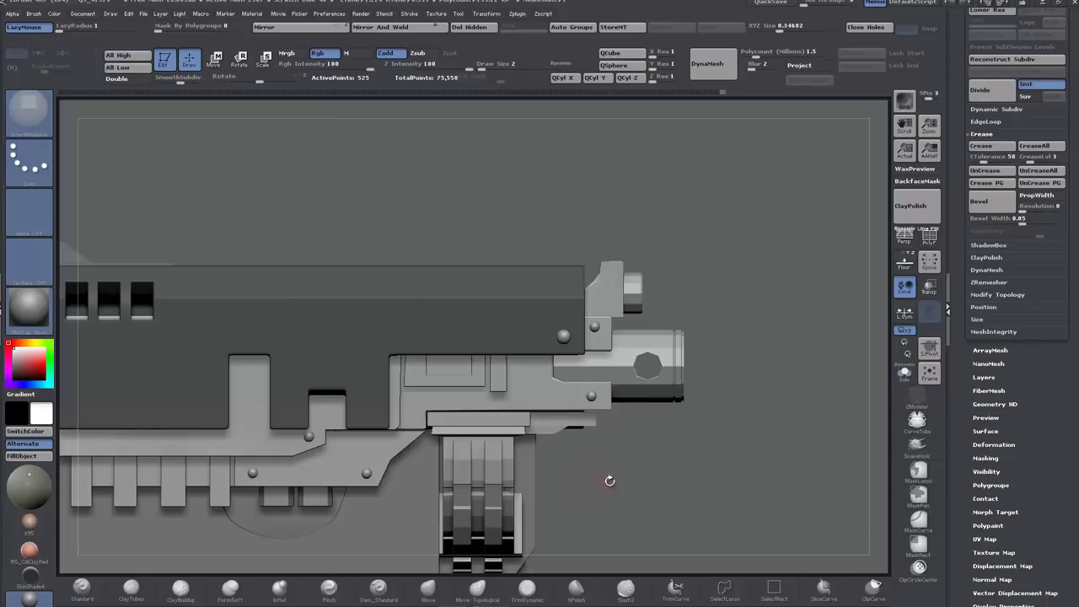
{"action": "left_click_drag", "start_coordinate": [610, 481], "coordinate": [796, 468], "text": "alt"}
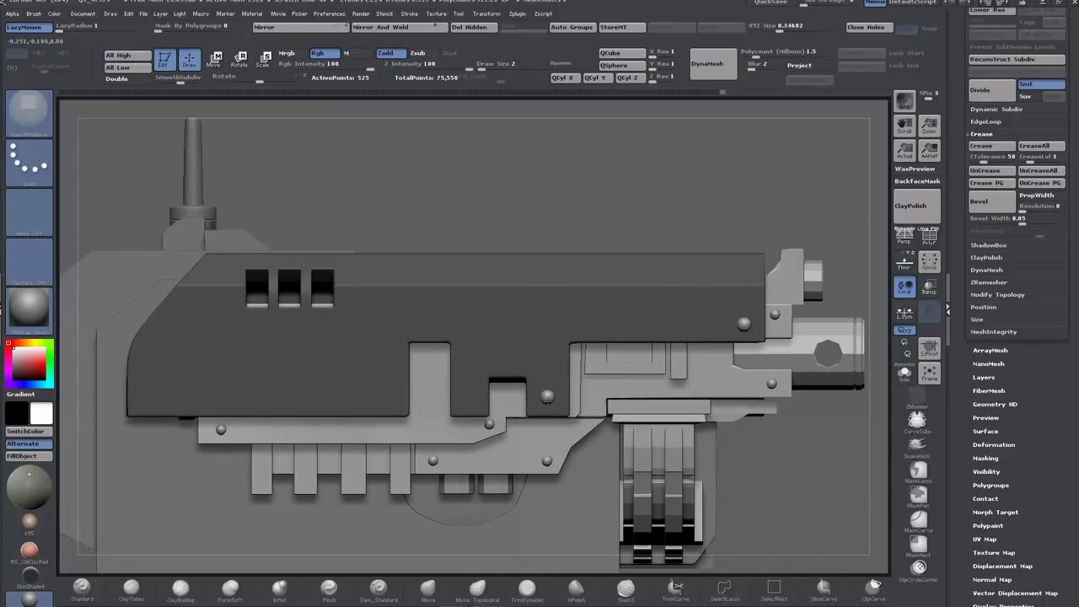
{"action": "left_click_drag", "start_coordinate": [376, 201], "coordinate": [649, 117], "text": "alt"}
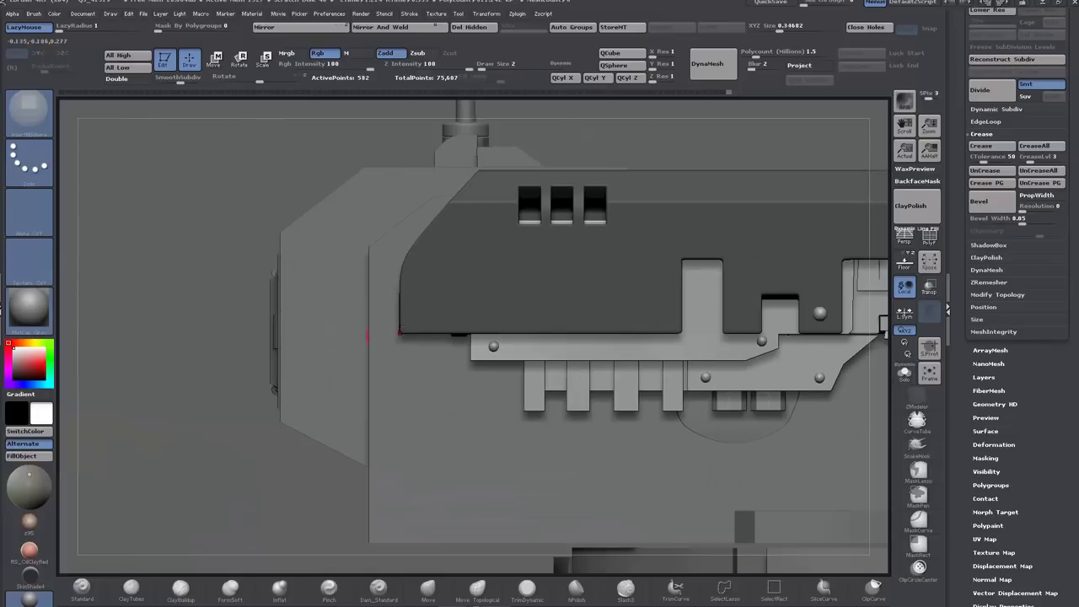
{"action": "left_click_drag", "start_coordinate": [421, 316], "coordinate": [422, 317], "text": "ctrl"}
{"action": "left_click_drag", "start_coordinate": [186, 445], "coordinate": [180, 371], "text": "alt"}
{"action": "left_click_drag", "start_coordinate": [312, 395], "coordinate": [149, 388]}
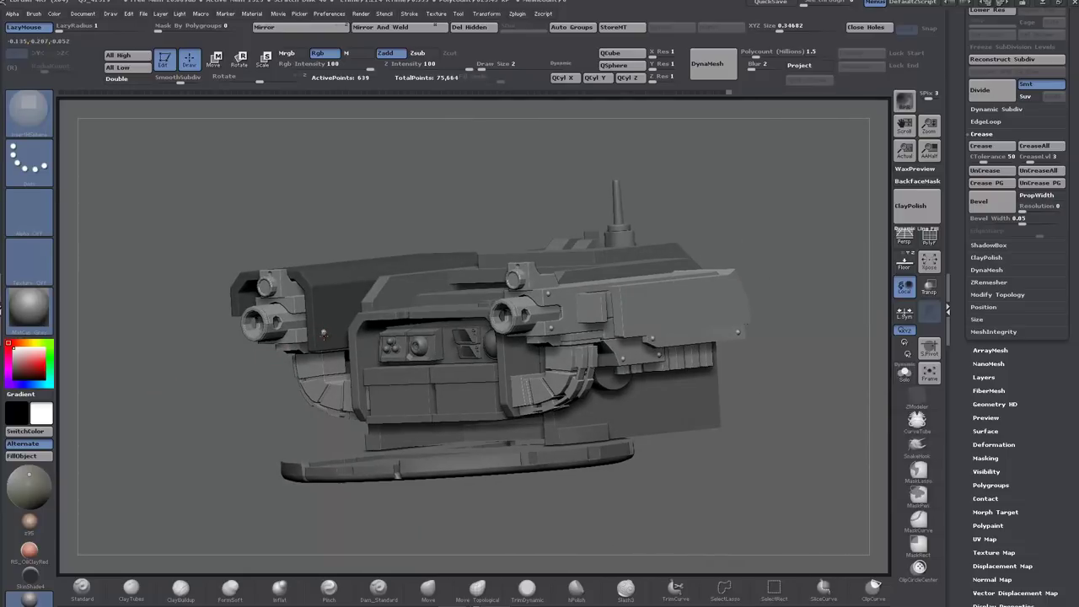
Step: Insert another rivet on the inner side of the shell near the front and clear the mask
{"action": "left_click_drag", "start_coordinate": [187, 442], "coordinate": [280, 438]}
{"action": "left_click_drag", "start_coordinate": [486, 411], "coordinate": [435, 378], "text": "alt"}
{"action": "left_click_drag", "start_coordinate": [594, 342], "coordinate": [677, 341], "text": "alt"}
{"action": "left_click_drag", "start_coordinate": [86, 493], "coordinate": [138, 512], "text": "ctrl"}
{"action": "left_click_drag", "start_coordinate": [391, 492], "coordinate": [380, 488]}
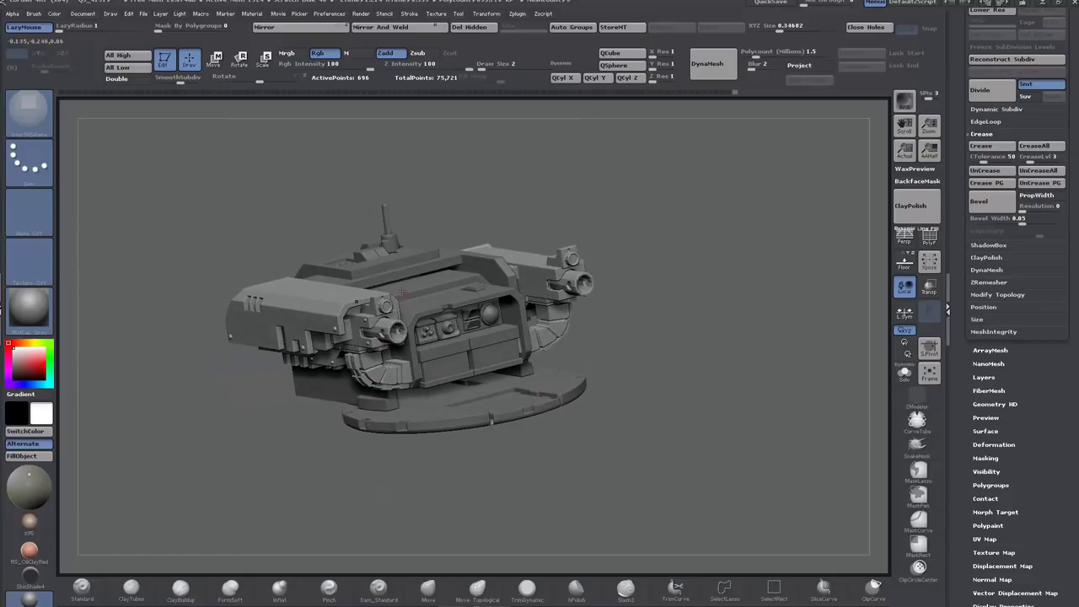
Step: Mirror and weld the riveted shell onto the heavy bolter on the opposite side of the turret
{"action": "left_click_drag", "start_coordinate": [585, 179], "coordinate": [572, 179]}
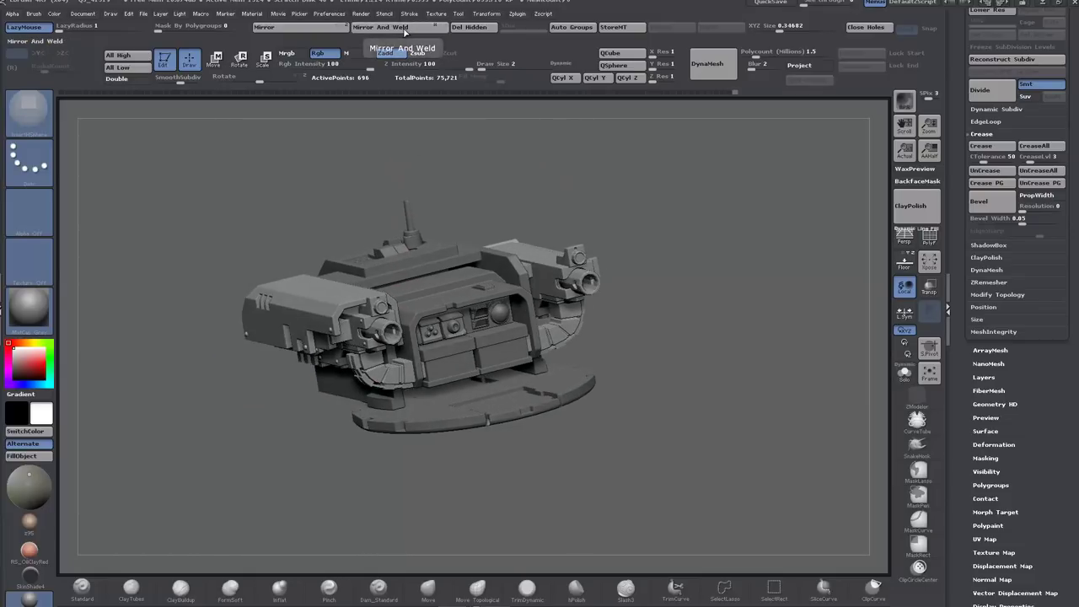
{"action": "left_click", "coordinate": [404, 32]}
{"action": "left_click_drag", "start_coordinate": [824, 402], "coordinate": [752, 413]}
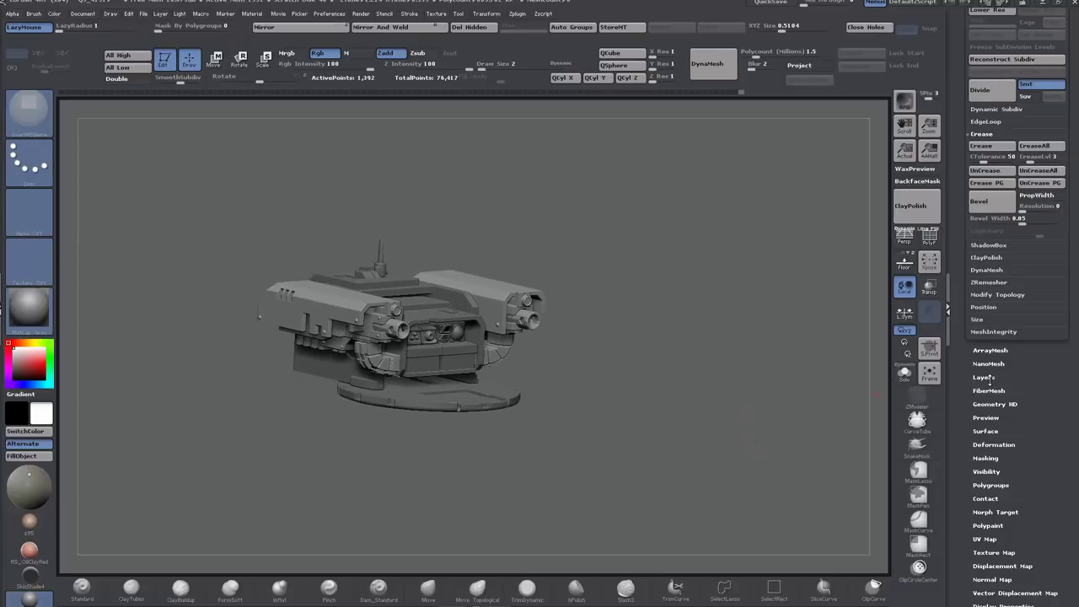
Step: Switch to the Hatch1 tool and display its polygon wireframe
{"action": "left_click_drag", "start_coordinate": [959, 367], "coordinate": [970, 433]}
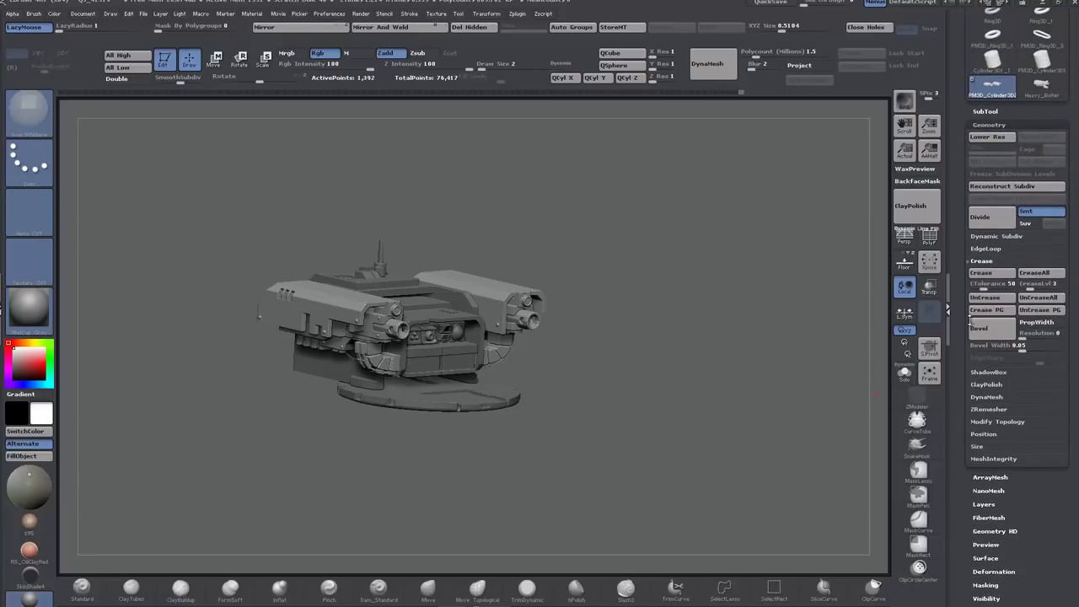
{"action": "left_click_drag", "start_coordinate": [961, 120], "coordinate": [964, 208]}
{"action": "left_click", "coordinate": [1042, 127]}
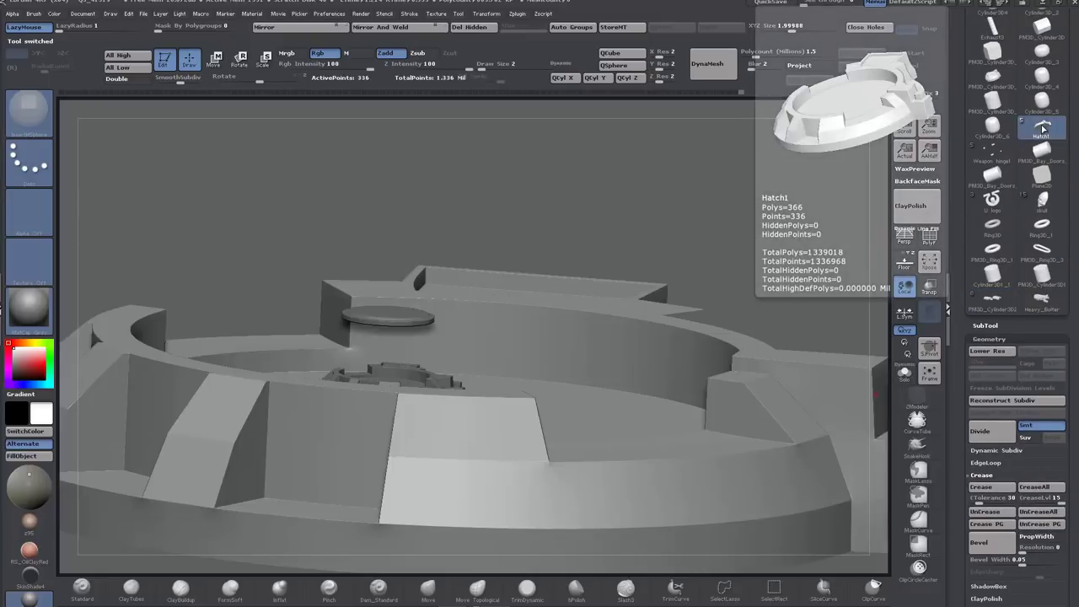
{"action": "mouse_move", "coordinate": [809, 201]}
{"action": "left_mouse_down"}
{"action": "mouse_move", "coordinate": [783, 211]}
{"action": "mouse_move", "coordinate": [751, 276]}
{"action": "left_mouse_up"}
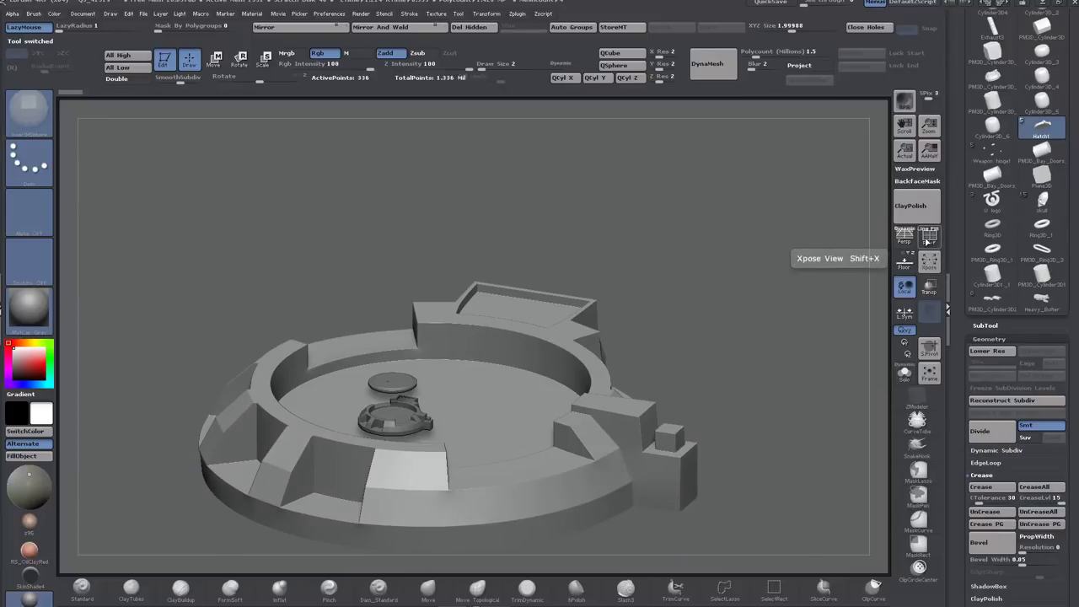
{"action": "left_click", "coordinate": [928, 240]}
{"action": "left_click_drag", "start_coordinate": [822, 337], "coordinate": [805, 263], "text": "alt"}
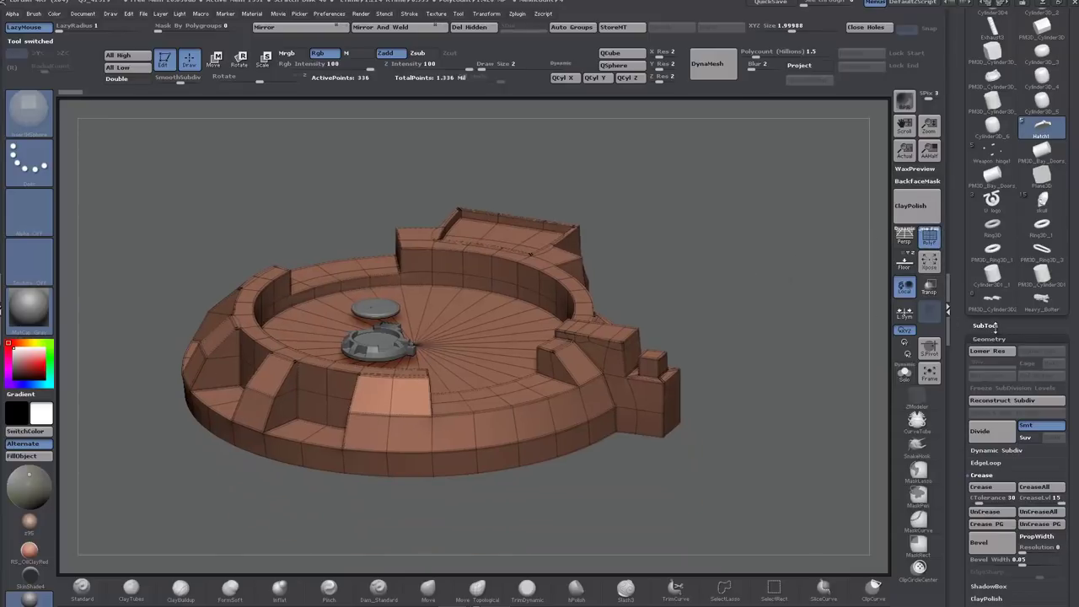
Step: Open the hatch's subtool list and apply Mirror And Weld to the large Hatch1 ring to make it symmetrical
{"action": "left_click", "coordinate": [988, 326]}
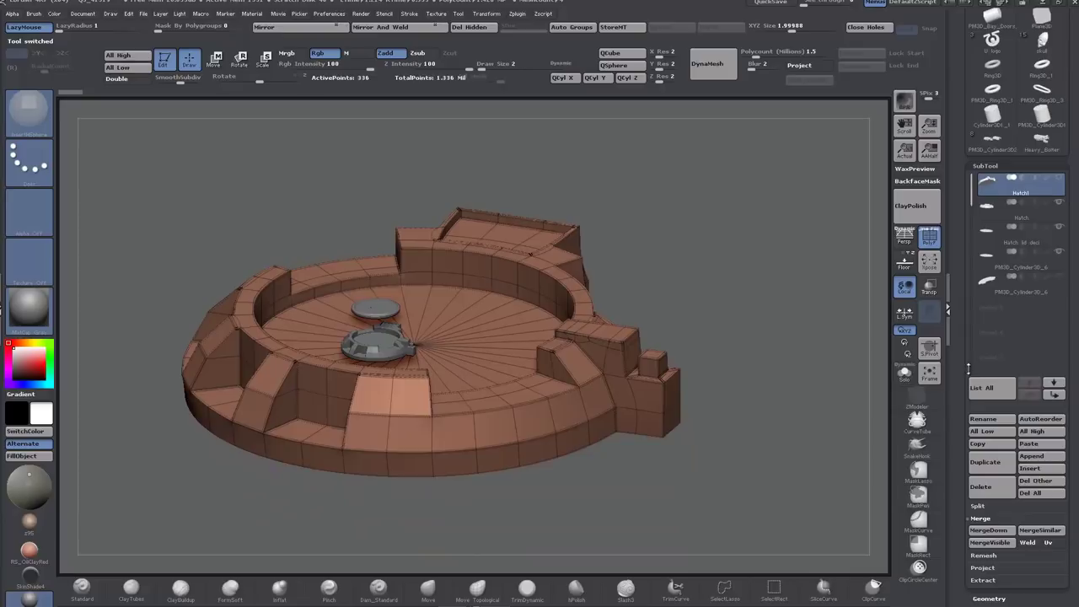
{"action": "left_click_drag", "start_coordinate": [961, 380], "coordinate": [967, 336]}
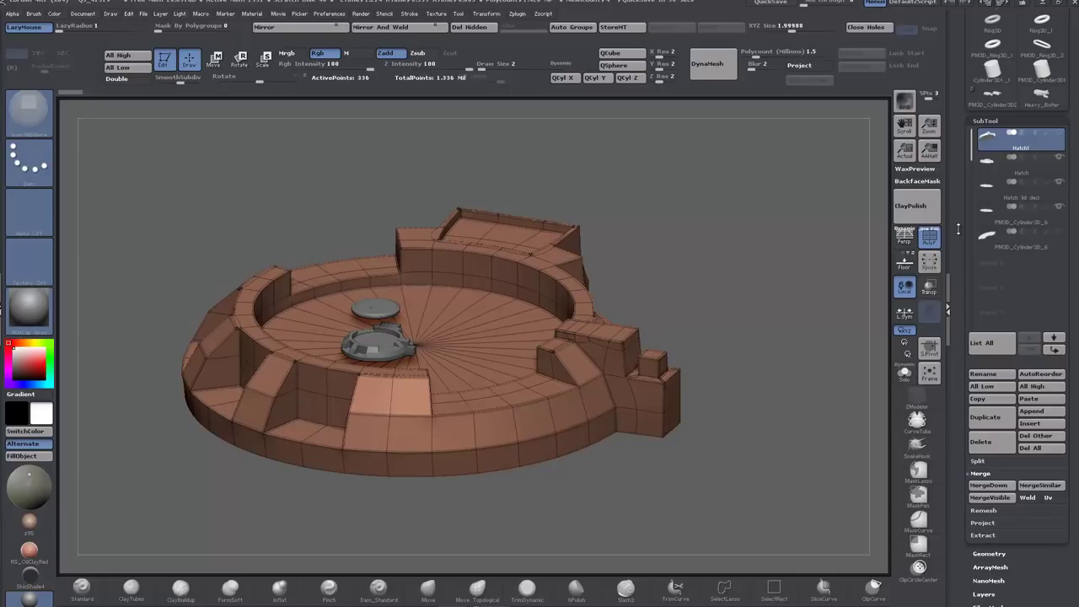
{"action": "mouse_move", "coordinate": [765, 270]}
{"action": "left_mouse_down"}
{"action": "mouse_move", "coordinate": [758, 356]}
{"action": "mouse_move", "coordinate": [717, 287]}
{"action": "mouse_move", "coordinate": [748, 258]}
{"action": "left_mouse_up"}
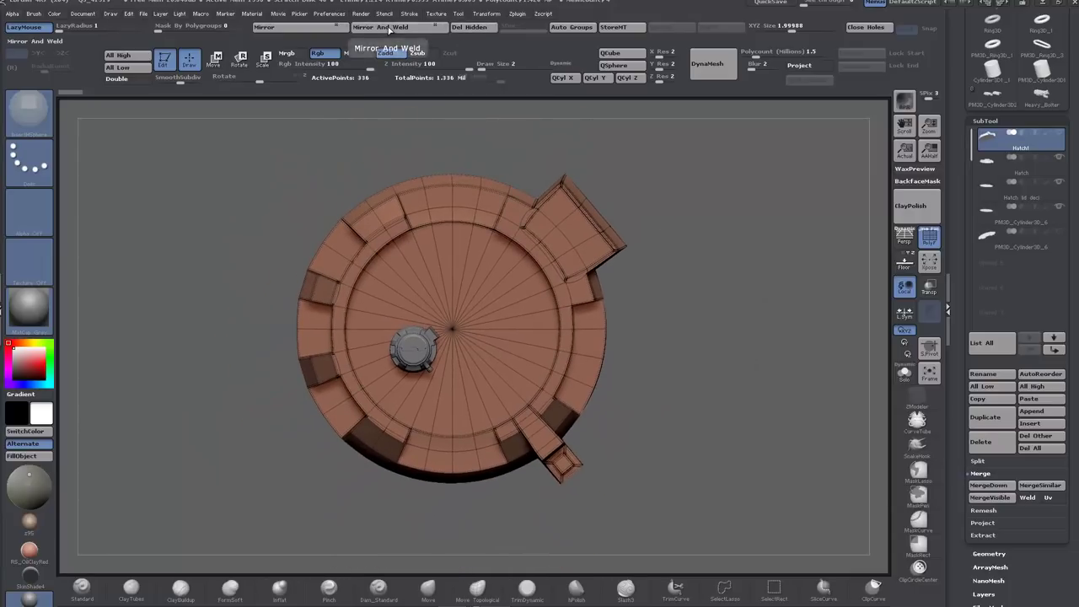
{"action": "left_click", "coordinate": [390, 28]}
{"action": "left_click_drag", "start_coordinate": [725, 346], "coordinate": [732, 295]}
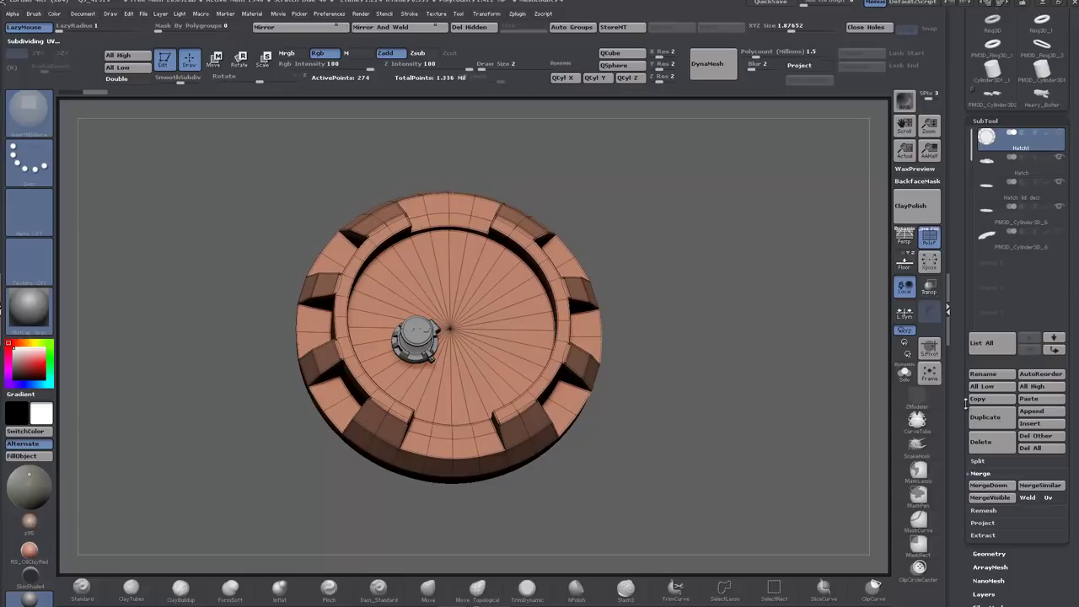